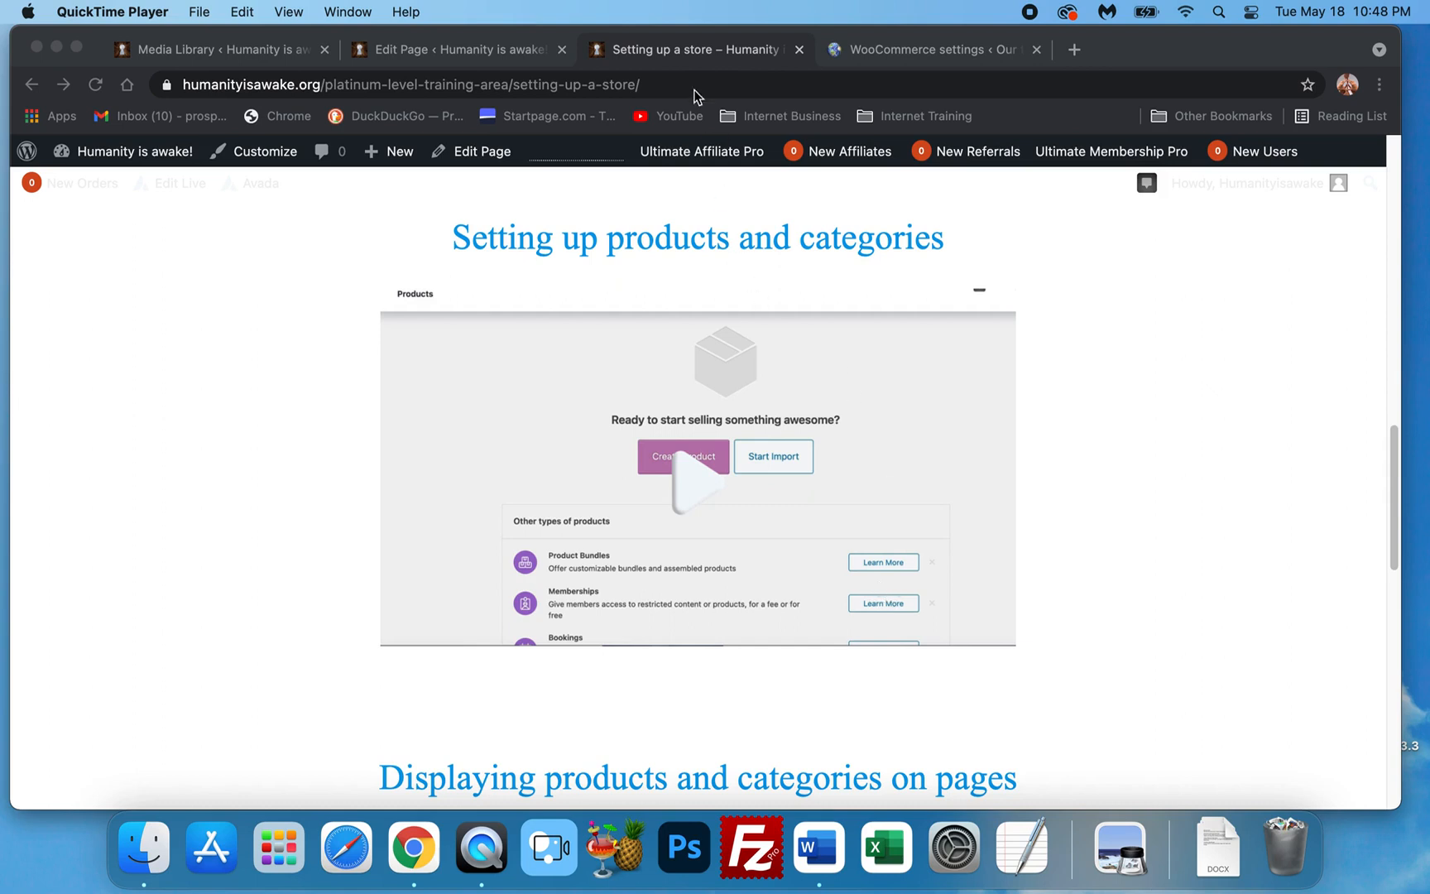
Switch to the WooCommerce settings tab in Chrome and start a new product via Products > Add New.
{"action": "left_click", "coordinate": [699, 57]}
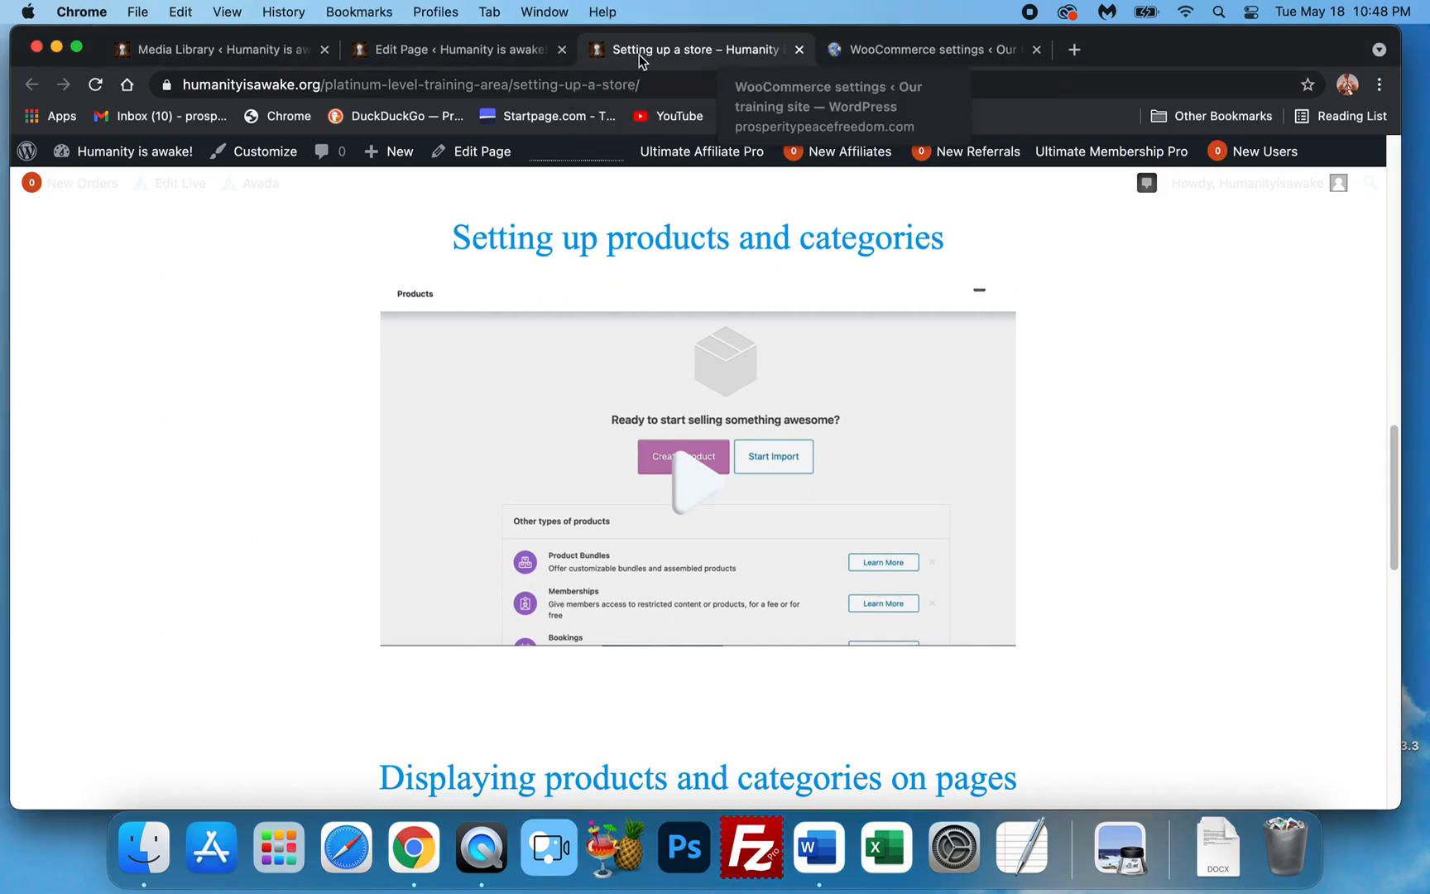
{"action": "left_click", "coordinate": [861, 51]}
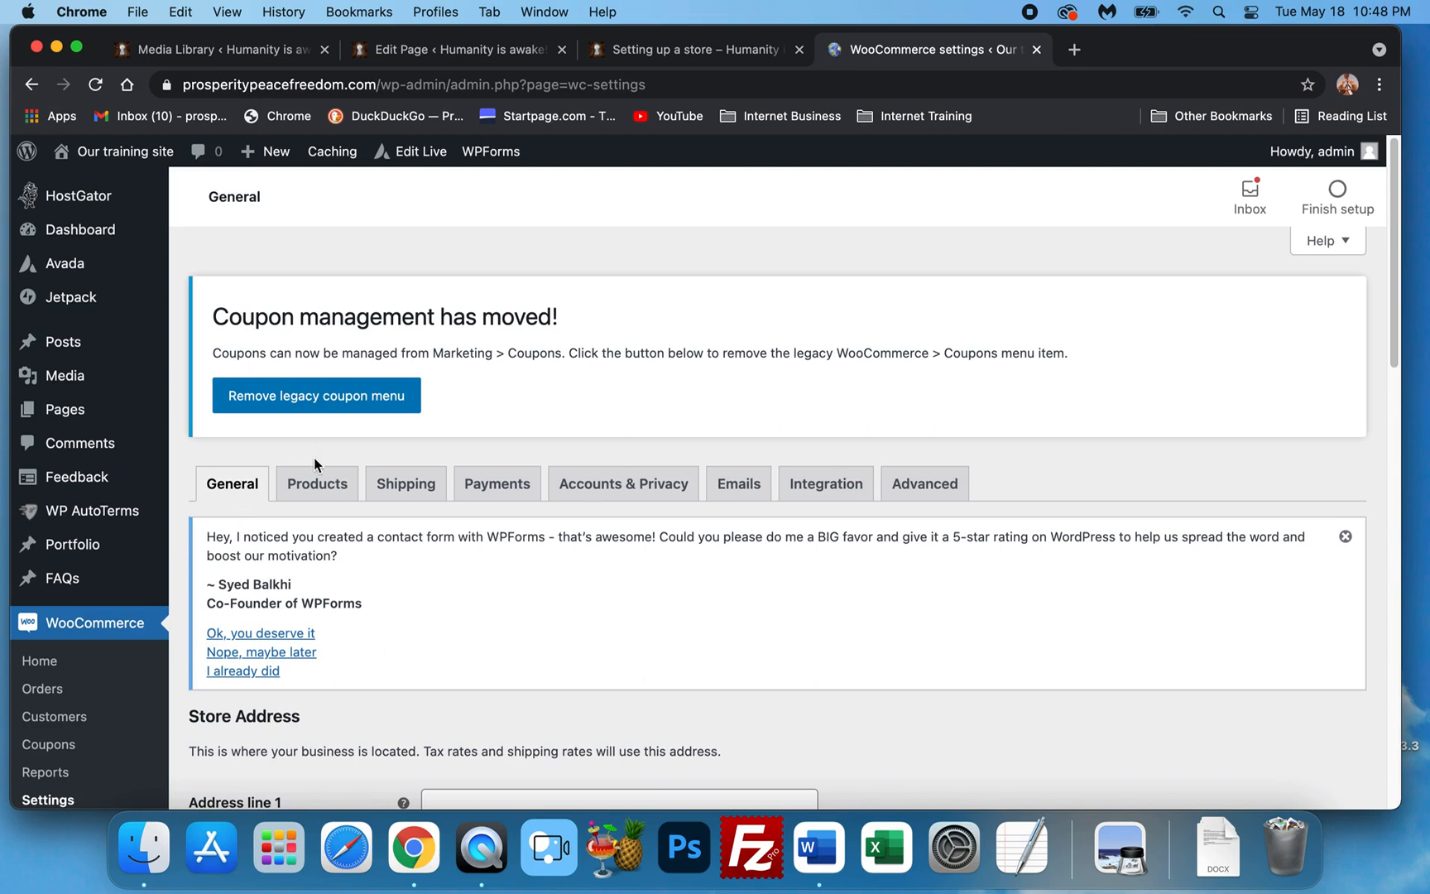
{"action": "scroll", "coordinate": [108, 550], "scroll_direction": "down", "scroll_amount": 3}
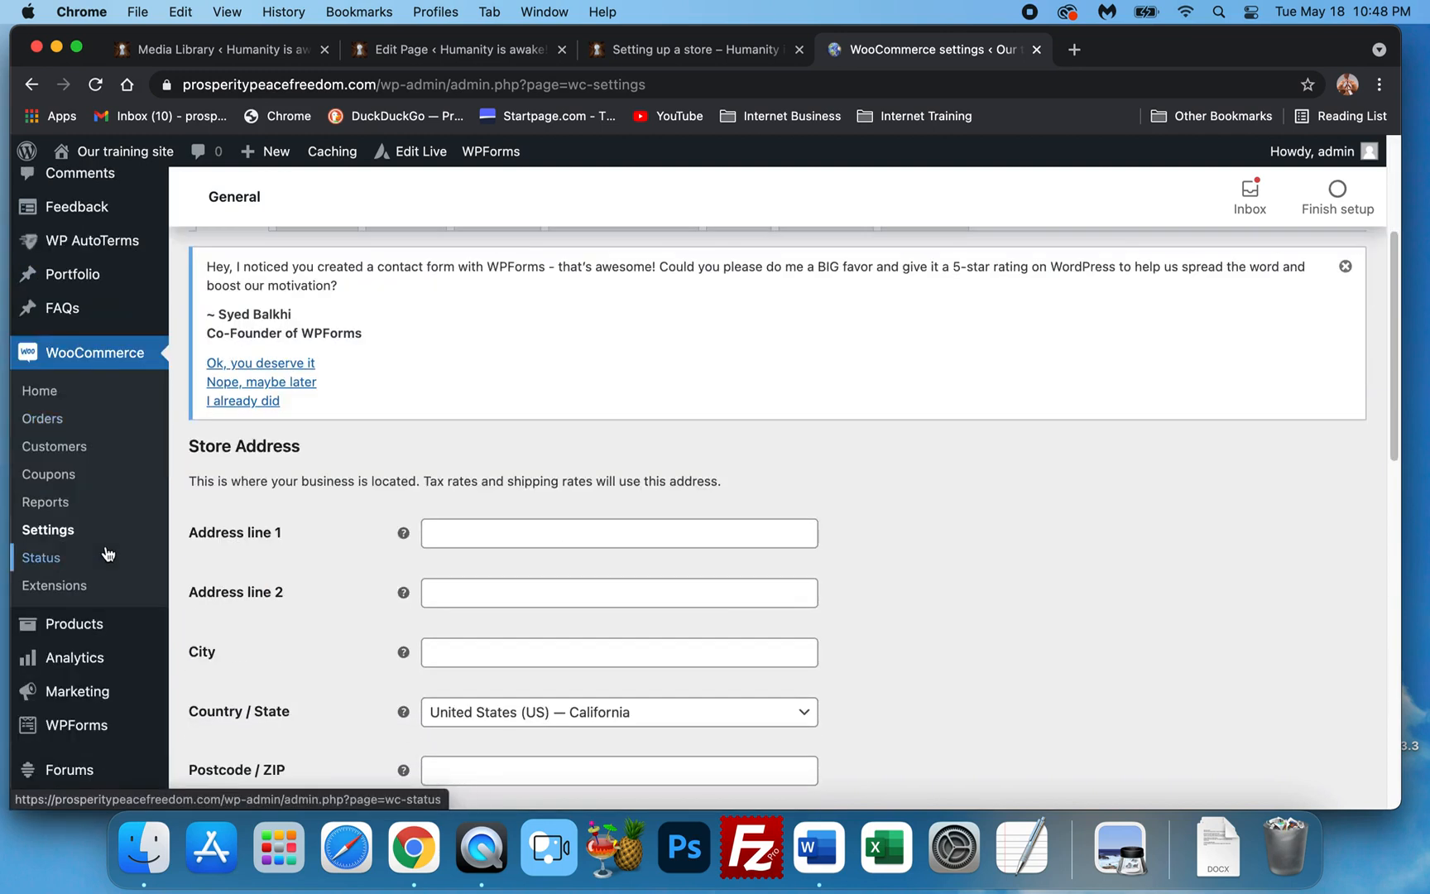
{"action": "scroll", "coordinate": [108, 550], "scroll_direction": "down", "scroll_amount": 1}
{"action": "mouse_move", "coordinate": [78, 539]}
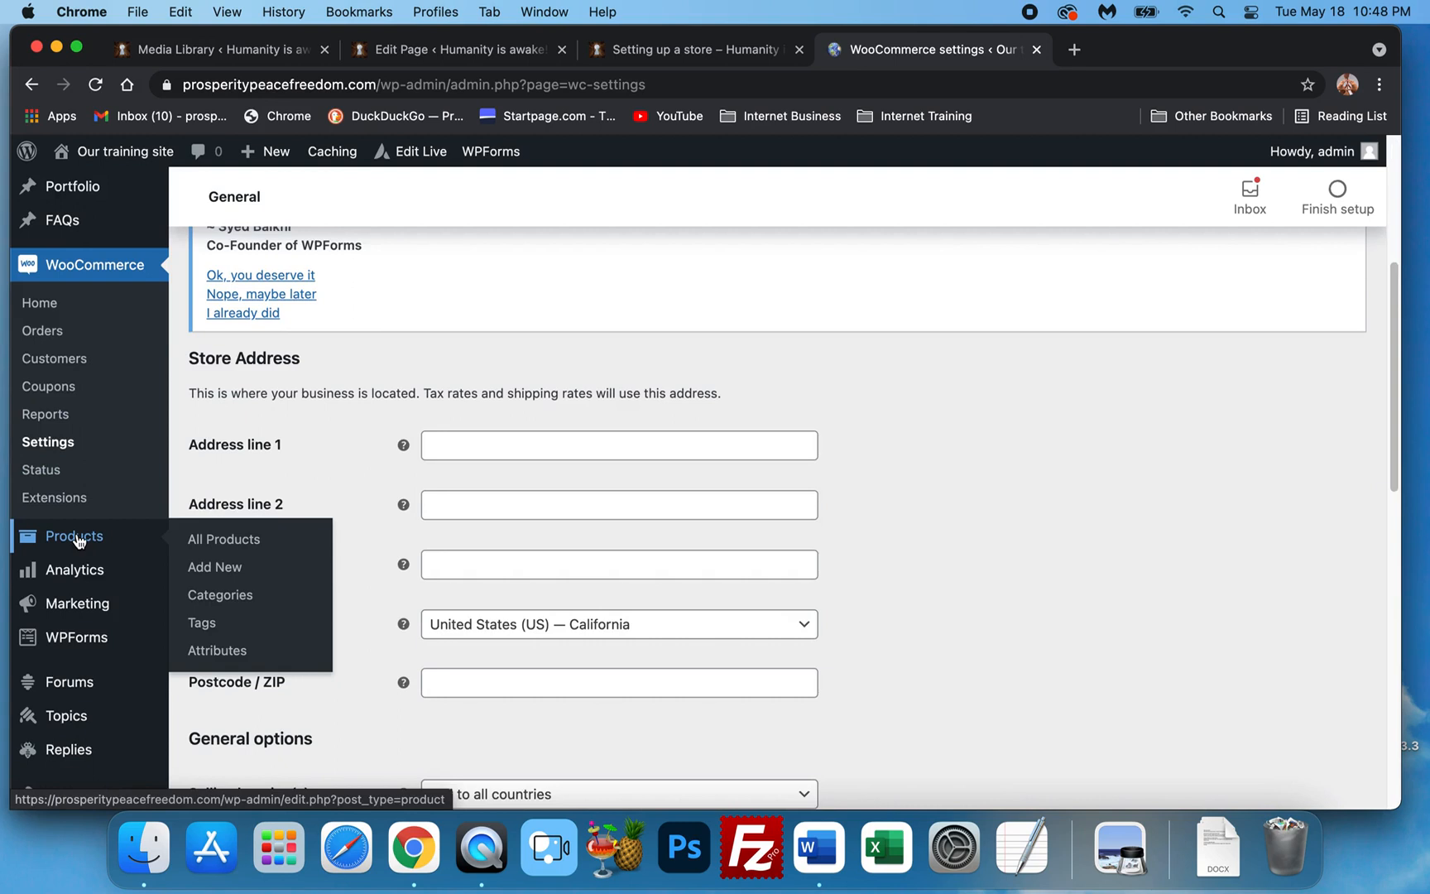
{"action": "left_click", "coordinate": [215, 568]}
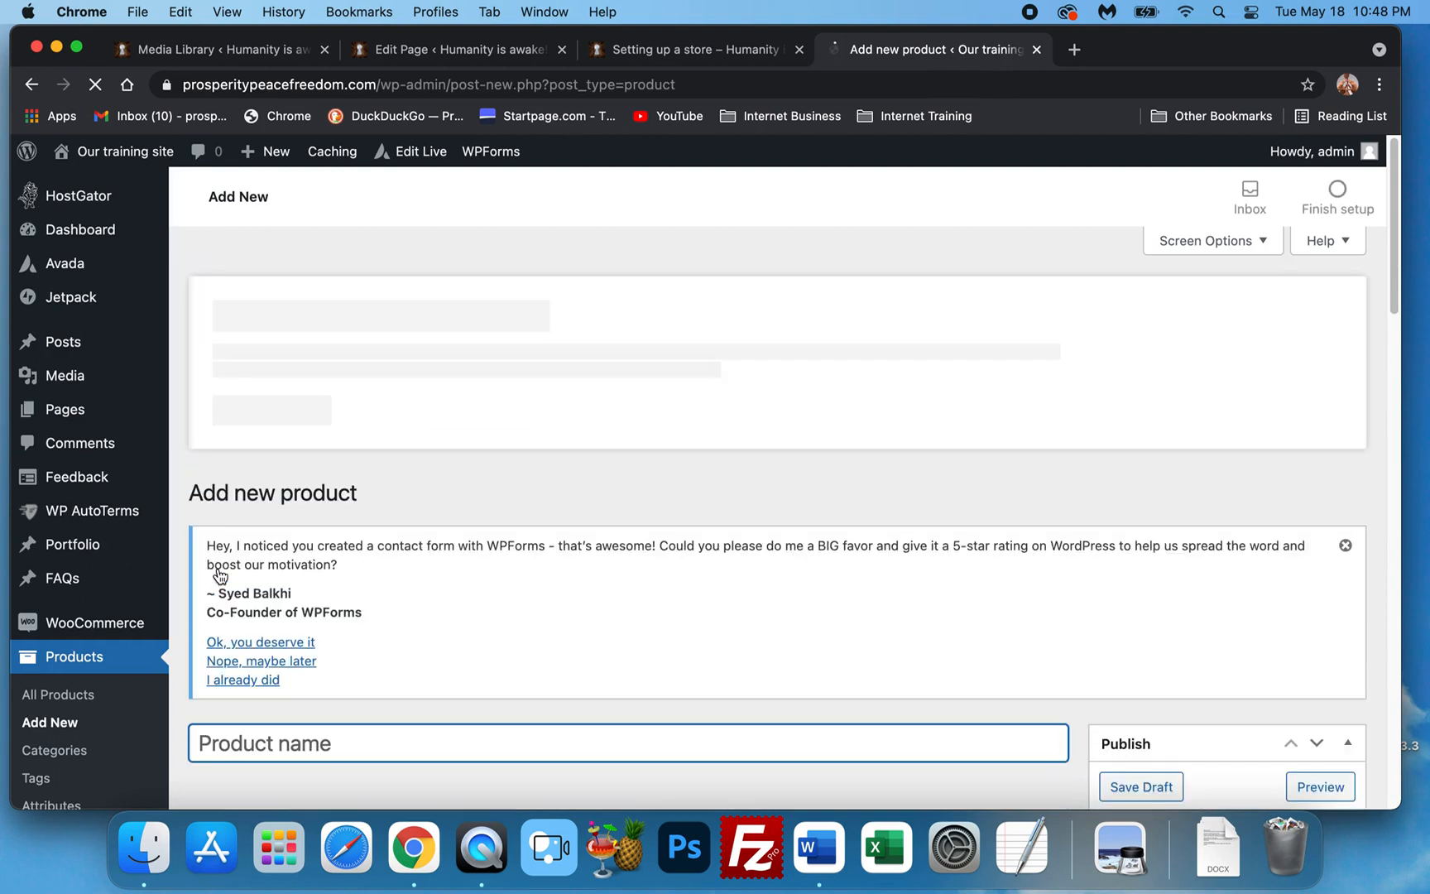
Scroll down the blank new product form, past the description editor, to the Product data box.
{"action": "scroll", "coordinate": [435, 495], "scroll_direction": "down", "scroll_amount": 4}
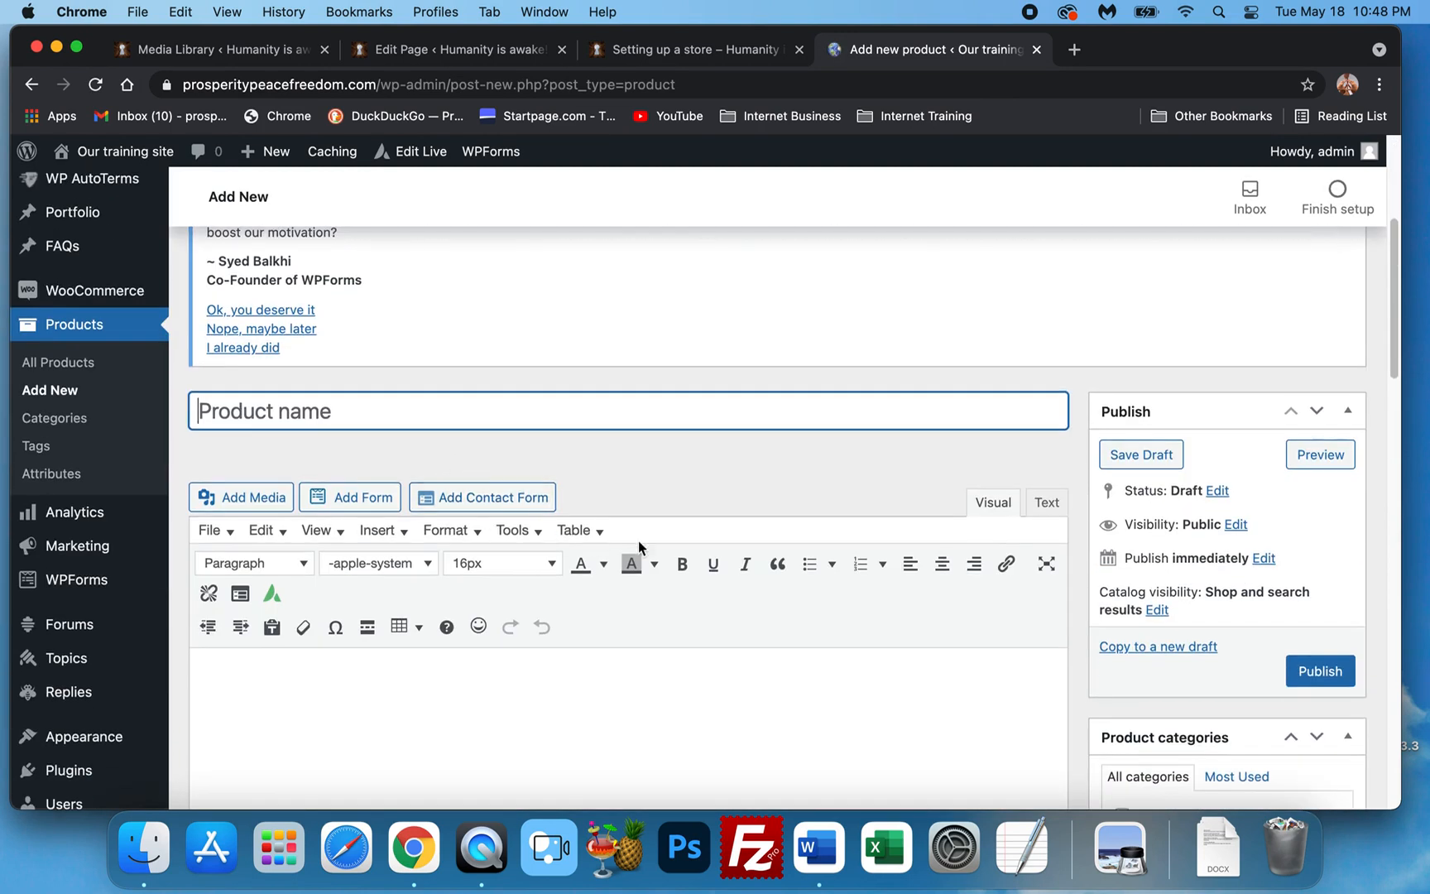
{"action": "scroll", "coordinate": [810, 541], "scroll_direction": "down", "scroll_amount": 1}
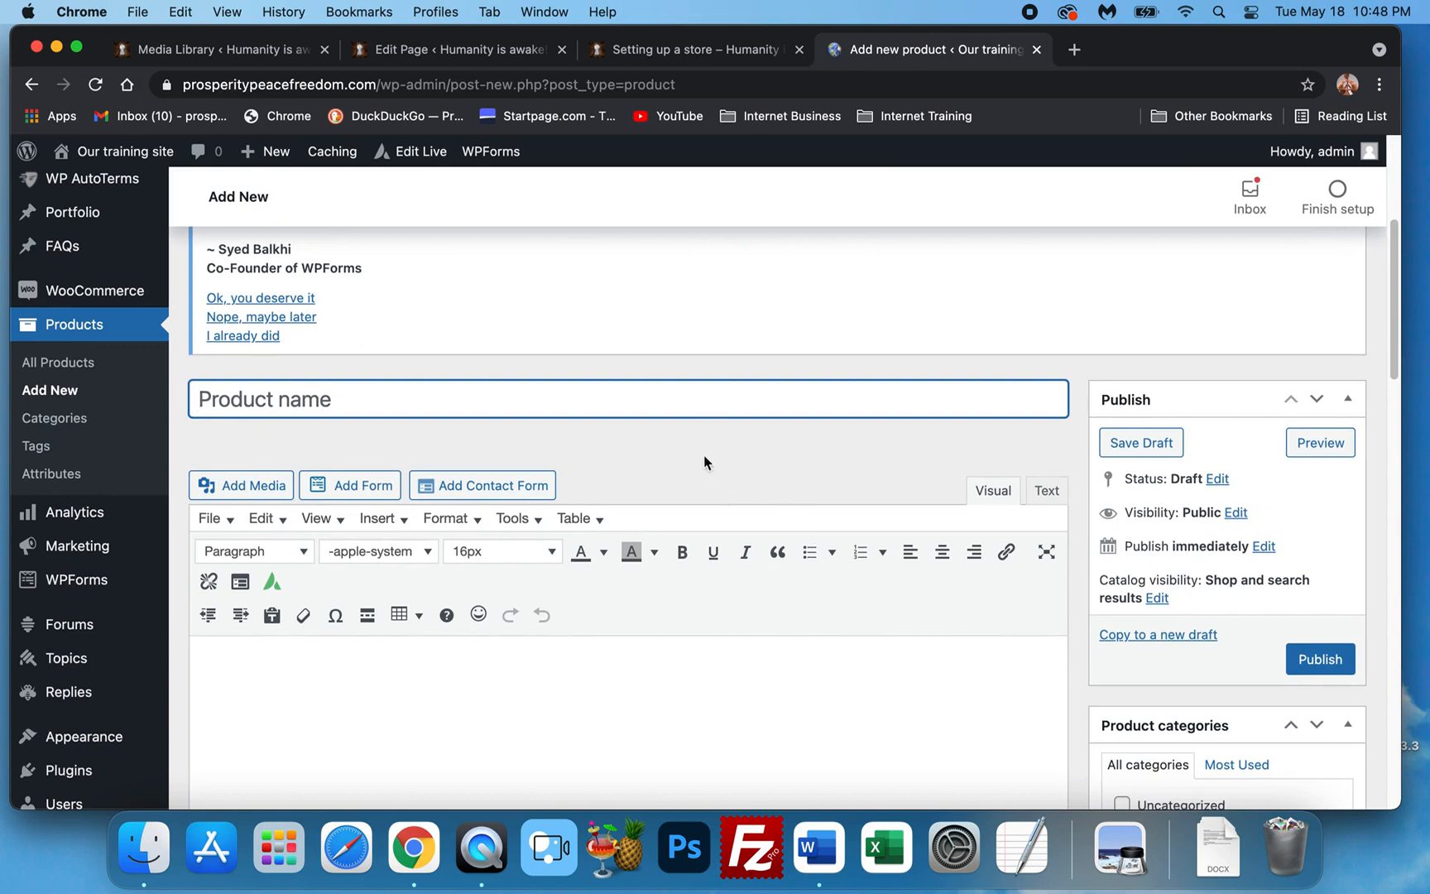
{"action": "scroll", "coordinate": [702, 442], "scroll_direction": "down", "scroll_amount": 1}
{"action": "scroll", "coordinate": [742, 581], "scroll_direction": "down", "scroll_amount": 1}
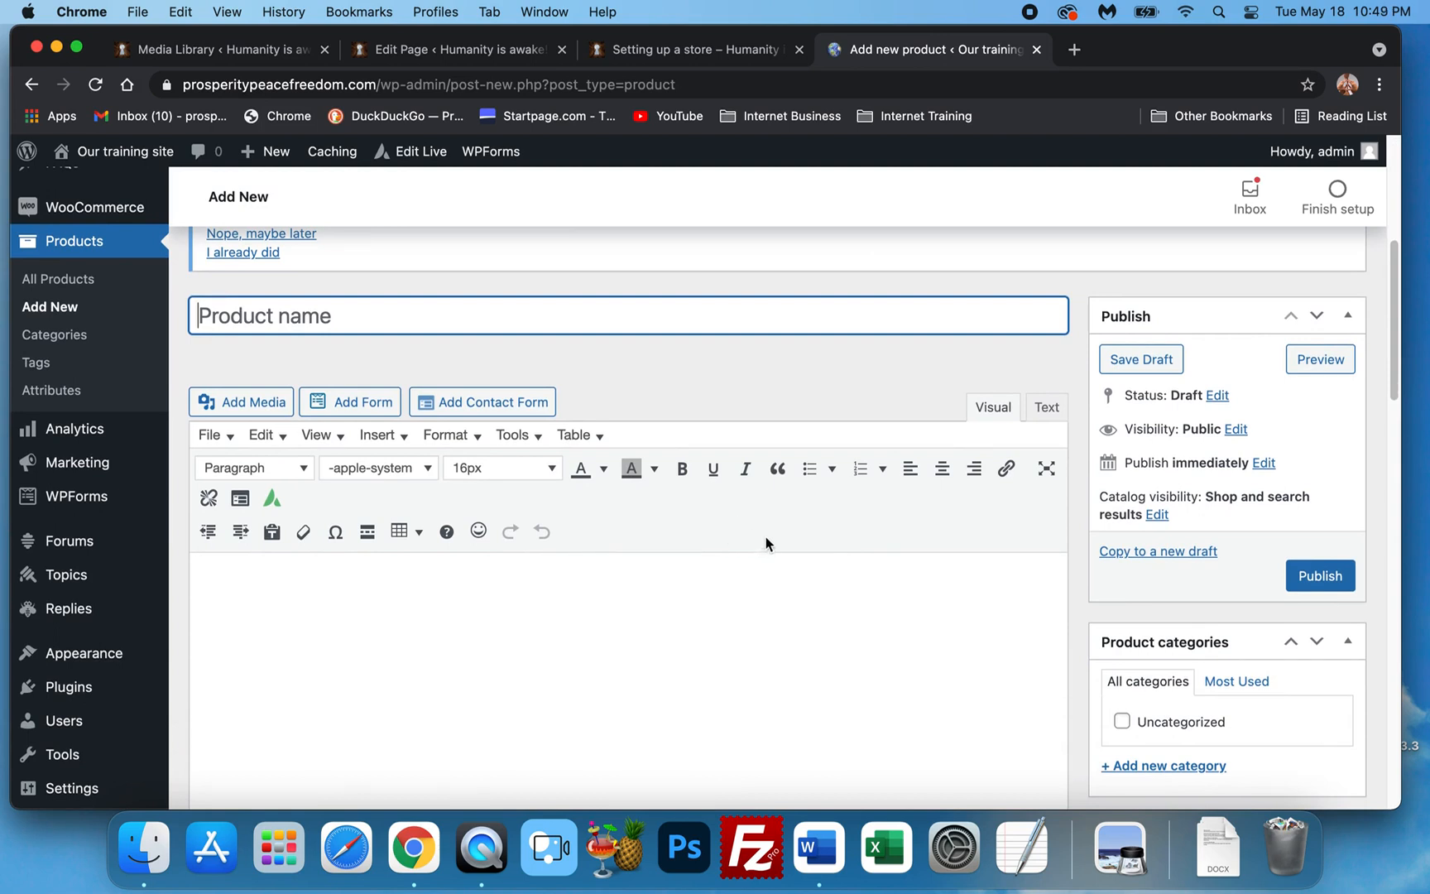
{"action": "scroll", "coordinate": [766, 540], "scroll_direction": "down", "scroll_amount": 5}
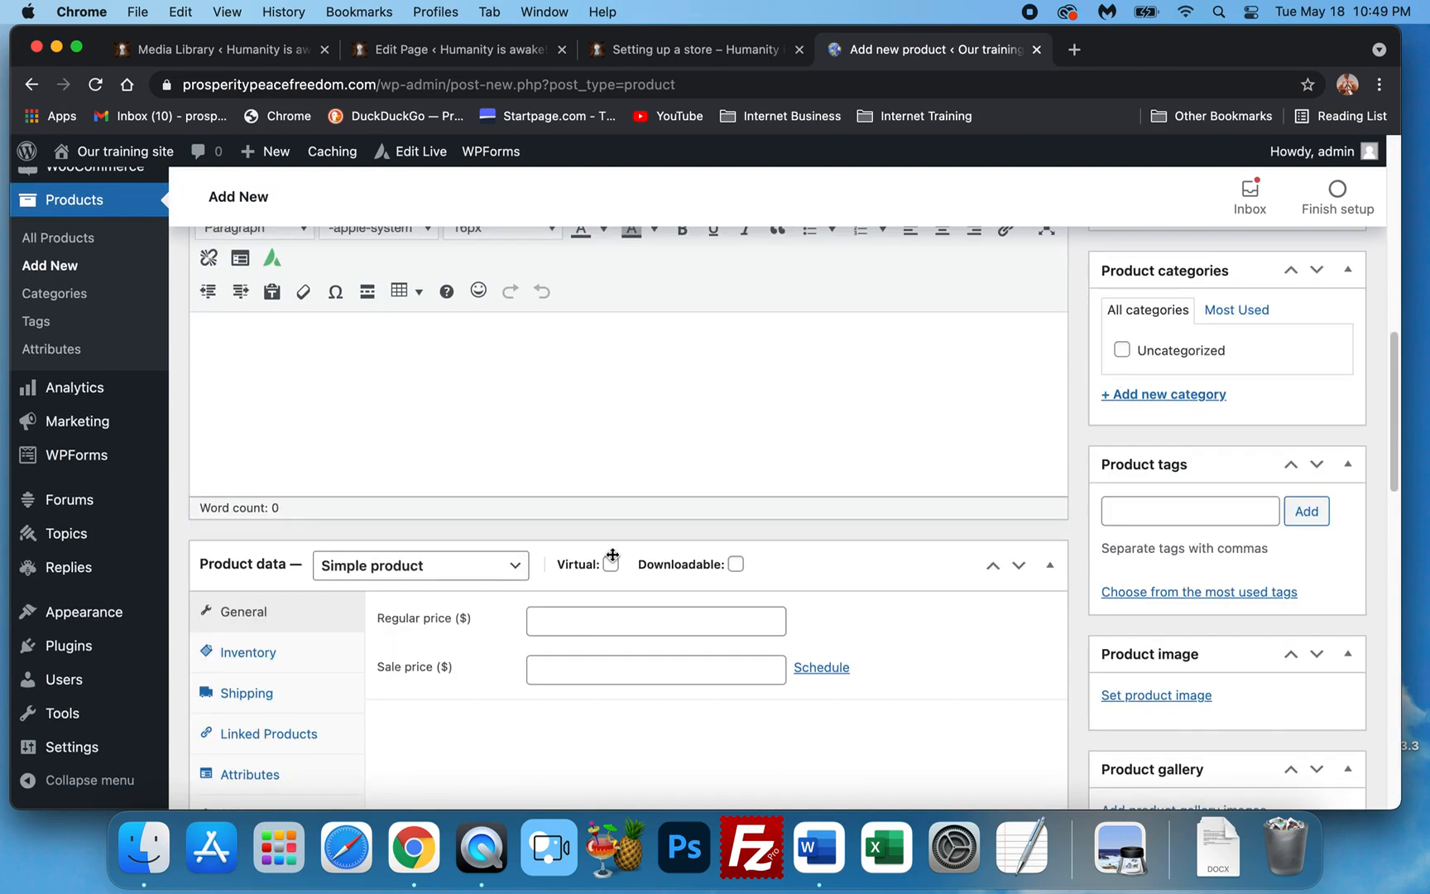
{"action": "scroll", "coordinate": [469, 585], "scroll_direction": "down", "scroll_amount": 3}
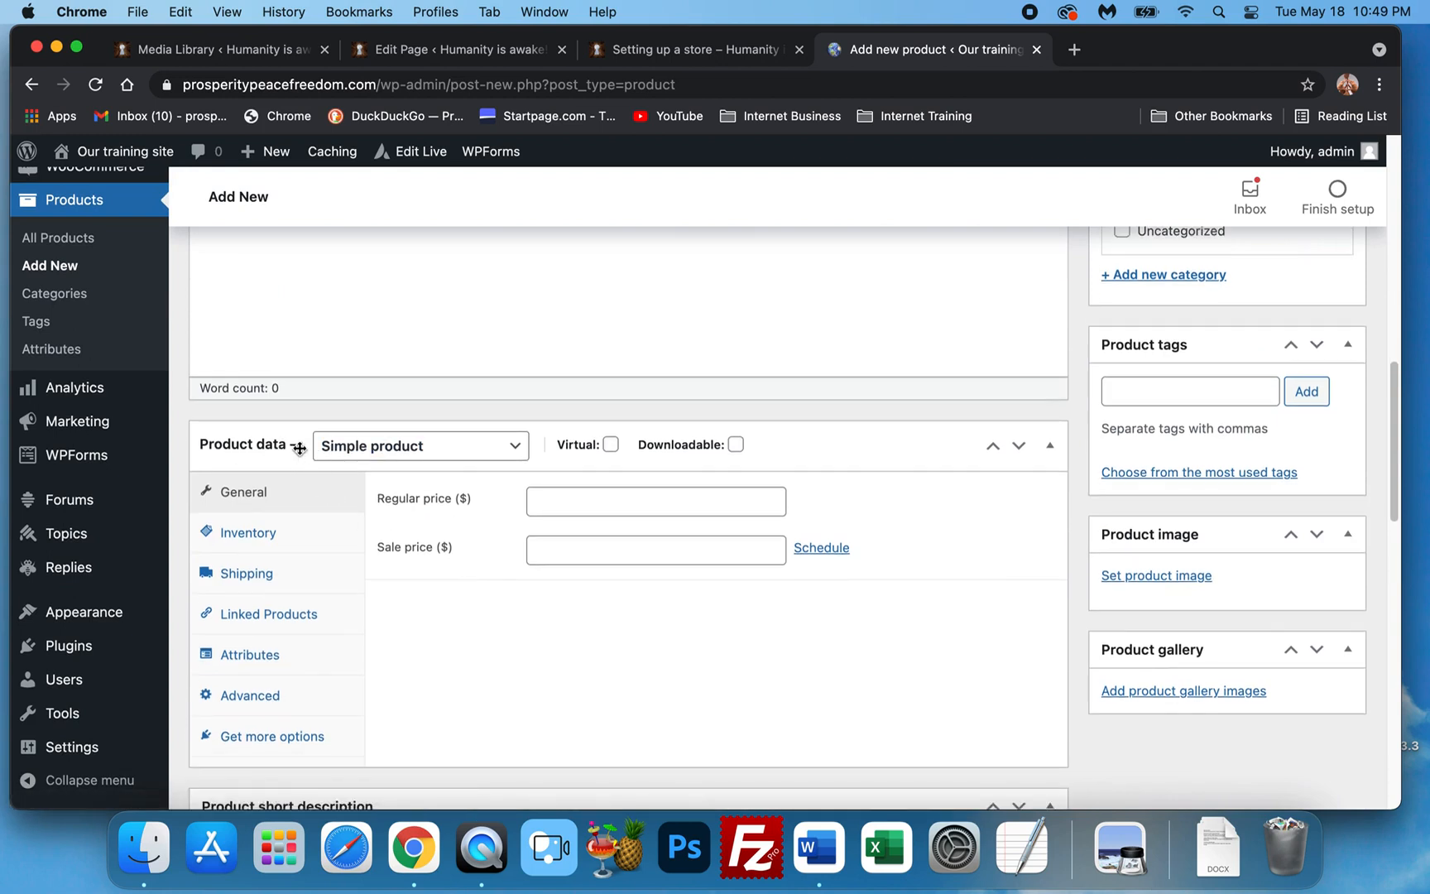
Keep the product type as Simple product with Virtual unchecked, and tick Downloadable.
{"action": "left_click", "coordinate": [507, 454]}
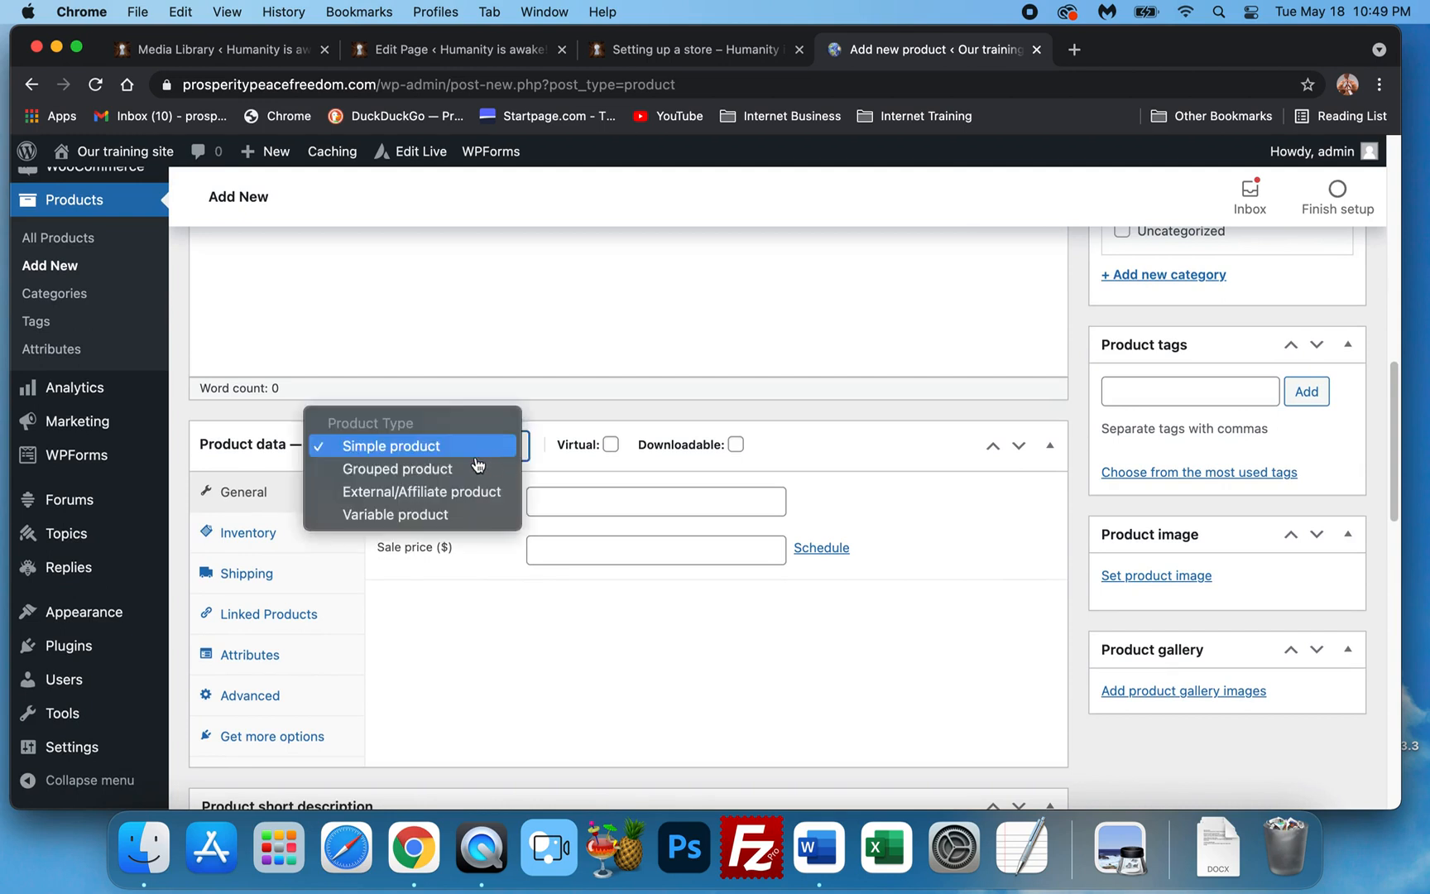
{"action": "left_click", "coordinate": [553, 462]}
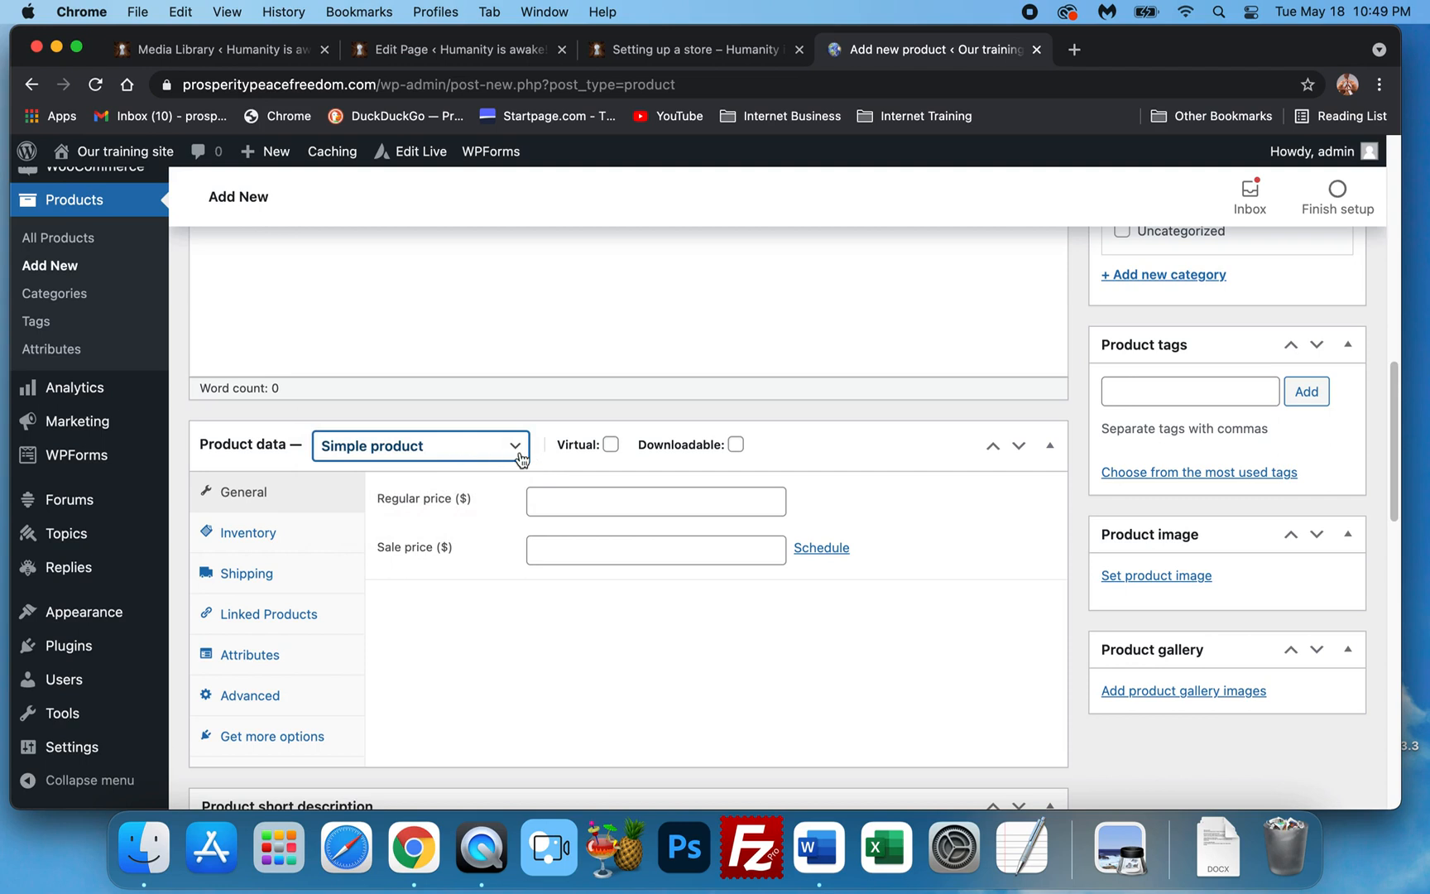
{"action": "left_click", "coordinate": [611, 445]}
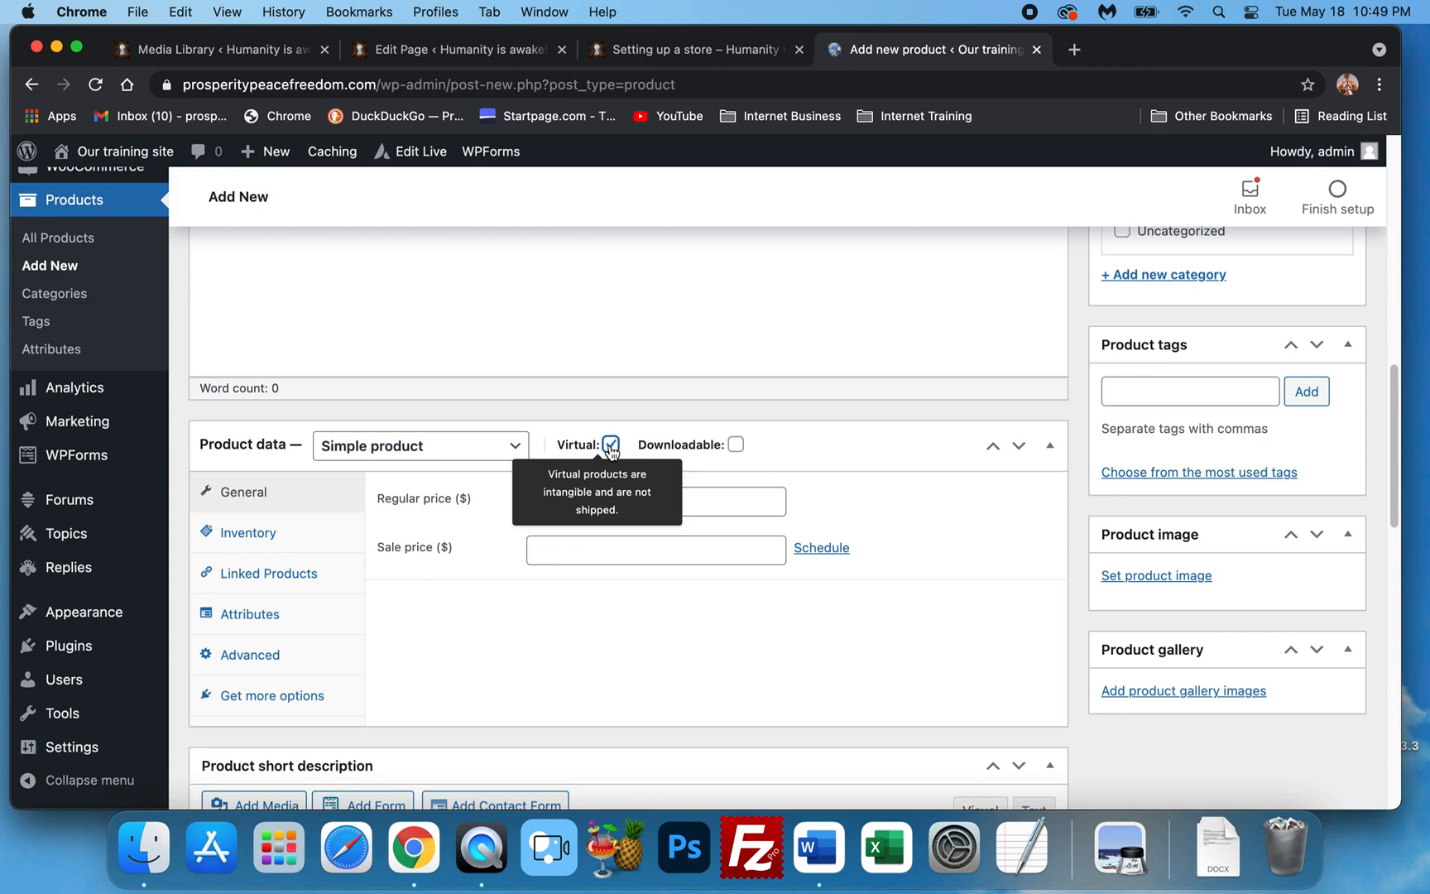
{"action": "left_click", "coordinate": [610, 445]}
{"action": "left_click", "coordinate": [611, 445]}
{"action": "left_click", "coordinate": [611, 445]}
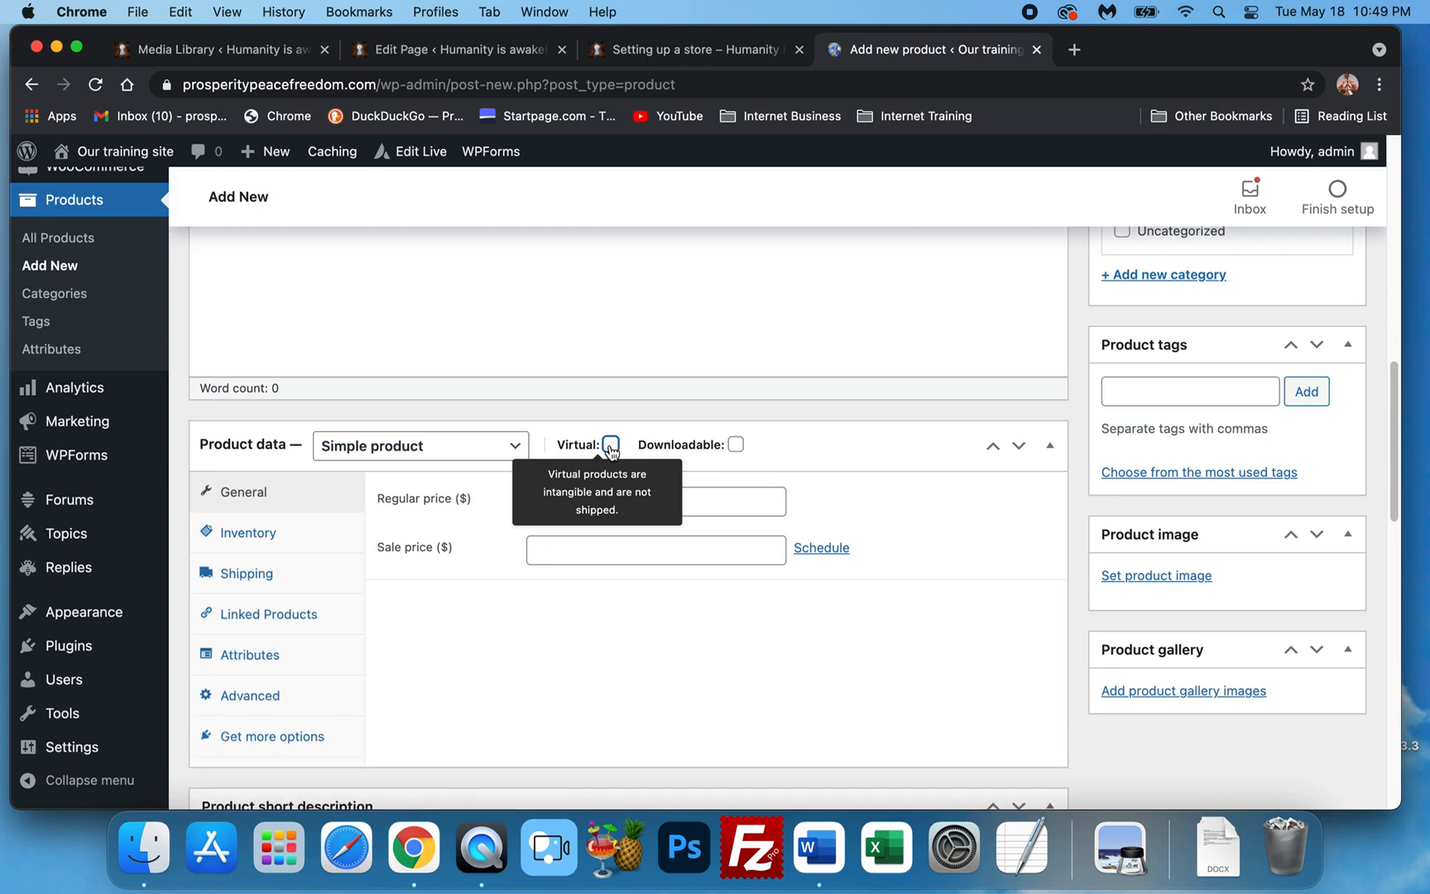
{"action": "left_click", "coordinate": [611, 445]}
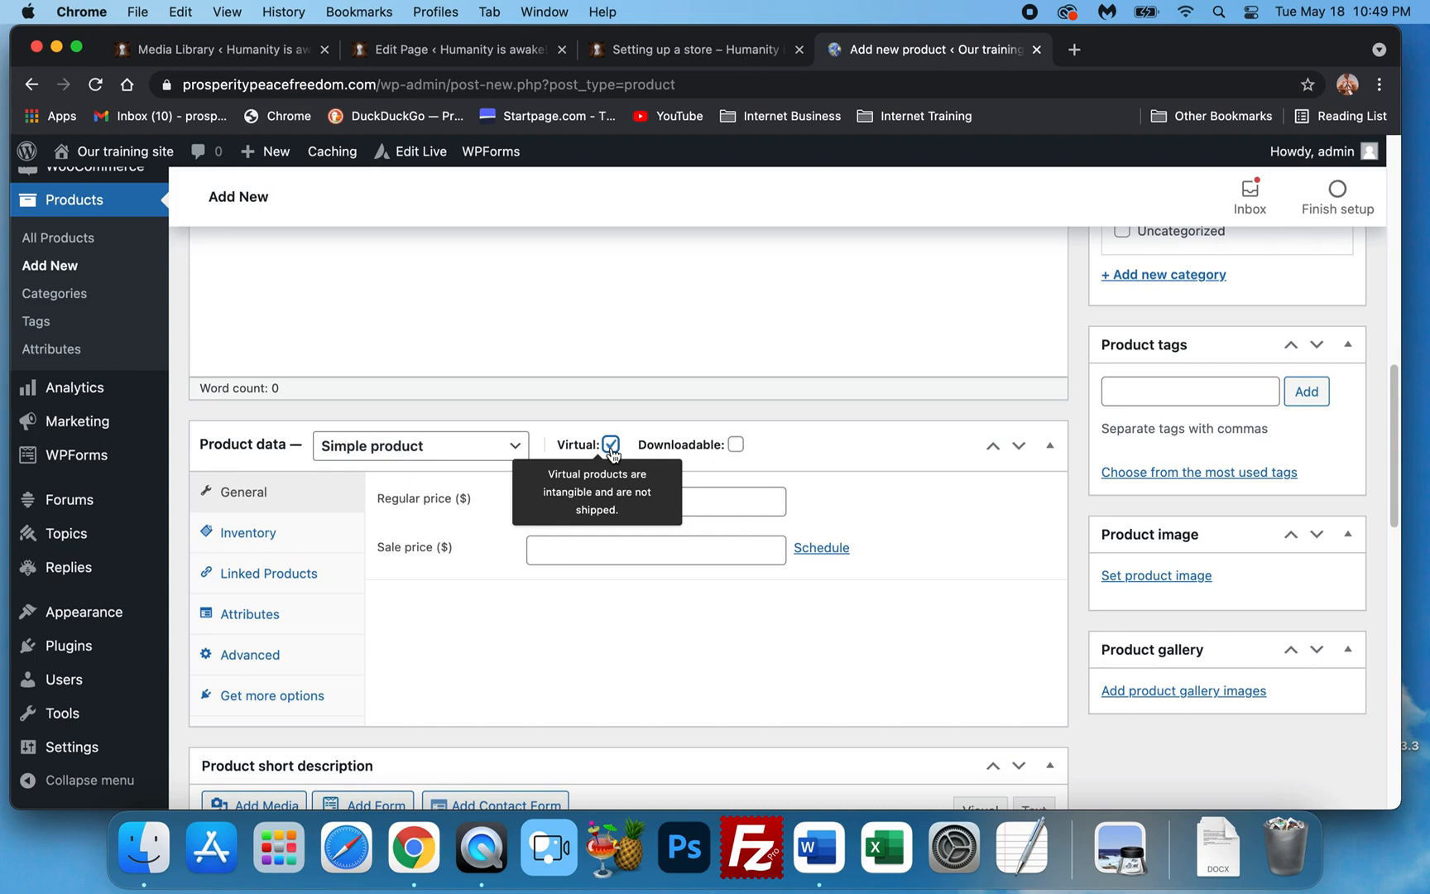
{"action": "left_click", "coordinate": [611, 446]}
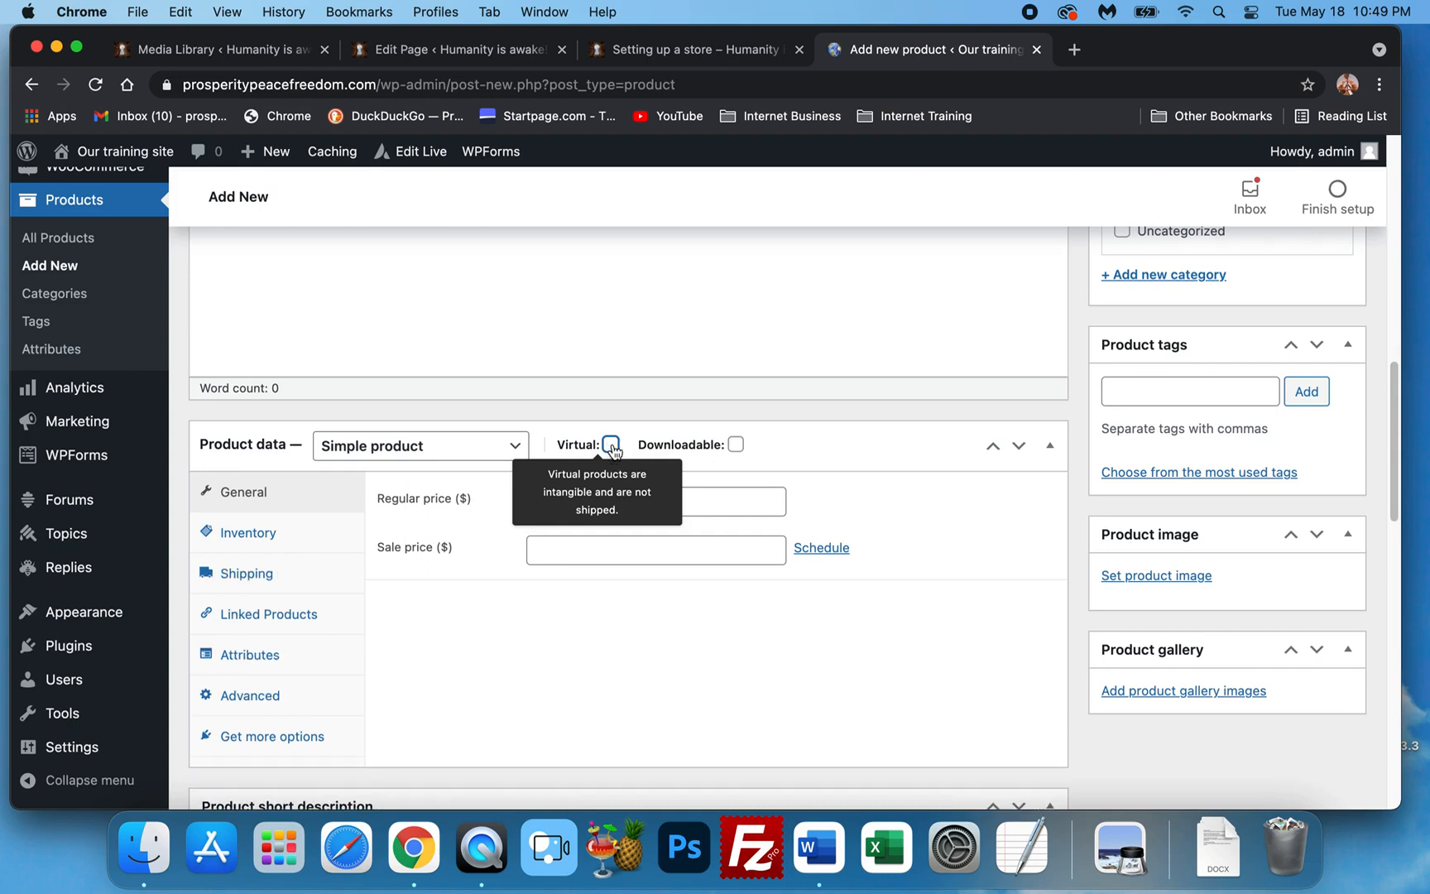
{"action": "left_click", "coordinate": [737, 447]}
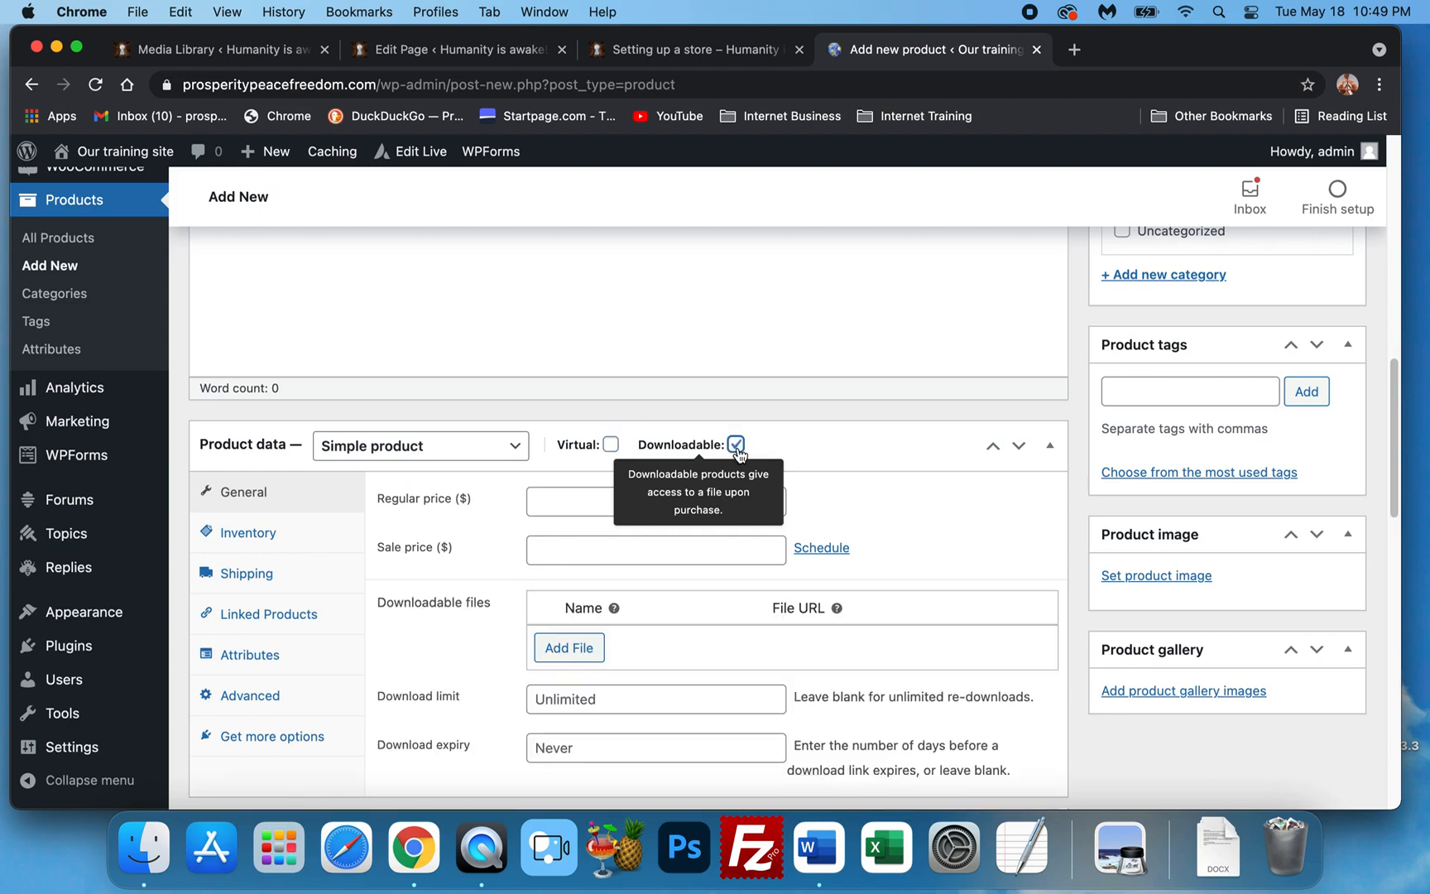
Untick Downloadable so the download file settings disappear.
{"action": "scroll", "coordinate": [575, 552], "scroll_direction": "down", "scroll_amount": 2}
{"action": "scroll", "coordinate": [576, 556], "scroll_direction": "down", "scroll_amount": 1}
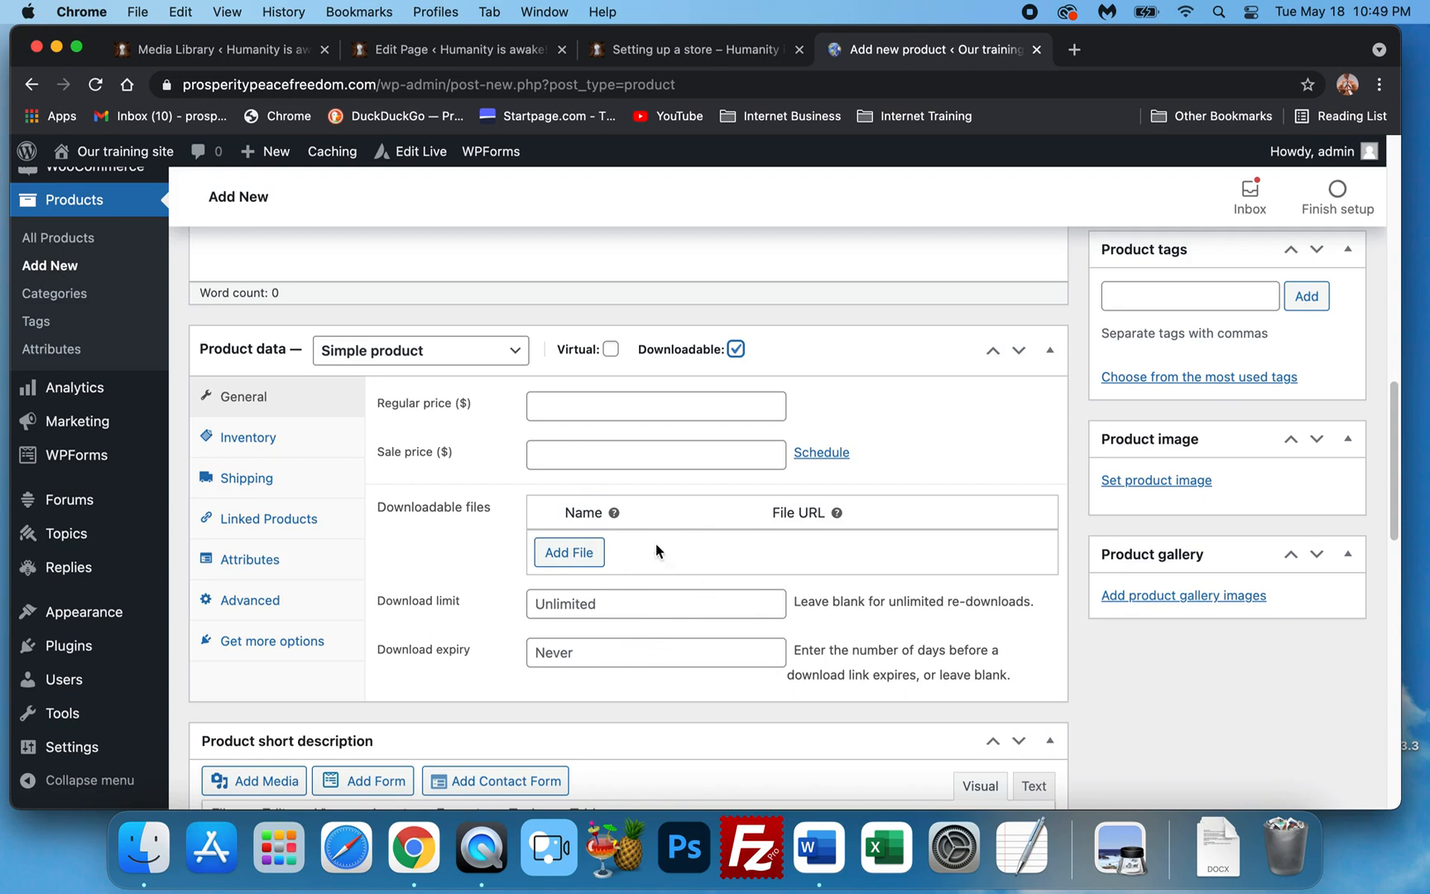
{"action": "left_click", "coordinate": [738, 351]}
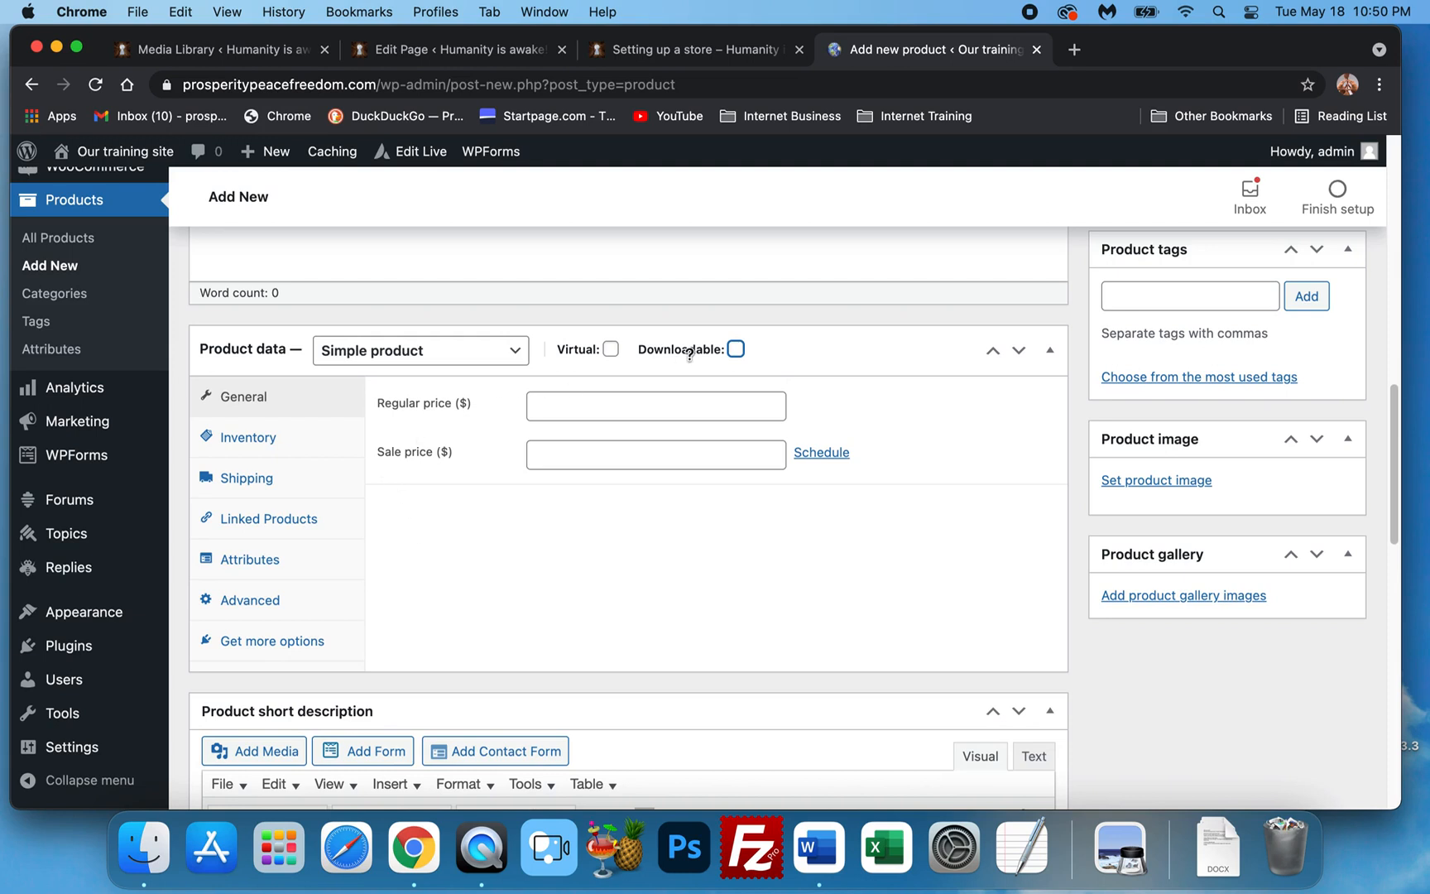
{"action": "left_click", "coordinate": [735, 351]}
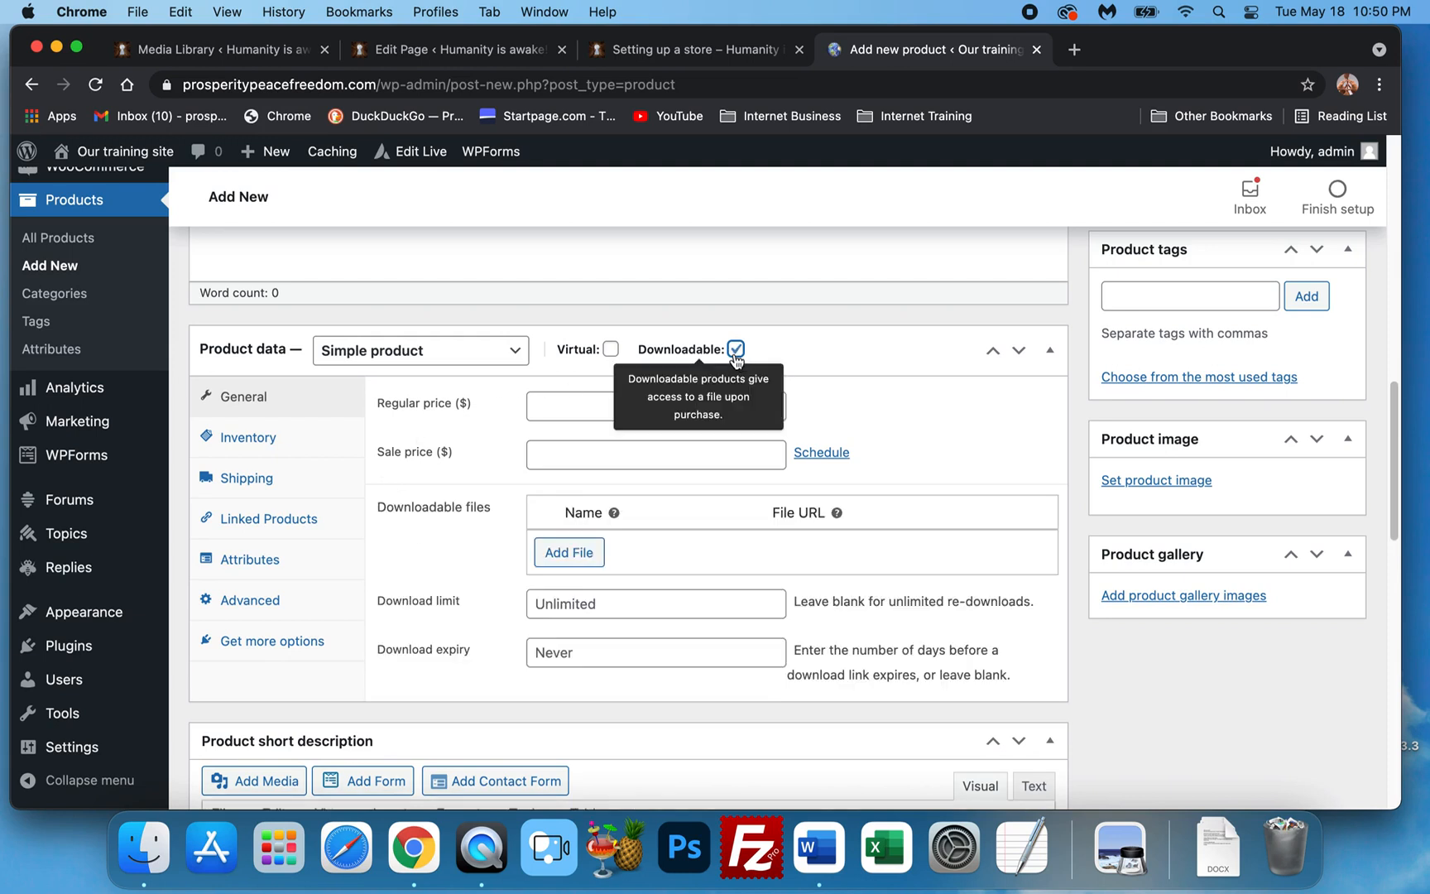
{"action": "left_click", "coordinate": [735, 351]}
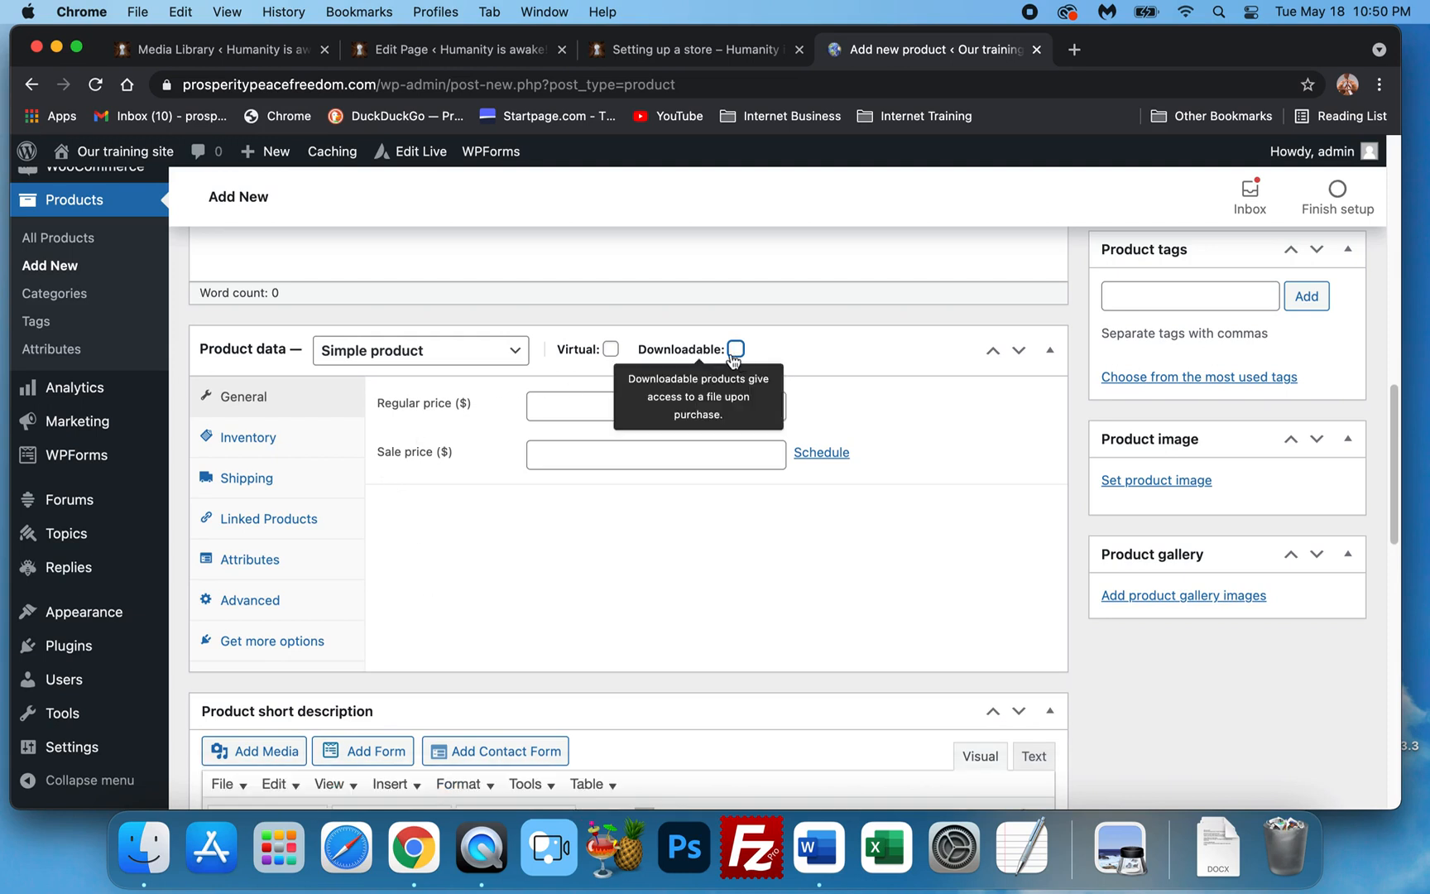
Collapse and re-expand Product data, then try Virtual and Downloadable, leaving both unchecked.
{"action": "left_click", "coordinate": [617, 354]}
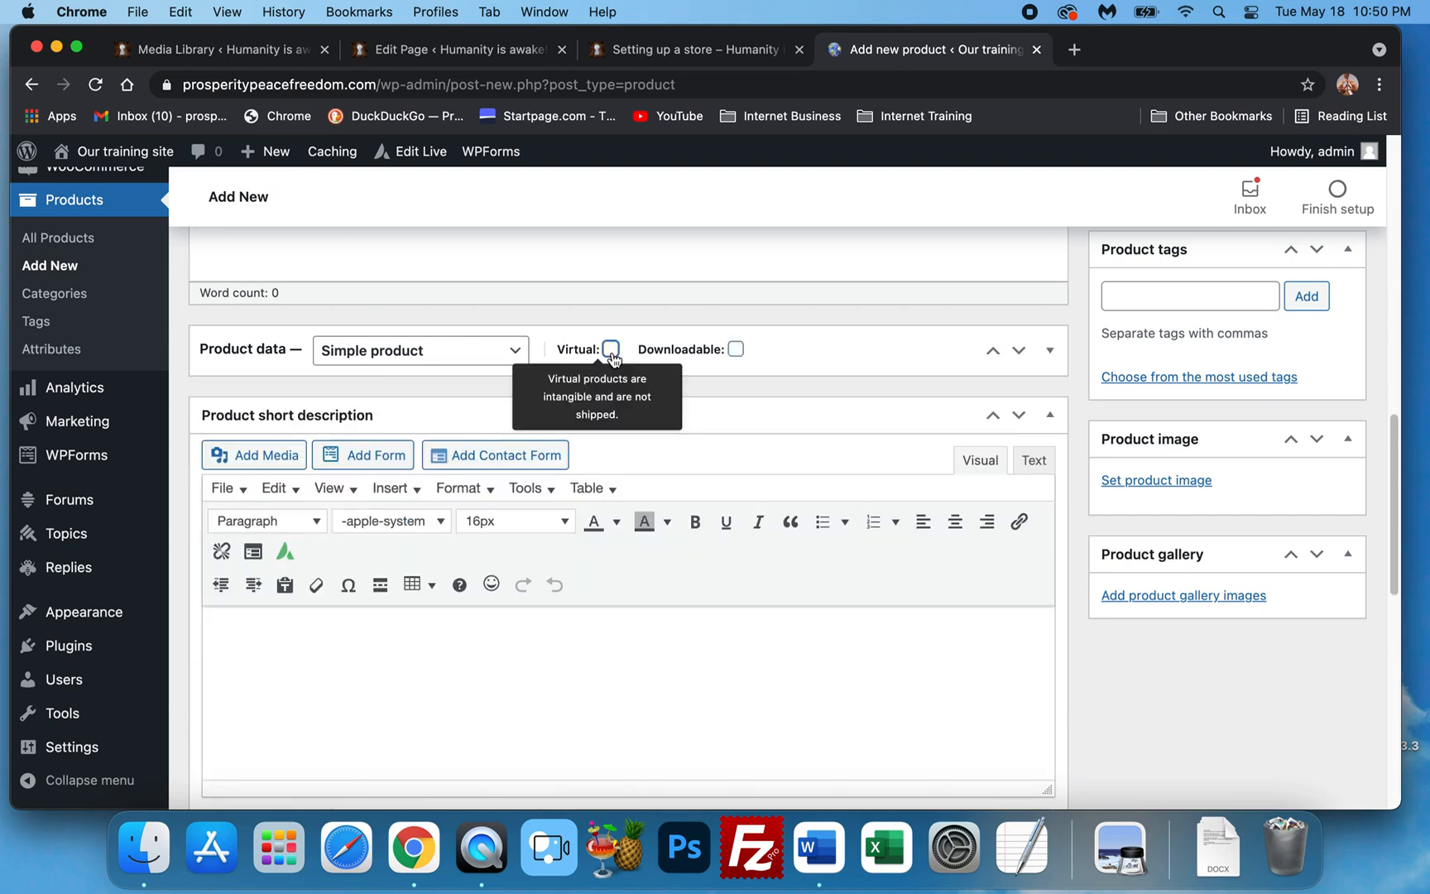
{"action": "scroll", "coordinate": [600, 528], "scroll_direction": "down", "scroll_amount": 1}
{"action": "scroll", "coordinate": [773, 434], "scroll_direction": "up", "scroll_amount": 1}
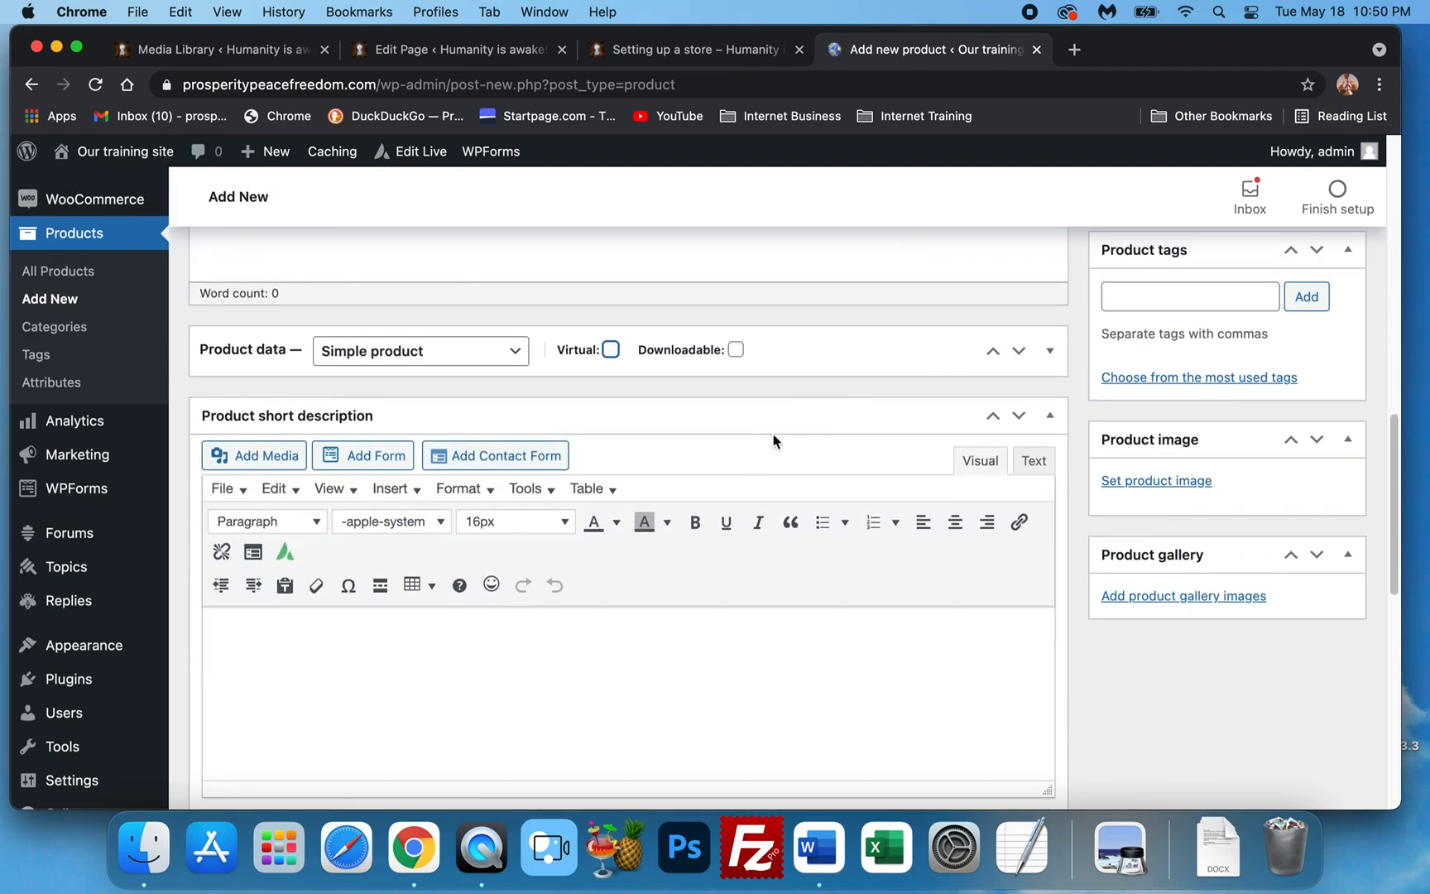
{"action": "left_click", "coordinate": [914, 358]}
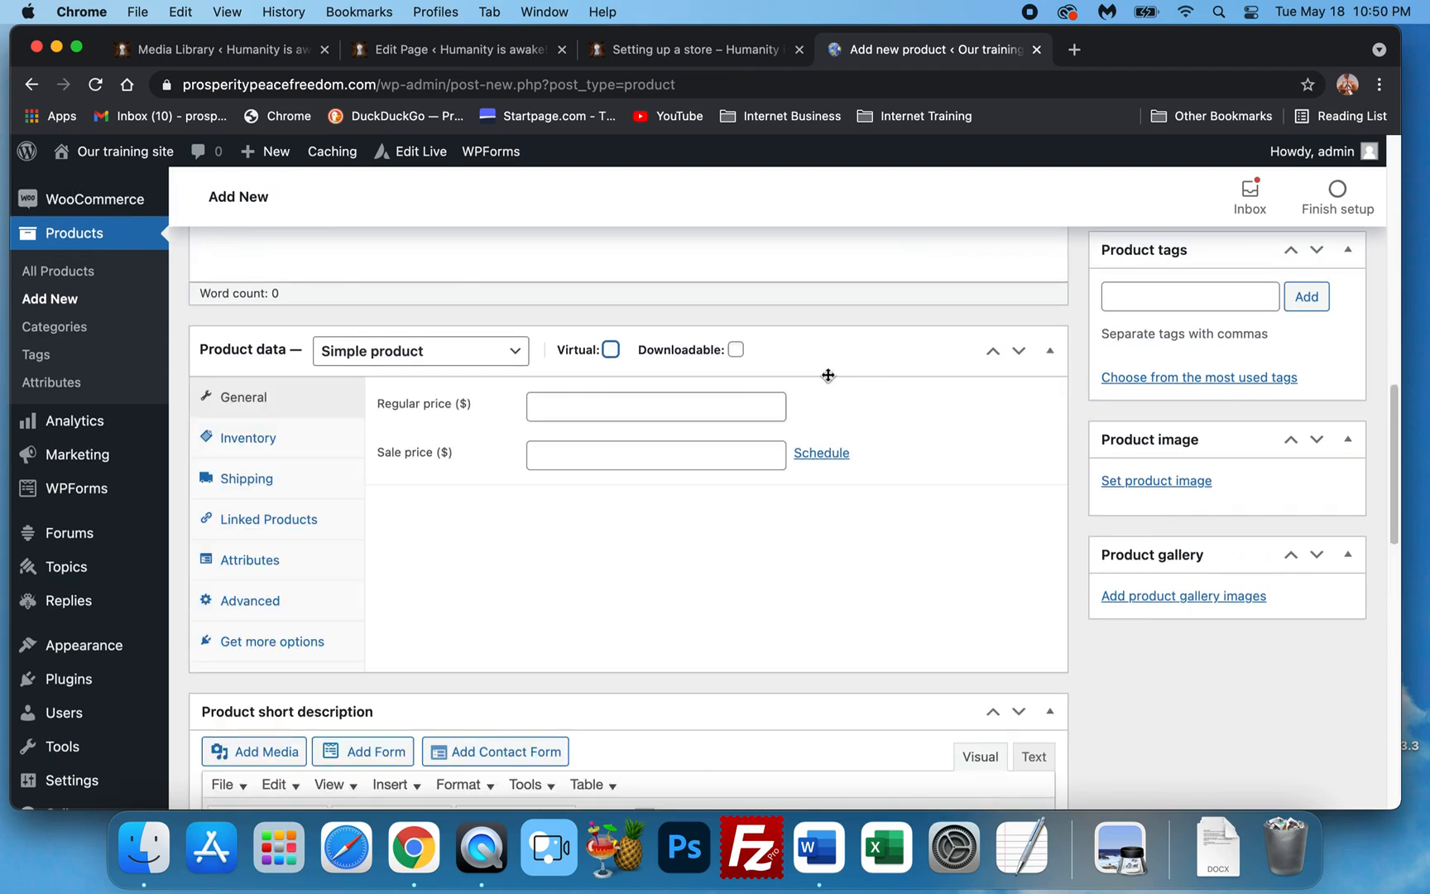
{"action": "left_click", "coordinate": [610, 350]}
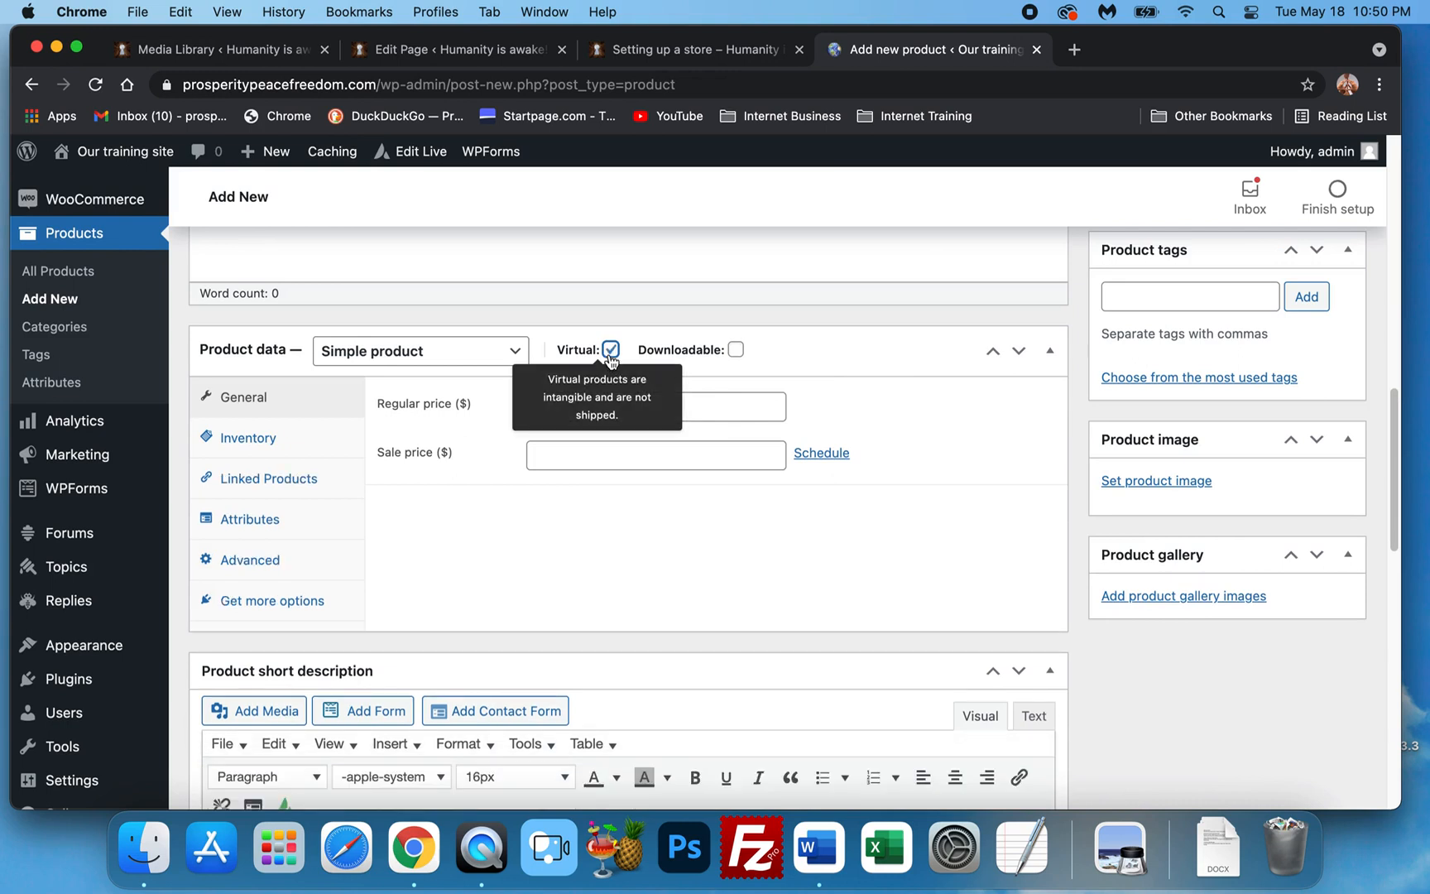
{"action": "left_click", "coordinate": [611, 351]}
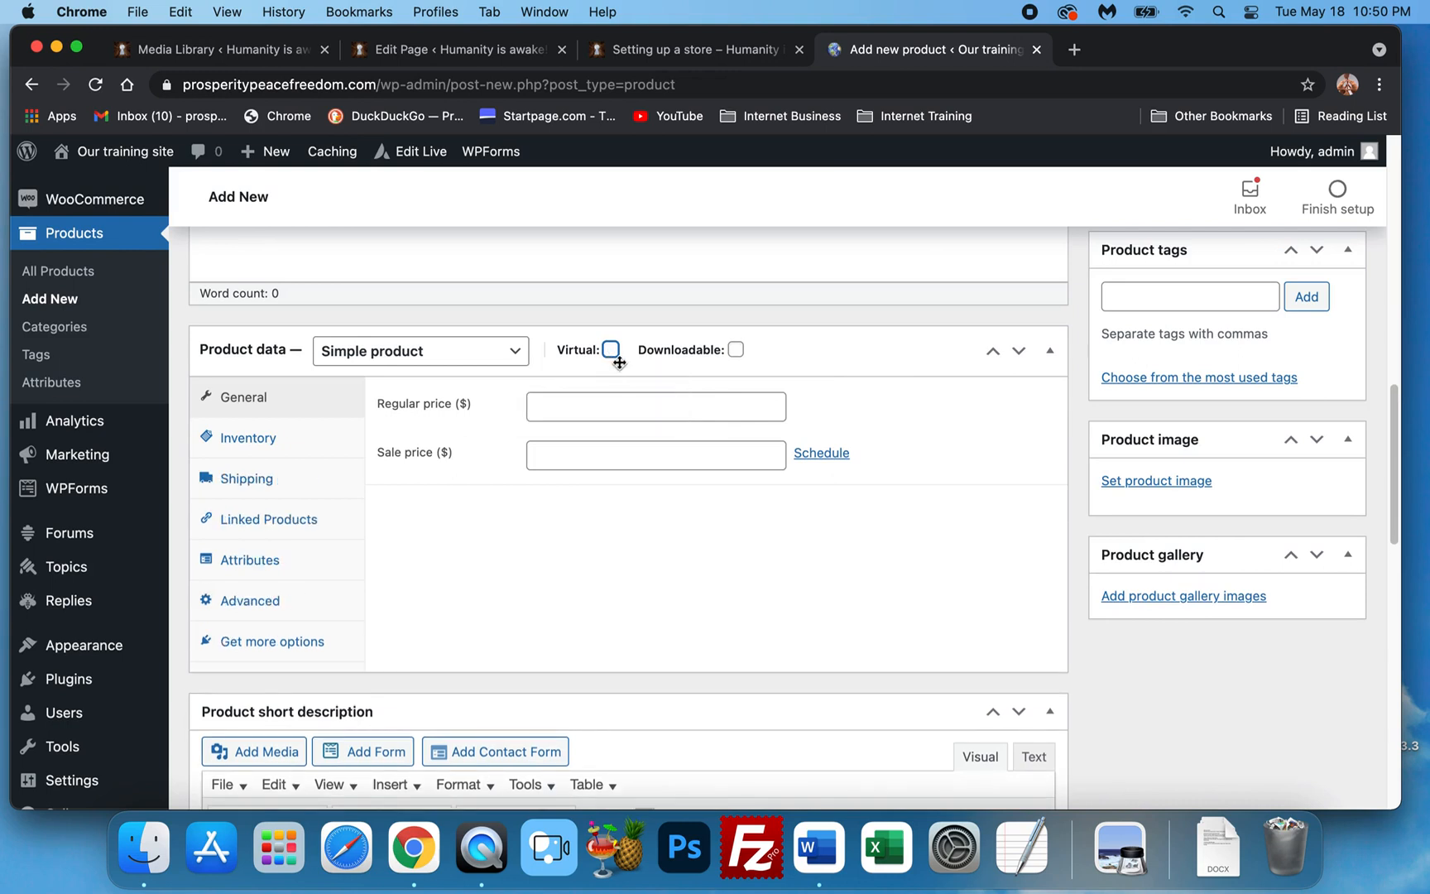
{"action": "left_click", "coordinate": [611, 350]}
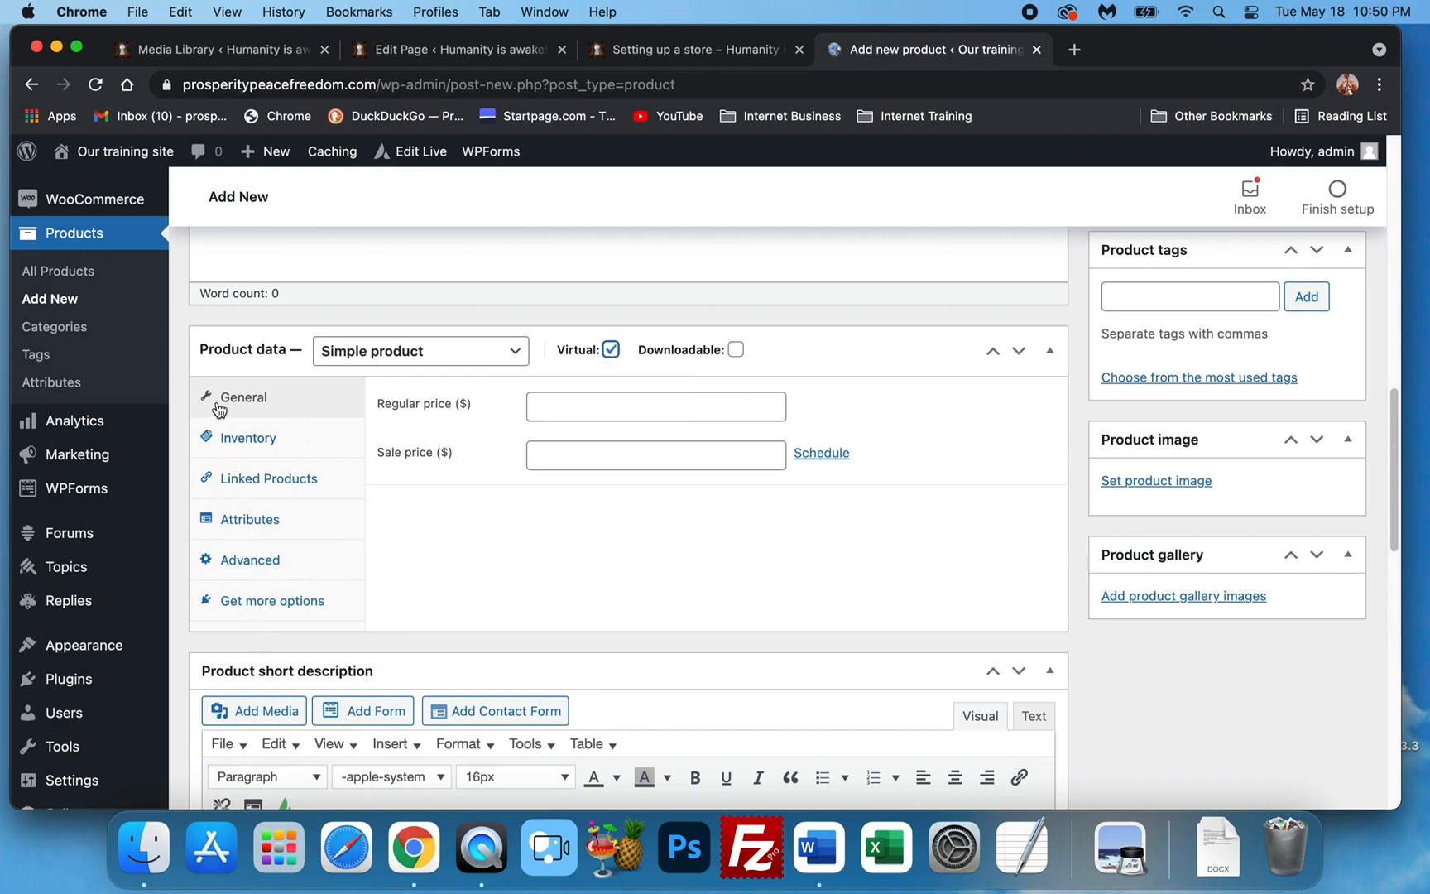
{"action": "left_click", "coordinate": [610, 351]}
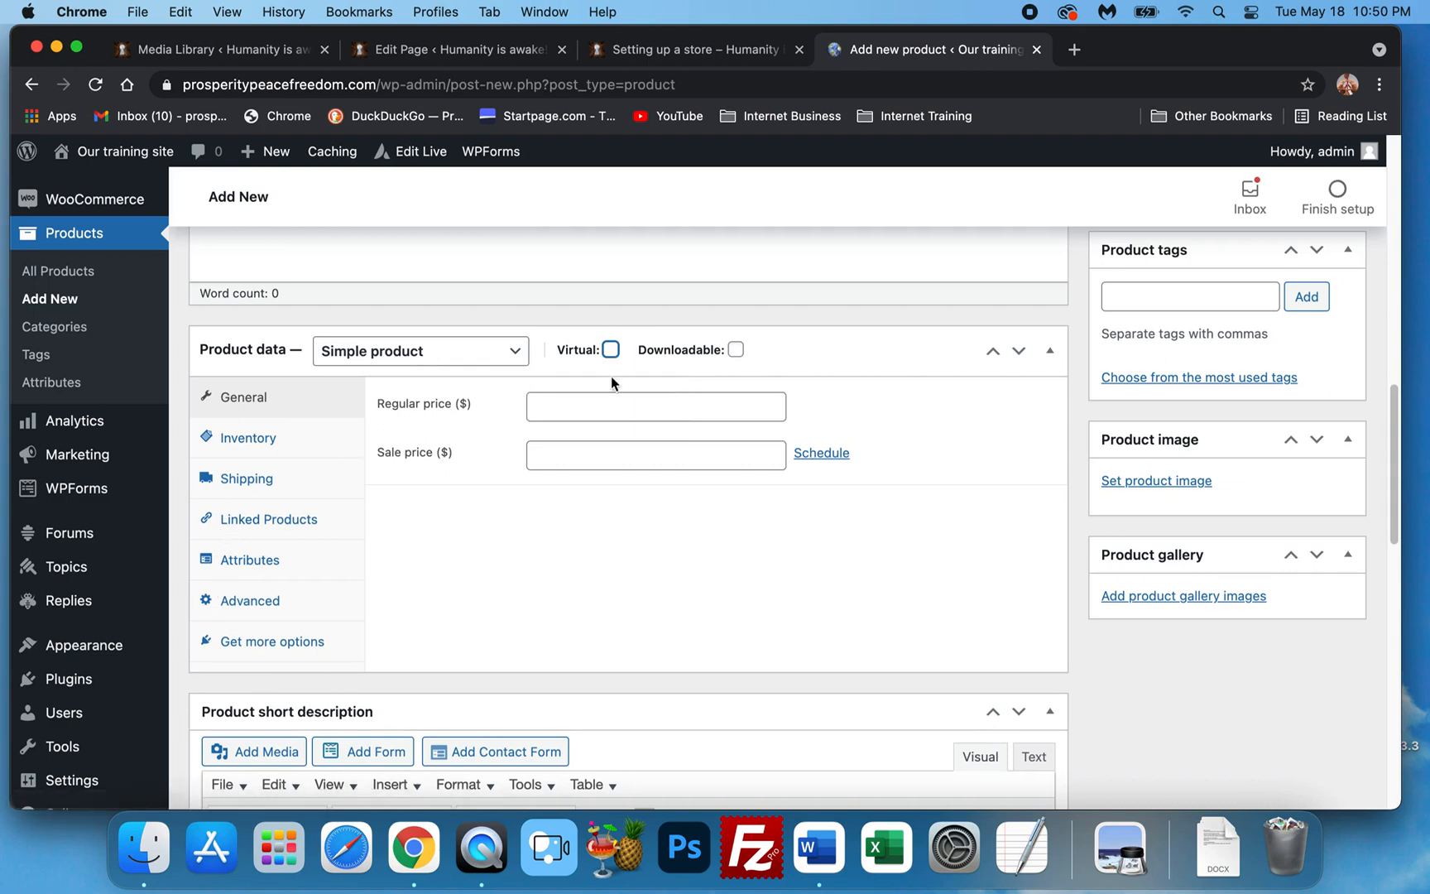
{"action": "left_click", "coordinate": [735, 350]}
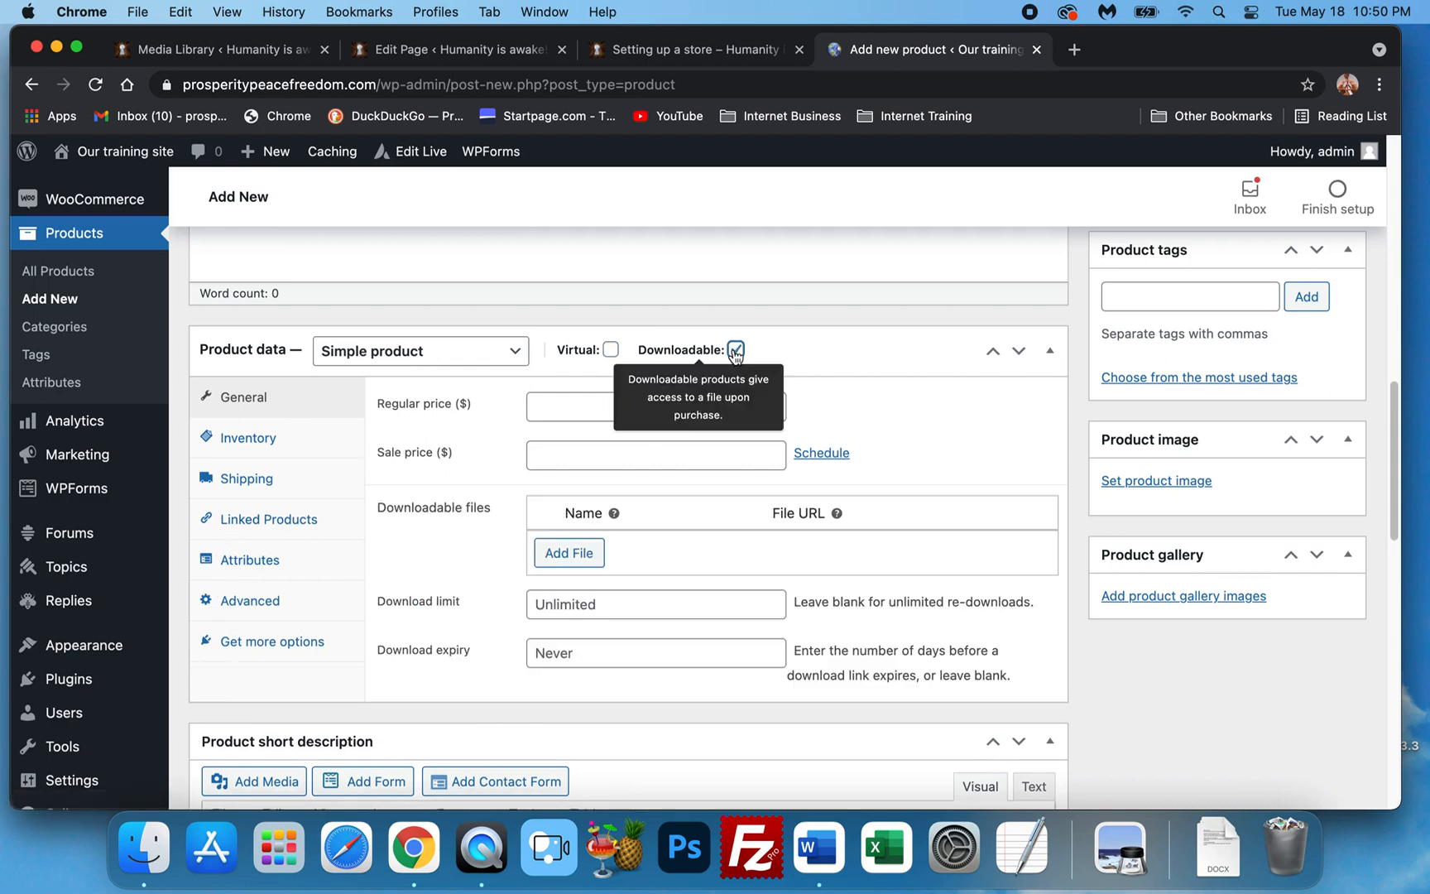
{"action": "left_click", "coordinate": [735, 350]}
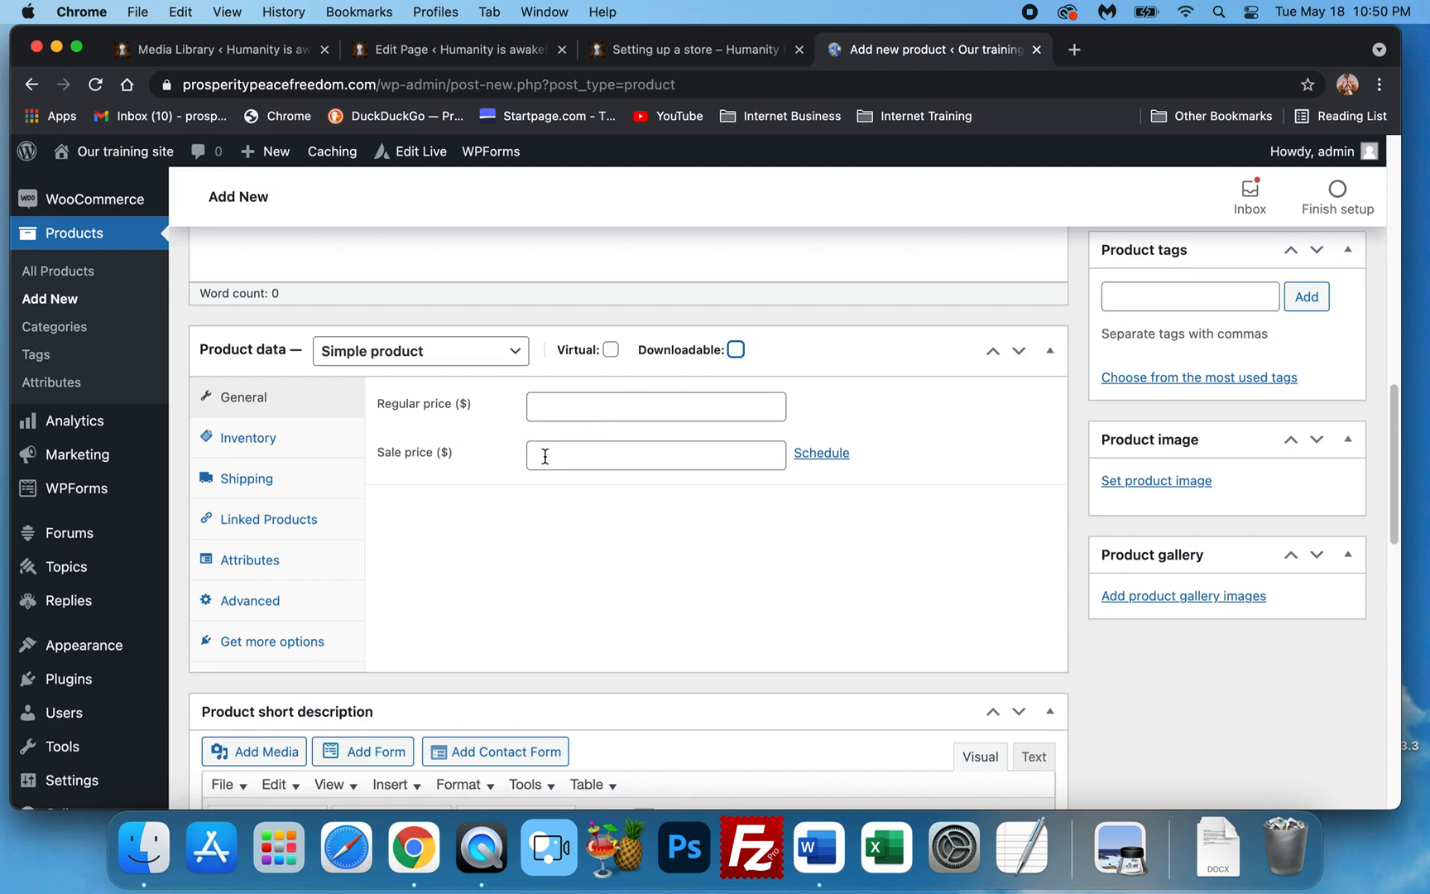
Review the Inventory settings, leaving Manage stock off and stock status In stock.
{"action": "left_click", "coordinate": [240, 441]}
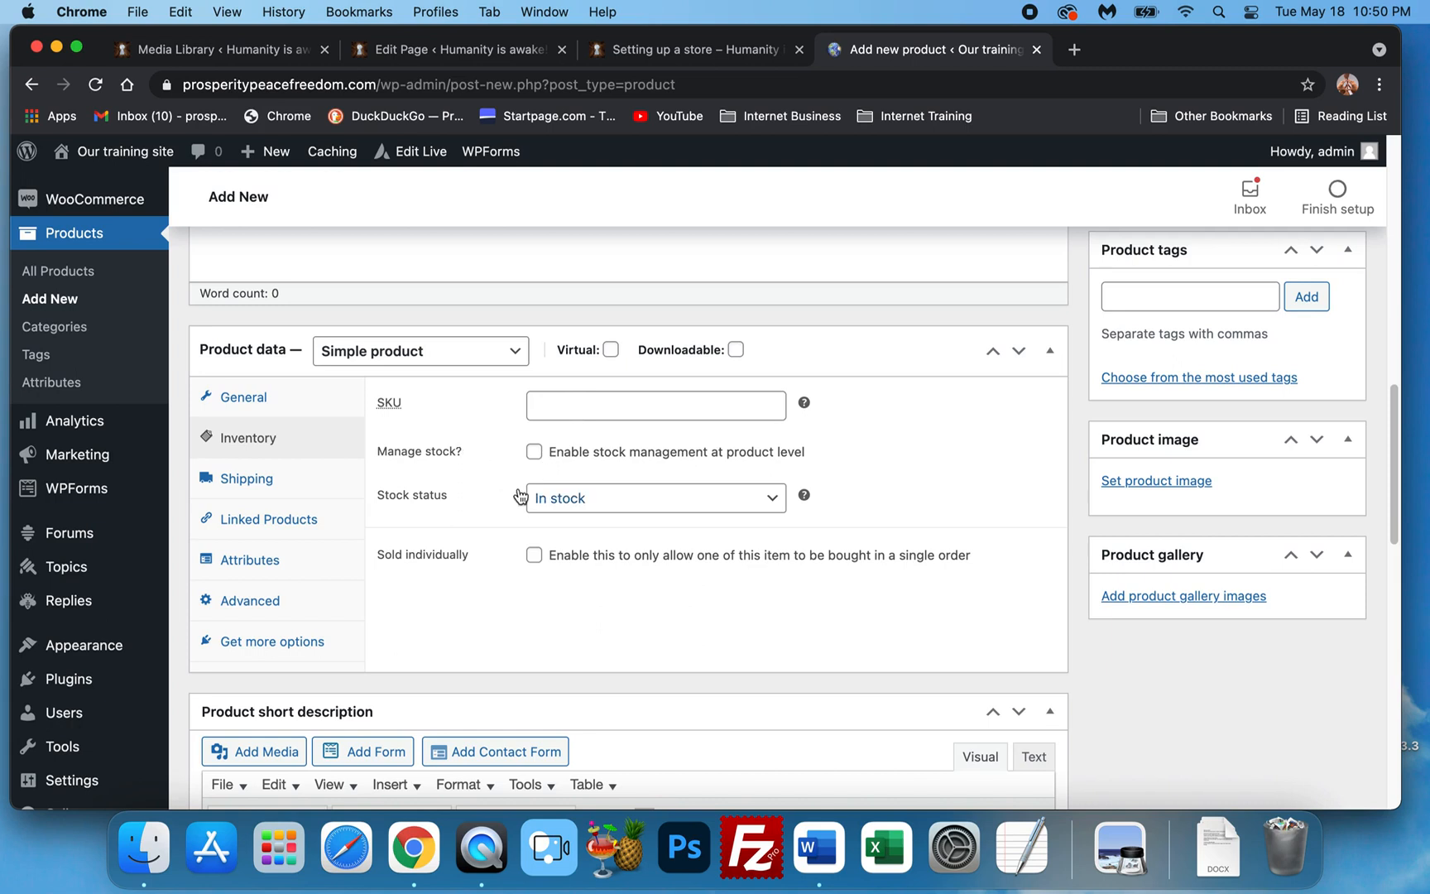
{"action": "left_click", "coordinate": [533, 452]}
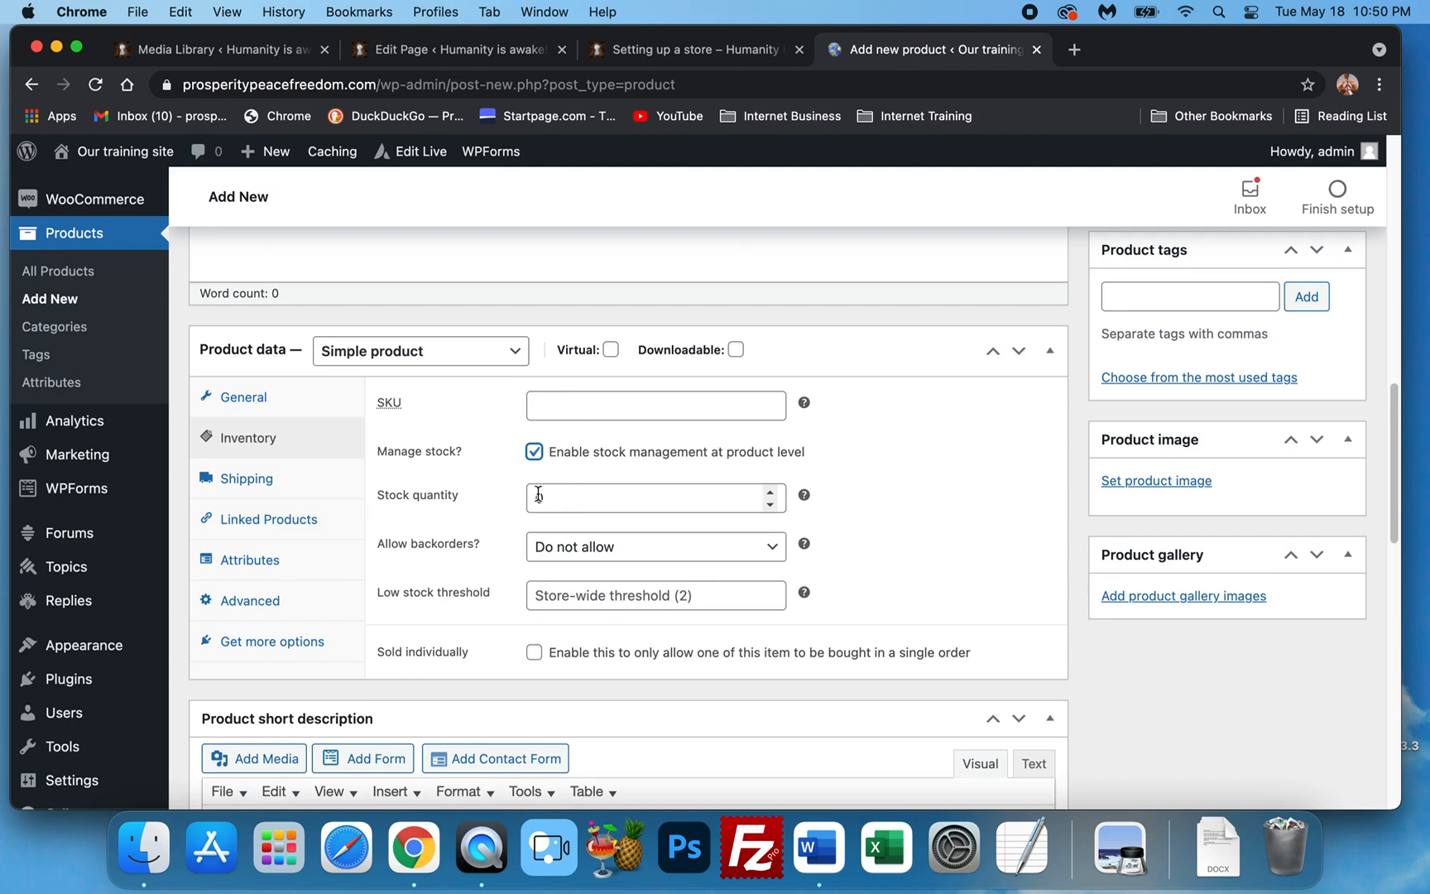
{"action": "left_click", "coordinate": [533, 451]}
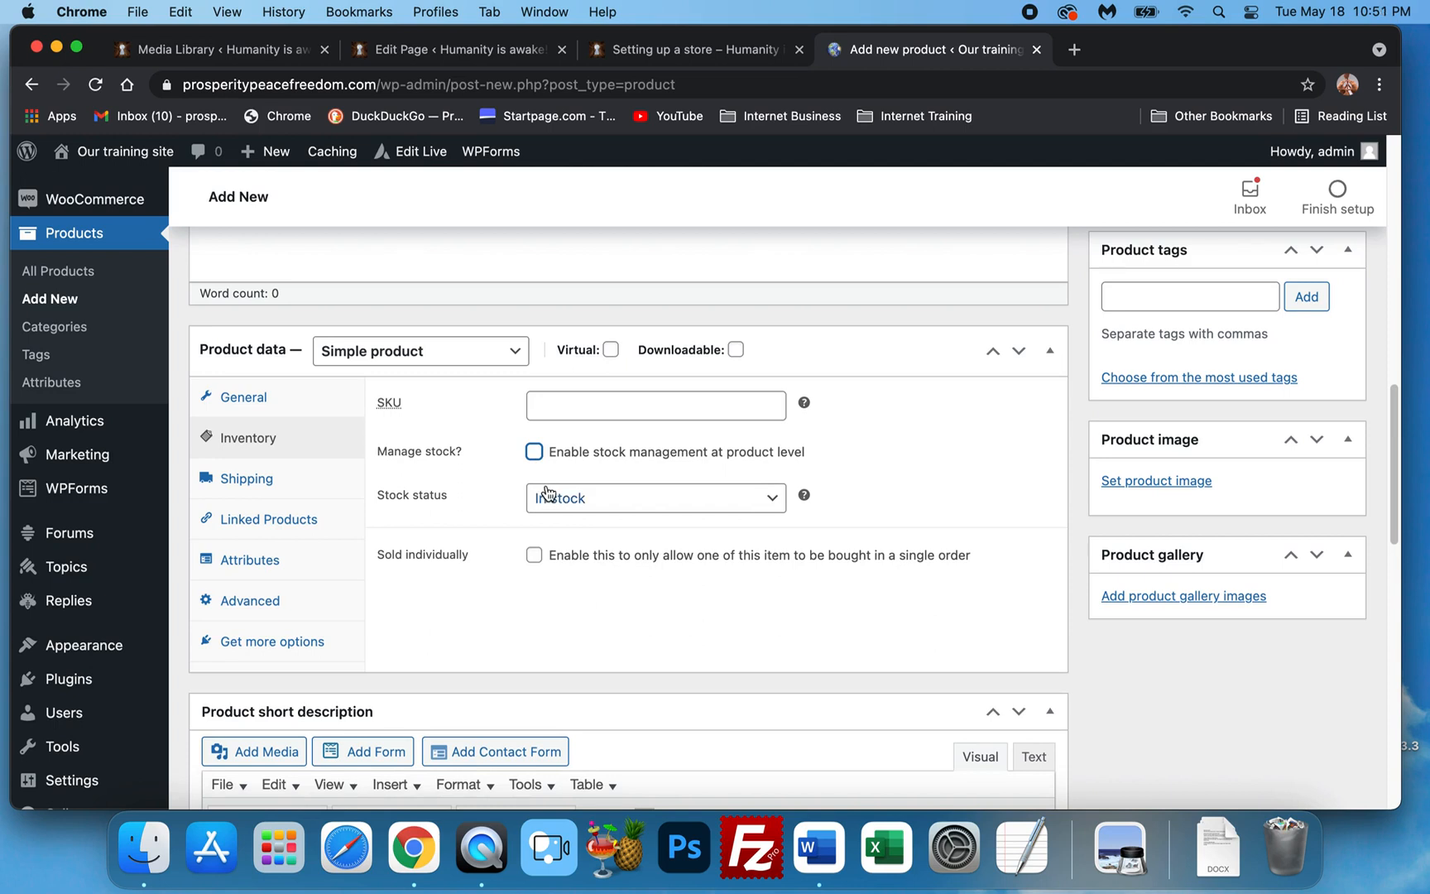
{"action": "scroll", "coordinate": [546, 521], "scroll_direction": "down", "scroll_amount": 1}
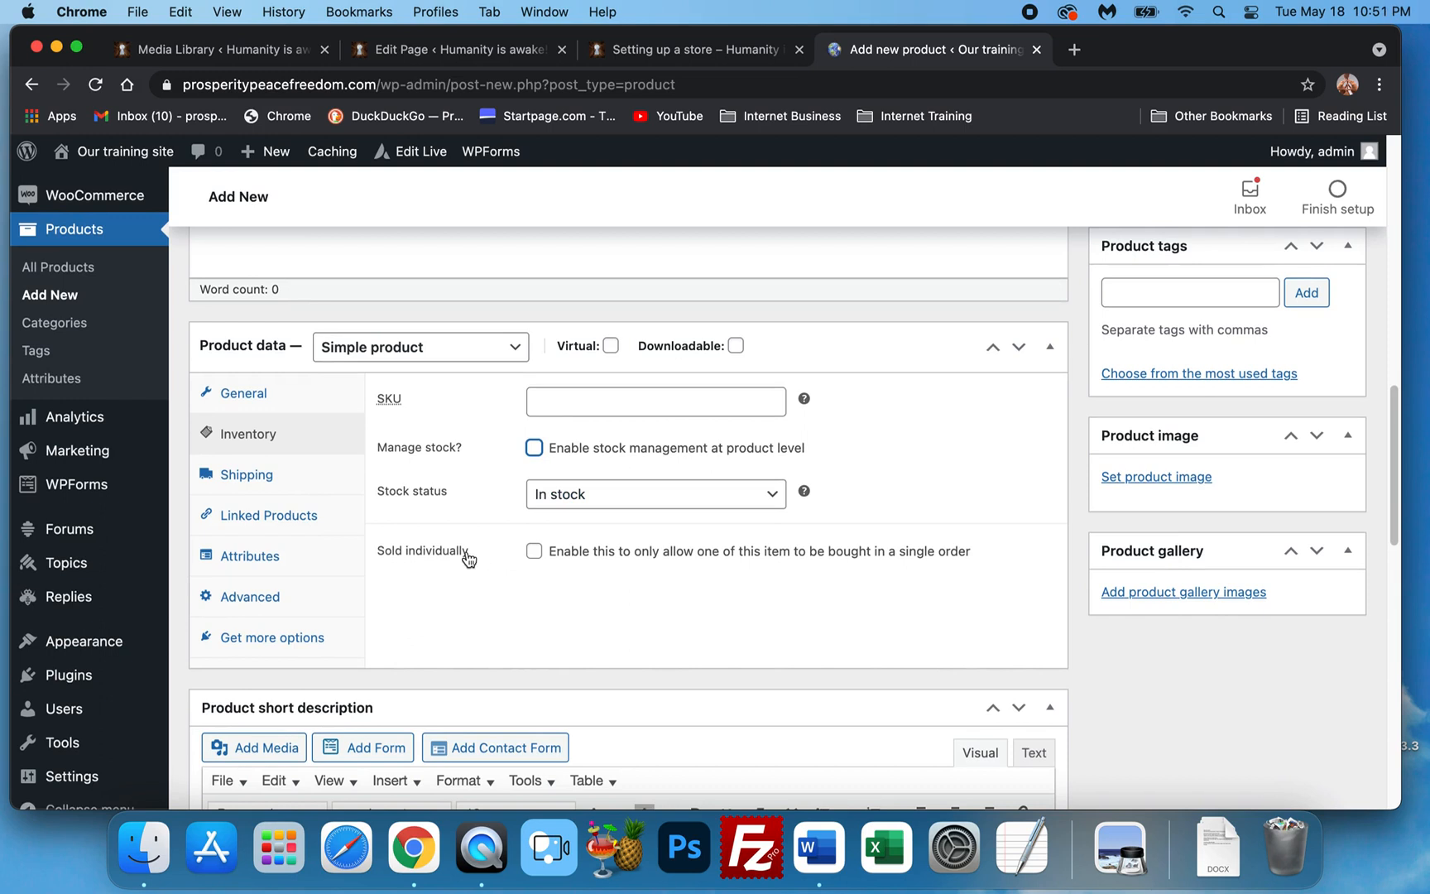
{"action": "scroll", "coordinate": [462, 559], "scroll_direction": "up", "scroll_amount": 1}
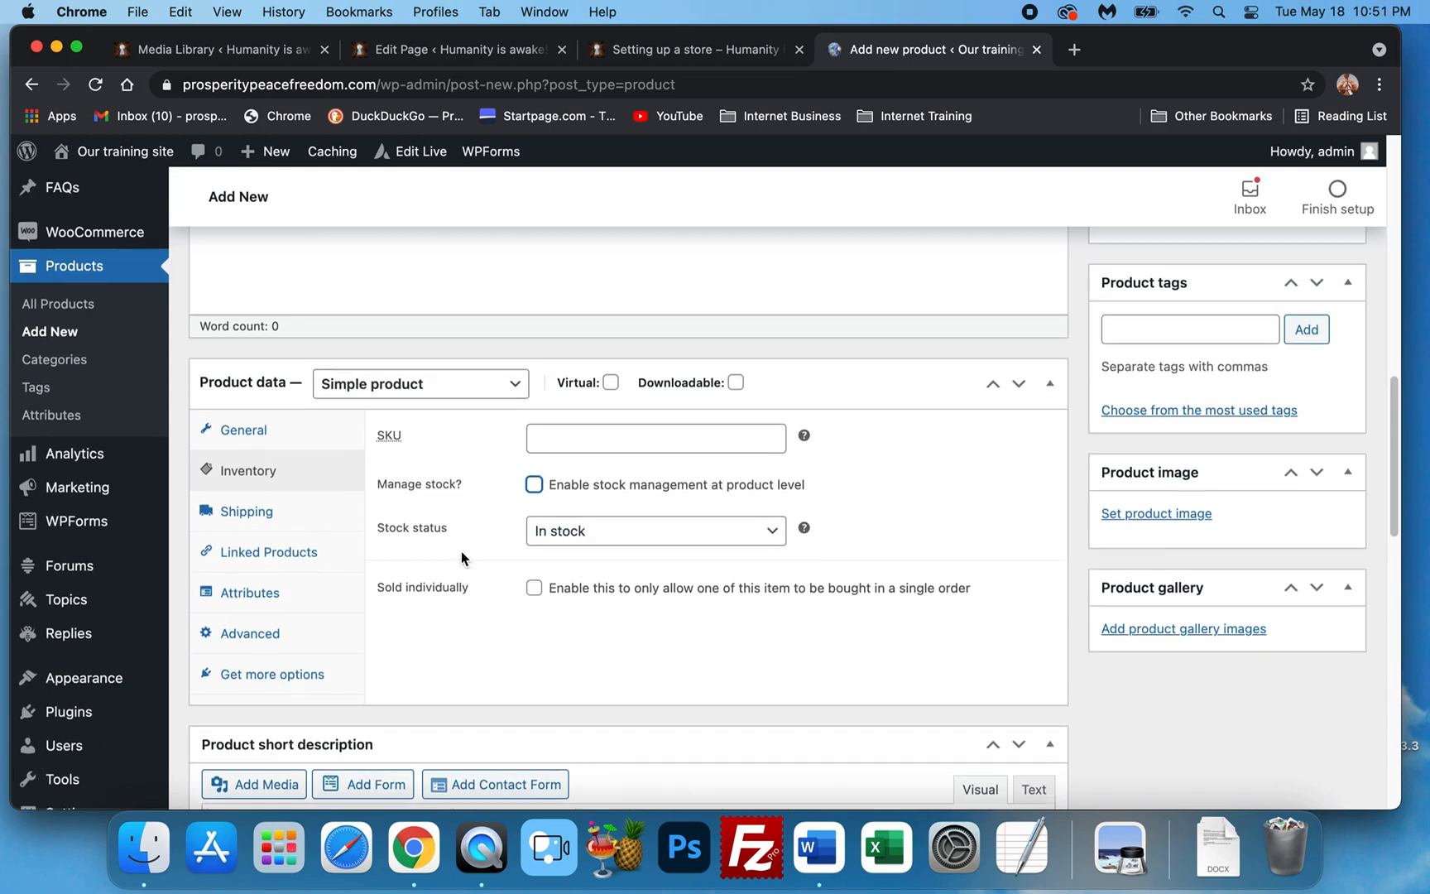
{"action": "left_click", "coordinate": [301, 437]}
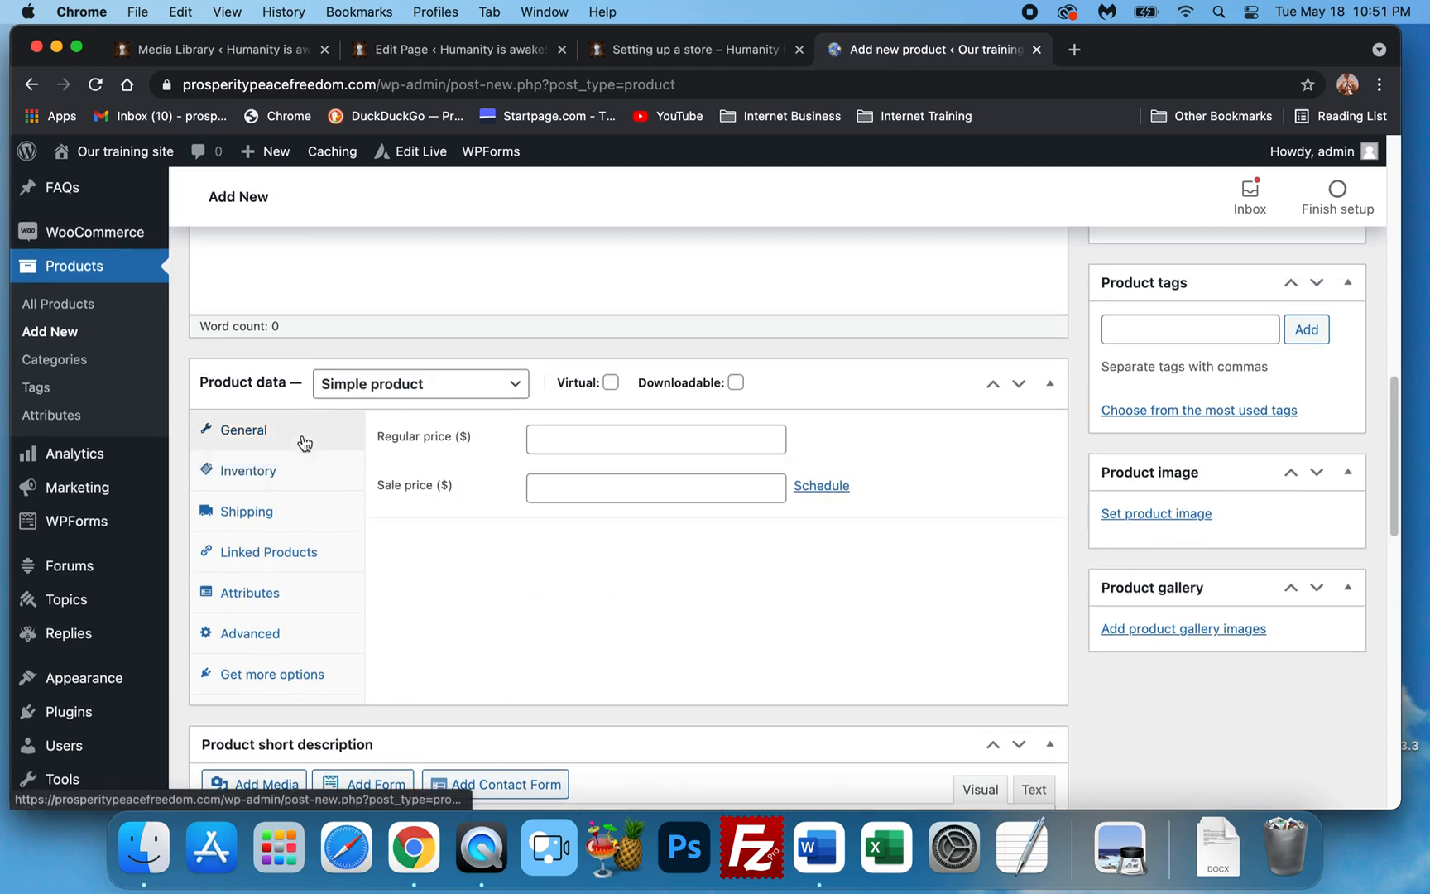
{"action": "left_click", "coordinate": [340, 471]}
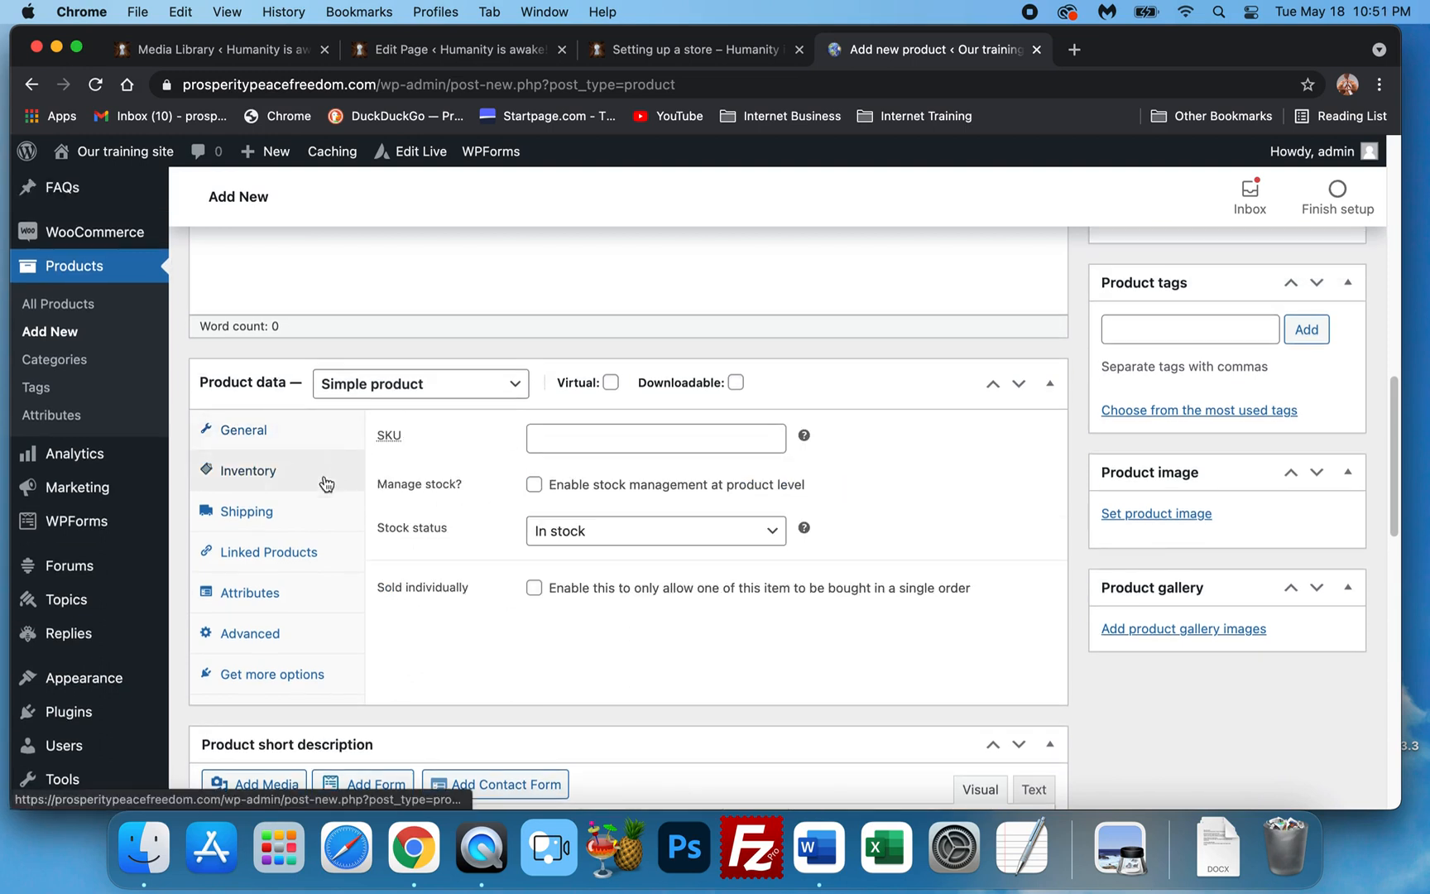
Set the product's shipping weight to 1 lb and keep No shipping class.
{"action": "left_click", "coordinate": [251, 514]}
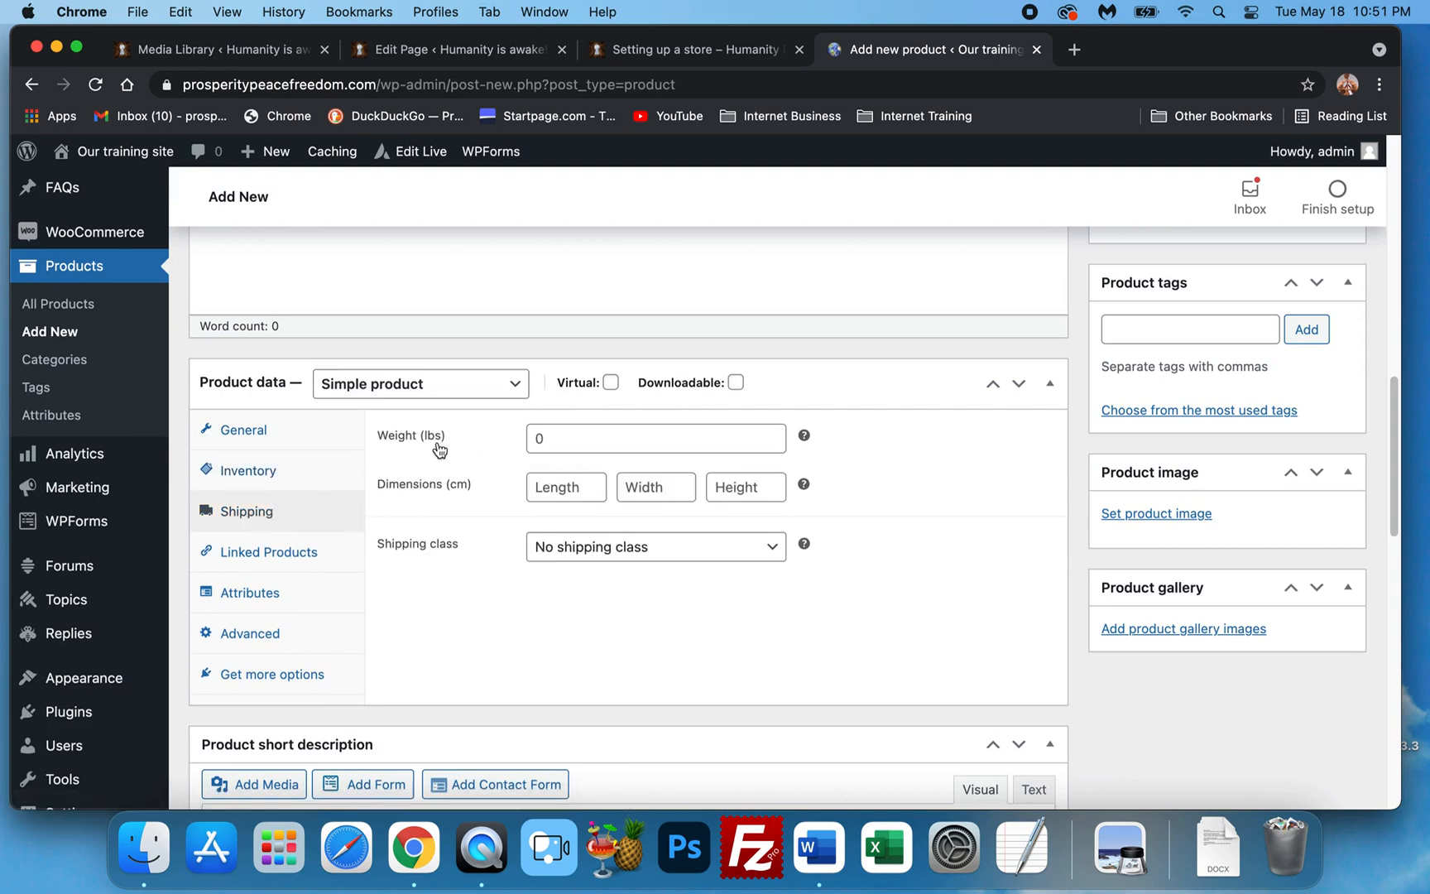
{"action": "left_click", "coordinate": [558, 548]}
{"action": "left_click", "coordinate": [559, 547]}
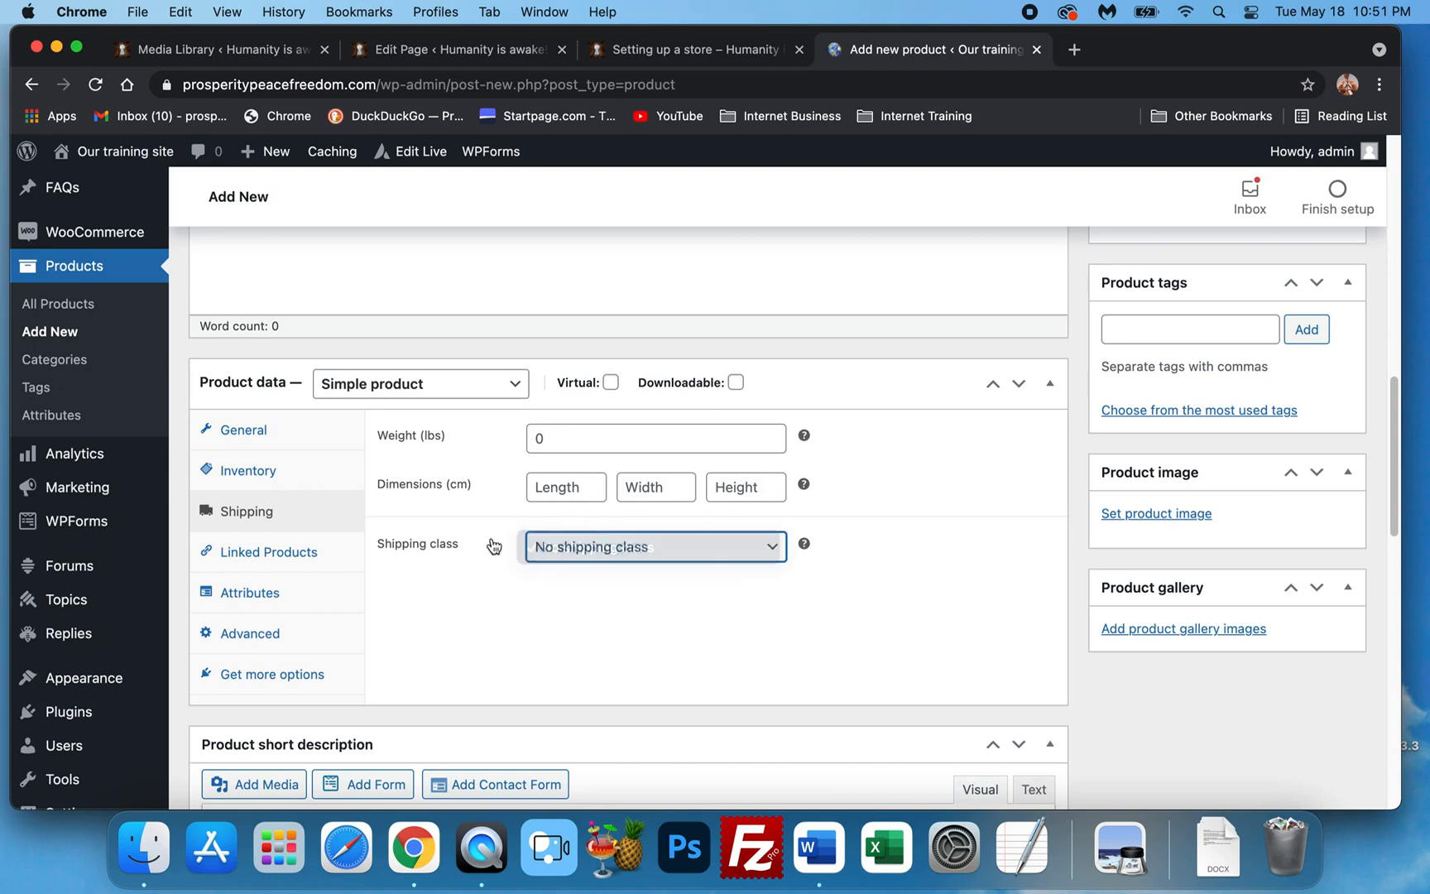
{"action": "left_click", "coordinate": [561, 439]}
{"action": "left_click", "coordinate": [541, 481]}
{"action": "left_click", "coordinate": [575, 589]}
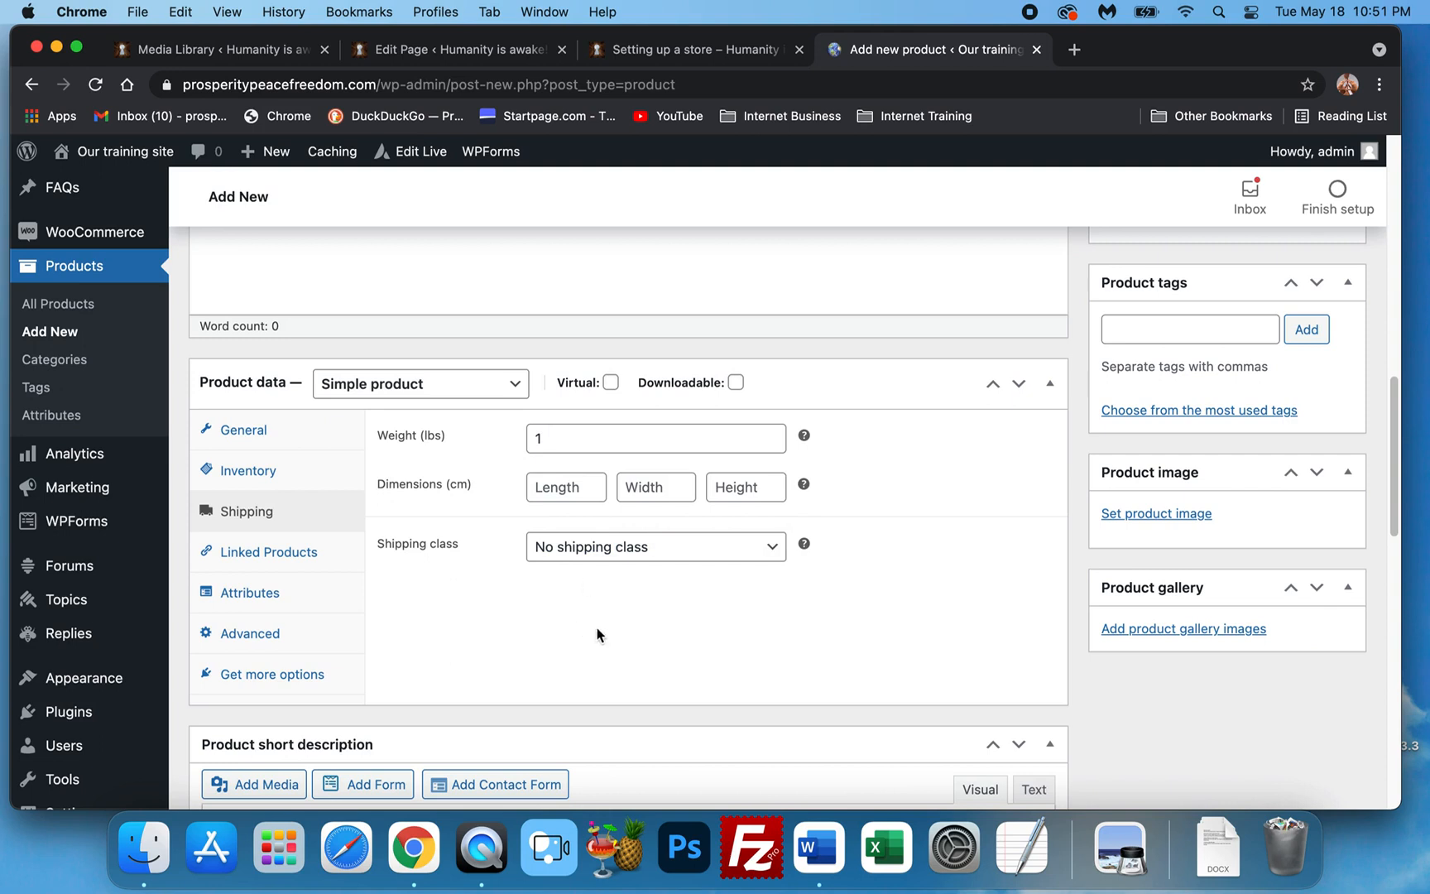
{"action": "left_click", "coordinate": [671, 547]}
{"action": "left_click", "coordinate": [796, 589]}
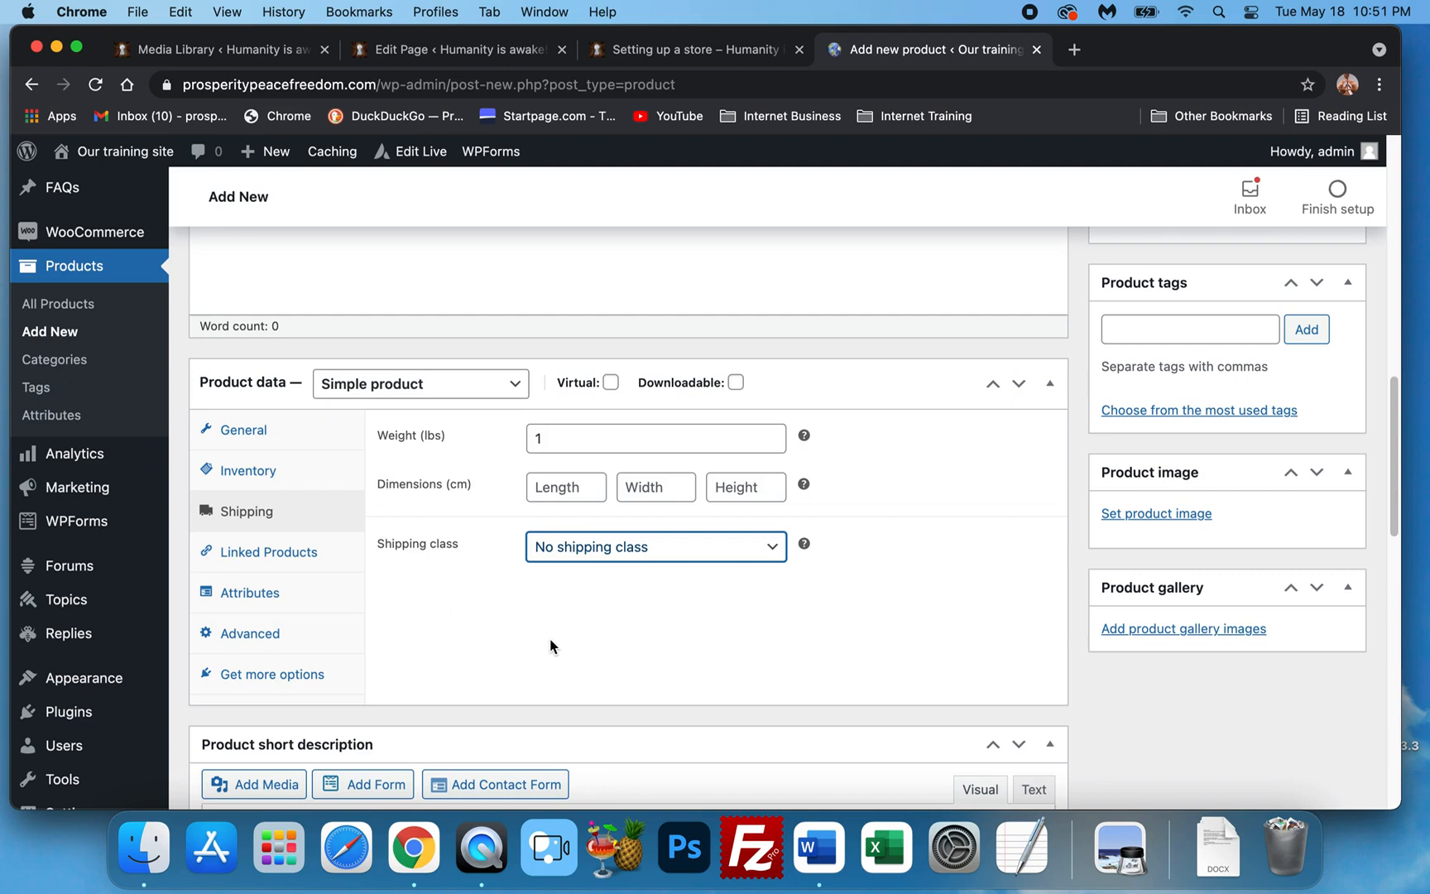
{"action": "left_click", "coordinate": [465, 625]}
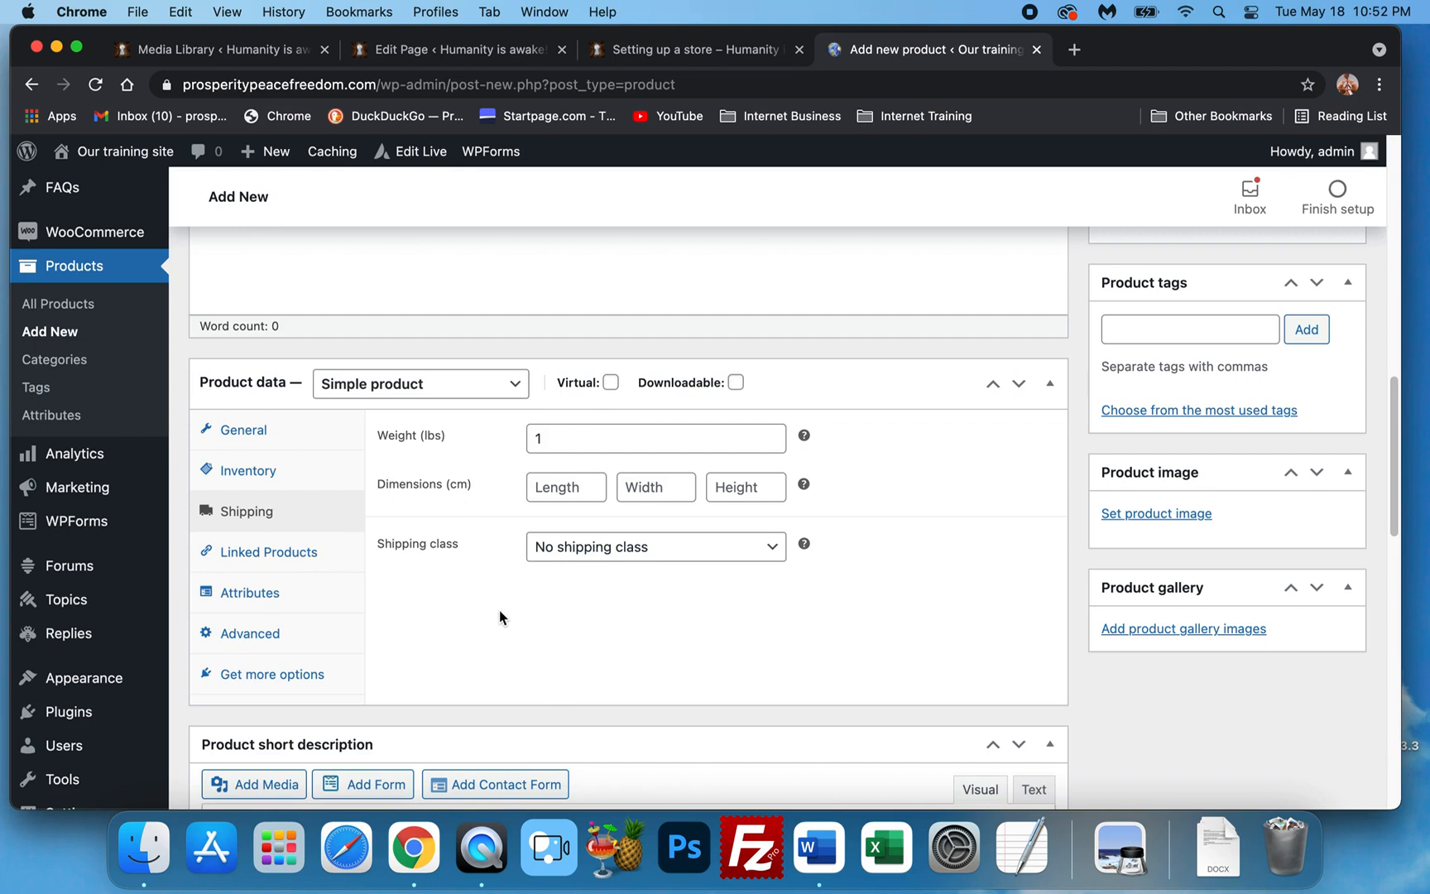
{"action": "left_click", "coordinate": [260, 556]}
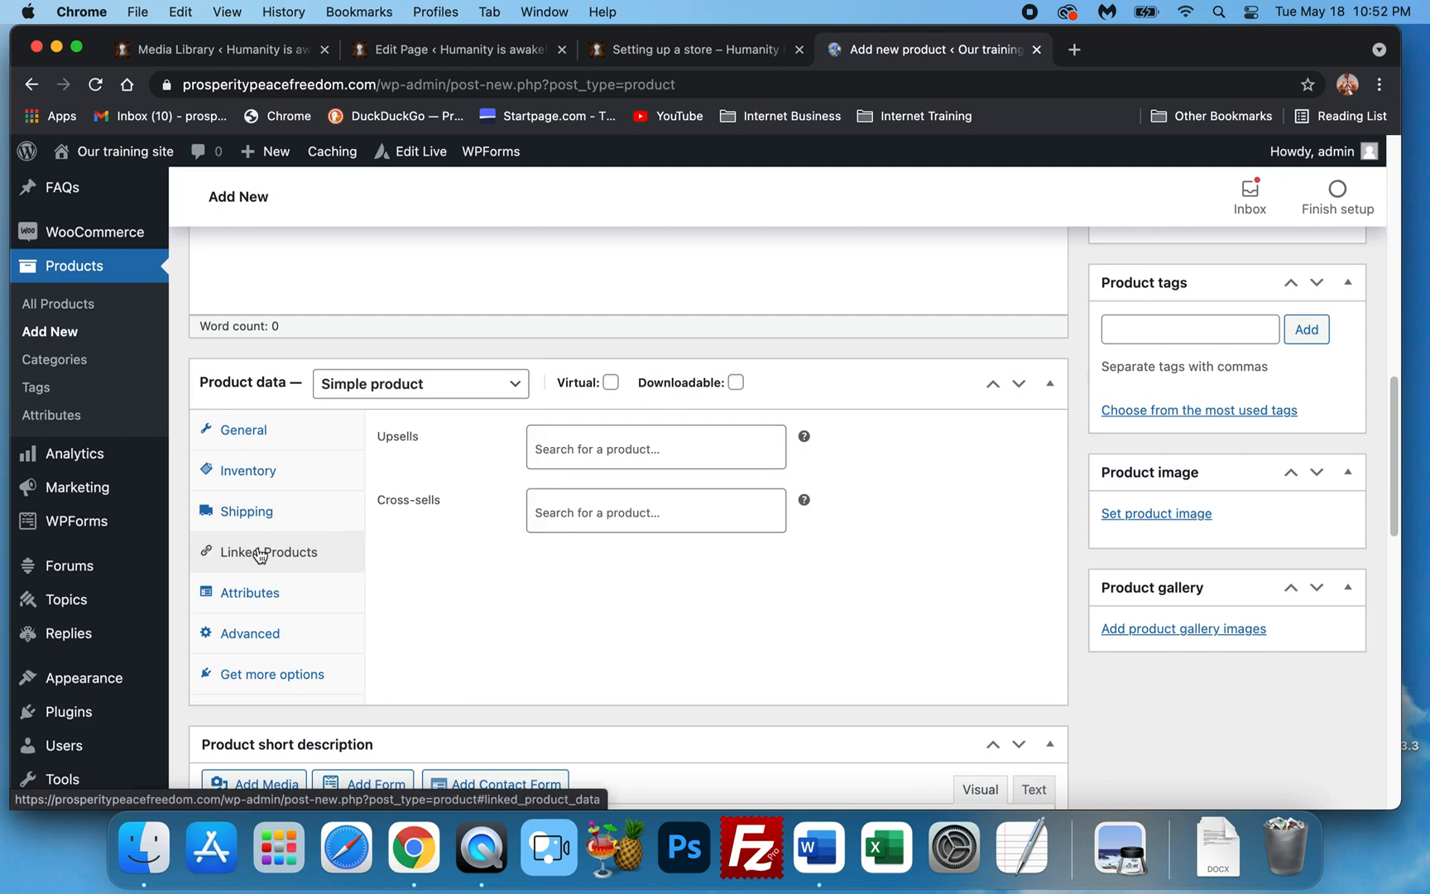
Look over the empty Upsells search in Linked Products, then bring up the attribute settings.
{"action": "left_click", "coordinate": [583, 454]}
{"action": "left_click", "coordinate": [475, 571]}
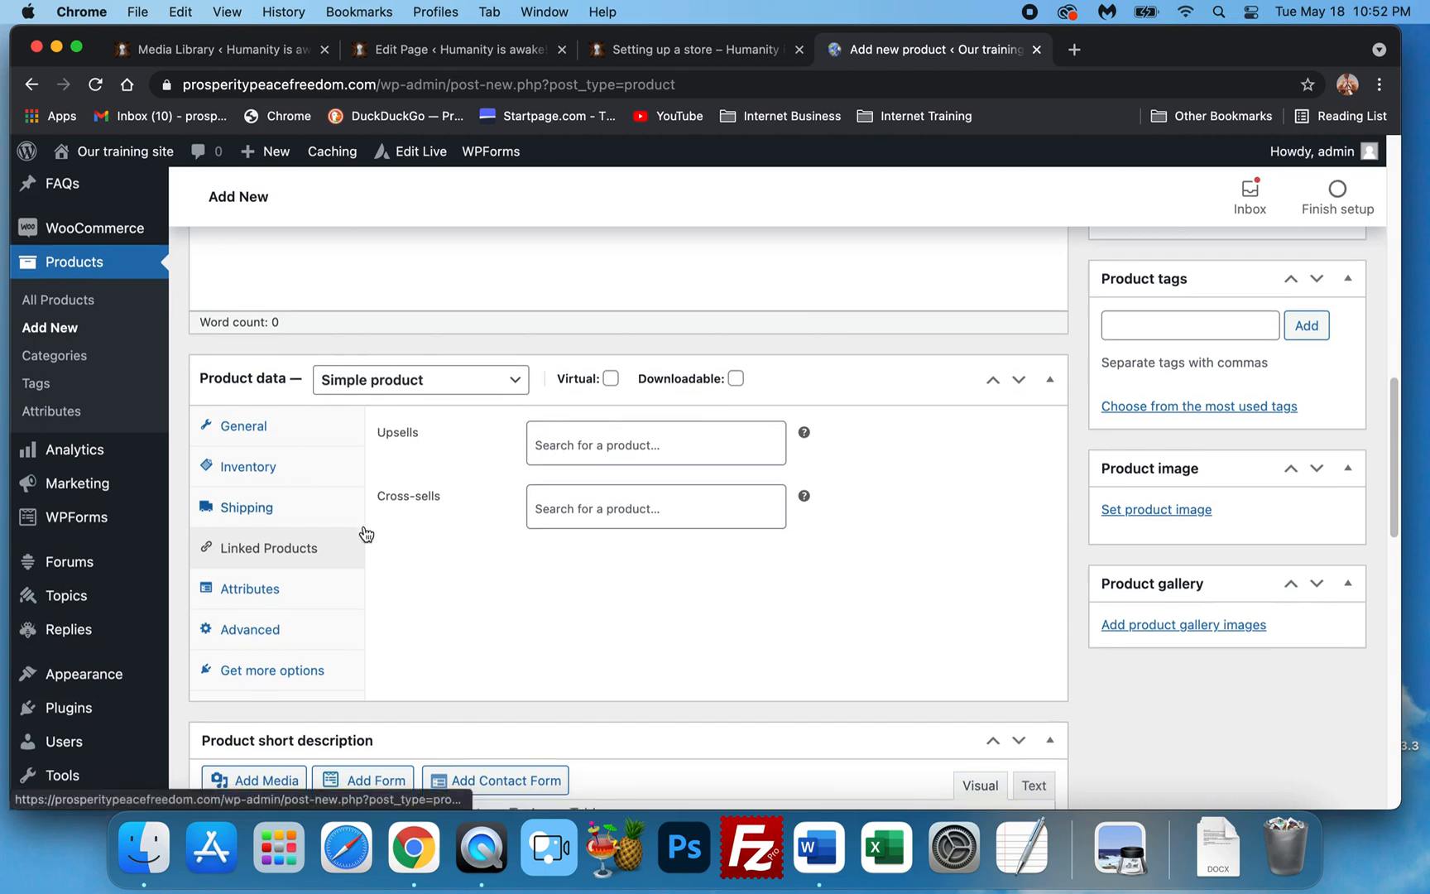
{"action": "scroll", "coordinate": [368, 530], "scroll_direction": "down", "scroll_amount": 1}
{"action": "left_click", "coordinate": [276, 543]}
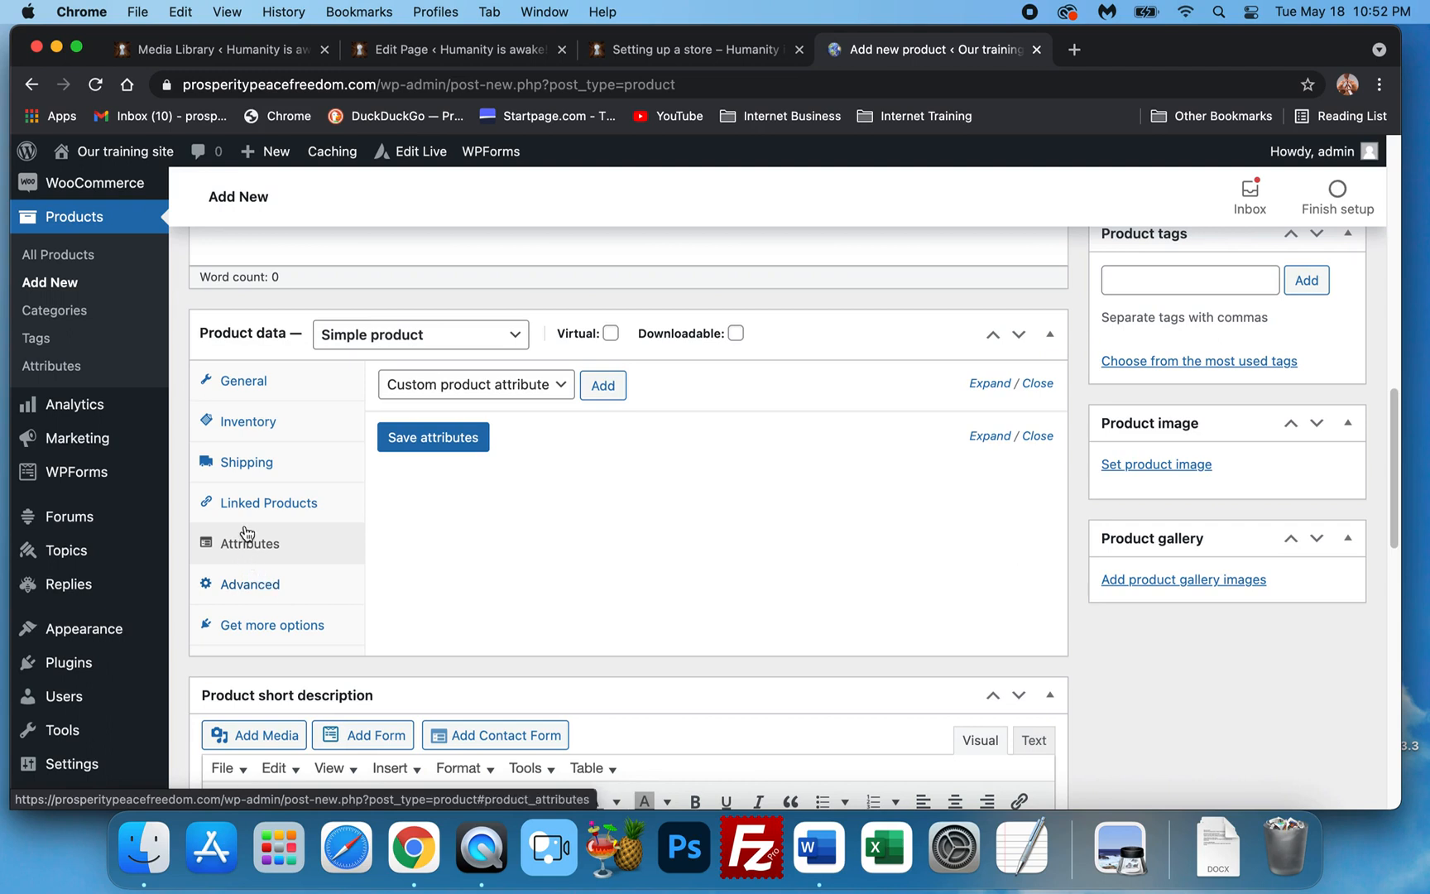
Add a custom product attribute, then view the Advanced settings and recommended extensions.
{"action": "left_click", "coordinate": [617, 391]}
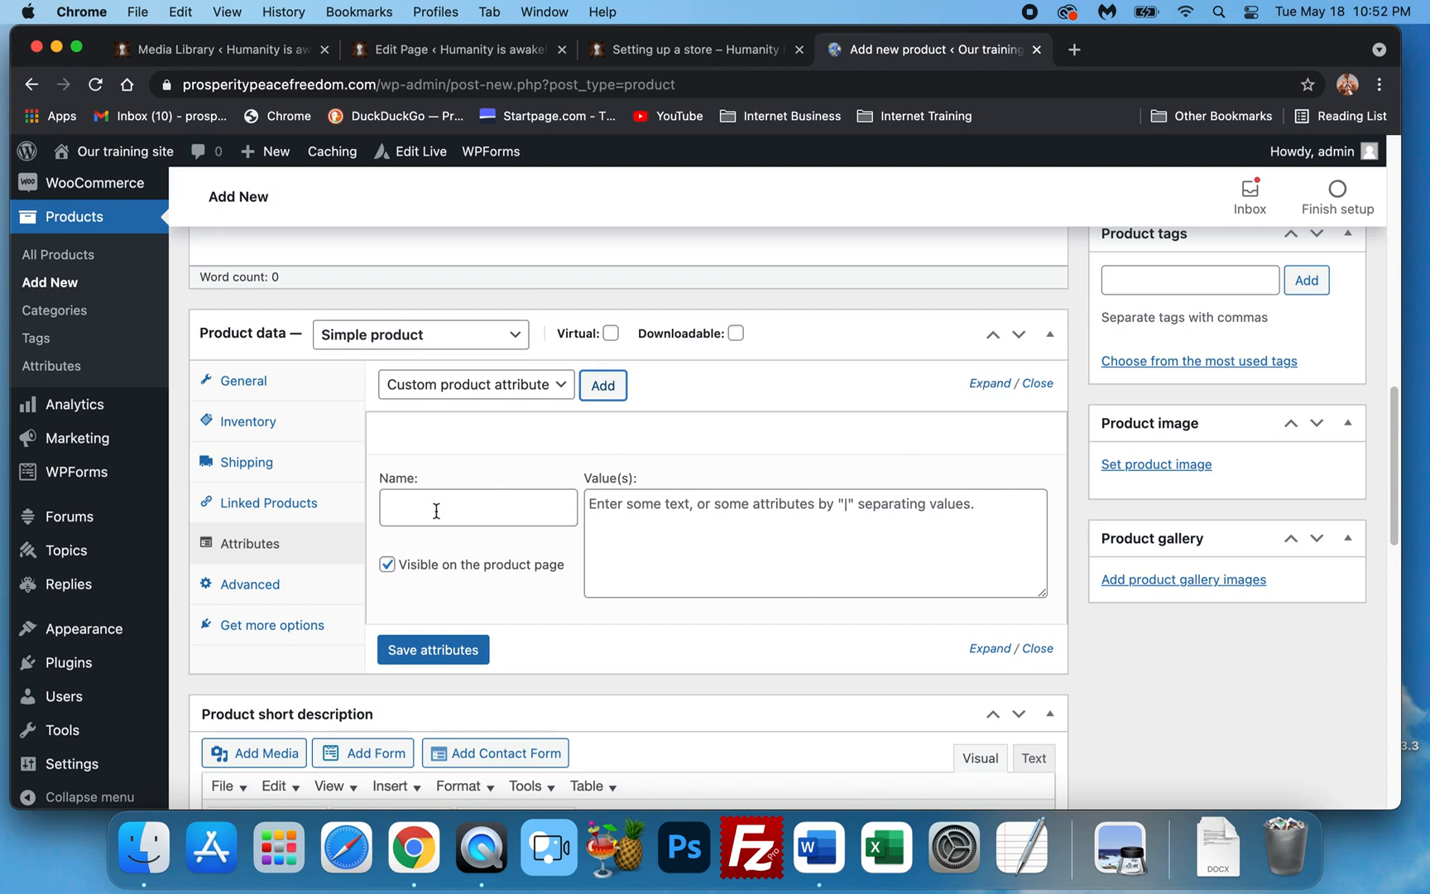
{"action": "left_click", "coordinate": [260, 594]}
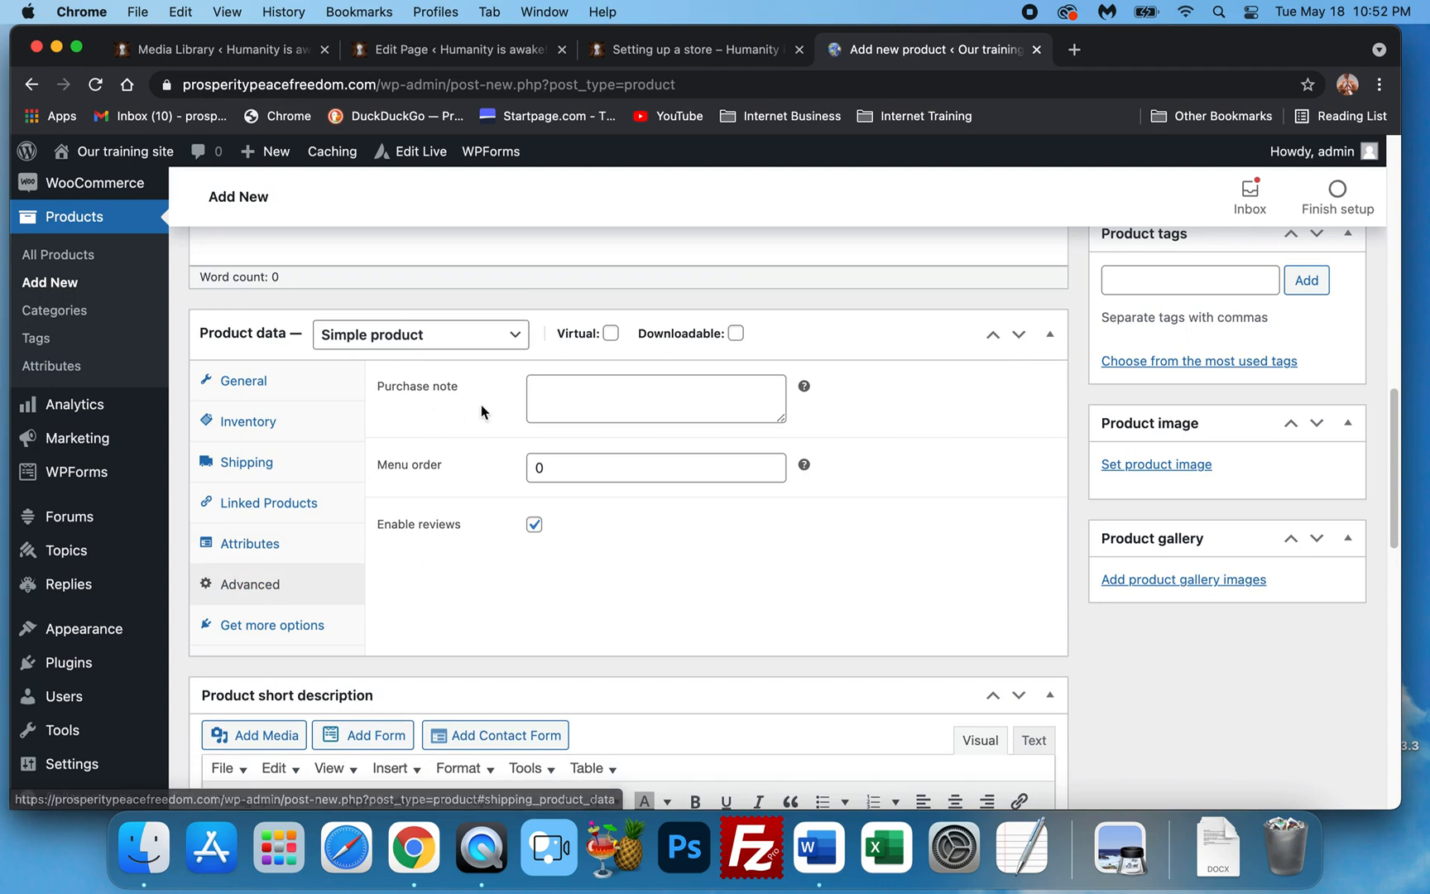
{"action": "left_click", "coordinate": [274, 632]}
Scroll through the recommended extensions list, including Min/Max Quantities and Name Your Price.
{"action": "scroll", "coordinate": [496, 497], "scroll_direction": "down", "scroll_amount": 1}
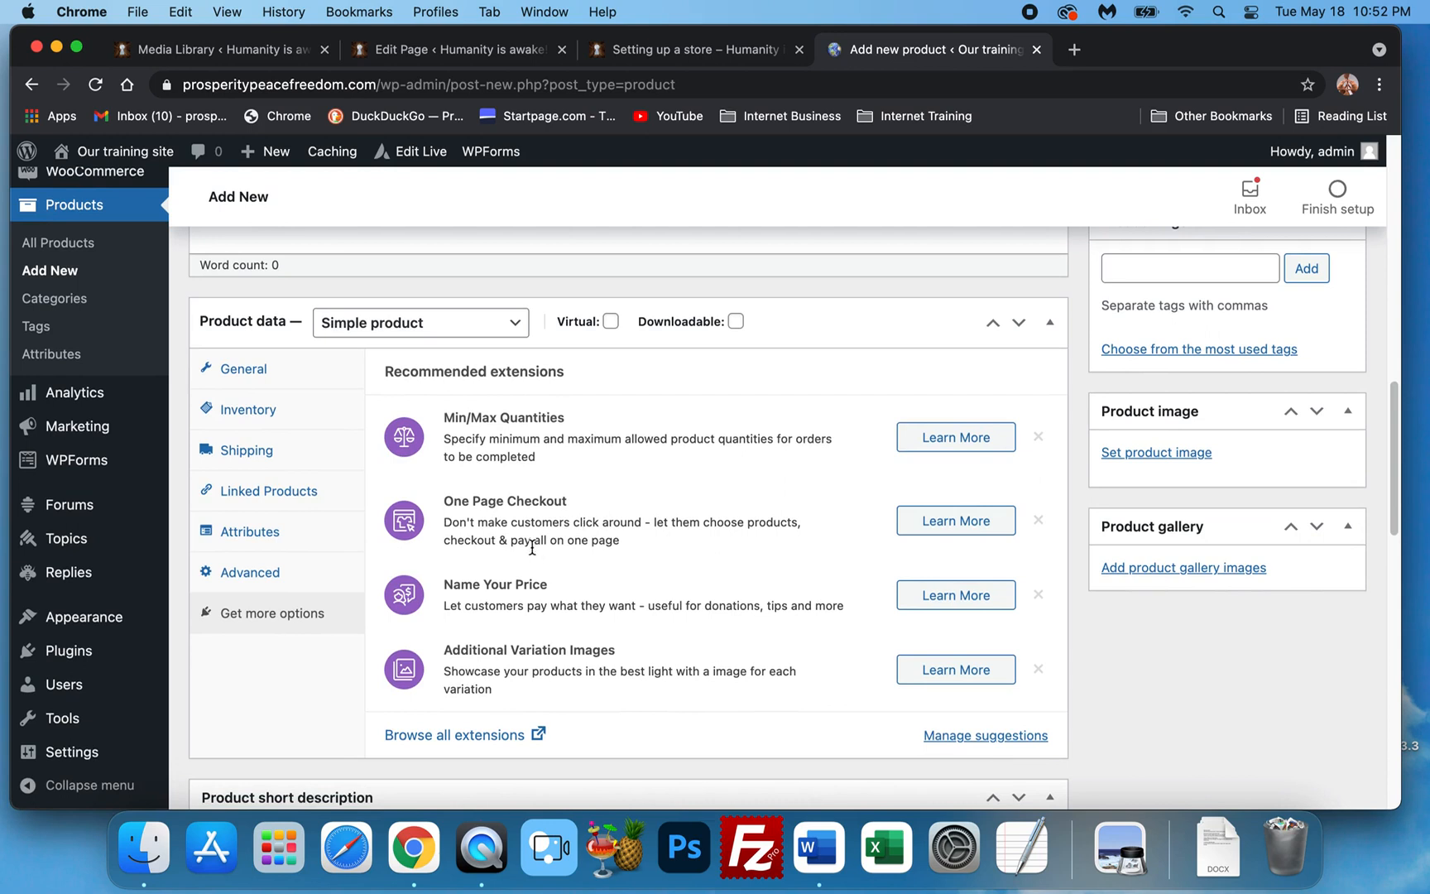
{"action": "scroll", "coordinate": [539, 579], "scroll_direction": "down", "scroll_amount": 1}
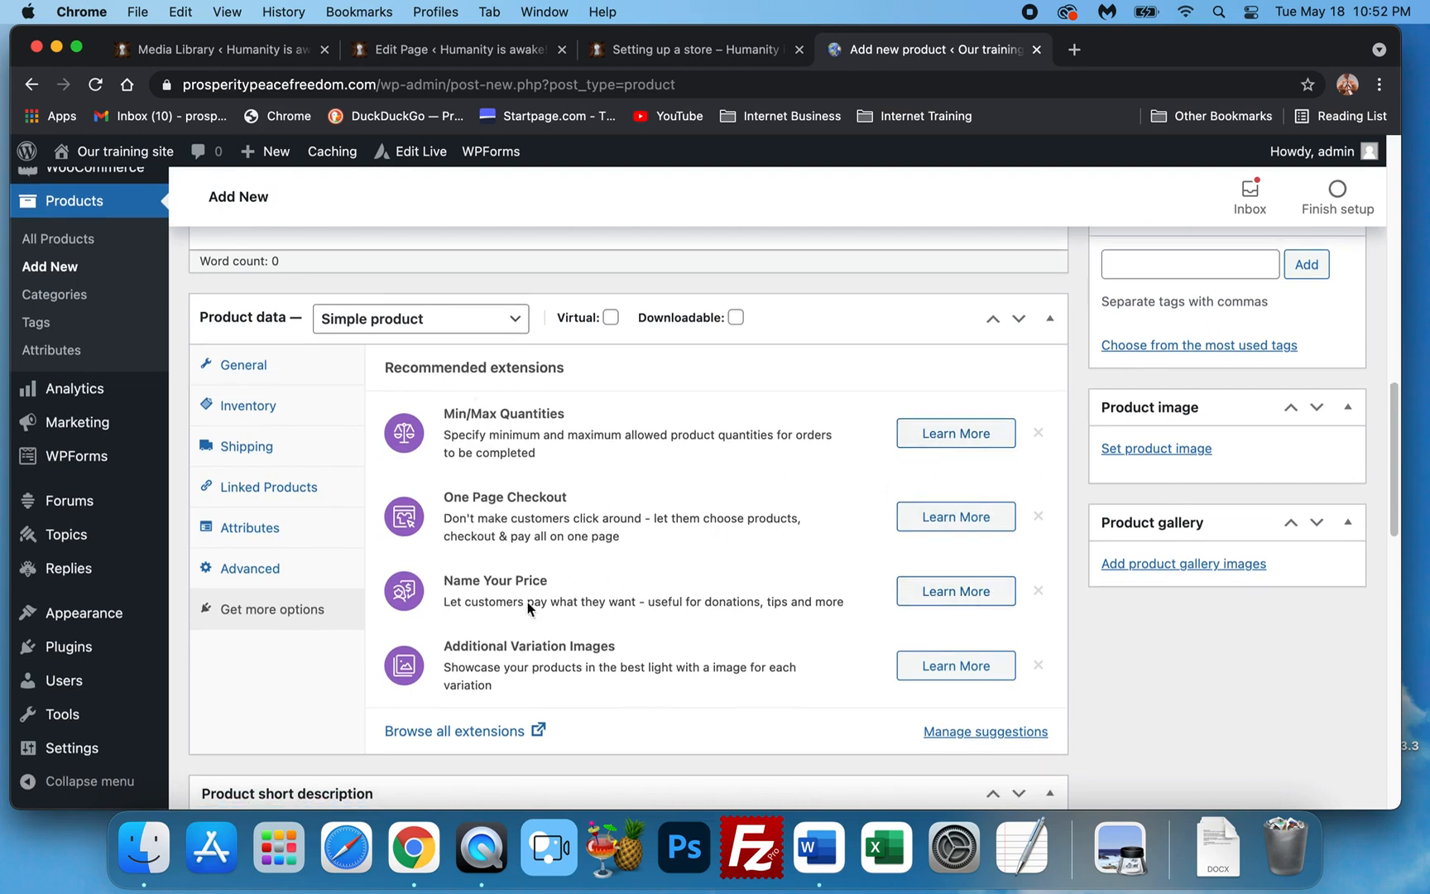
{"action": "scroll", "coordinate": [530, 629], "scroll_direction": "down", "scroll_amount": 2}
{"action": "scroll", "coordinate": [535, 496], "scroll_direction": "down", "scroll_amount": 1}
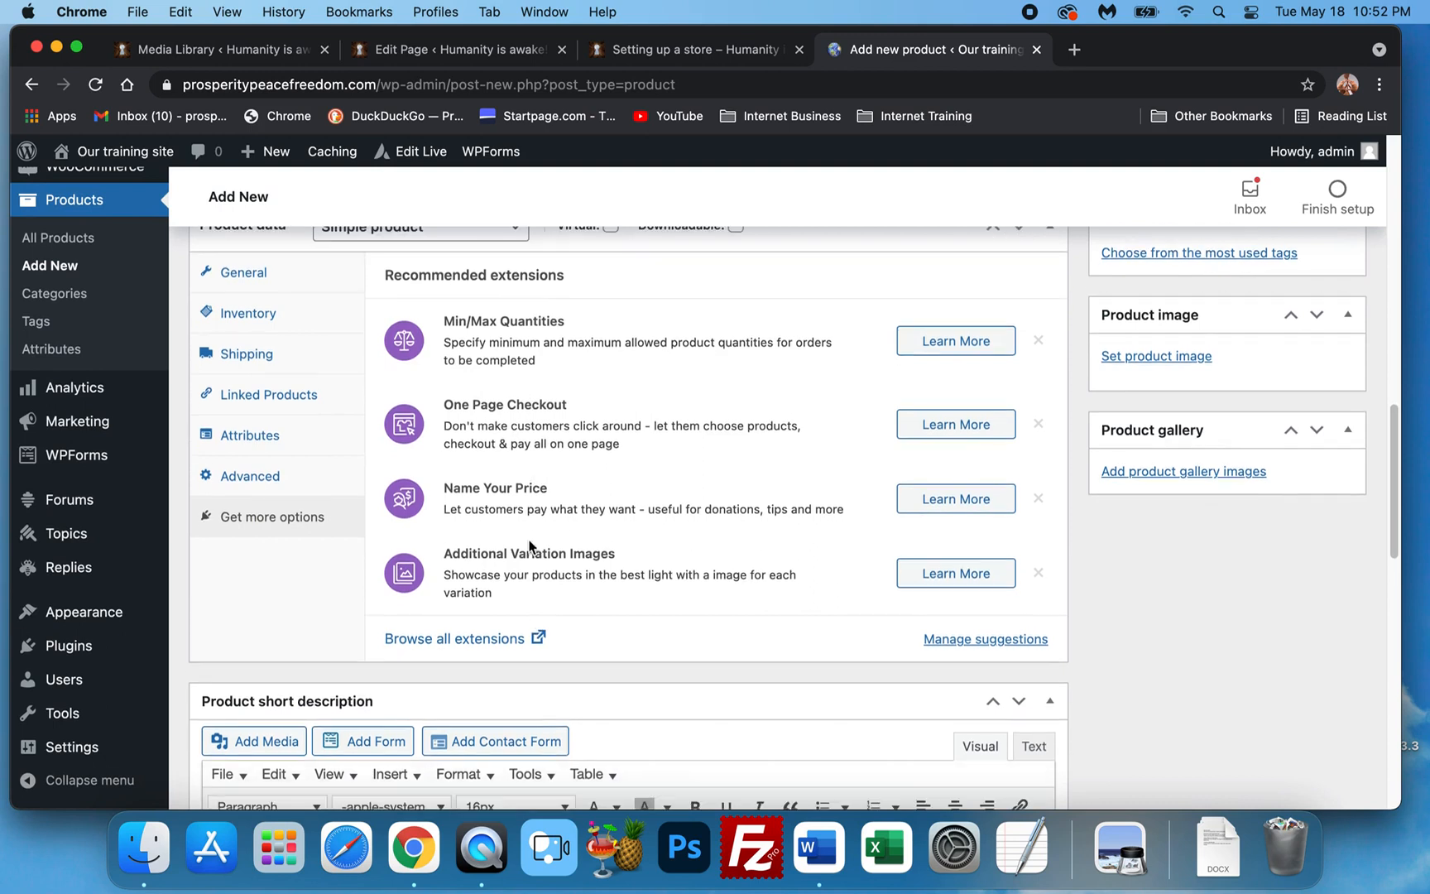
{"action": "scroll", "coordinate": [508, 552], "scroll_direction": "up", "scroll_amount": 5}
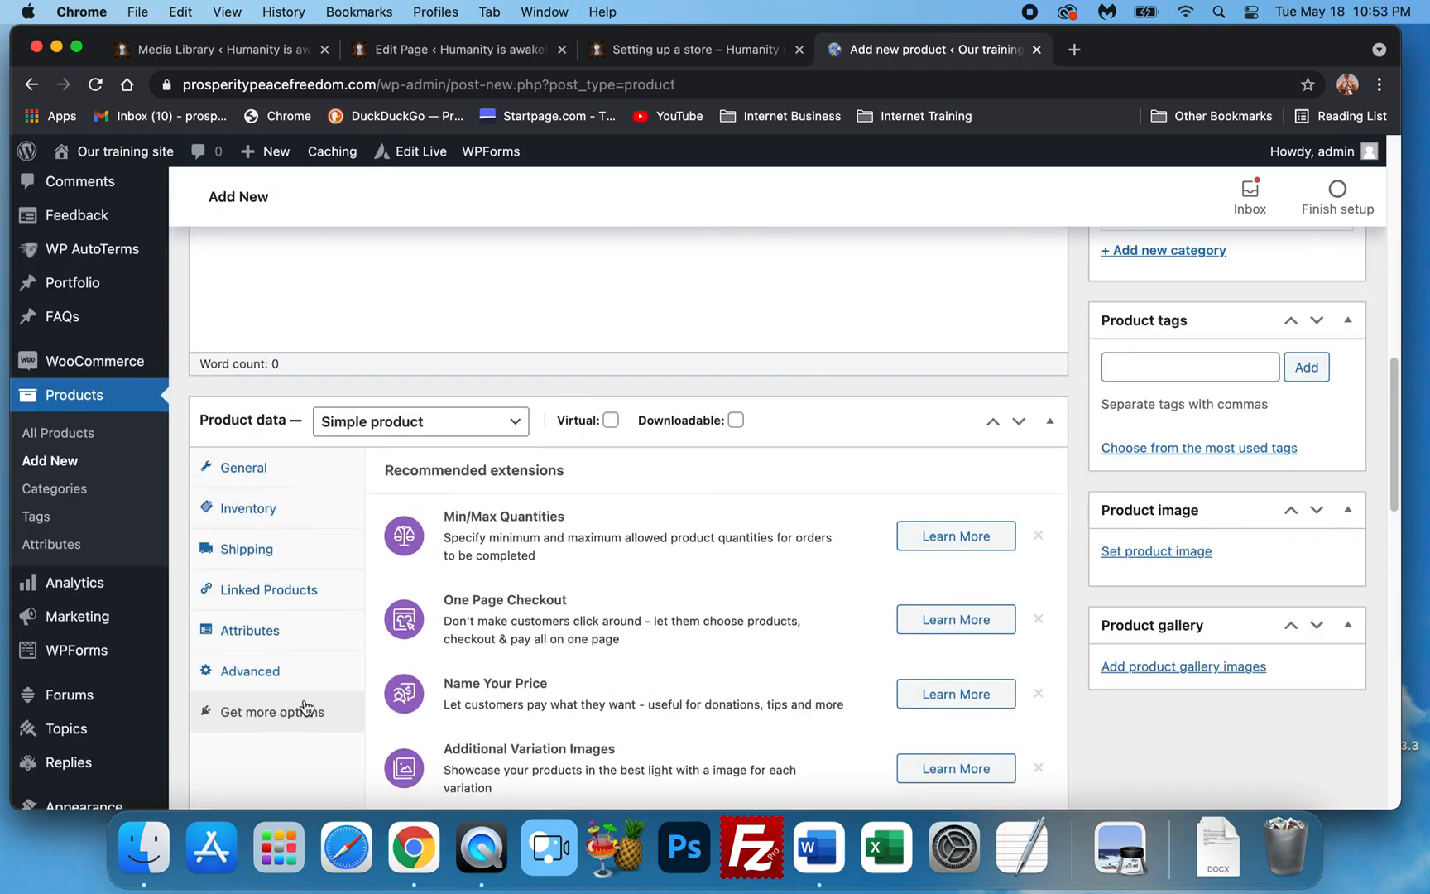
Try Virtual and Downloadable while comparing the General, Linked Products and Advanced sections.
{"action": "left_click", "coordinate": [610, 420]}
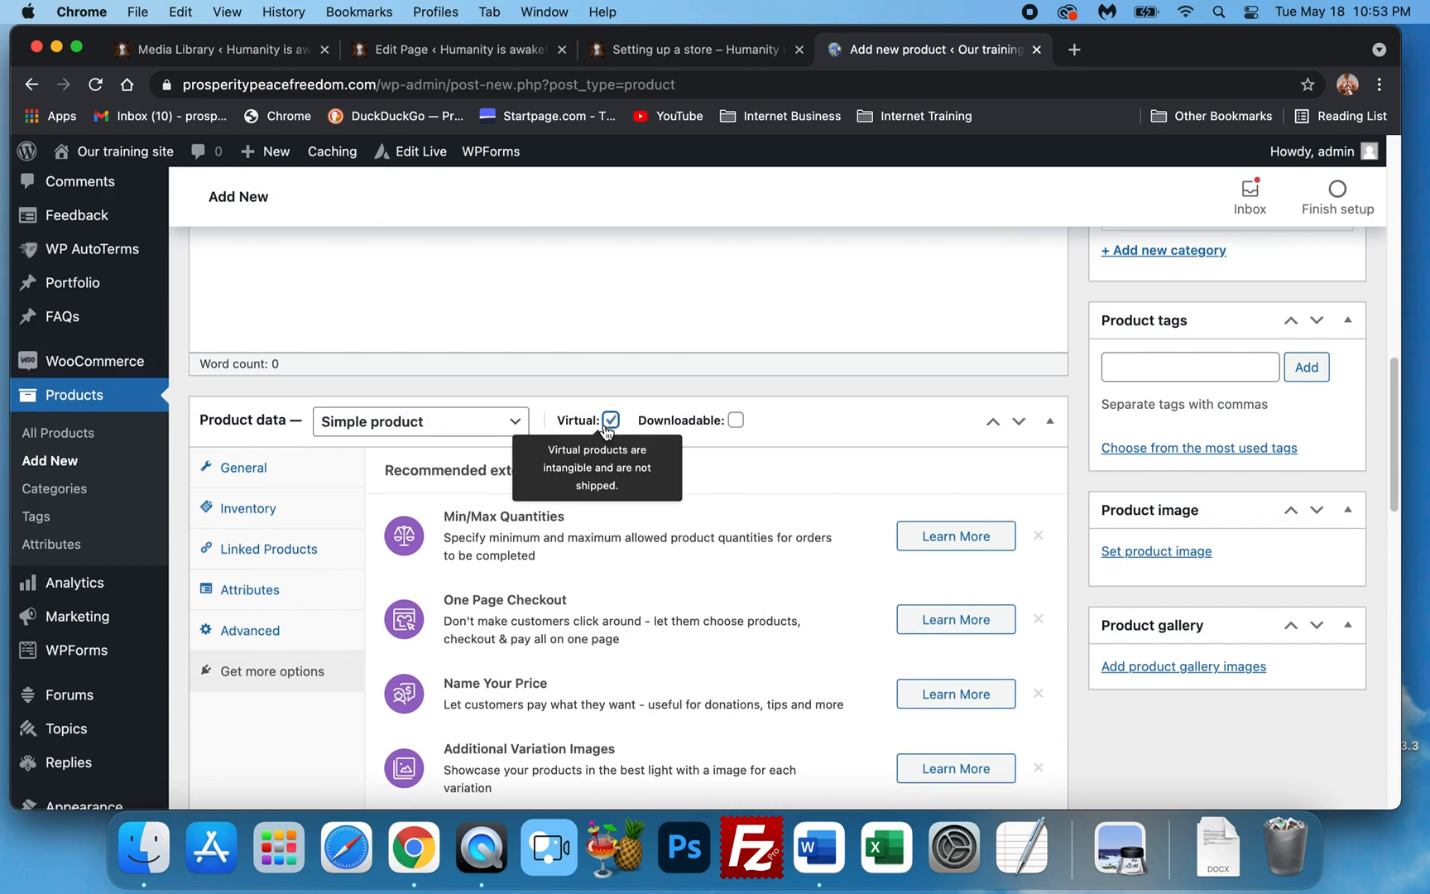
{"action": "left_click", "coordinate": [320, 477]}
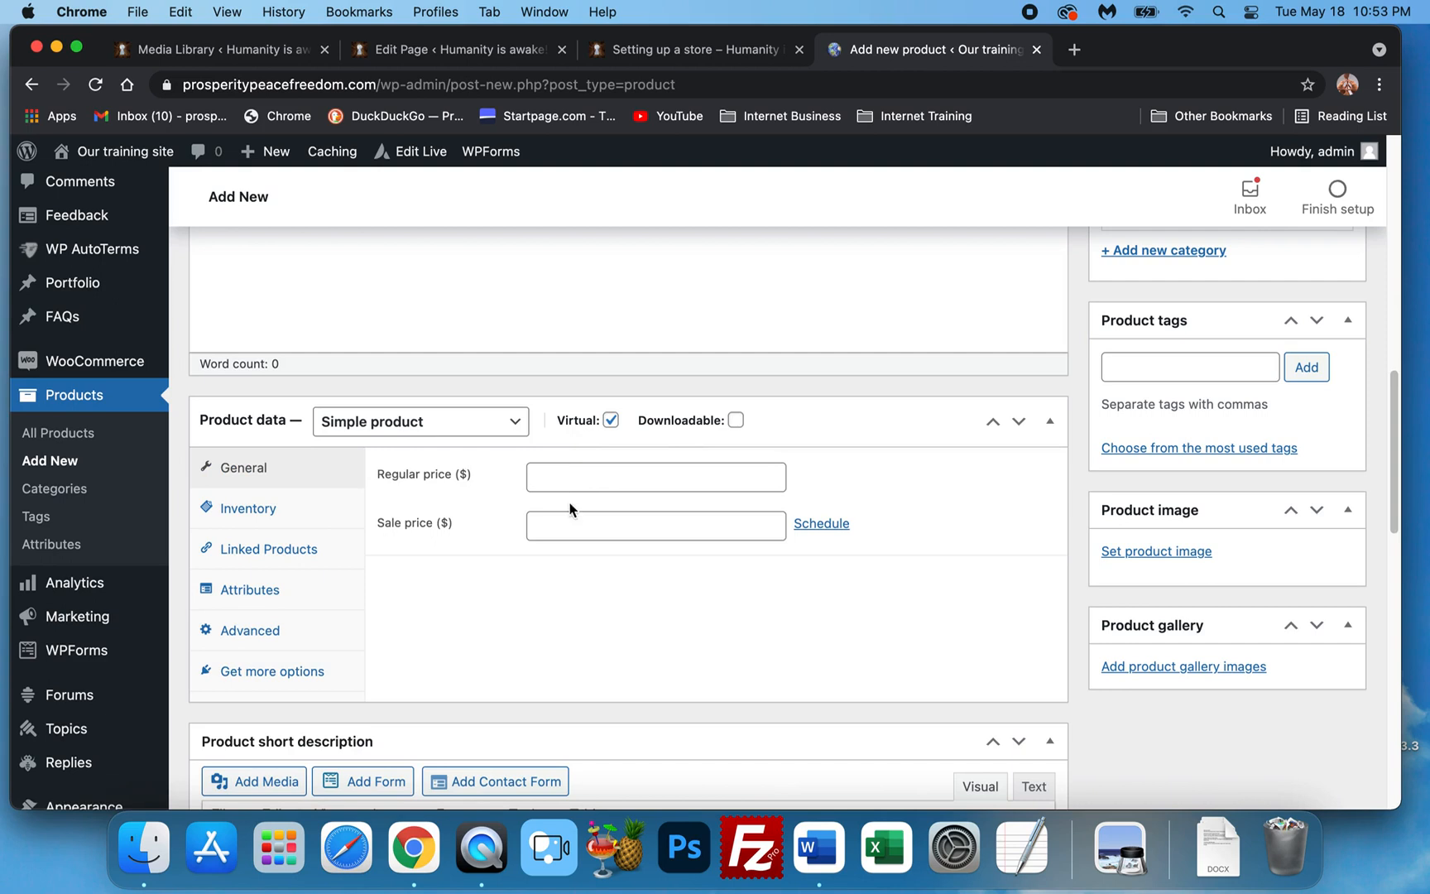
{"action": "left_click", "coordinate": [735, 420]}
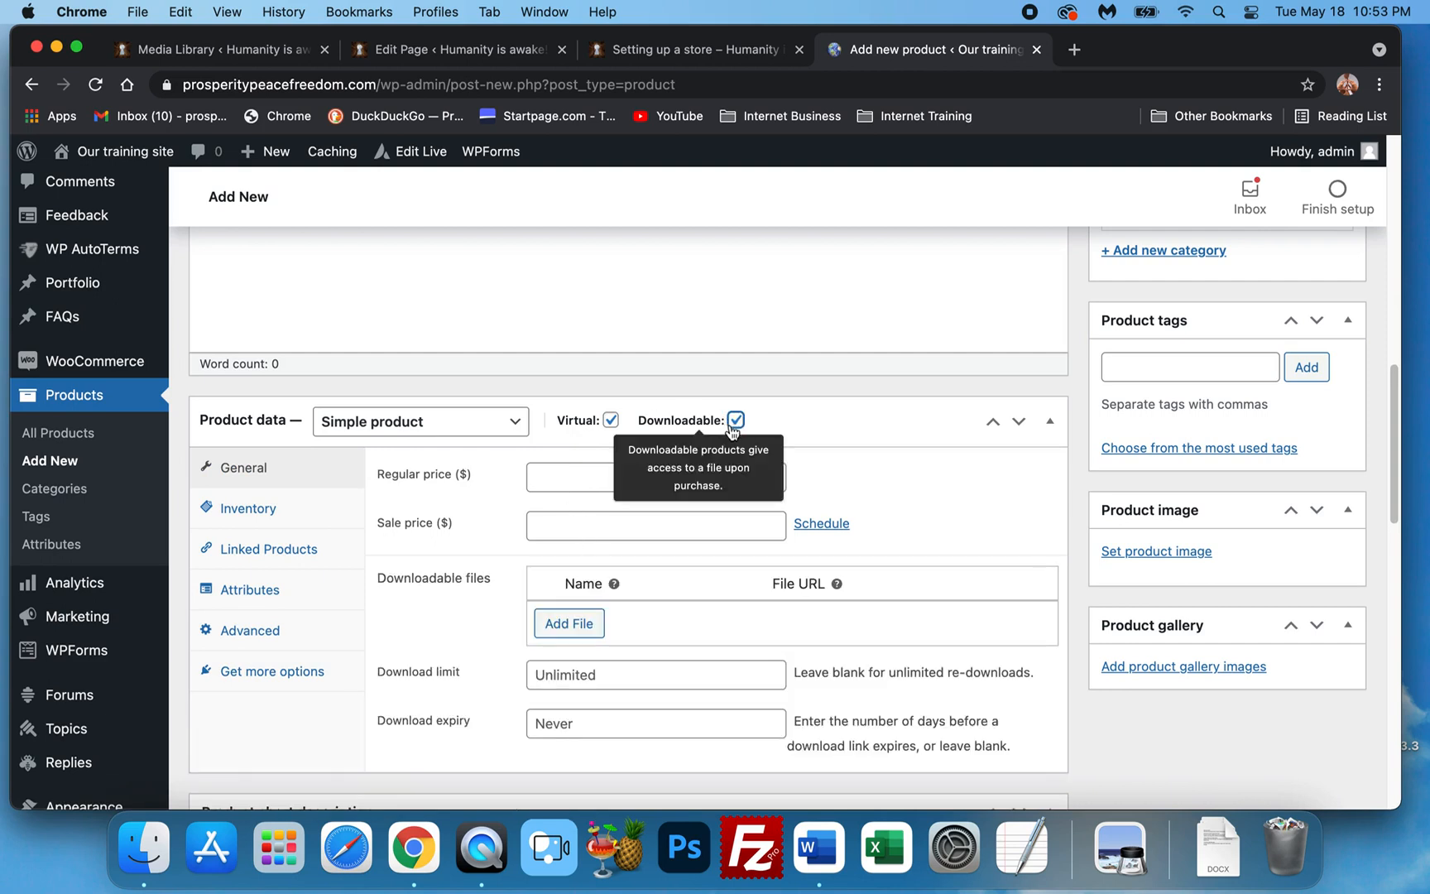
{"action": "left_click", "coordinate": [735, 420]}
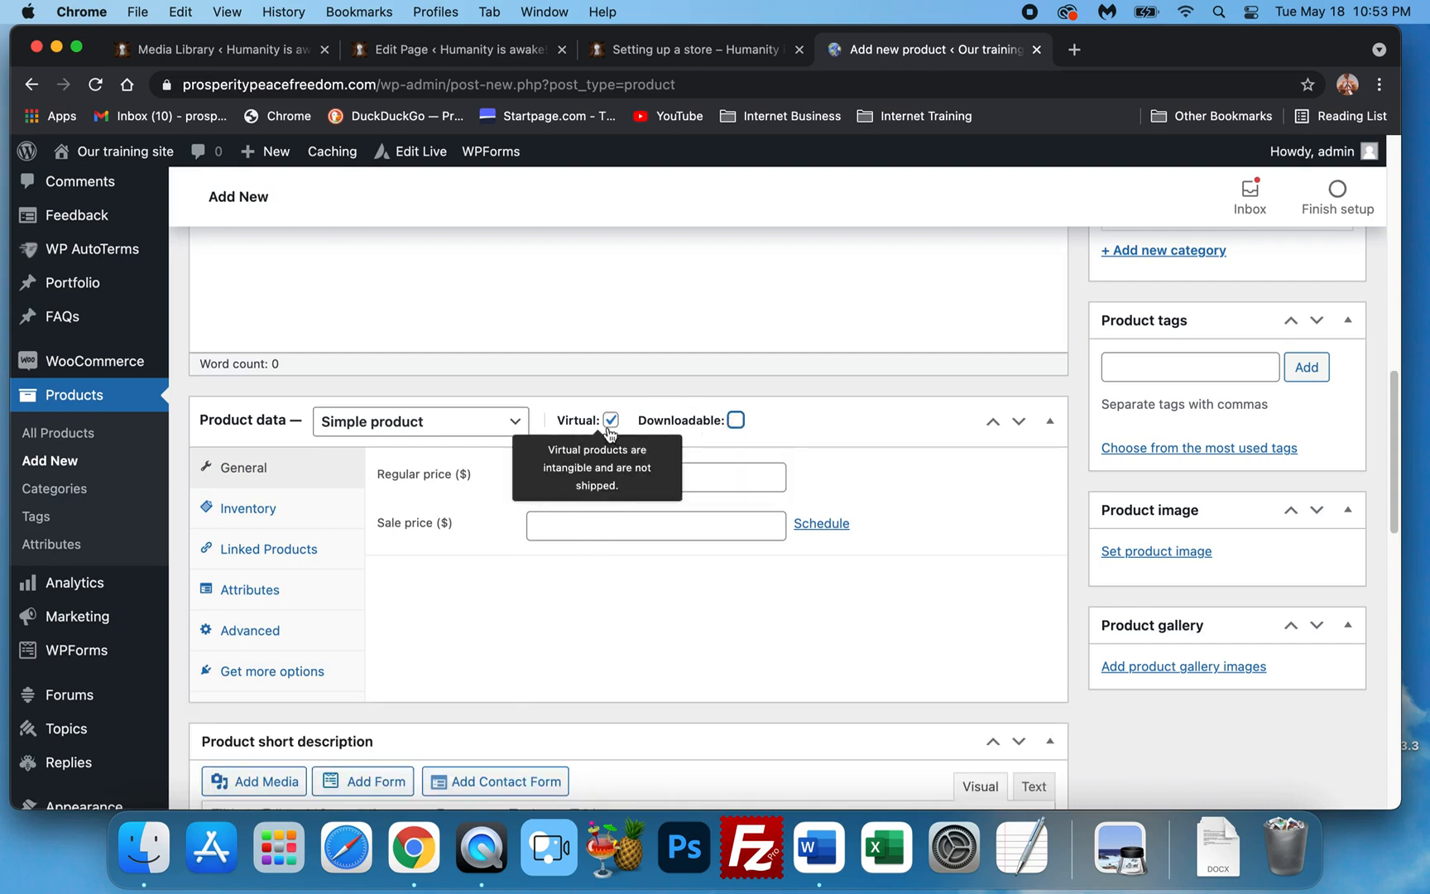
{"action": "left_click", "coordinate": [610, 420]}
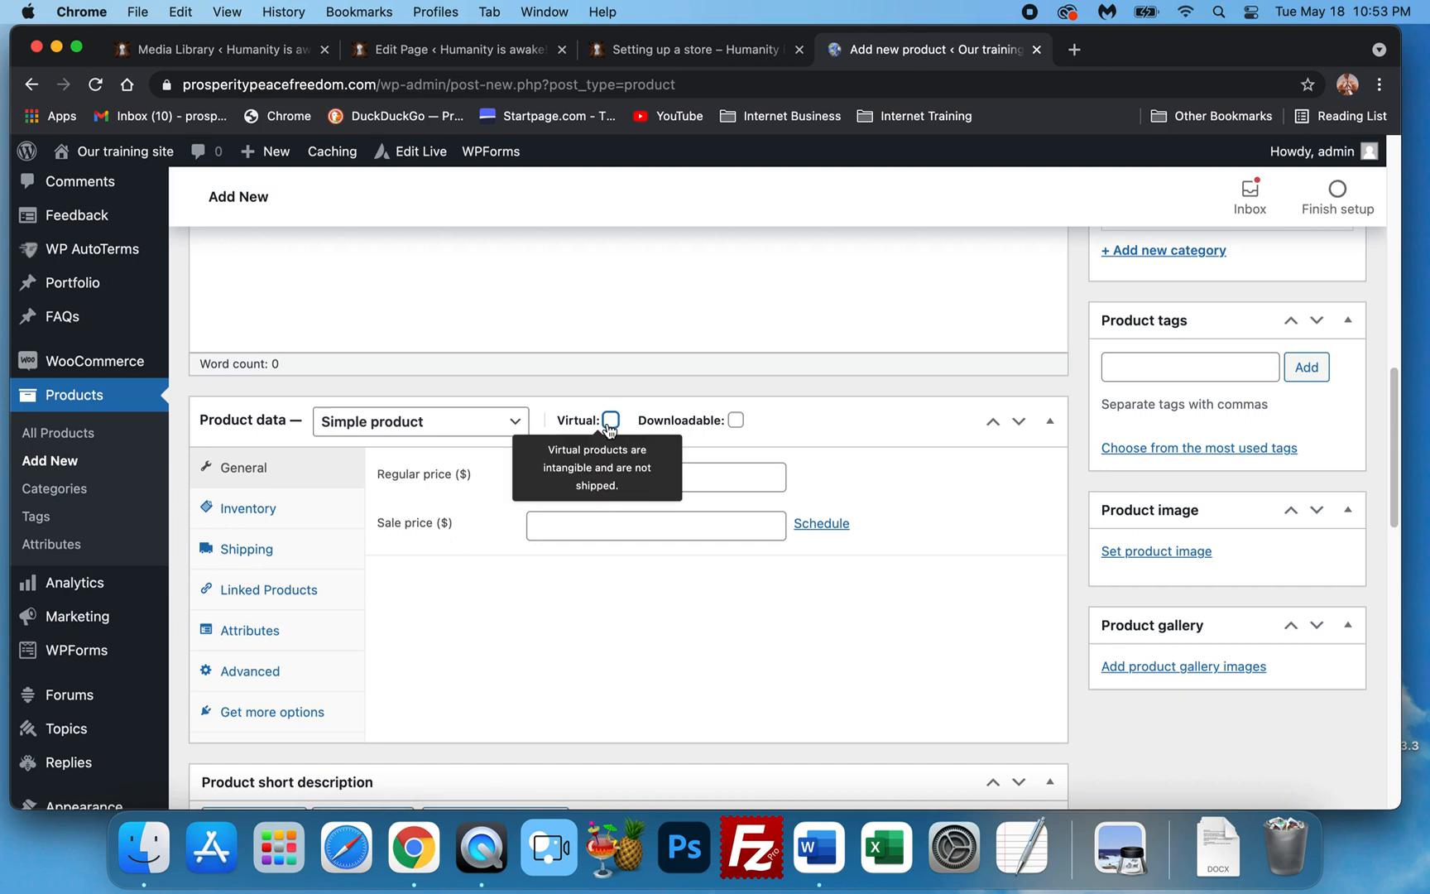
{"action": "left_click", "coordinate": [610, 421]}
{"action": "left_click", "coordinate": [268, 550]}
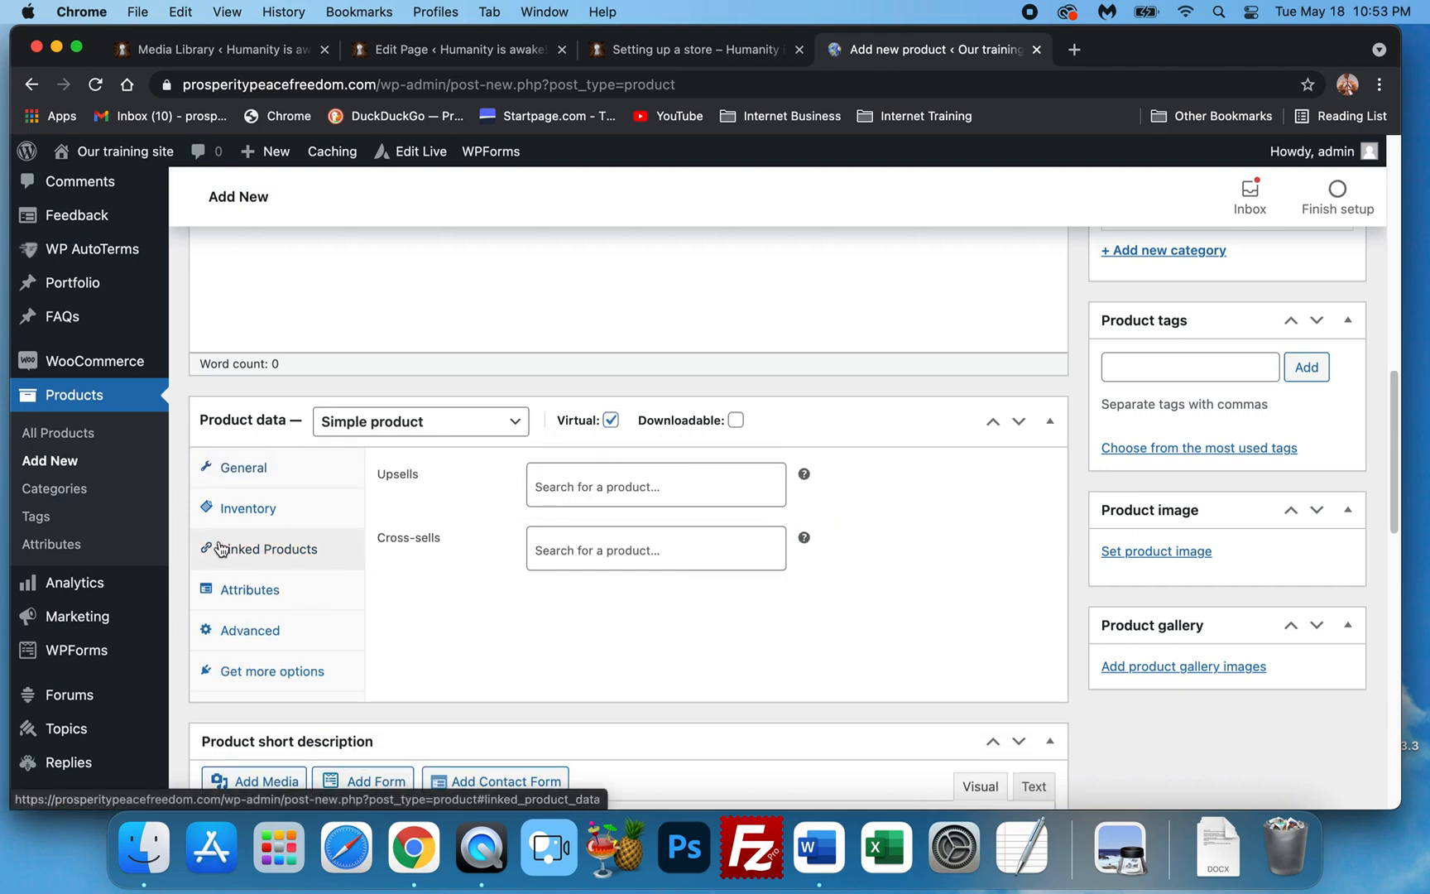
{"action": "left_click", "coordinate": [285, 630]}
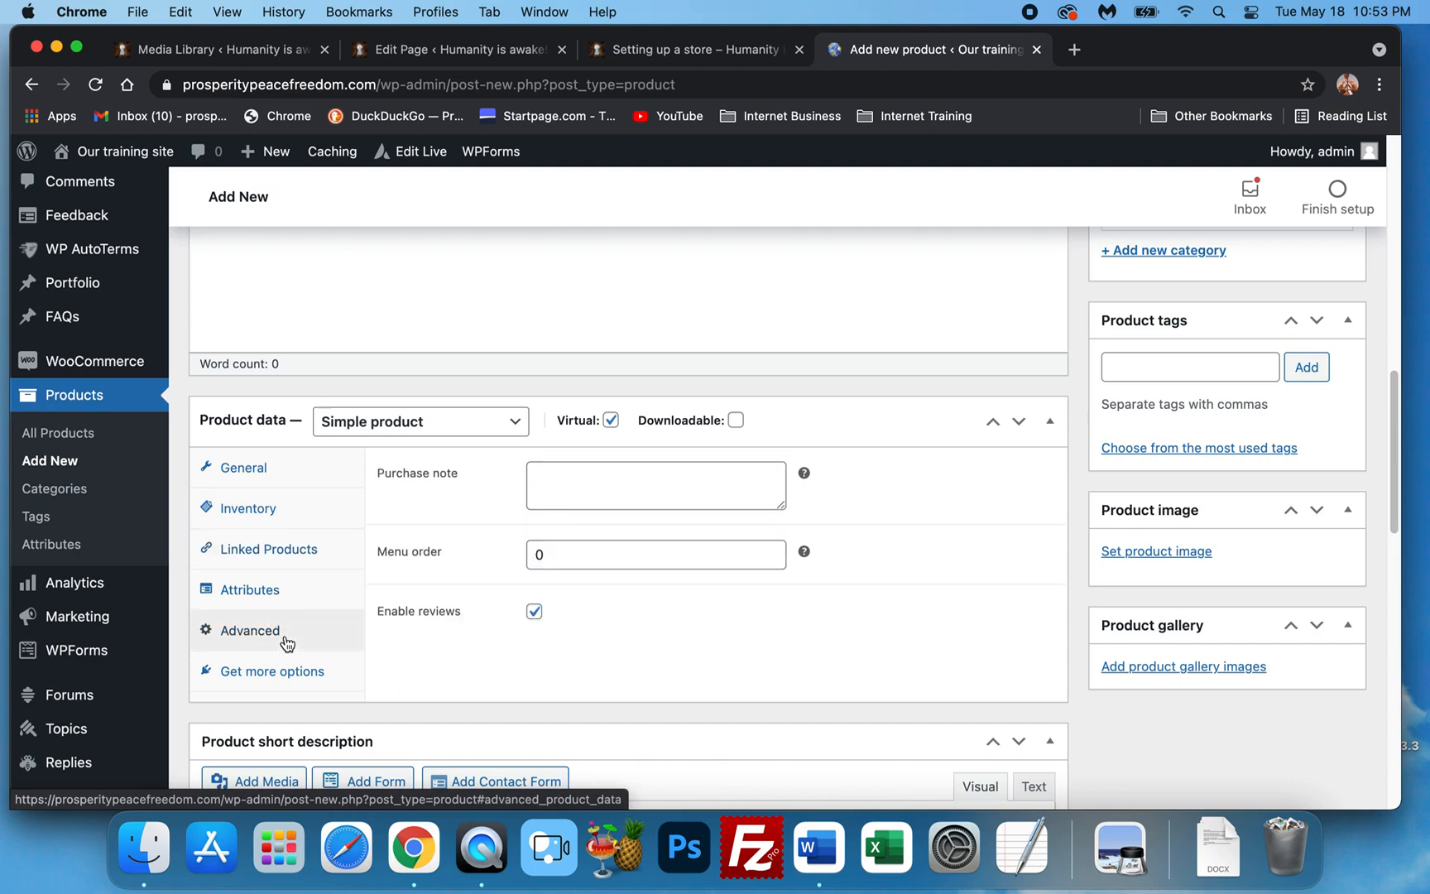
{"action": "left_click", "coordinate": [280, 472]}
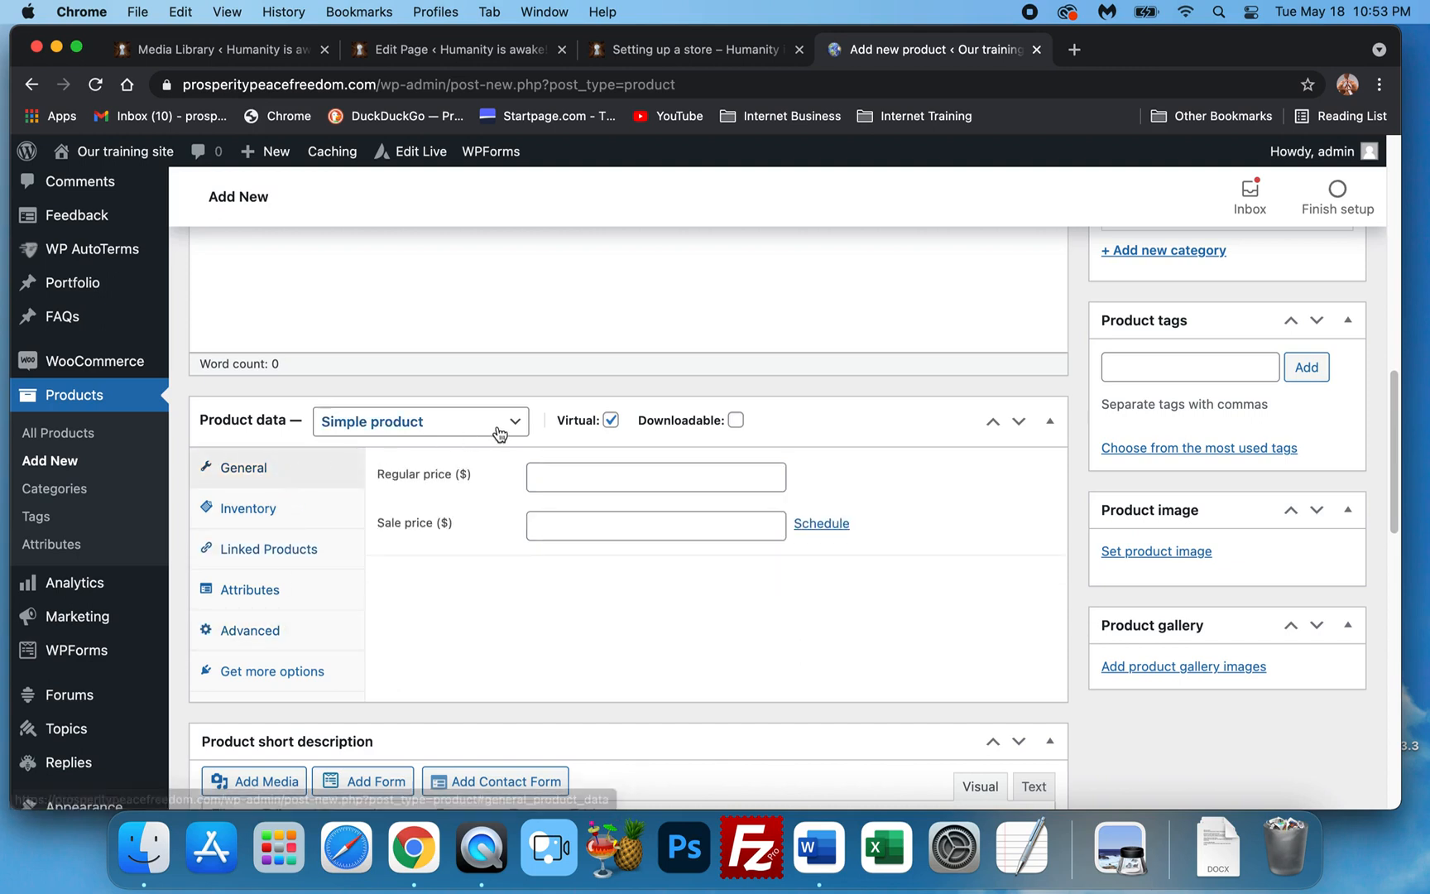
Toggle Virtual and Downloadable again, finally leaving both unchecked with empty price fields.
{"action": "mouse_move", "coordinate": [629, 411]}
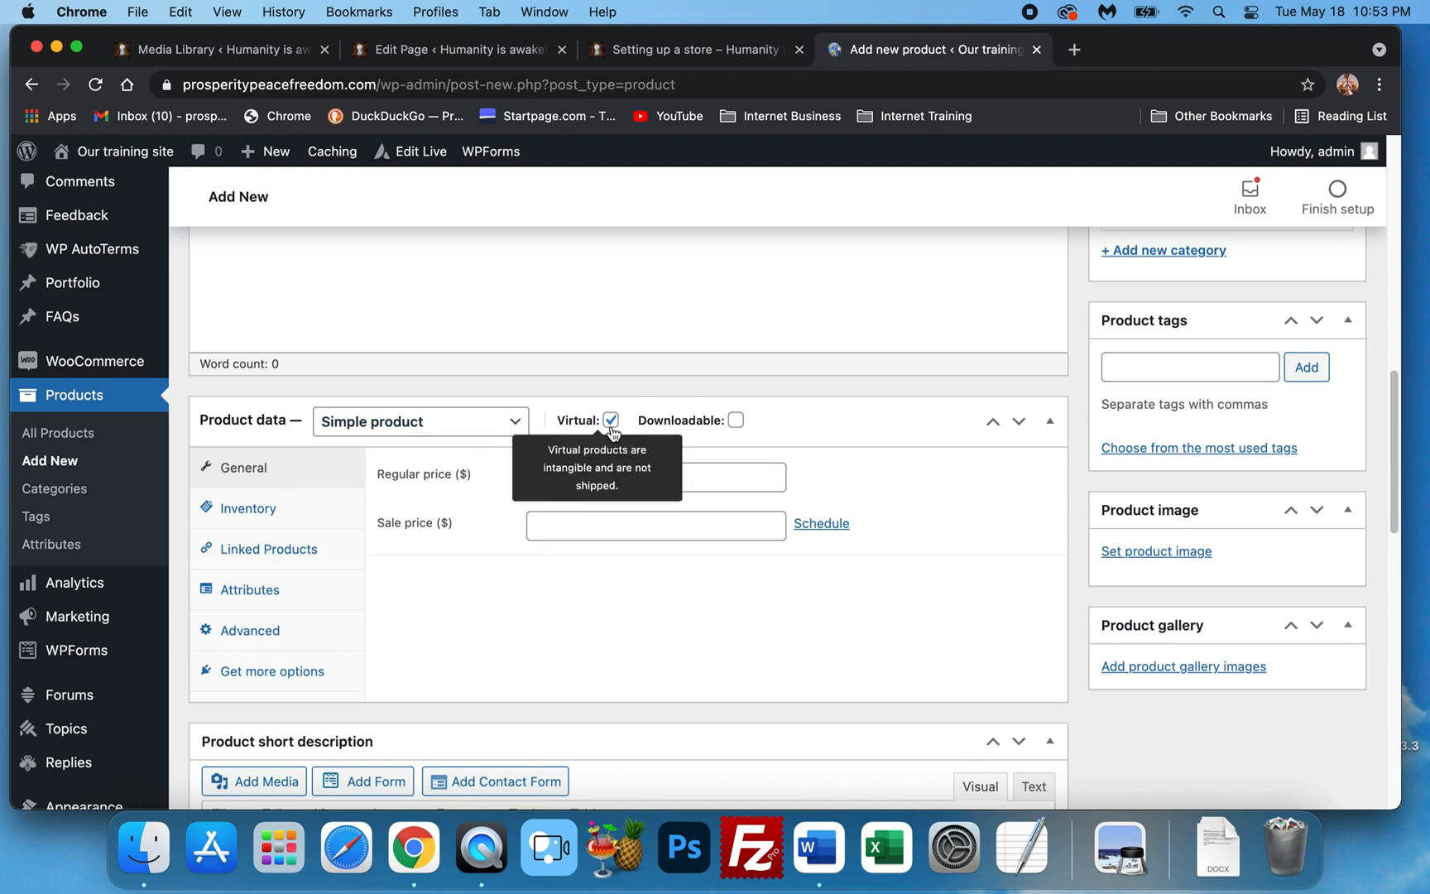
{"action": "left_click", "coordinate": [736, 420]}
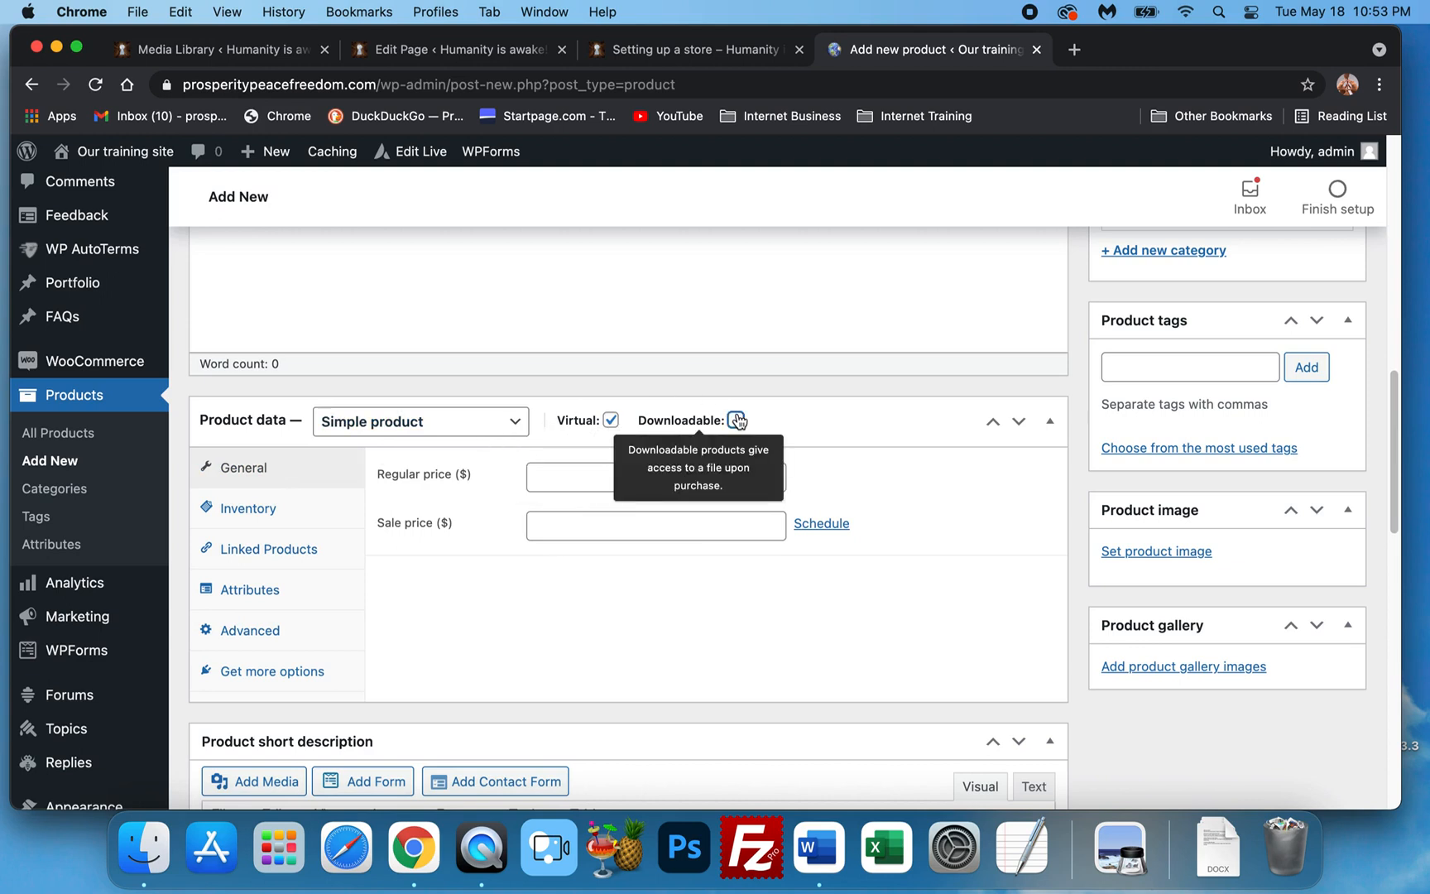
{"action": "left_click", "coordinate": [611, 420]}
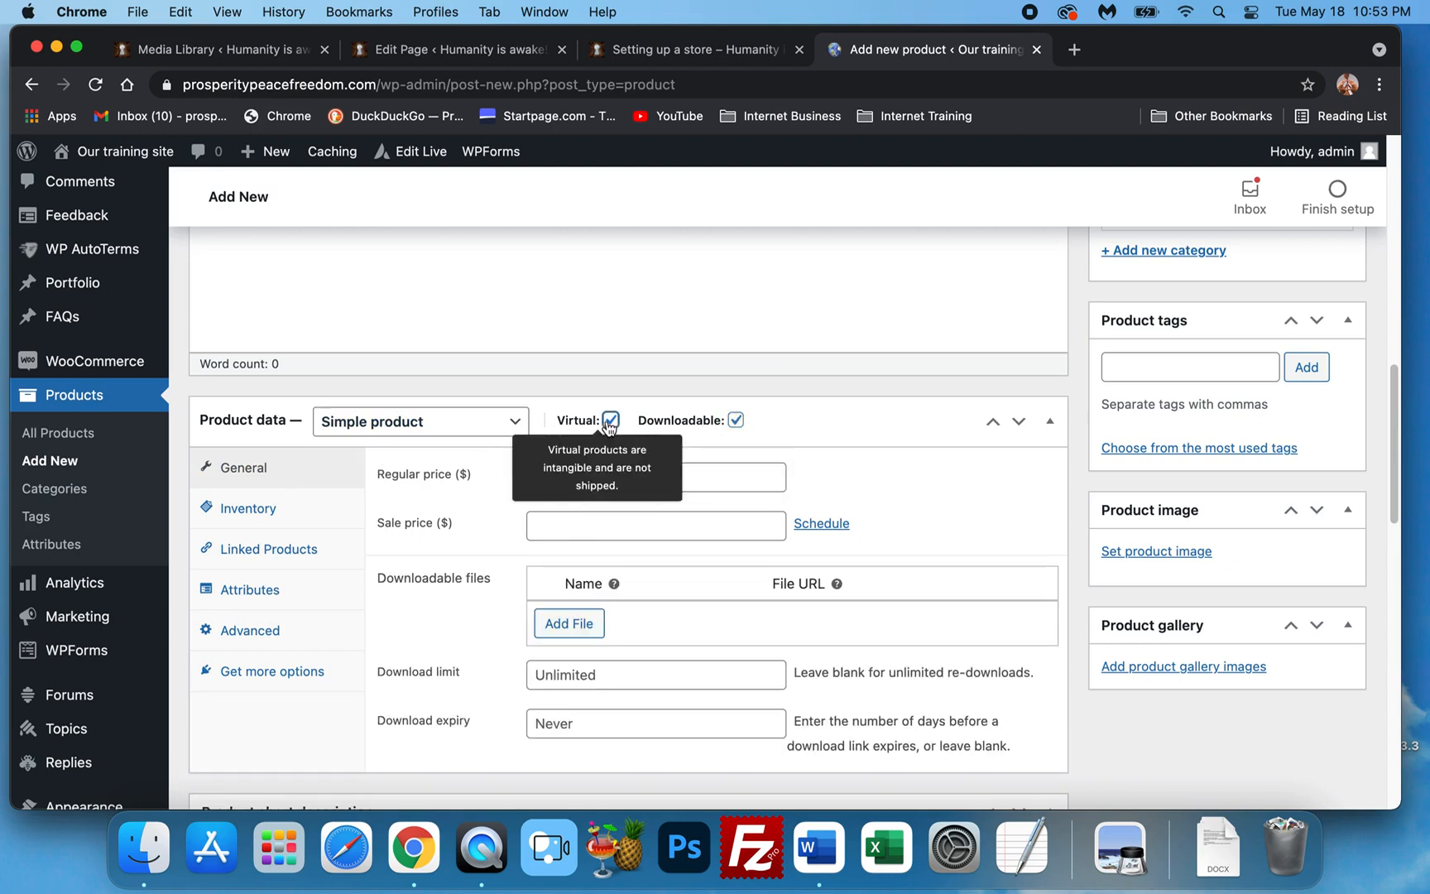
{"action": "left_click", "coordinate": [737, 422]}
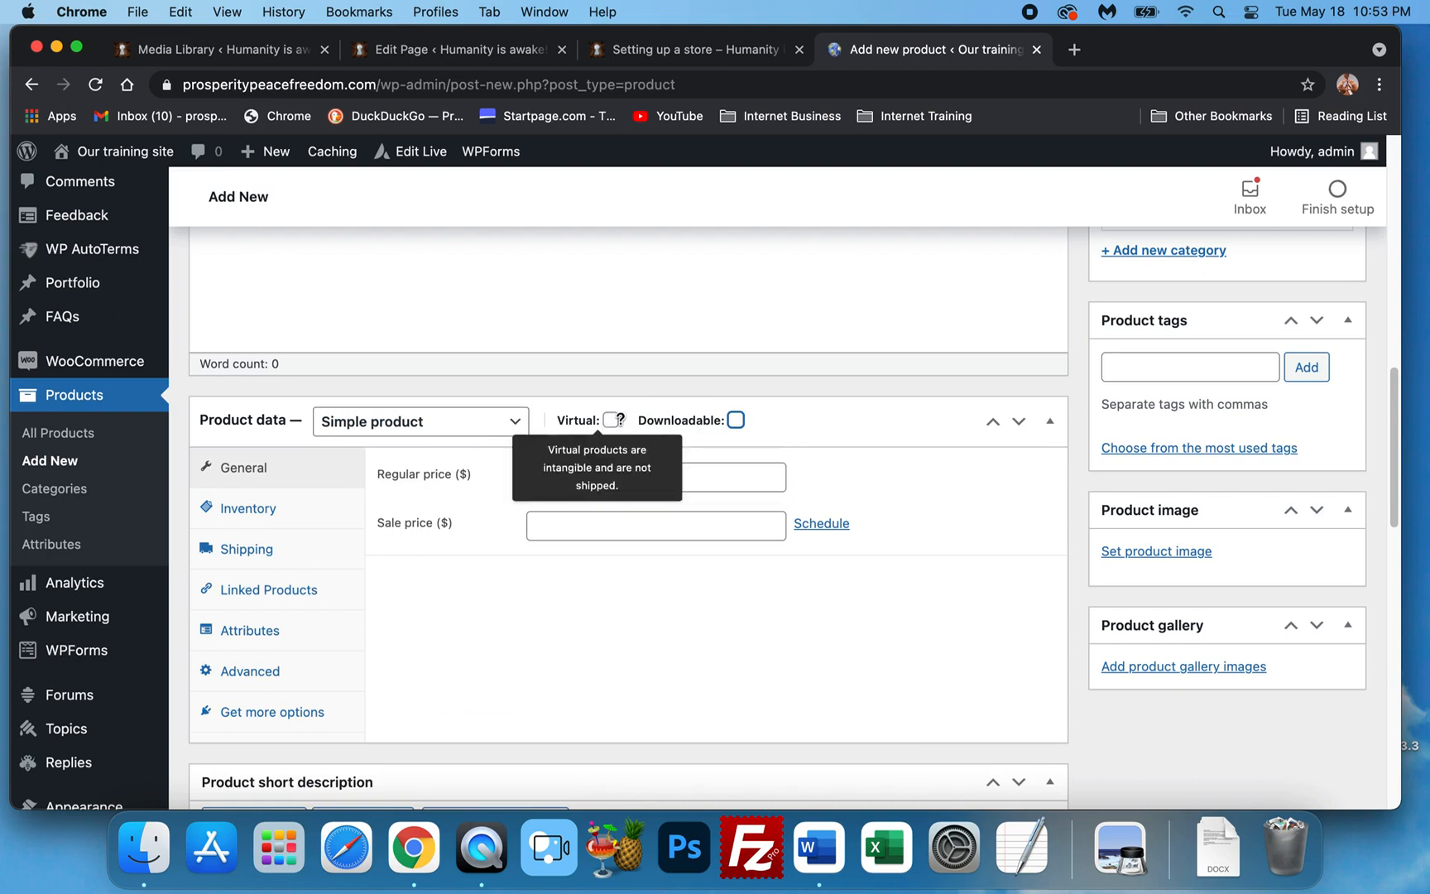
{"action": "left_click", "coordinate": [610, 420]}
{"action": "left_click", "coordinate": [733, 424]}
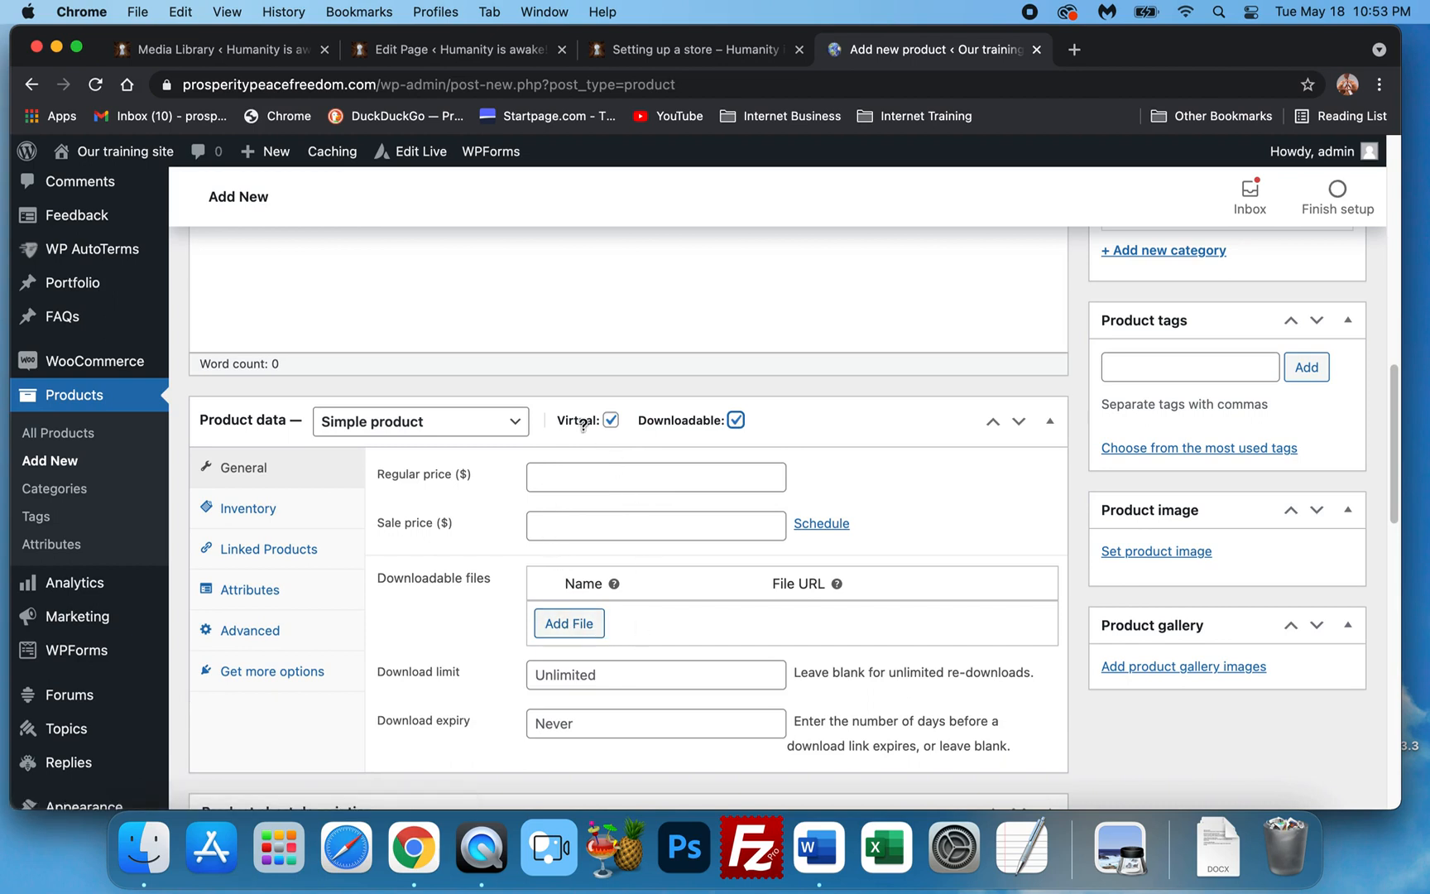
{"action": "left_click", "coordinate": [610, 421]}
{"action": "left_click", "coordinate": [739, 424]}
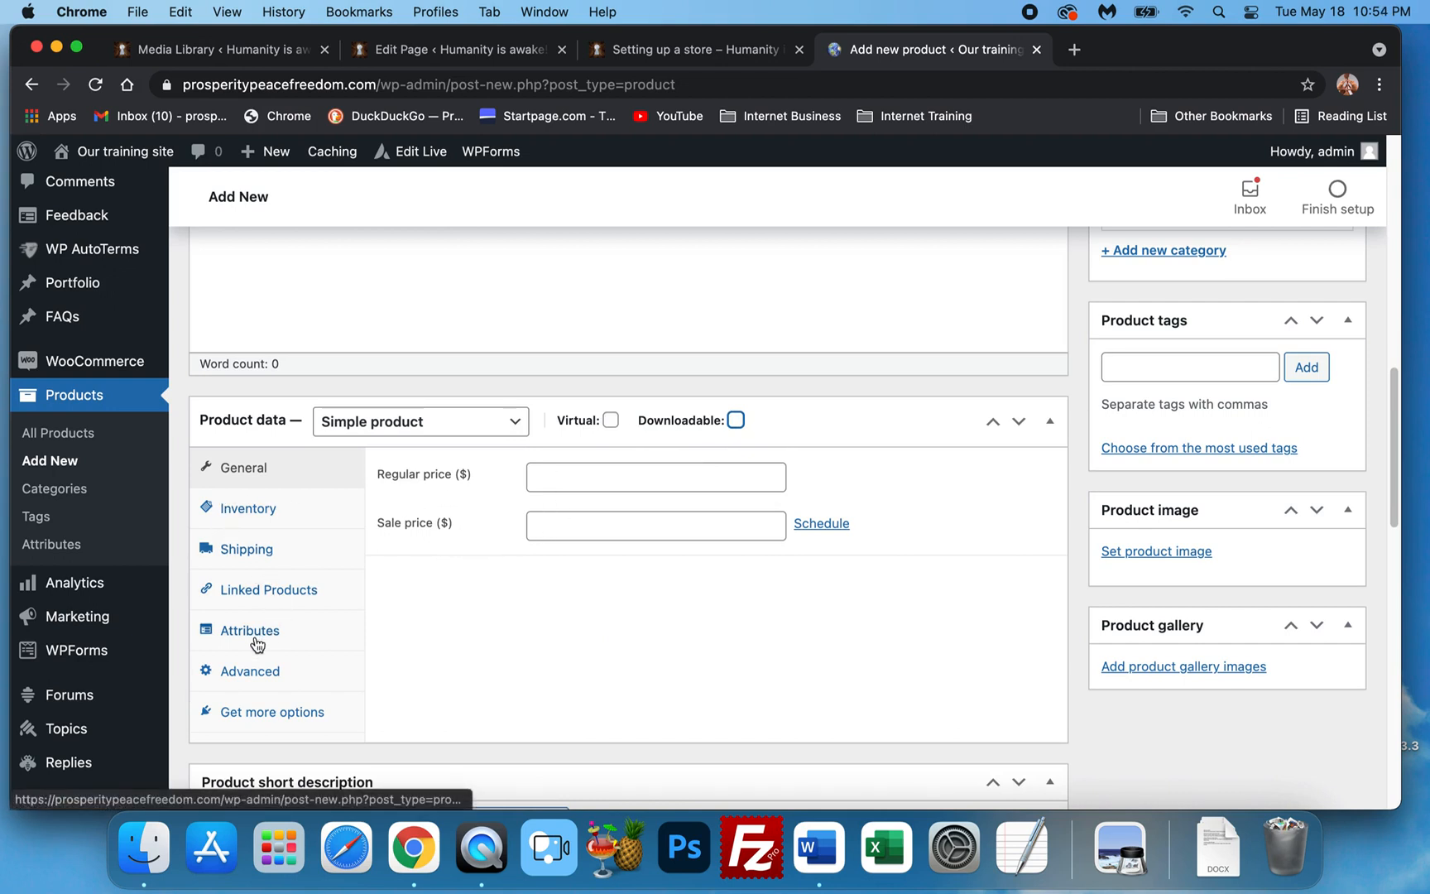
{"action": "scroll", "coordinate": [370, 575], "scroll_direction": "up", "scroll_amount": 3}
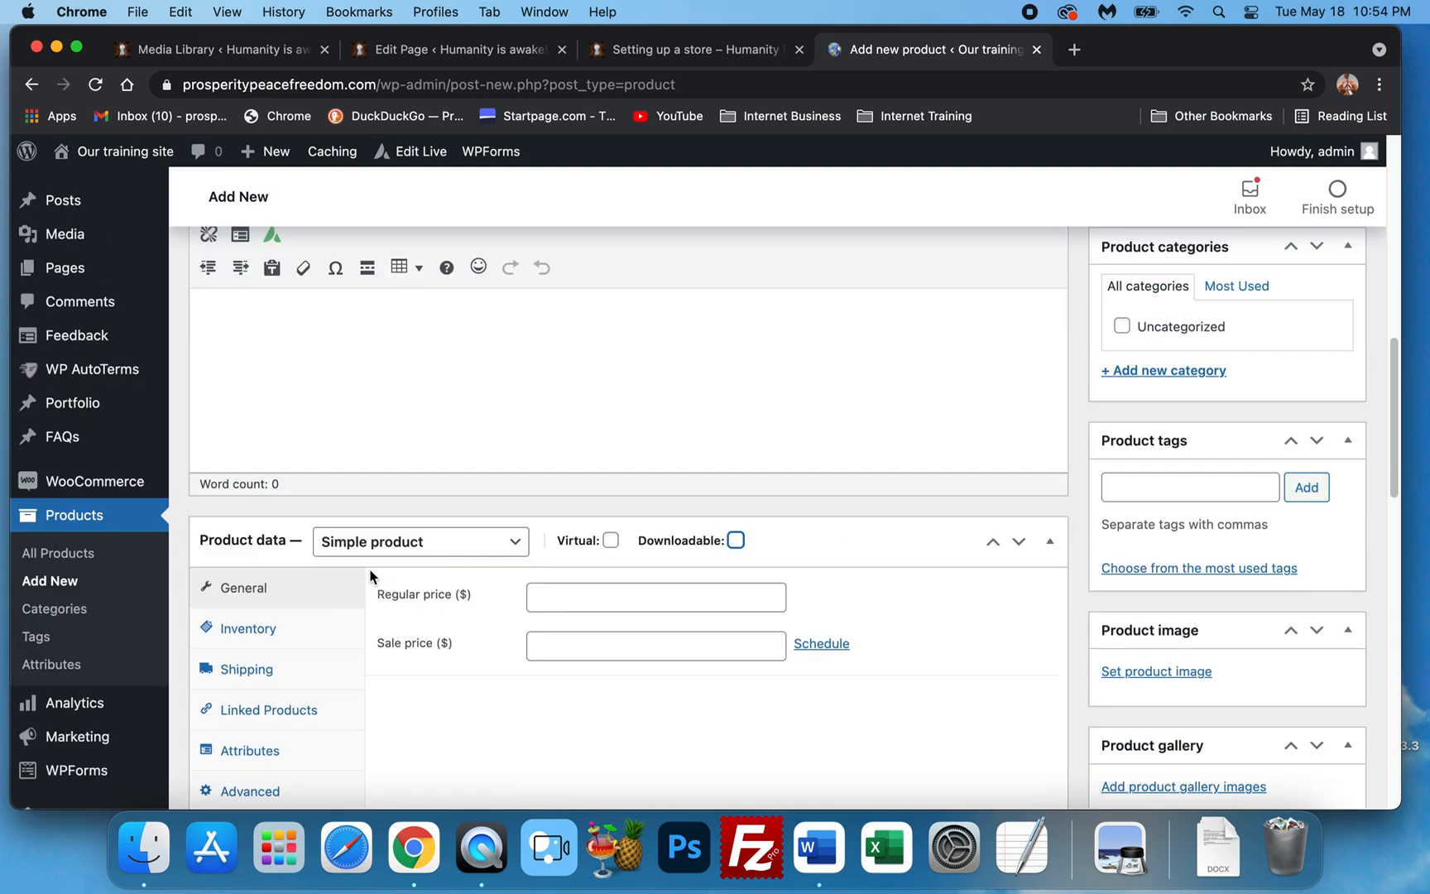
{"action": "left_click", "coordinate": [443, 550]}
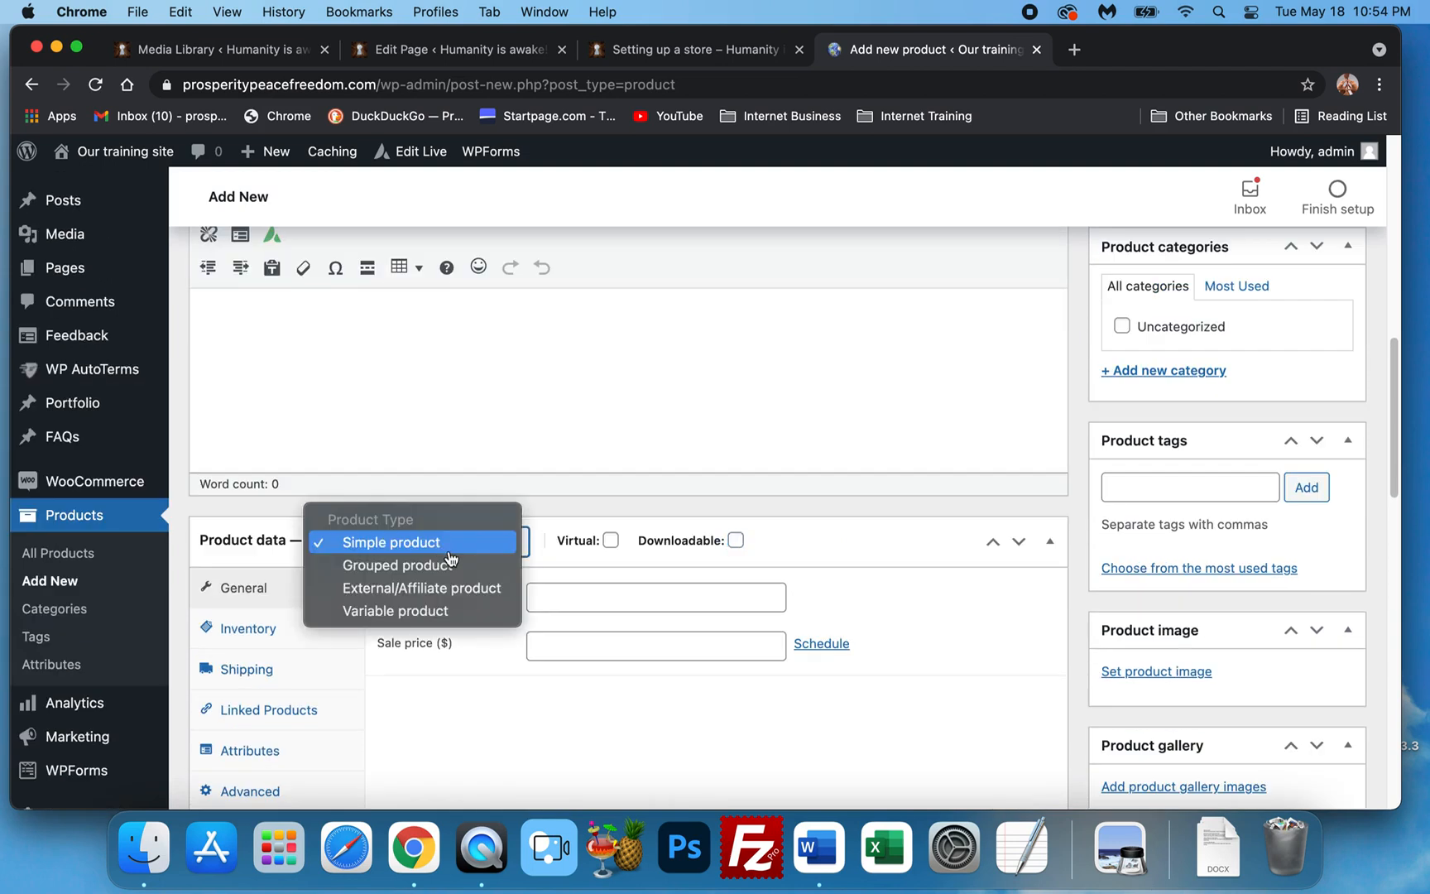
{"action": "left_click", "coordinate": [373, 565]}
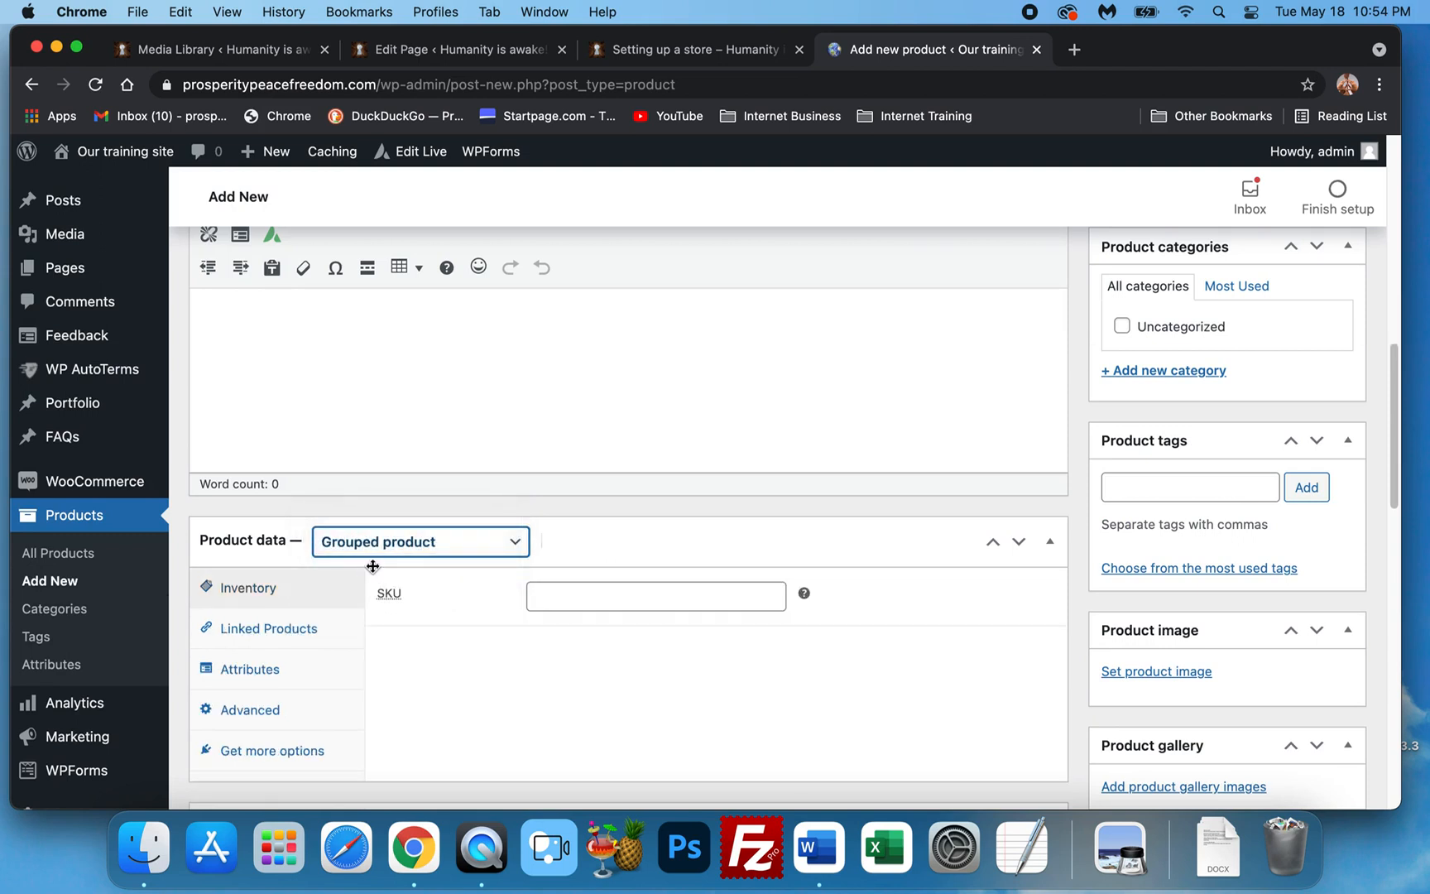
{"action": "left_click", "coordinate": [424, 543]}
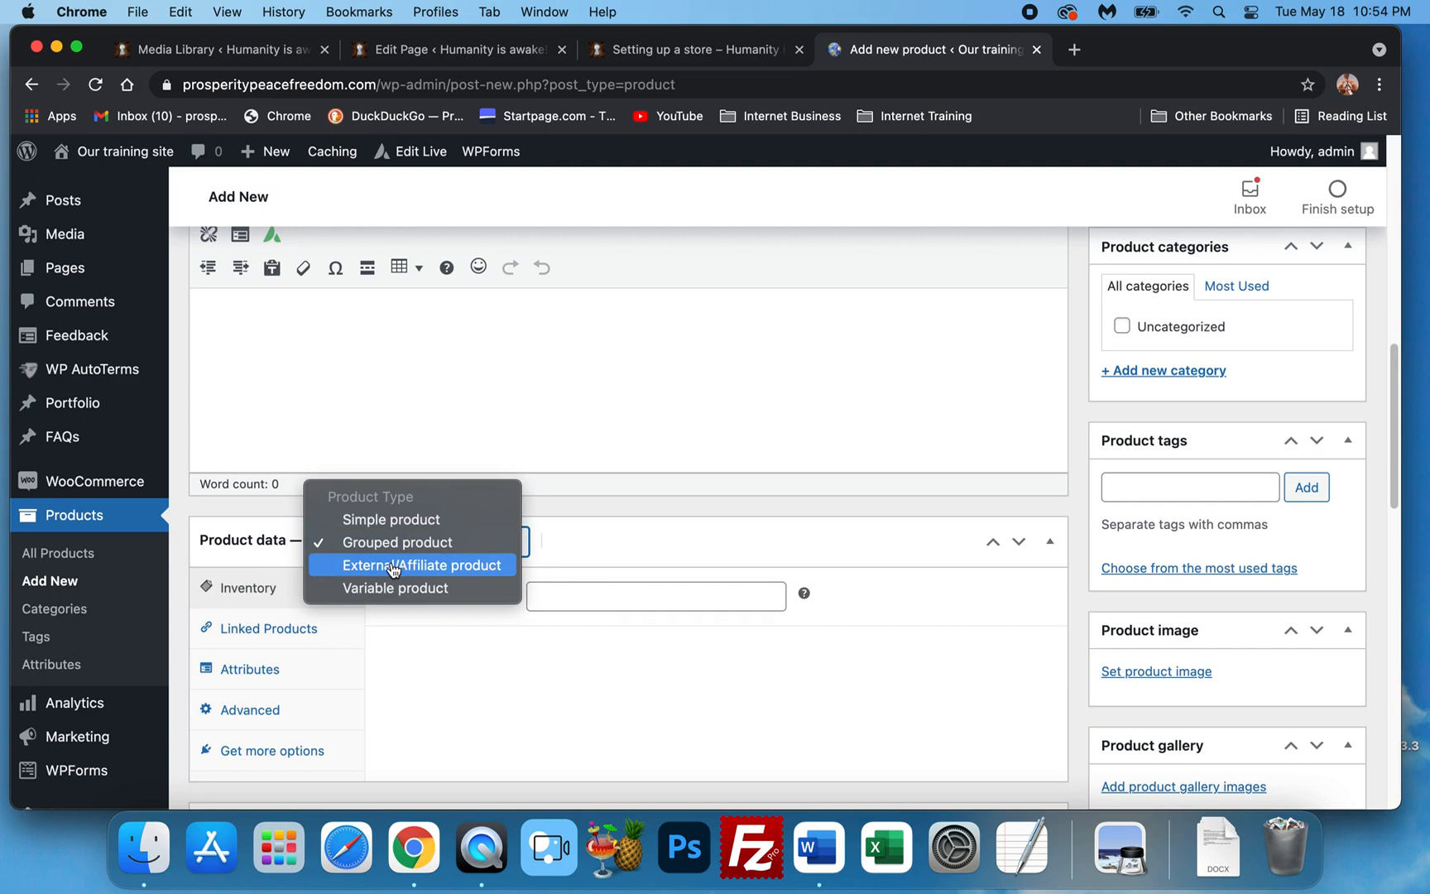
{"action": "left_click", "coordinate": [393, 566]}
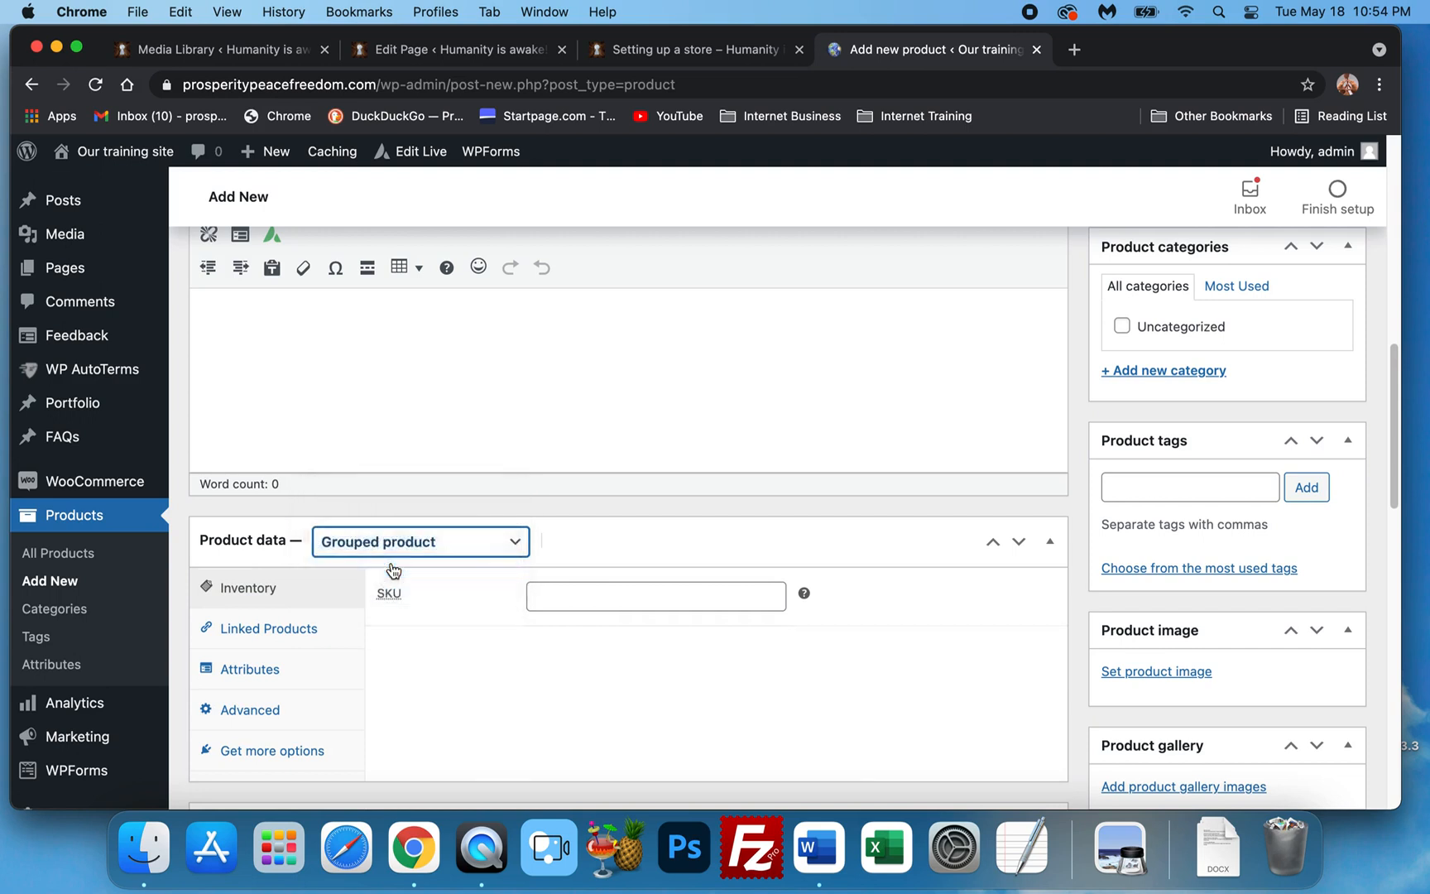
{"action": "scroll", "coordinate": [602, 560], "scroll_direction": "down", "scroll_amount": 2}
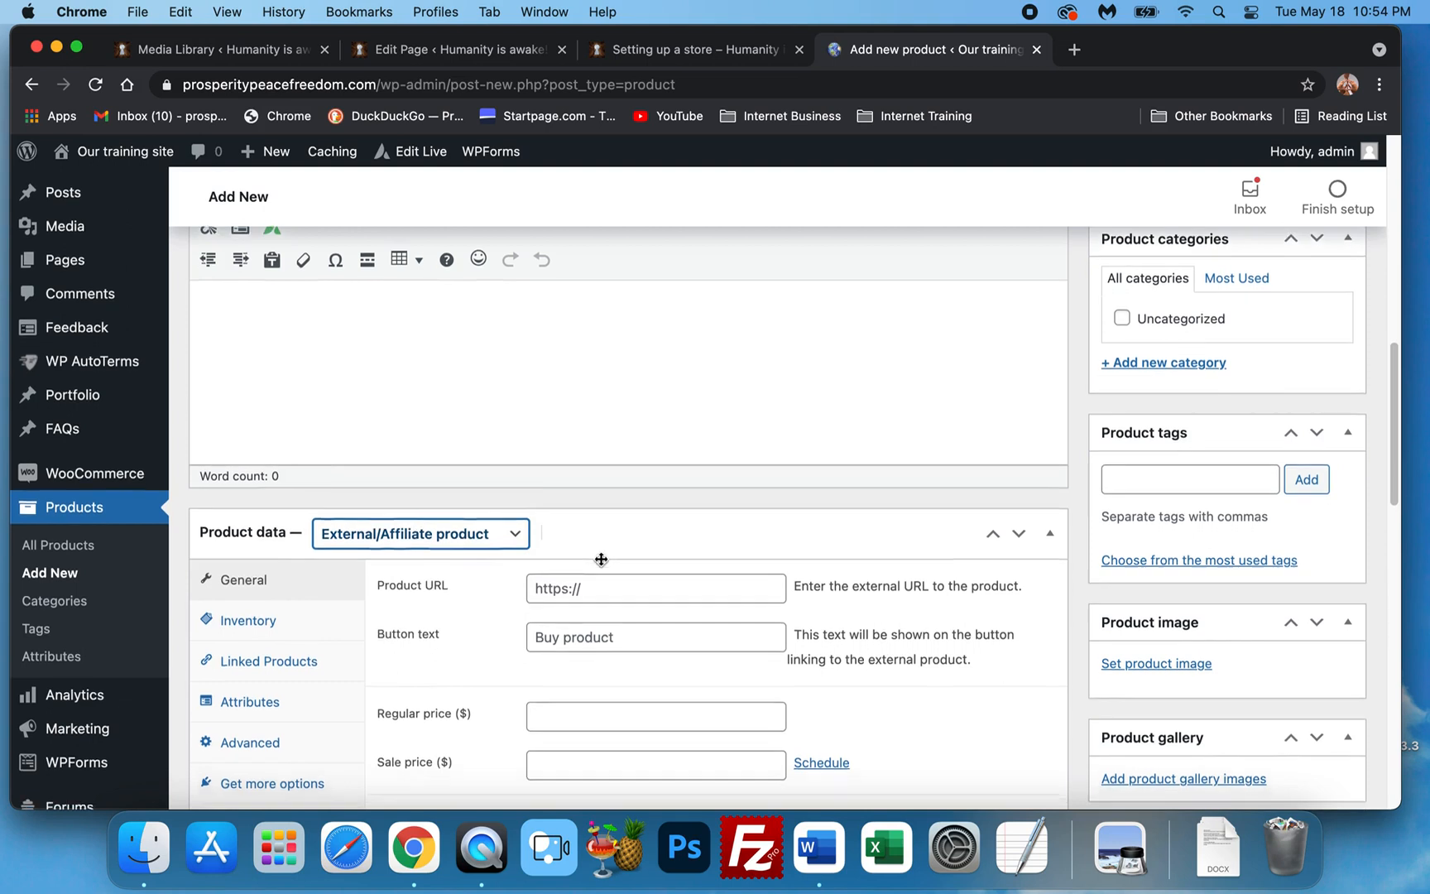
{"action": "scroll", "coordinate": [600, 530], "scroll_direction": "down", "scroll_amount": 3}
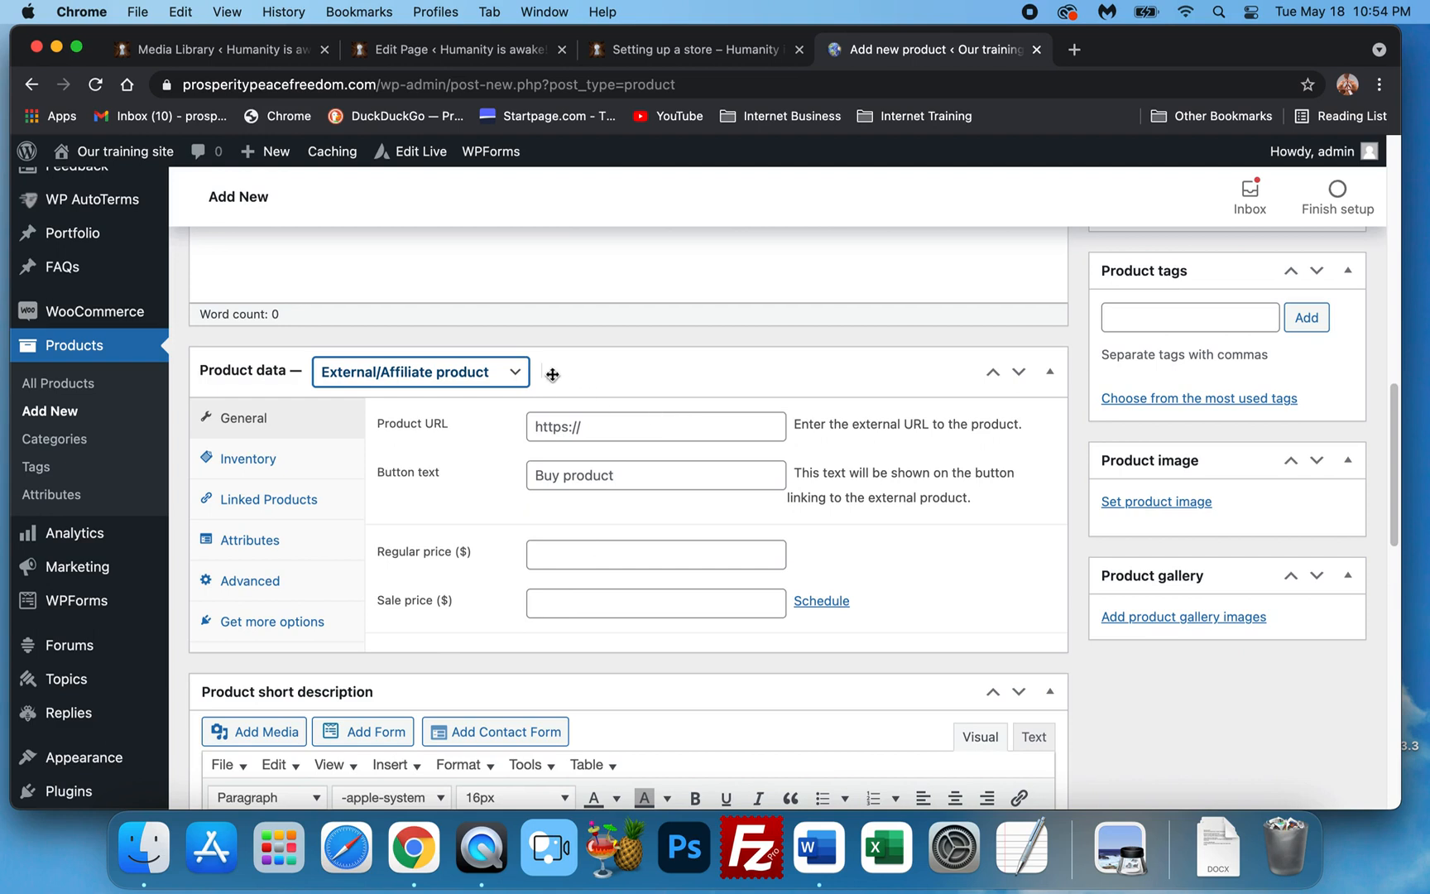
{"action": "left_click", "coordinate": [486, 379]}
{"action": "left_click", "coordinate": [457, 395]}
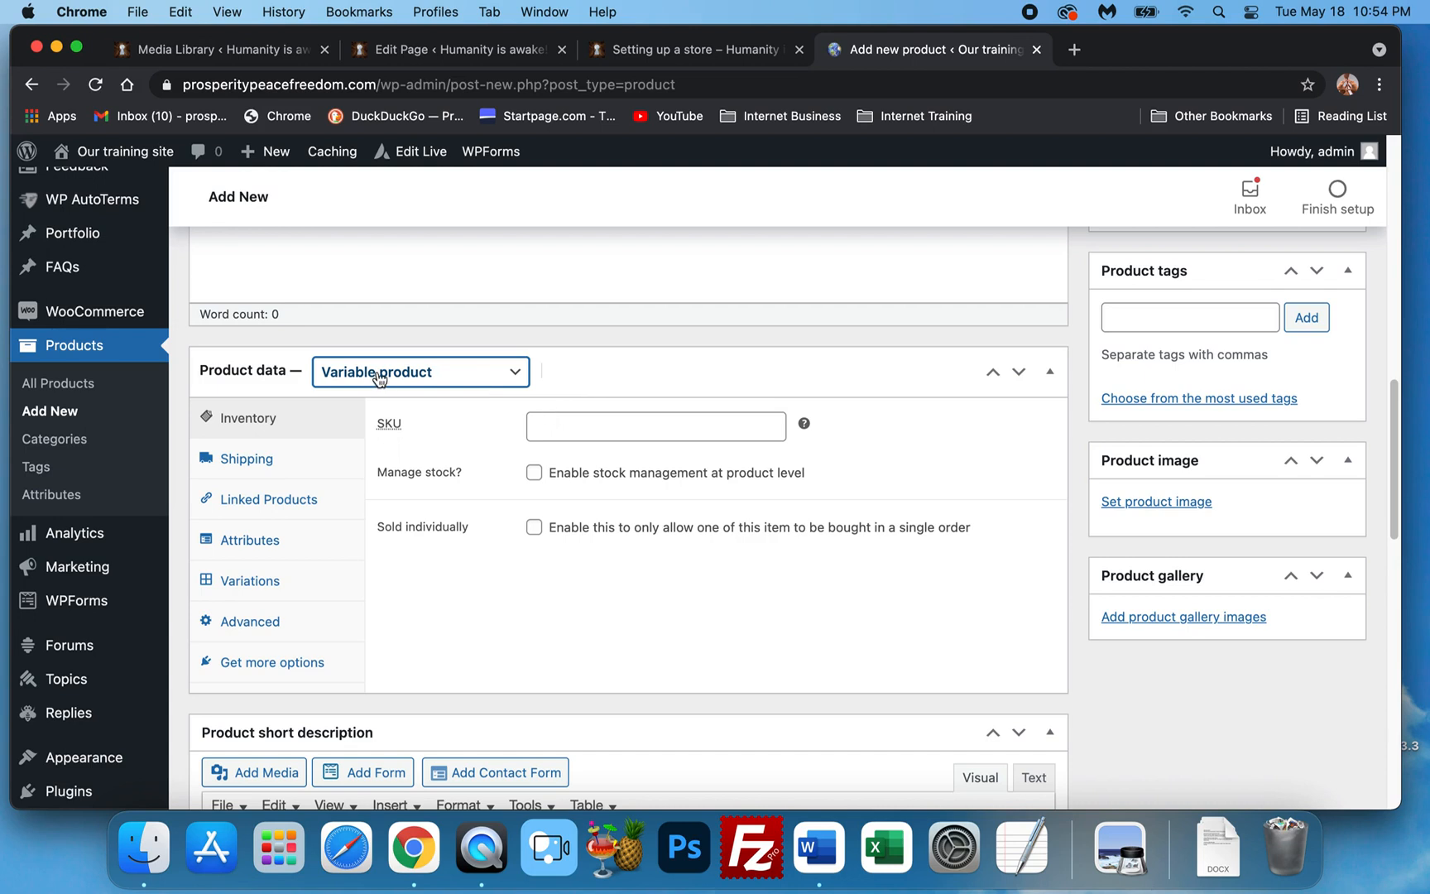
{"action": "left_click", "coordinate": [414, 371]}
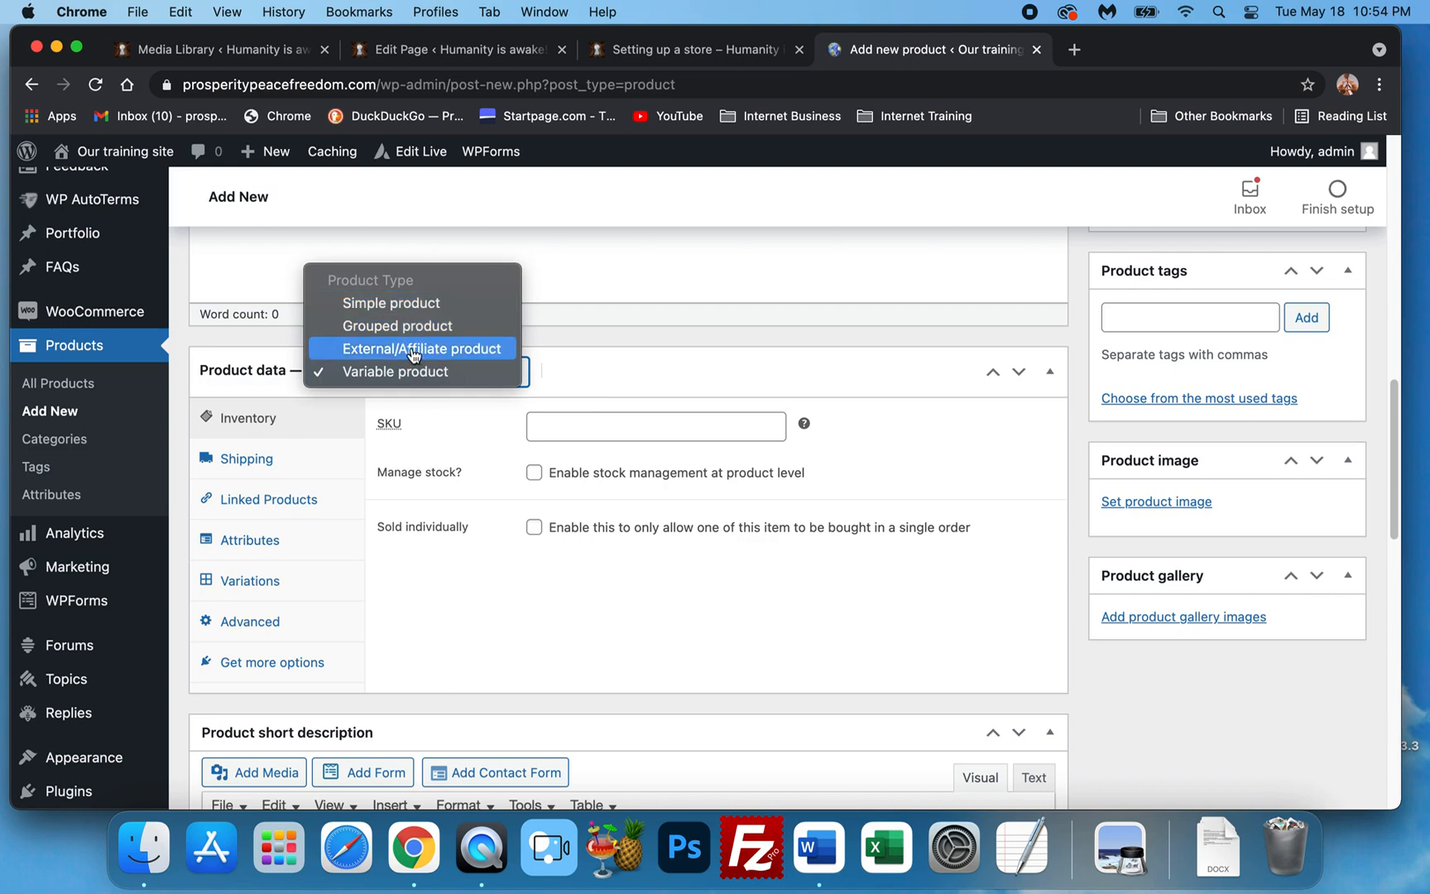
{"action": "left_click", "coordinate": [427, 306]}
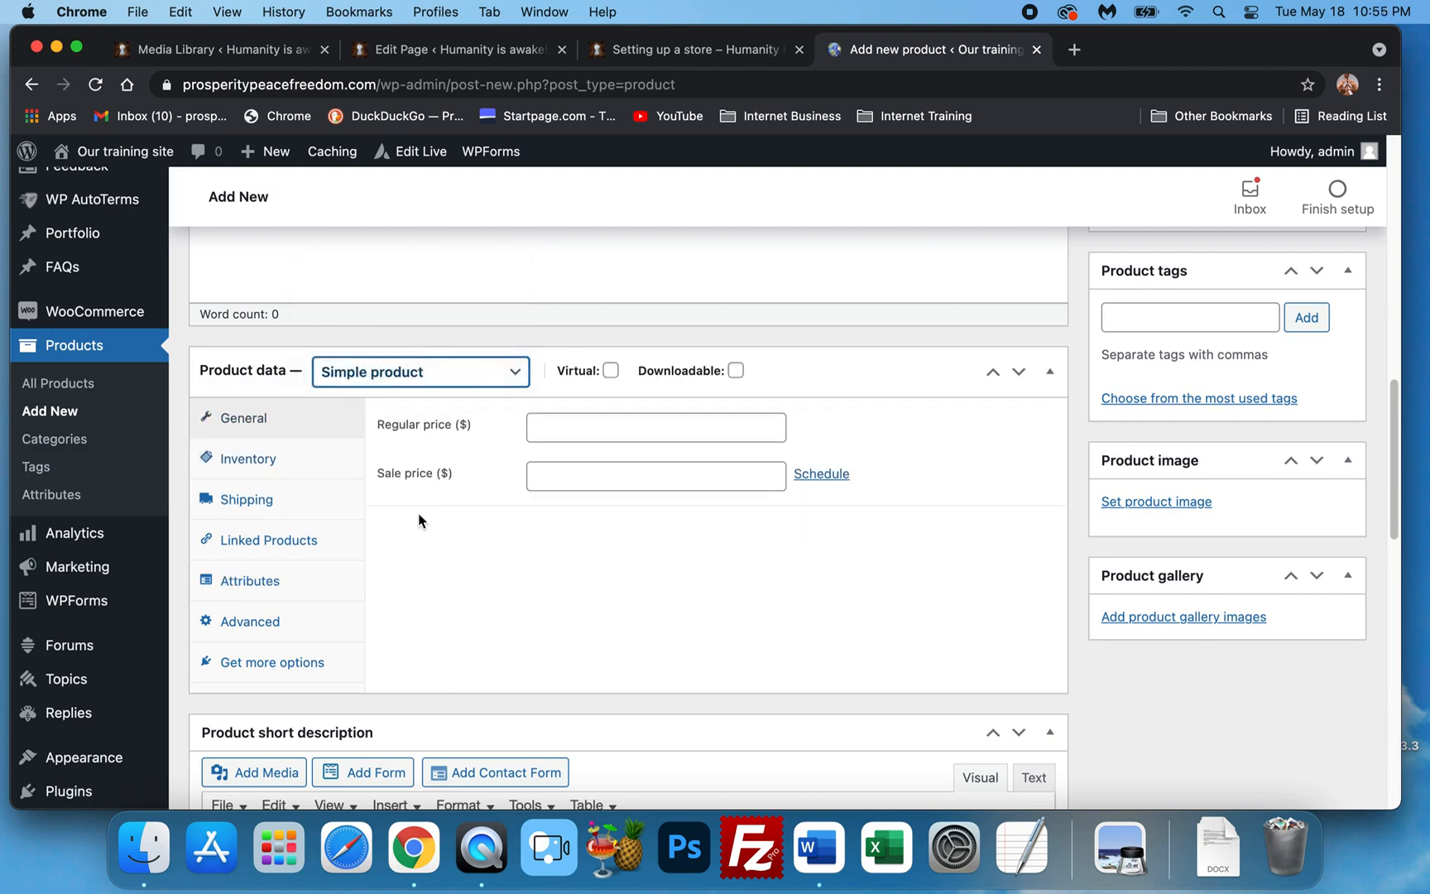
{"action": "scroll", "coordinate": [422, 524], "scroll_direction": "down", "scroll_amount": 1}
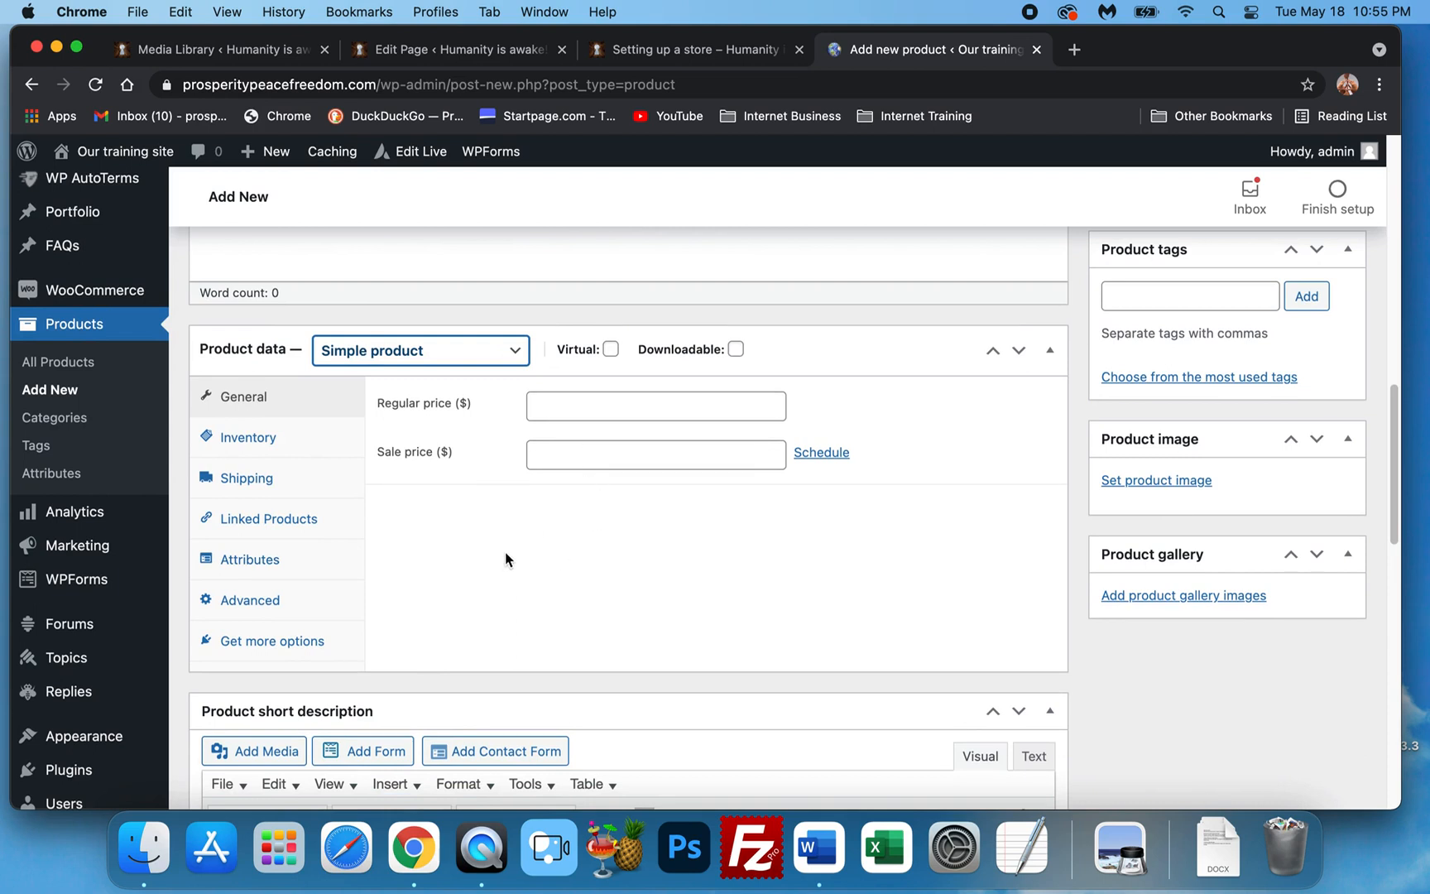
{"action": "scroll", "coordinate": [456, 457], "scroll_direction": "down", "scroll_amount": 1}
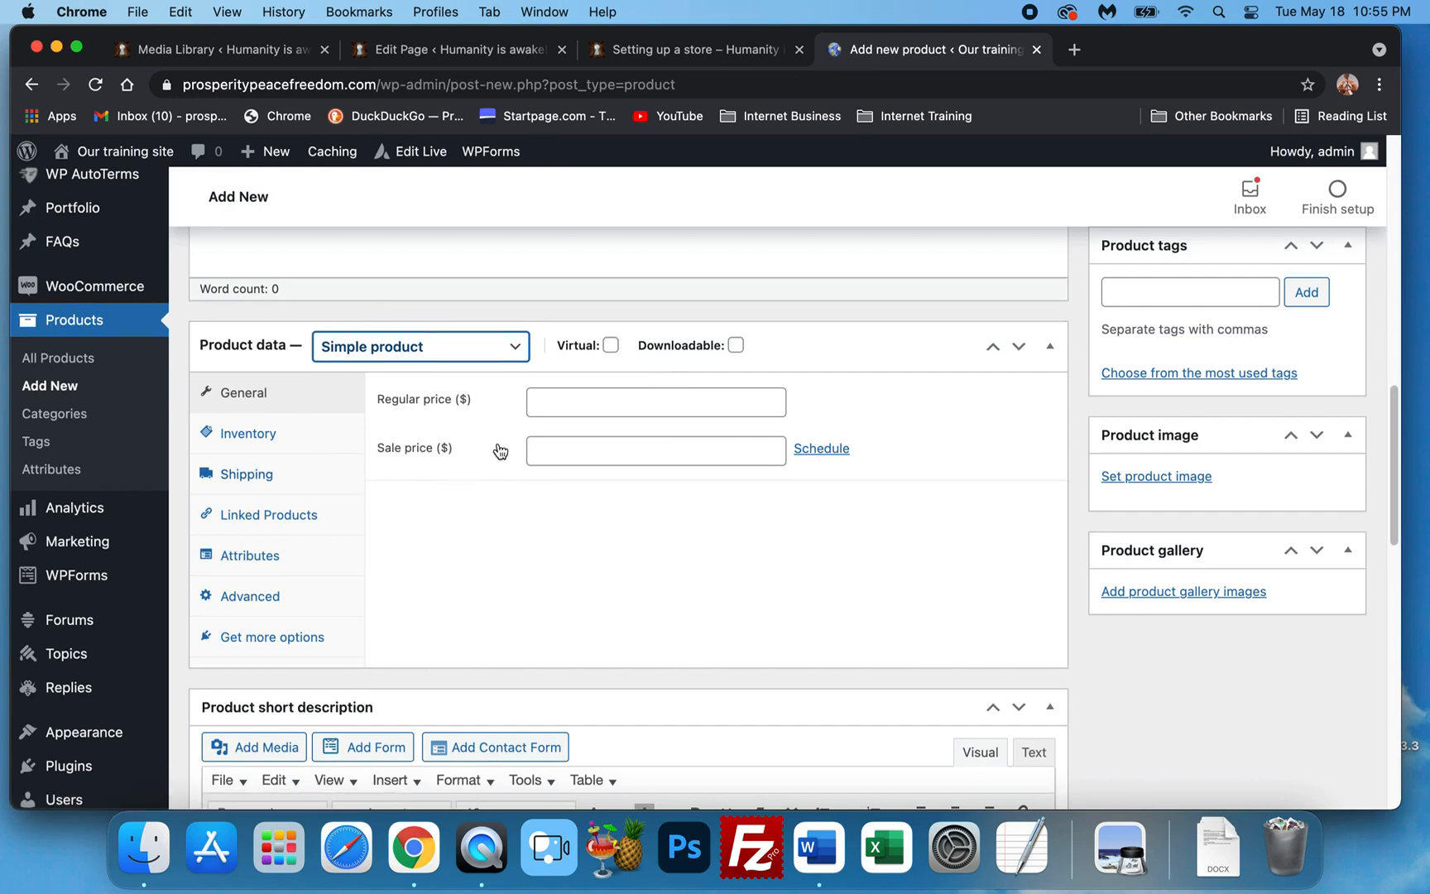
{"action": "scroll", "coordinate": [543, 530], "scroll_direction": "up", "scroll_amount": 10}
{"action": "scroll", "coordinate": [543, 530], "scroll_direction": "down", "scroll_amount": 5}
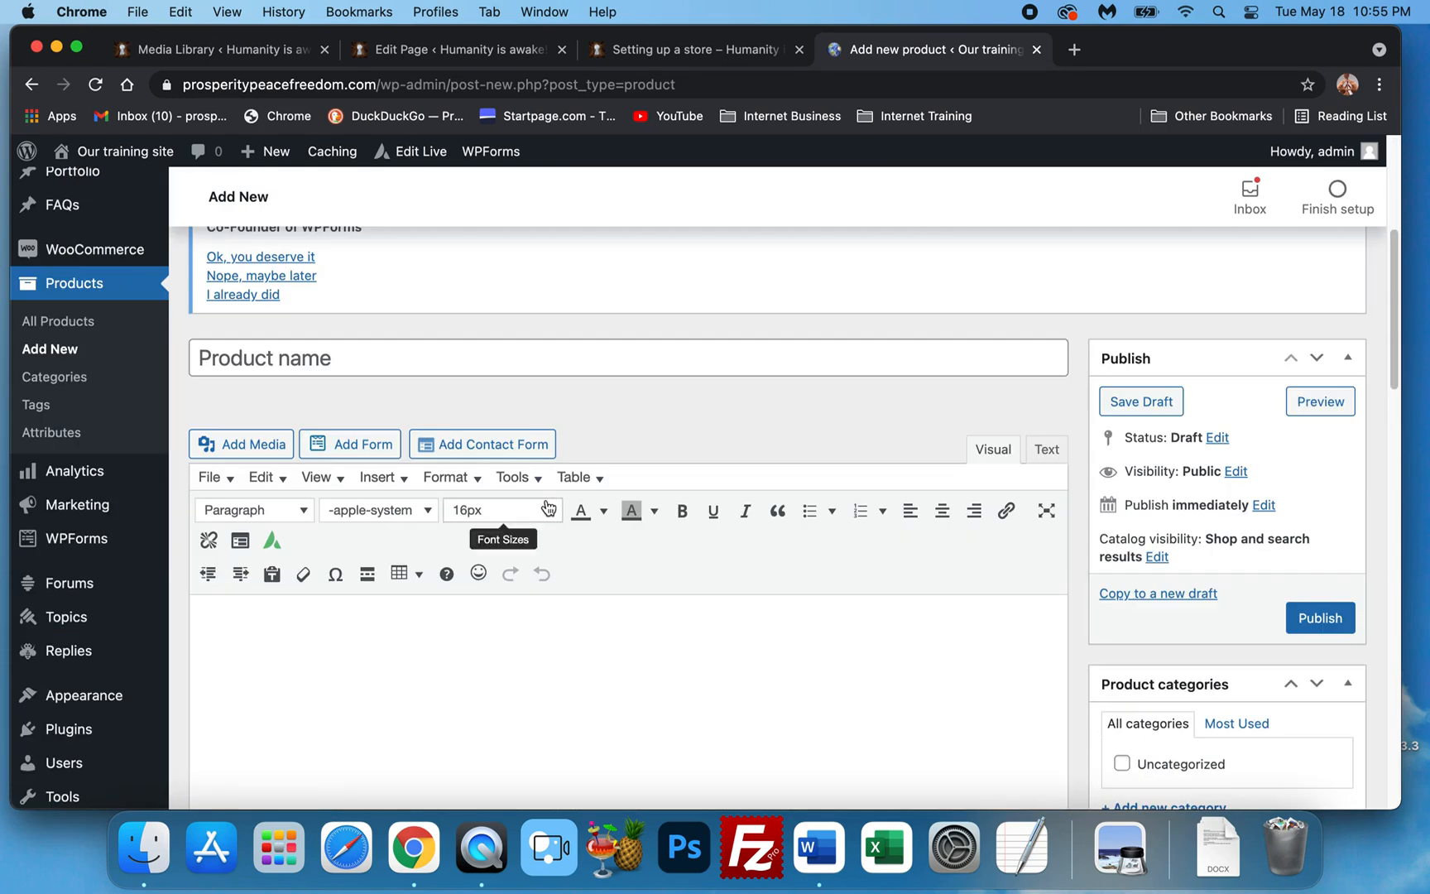
{"action": "left_click", "coordinate": [144, 848]}
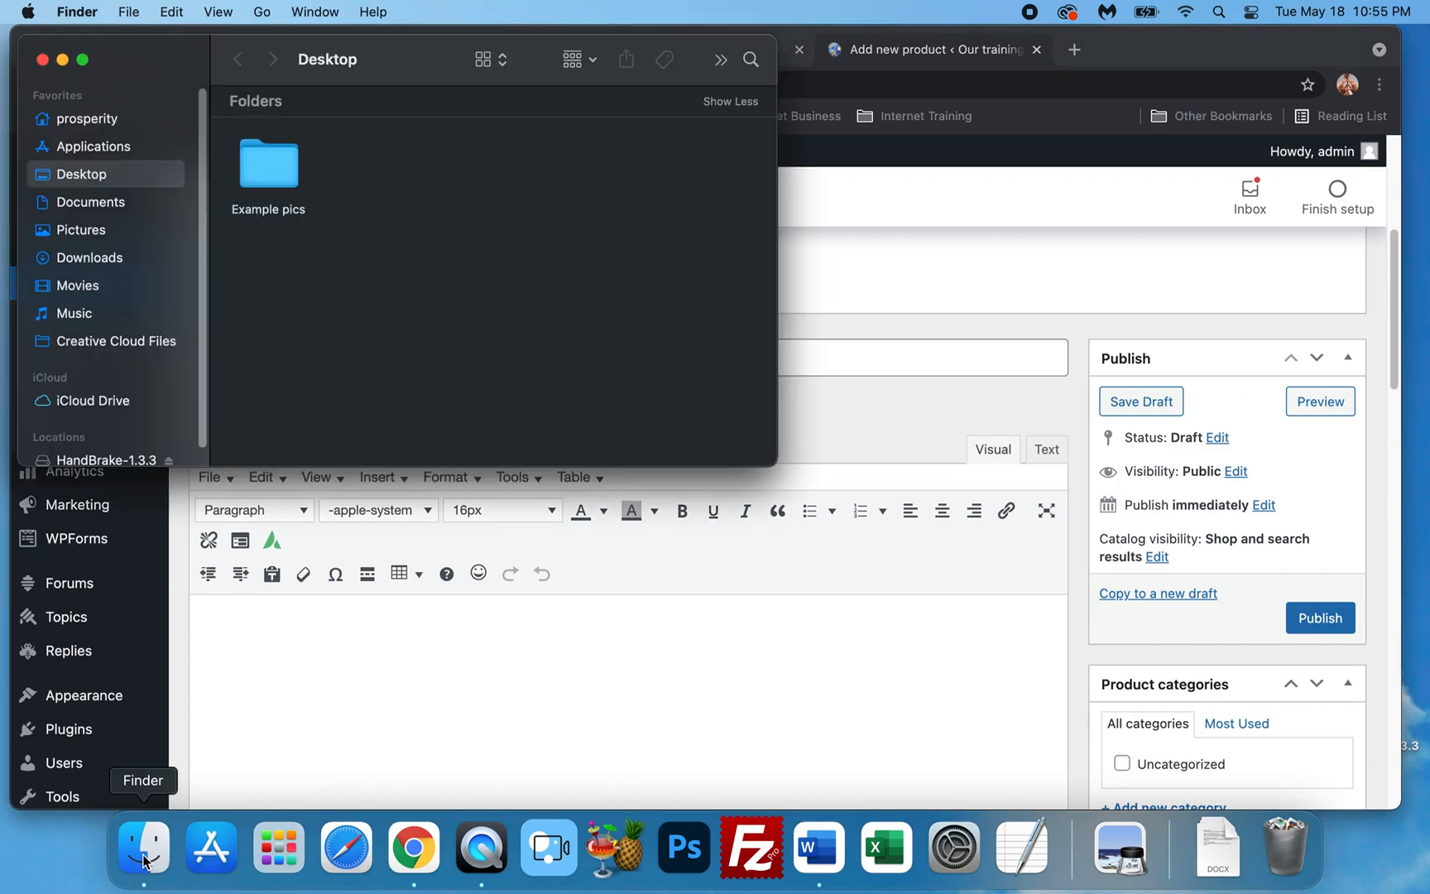
{"action": "double_click", "coordinate": [266, 165]}
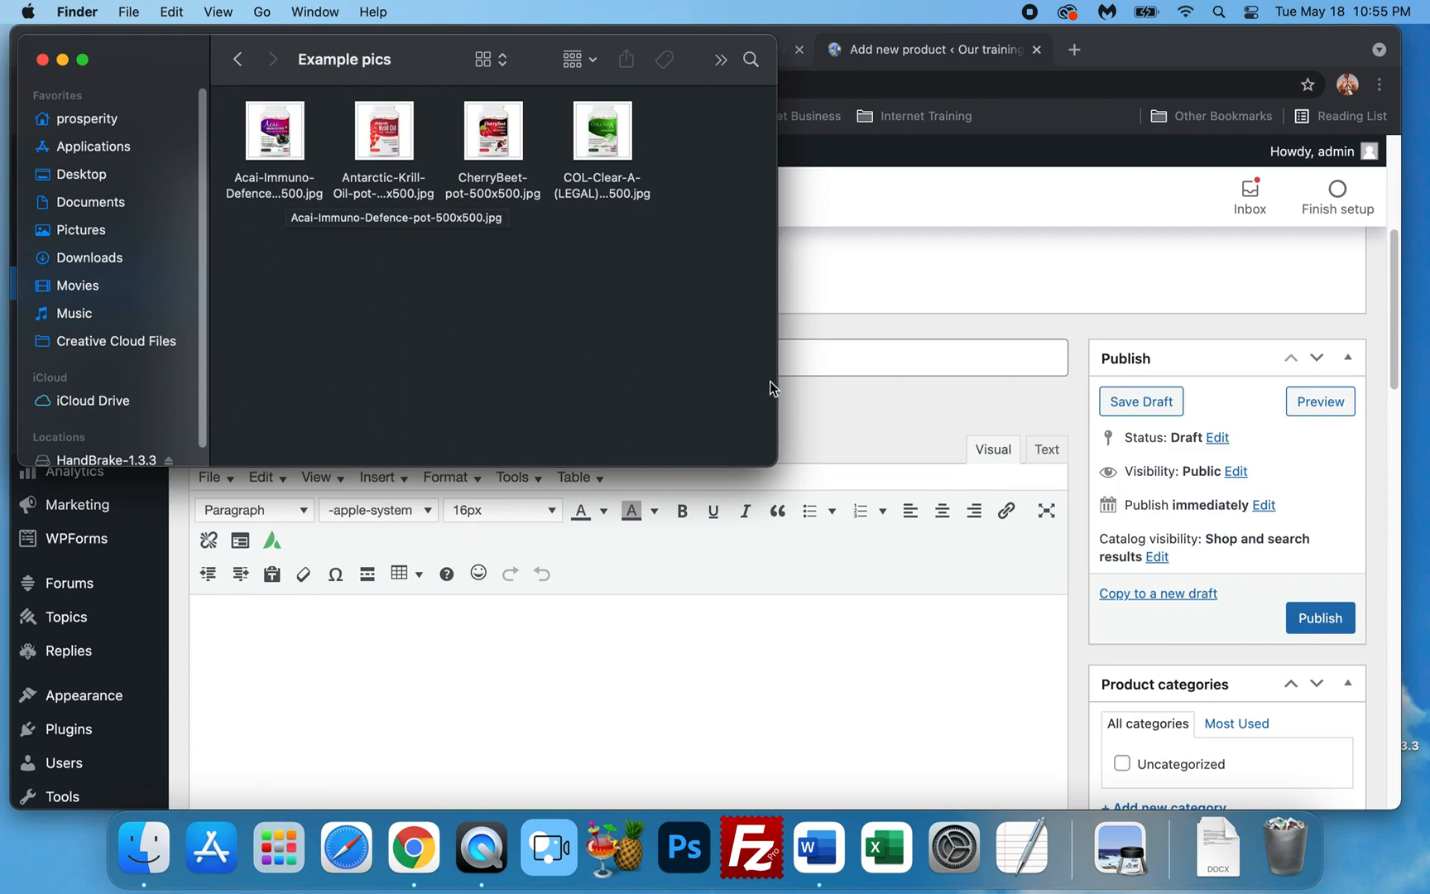
{"action": "left_click", "coordinate": [865, 356]}
{"action": "left_click", "coordinate": [806, 360]}
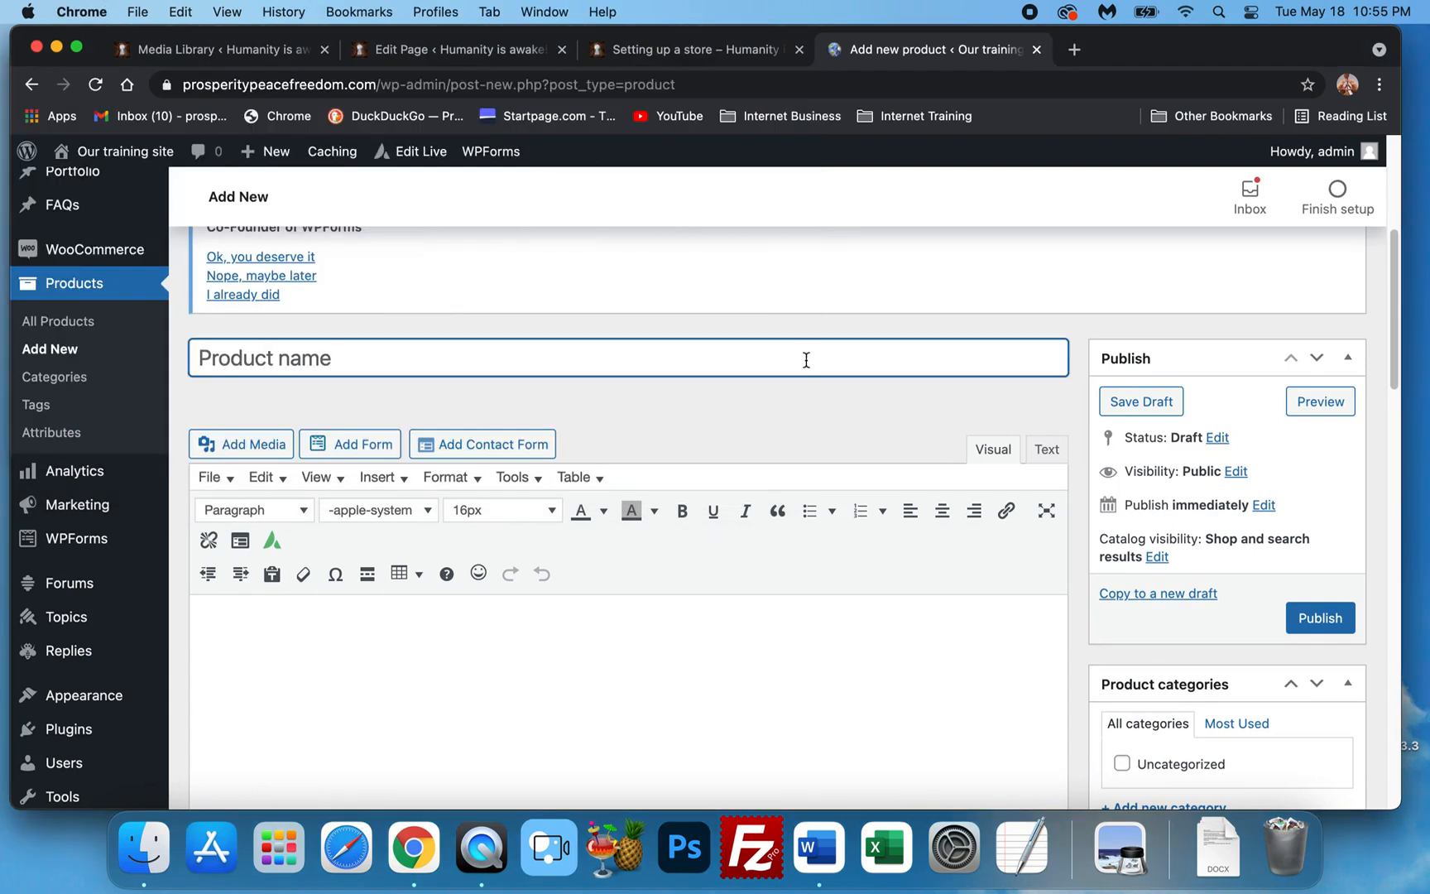
Enter 'Acai Immune Defense' as the product name and save it as a draft.
{"action": "type", "text": "Acai "}
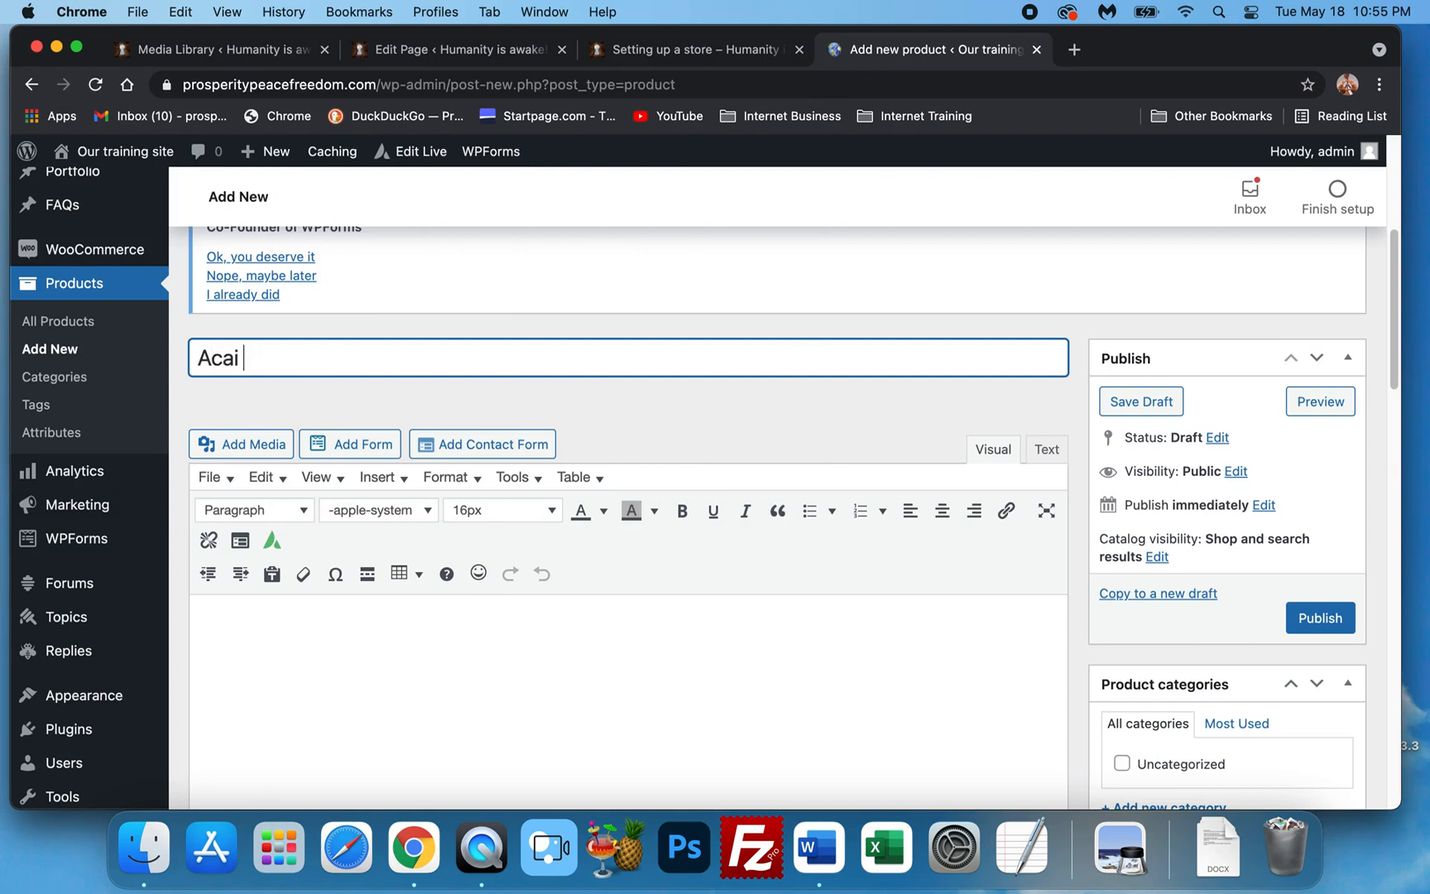
{"action": "type", "text": "Immune de"}
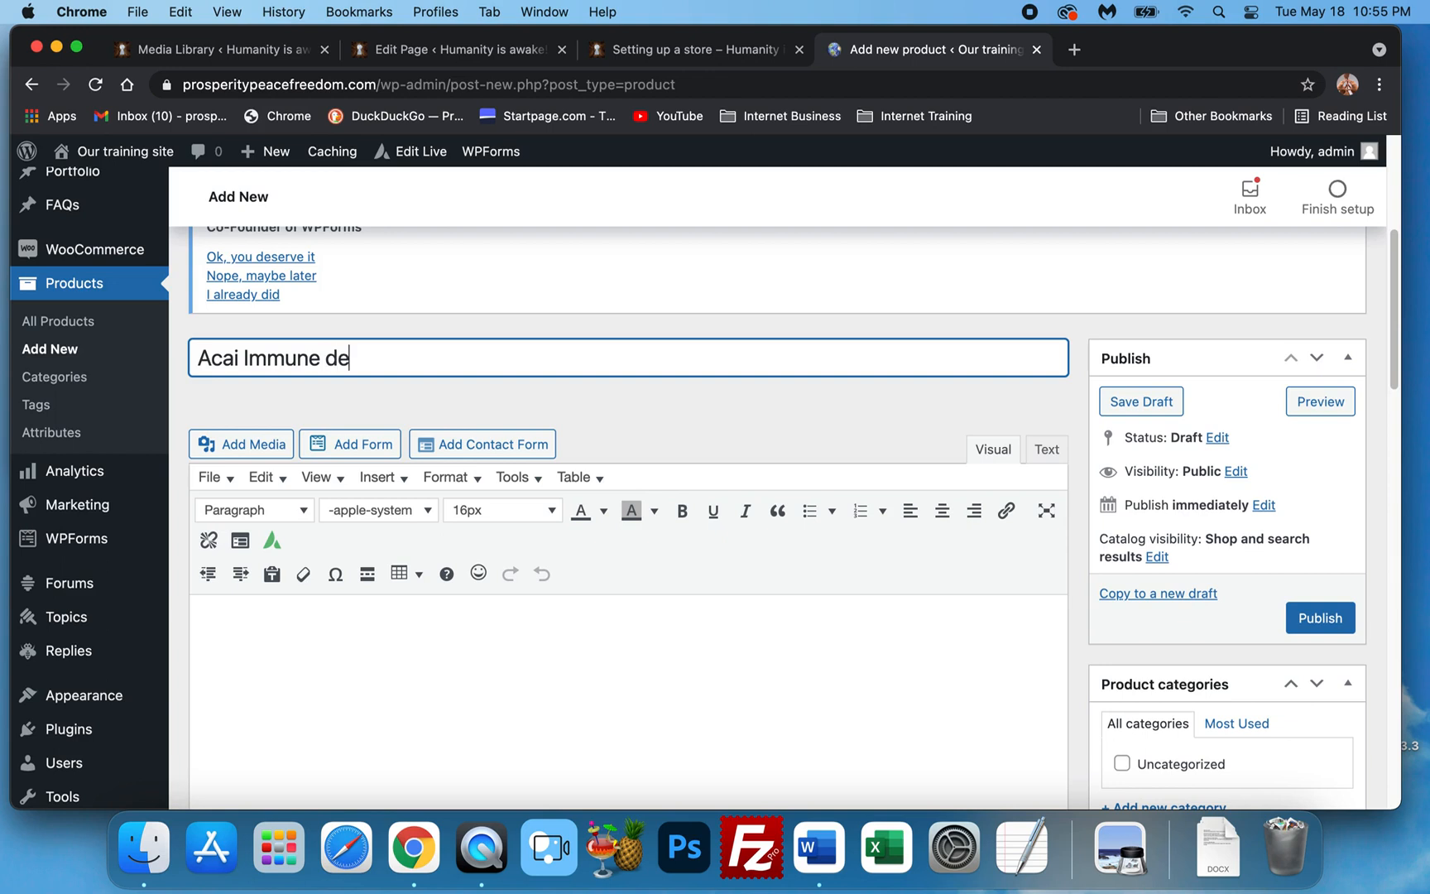
{"action": "key", "text": "BackSpace"}
{"action": "key", "text": "BackSpace"}
{"action": "type", "text": "Defense"}
{"action": "scroll", "coordinate": [868, 544], "scroll_direction": "down", "scroll_amount": 2}
{"action": "scroll", "coordinate": [866, 542], "scroll_direction": "down", "scroll_amount": 1}
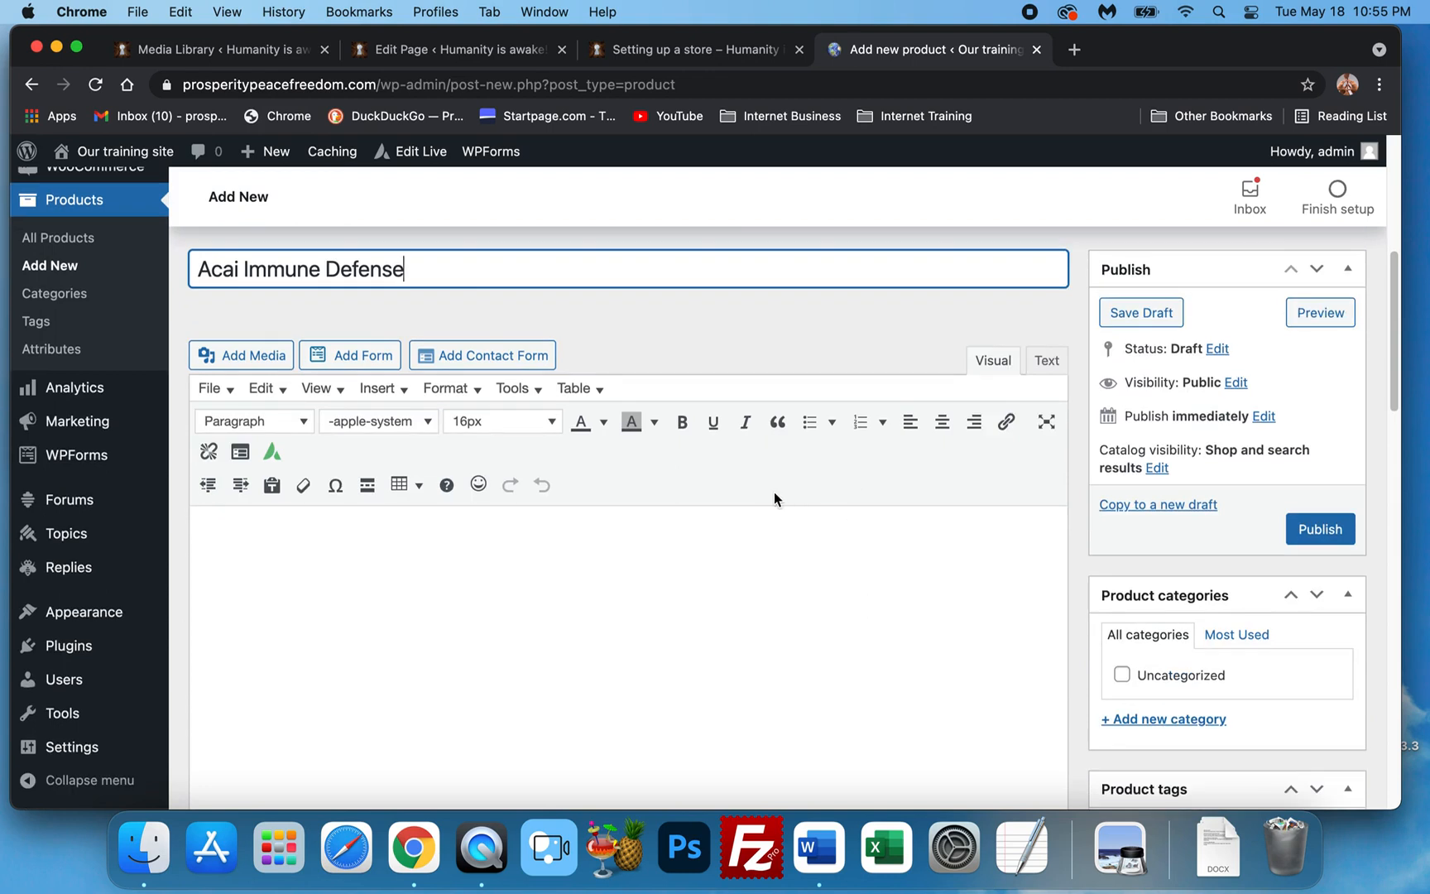
{"action": "scroll", "coordinate": [819, 500], "scroll_direction": "down", "scroll_amount": 1}
{"action": "left_click", "coordinate": [855, 500]}
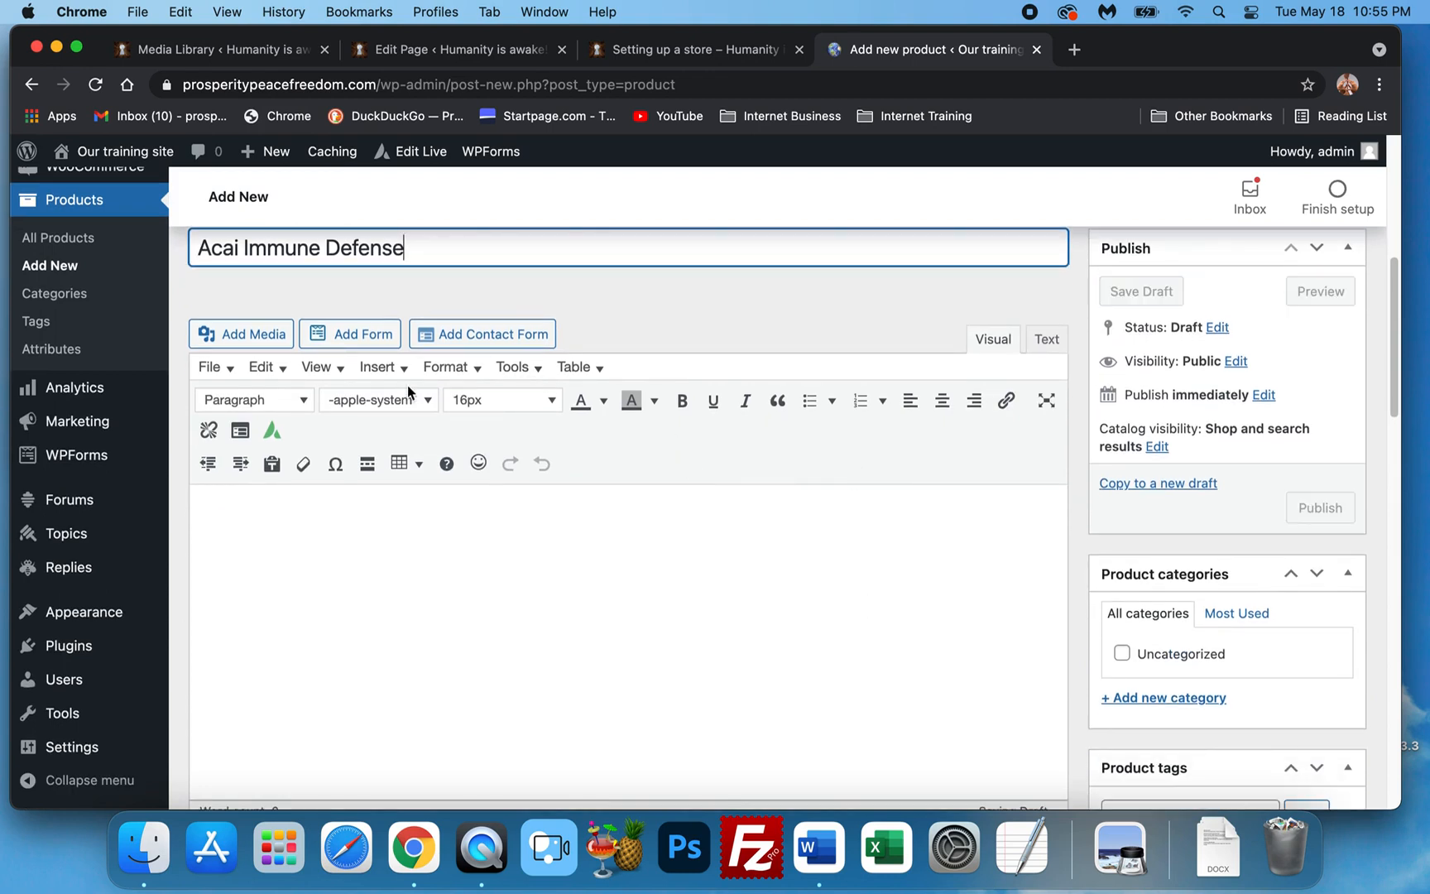
{"action": "scroll", "coordinate": [356, 543], "scroll_direction": "down", "scroll_amount": 1}
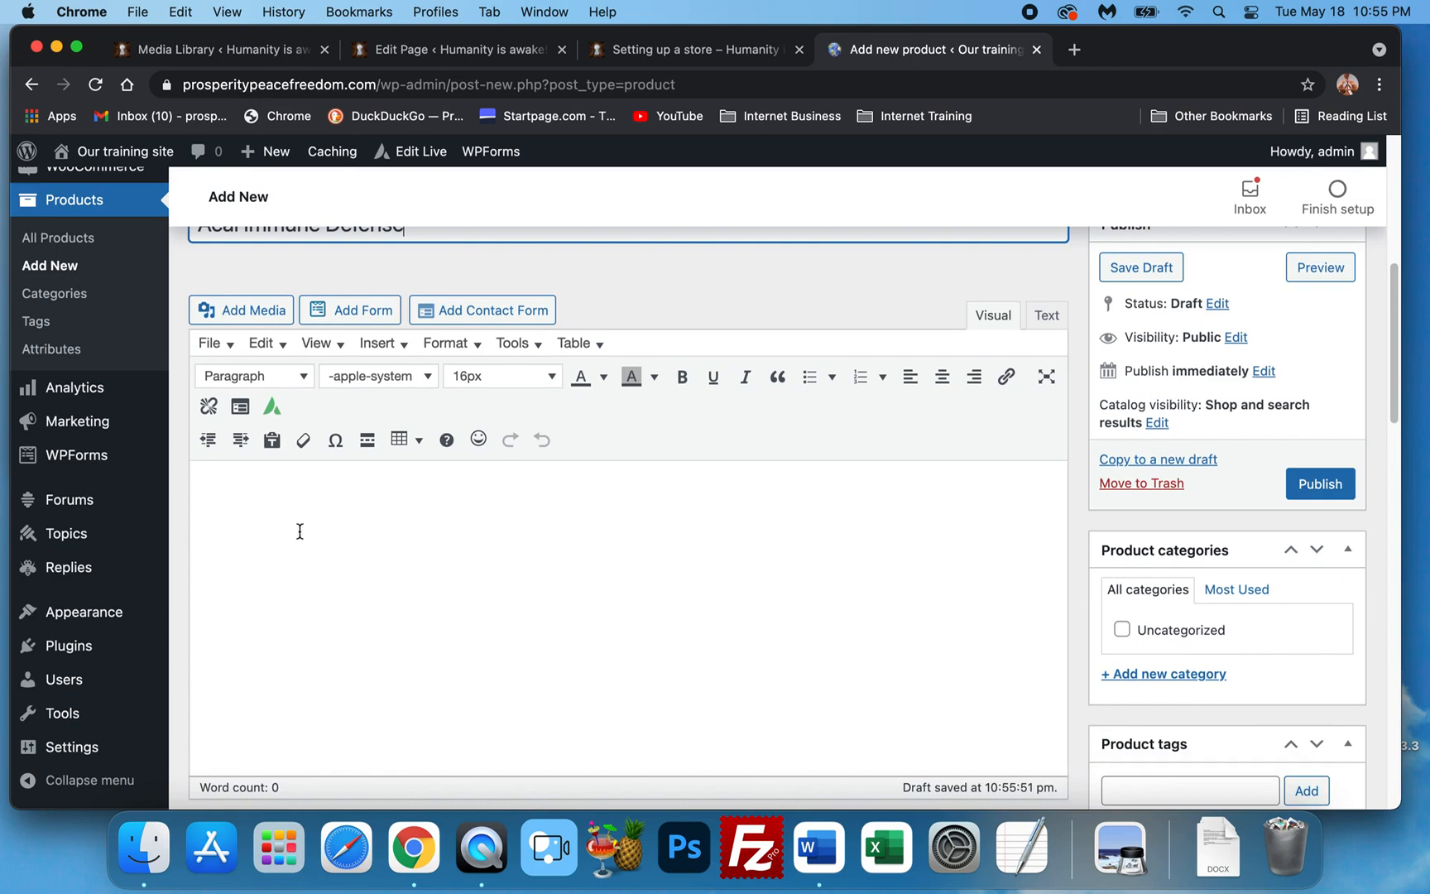
Write 'Nutrients and everything it does:' as the product description.
{"action": "left_click", "coordinate": [235, 515]}
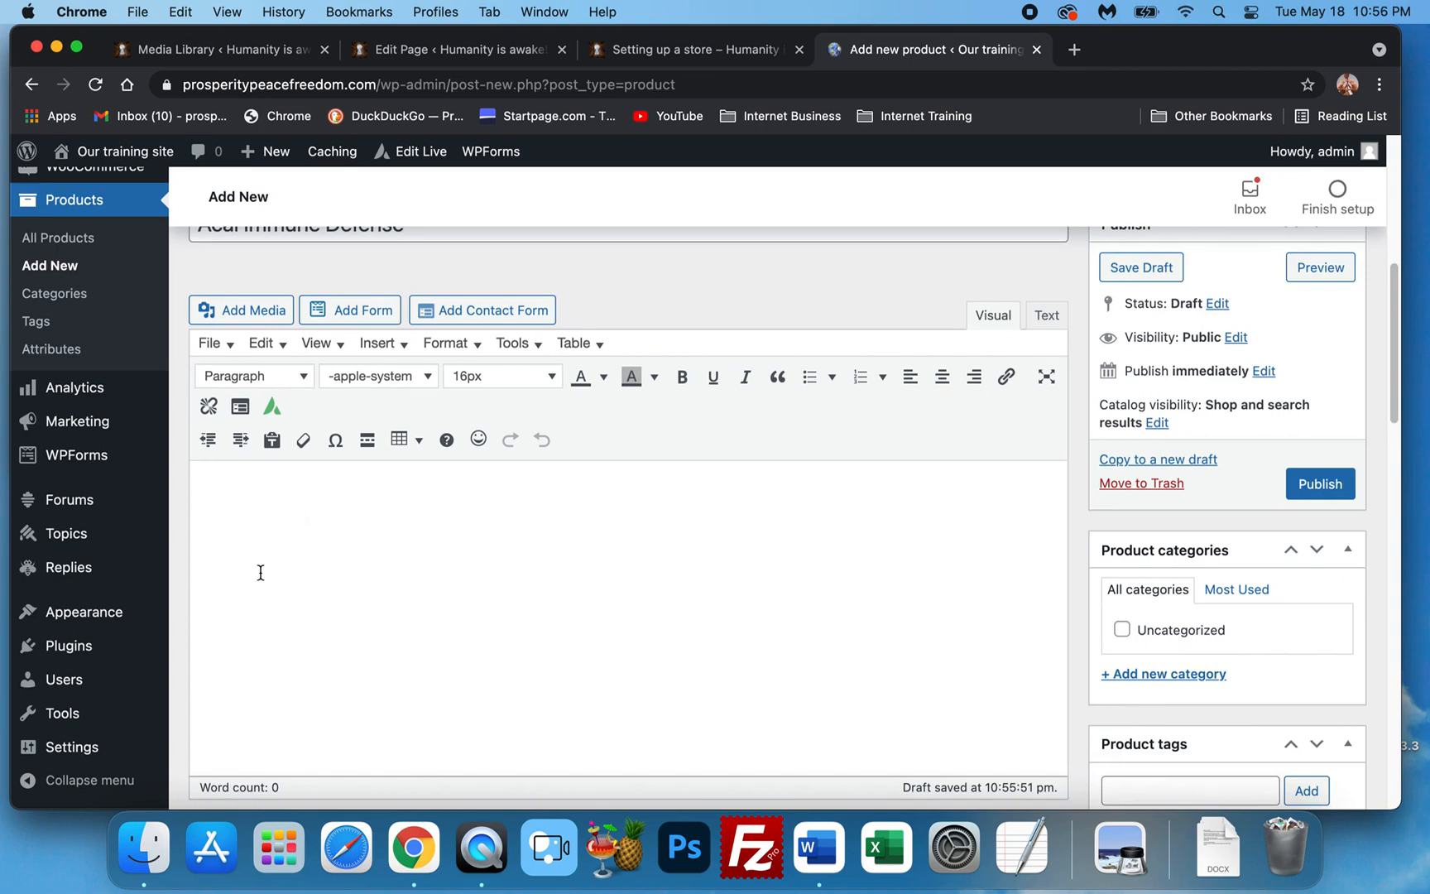
{"action": "type", "text": "Nutrients and "}
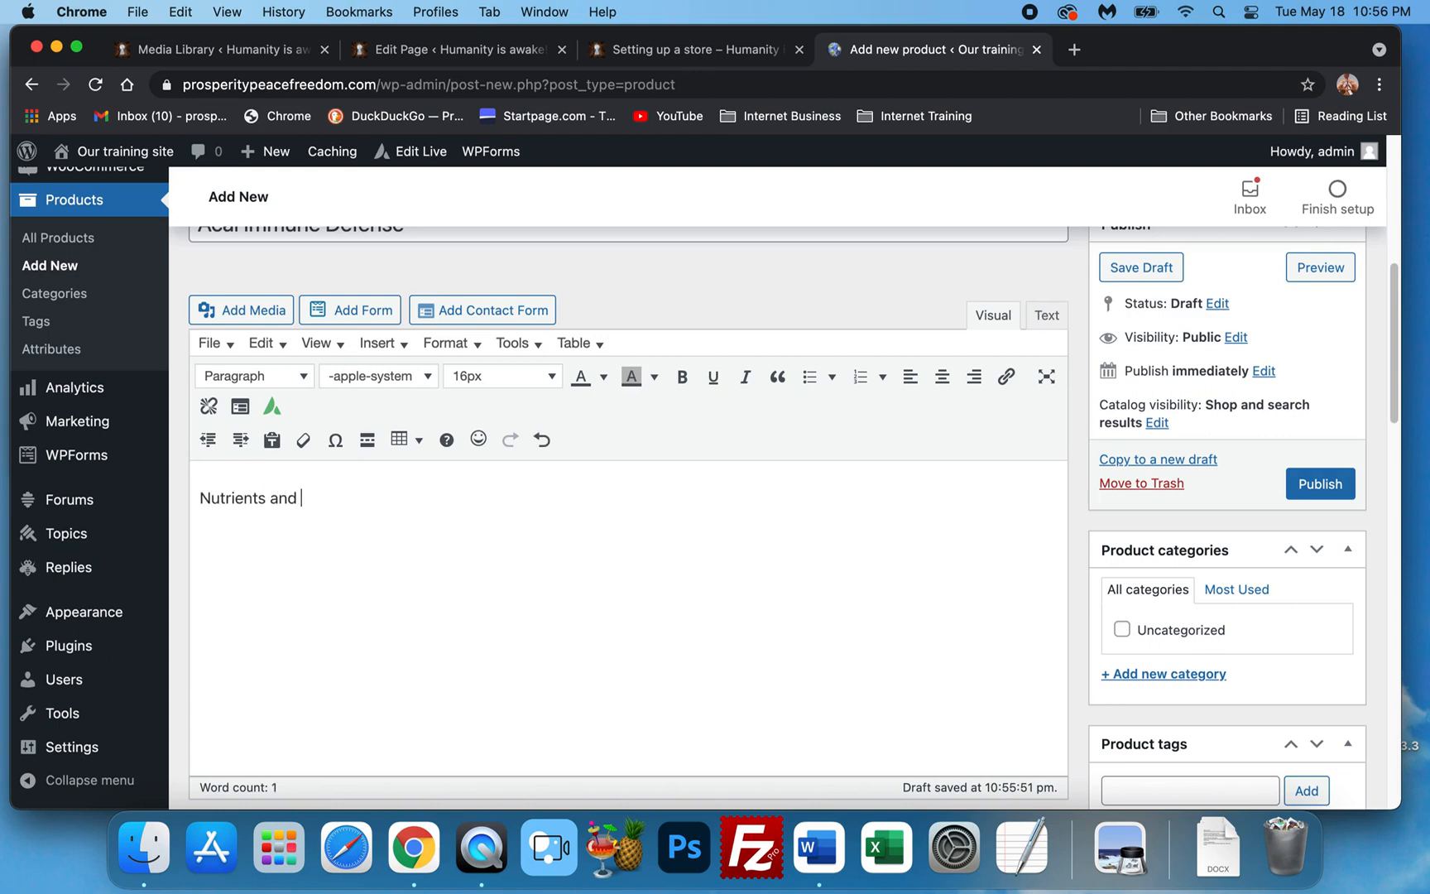
{"action": "type", "text": "everything it does:"}
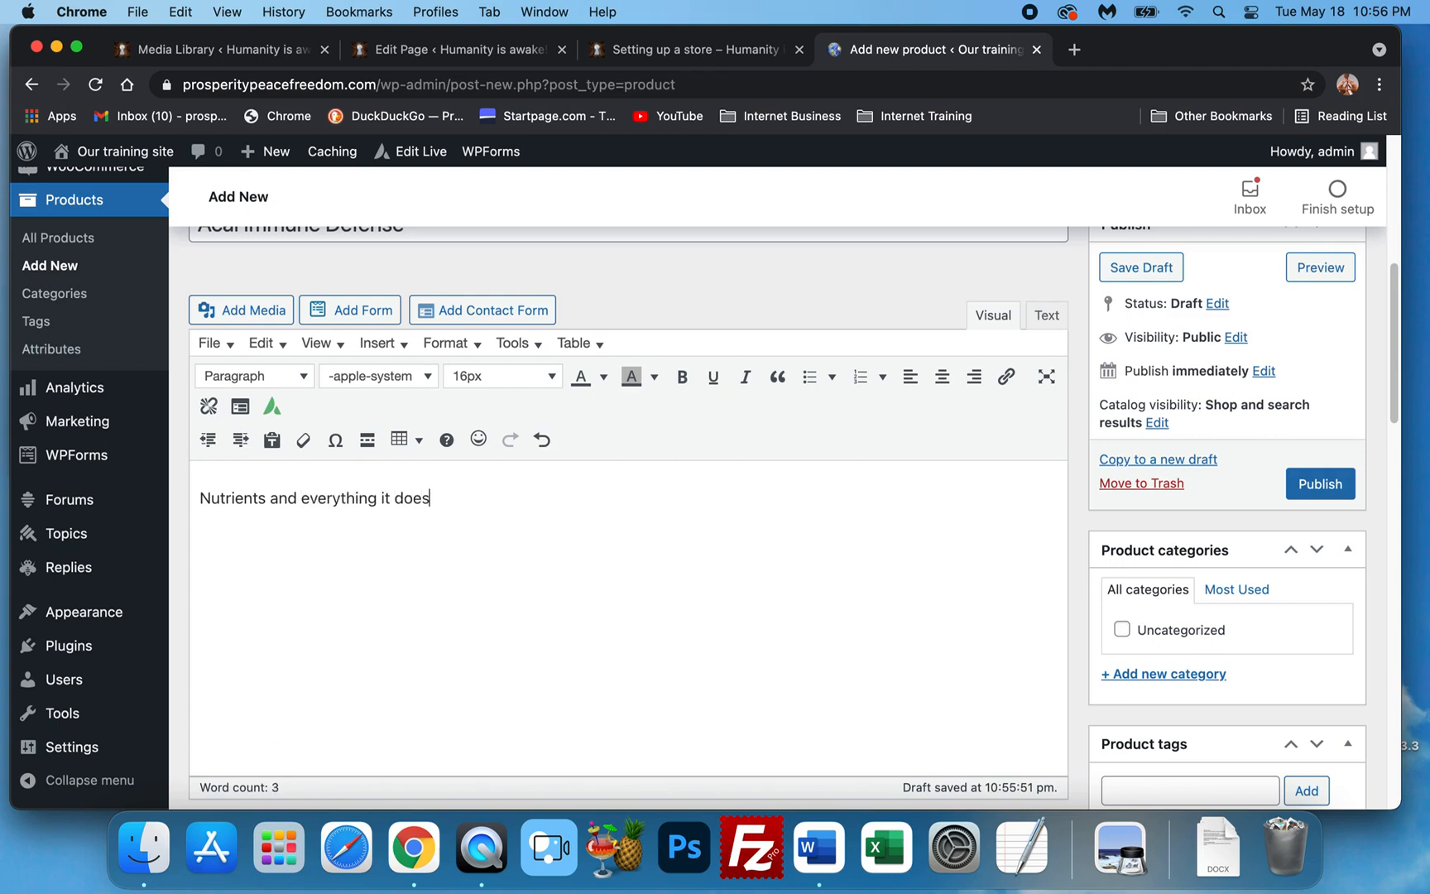
{"action": "scroll", "coordinate": [323, 569], "scroll_direction": "down", "scroll_amount": 4}
{"action": "scroll", "coordinate": [514, 355], "scroll_direction": "up", "scroll_amount": 4}
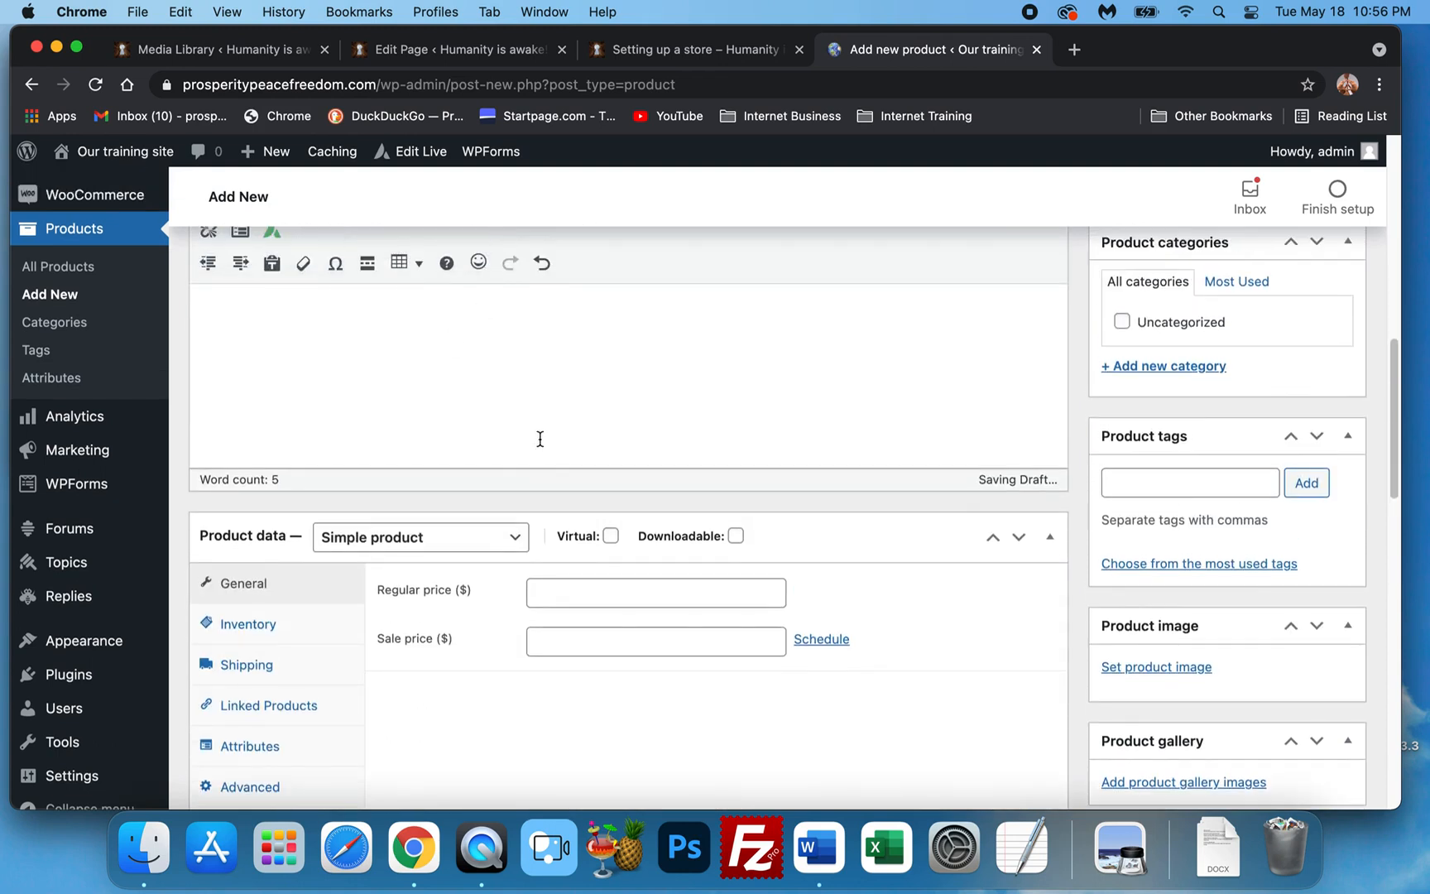
{"action": "scroll", "coordinate": [420, 427], "scroll_direction": "up", "scroll_amount": 5}
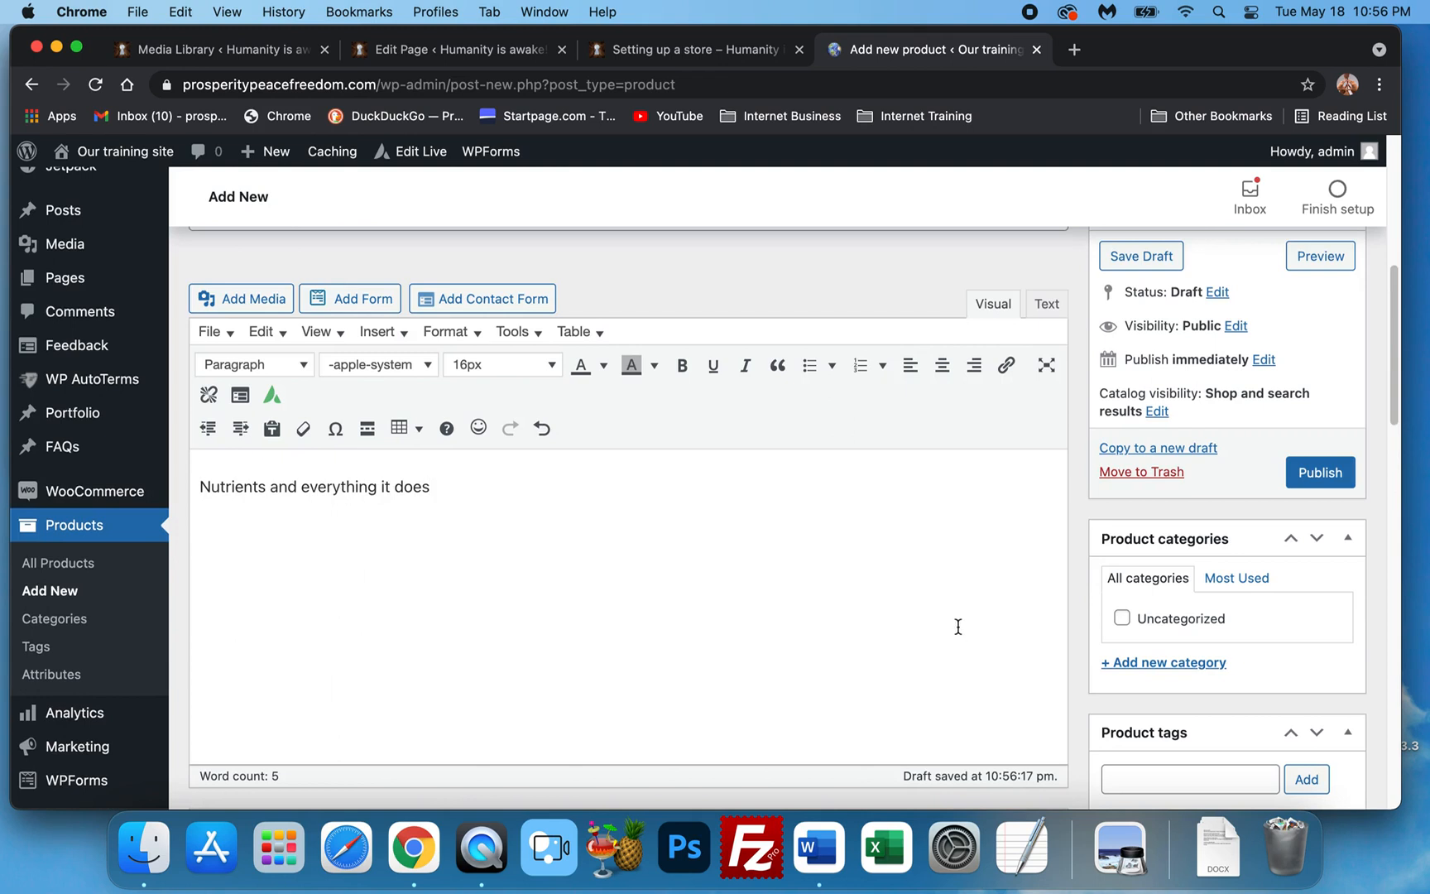
{"action": "scroll", "coordinate": [1174, 607], "scroll_direction": "down", "scroll_amount": 2}
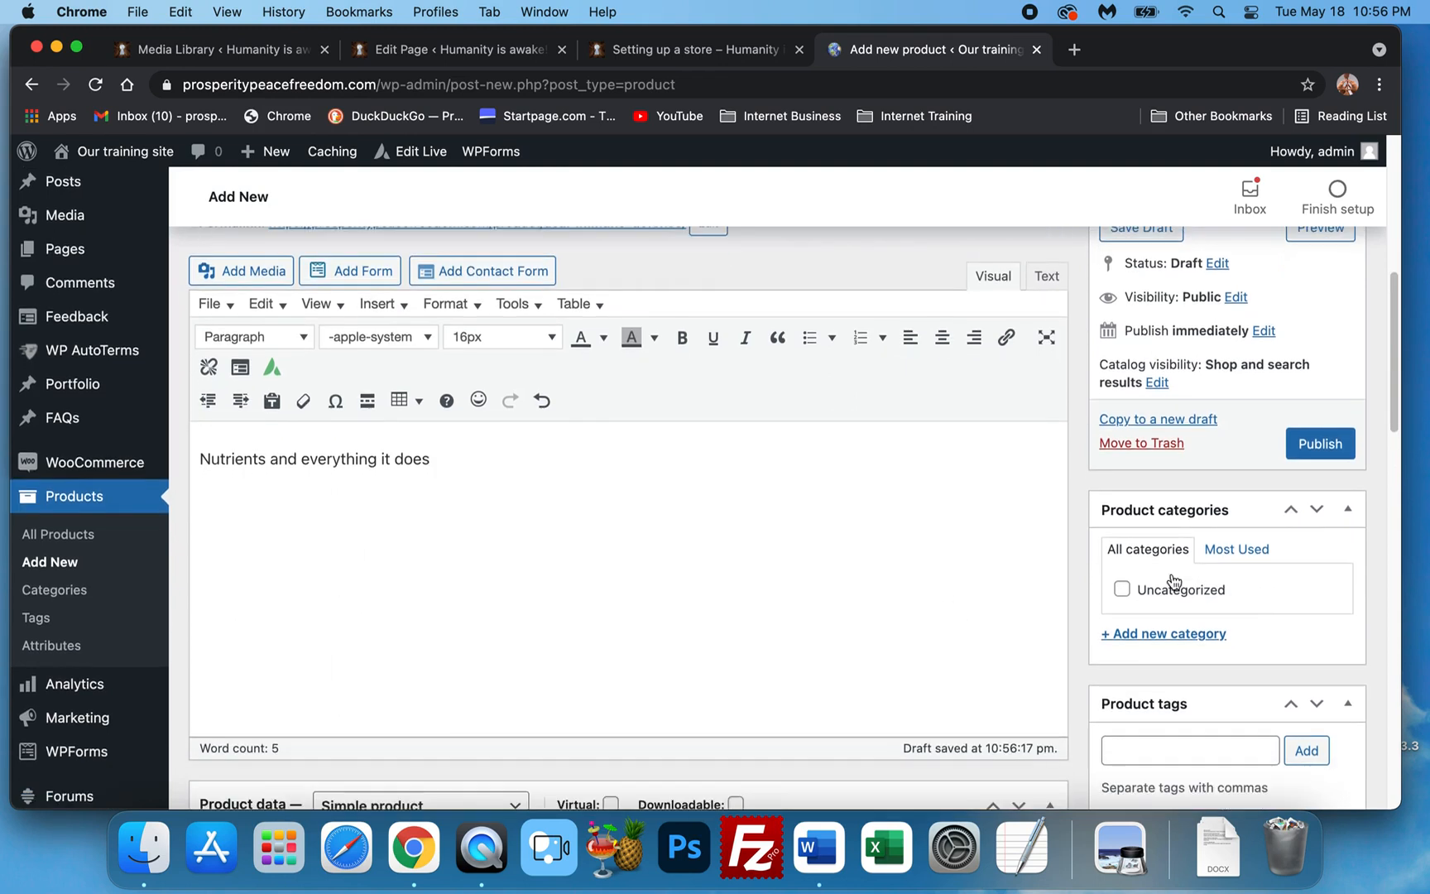
Tick the Uncategorized box in the Product categories list.
{"action": "left_click", "coordinate": [1119, 590]}
{"action": "left_click_drag", "start_coordinate": [1176, 591], "coordinate": [1255, 618]}
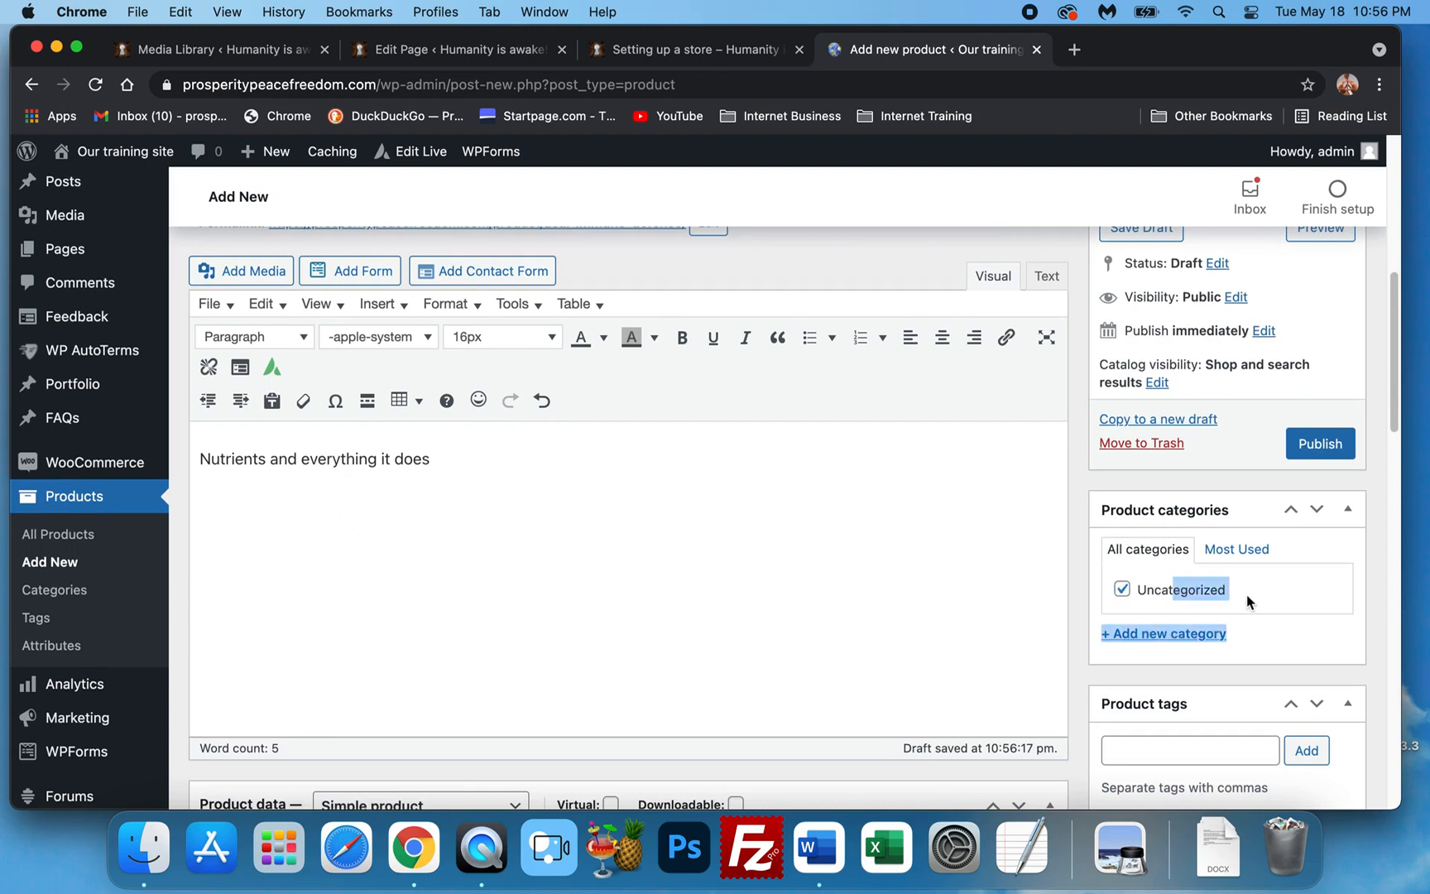
{"action": "left_click", "coordinate": [1247, 597]}
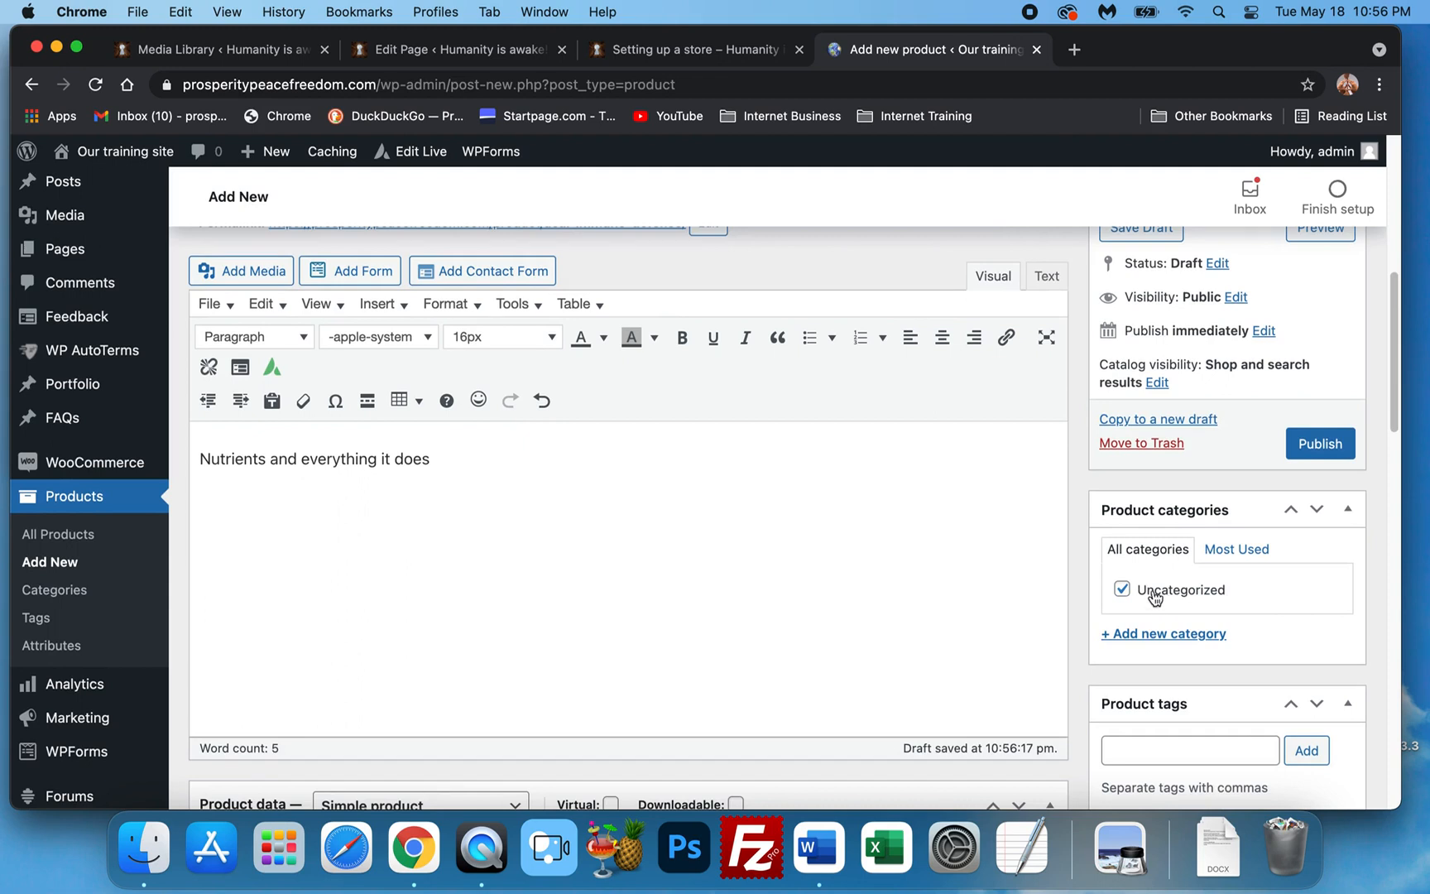
{"action": "scroll", "coordinate": [1154, 595], "scroll_direction": "down", "scroll_amount": 2}
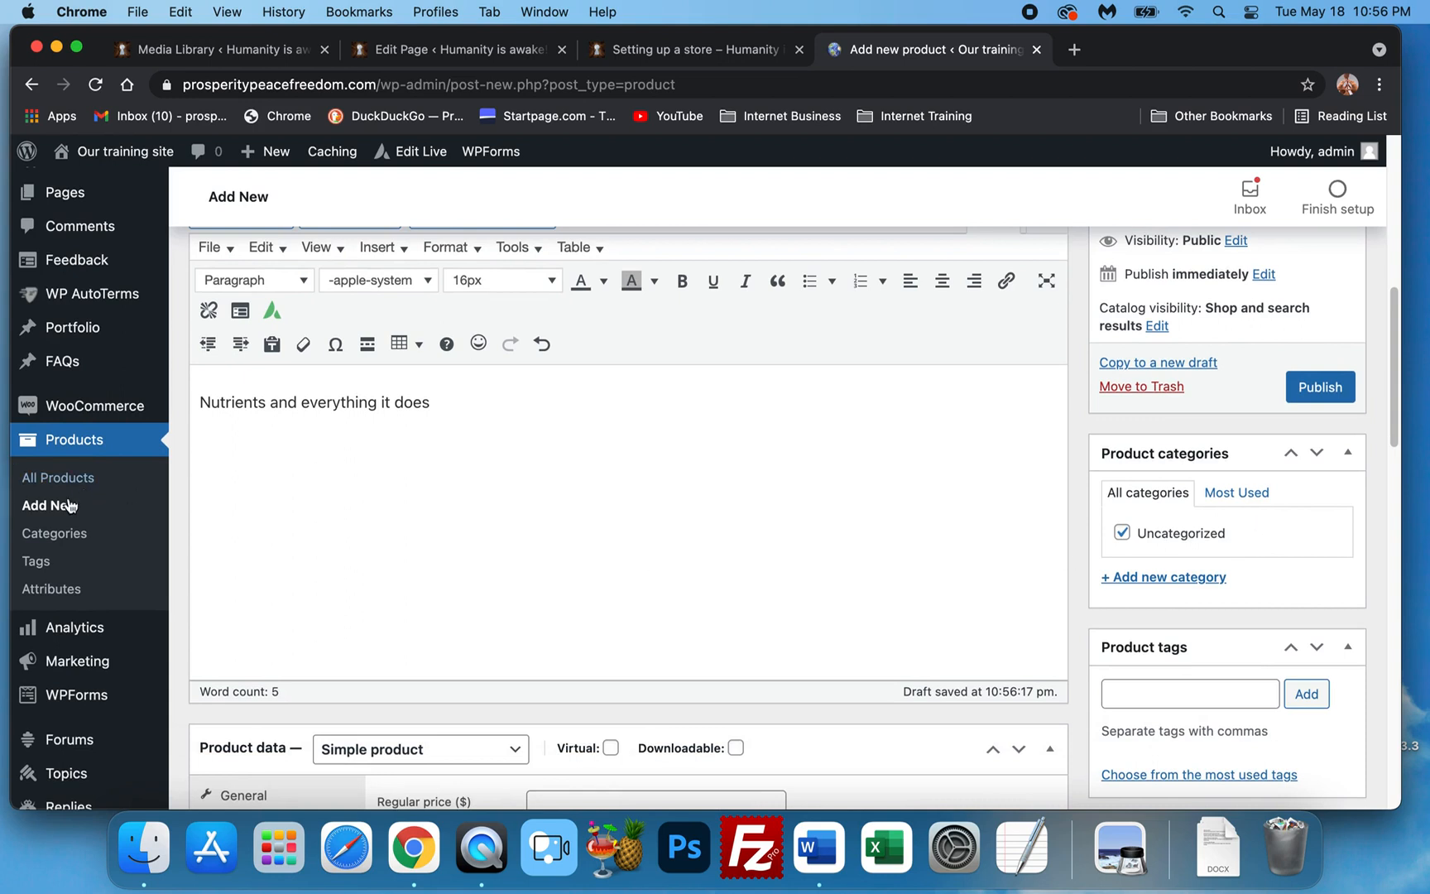
{"action": "right_click", "coordinate": [56, 538]}
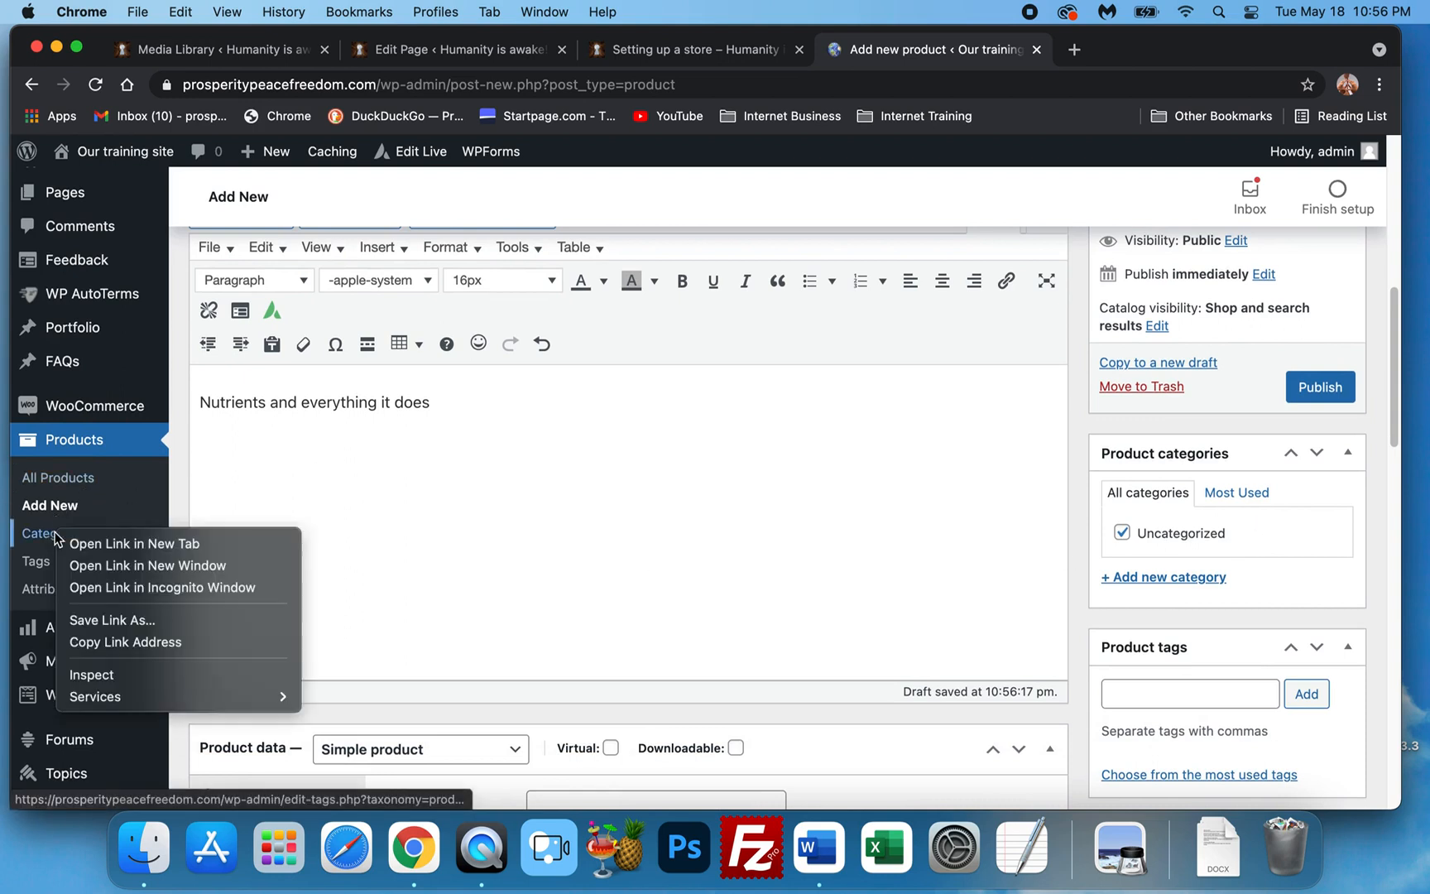
Open Products > Categories in a new tab and edit the Uncategorized category.
{"action": "left_click", "coordinate": [127, 543]}
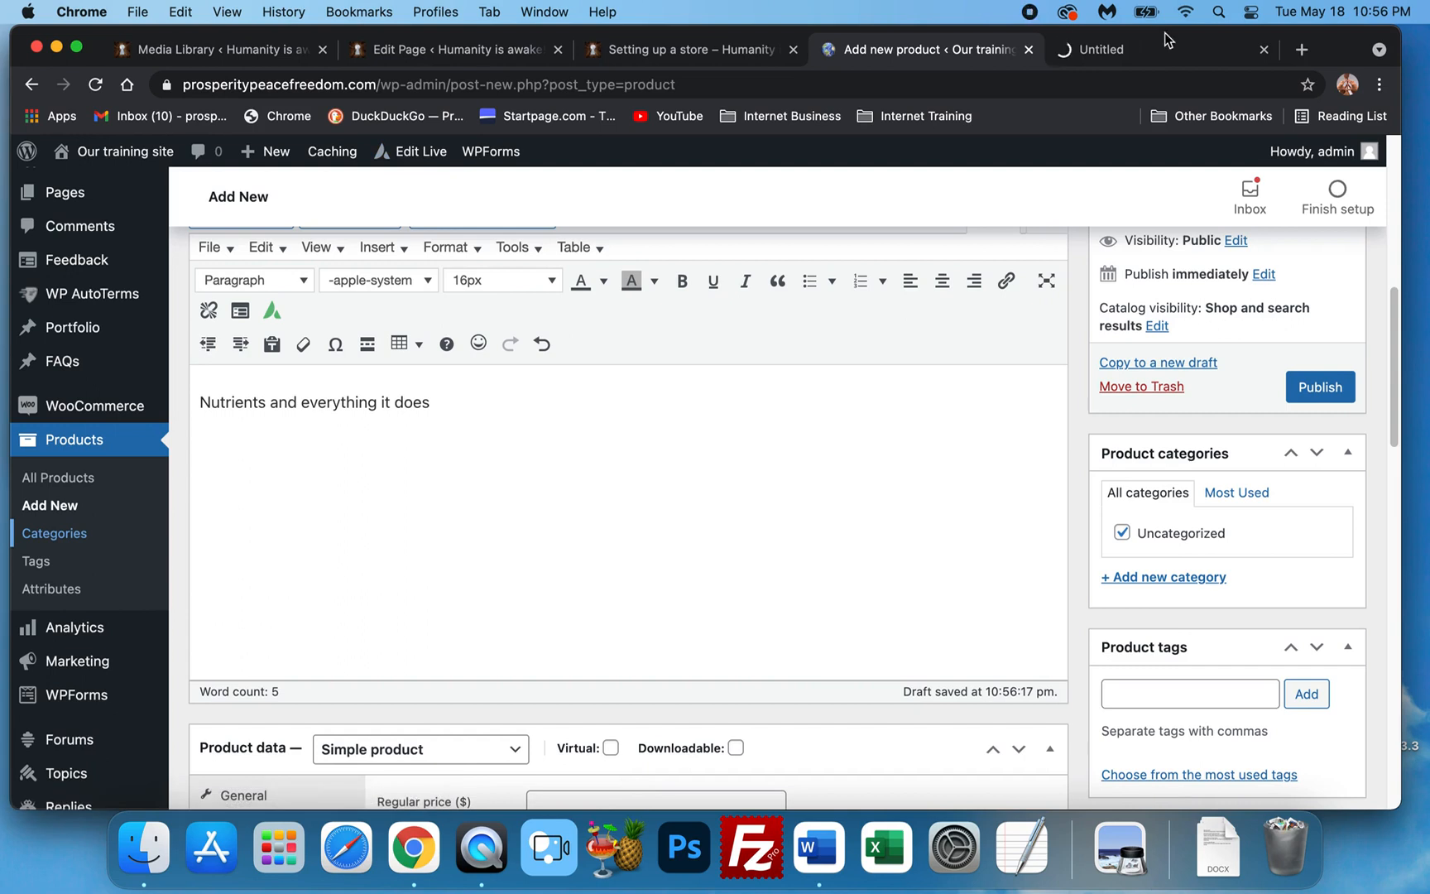
{"action": "left_click", "coordinate": [1166, 48]}
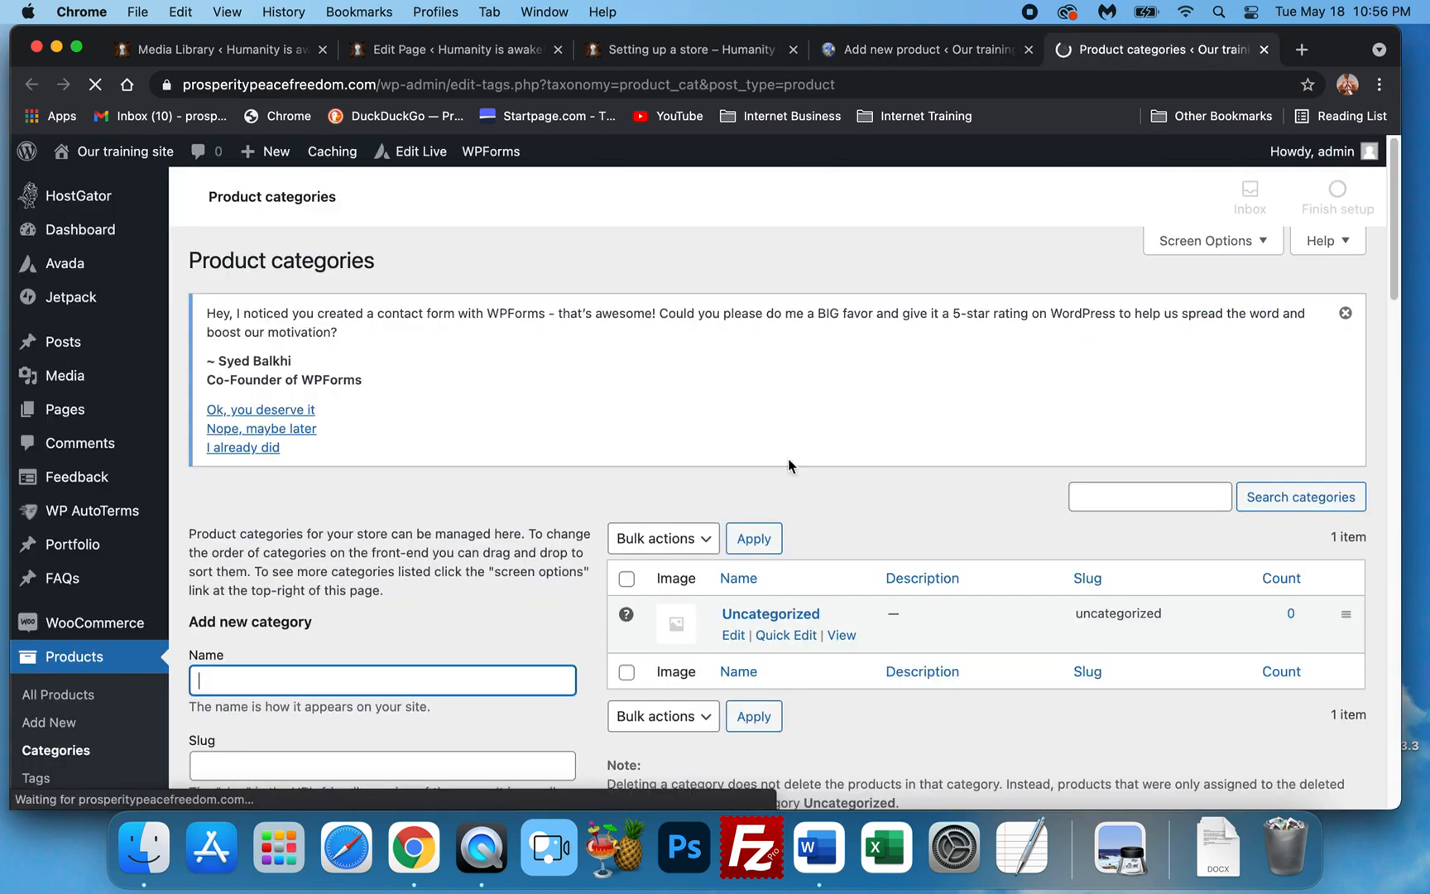
{"action": "scroll", "coordinate": [726, 632], "scroll_direction": "down", "scroll_amount": 1}
{"action": "left_click", "coordinate": [732, 614]}
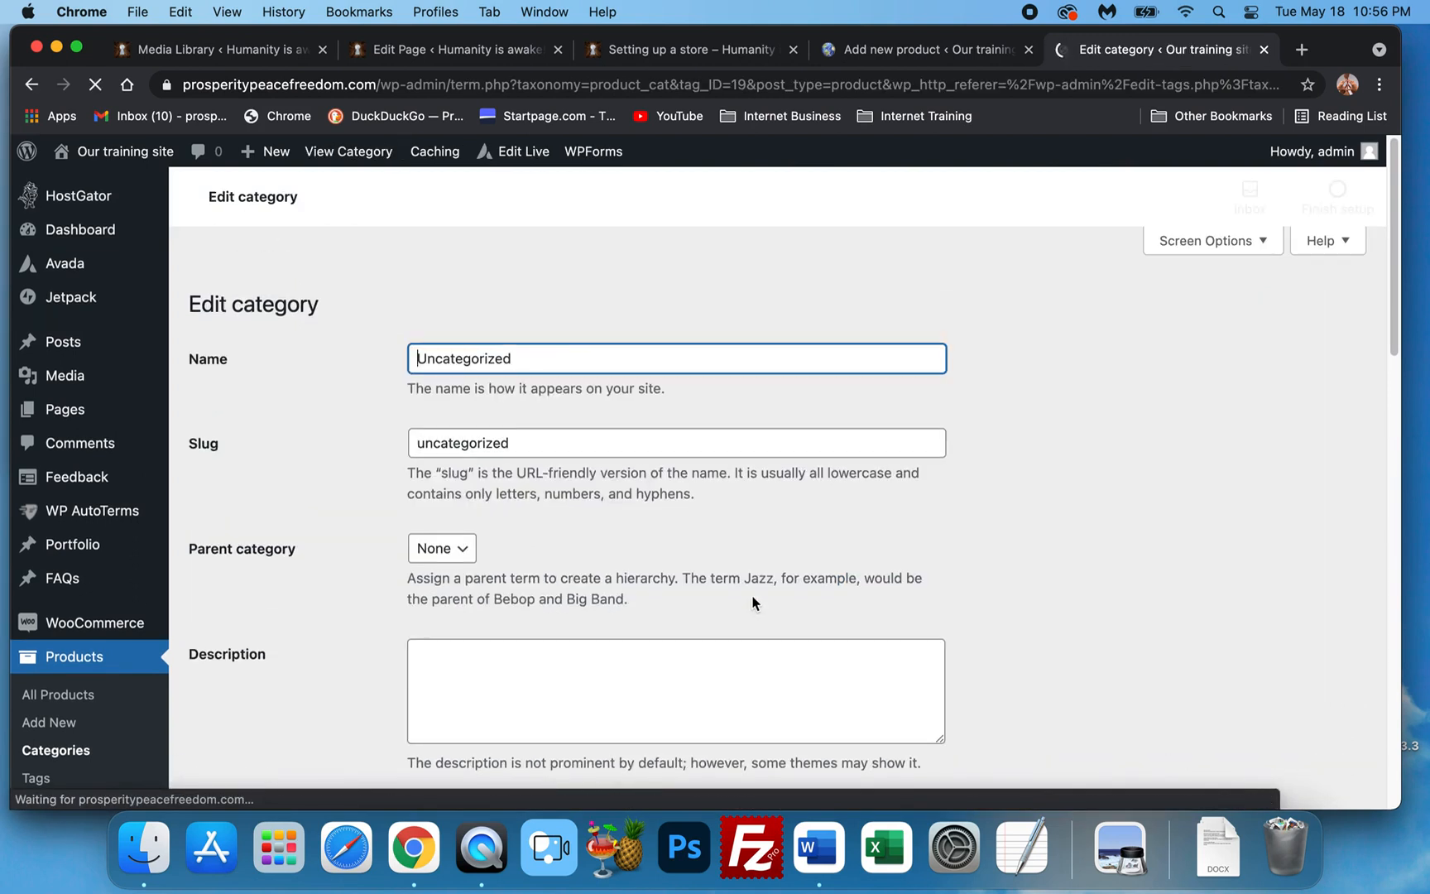
{"action": "scroll", "coordinate": [558, 571], "scroll_direction": "down", "scroll_amount": 3}
Change the category name and slug to Superfruit and submit the update.
{"action": "double_click", "coordinate": [509, 593]}
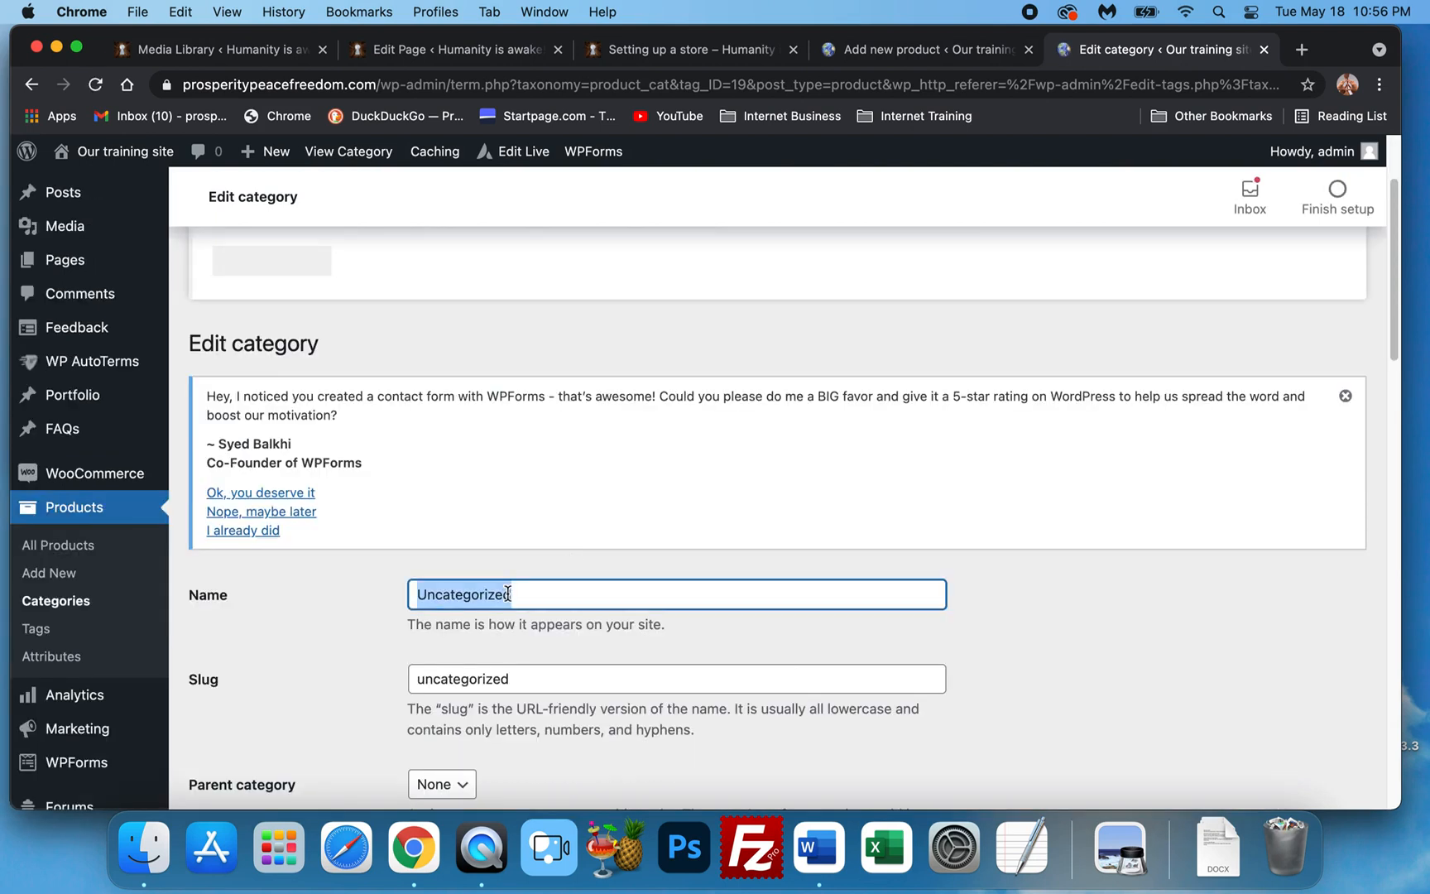
{"action": "type", "text": "Superfruit"}
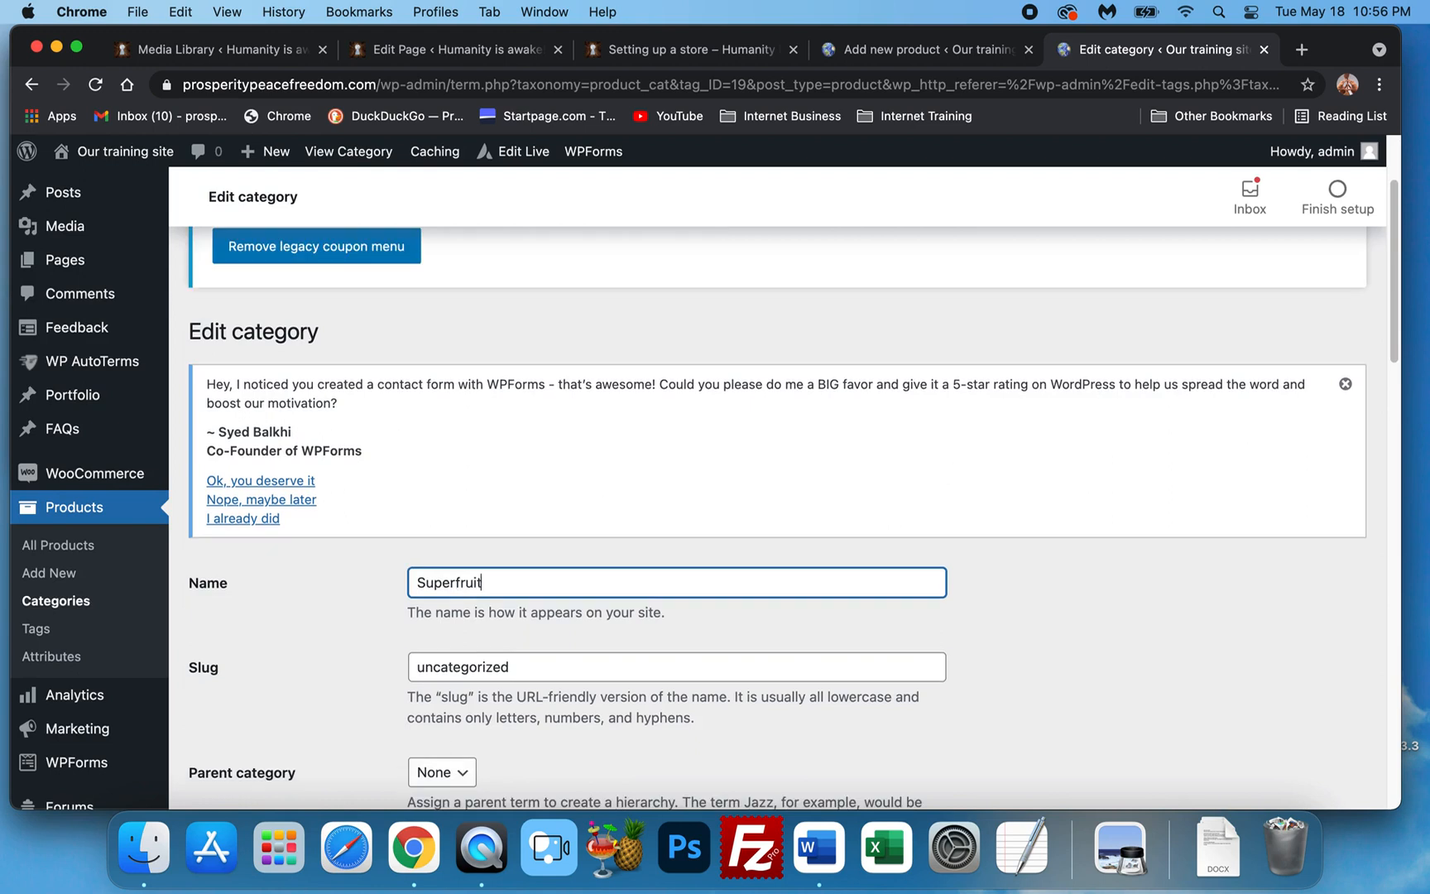
{"action": "key", "text": "Tab"}
{"action": "type", "text": "Superfruit"}
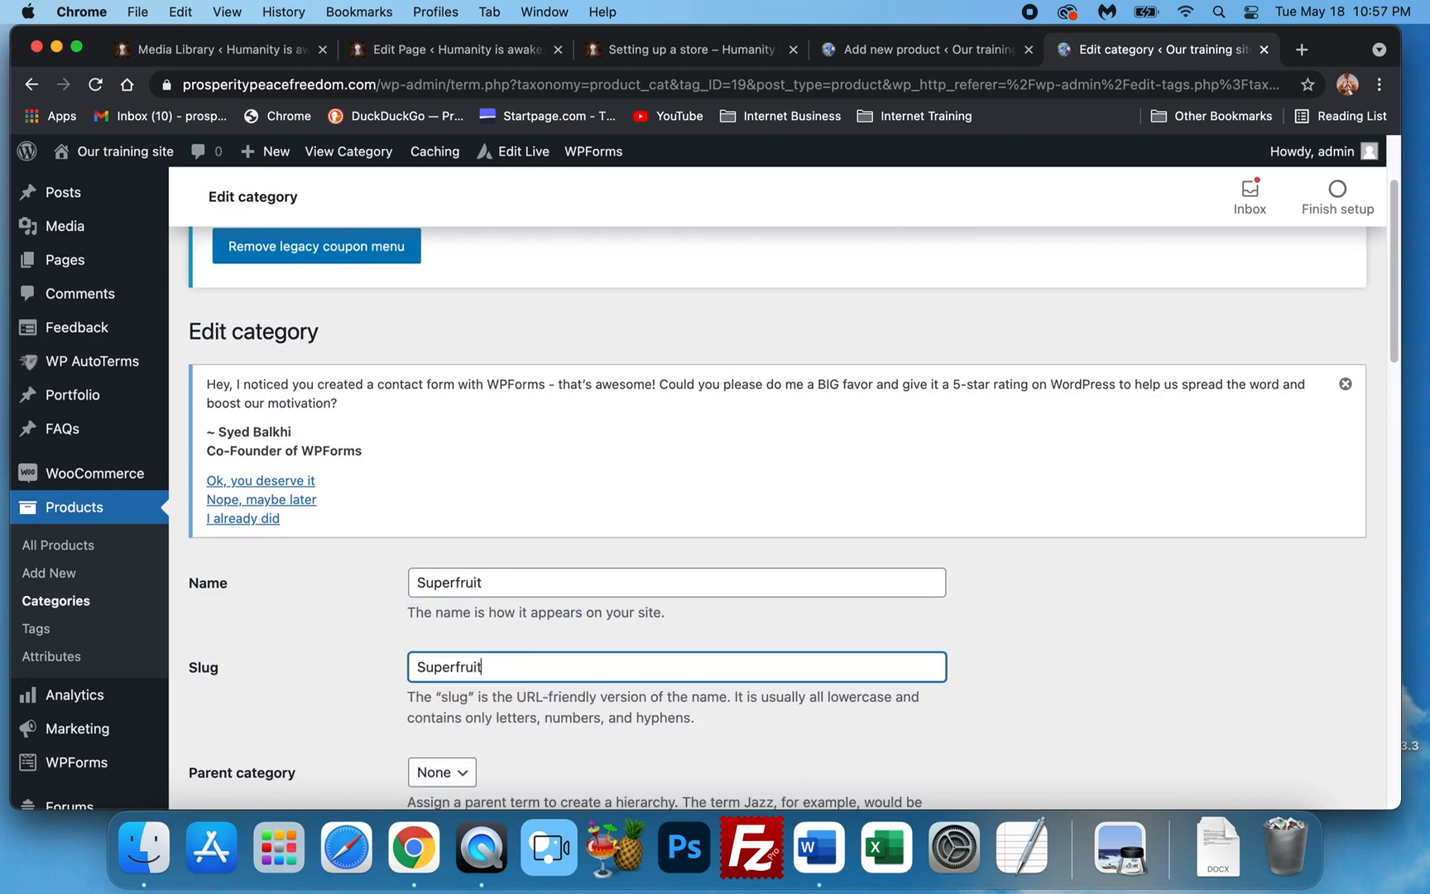
{"action": "scroll", "coordinate": [325, 590], "scroll_direction": "down", "scroll_amount": 5}
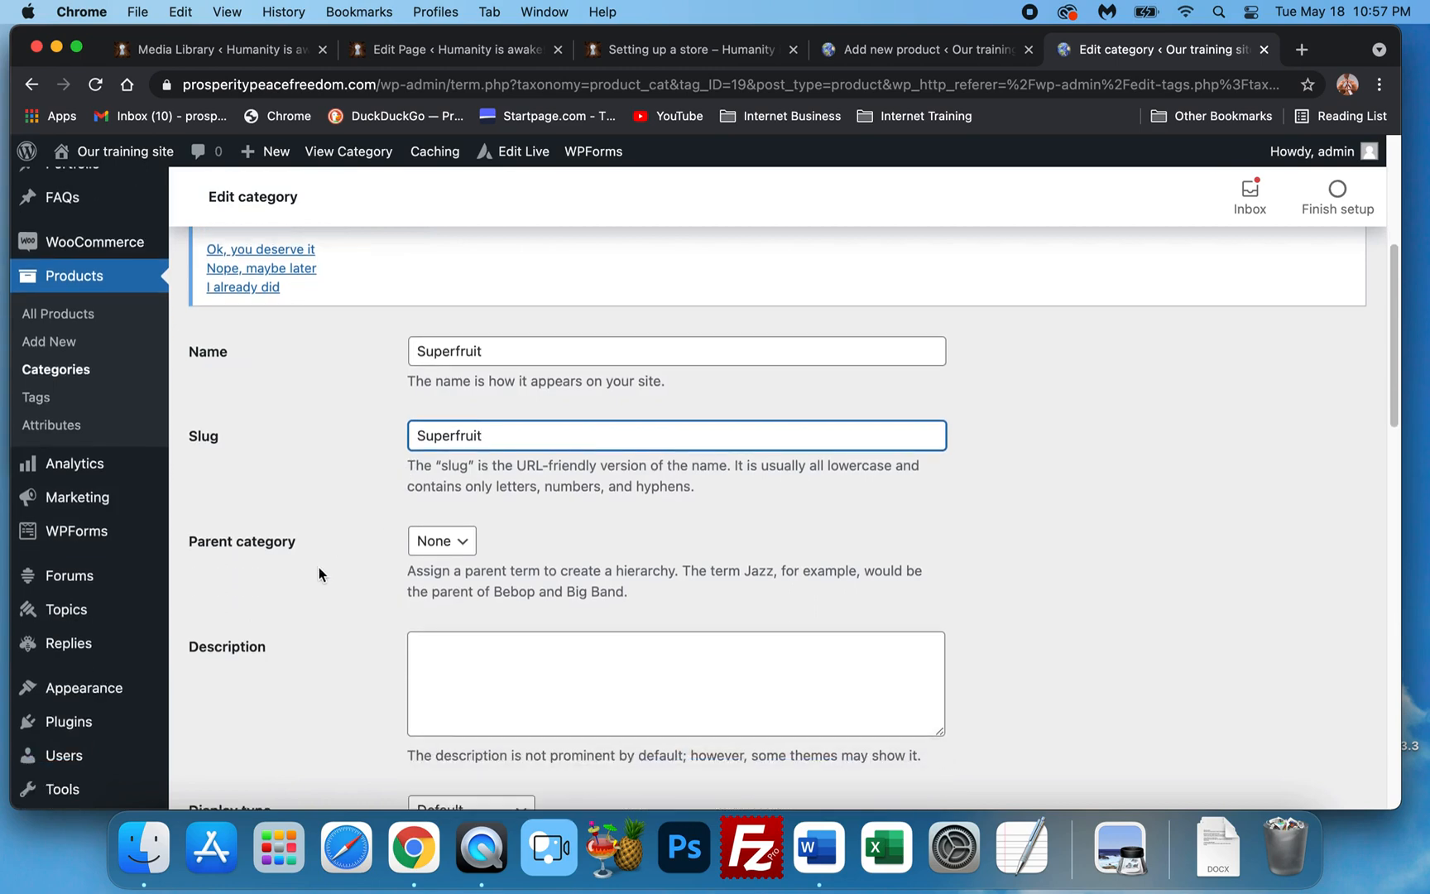
{"action": "scroll", "coordinate": [325, 590], "scroll_direction": "down", "scroll_amount": 10}
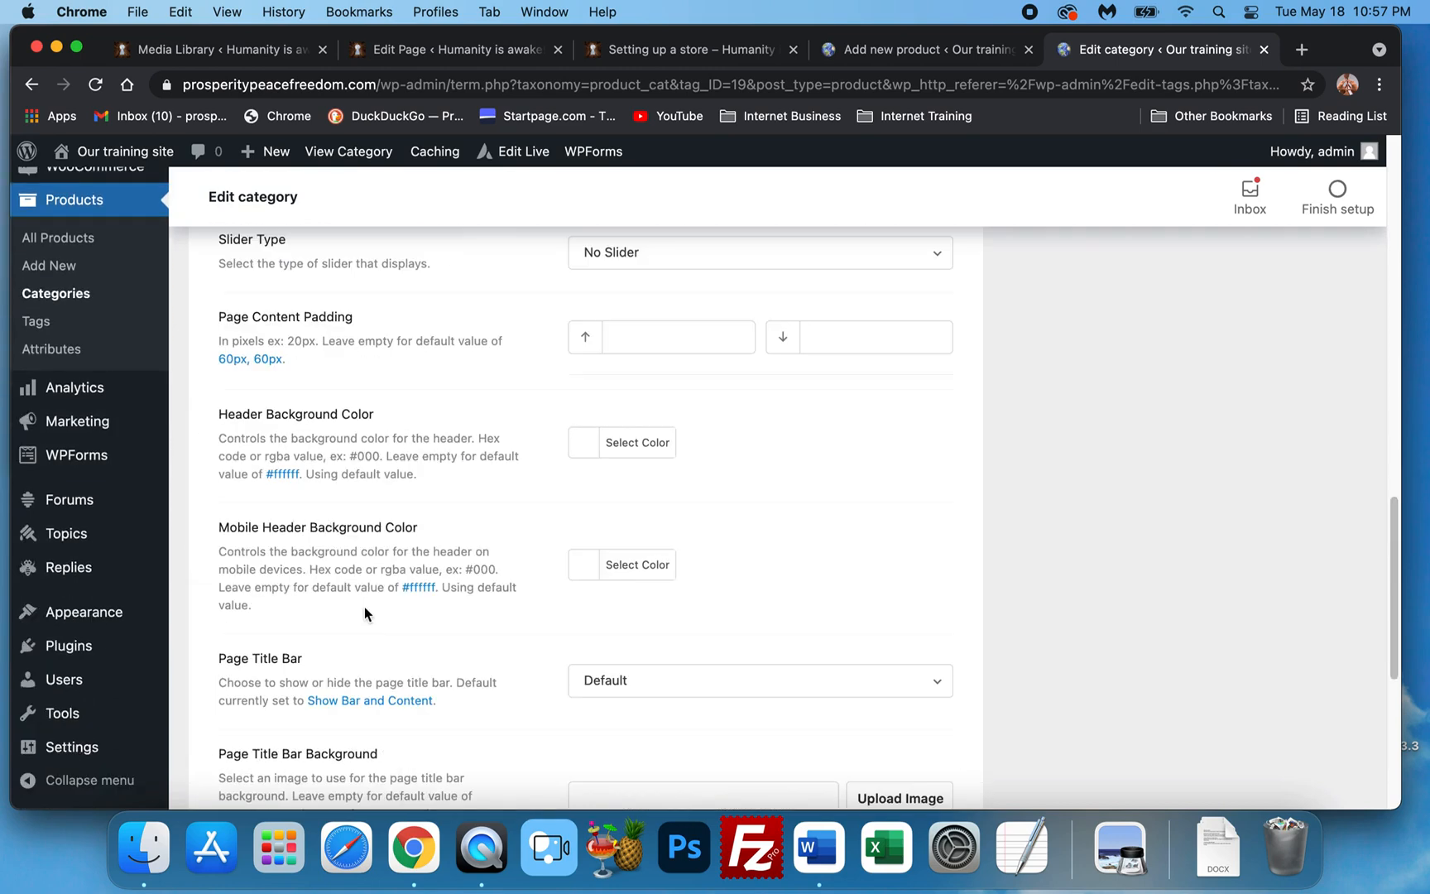
{"action": "scroll", "coordinate": [364, 606], "scroll_direction": "up", "scroll_amount": 8}
{"action": "scroll", "coordinate": [800, 596], "scroll_direction": "up", "scroll_amount": 10}
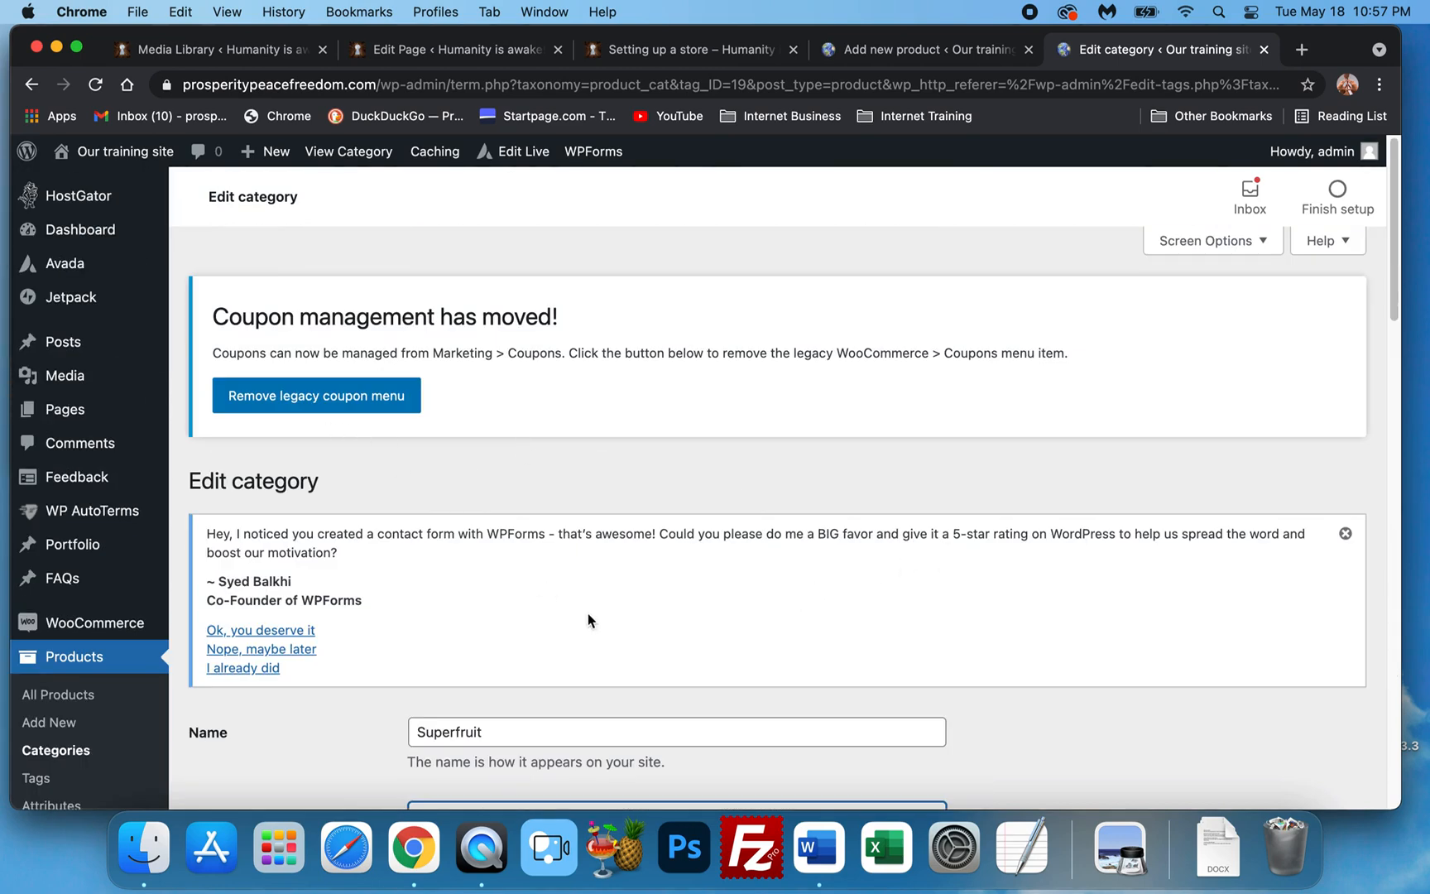
{"action": "scroll", "coordinate": [358, 557], "scroll_direction": "down", "scroll_amount": 12}
{"action": "scroll", "coordinate": [381, 455], "scroll_direction": "up", "scroll_amount": 1}
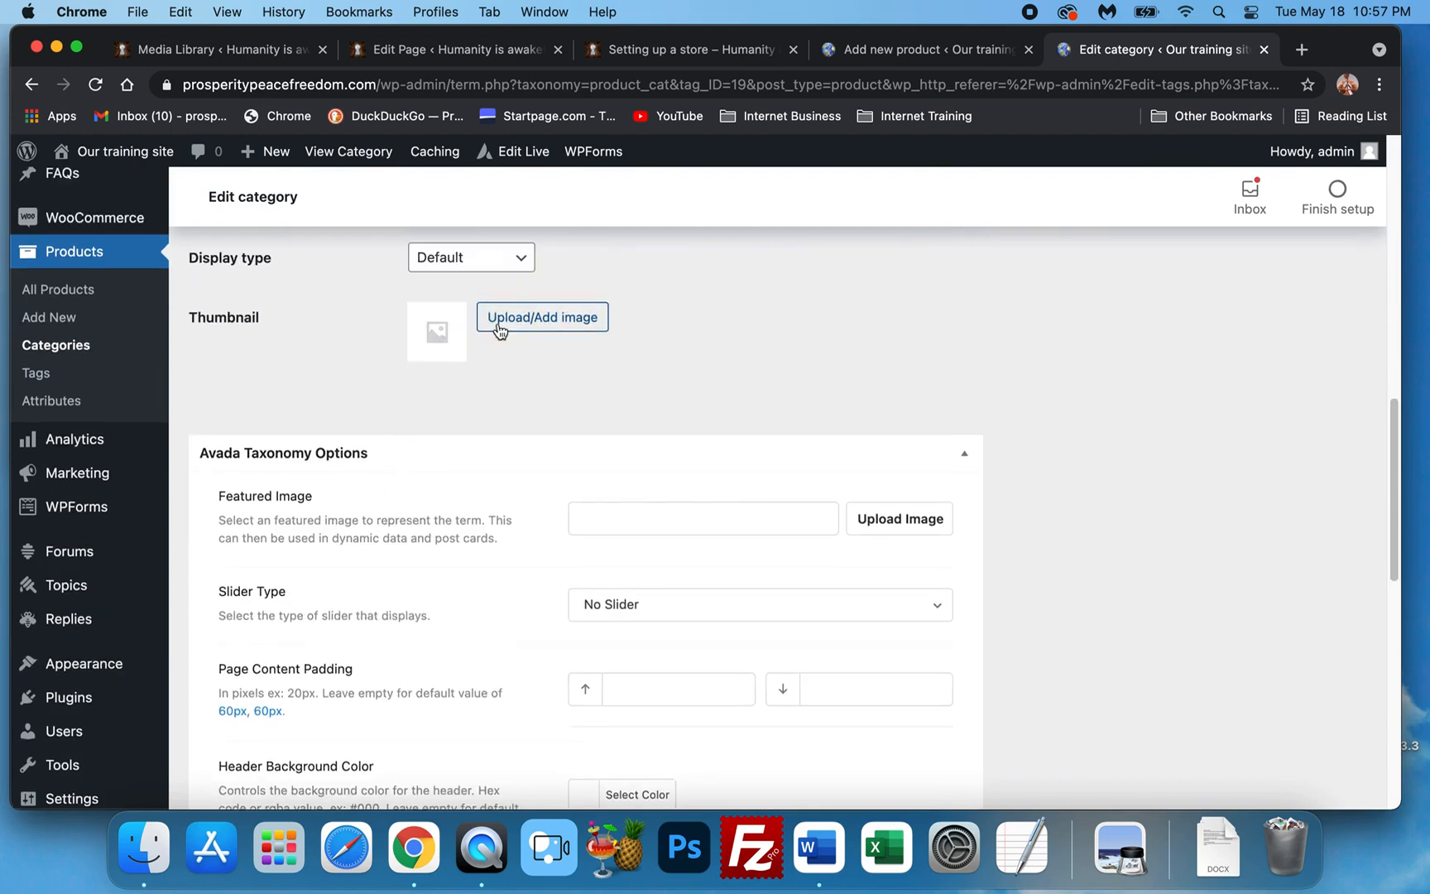
{"action": "scroll", "coordinate": [696, 517], "scroll_direction": "down", "scroll_amount": 3}
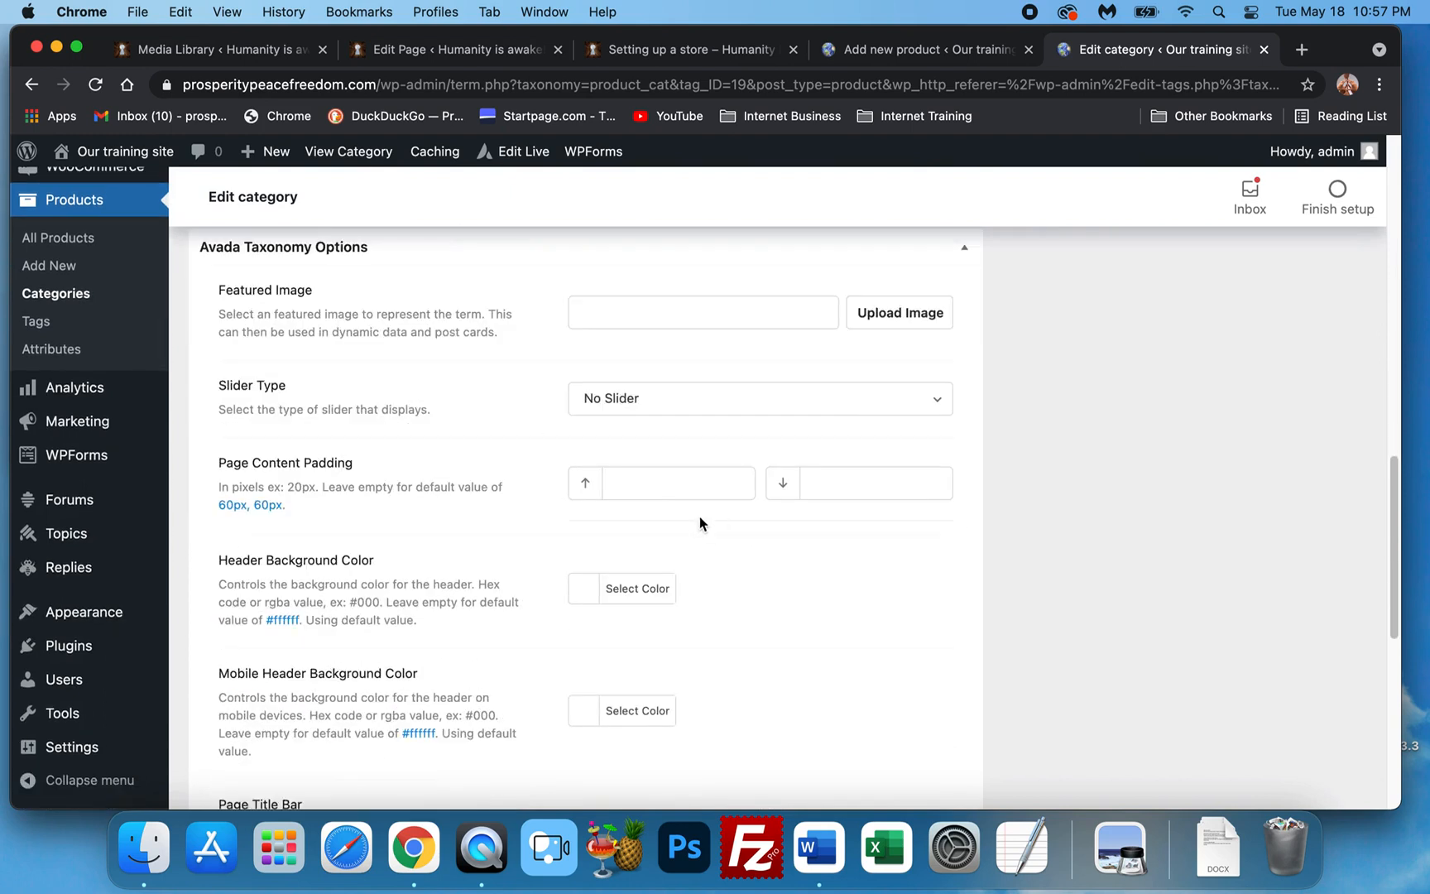
{"action": "scroll", "coordinate": [543, 475], "scroll_direction": "down", "scroll_amount": 4}
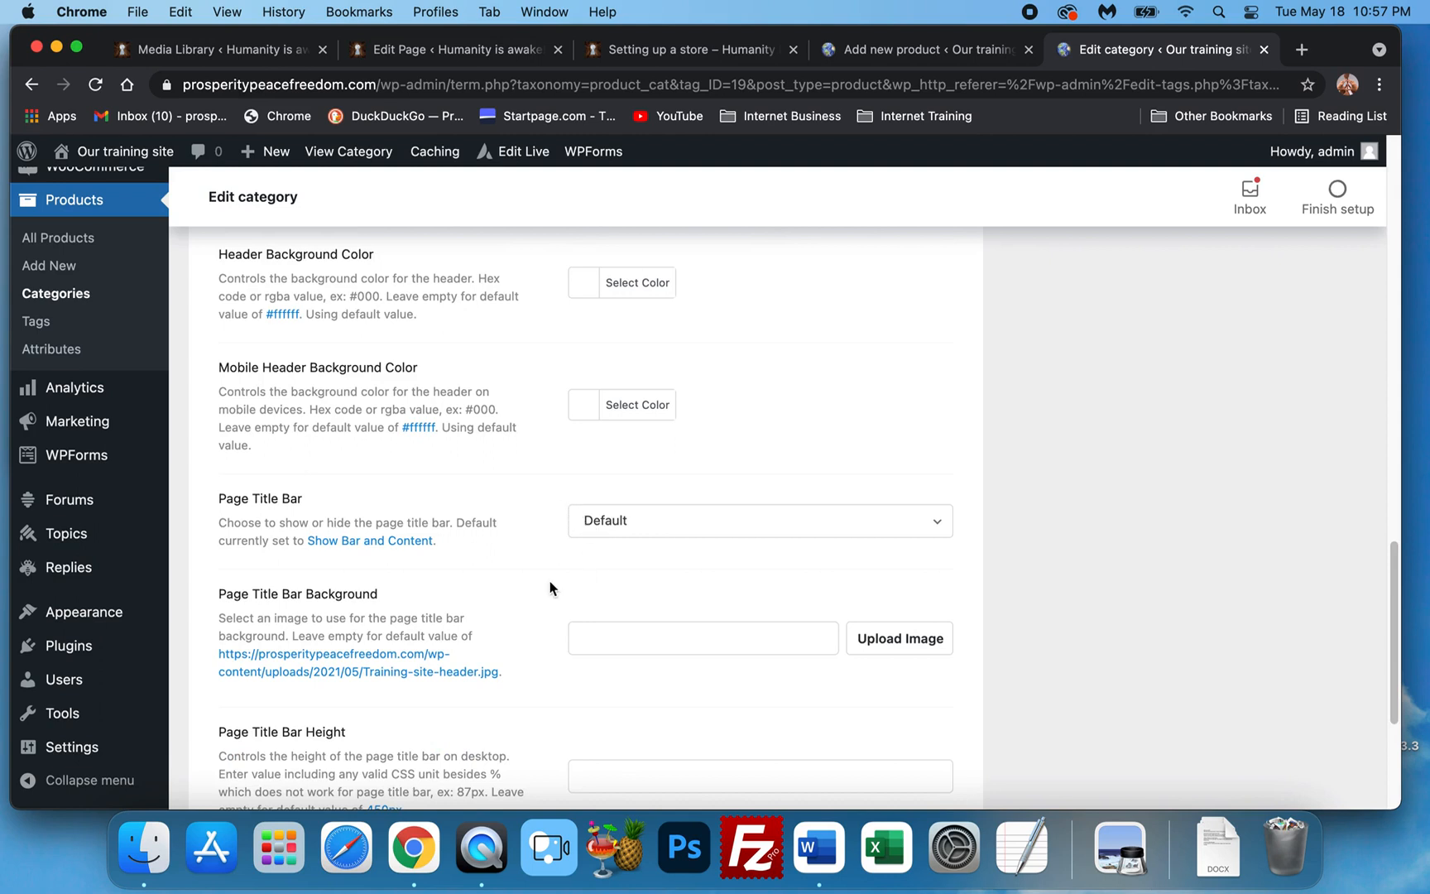
{"action": "scroll", "coordinate": [719, 549], "scroll_direction": "down", "scroll_amount": 4}
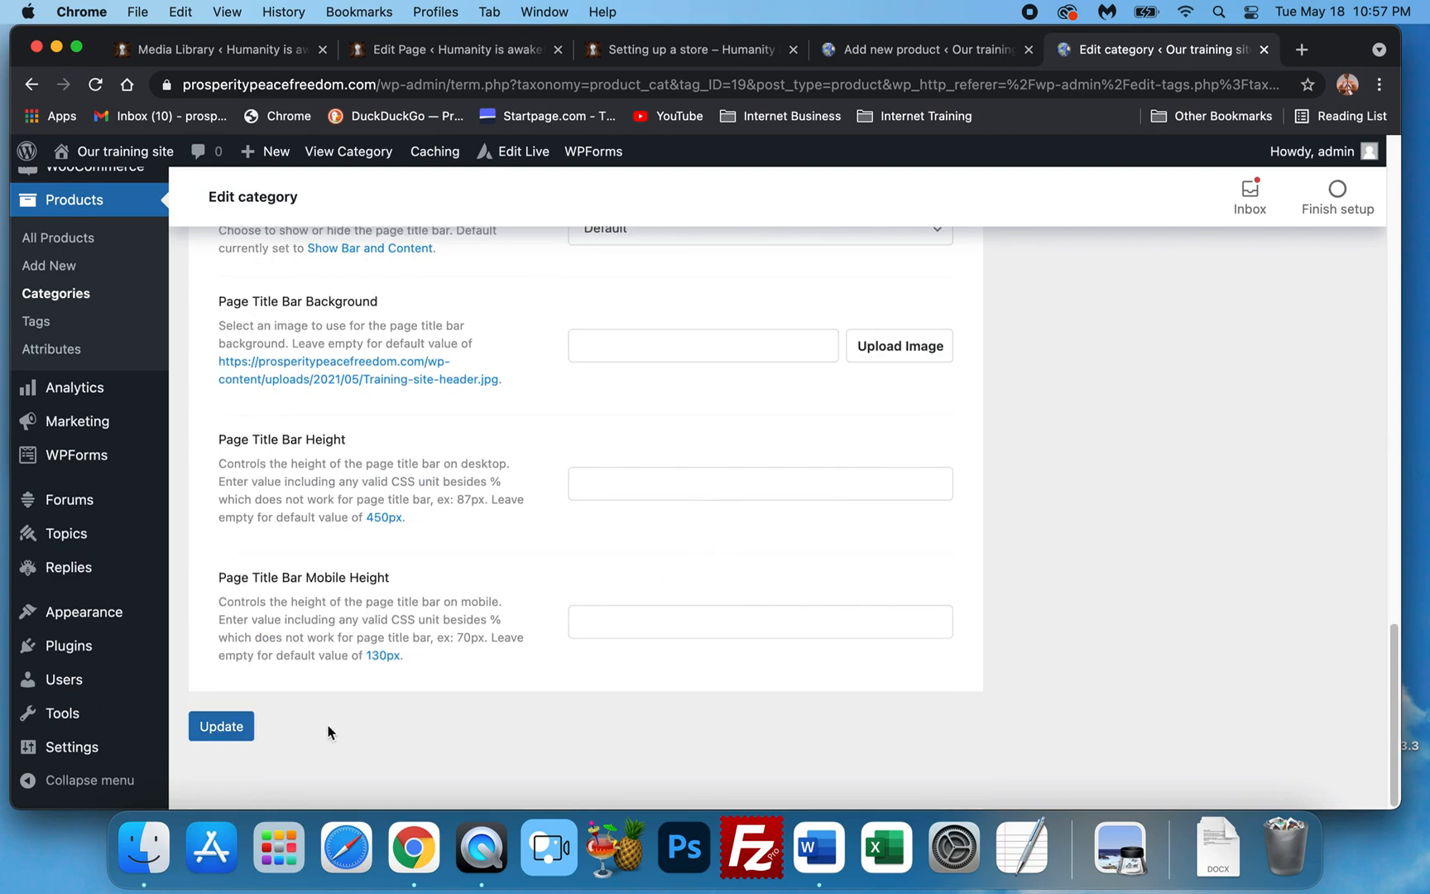
{"action": "left_click", "coordinate": [222, 735]}
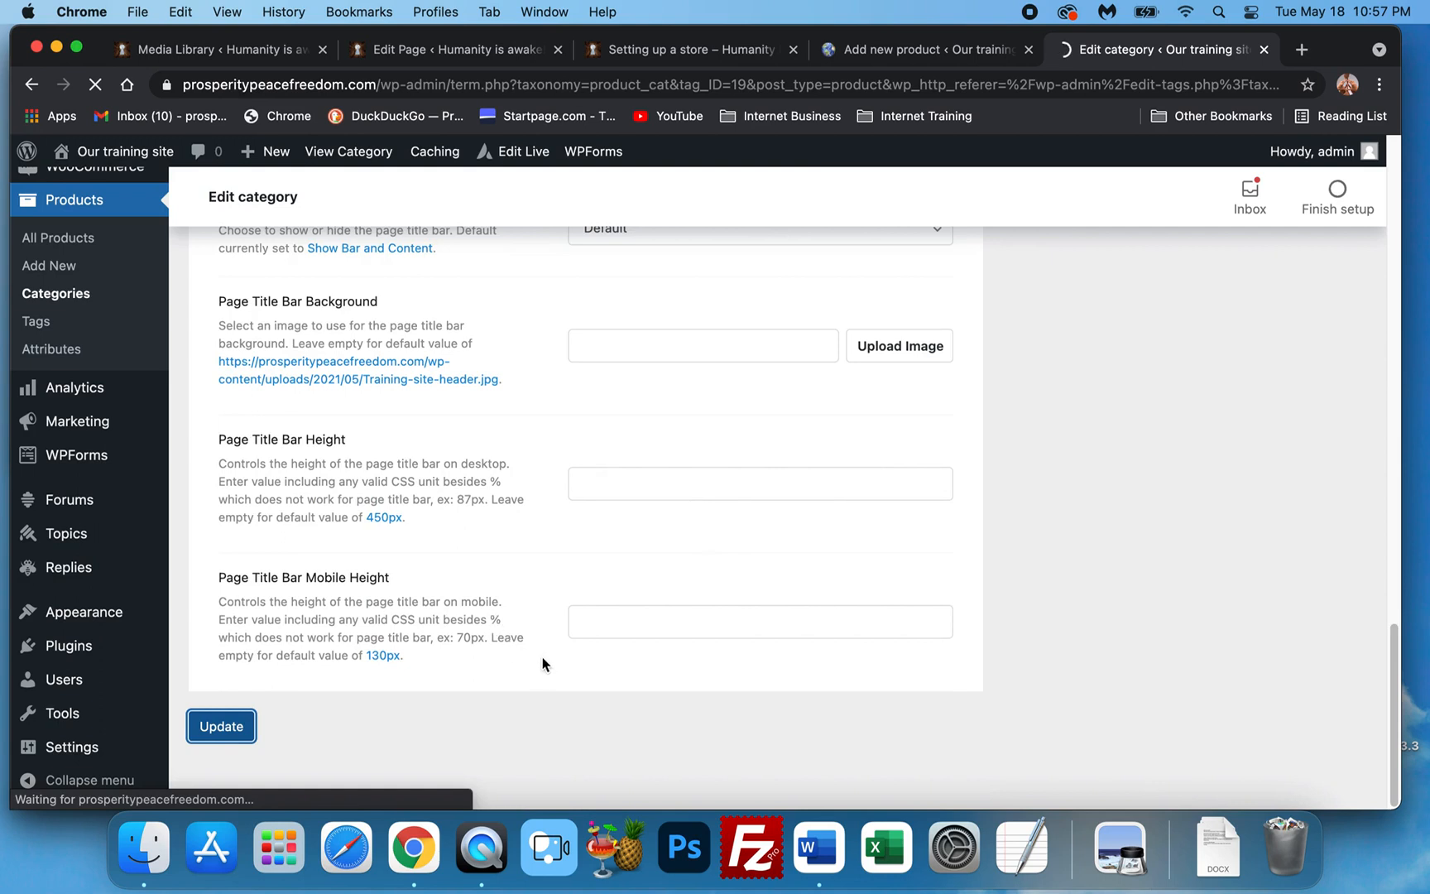
Return to the product categories list to check for Superfruit.
{"action": "scroll", "coordinate": [343, 495], "scroll_direction": "up", "scroll_amount": 3}
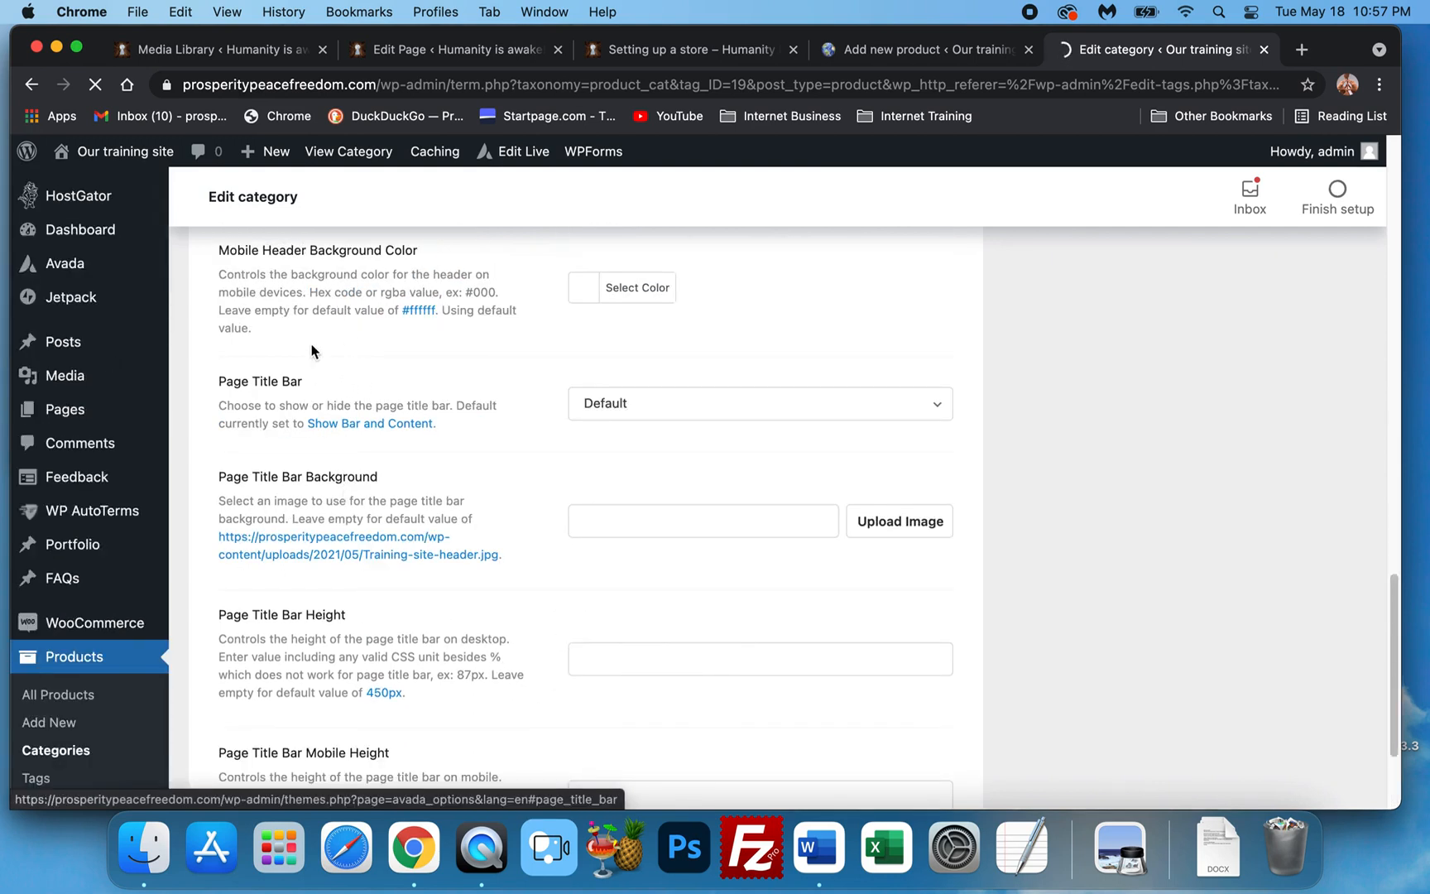
{"action": "scroll", "coordinate": [418, 566], "scroll_direction": "down", "scroll_amount": 3}
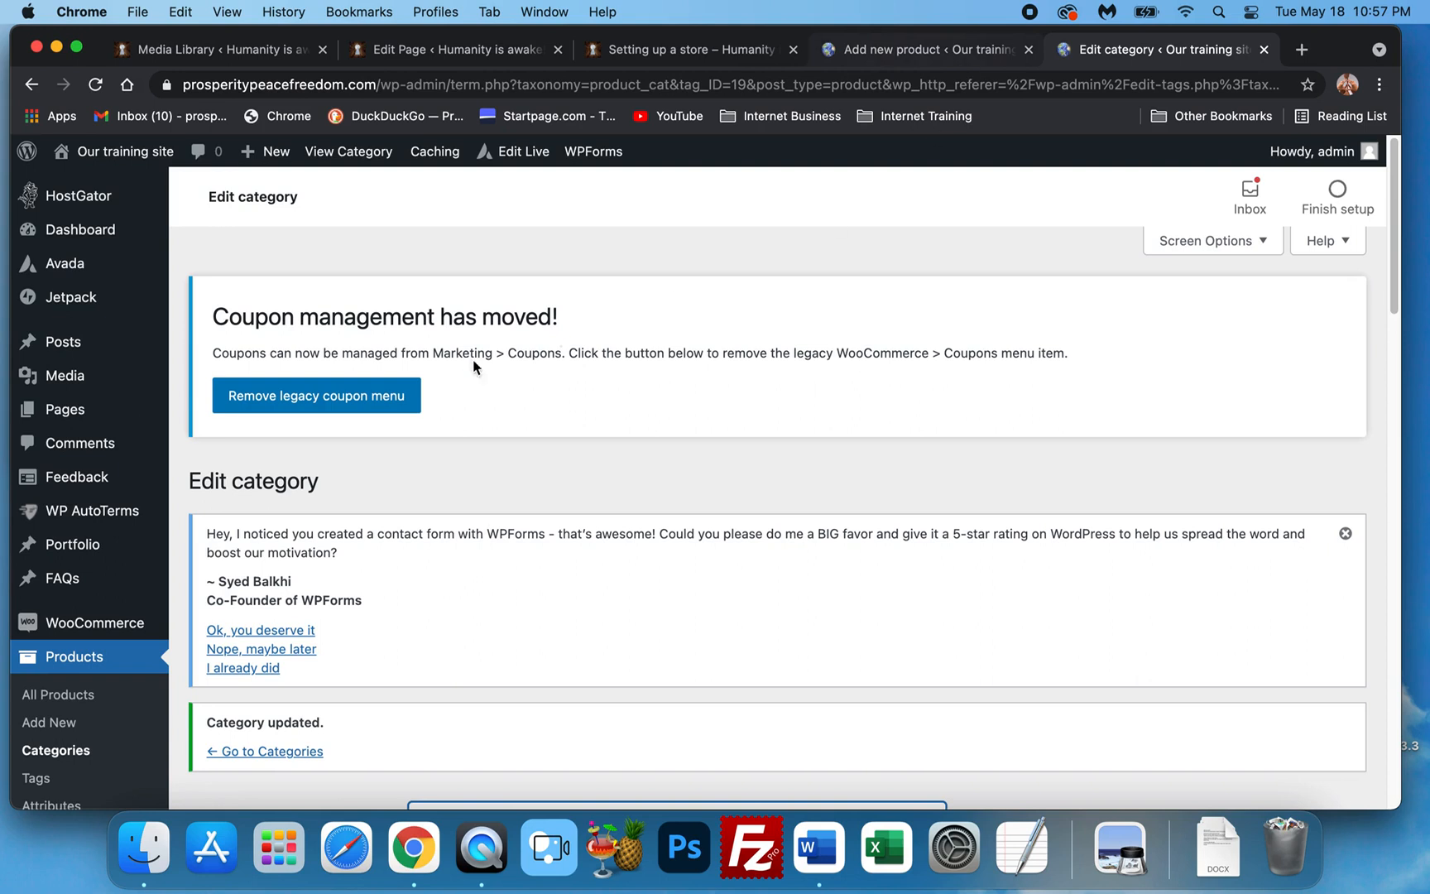
{"action": "left_click", "coordinate": [82, 751]}
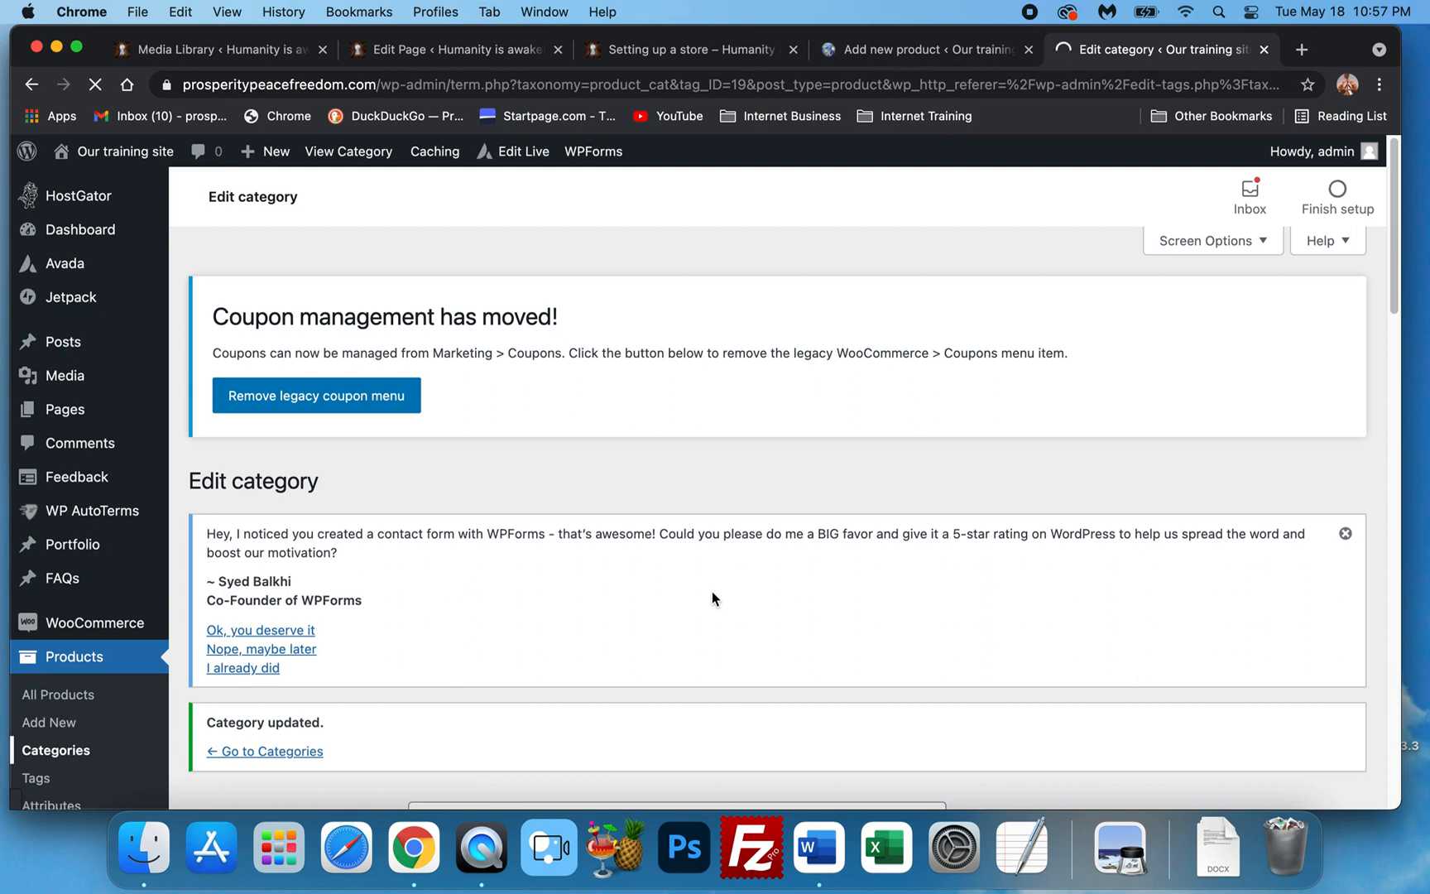
{"action": "scroll", "coordinate": [710, 590], "scroll_direction": "down", "scroll_amount": 2}
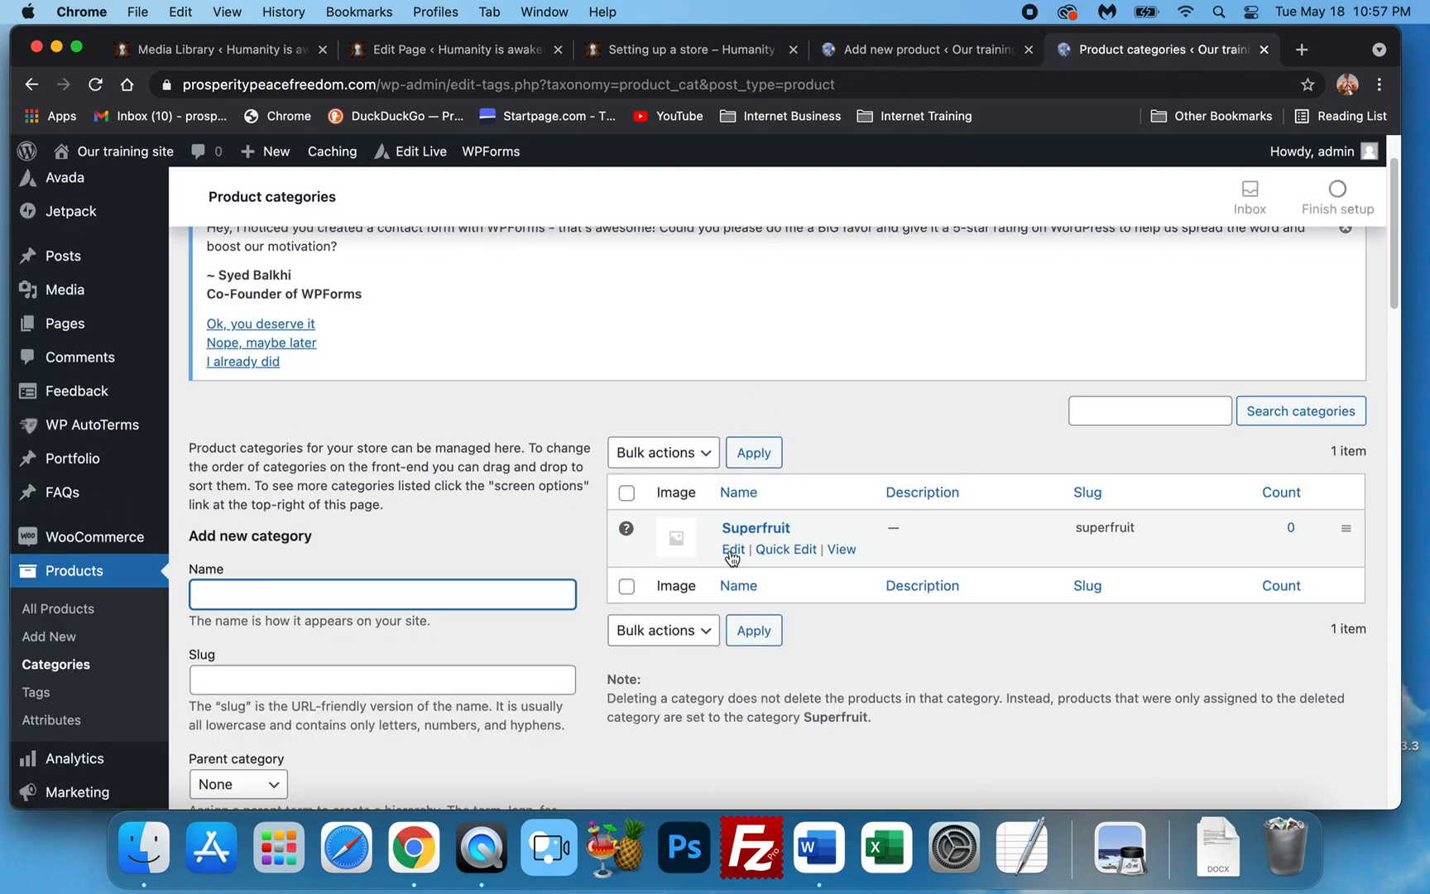
Go back to the new product draft tab, down to the Product data section.
{"action": "left_click", "coordinate": [914, 47]}
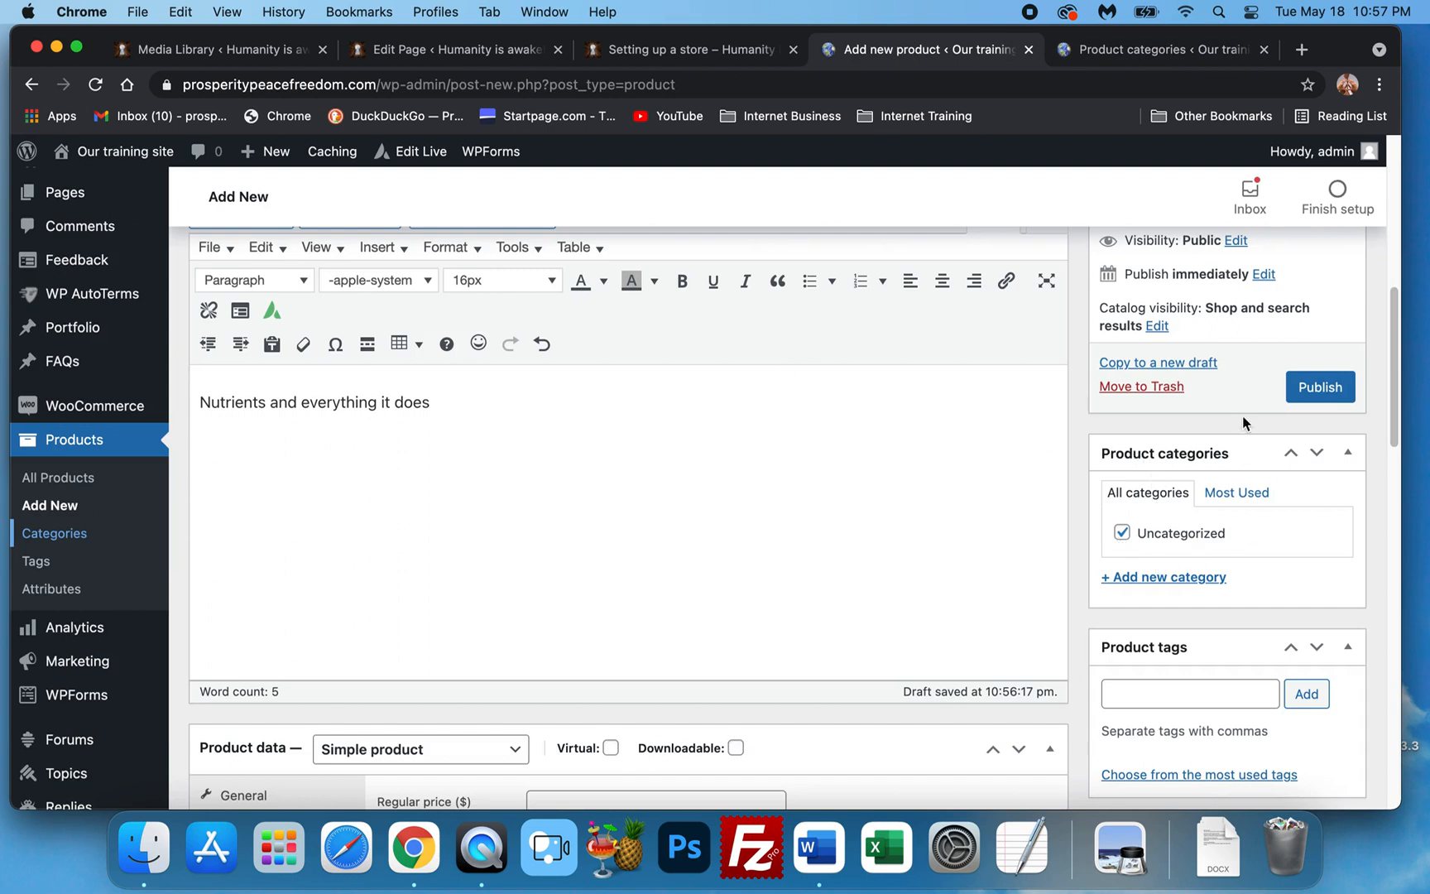
{"action": "scroll", "coordinate": [1045, 617], "scroll_direction": "down", "scroll_amount": 3}
{"action": "scroll", "coordinate": [1198, 559], "scroll_direction": "down", "scroll_amount": 1}
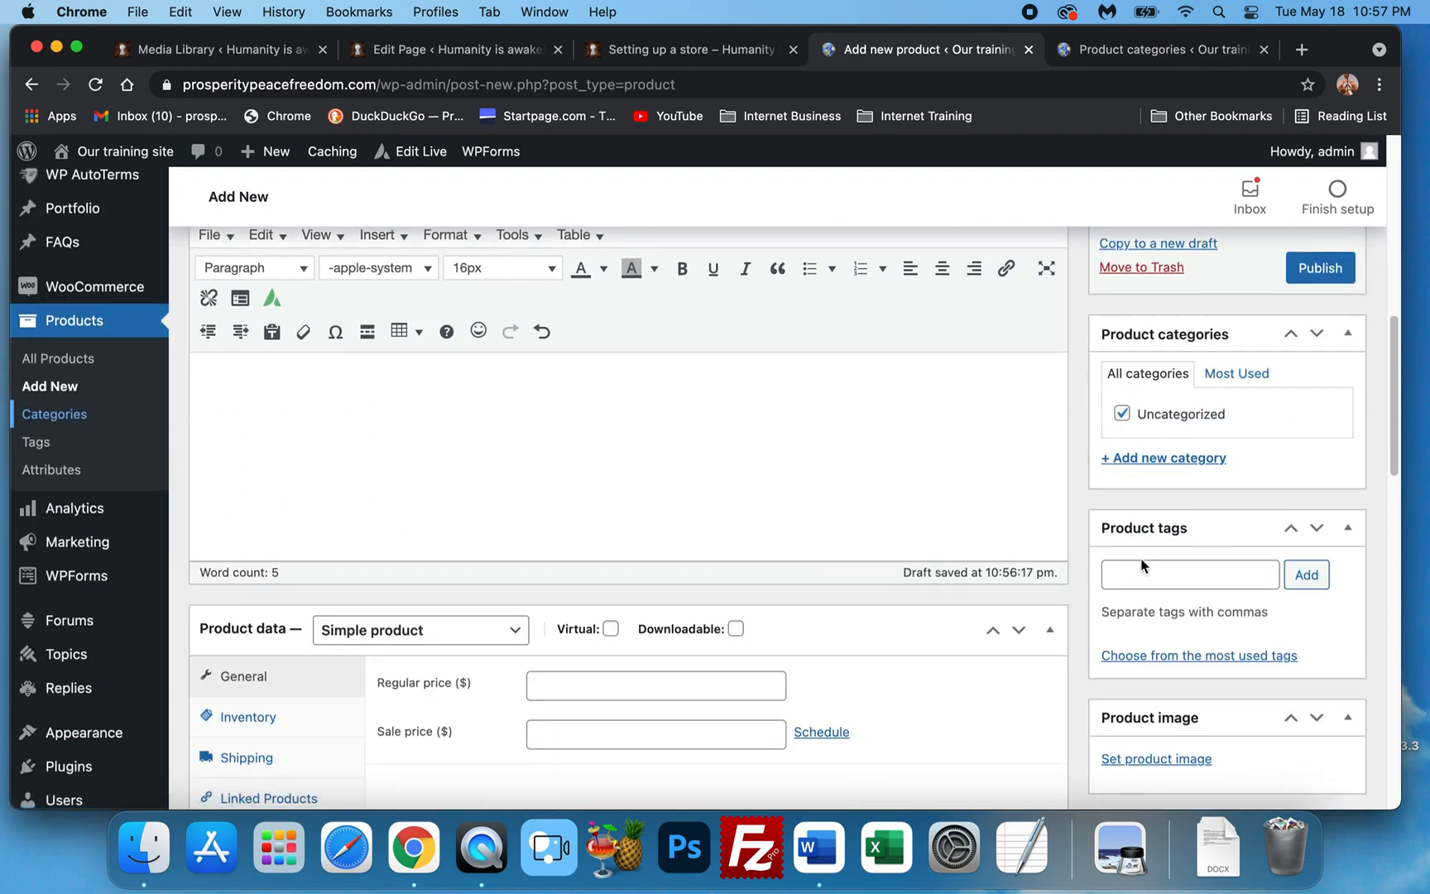
{"action": "scroll", "coordinate": [463, 463], "scroll_direction": "down", "scroll_amount": 5}
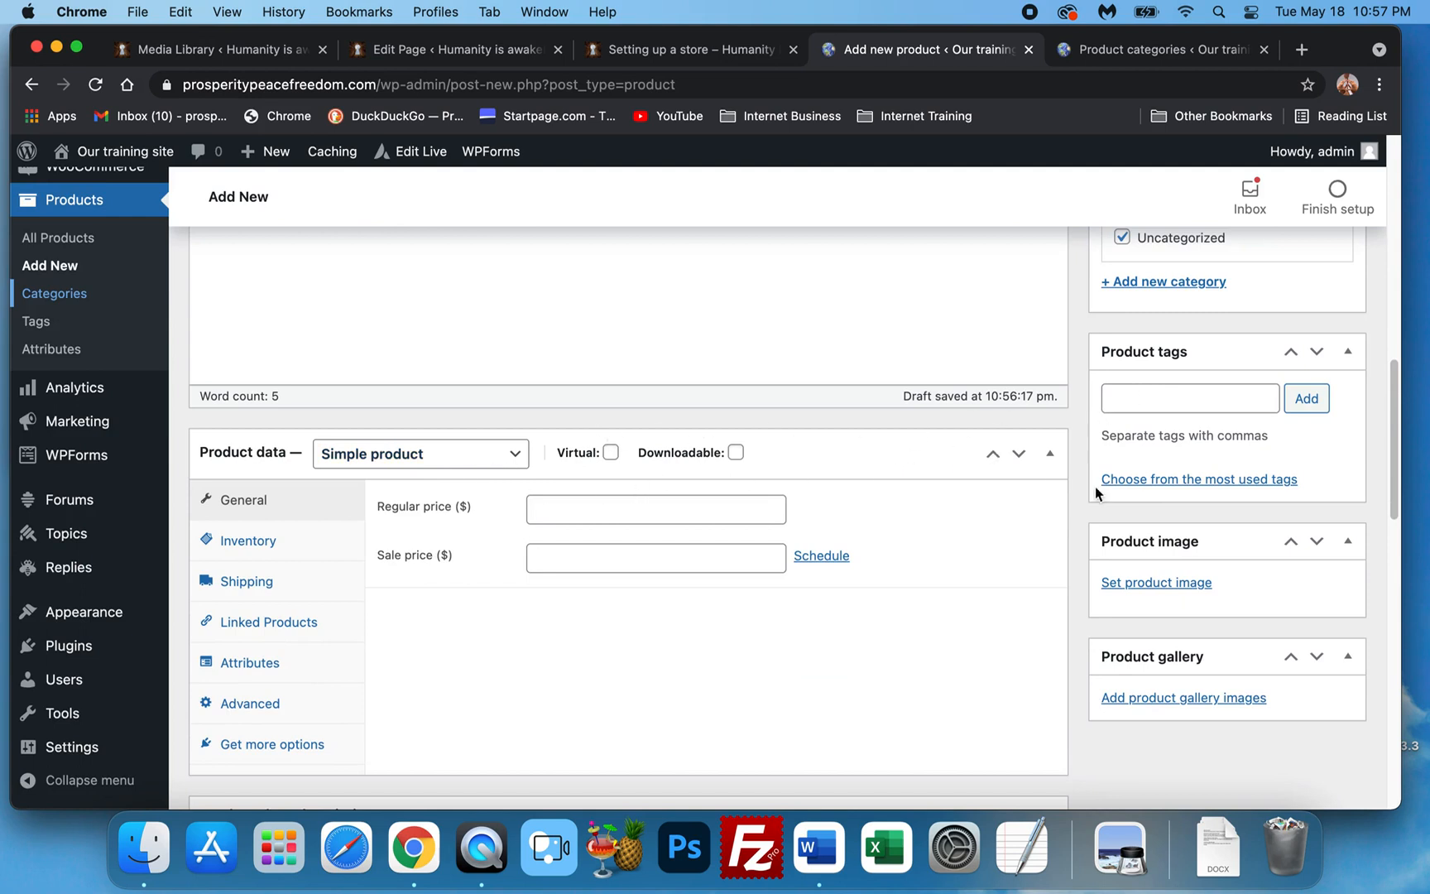
{"action": "scroll", "coordinate": [1109, 486], "scroll_direction": "down", "scroll_amount": 2}
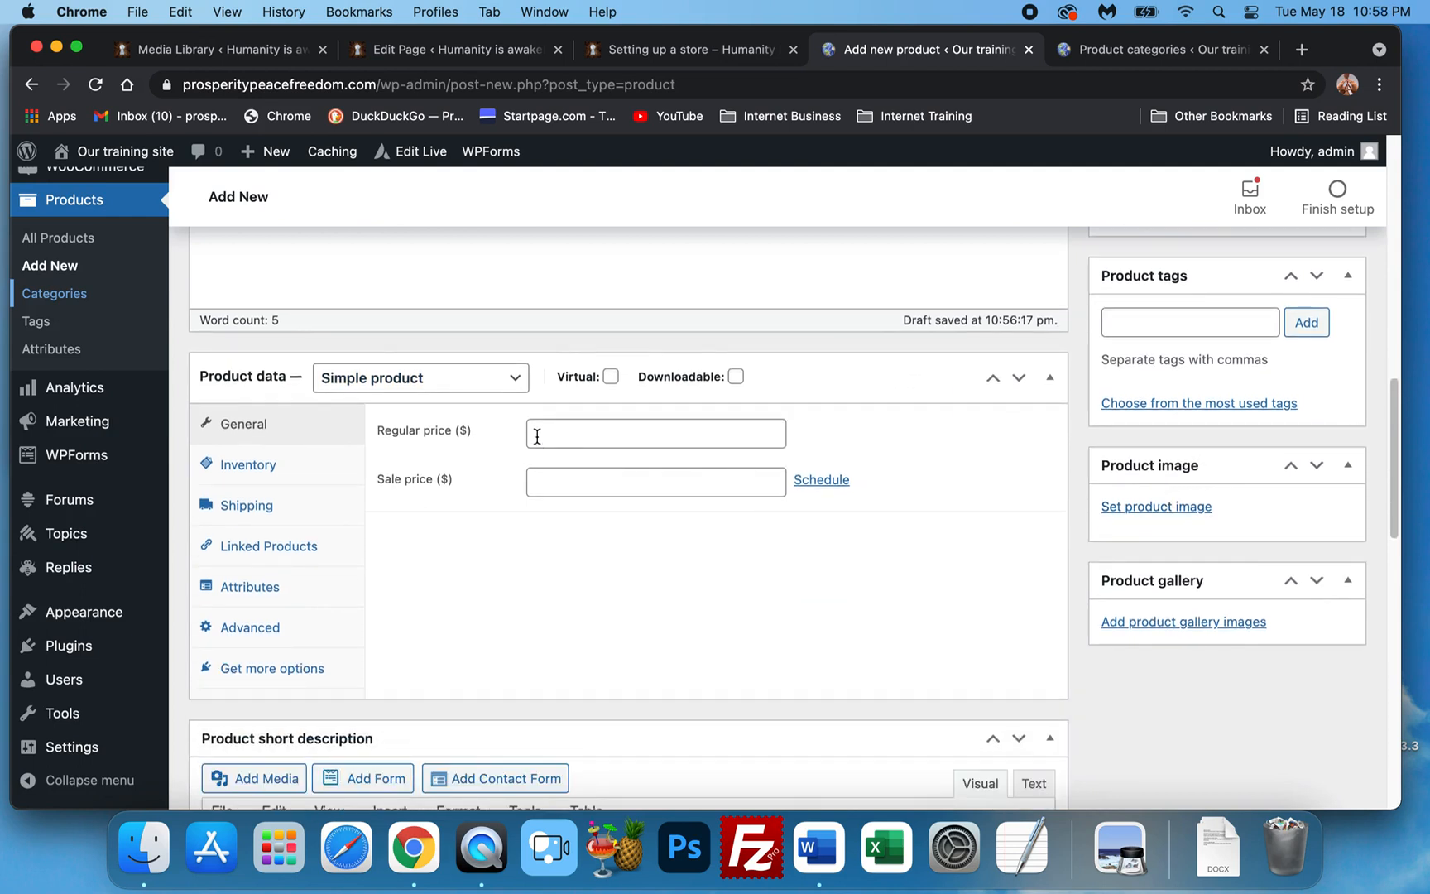
Set the product's regular price to 39.99.
{"action": "left_click", "coordinate": [612, 429]}
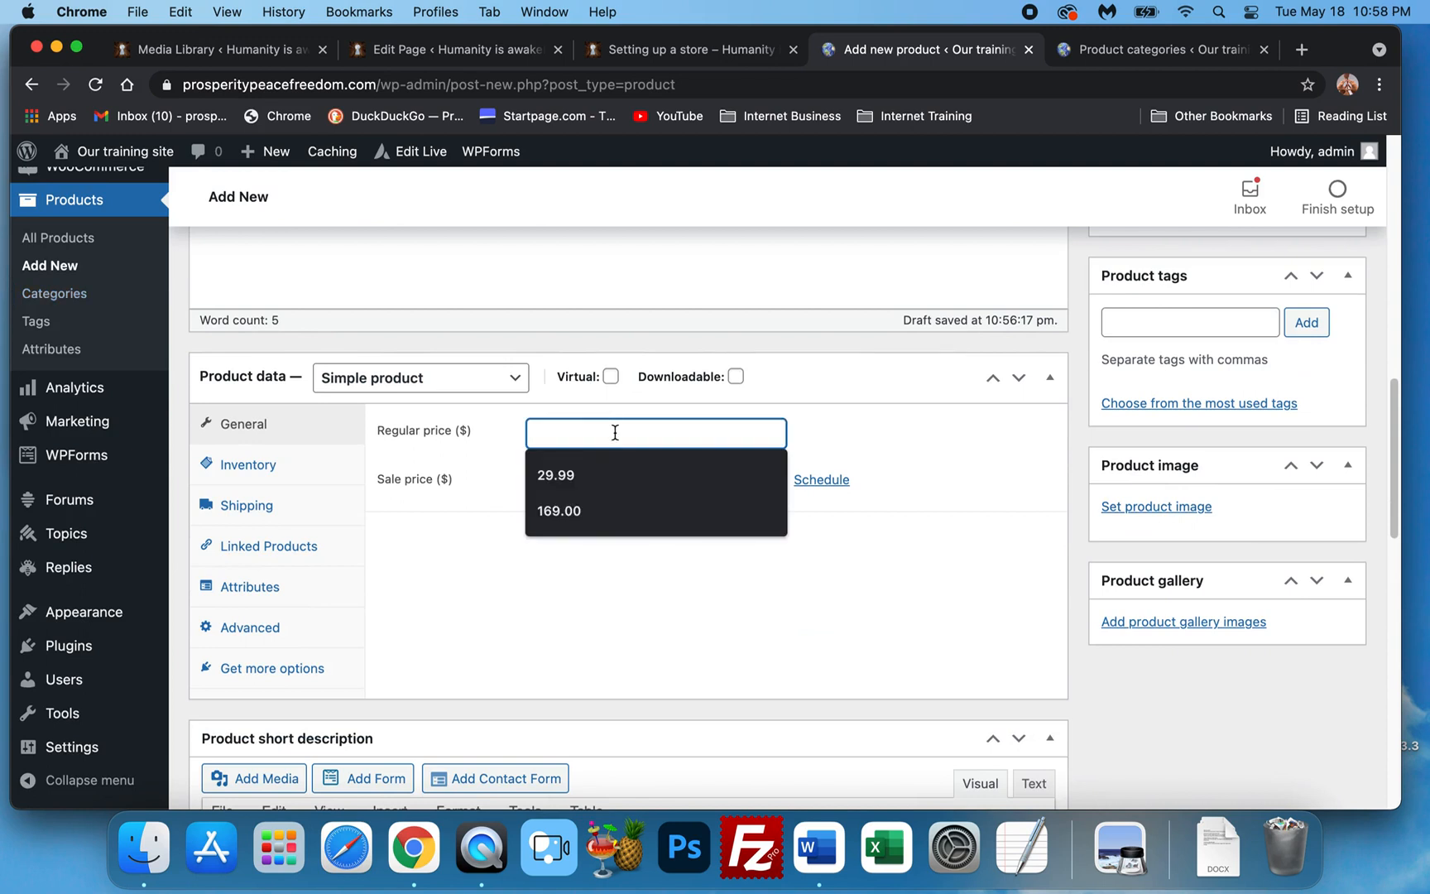
{"action": "type", "text": "29"}
{"action": "key", "text": "BackSpace"}
{"action": "type", "text": "9"}
{"action": "key", "text": "BackSpace"}
{"action": "key", "text": "BackSpace"}
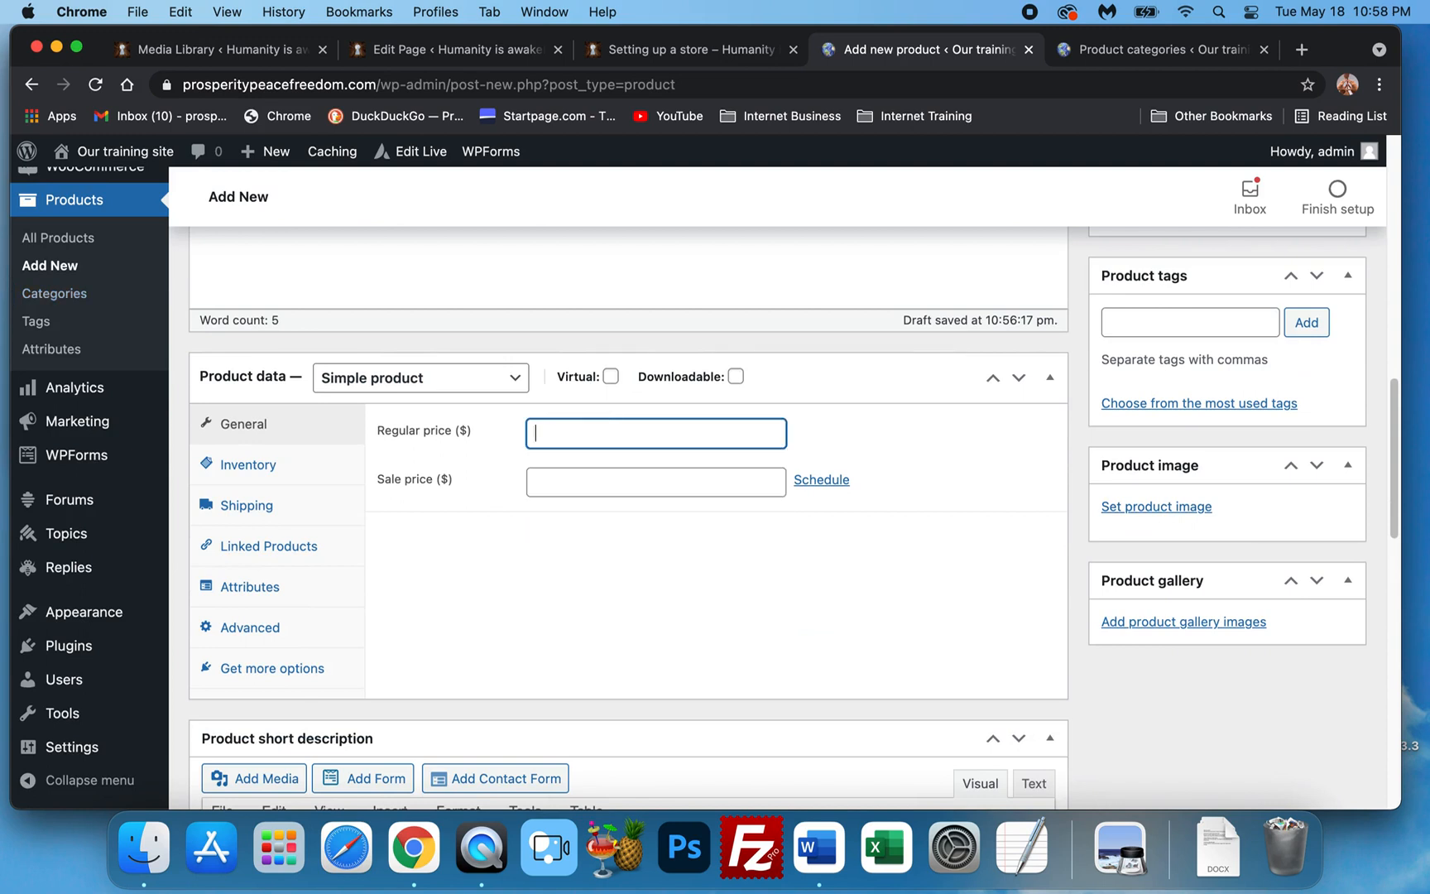
{"action": "type", "text": "39.99"}
Upload Acai-Immuno-Defence-pot-500x500.jpg from Desktop/Example pics and set it as the product image.
{"action": "left_click", "coordinate": [1154, 510]}
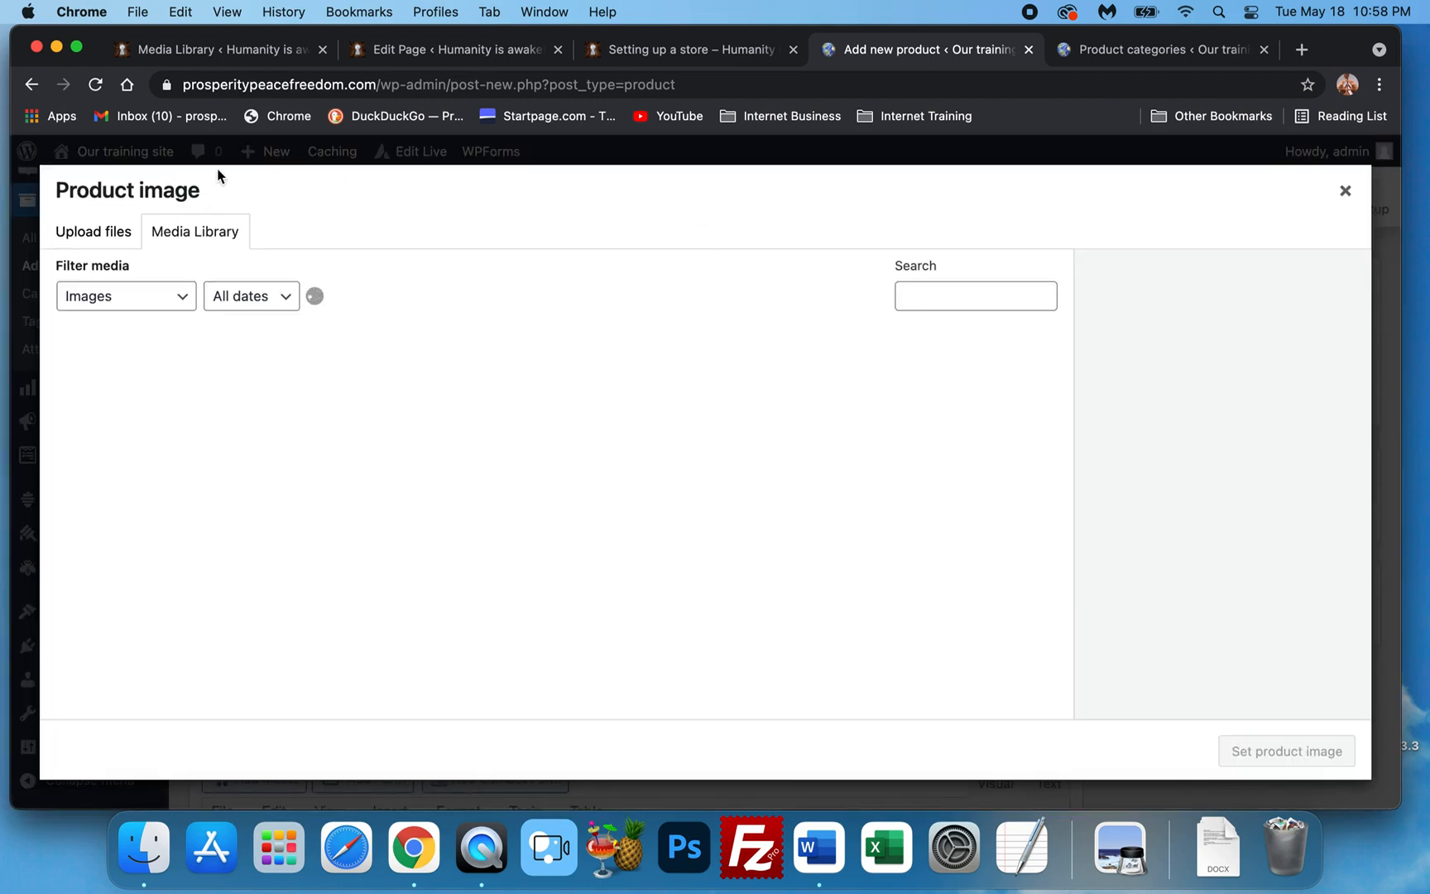
{"action": "left_click", "coordinate": [106, 232]}
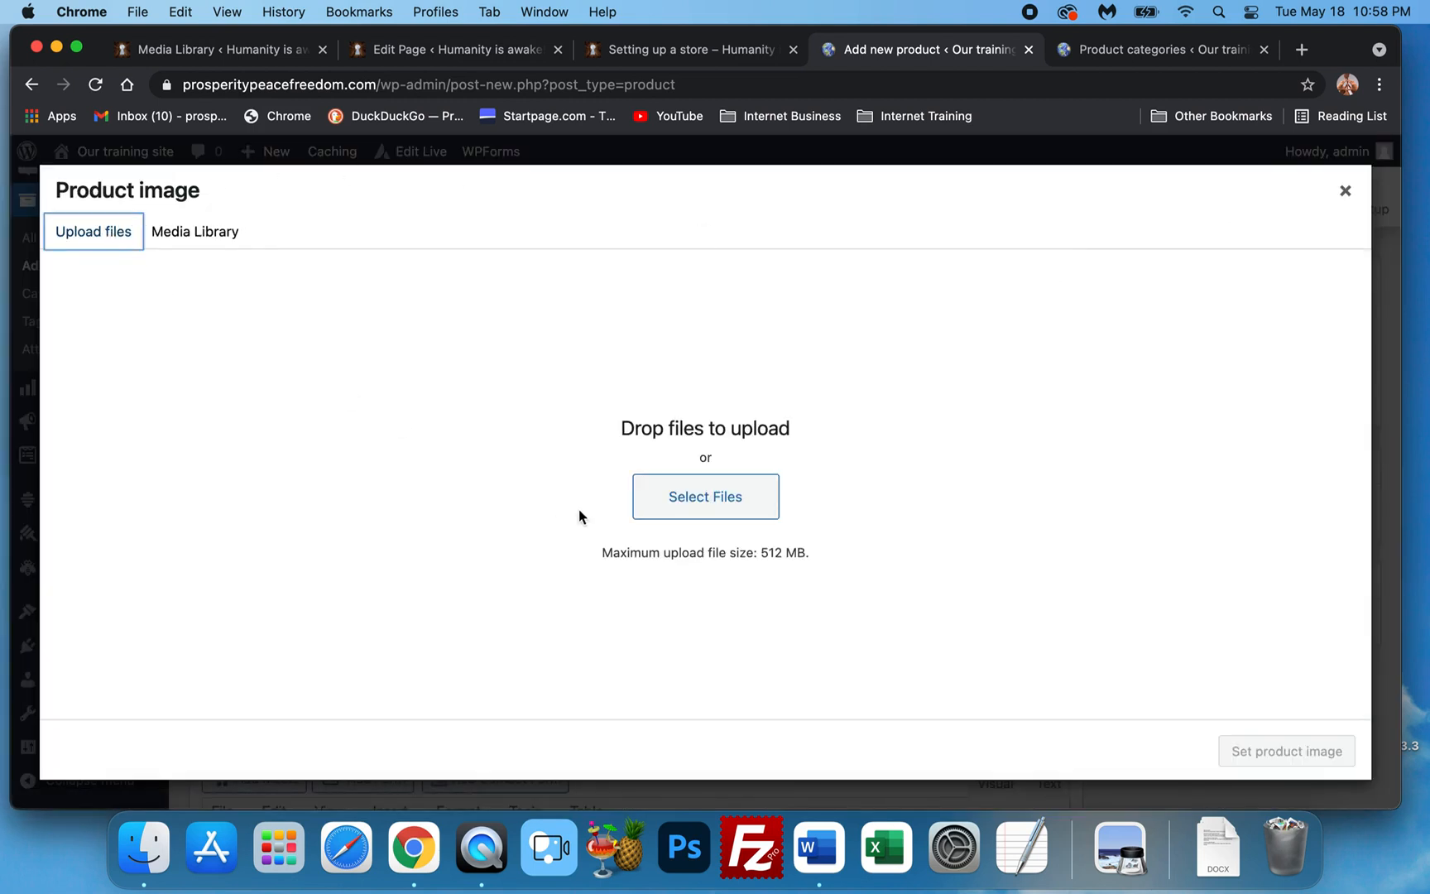
{"action": "left_click", "coordinate": [692, 499]}
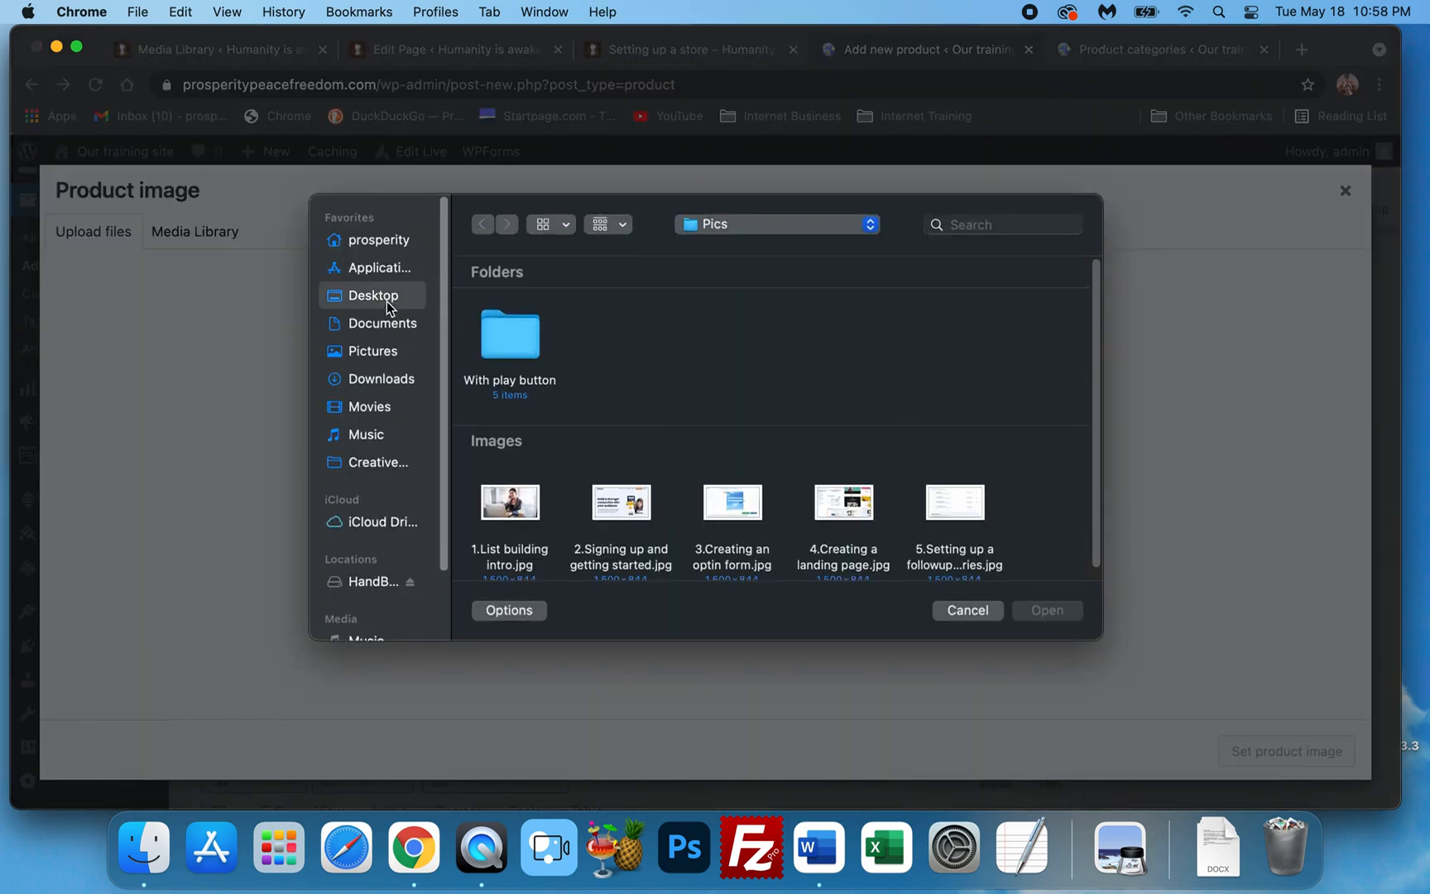
{"action": "left_click", "coordinate": [386, 300]}
{"action": "left_click", "coordinate": [528, 336]}
{"action": "double_click", "coordinate": [527, 337]}
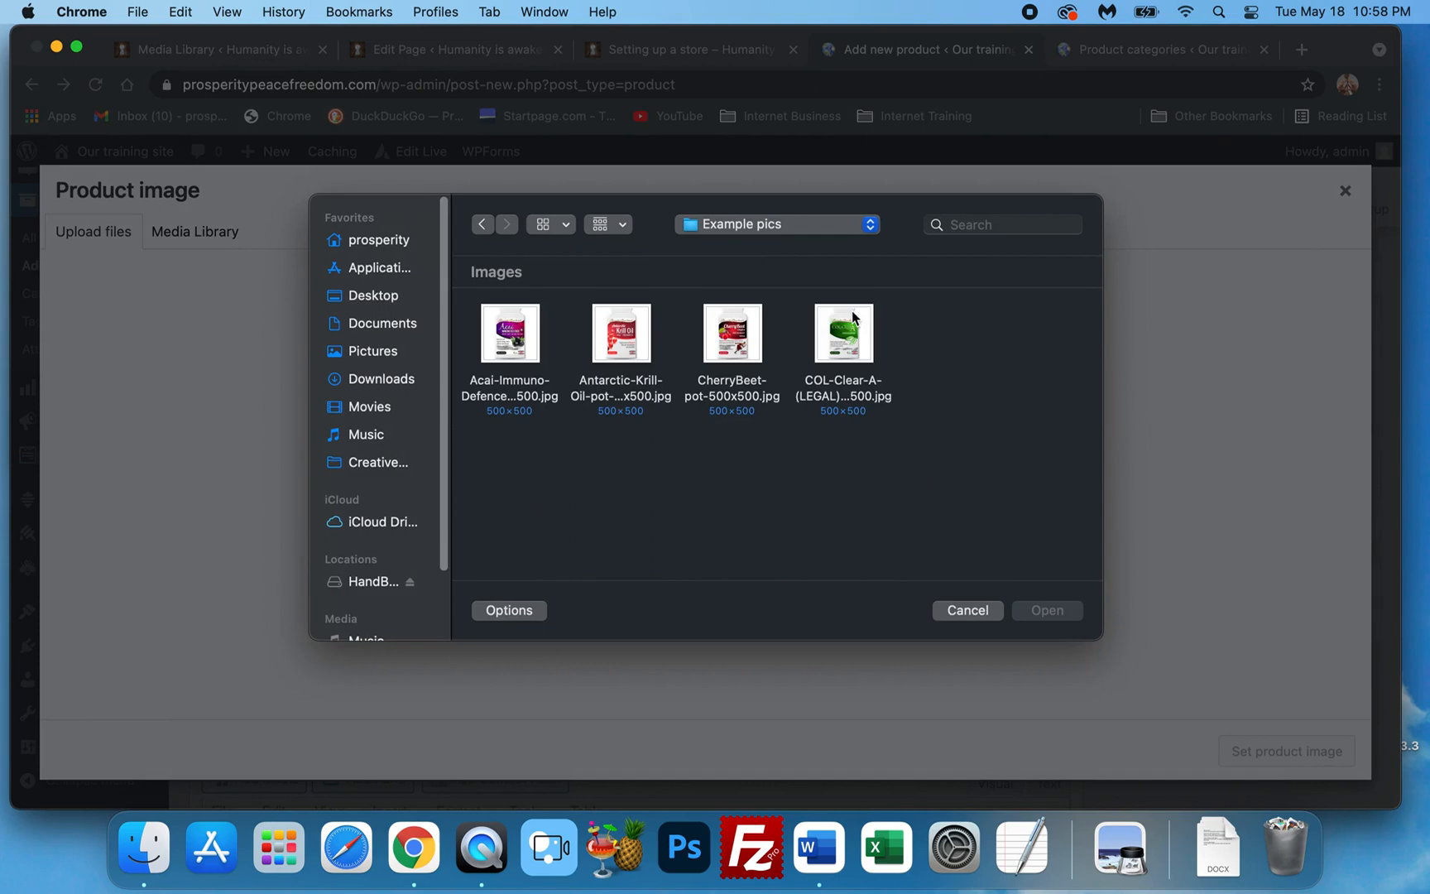
{"action": "left_click", "coordinate": [513, 342]}
{"action": "double_click", "coordinate": [514, 343]}
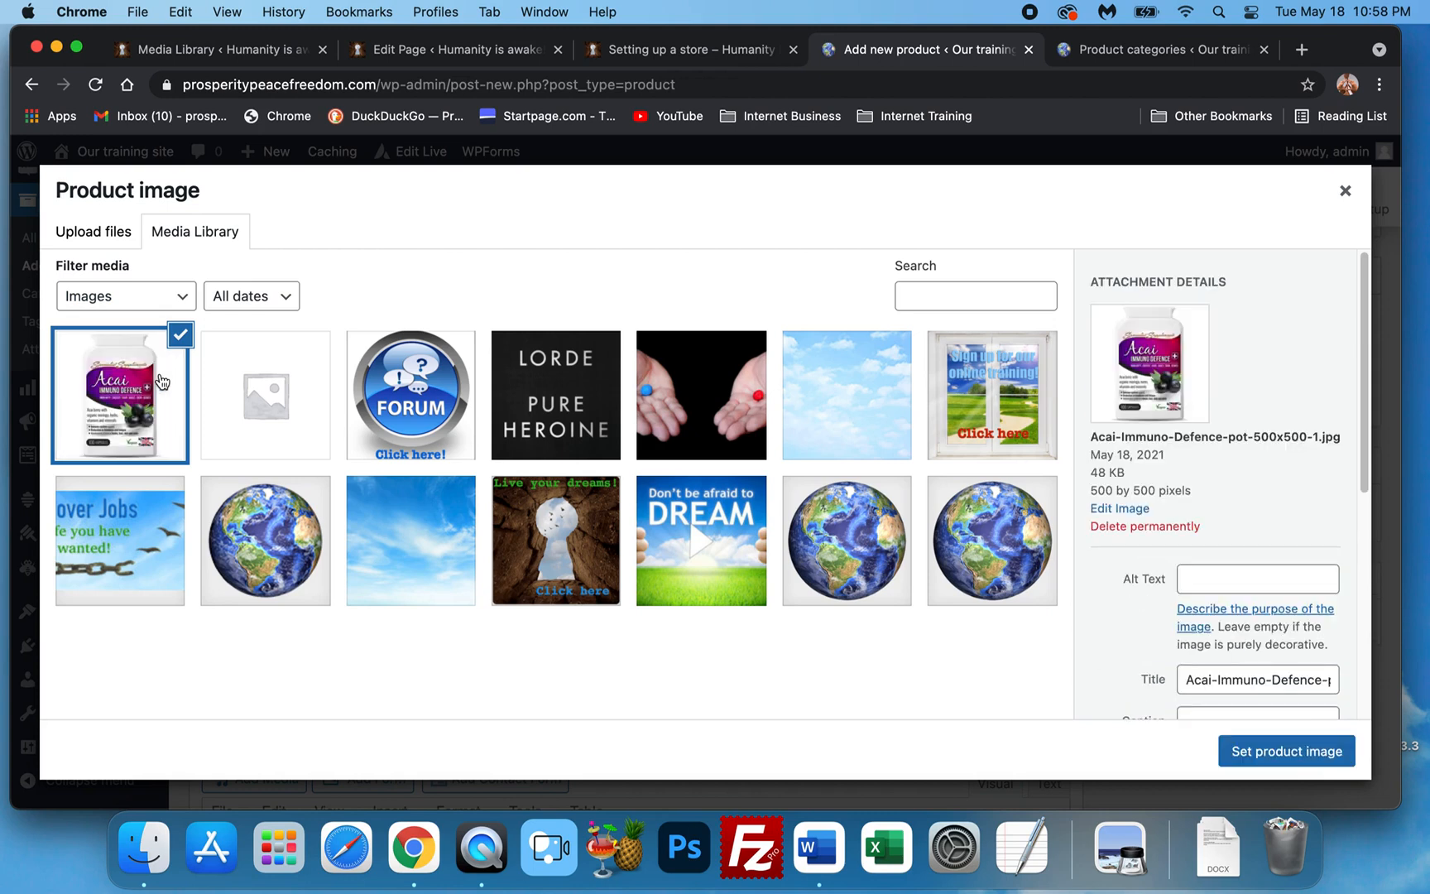
{"action": "left_click", "coordinate": [1288, 752]}
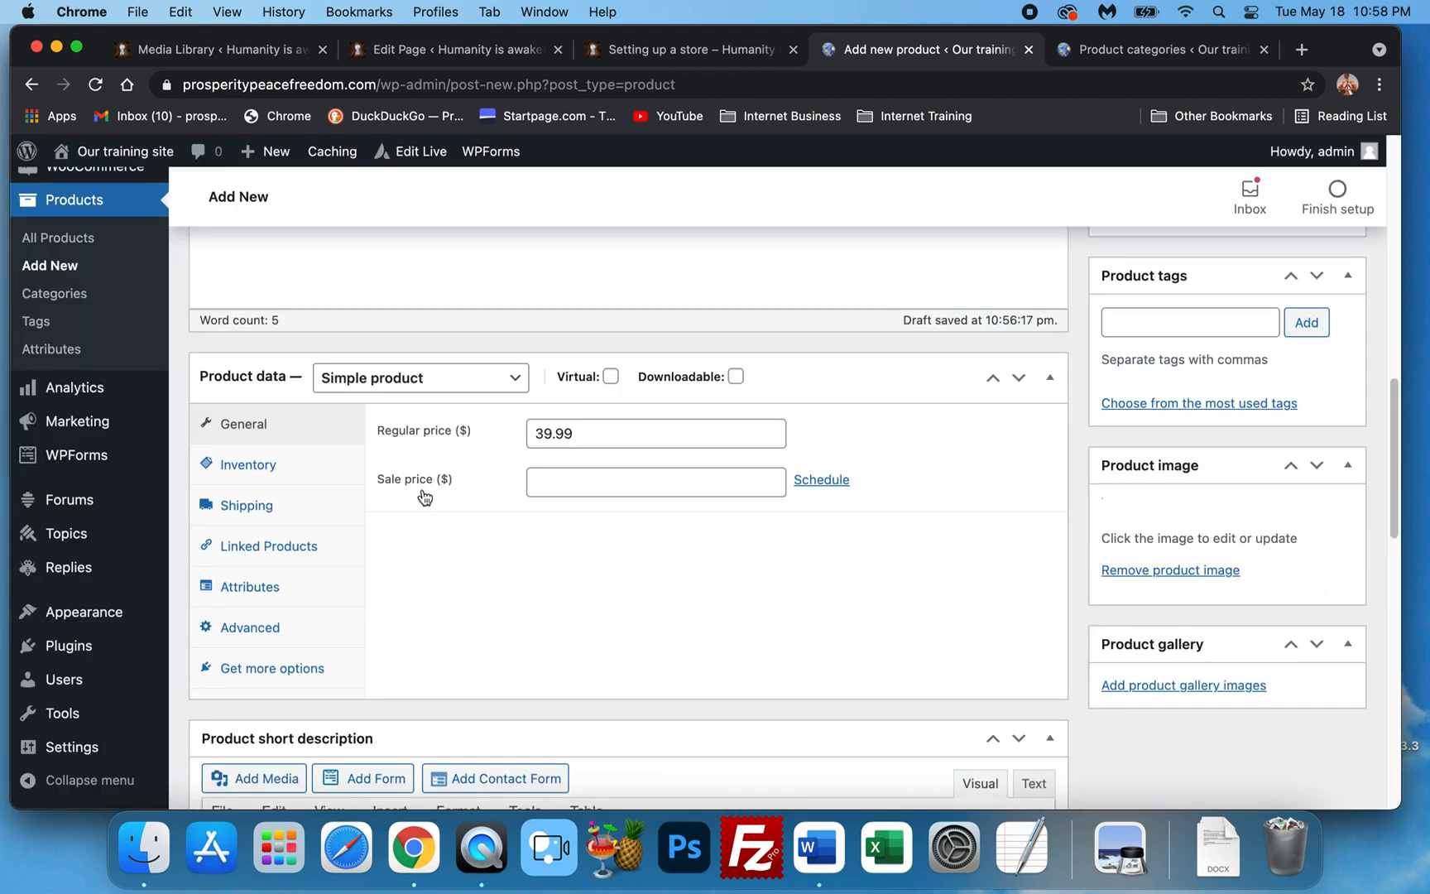
Type the Acai berry superfood sentence about immune system, hair and nails into the short description.
{"action": "scroll", "coordinate": [1237, 563], "scroll_direction": "down", "scroll_amount": 3}
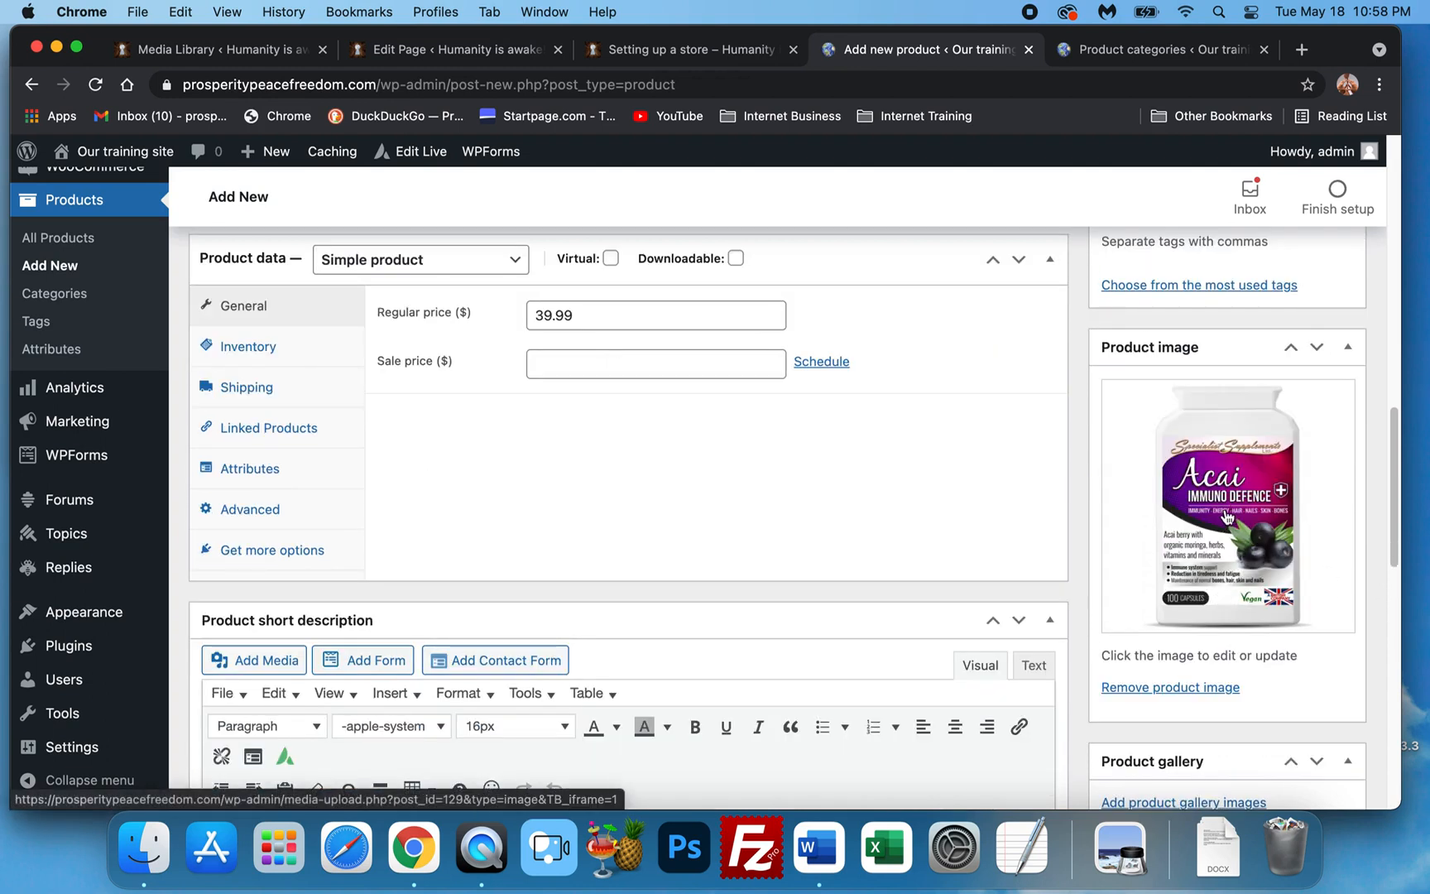
{"action": "scroll", "coordinate": [1196, 517], "scroll_direction": "down", "scroll_amount": 3}
{"action": "scroll", "coordinate": [354, 600], "scroll_direction": "down", "scroll_amount": 5}
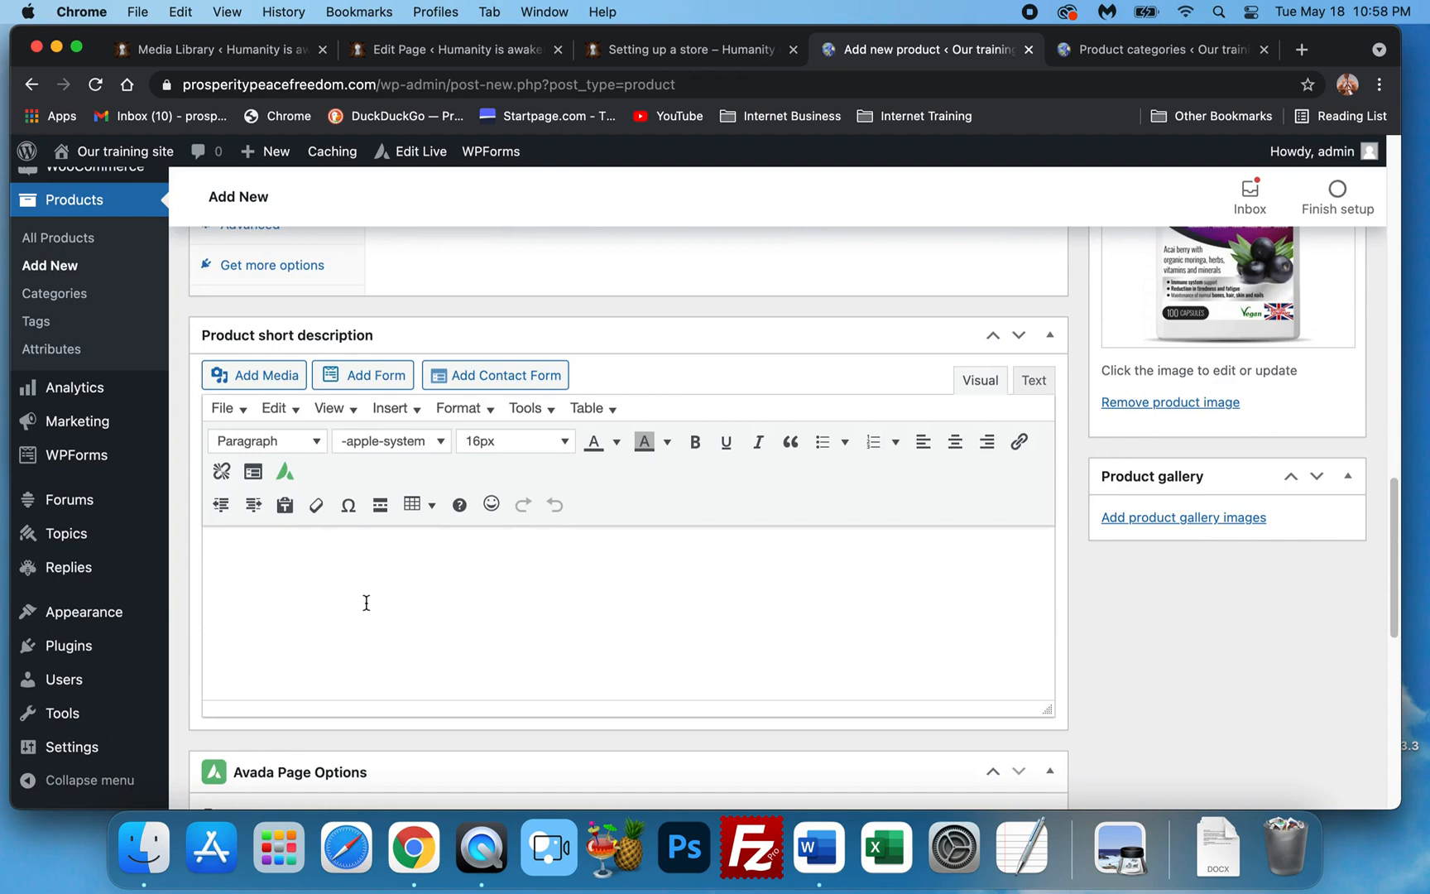
{"action": "scroll", "coordinate": [374, 562], "scroll_direction": "up", "scroll_amount": 2}
{"action": "left_click", "coordinate": [376, 469]}
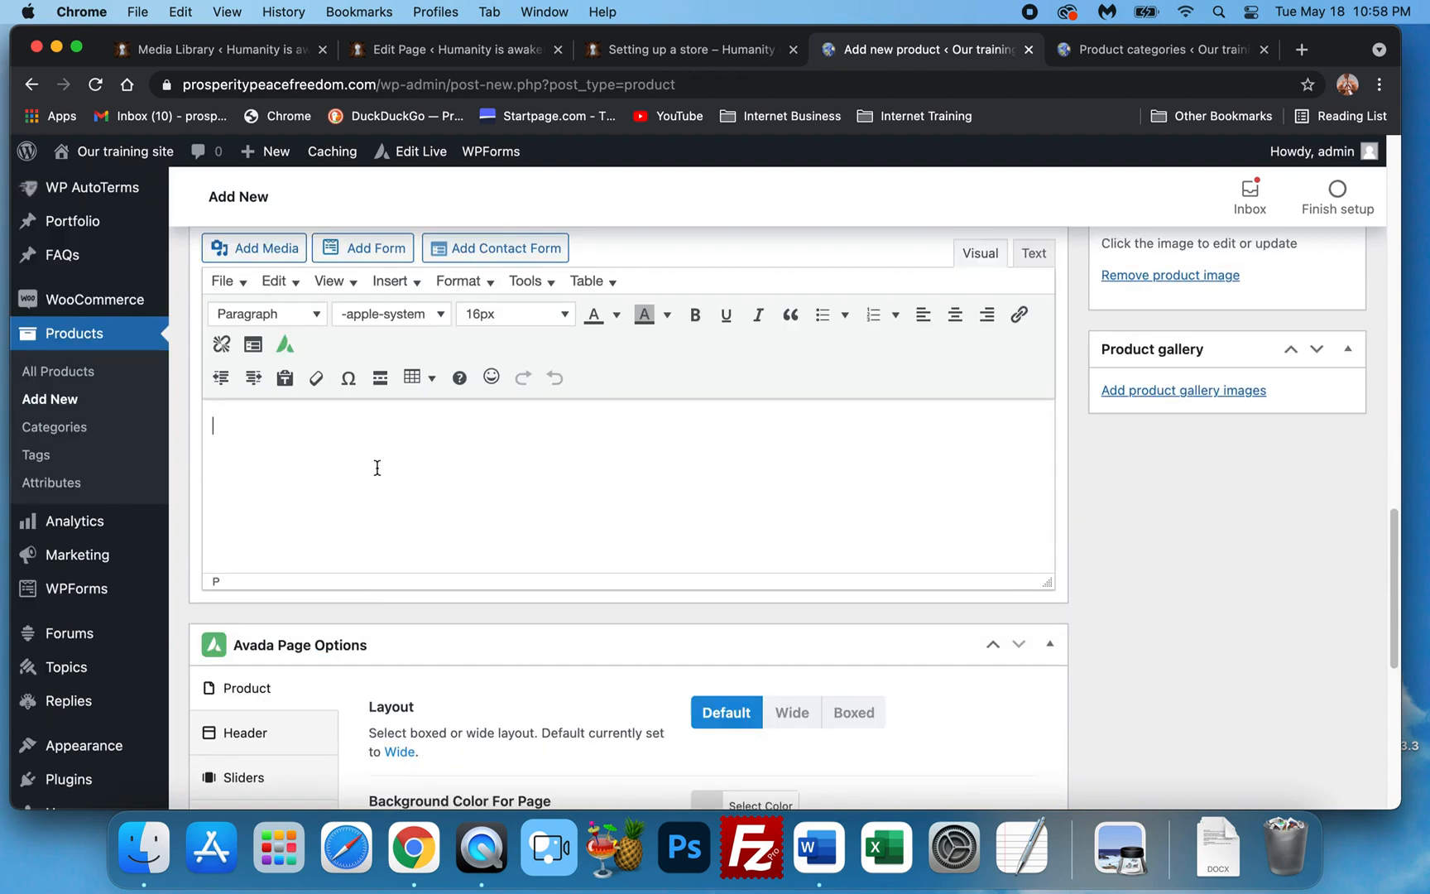
{"action": "scroll", "coordinate": [376, 469], "scroll_direction": "up", "scroll_amount": 2}
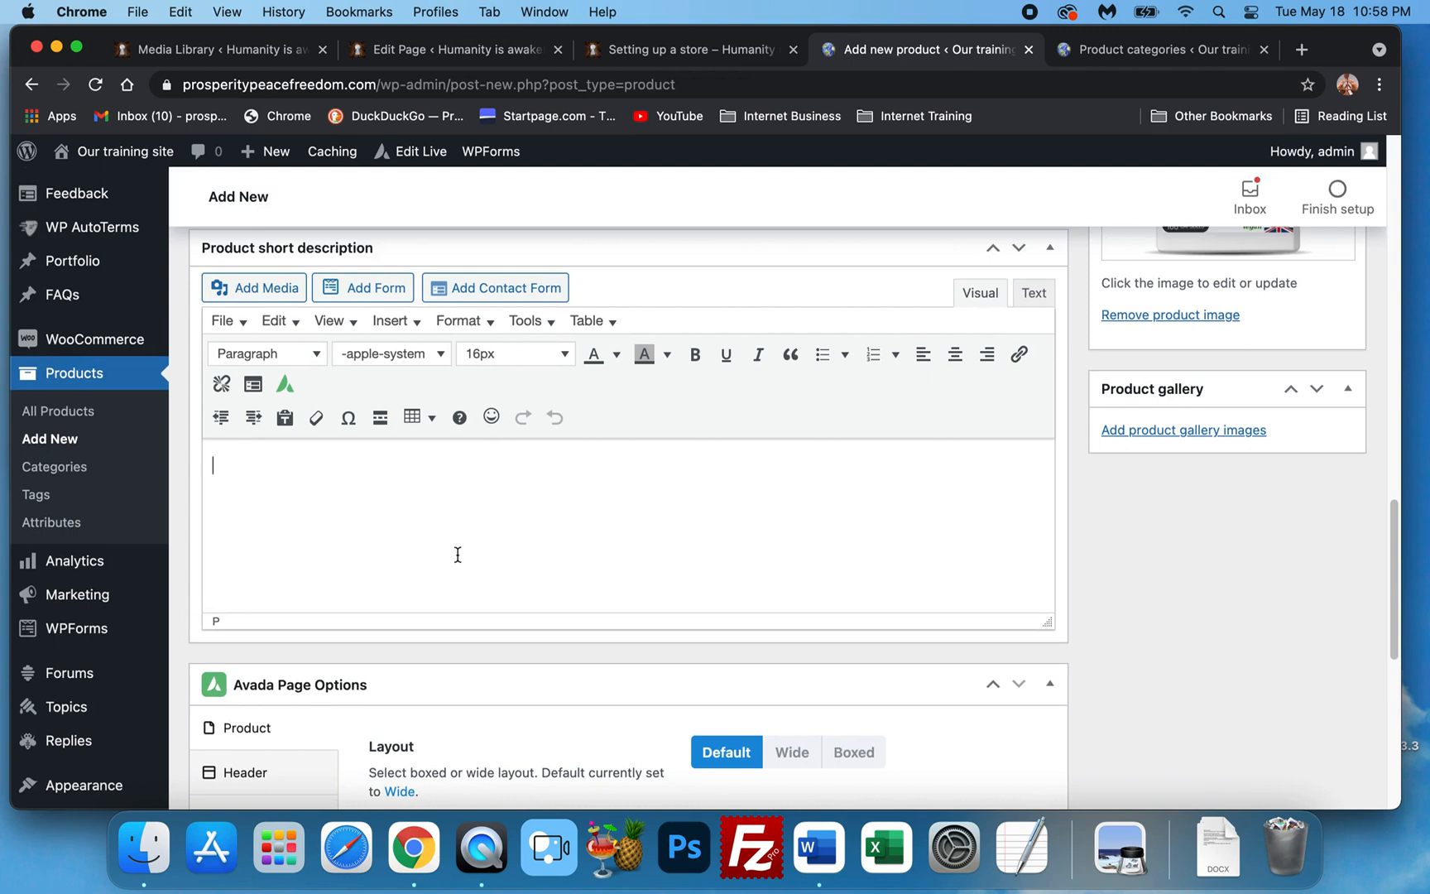
{"action": "type", "text": "Acaie berry is a su"}
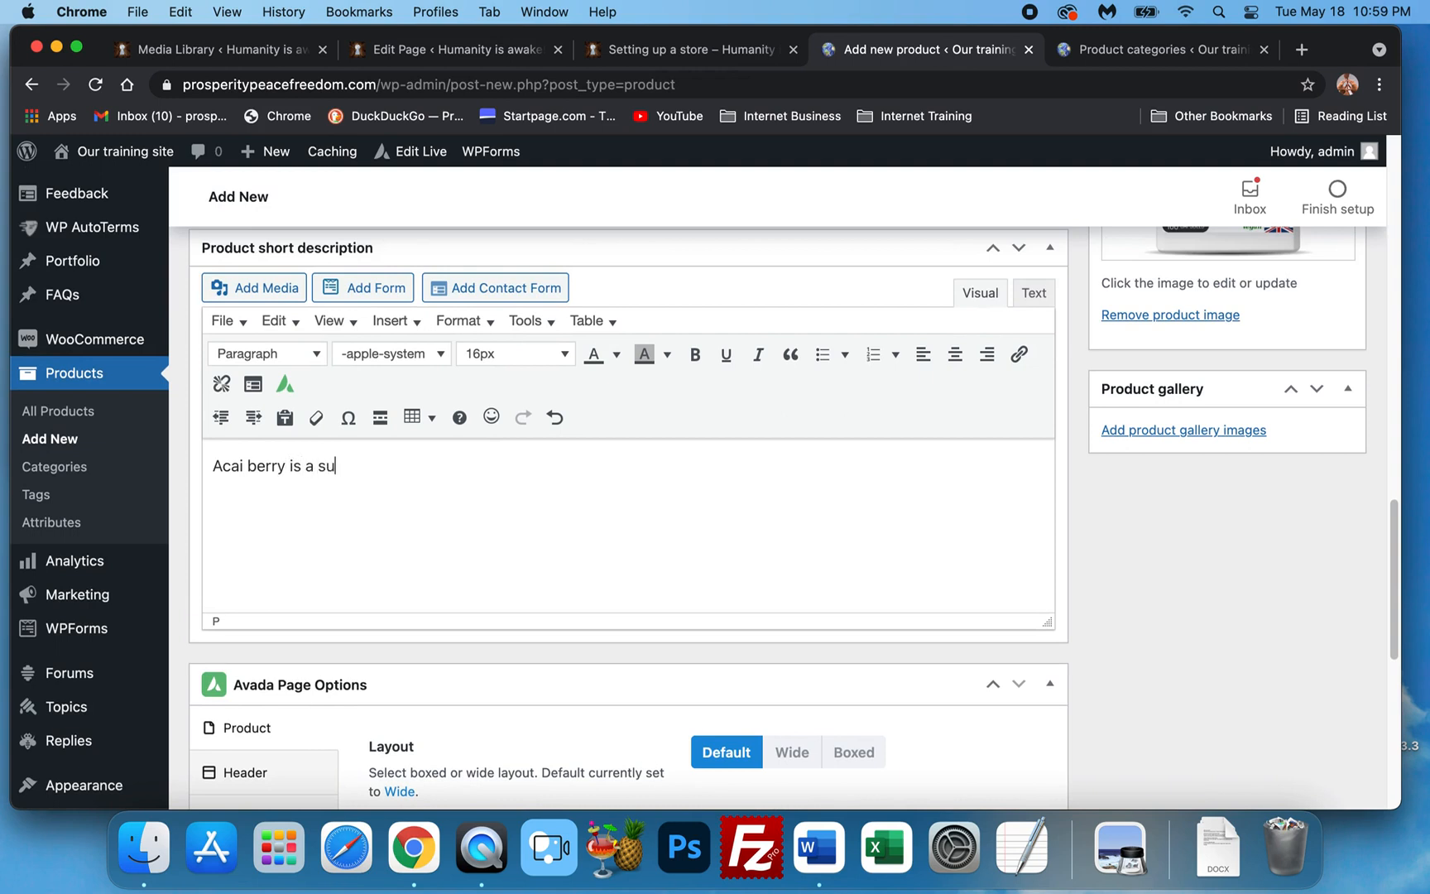
{"action": "type", "text": "perfu"}
{"action": "type", "text": "ood "}
{"action": "type", "text": "that is goo"}
{"action": "type", "text": "d for the immune "}
{"action": "type", "text": "system "}
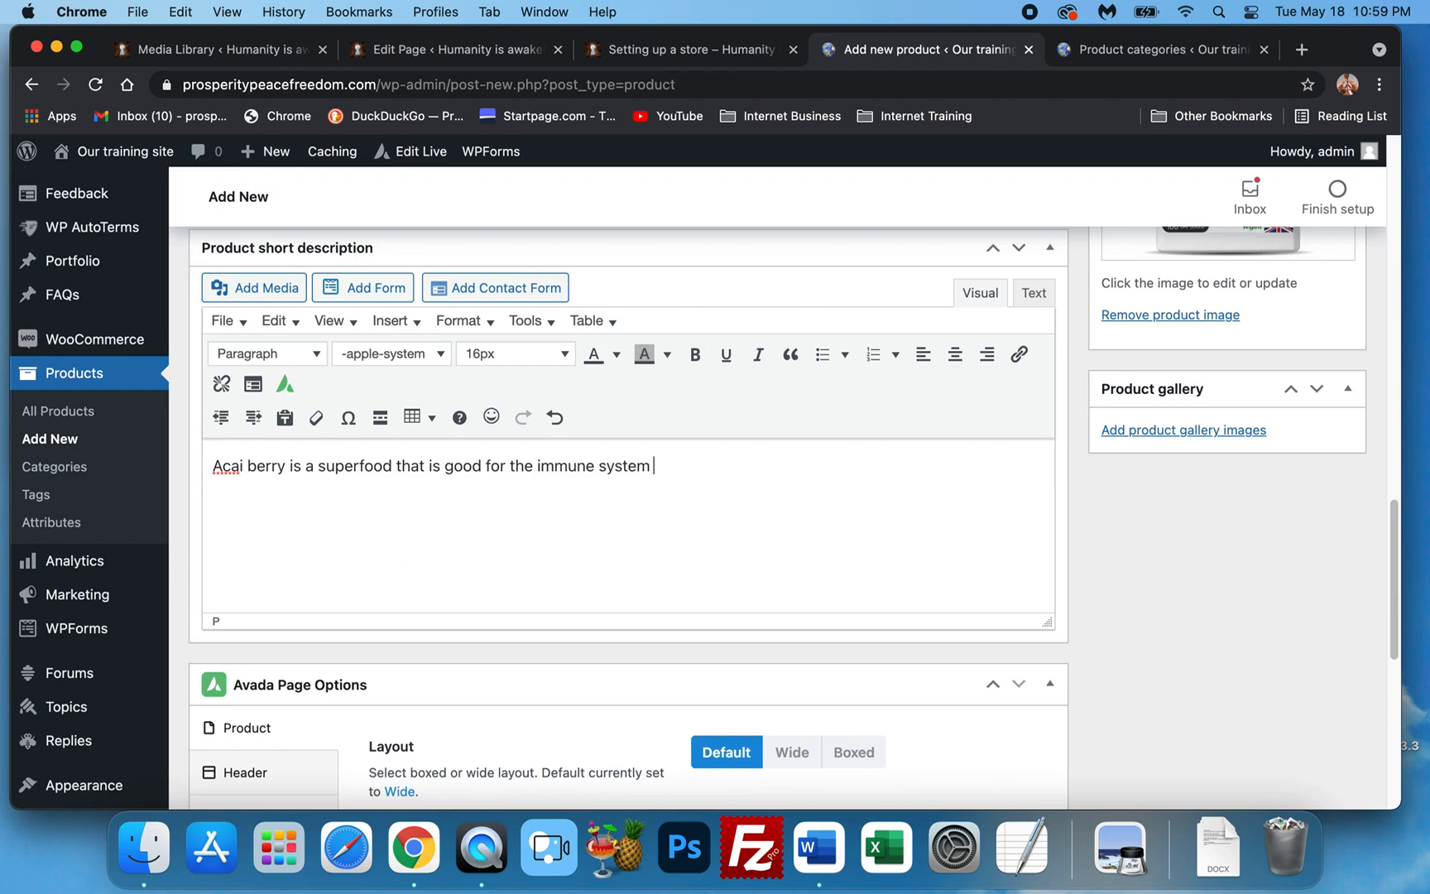
{"action": "type", "text": "hair and"}
{"action": "type", "text": " nair"}
{"action": "type", "text": "ls."}
Format the whole short description as 24px Times New Roman in purple.
{"action": "triple_click", "coordinate": [392, 481]}
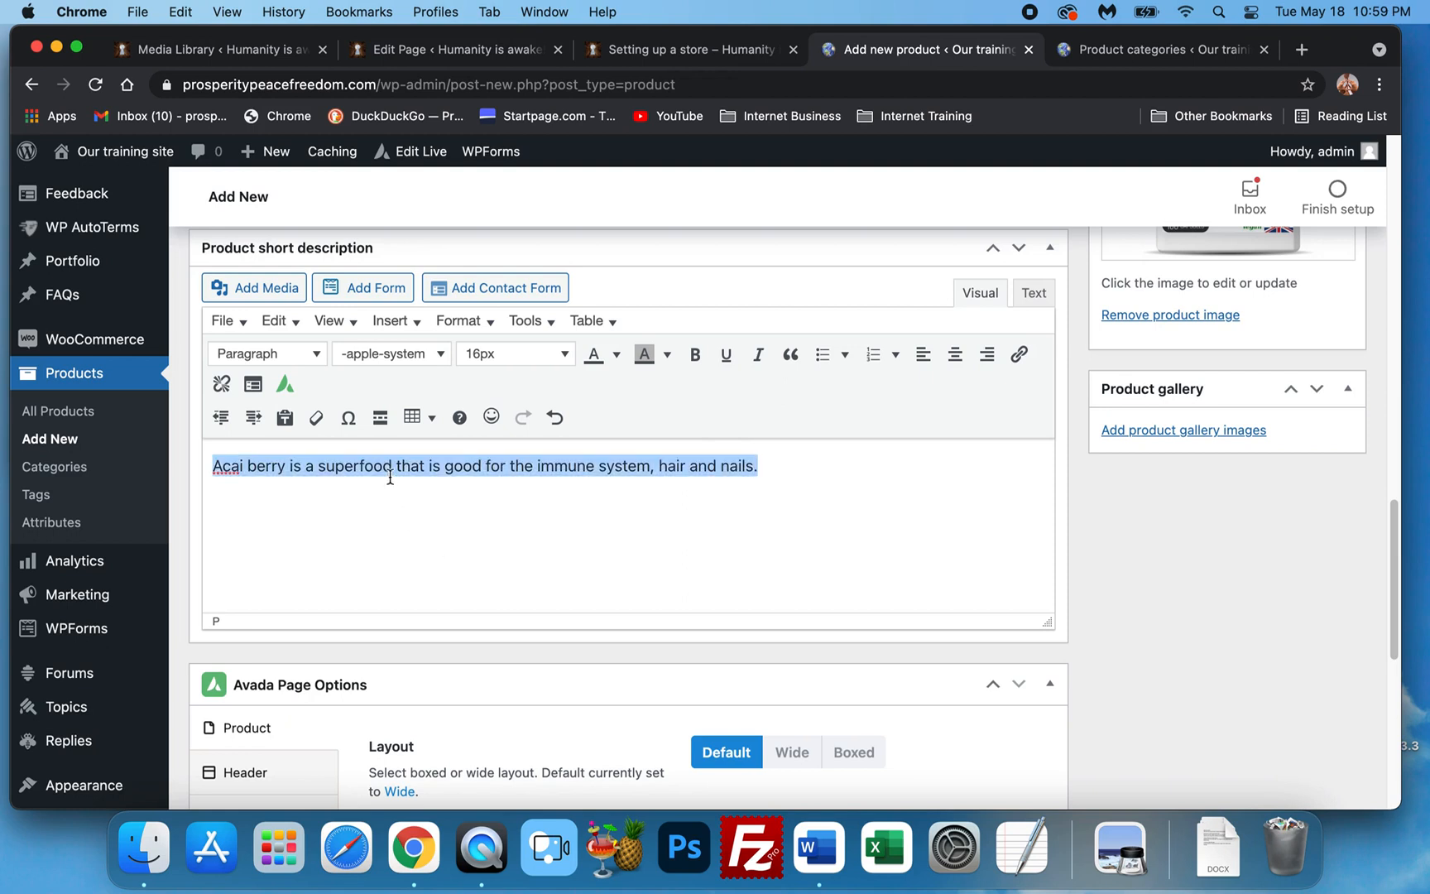
{"action": "left_click", "coordinate": [517, 353]}
{"action": "left_click", "coordinate": [526, 538]}
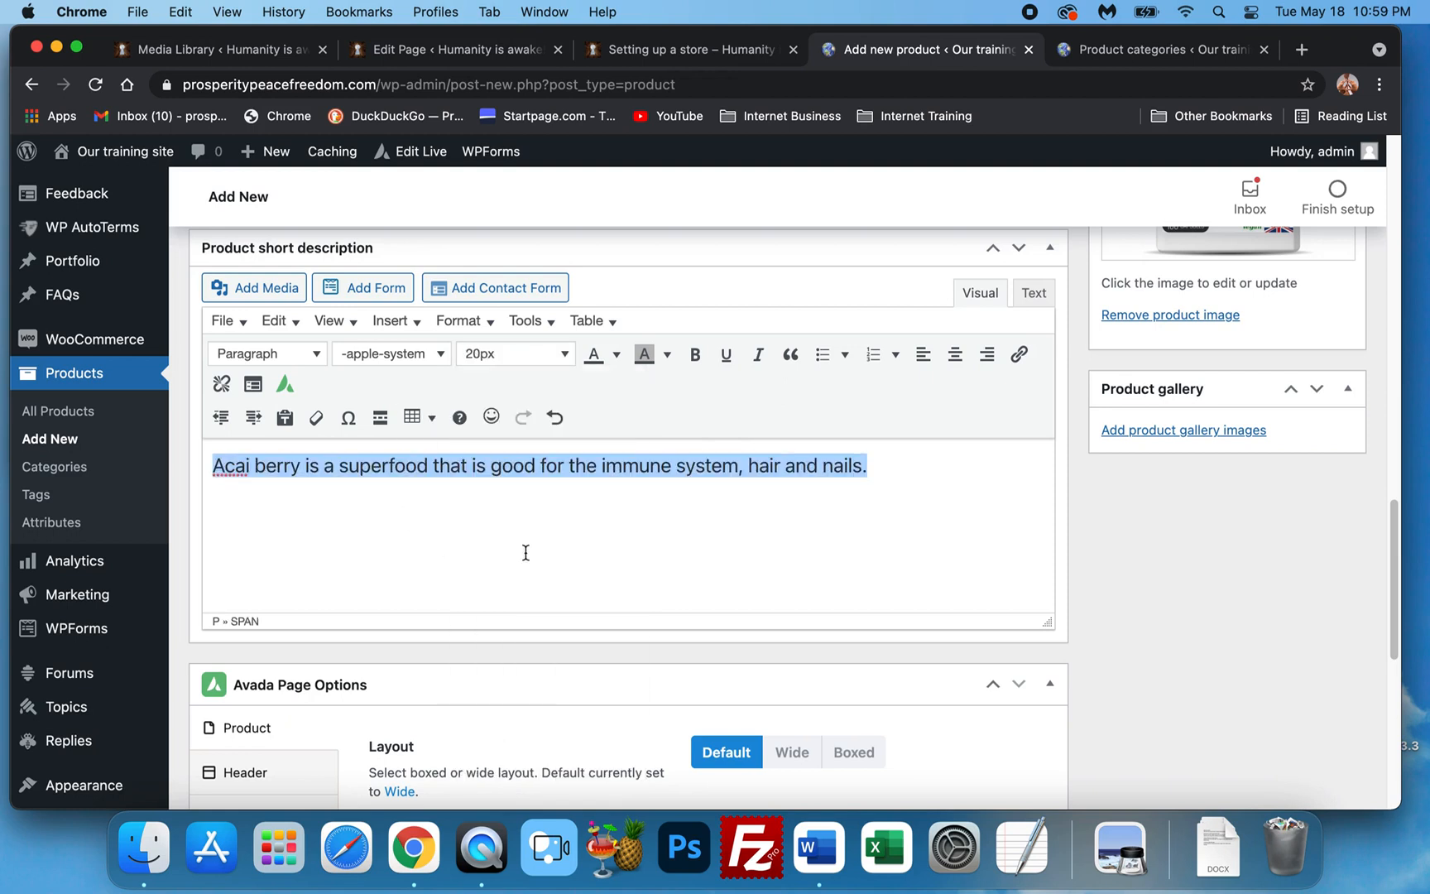
{"action": "left_click", "coordinate": [407, 358]}
{"action": "left_click", "coordinate": [413, 677]}
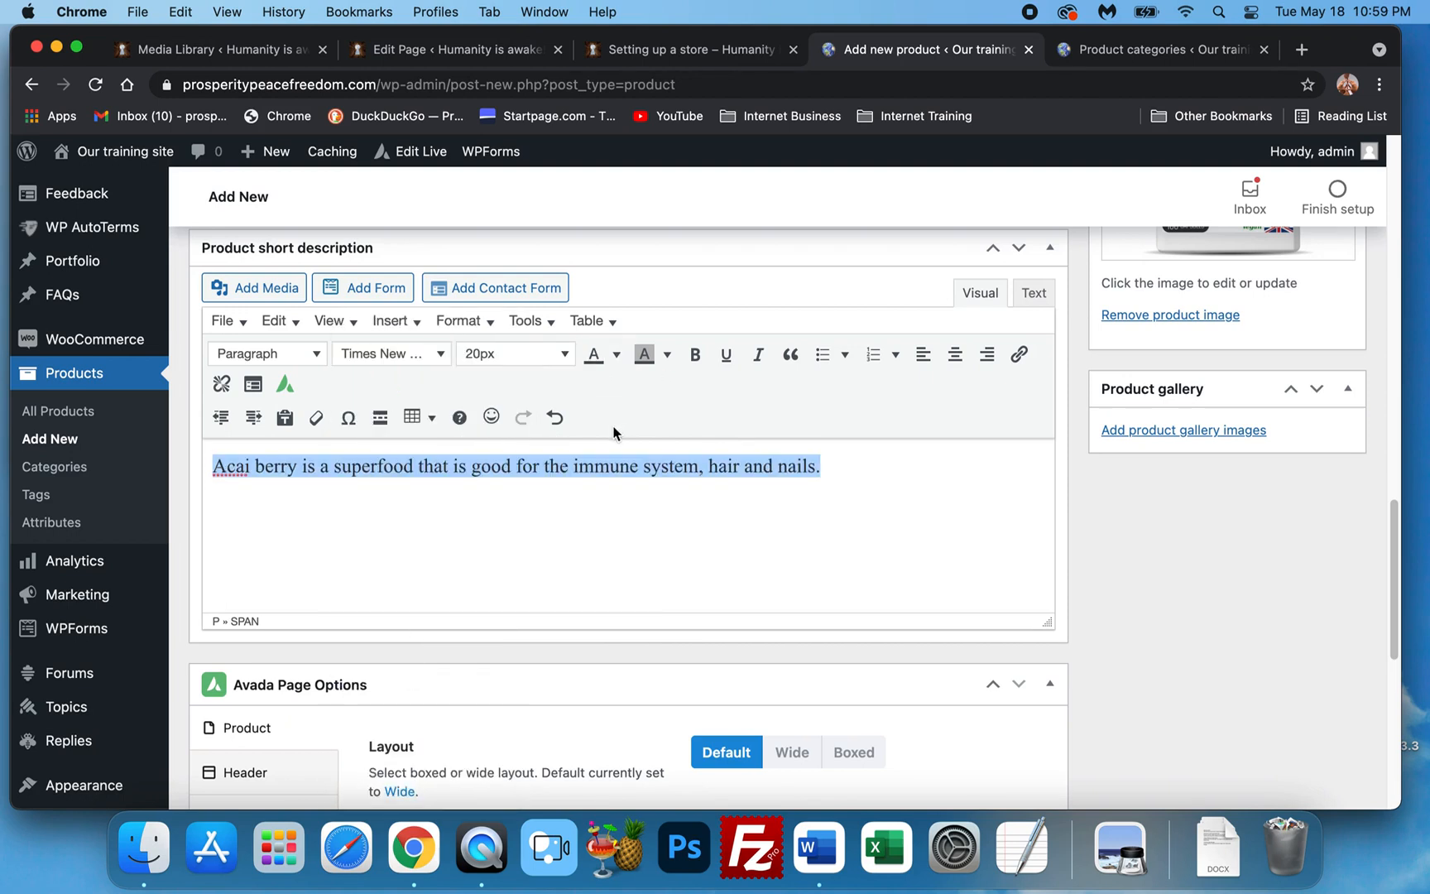
{"action": "left_click", "coordinate": [540, 354]}
{"action": "left_click", "coordinate": [513, 559]}
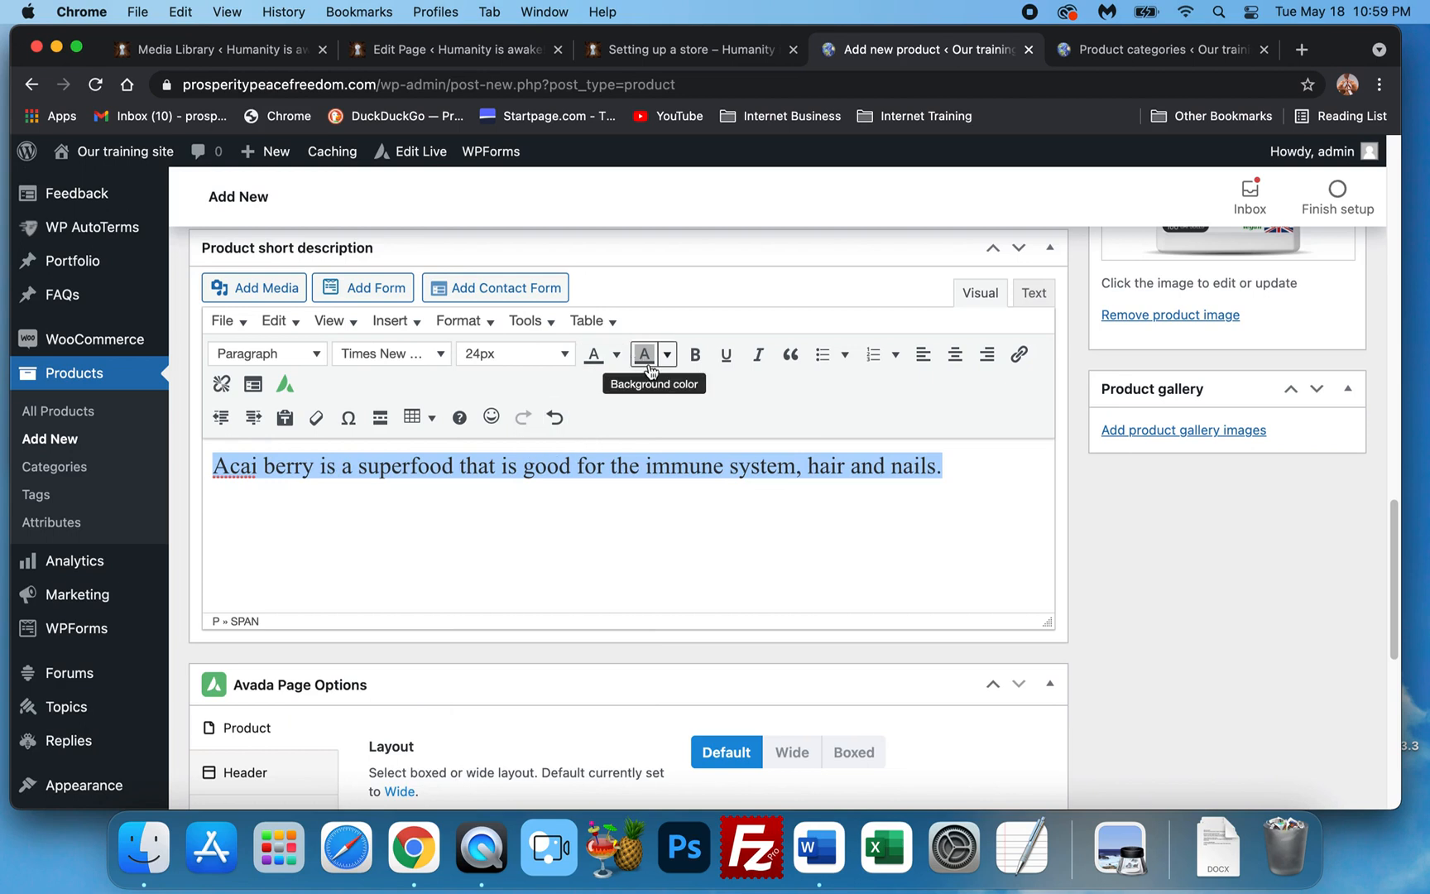
{"action": "left_click", "coordinate": [618, 355]}
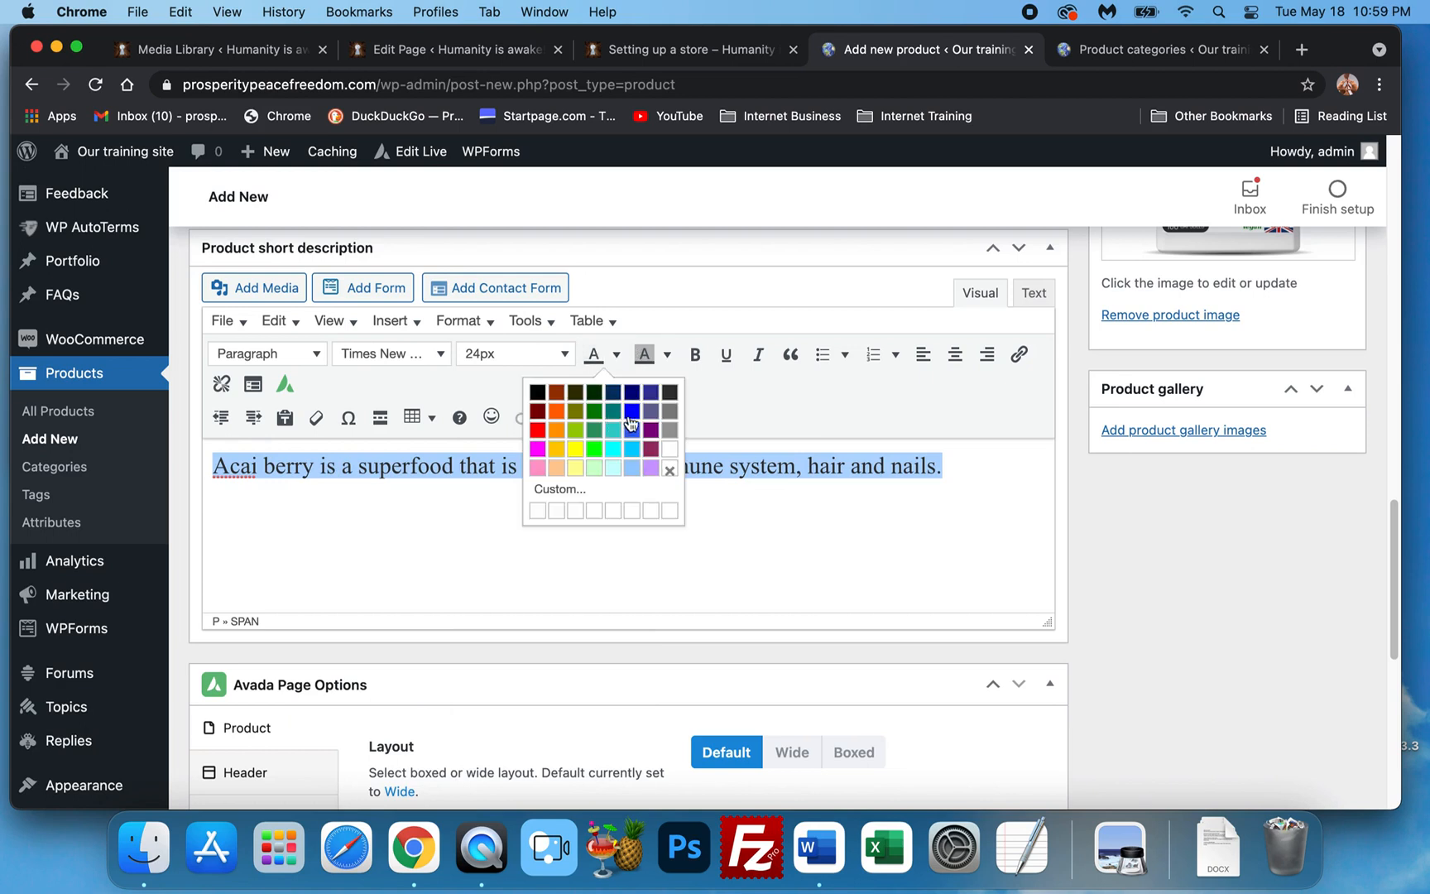
{"action": "left_click", "coordinate": [654, 433]}
{"action": "left_click", "coordinate": [715, 503]}
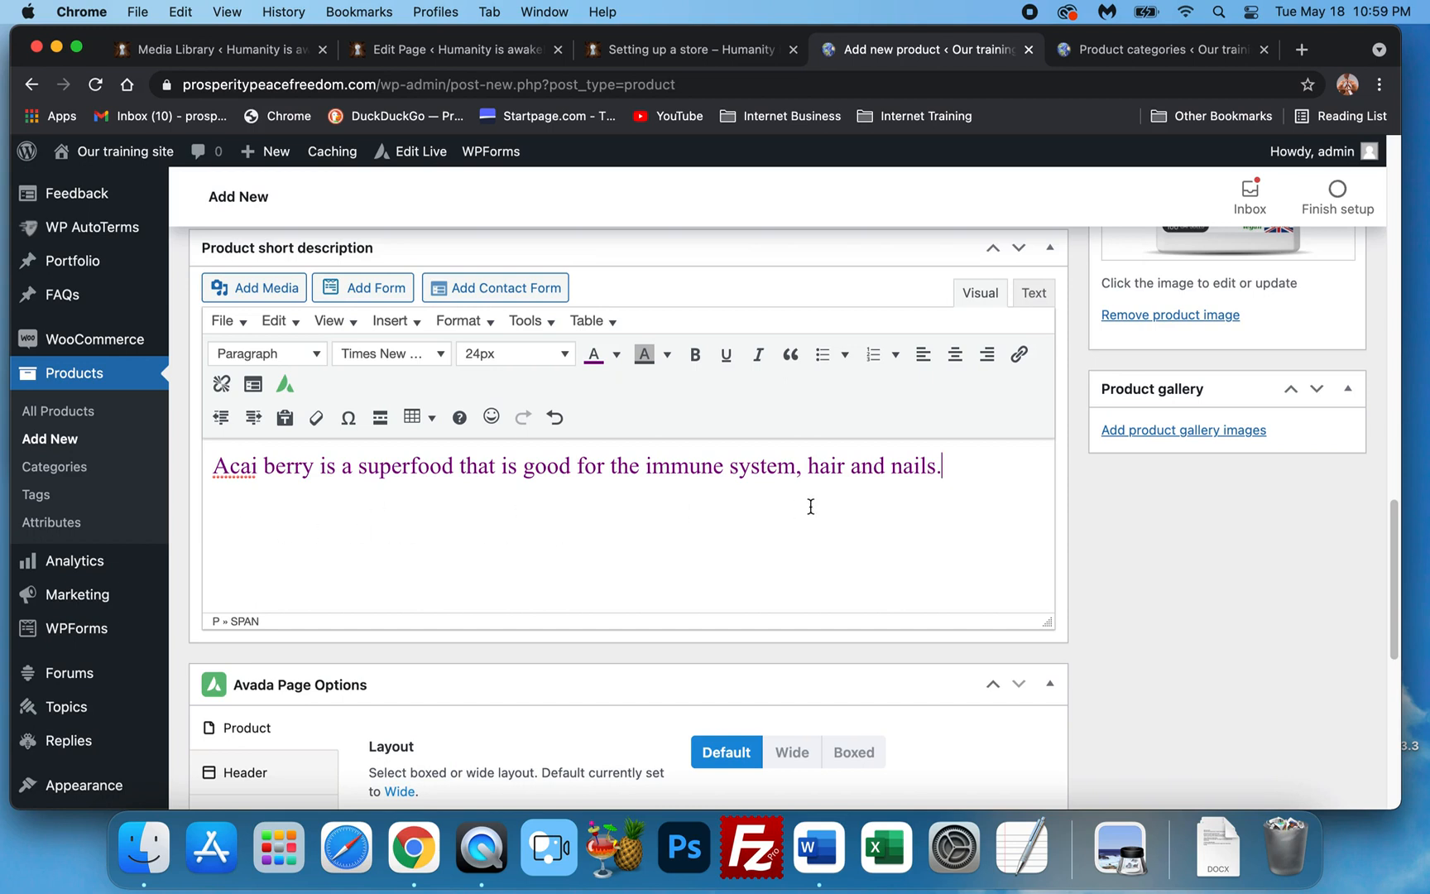
In Avada Page Options, set Display Header to No and Page Title Bar to Hide.
{"action": "scroll", "coordinate": [1126, 488], "scroll_direction": "up", "scroll_amount": 3}
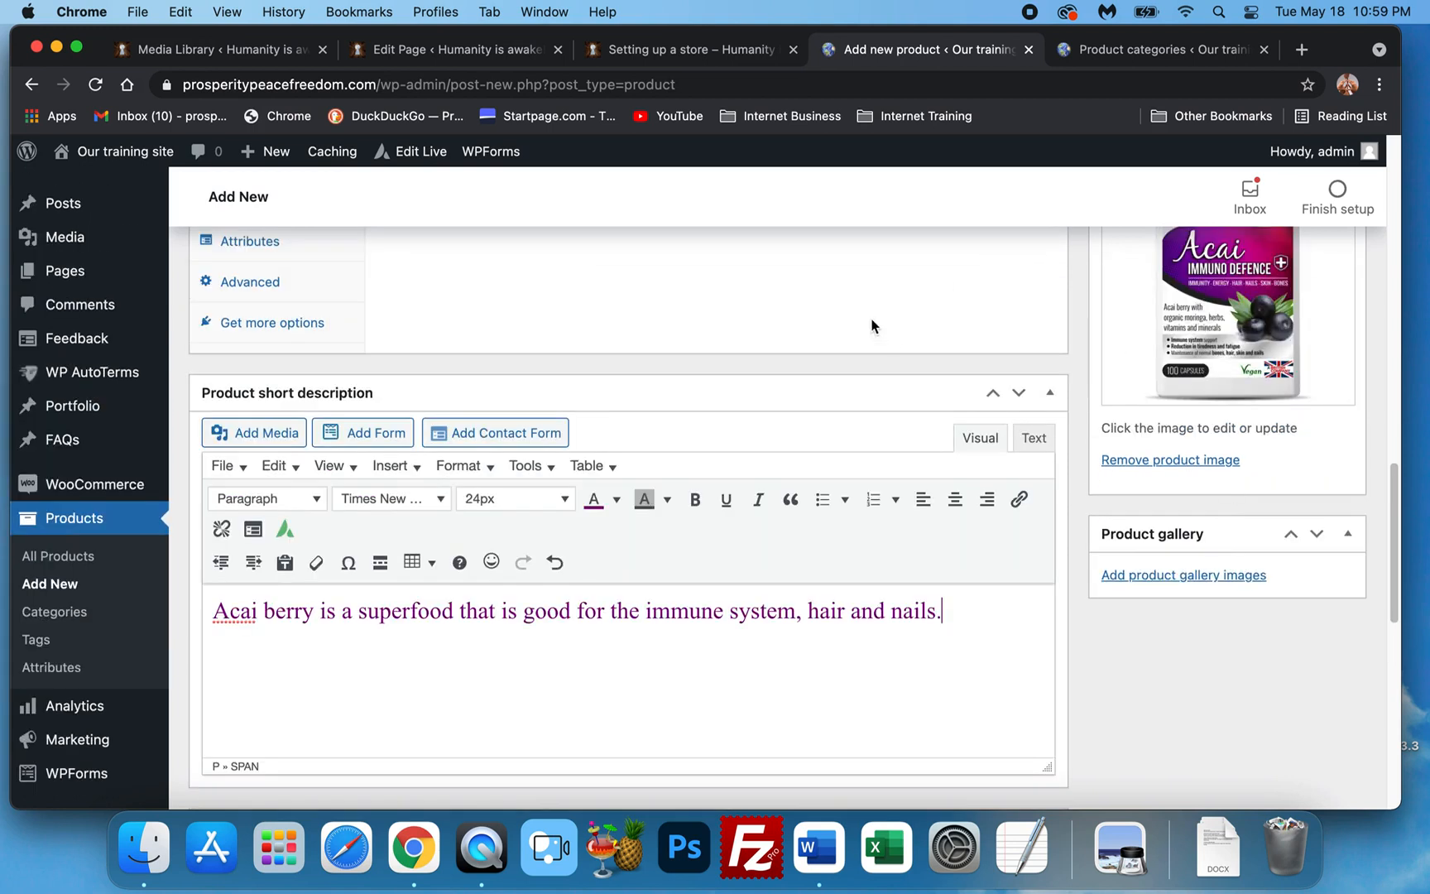
{"action": "scroll", "coordinate": [1117, 415], "scroll_direction": "down", "scroll_amount": 8}
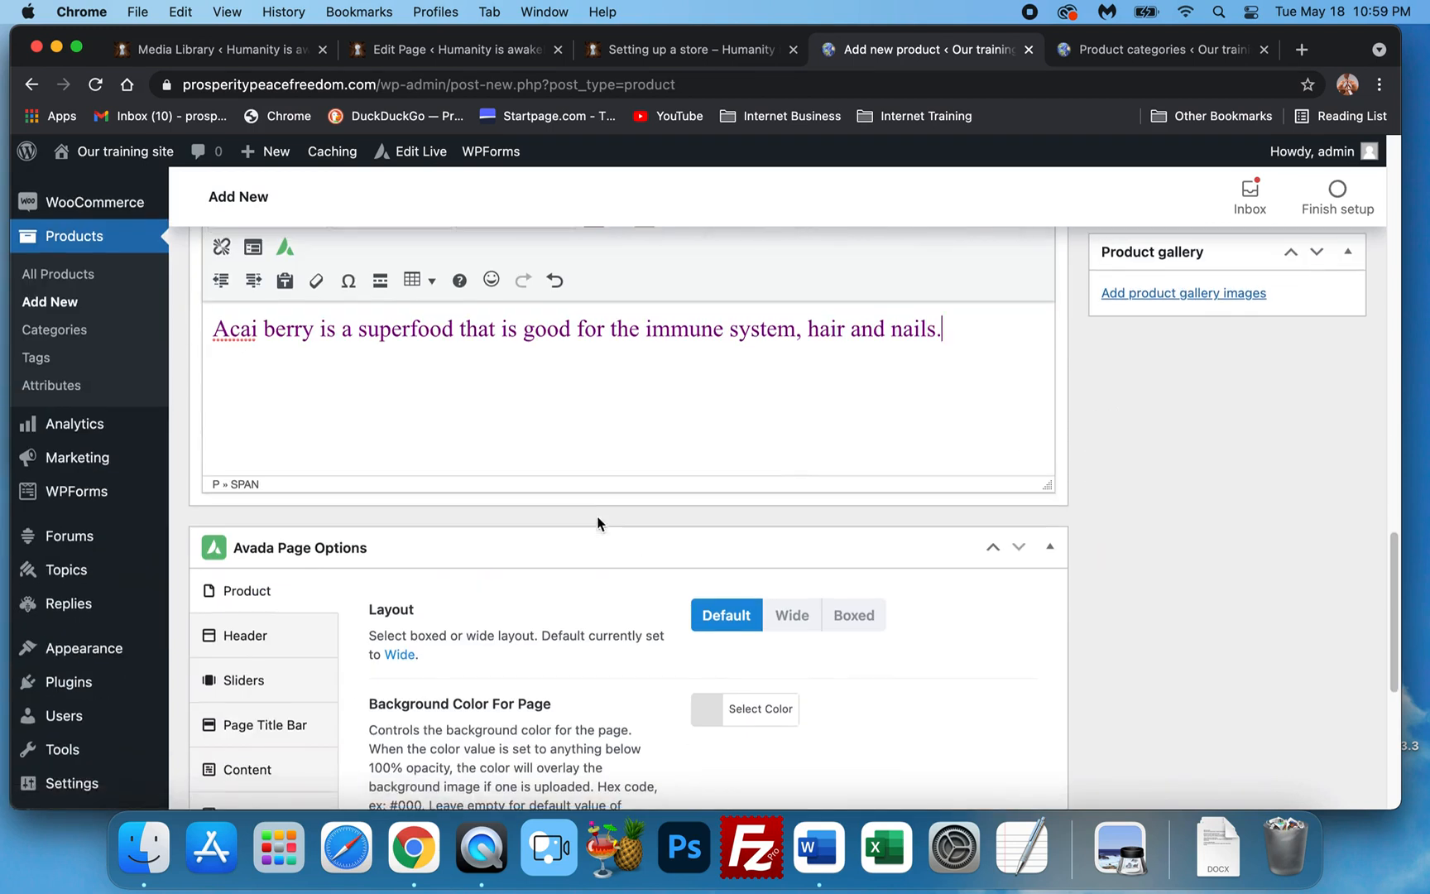
{"action": "scroll", "coordinate": [530, 495], "scroll_direction": "down", "scroll_amount": 3}
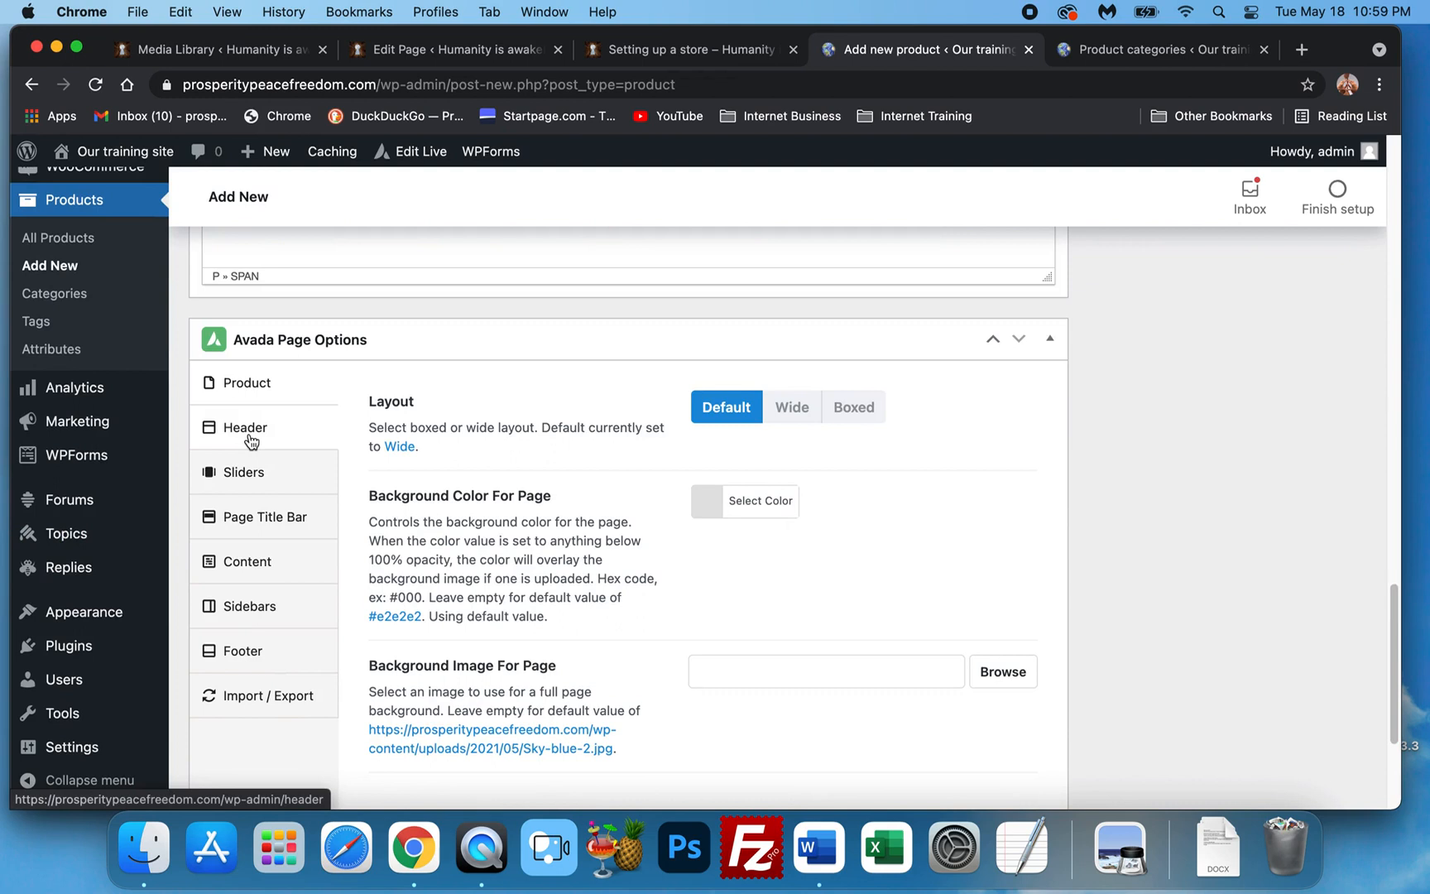
{"action": "left_click", "coordinate": [251, 439]}
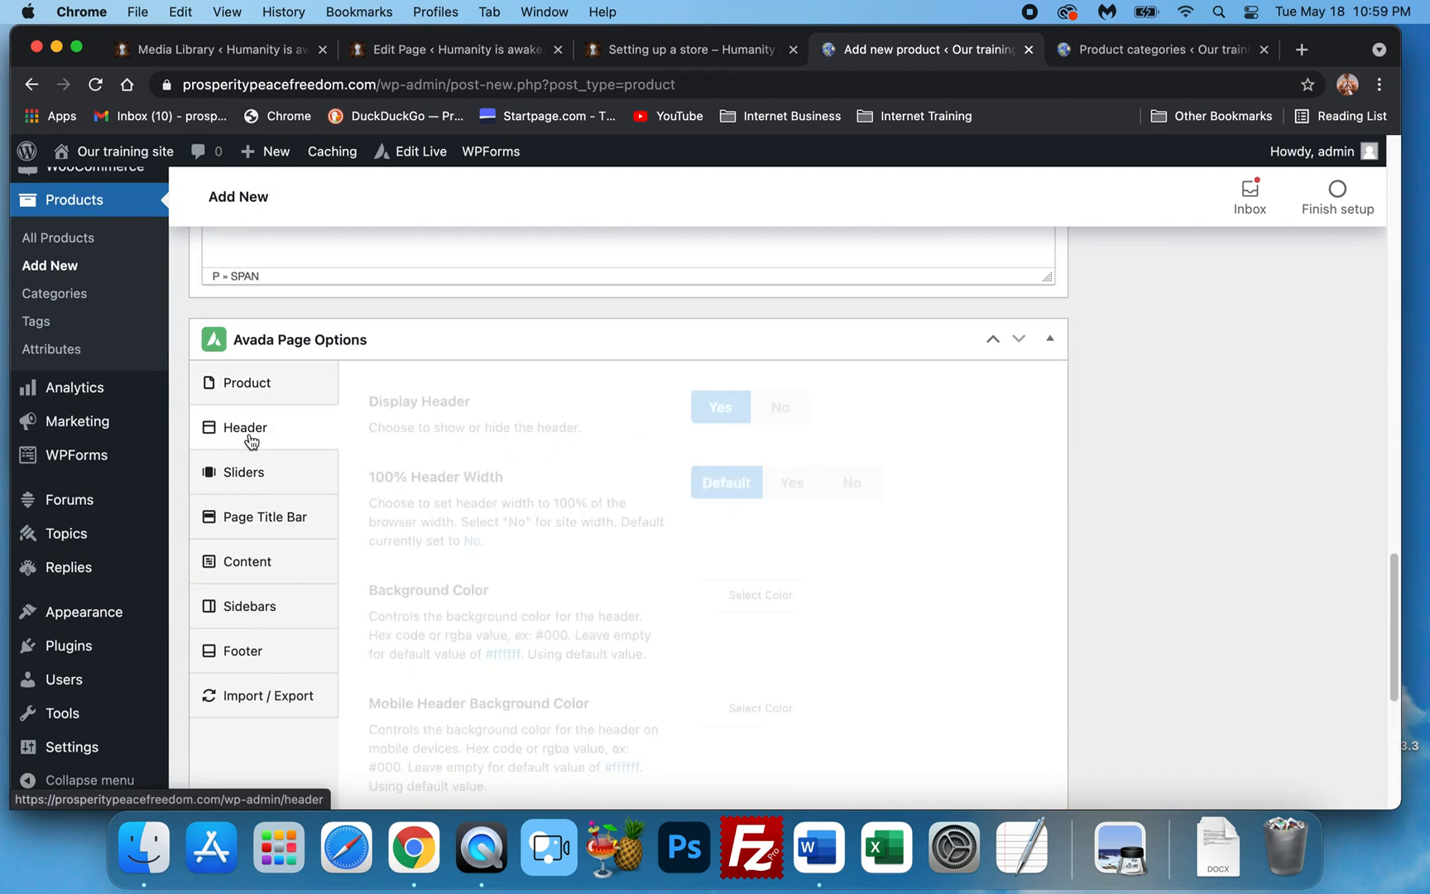
{"action": "left_click", "coordinate": [777, 407]}
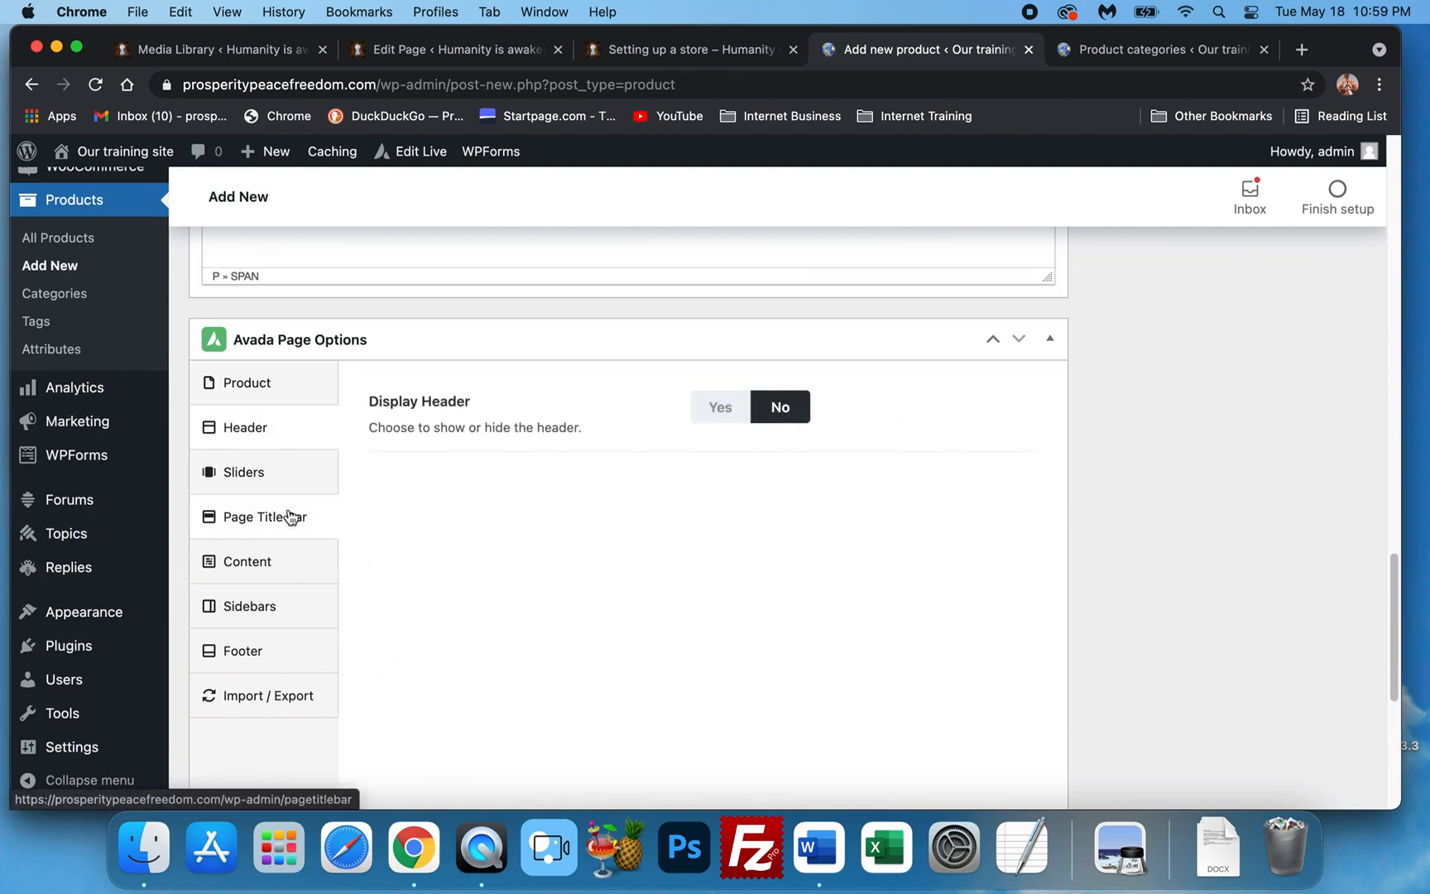
{"action": "left_click", "coordinate": [291, 516]}
{"action": "left_click", "coordinate": [782, 414]}
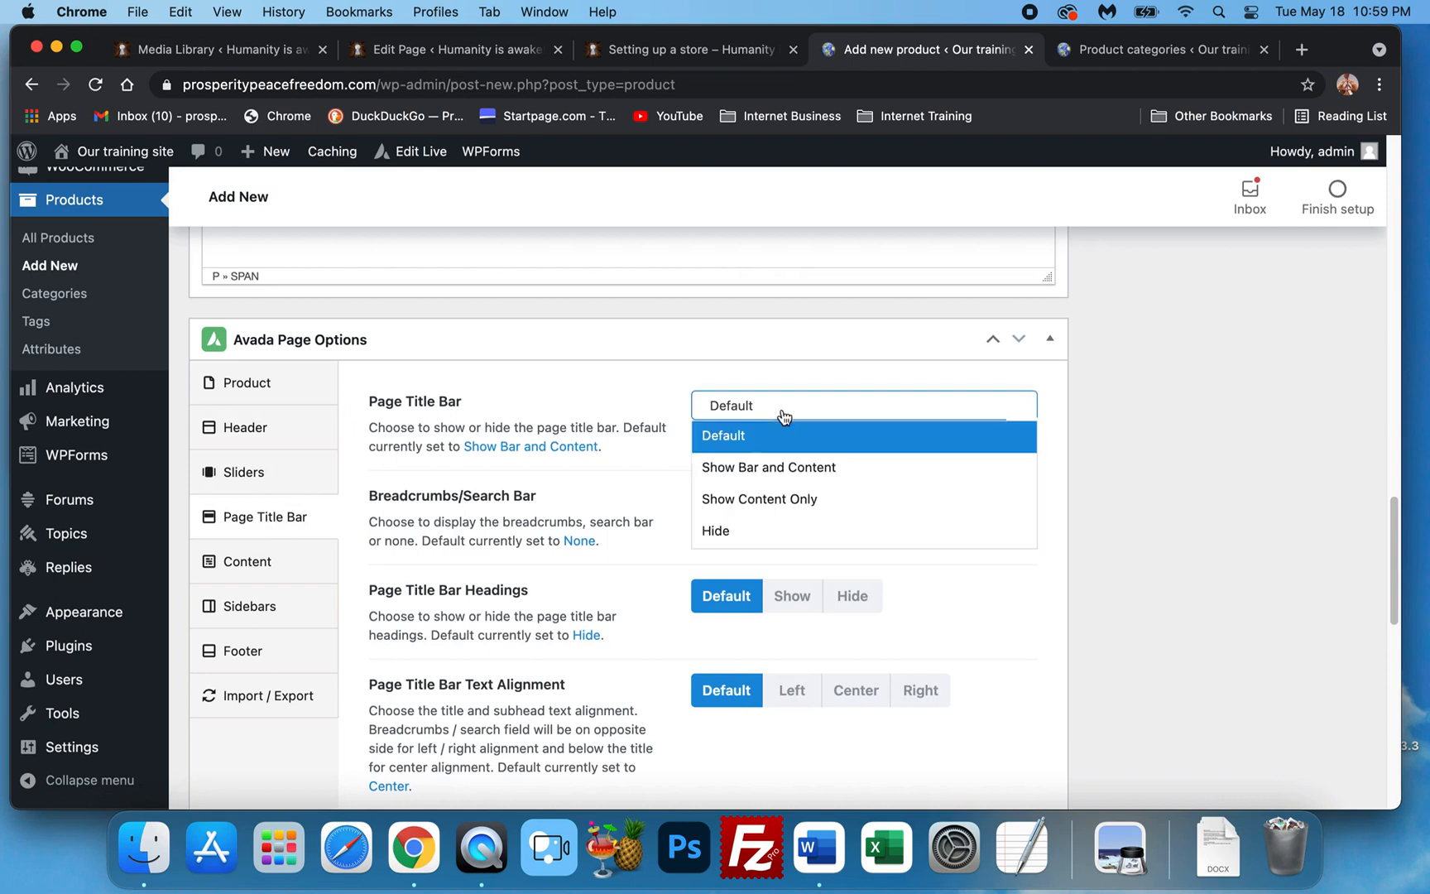
{"action": "left_click", "coordinate": [759, 525]}
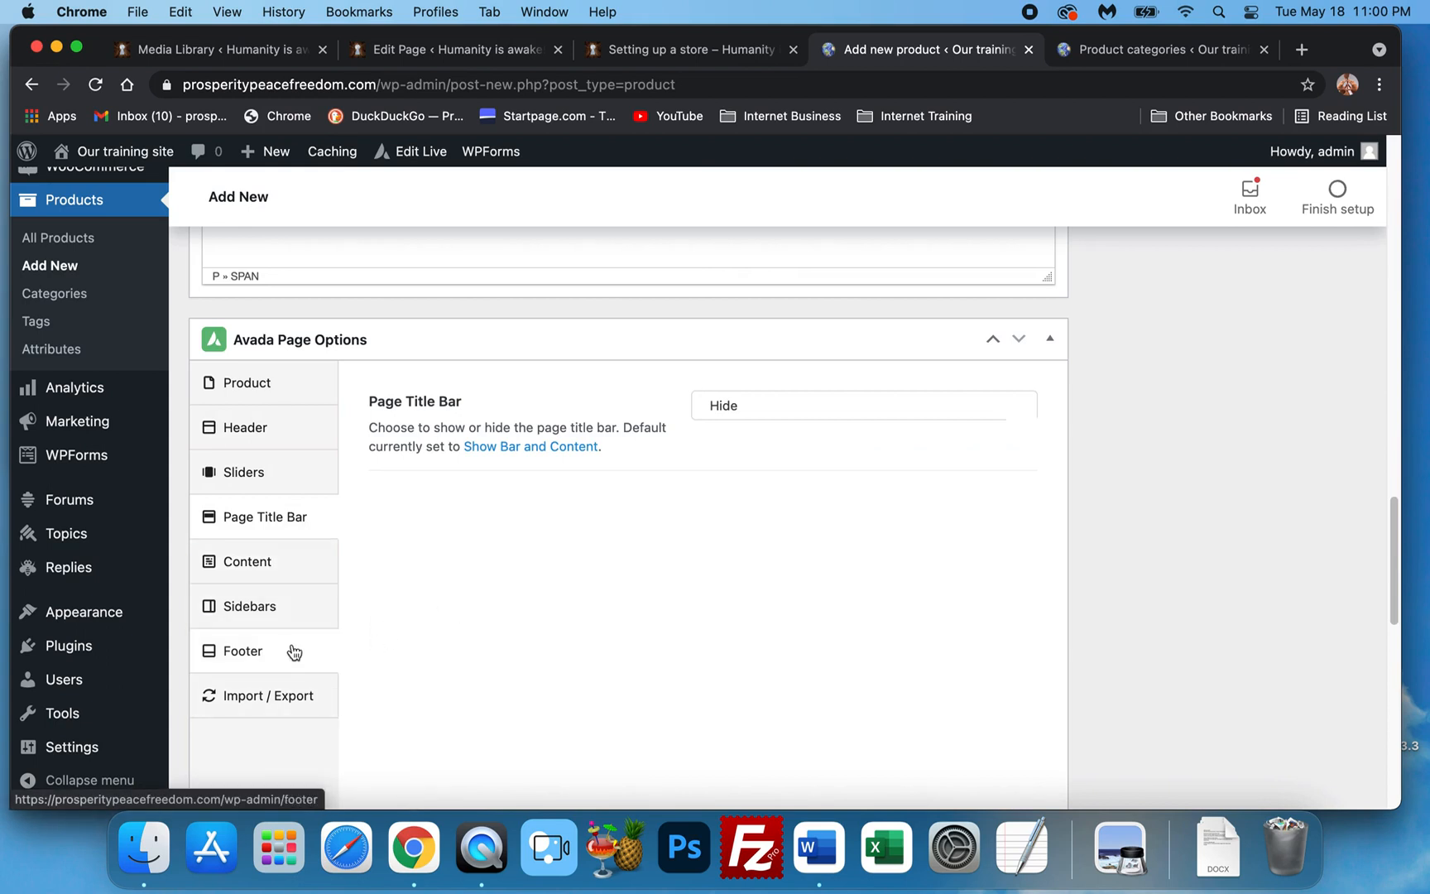
Review the finished product page and publish Acai Immune Defense.
{"action": "scroll", "coordinate": [601, 518], "scroll_direction": "down", "scroll_amount": 10}
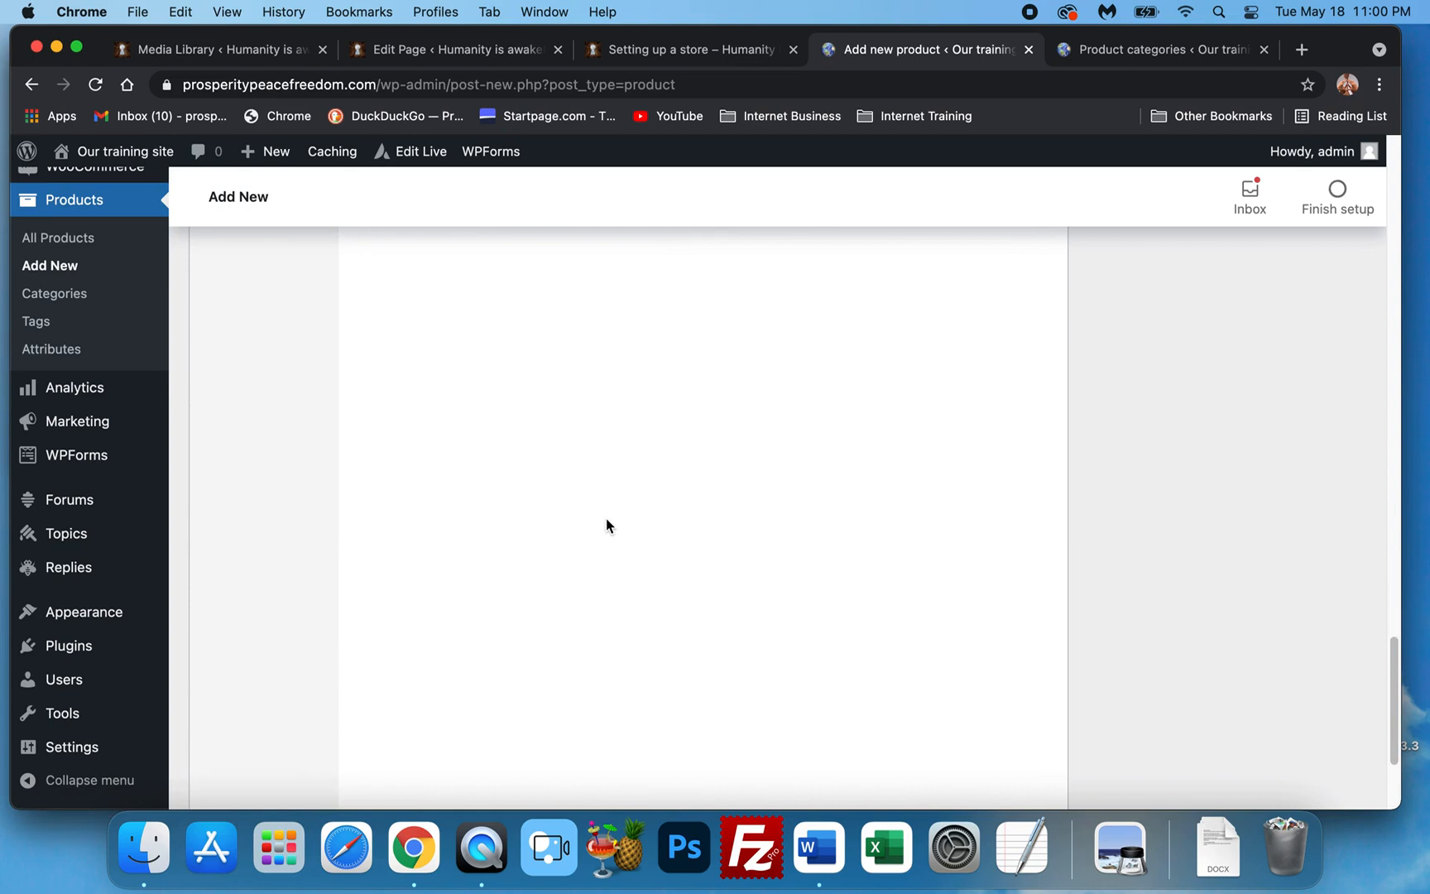
{"action": "scroll", "coordinate": [629, 527], "scroll_direction": "down", "scroll_amount": 10}
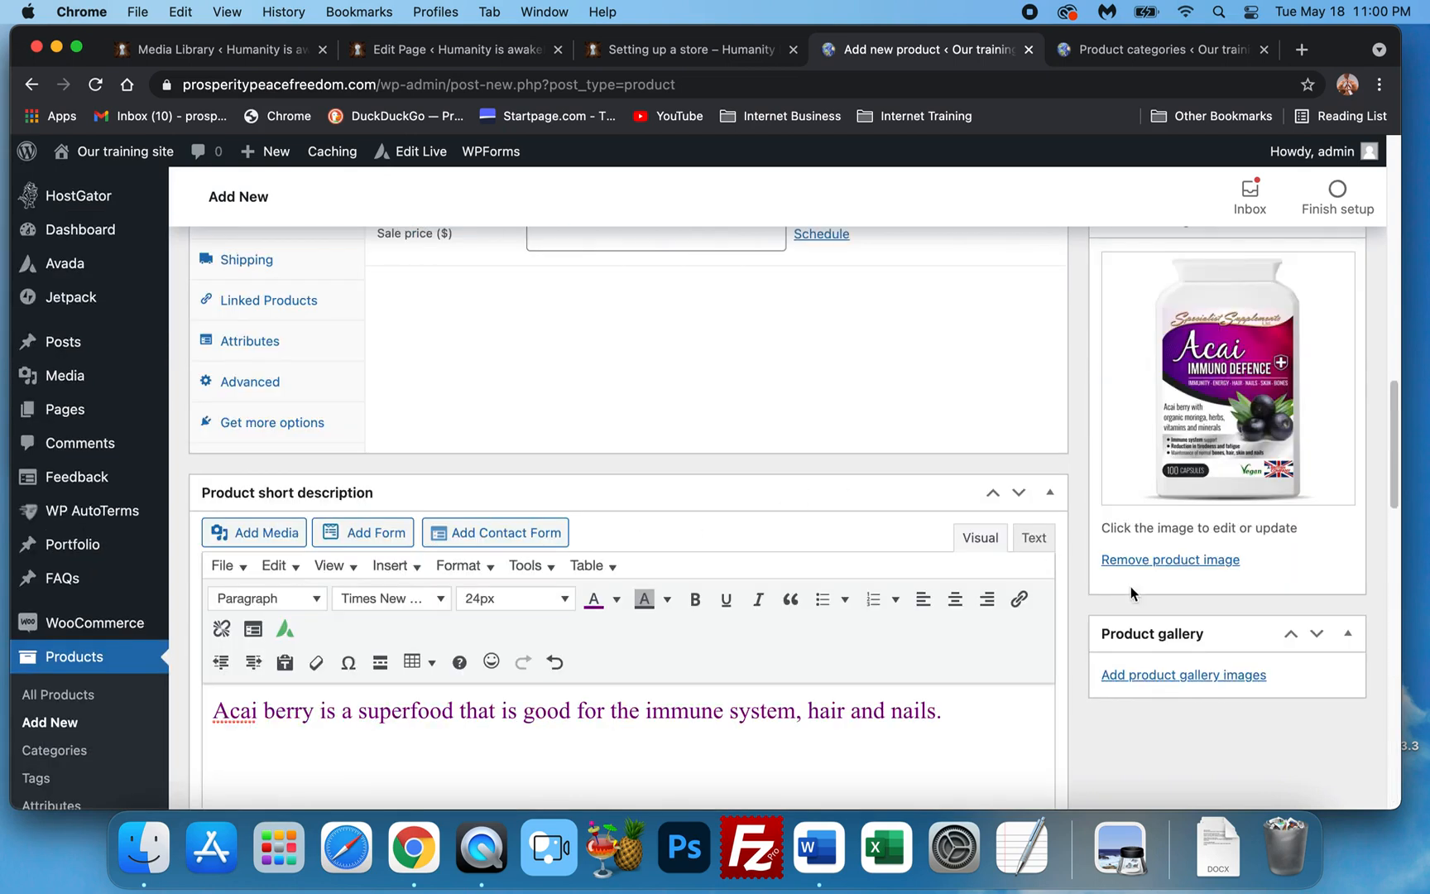
{"action": "scroll", "coordinate": [667, 622], "scroll_direction": "up", "scroll_amount": 3}
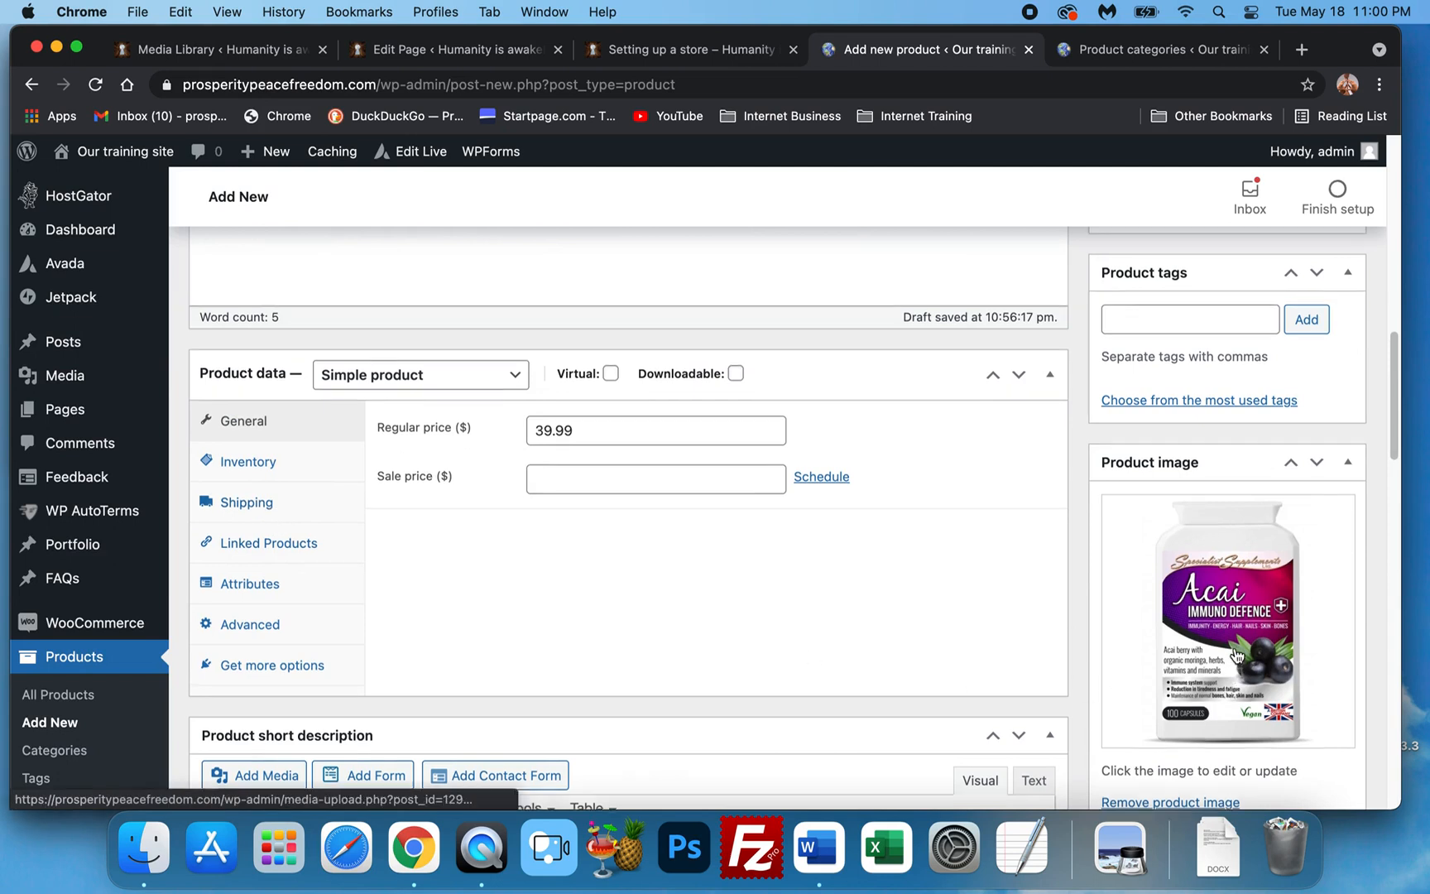
{"action": "scroll", "coordinate": [1235, 656], "scroll_direction": "up", "scroll_amount": 4}
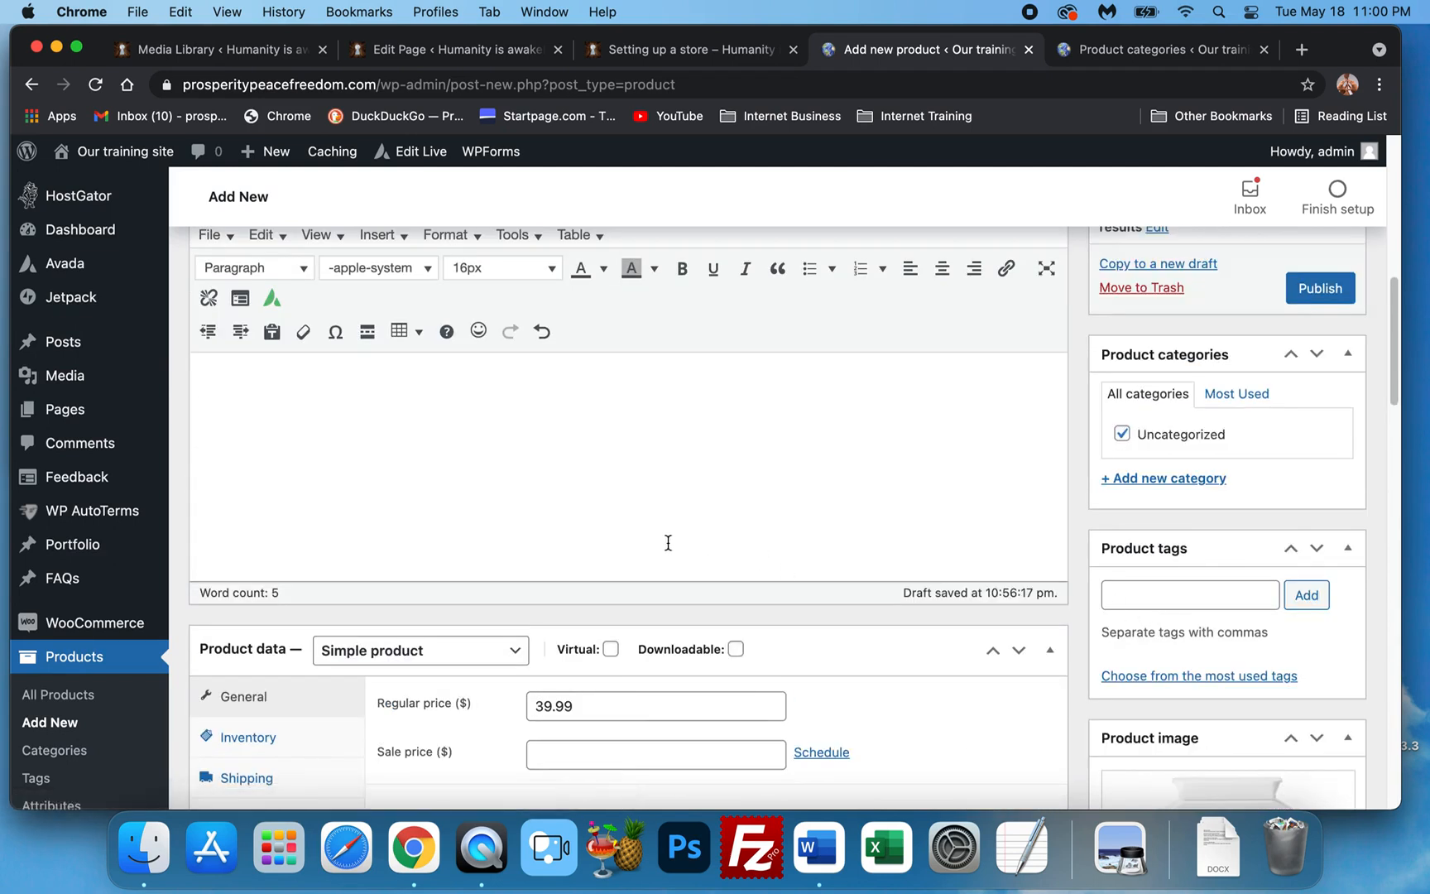
{"action": "scroll", "coordinate": [405, 460], "scroll_direction": "up", "scroll_amount": 2}
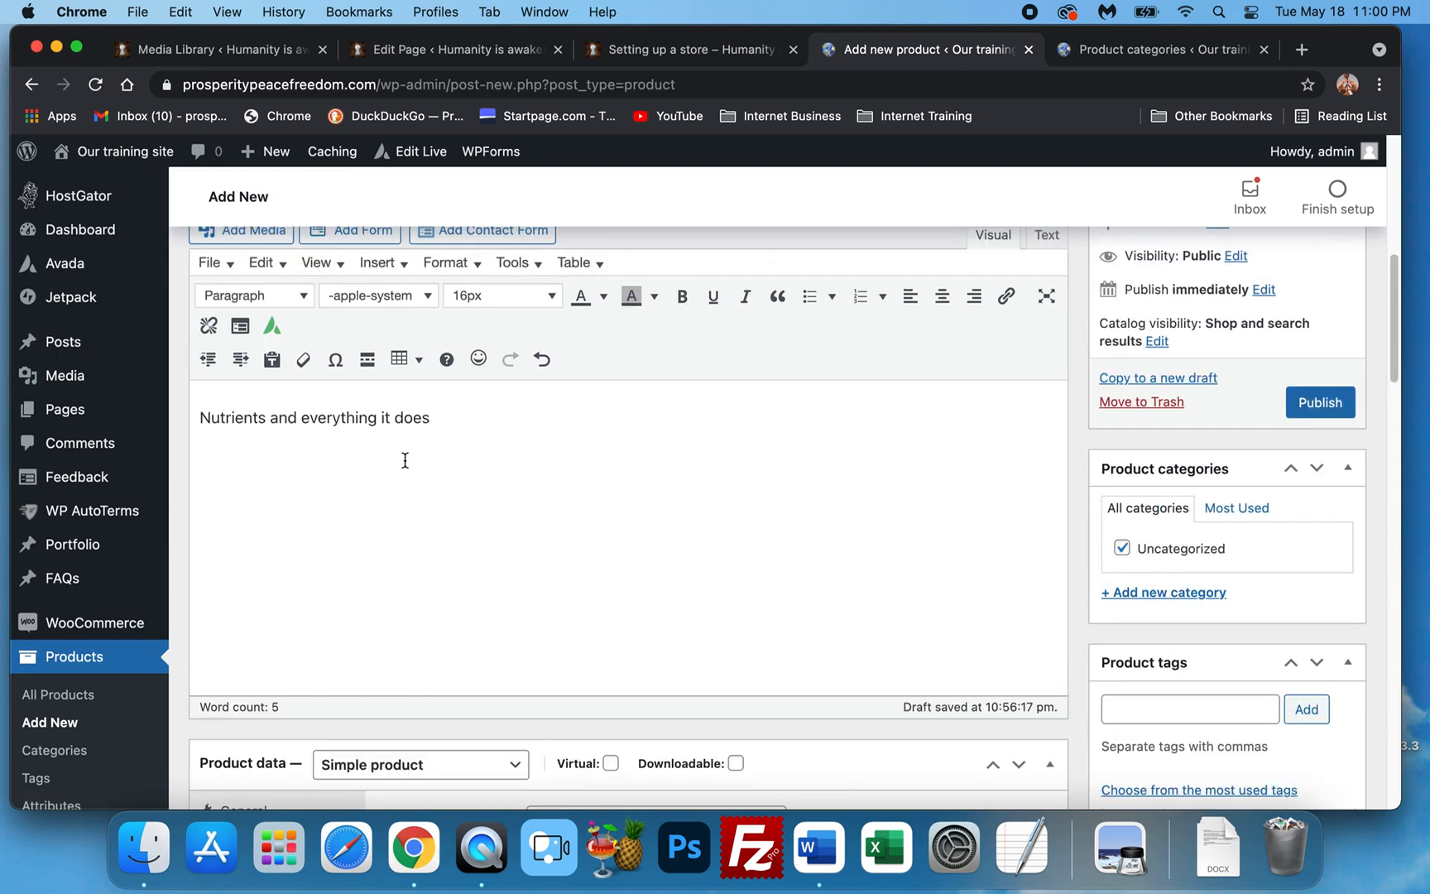
{"action": "scroll", "coordinate": [406, 461], "scroll_direction": "up", "scroll_amount": 3}
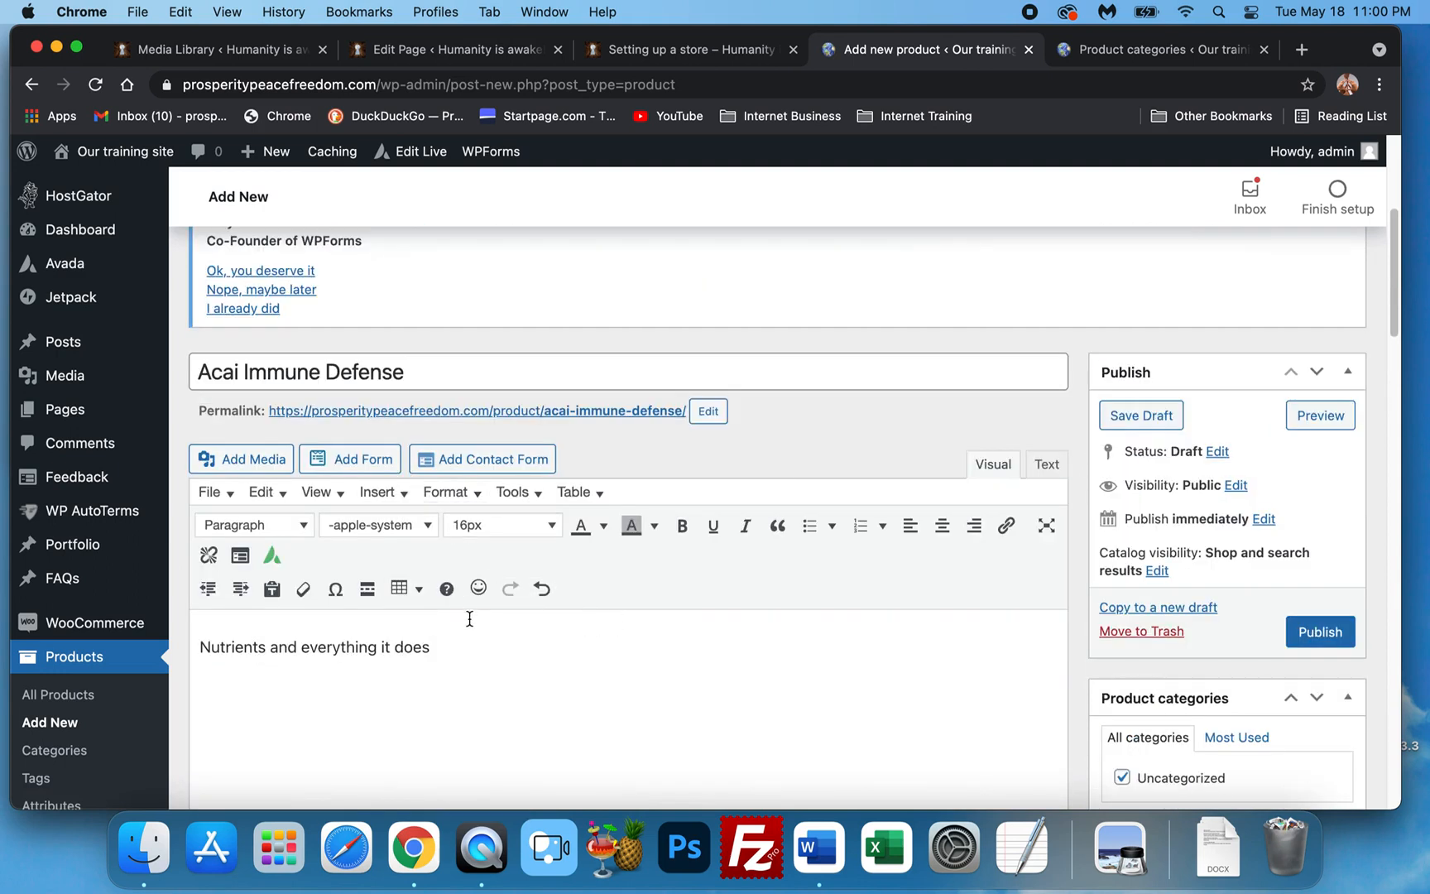
{"action": "scroll", "coordinate": [546, 629], "scroll_direction": "down", "scroll_amount": 2}
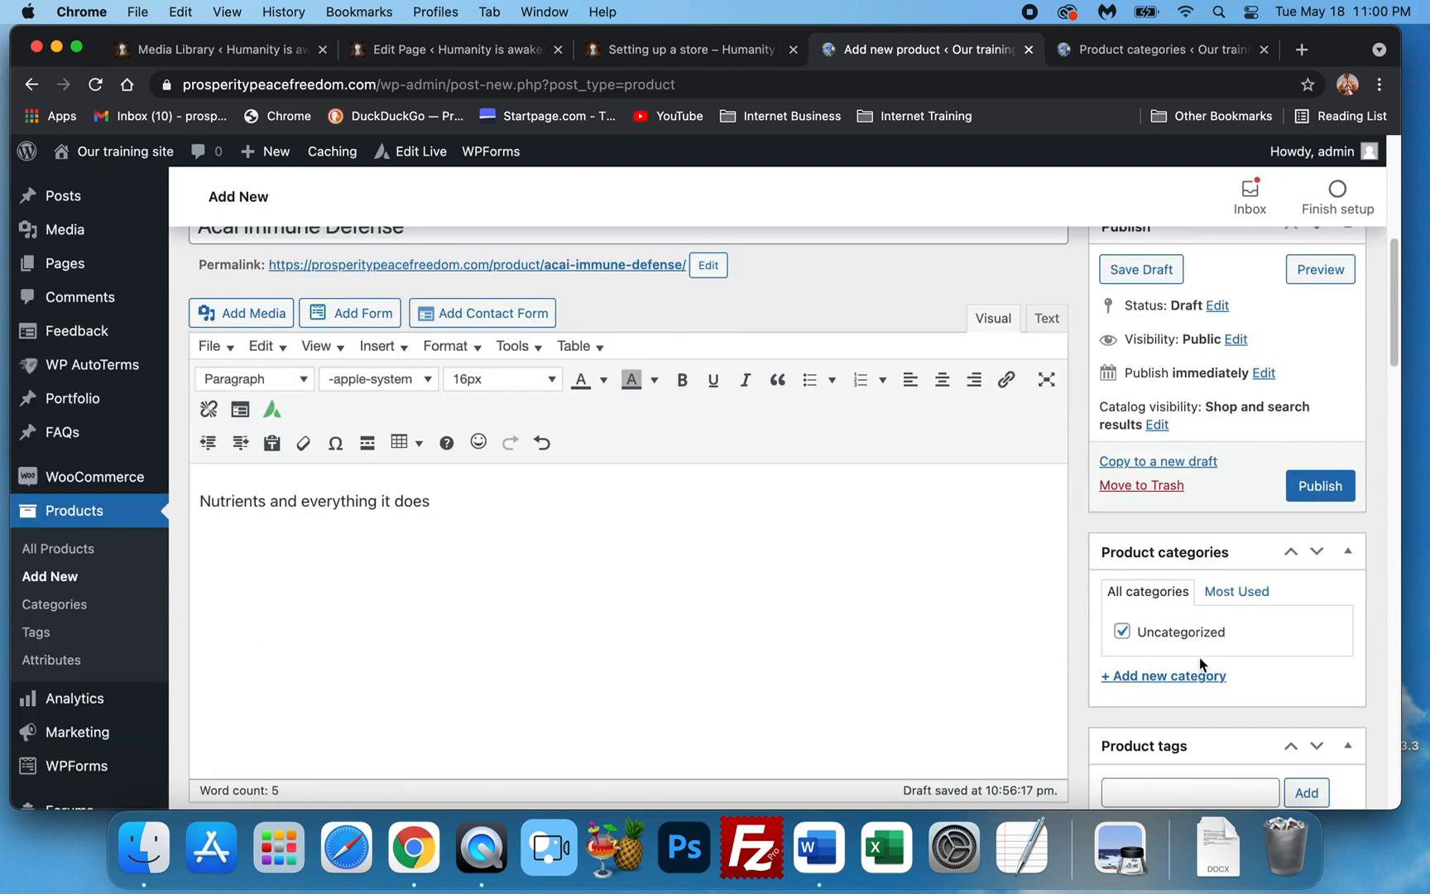
{"action": "left_click", "coordinate": [1316, 498]}
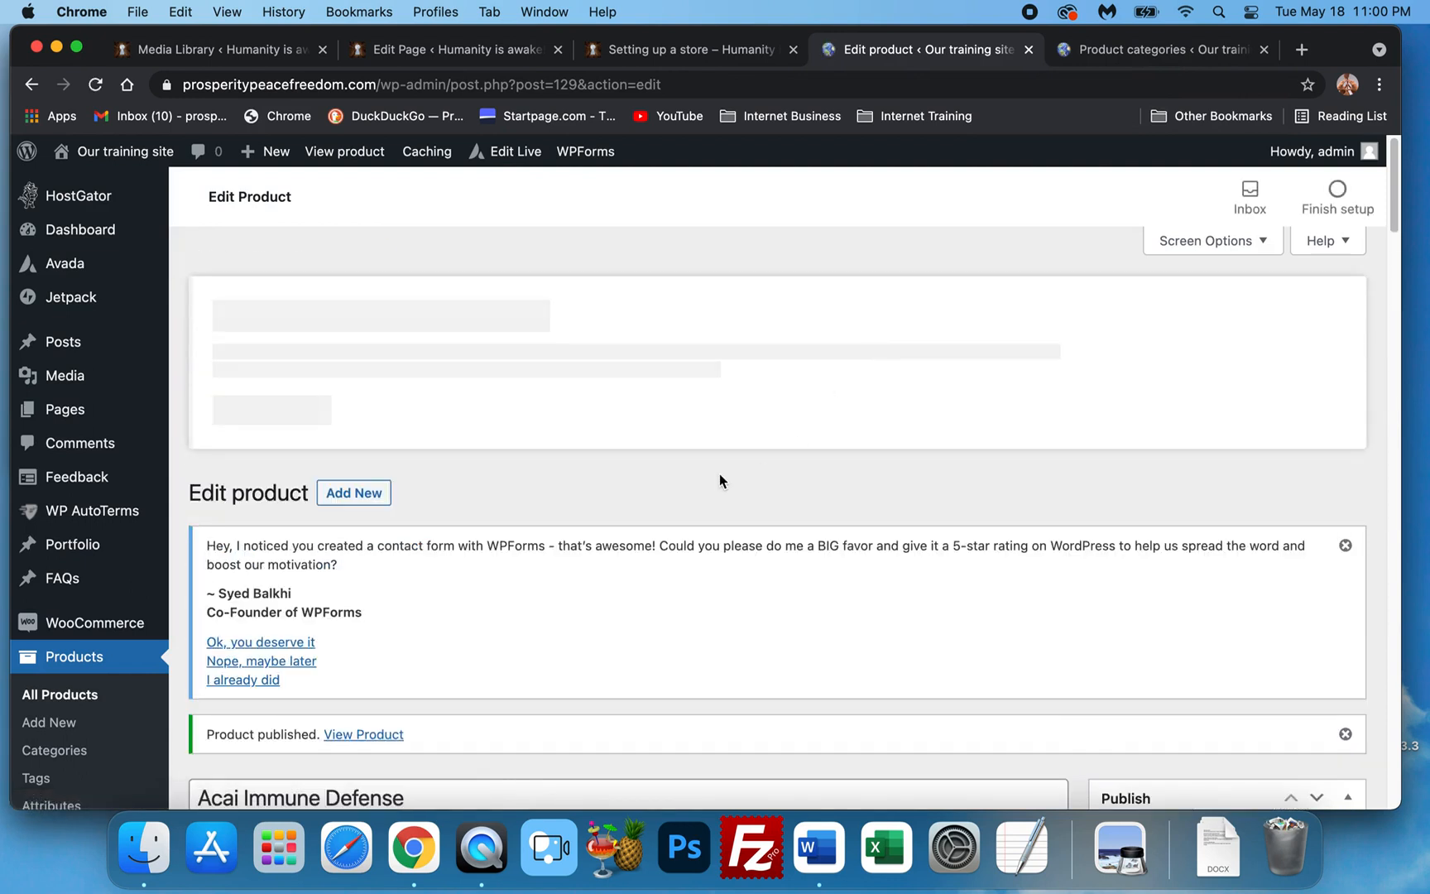
Open the View Product link in a new tab and switch to the live Acai page.
{"action": "scroll", "coordinate": [644, 471], "scroll_direction": "down", "scroll_amount": 5}
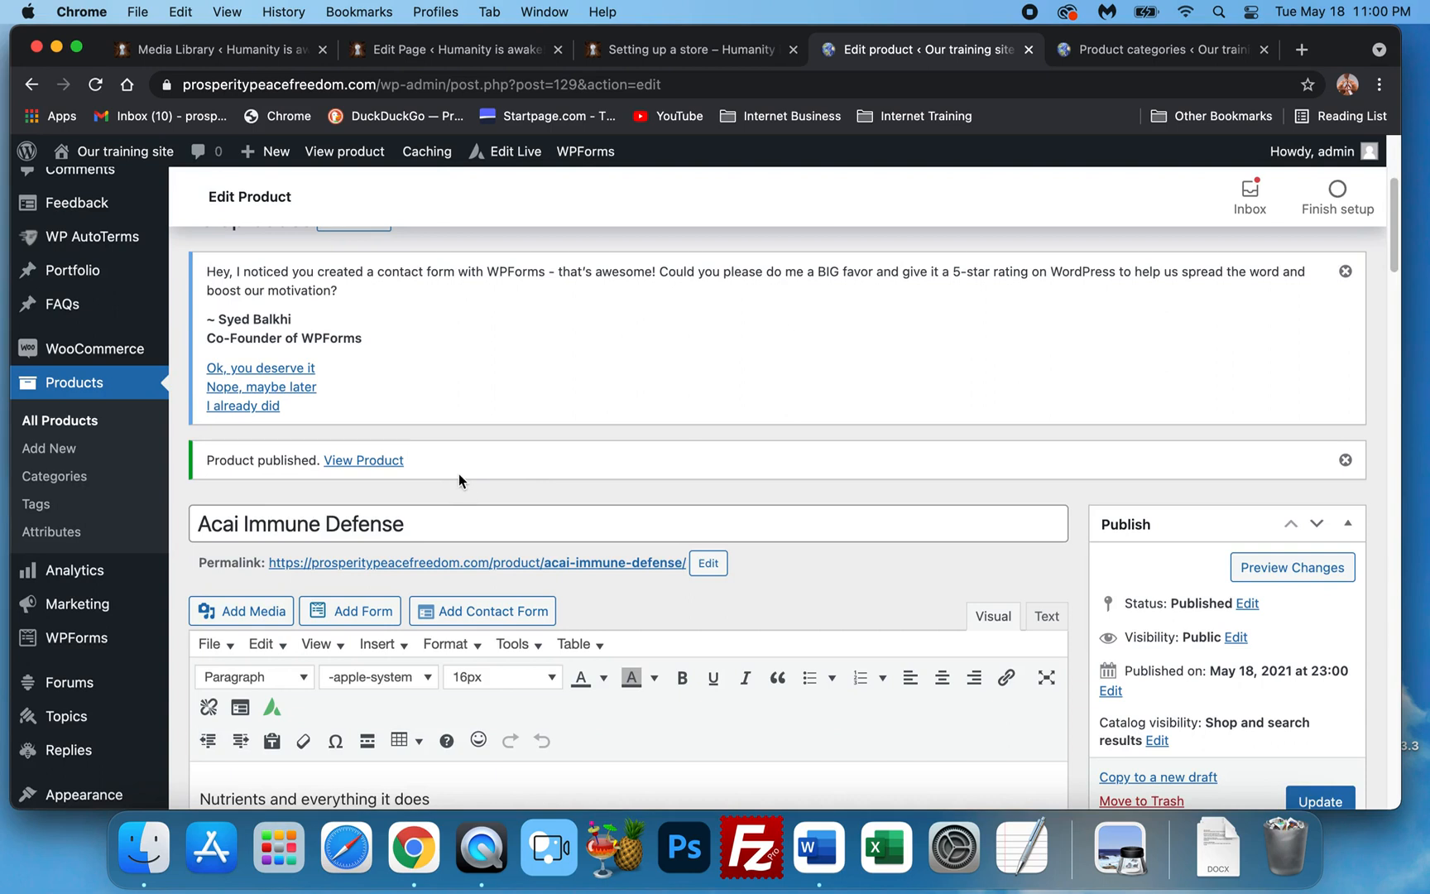
{"action": "scroll", "coordinate": [376, 451], "scroll_direction": "down", "scroll_amount": 1}
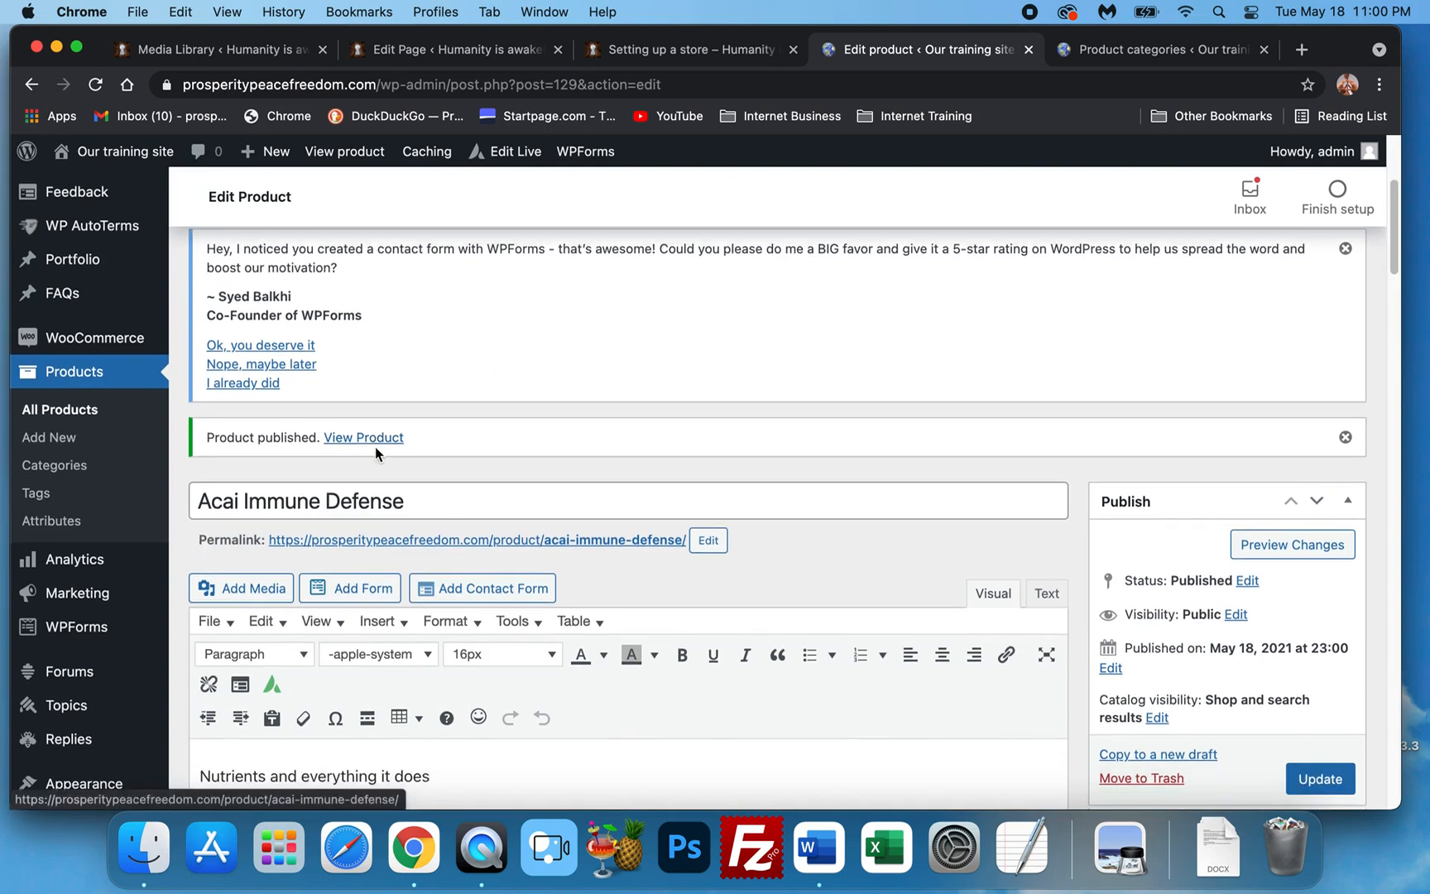
{"action": "right_click", "coordinate": [379, 445]}
{"action": "left_click", "coordinate": [383, 446]}
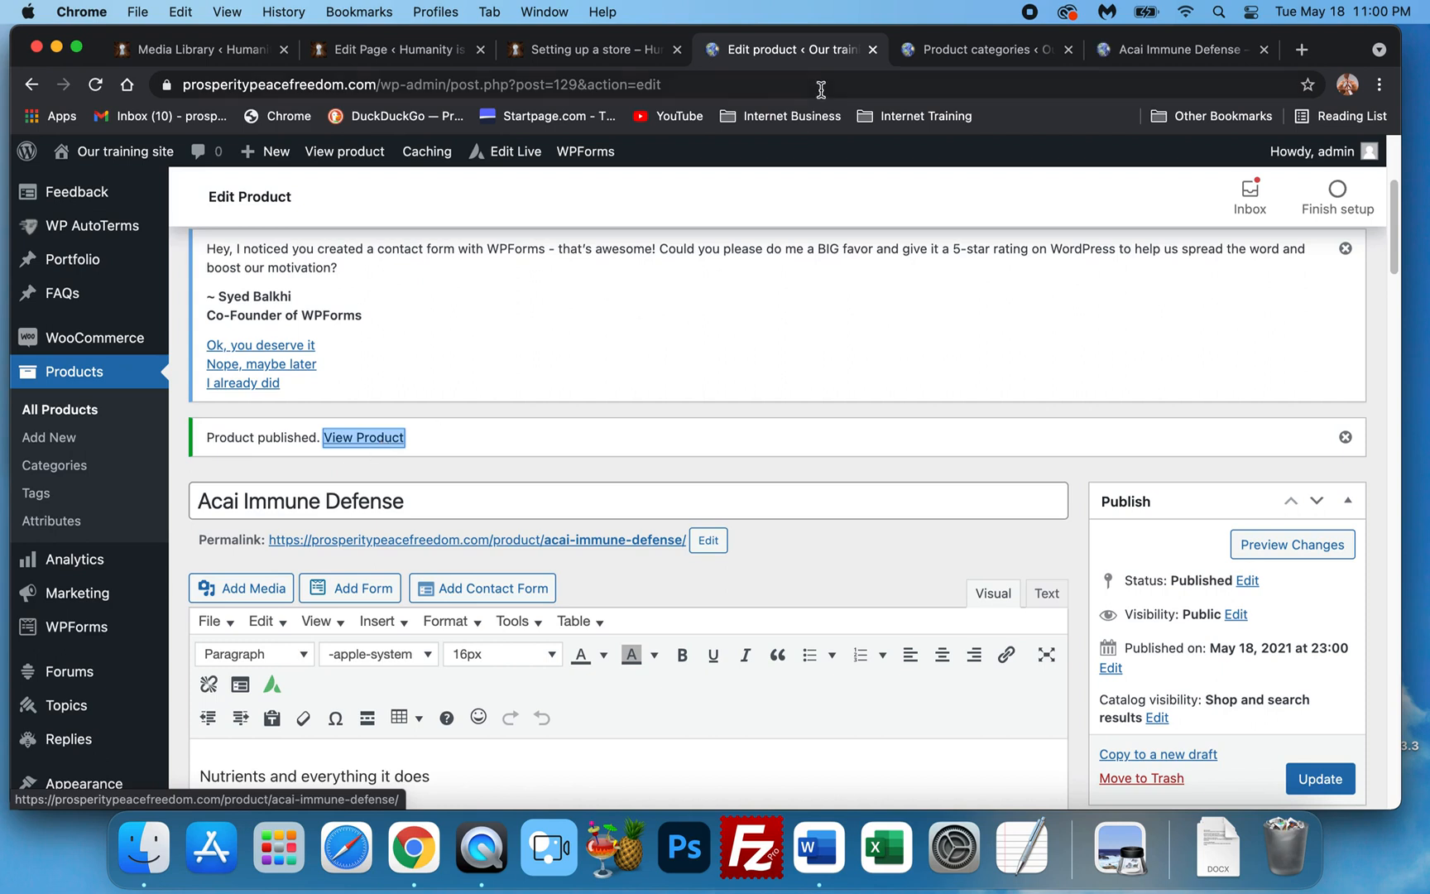
{"action": "left_click", "coordinate": [1114, 58]}
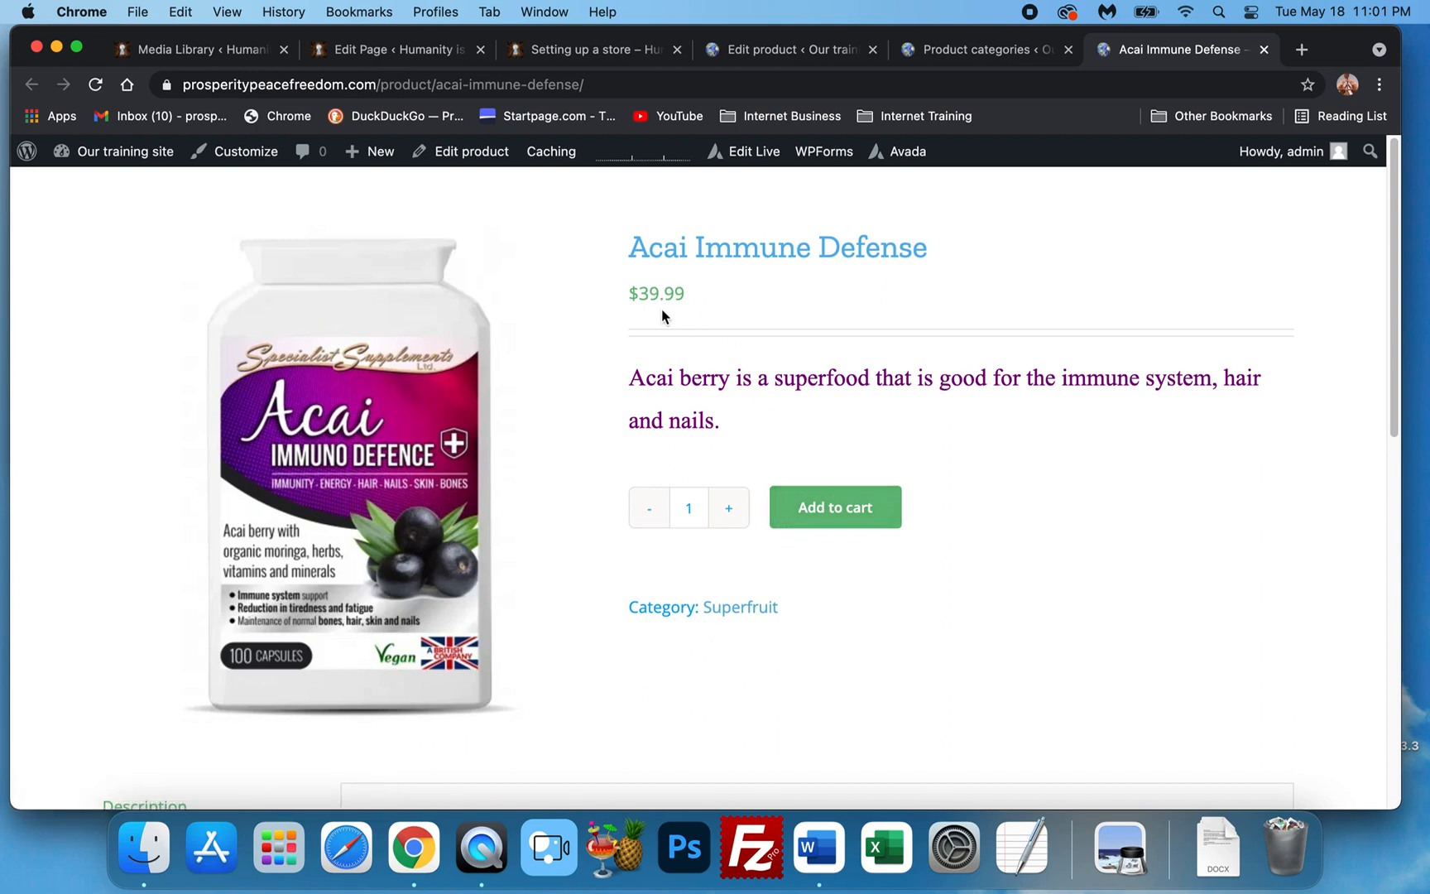
Review the Acai Immune Defense product page and add one unit to the cart.
{"action": "scroll", "coordinate": [753, 518], "scroll_direction": "down", "scroll_amount": 4}
{"action": "scroll", "coordinate": [752, 522], "scroll_direction": "up", "scroll_amount": 1}
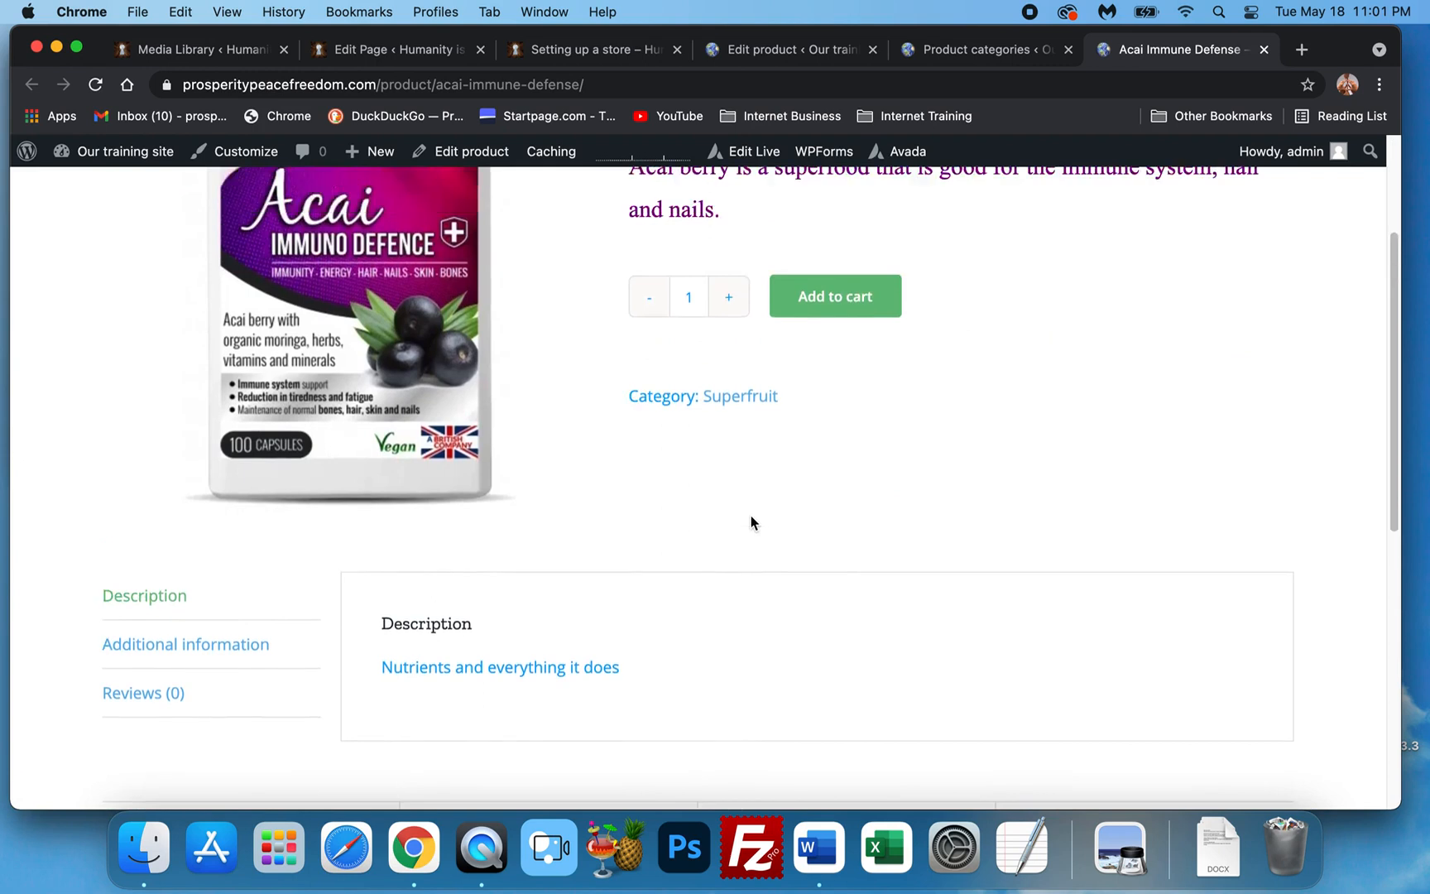
{"action": "scroll", "coordinate": [751, 522], "scroll_direction": "up", "scroll_amount": 1}
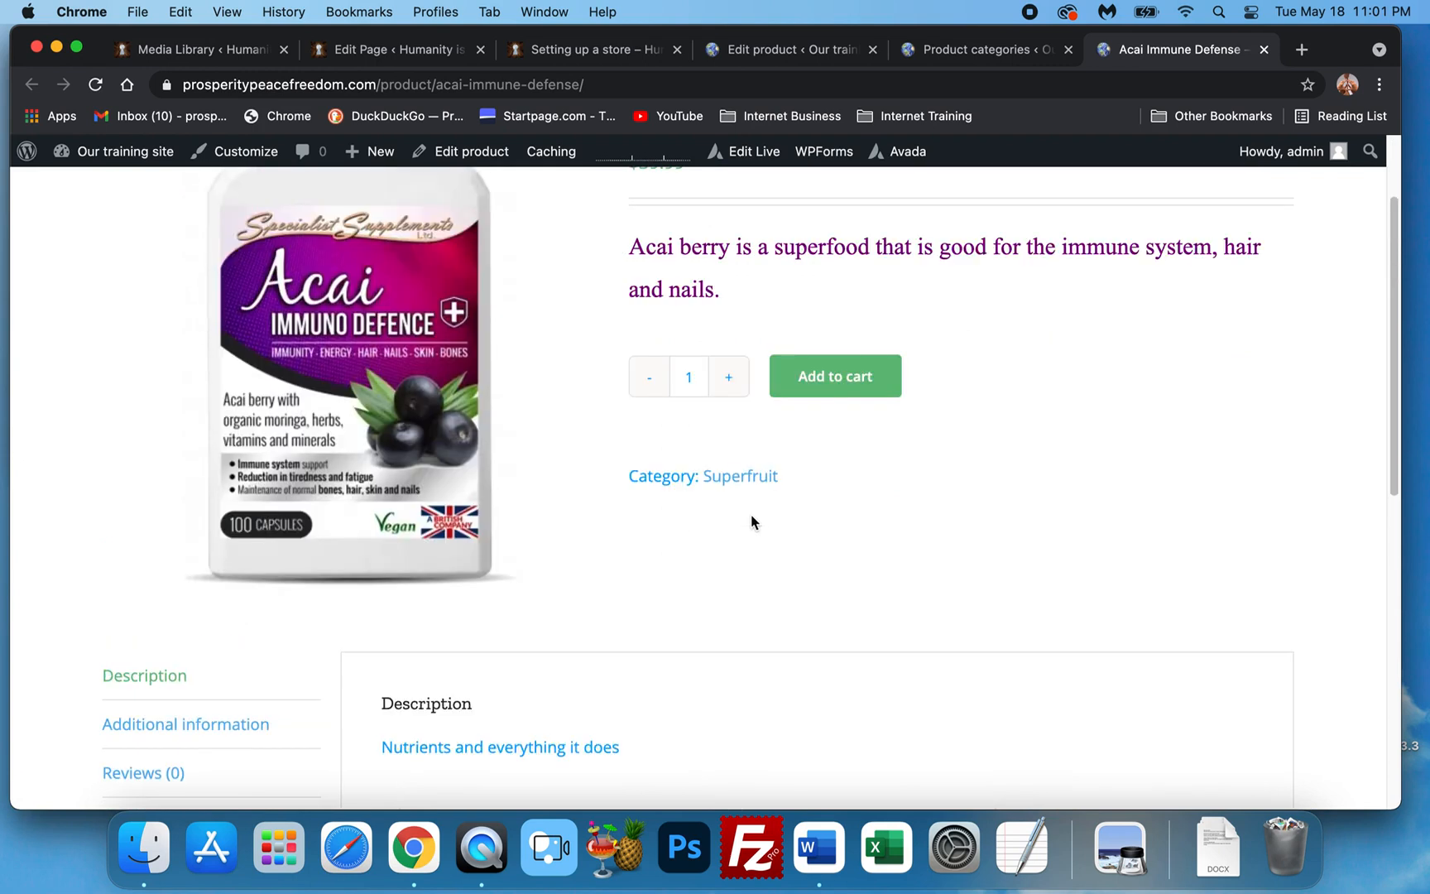
{"action": "scroll", "coordinate": [754, 521], "scroll_direction": "up", "scroll_amount": 1}
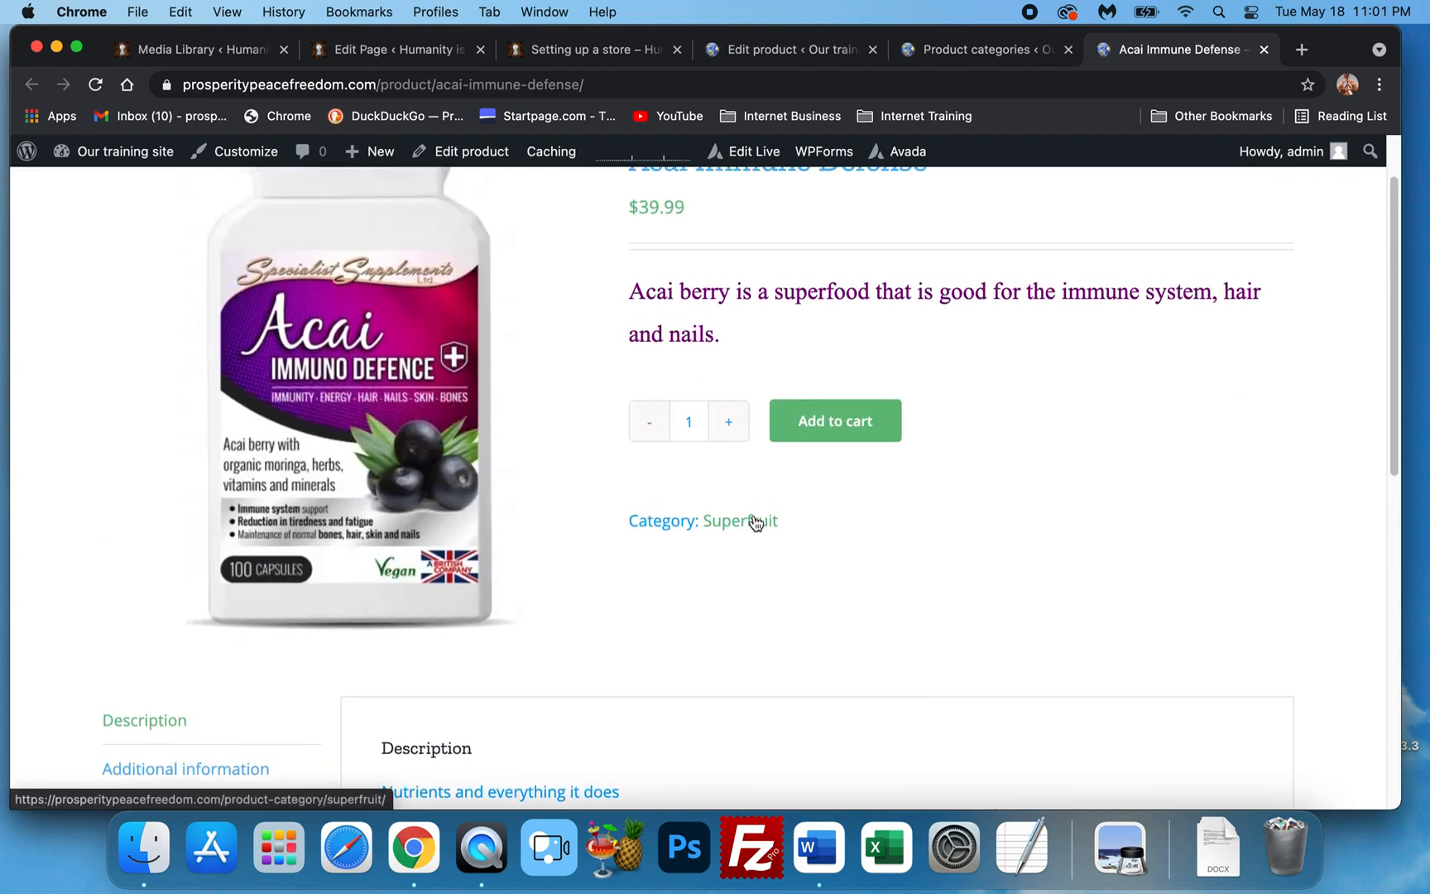
{"action": "scroll", "coordinate": [754, 522], "scroll_direction": "up", "scroll_amount": 1}
{"action": "scroll", "coordinate": [754, 515], "scroll_direction": "up", "scroll_amount": 1}
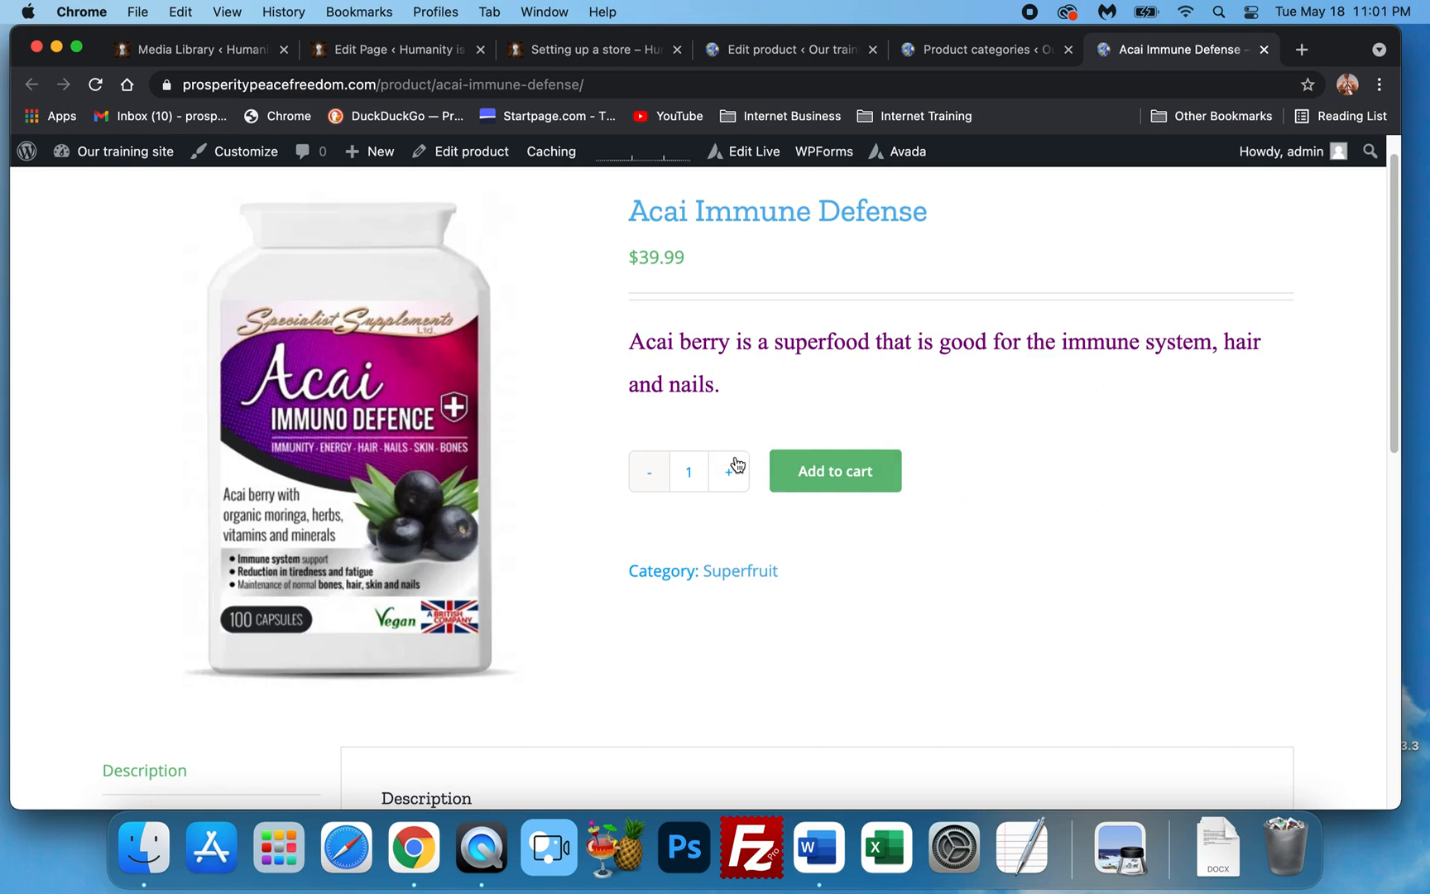
{"action": "scroll", "coordinate": [874, 514], "scroll_direction": "up", "scroll_amount": 1}
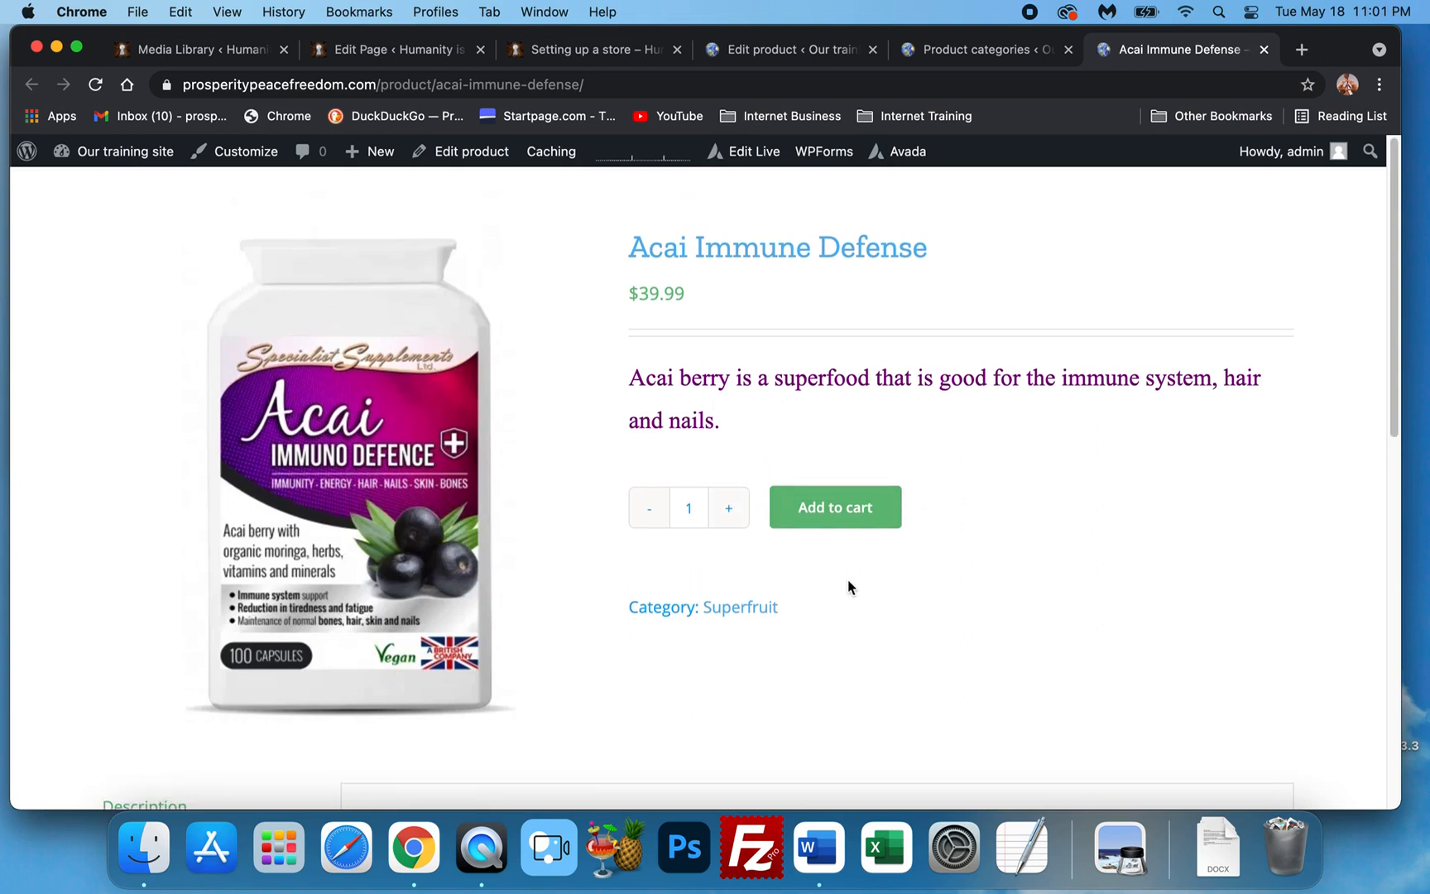
{"action": "left_click", "coordinate": [844, 509]}
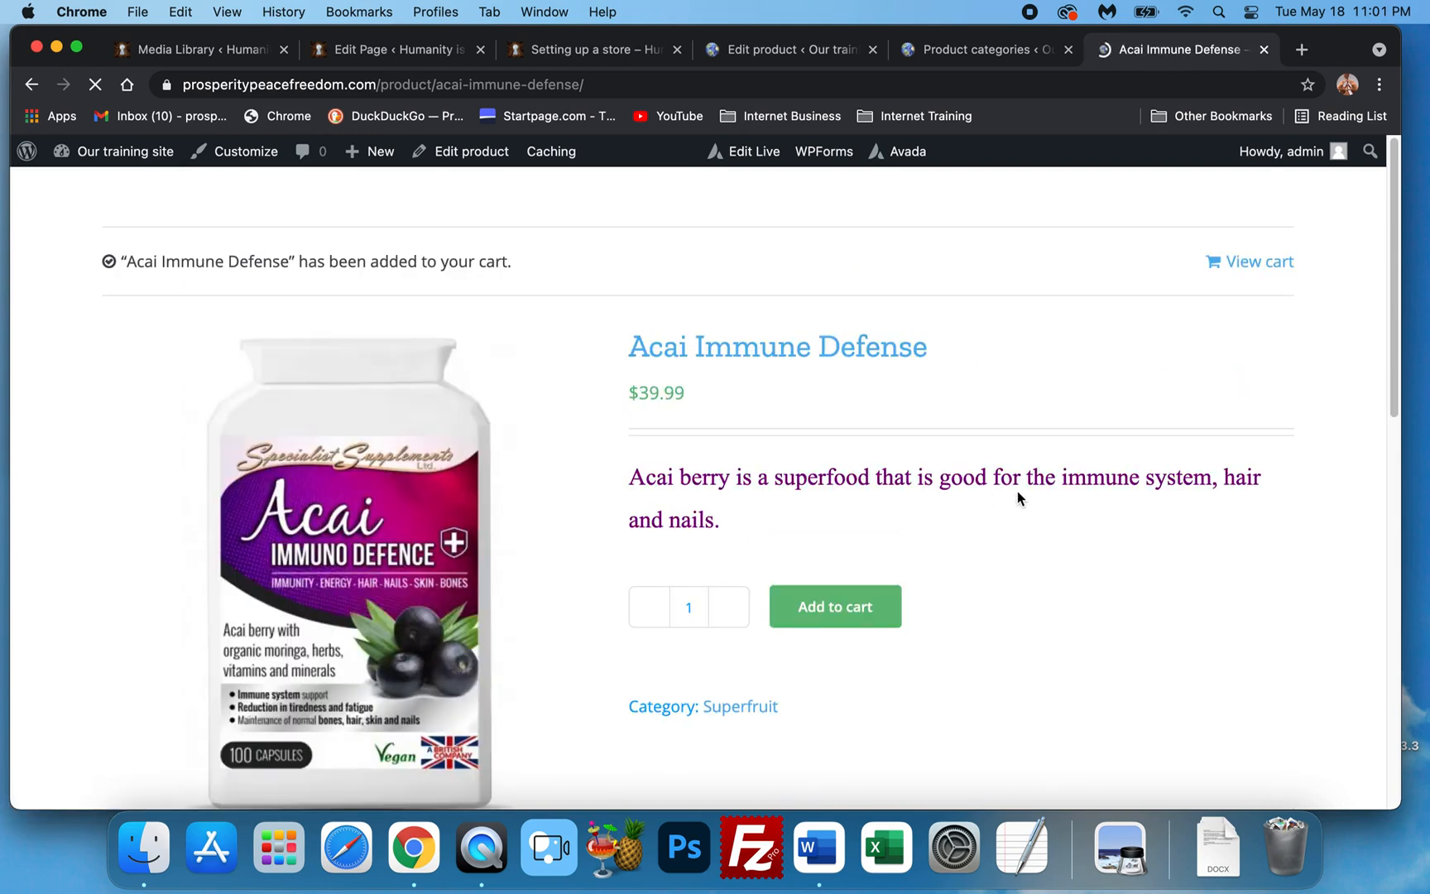
{"action": "scroll", "coordinate": [1015, 490], "scroll_direction": "down", "scroll_amount": 3}
View the cart showing one Acai Immune Defense at $39.99, total $39.99.
{"action": "left_click", "coordinate": [1288, 262]}
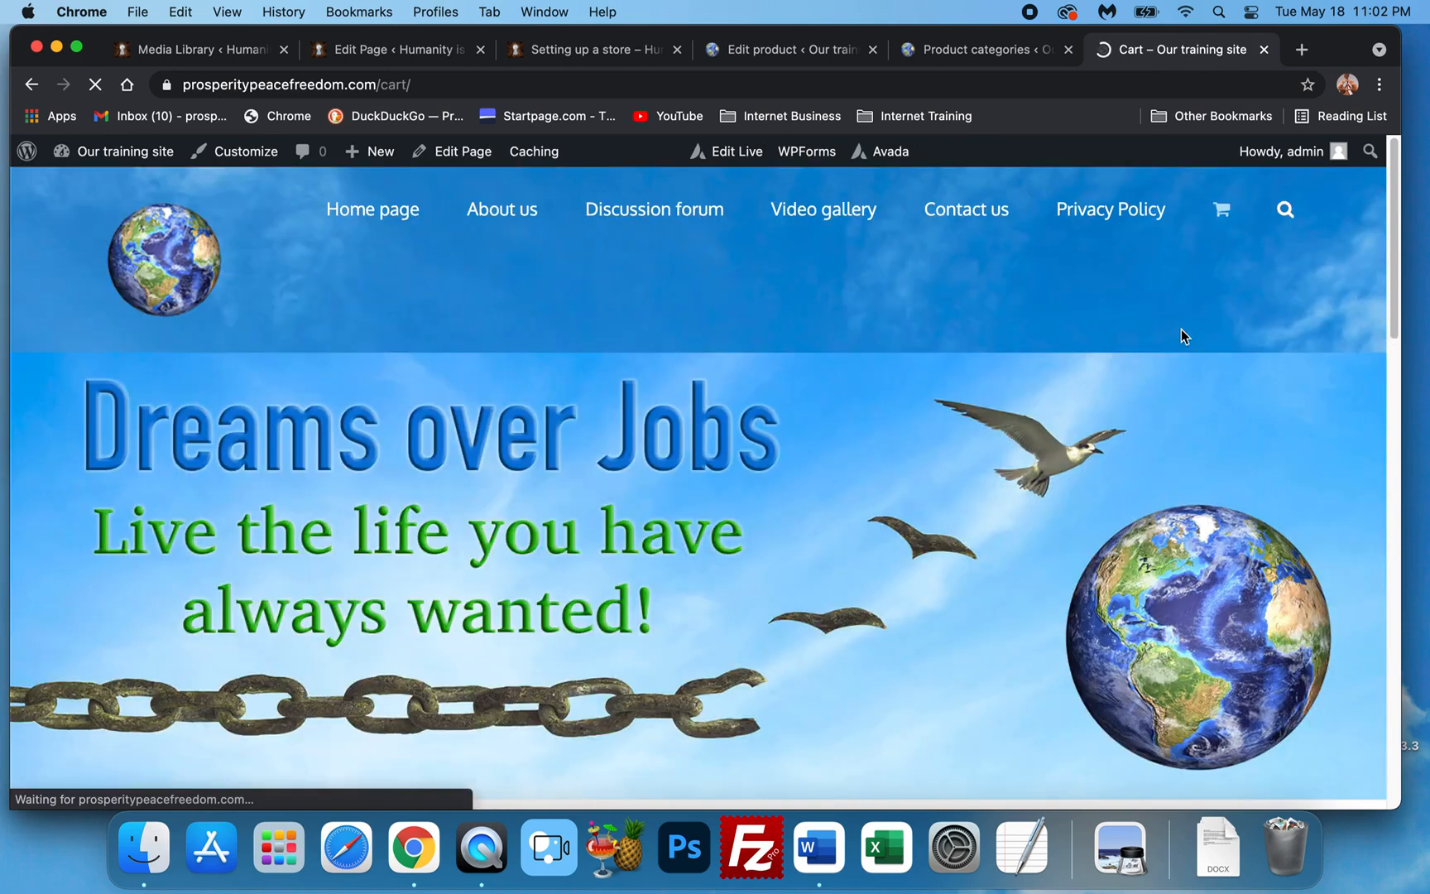
{"action": "scroll", "coordinate": [838, 443], "scroll_direction": "down", "scroll_amount": 10}
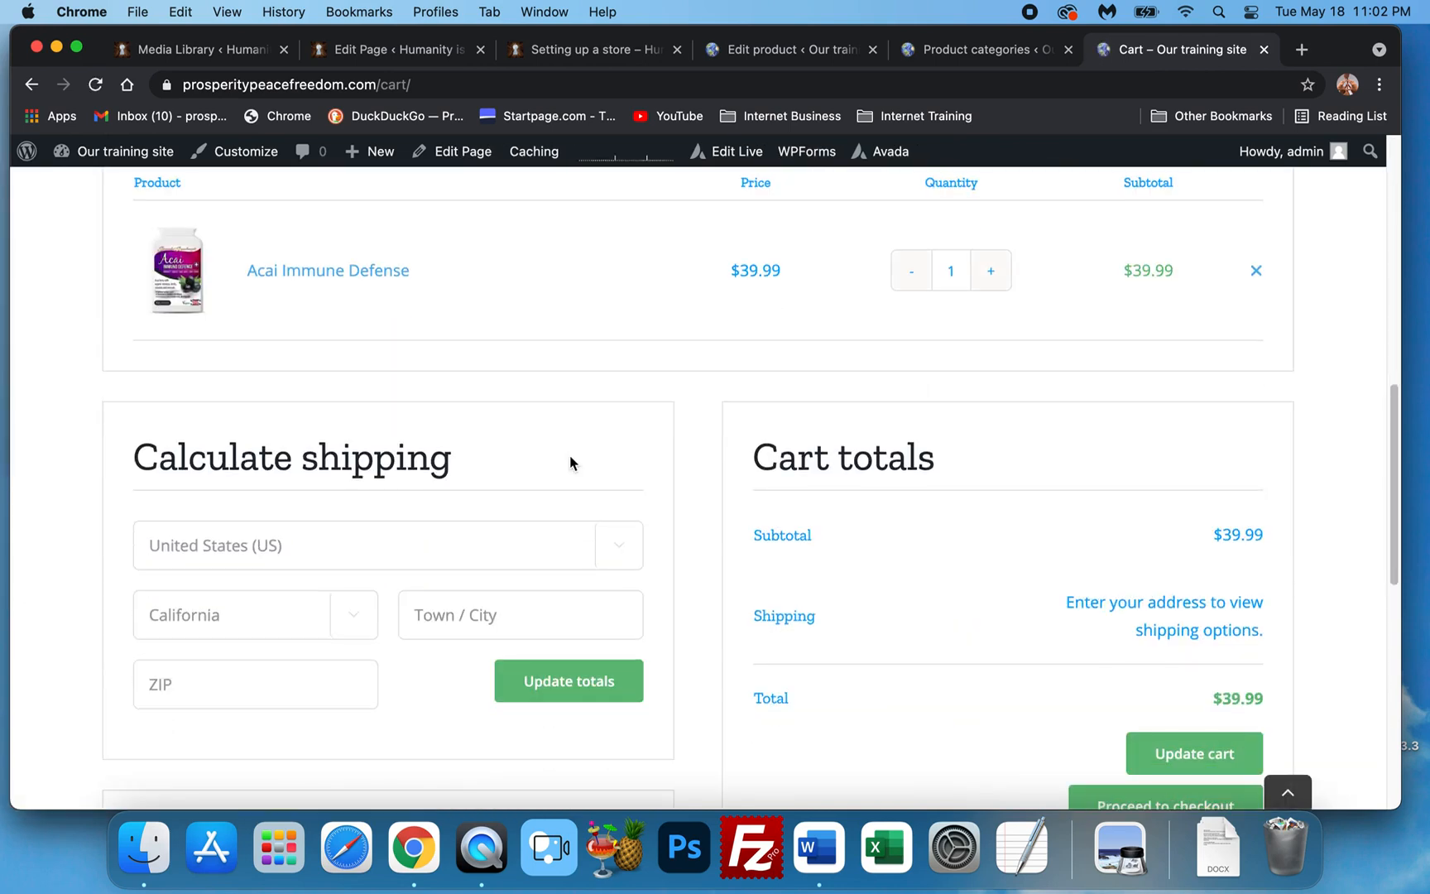
{"action": "scroll", "coordinate": [552, 494], "scroll_direction": "down", "scroll_amount": 1}
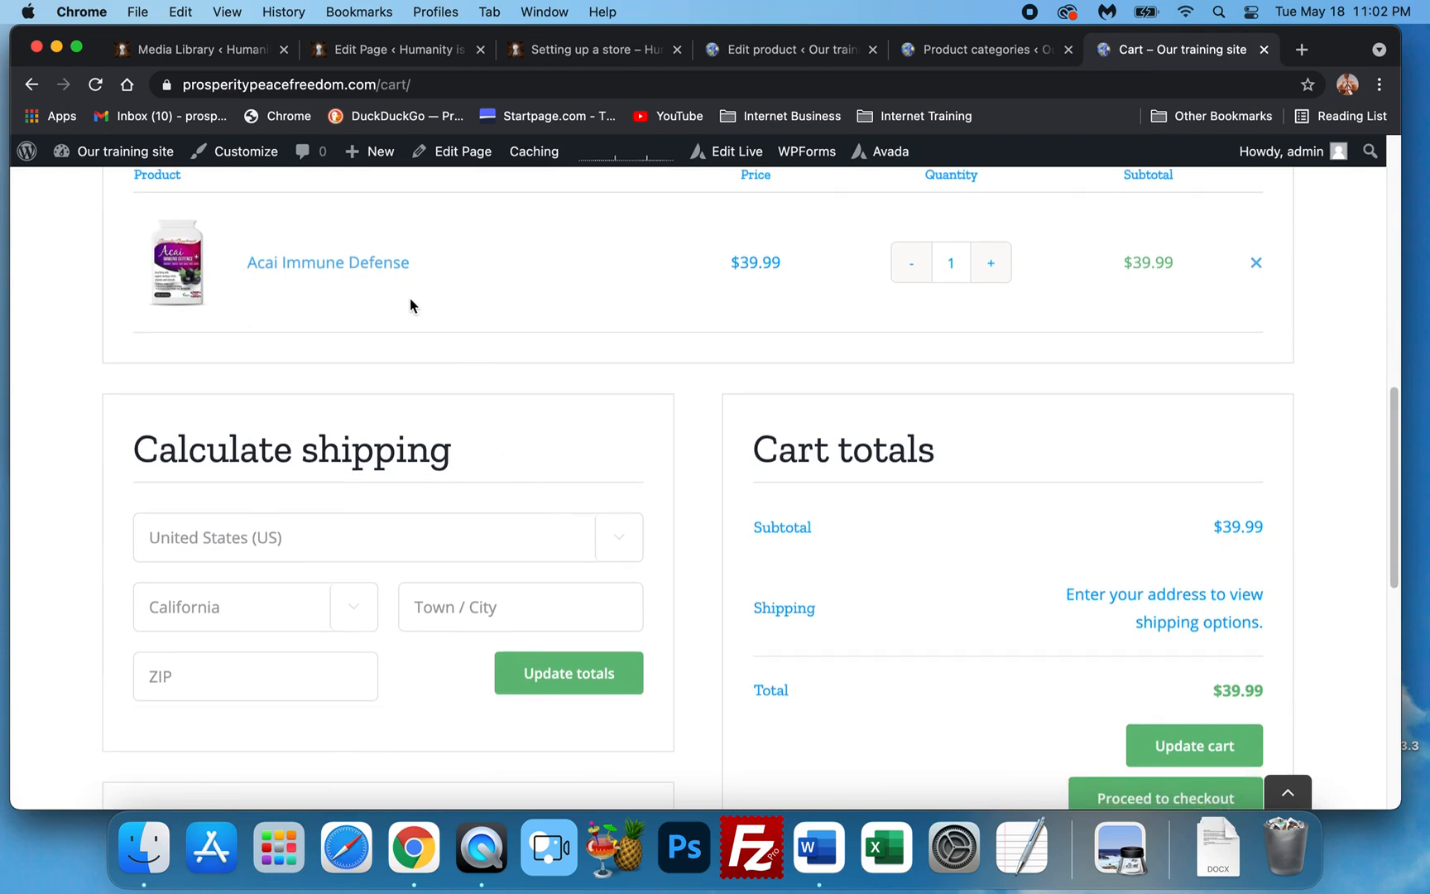
{"action": "scroll", "coordinate": [1076, 364], "scroll_direction": "up", "scroll_amount": 1}
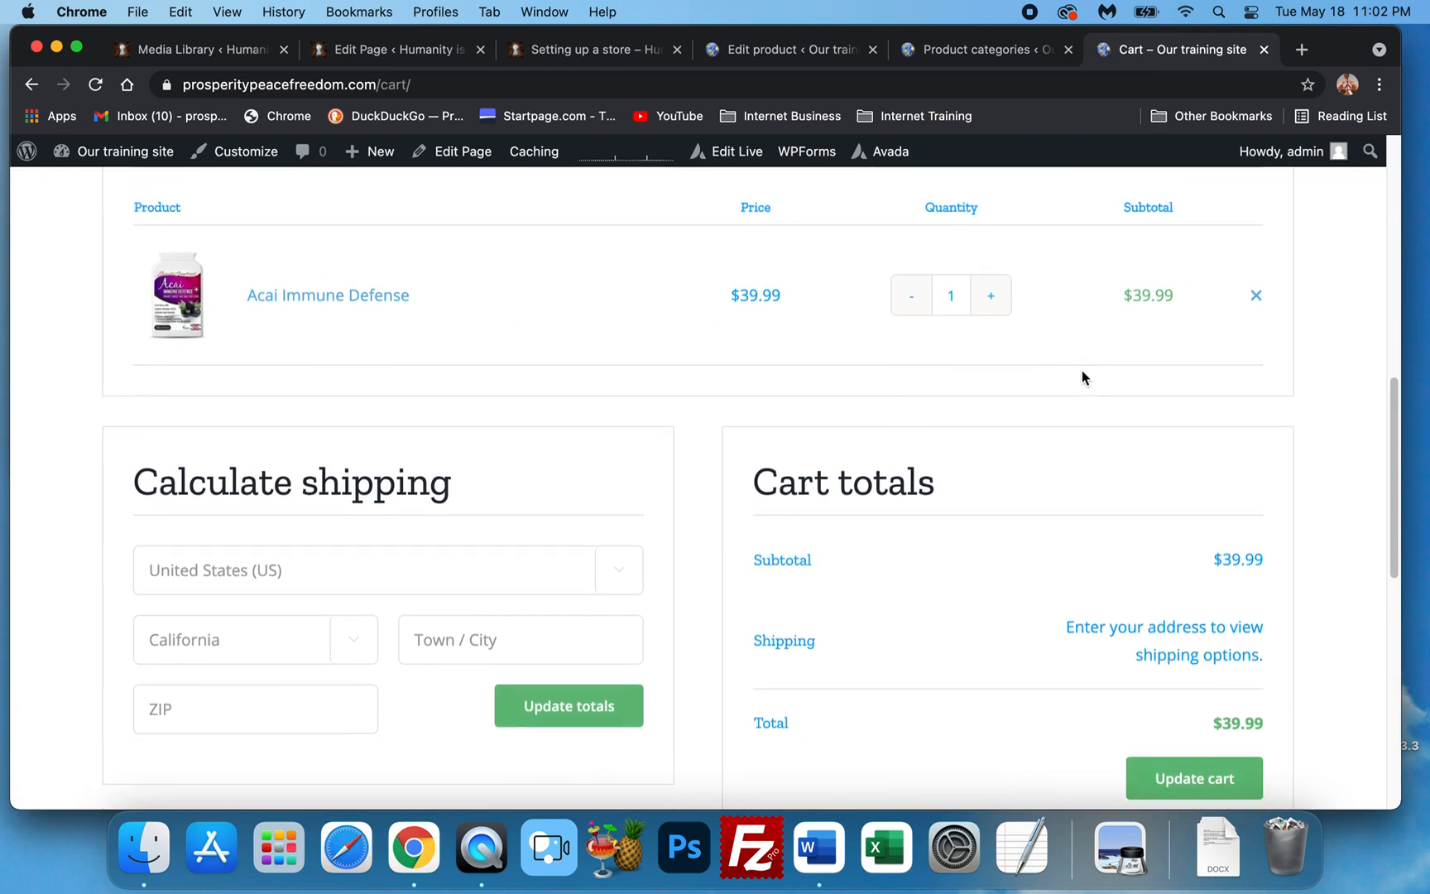
{"action": "scroll", "coordinate": [1081, 378], "scroll_direction": "down", "scroll_amount": 1}
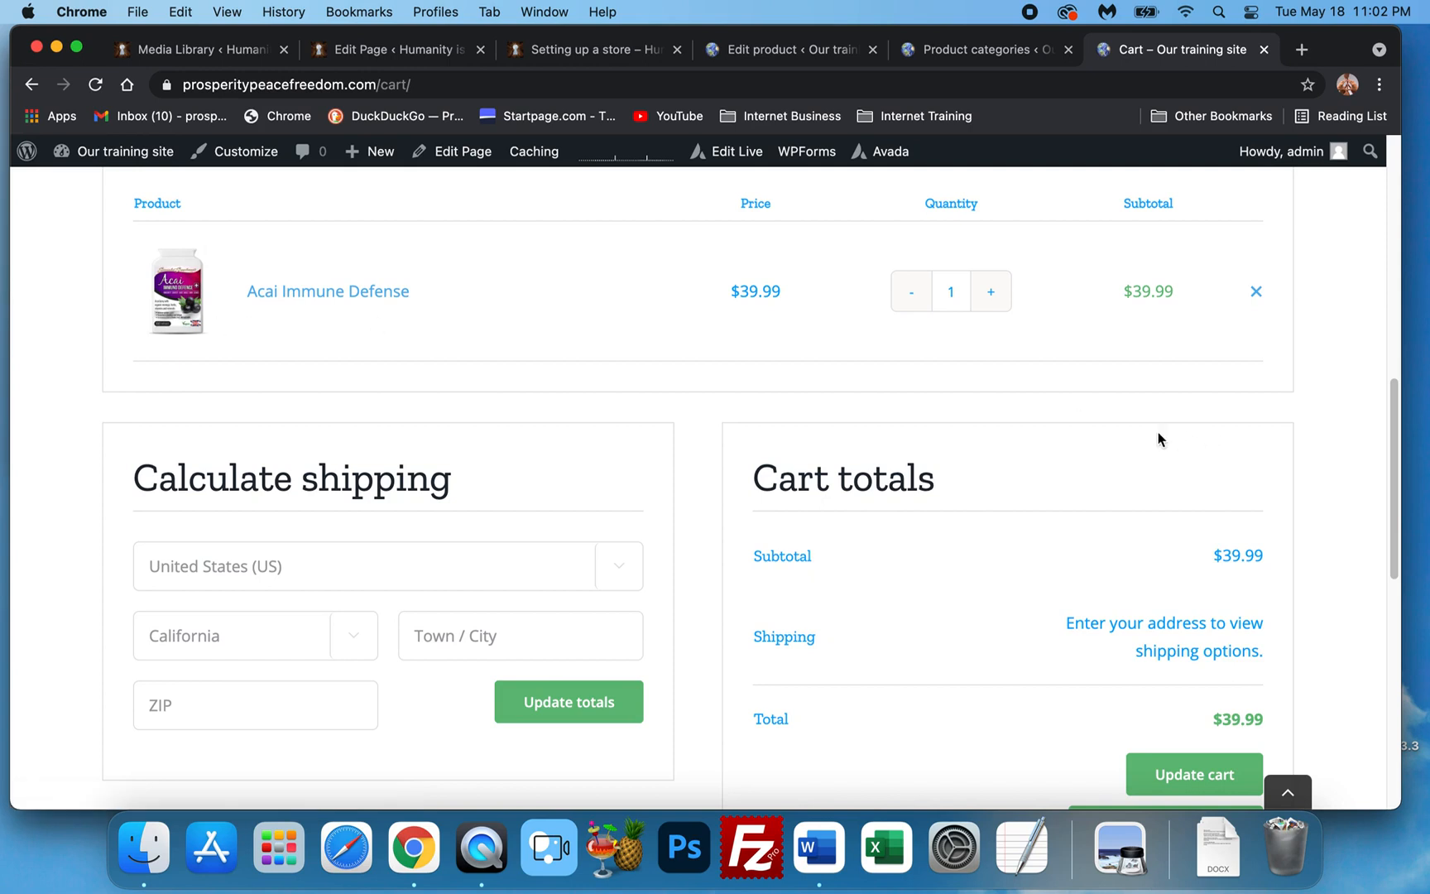
{"action": "scroll", "coordinate": [1031, 437], "scroll_direction": "down", "scroll_amount": 5}
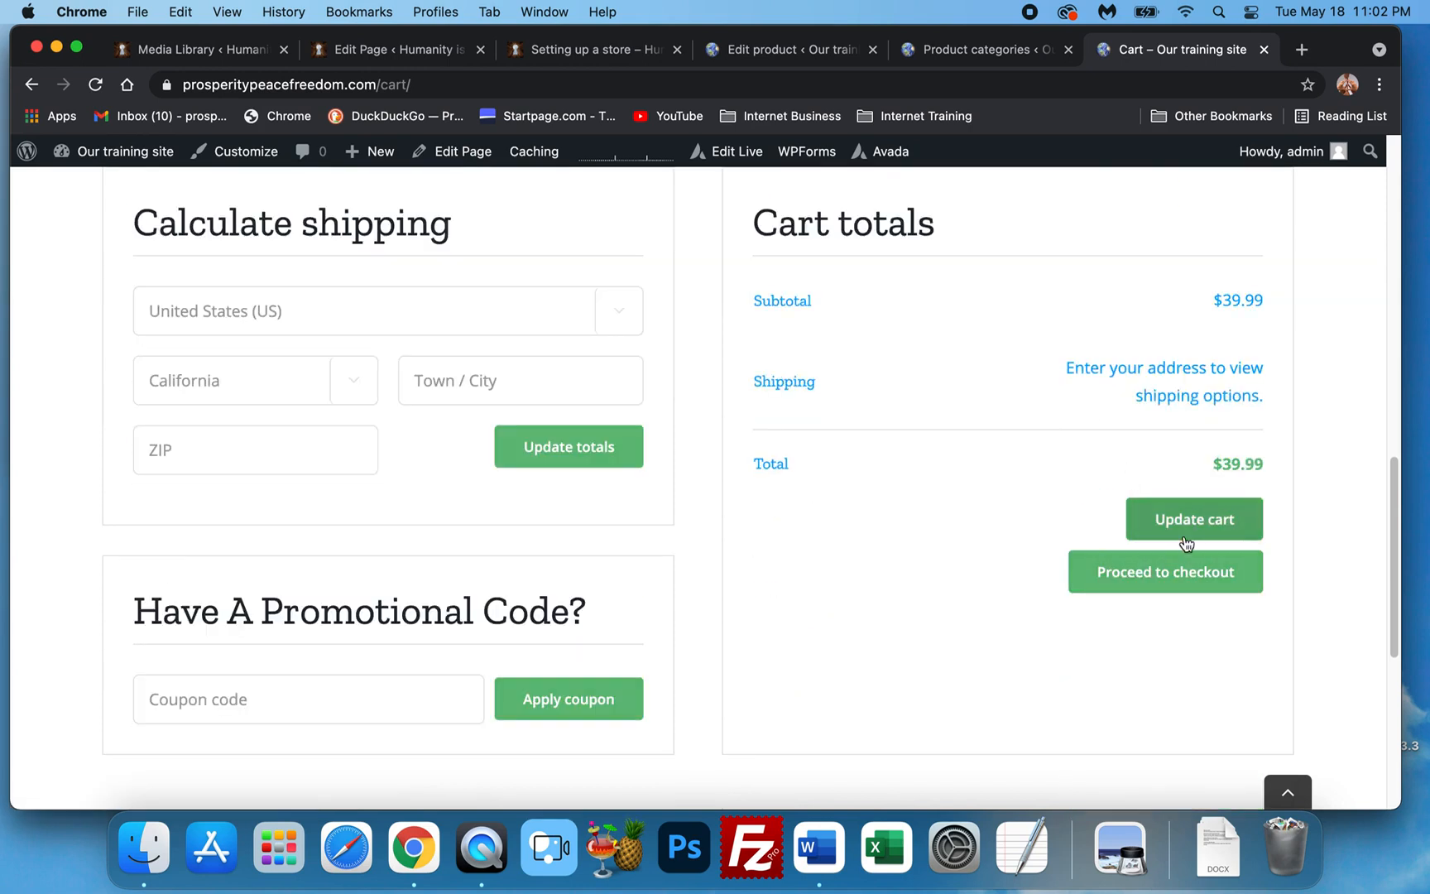
{"action": "scroll", "coordinate": [745, 500], "scroll_direction": "down", "scroll_amount": 5}
{"action": "scroll", "coordinate": [774, 477], "scroll_direction": "up", "scroll_amount": 7}
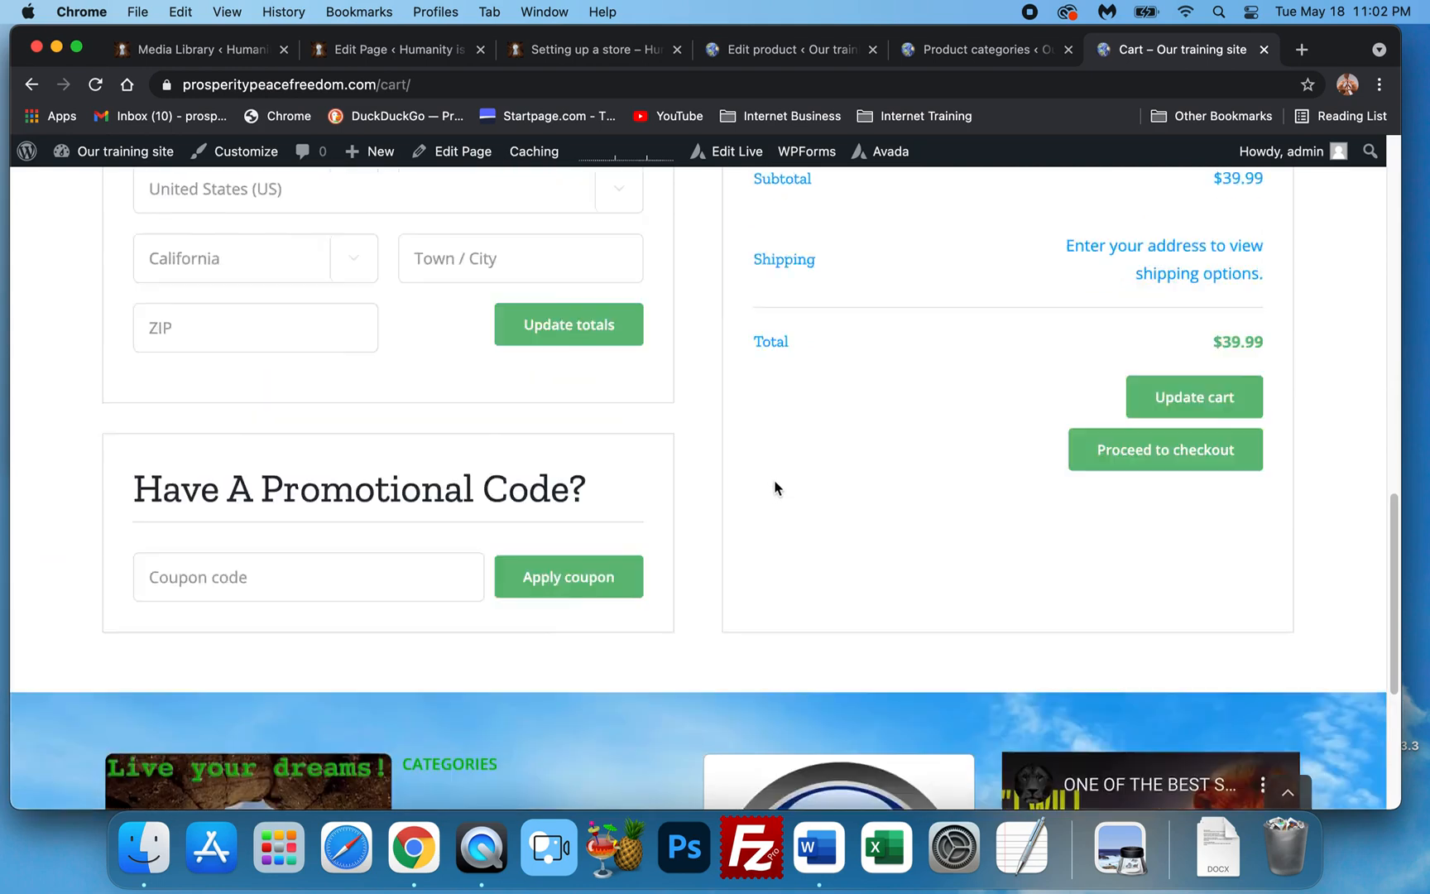
{"action": "scroll", "coordinate": [782, 490], "scroll_direction": "up", "scroll_amount": 2}
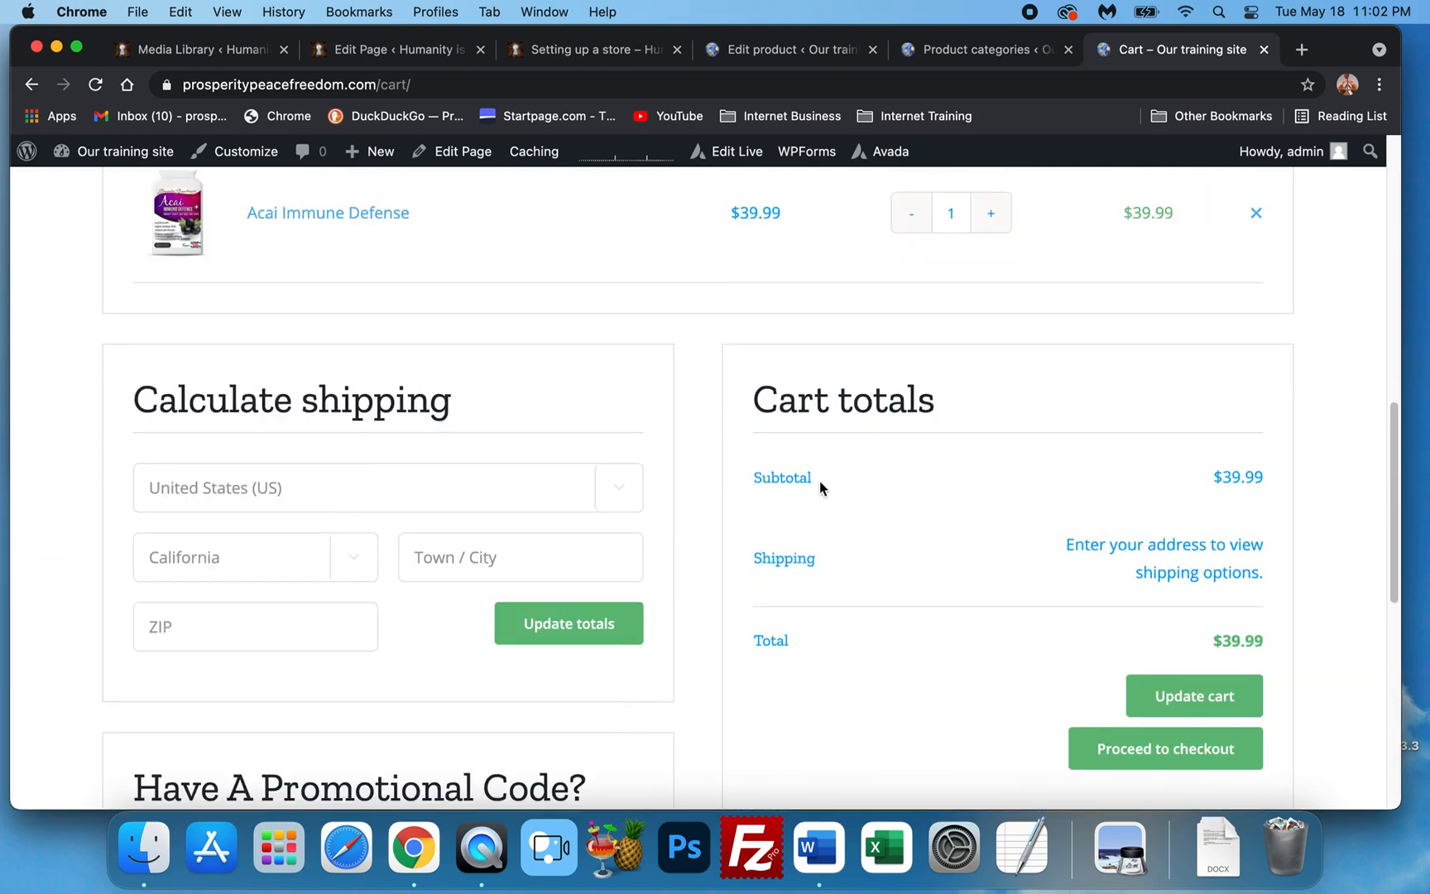
{"action": "scroll", "coordinate": [815, 484], "scroll_direction": "up", "scroll_amount": 5}
{"action": "scroll", "coordinate": [798, 489], "scroll_direction": "down", "scroll_amount": 5}
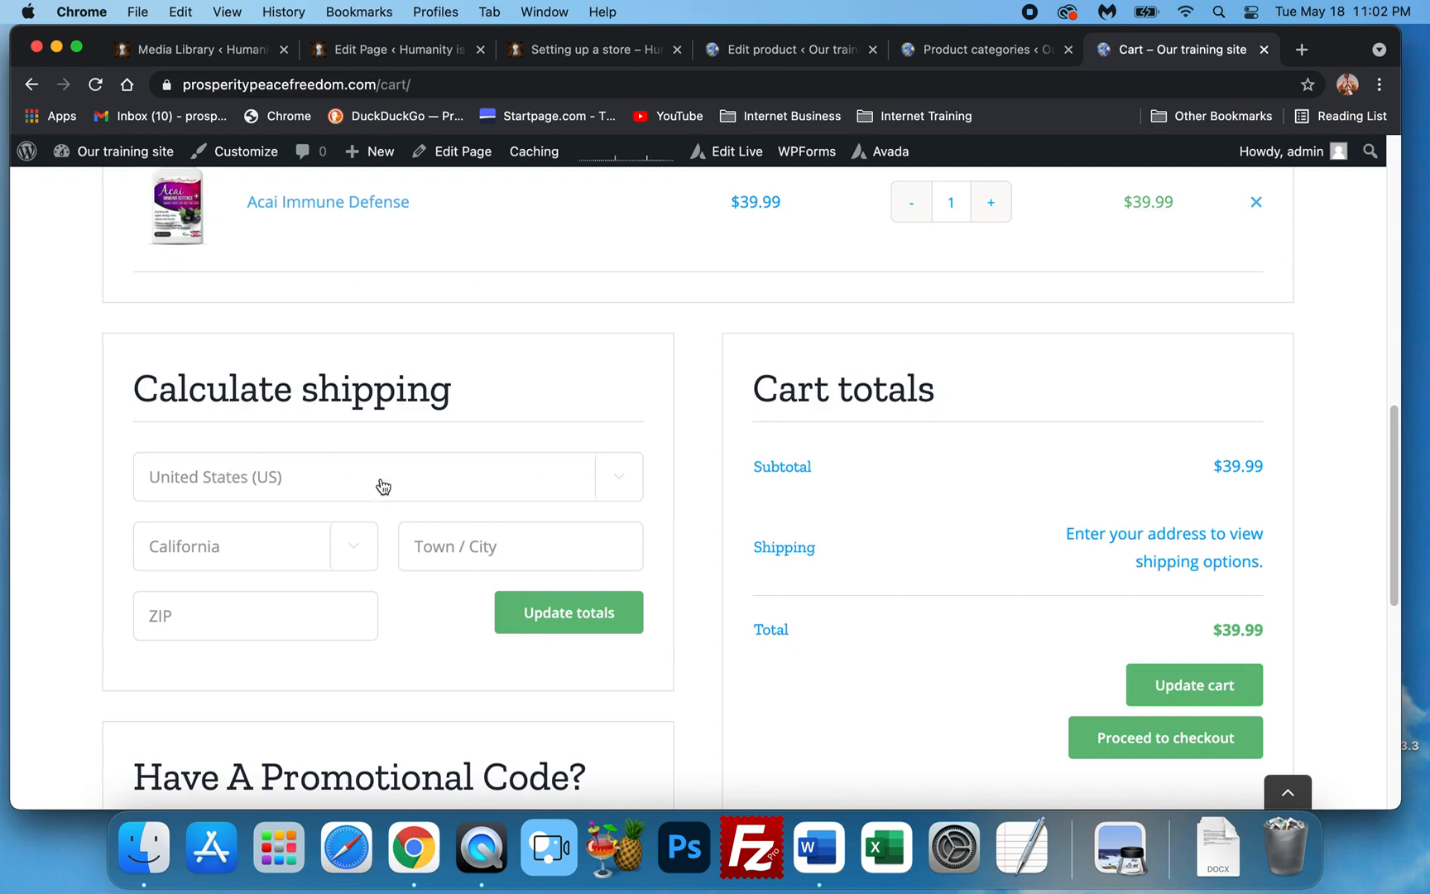
{"action": "scroll", "coordinate": [885, 536], "scroll_direction": "up", "scroll_amount": 15}
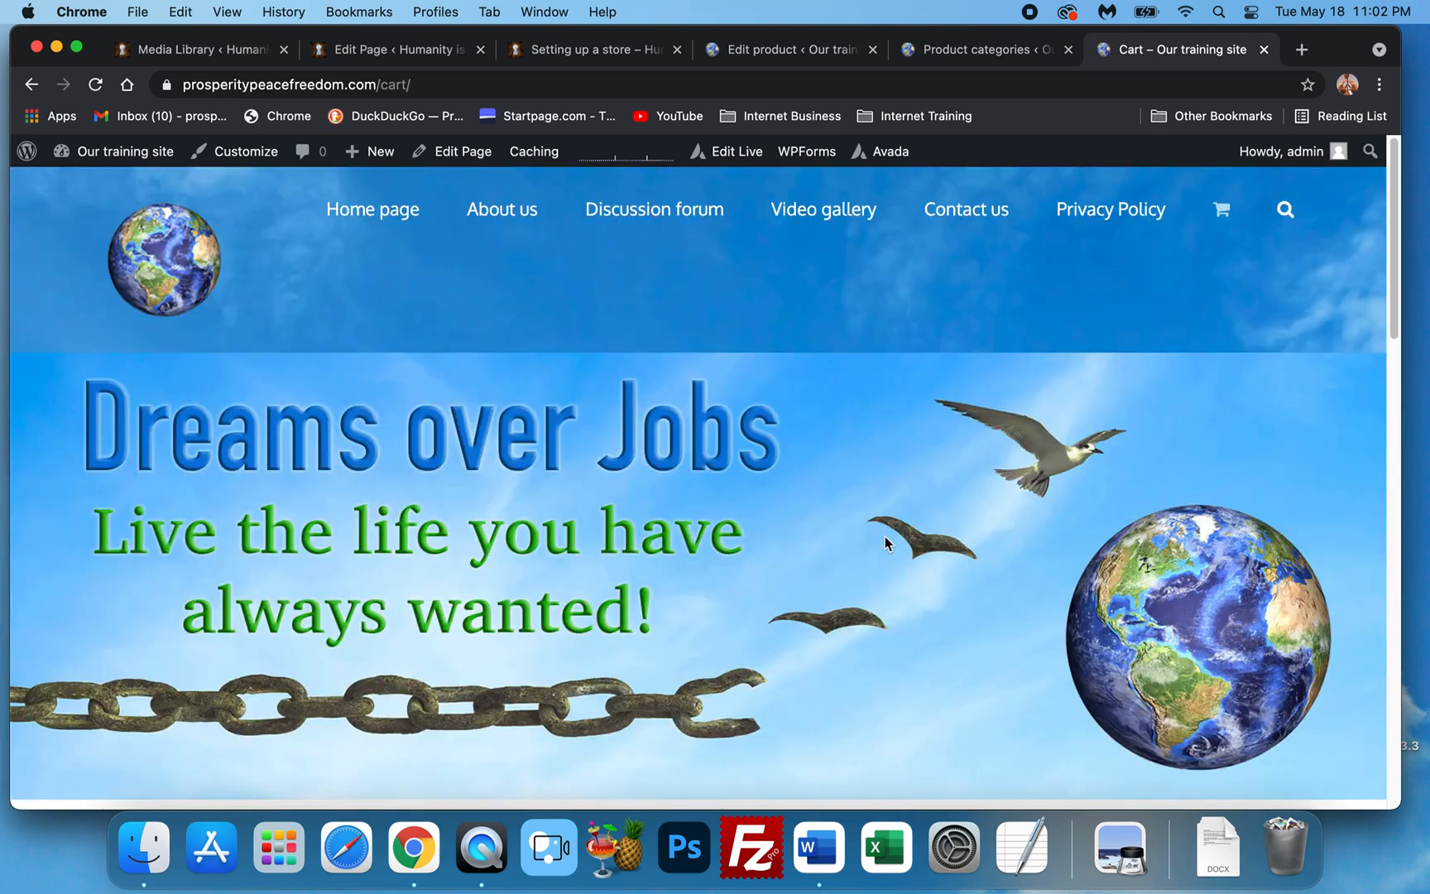
Go back to the Product categories admin page and focus the new category Name field.
{"action": "left_click", "coordinate": [995, 53]}
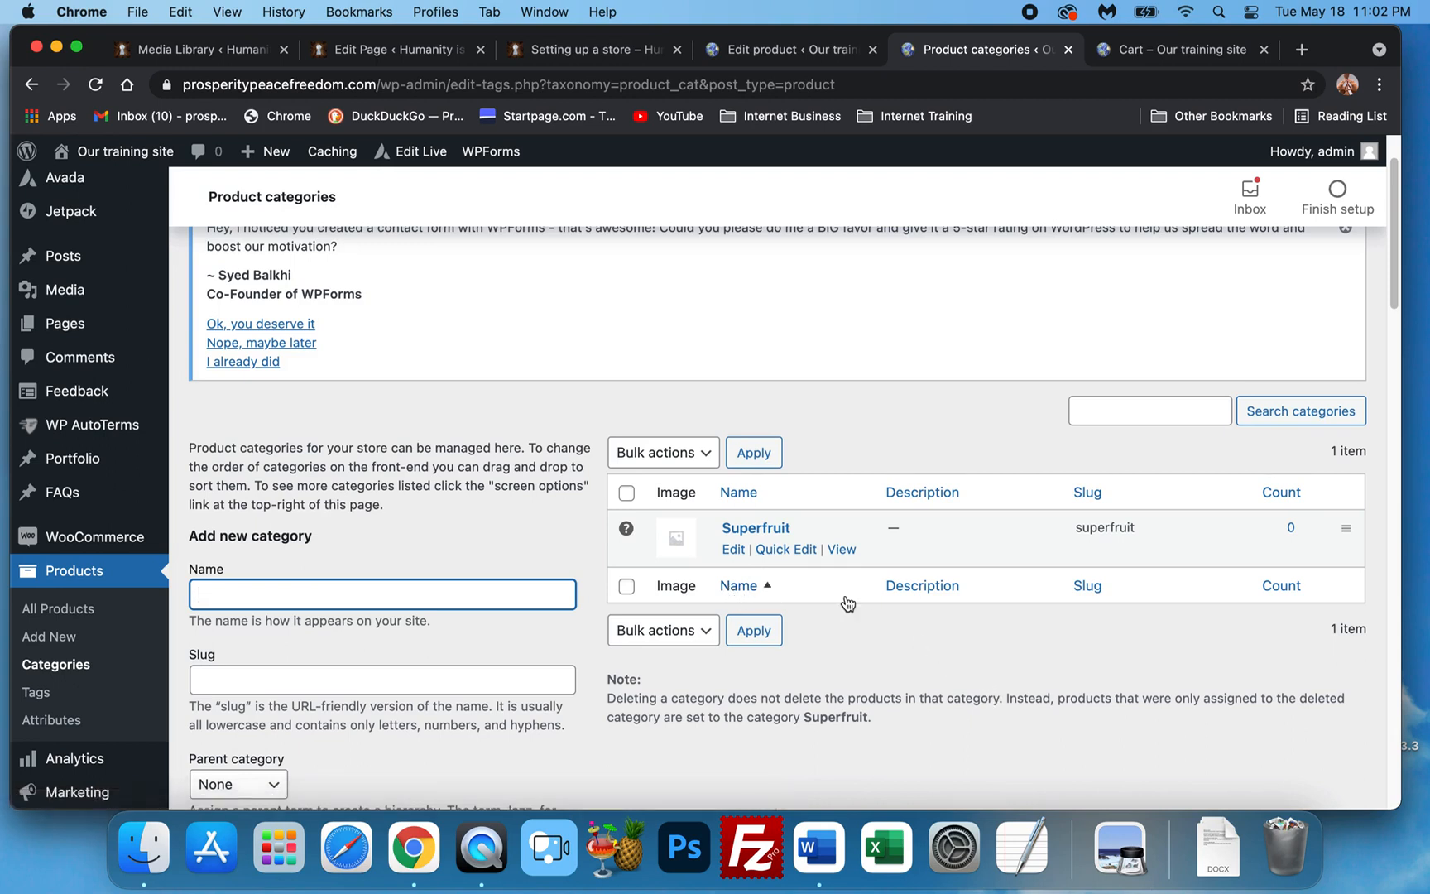
{"action": "scroll", "coordinate": [419, 437], "scroll_direction": "down", "scroll_amount": 3}
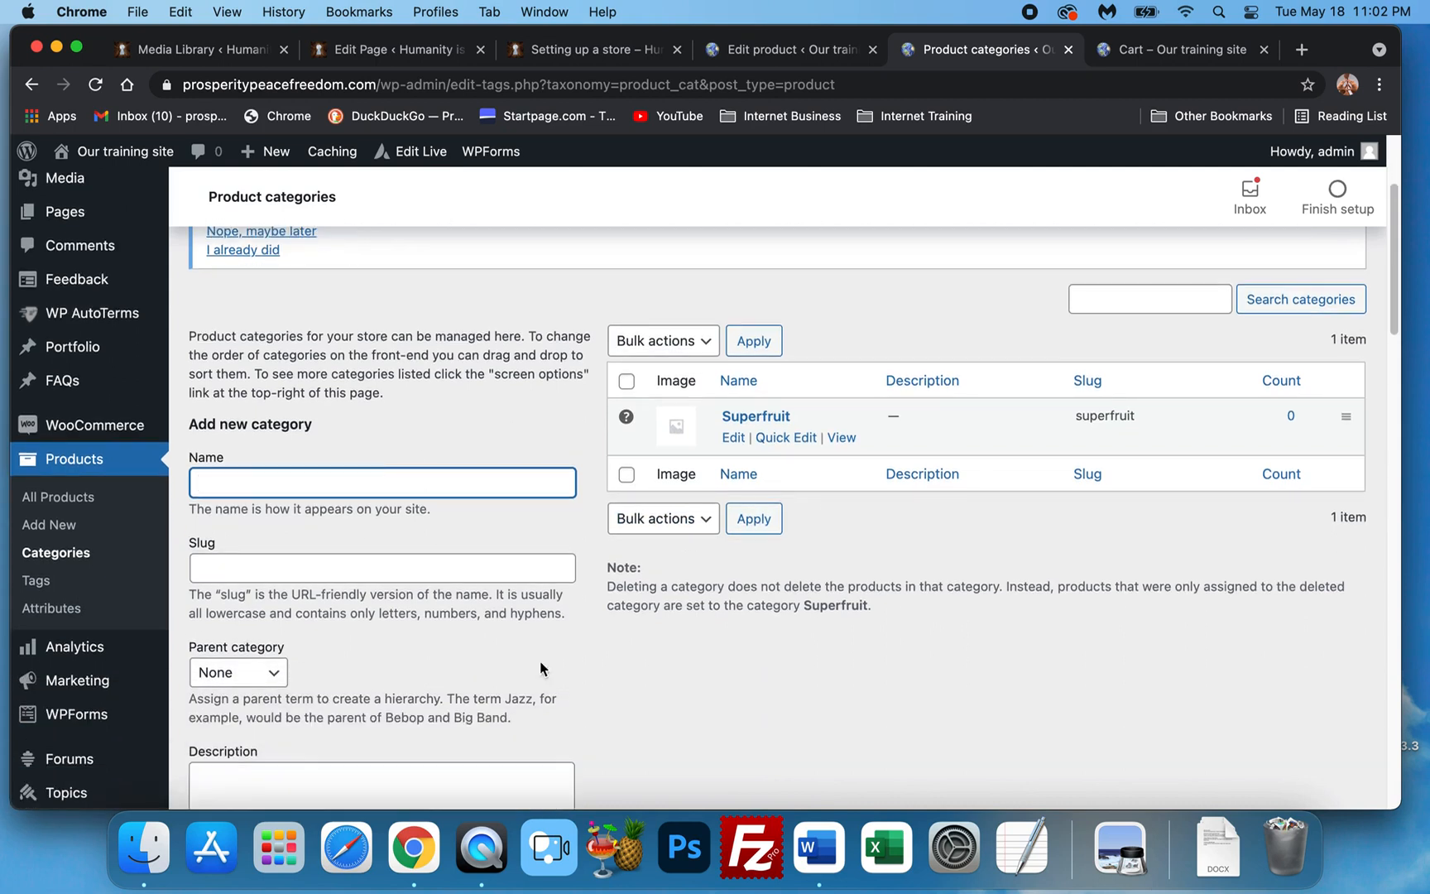
{"action": "left_click", "coordinate": [145, 849]}
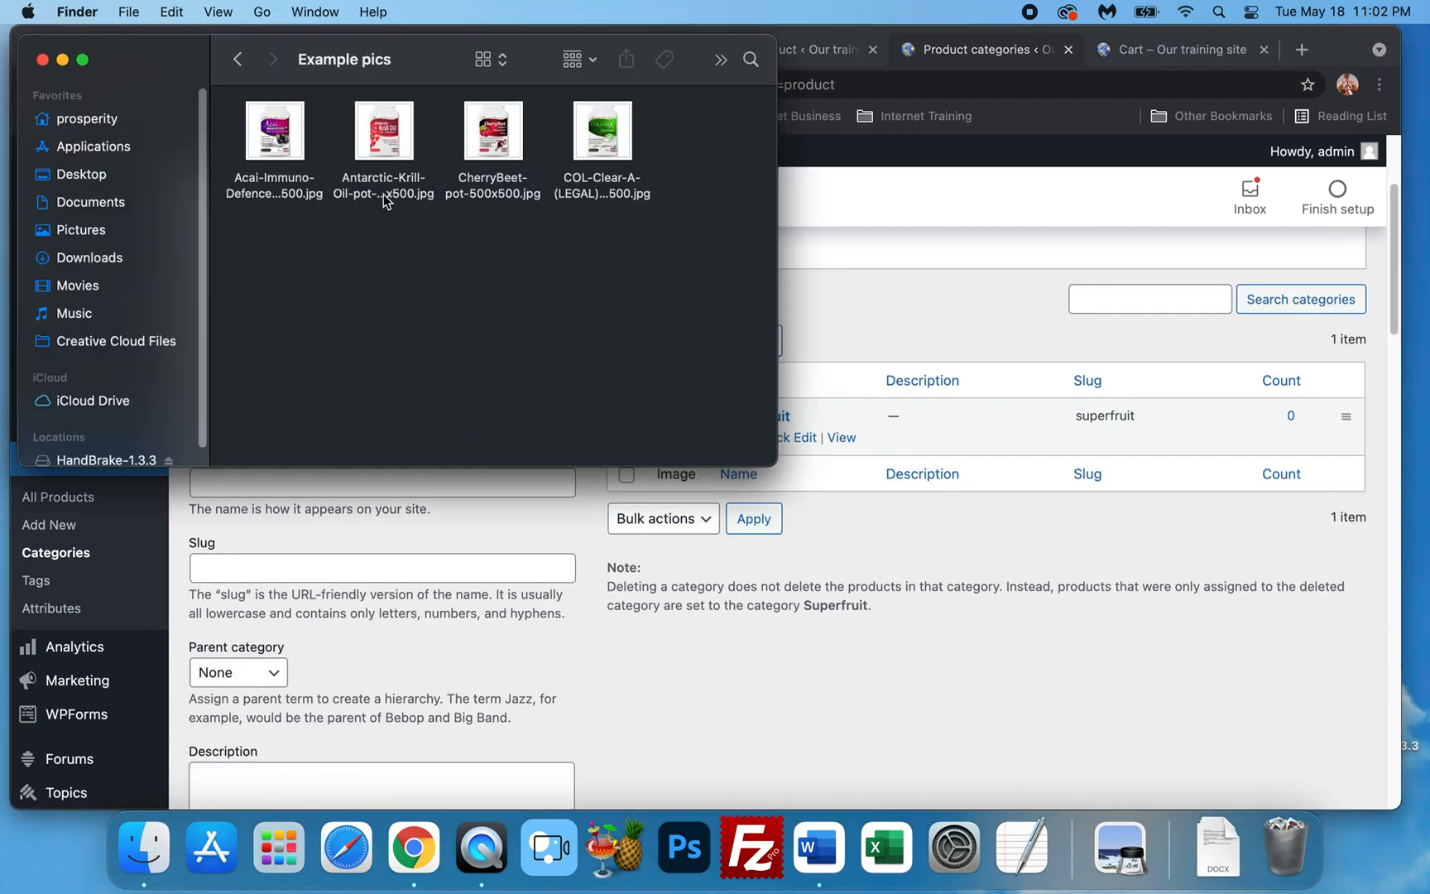
{"action": "left_click", "coordinate": [514, 526]}
{"action": "left_click", "coordinate": [417, 477]}
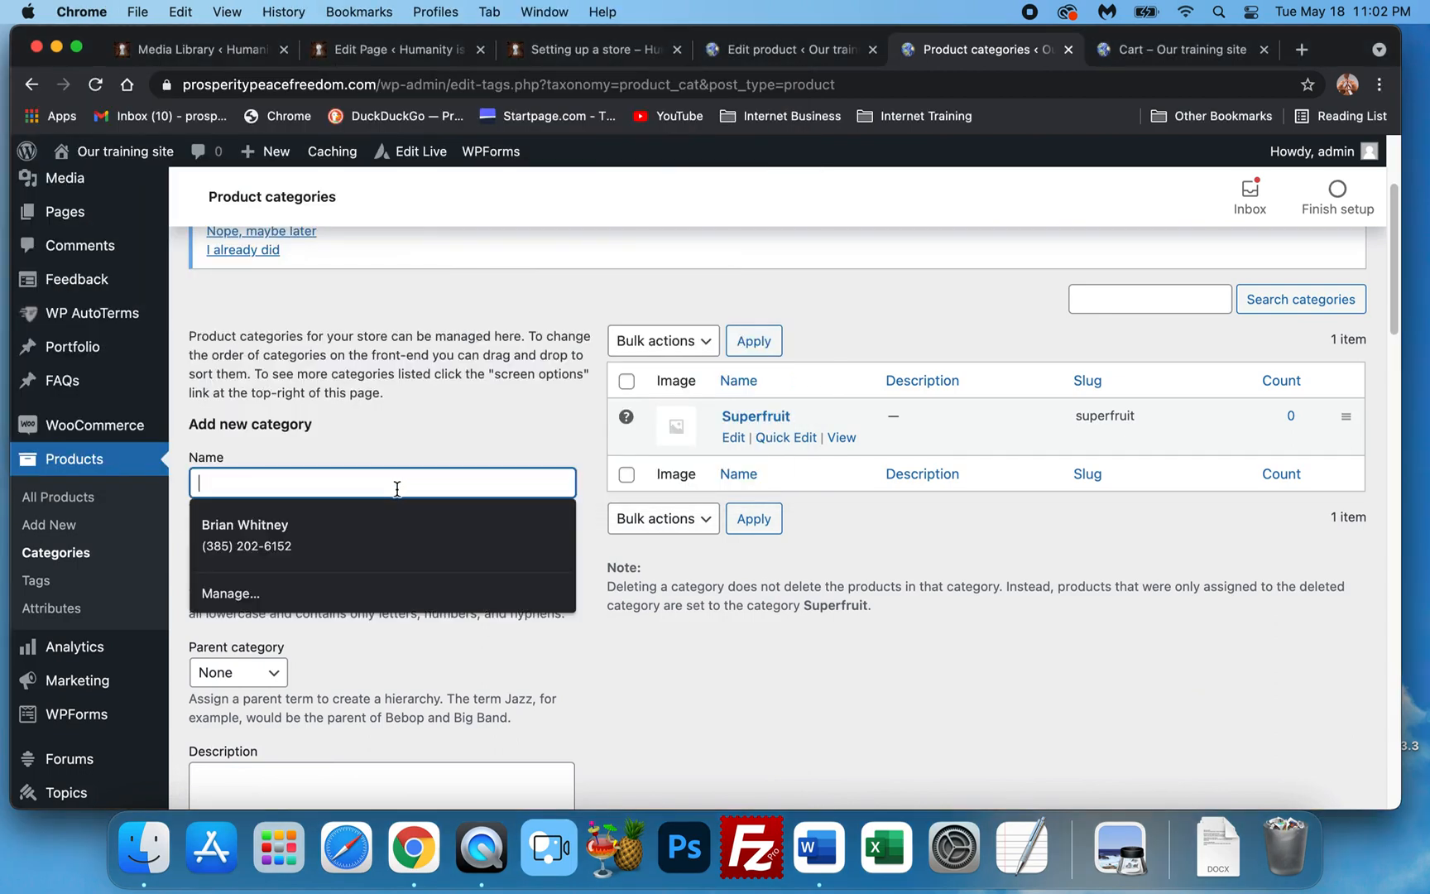
Enter category name 'Mental health, memory and stress' and slug 'Mental stability'.
{"action": "type", "text": "M"}
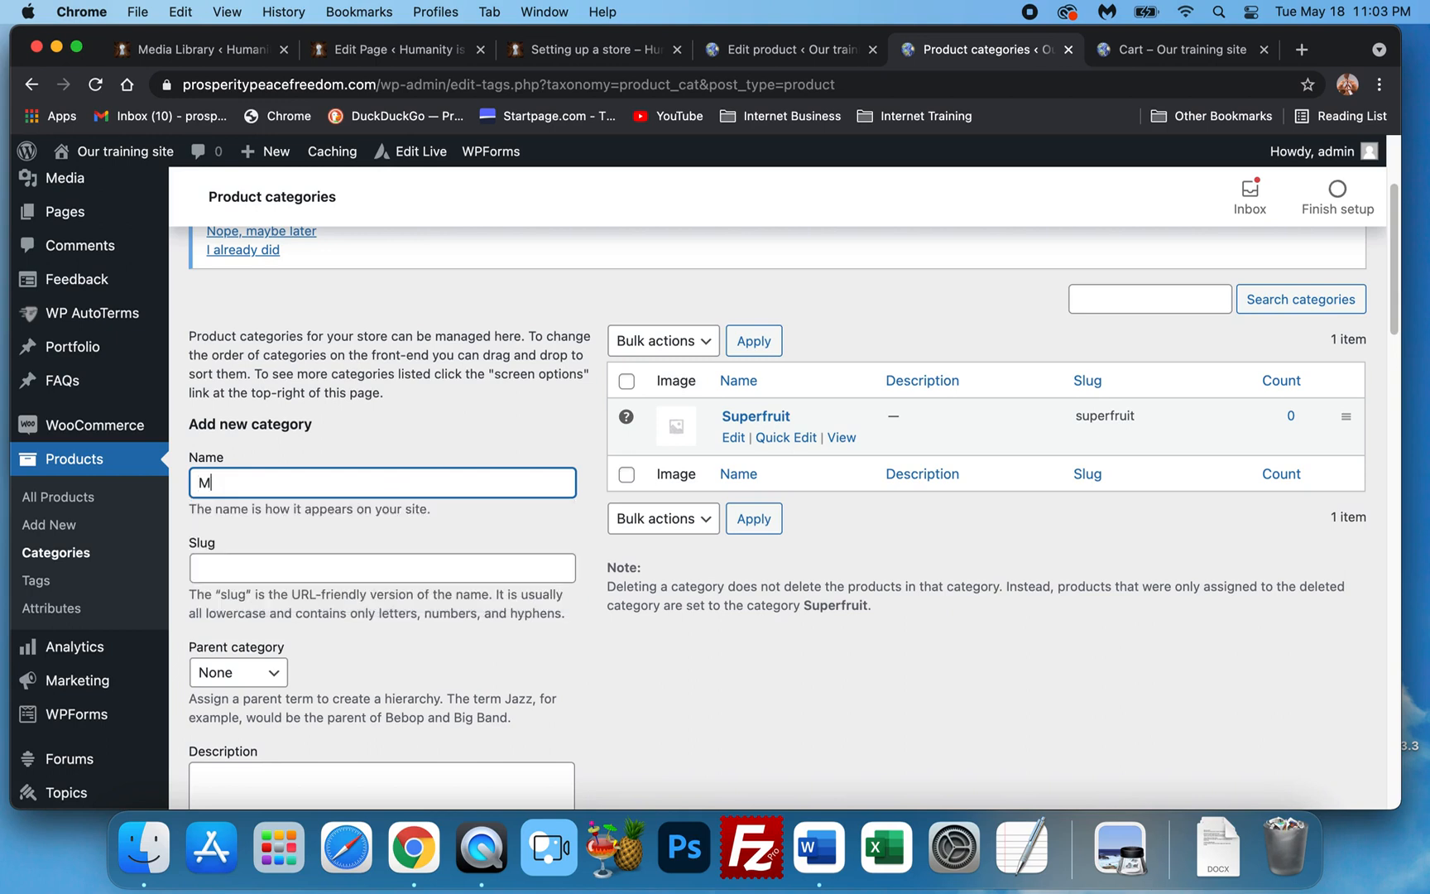
{"action": "type", "text": "ental health"}
{"action": "key", "text": "BackSpace"}
{"action": "type", "text": ", memory "}
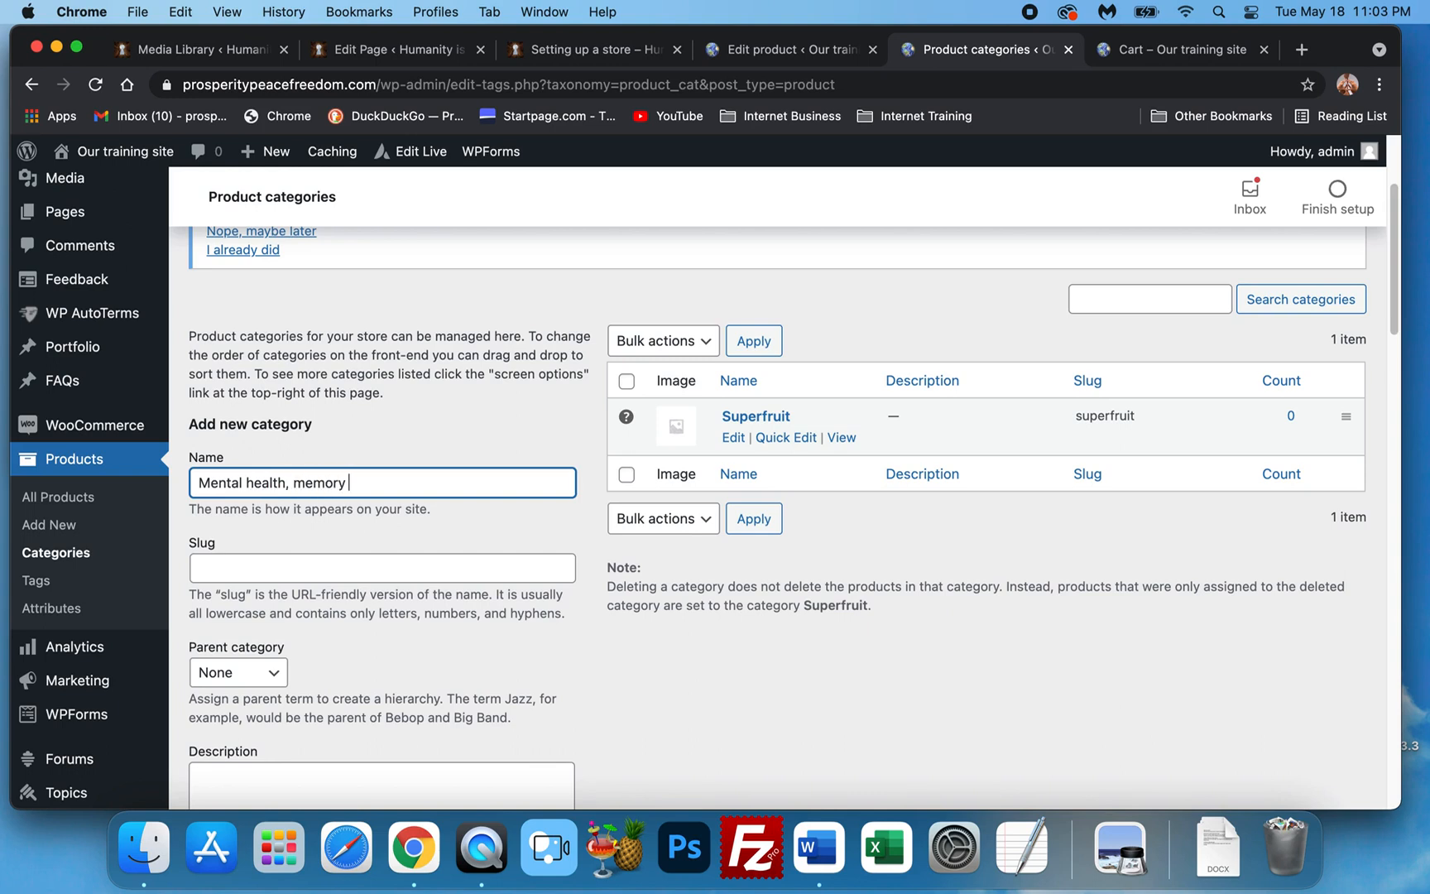
{"action": "type", "text": "and stress"}
{"action": "left_click", "coordinate": [391, 562]}
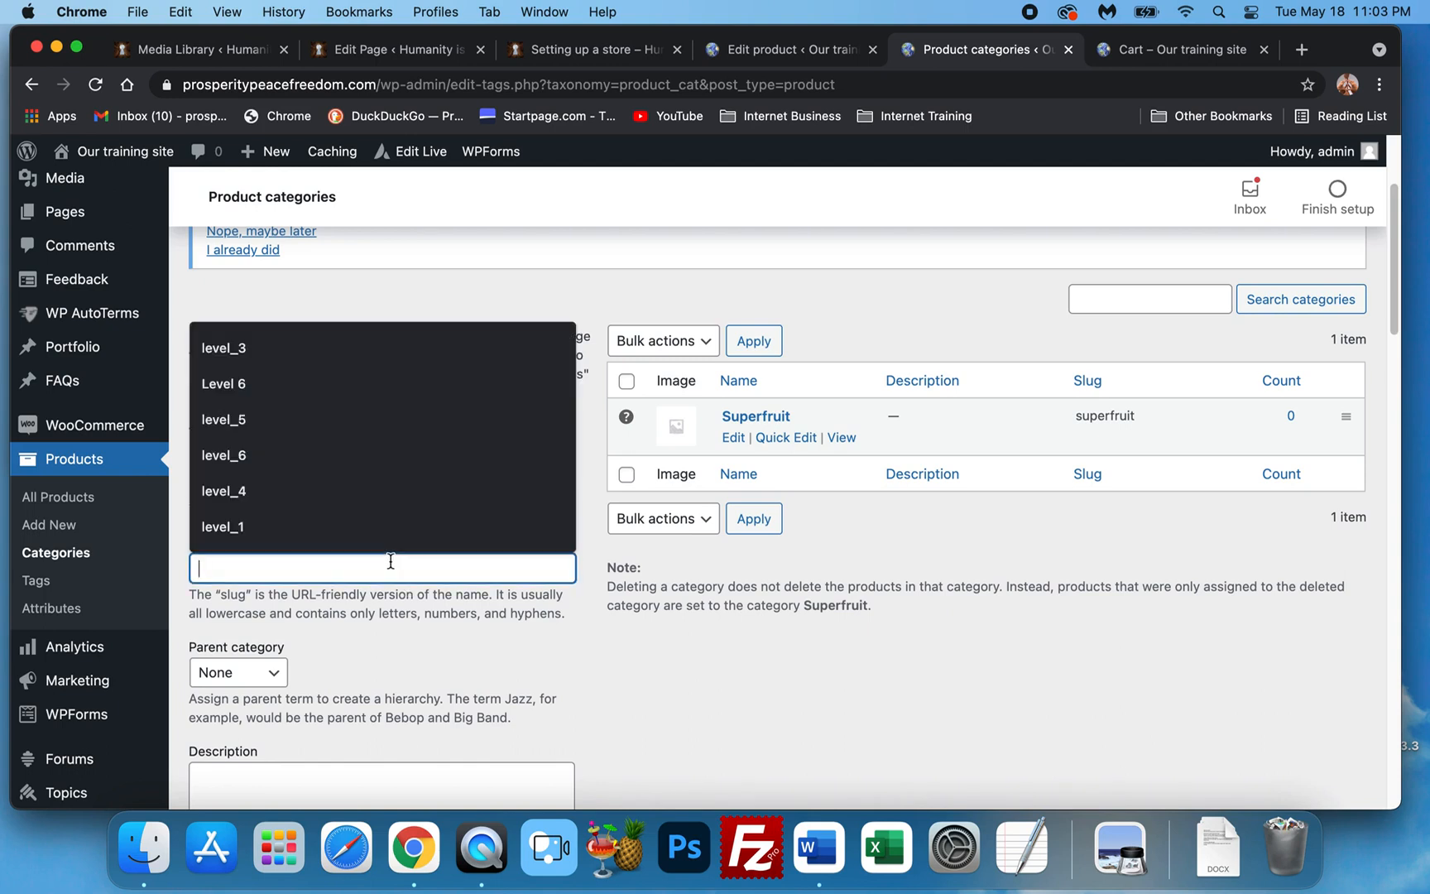
{"action": "type", "text": "M"}
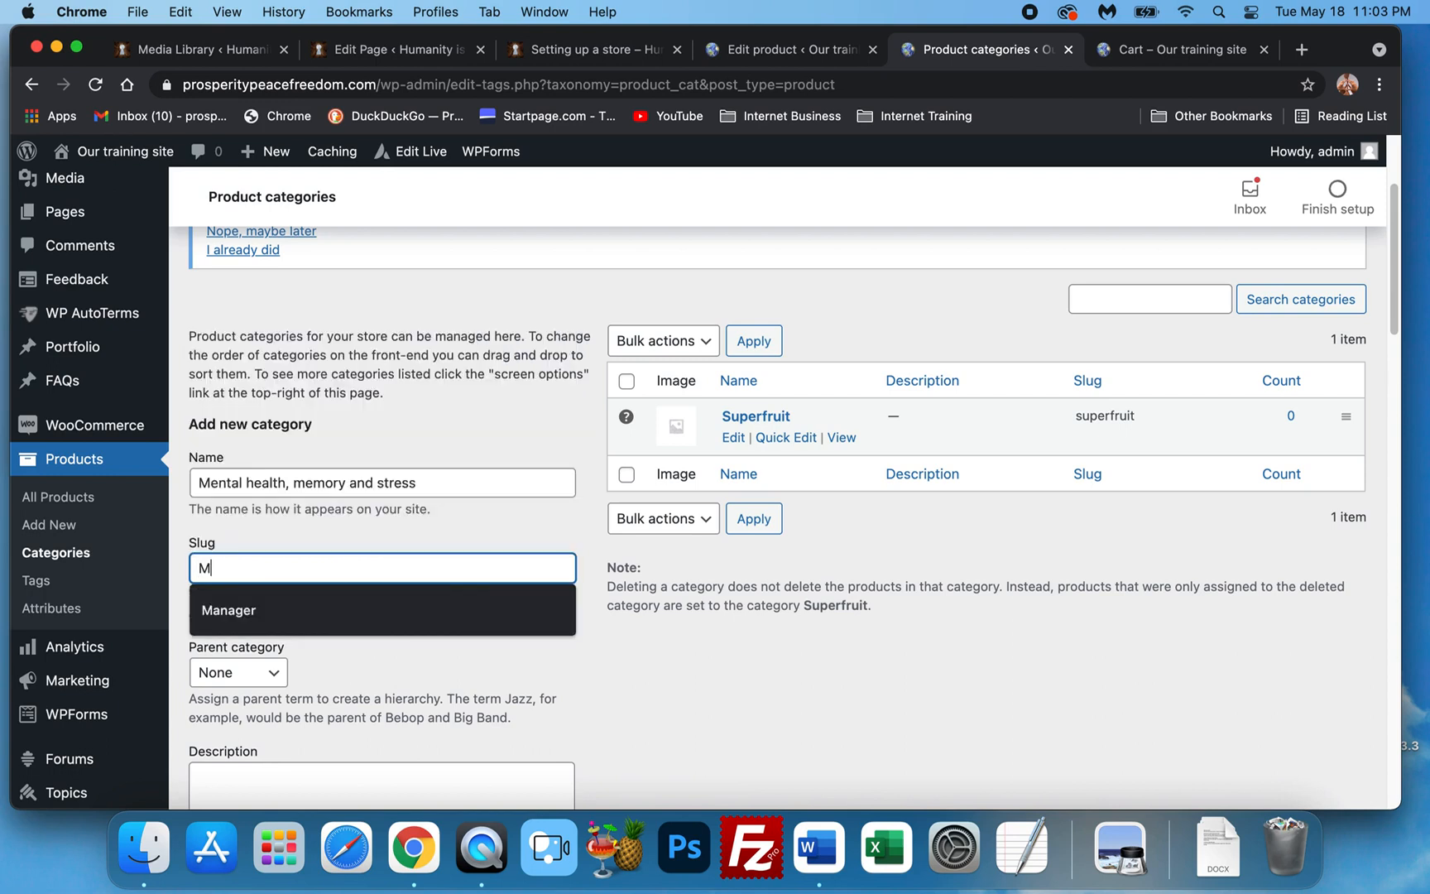
{"action": "type", "text": "ental stability"}
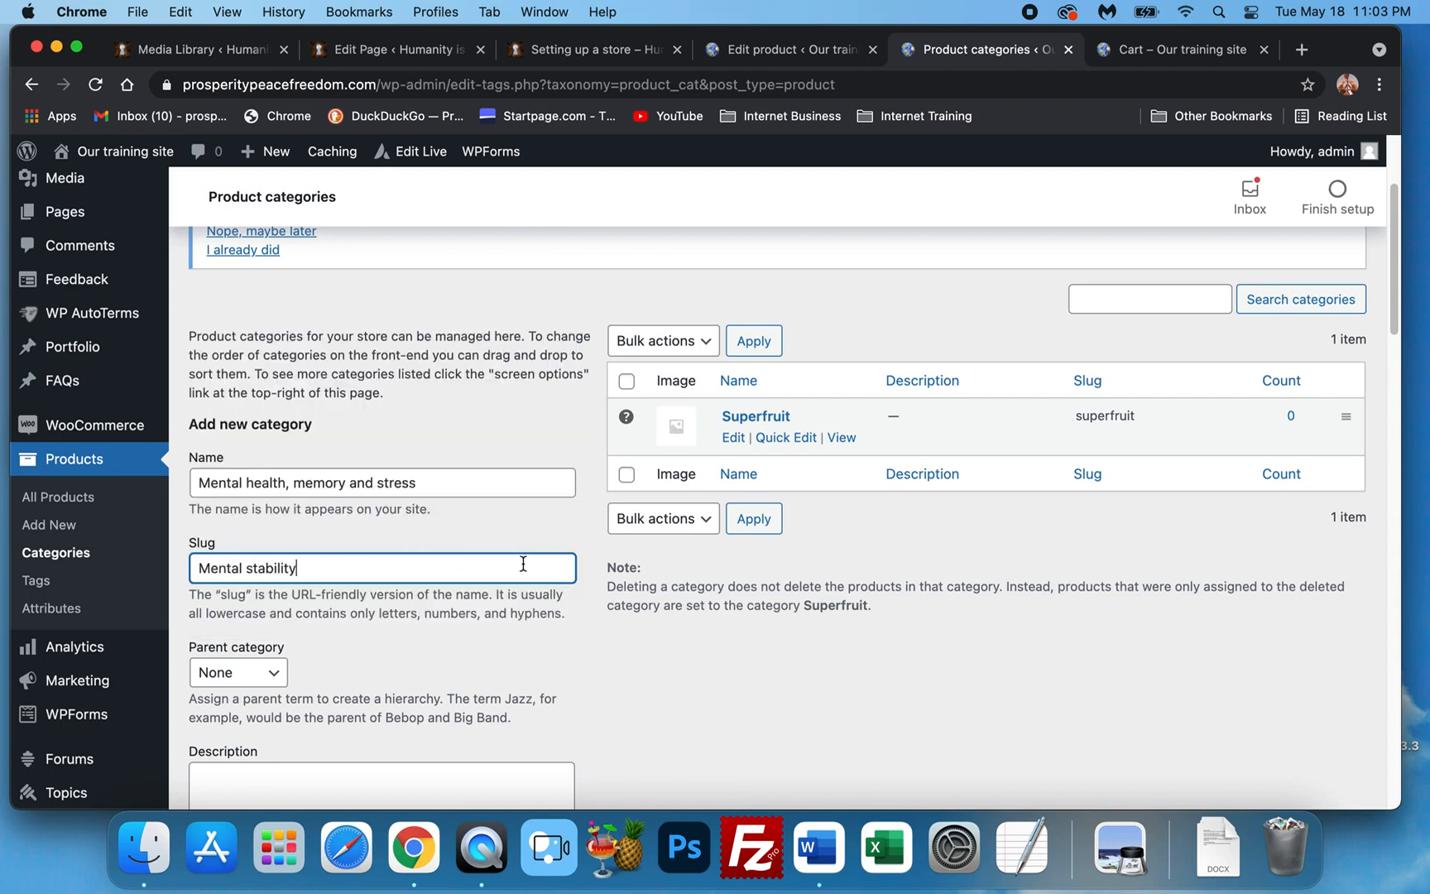
Save the category so it is listed with slug mental-stability beside Superfruit.
{"action": "scroll", "coordinate": [474, 552], "scroll_direction": "down", "scroll_amount": 1}
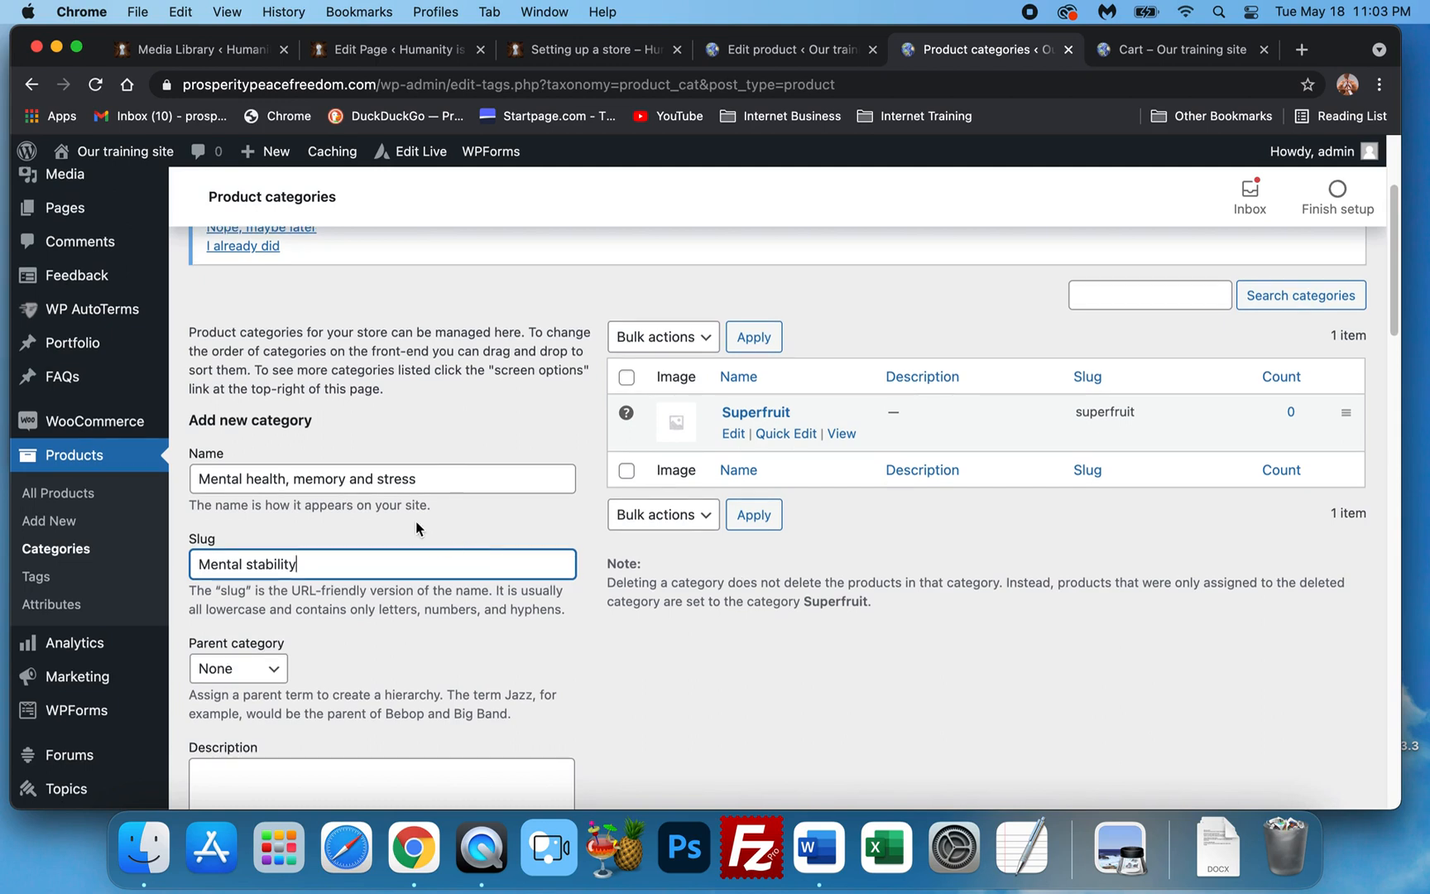
{"action": "scroll", "coordinate": [445, 580], "scroll_direction": "down", "scroll_amount": 1}
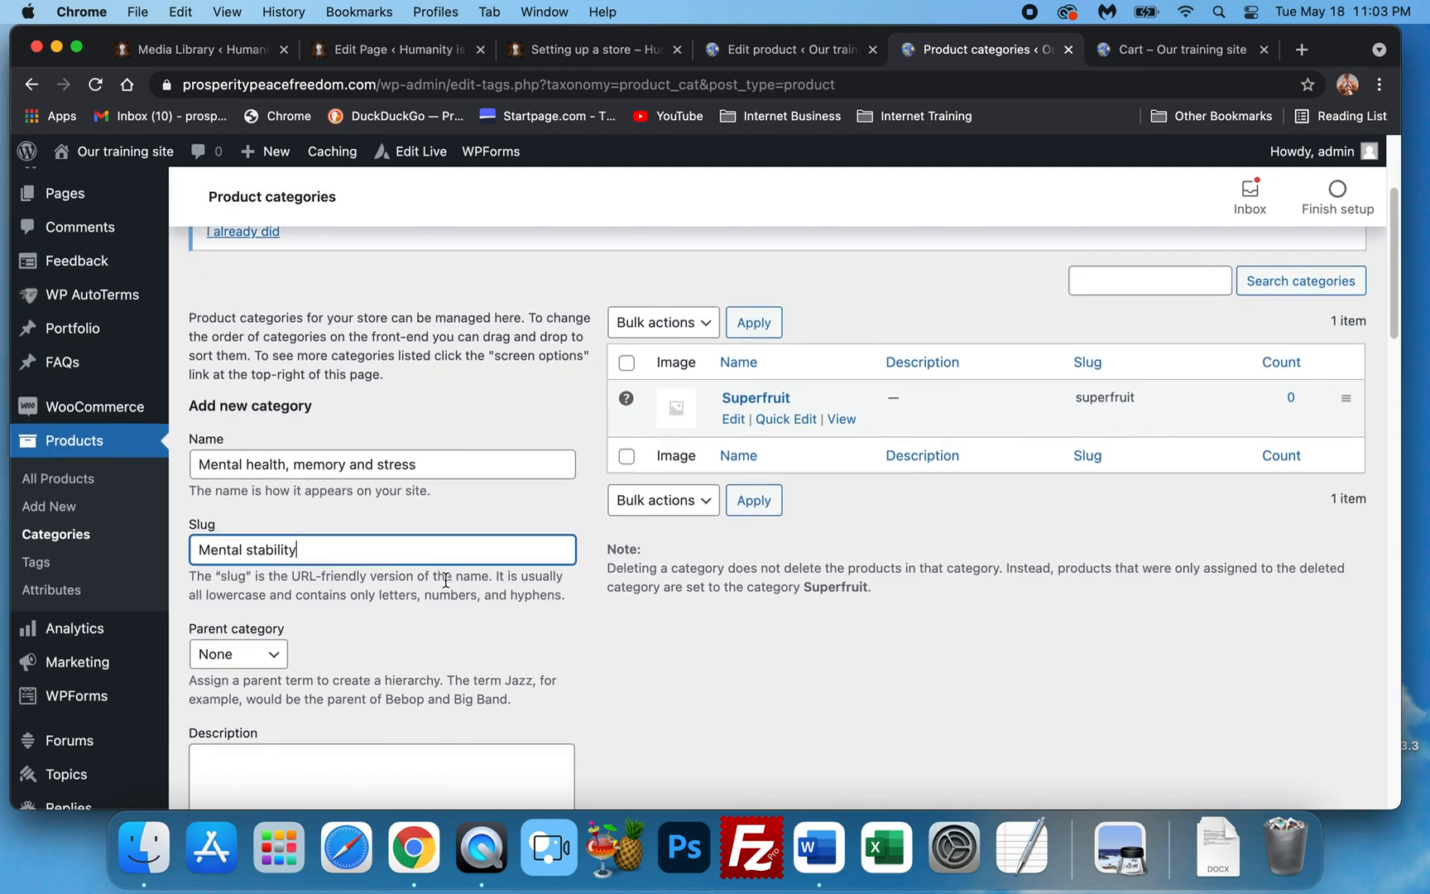
{"action": "scroll", "coordinate": [396, 571], "scroll_direction": "down", "scroll_amount": 2}
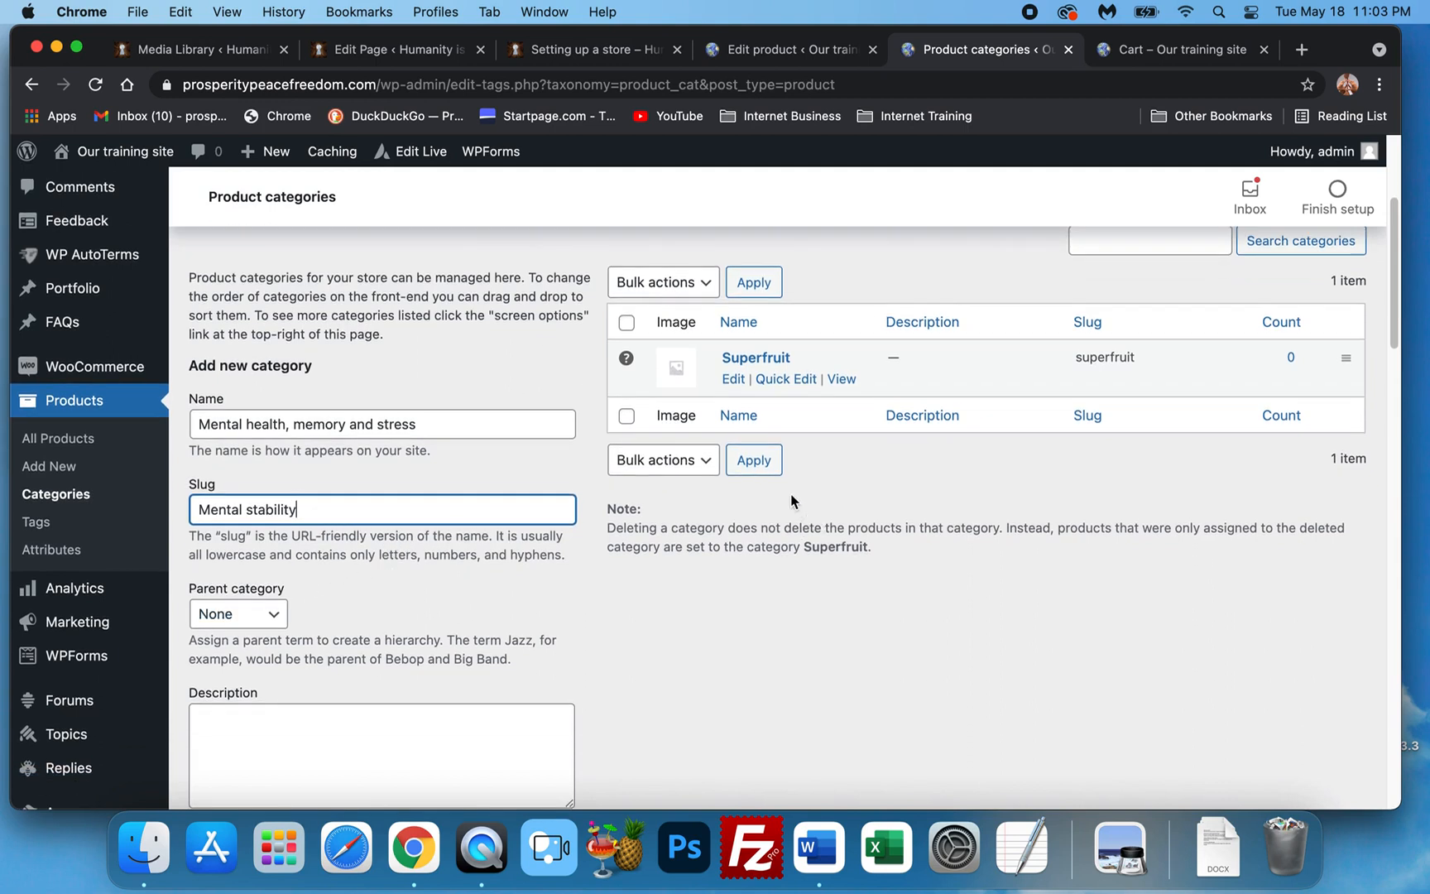
{"action": "scroll", "coordinate": [309, 623], "scroll_direction": "down", "scroll_amount": 10}
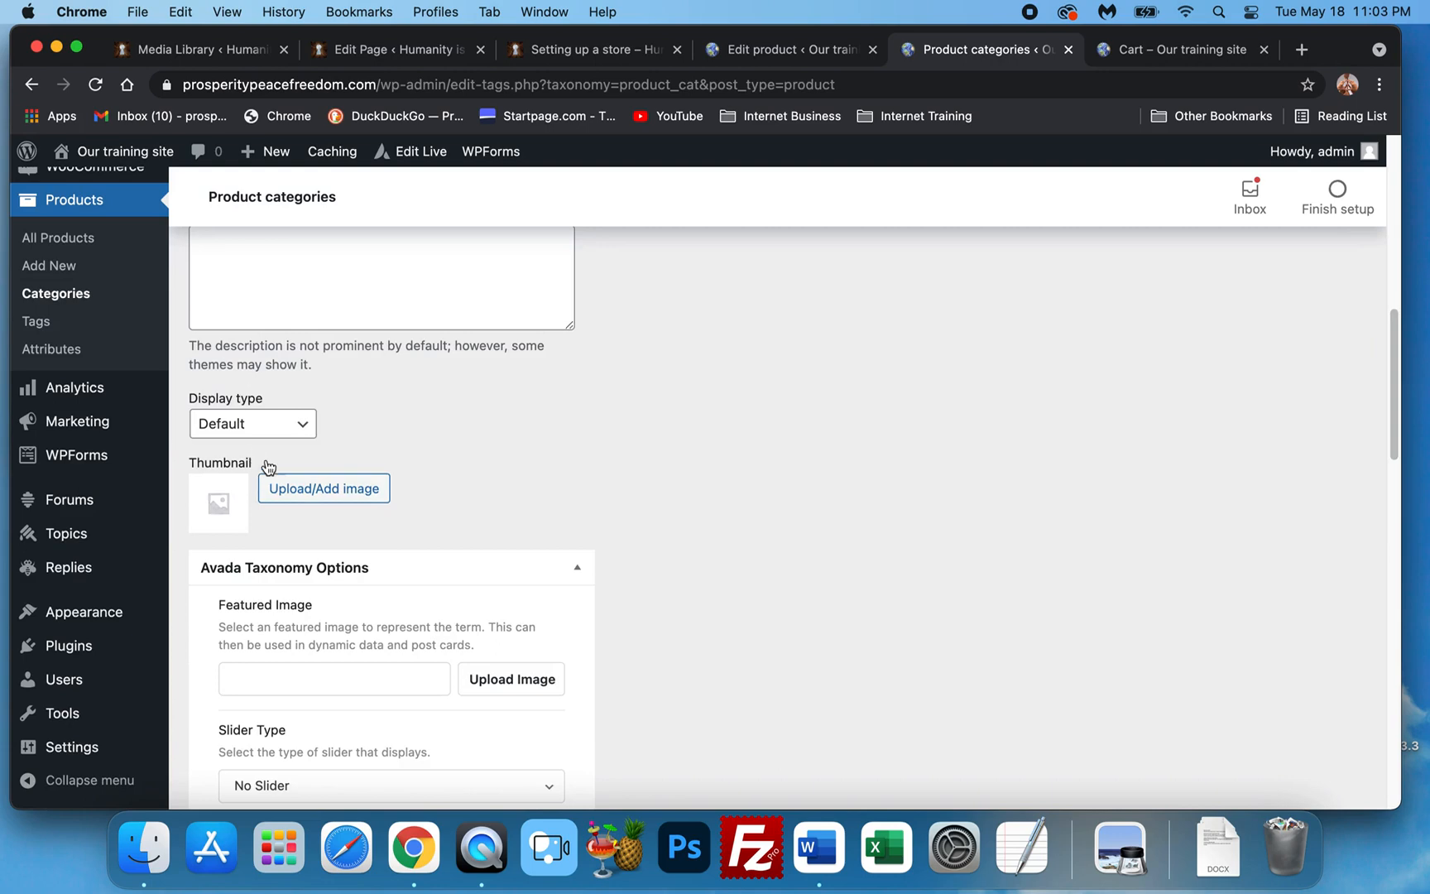
{"action": "scroll", "coordinate": [772, 495], "scroll_direction": "down", "scroll_amount": 1}
{"action": "scroll", "coordinate": [827, 509], "scroll_direction": "up", "scroll_amount": 9}
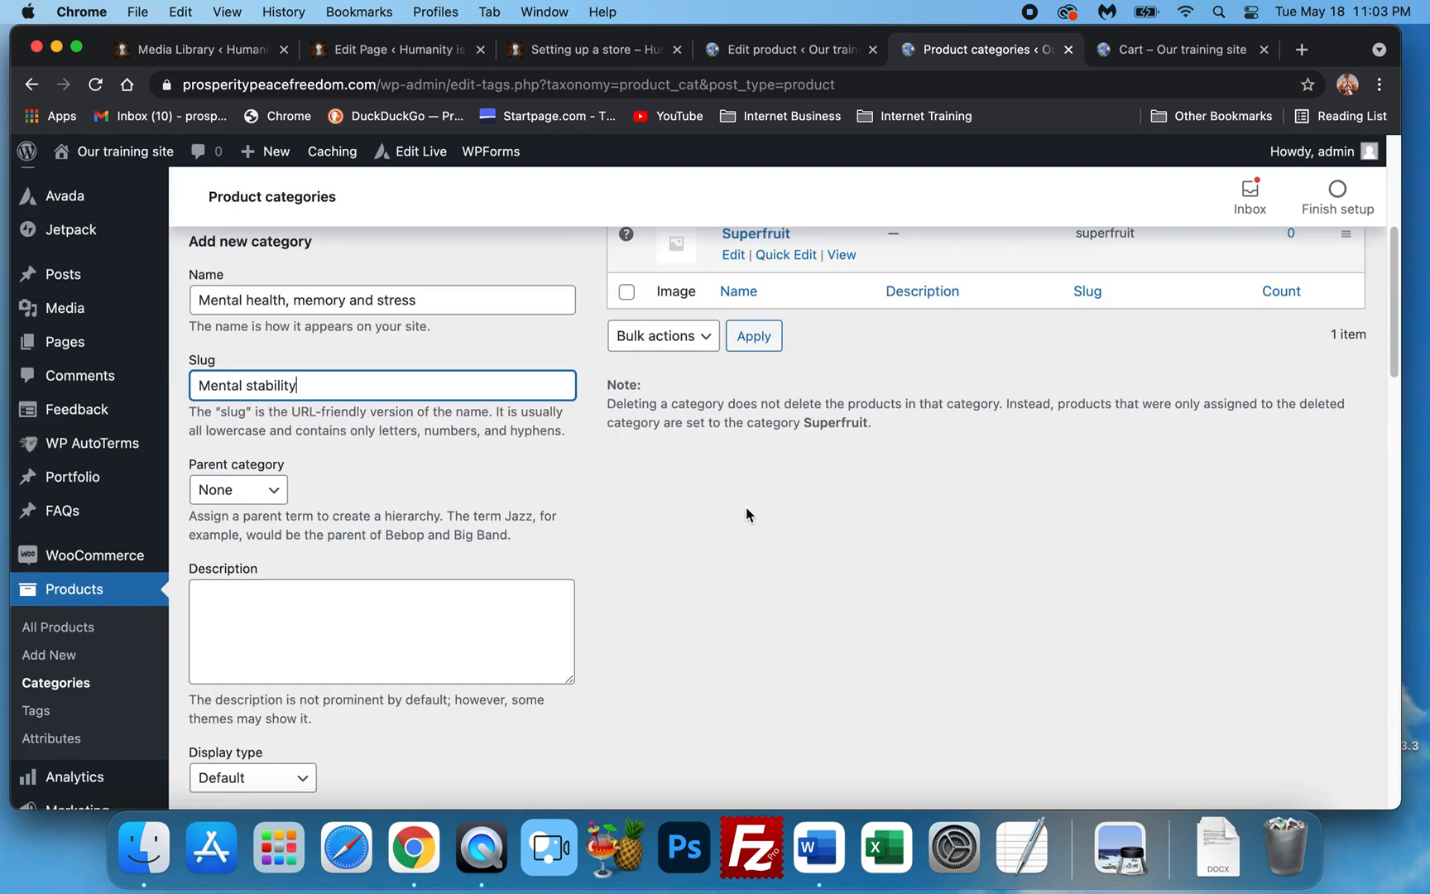
{"action": "scroll", "coordinate": [414, 482], "scroll_direction": "down", "scroll_amount": 20}
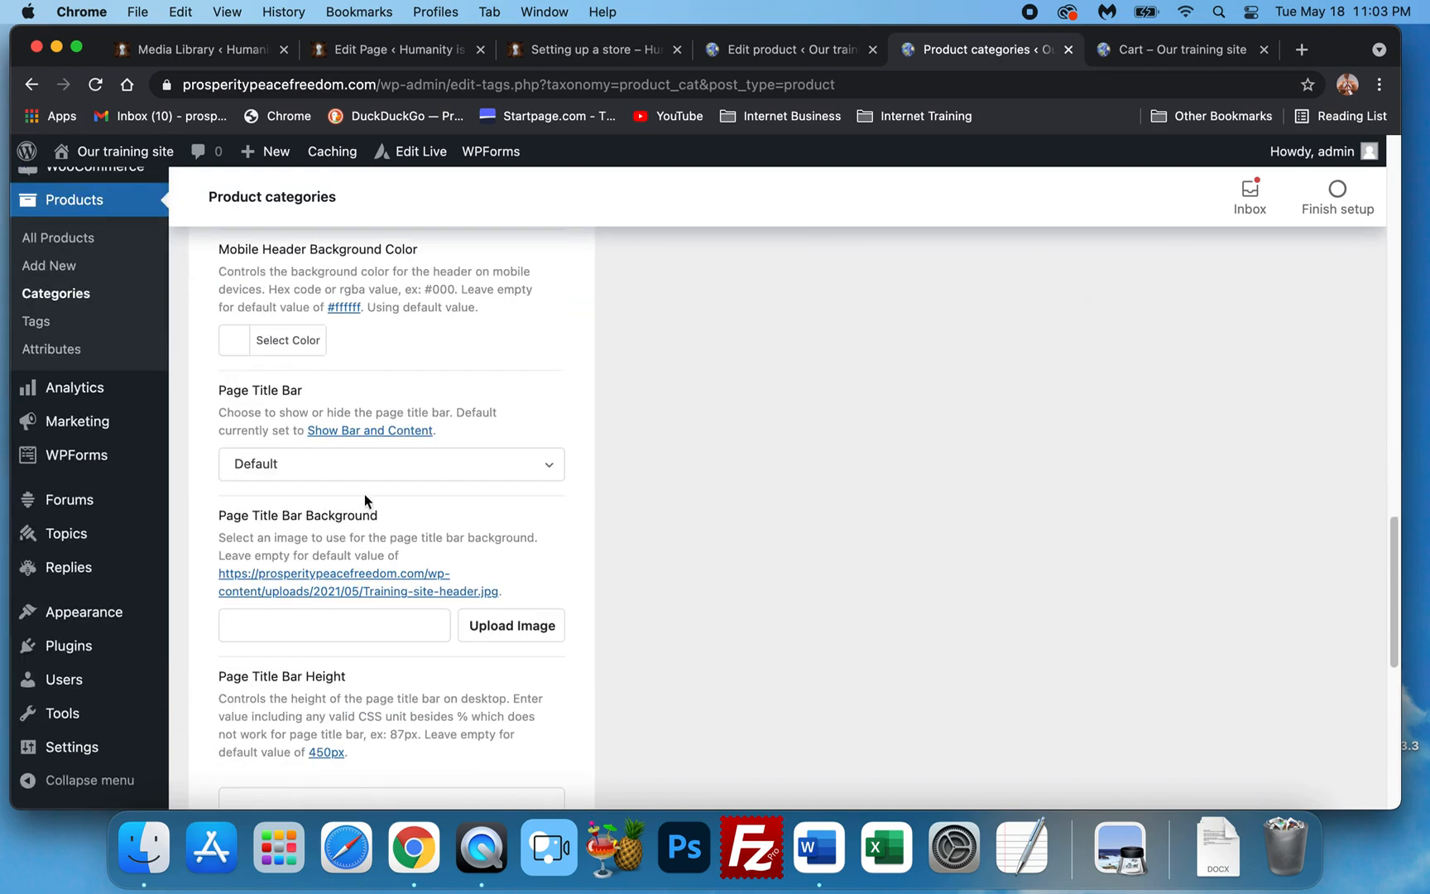
{"action": "scroll", "coordinate": [389, 525], "scroll_direction": "down", "scroll_amount": 10}
{"action": "scroll", "coordinate": [307, 556], "scroll_direction": "up", "scroll_amount": 3}
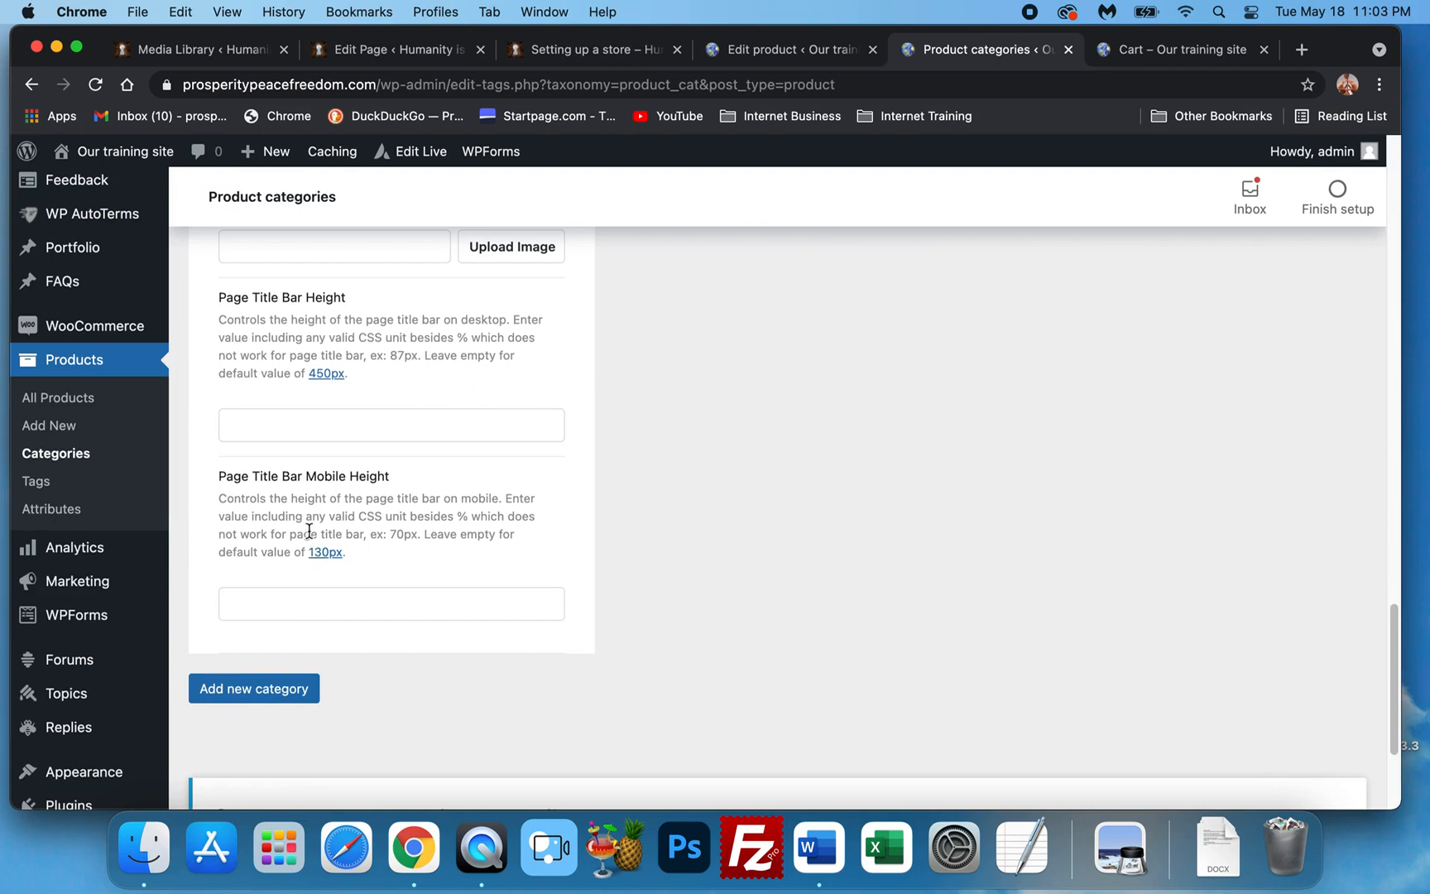
{"action": "left_click", "coordinate": [268, 693]}
{"action": "scroll", "coordinate": [952, 559], "scroll_direction": "up", "scroll_amount": 14}
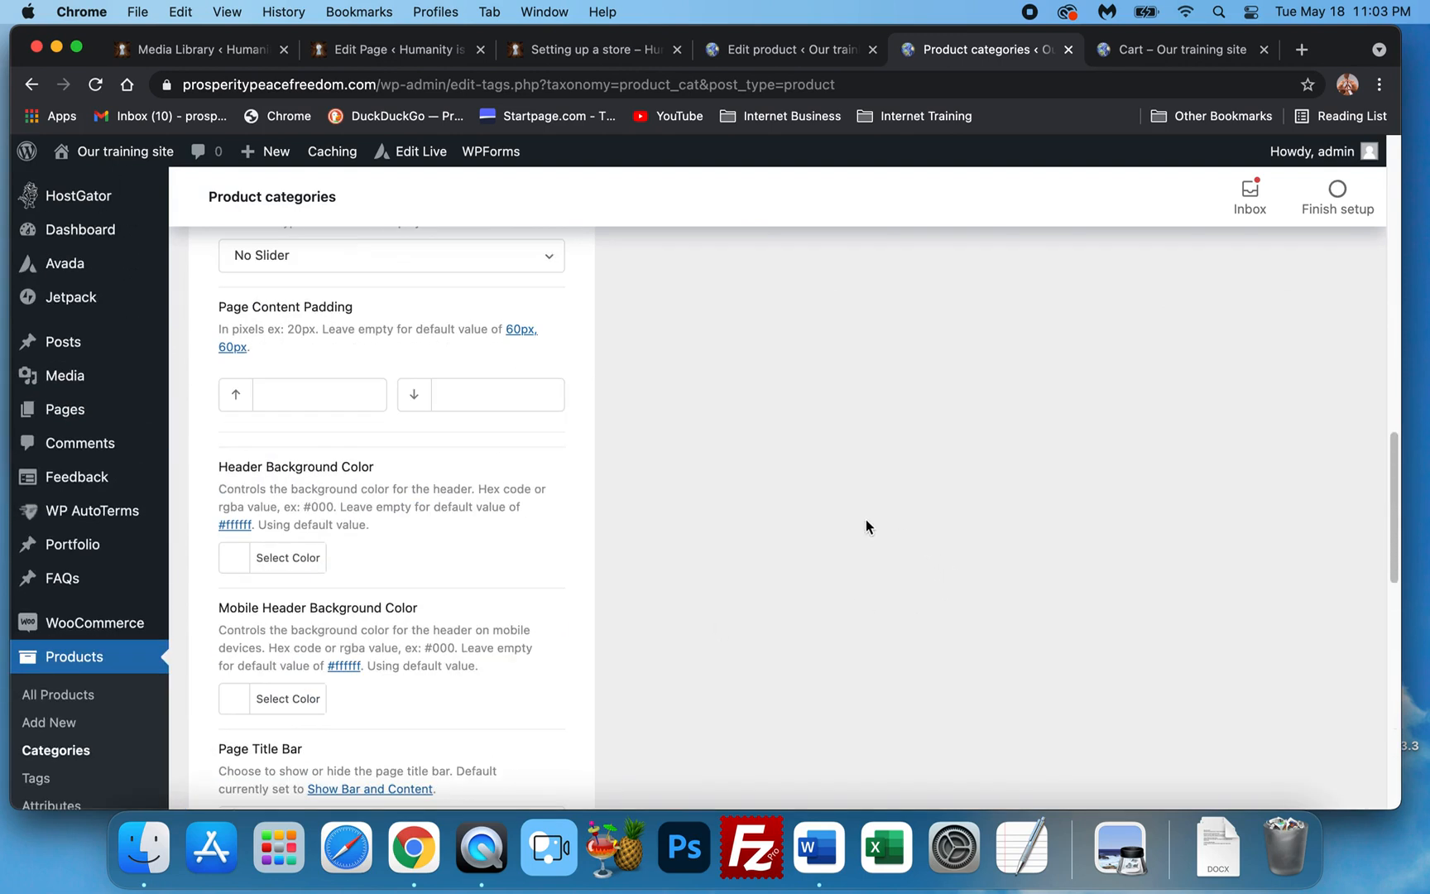
{"action": "scroll", "coordinate": [952, 472], "scroll_direction": "up", "scroll_amount": 15}
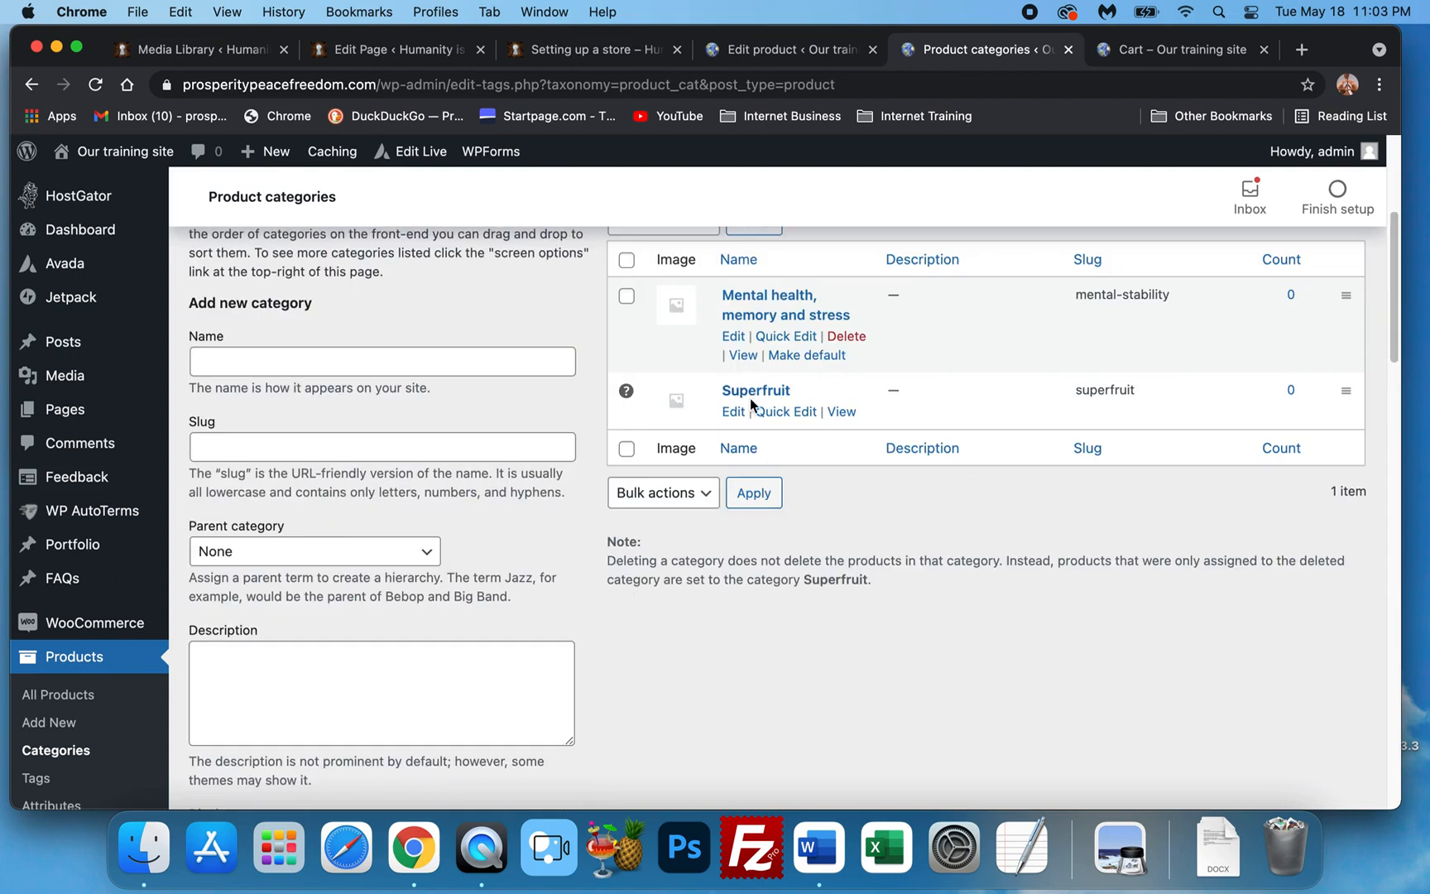
{"action": "left_click", "coordinate": [144, 848]}
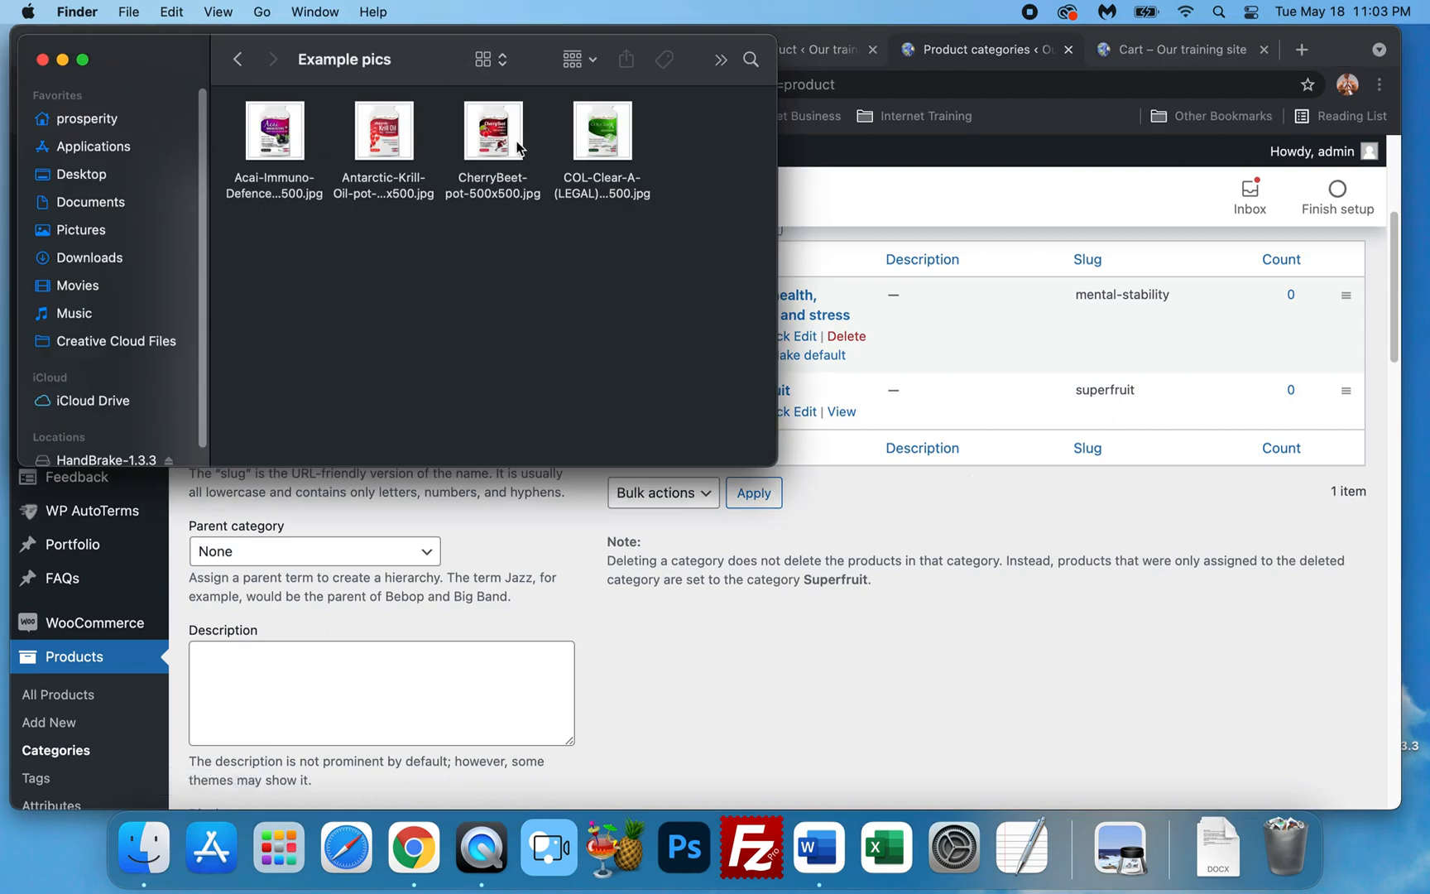
Add the 'Overall Health' category with slug 'Overall health'.
{"action": "left_click", "coordinate": [914, 651]}
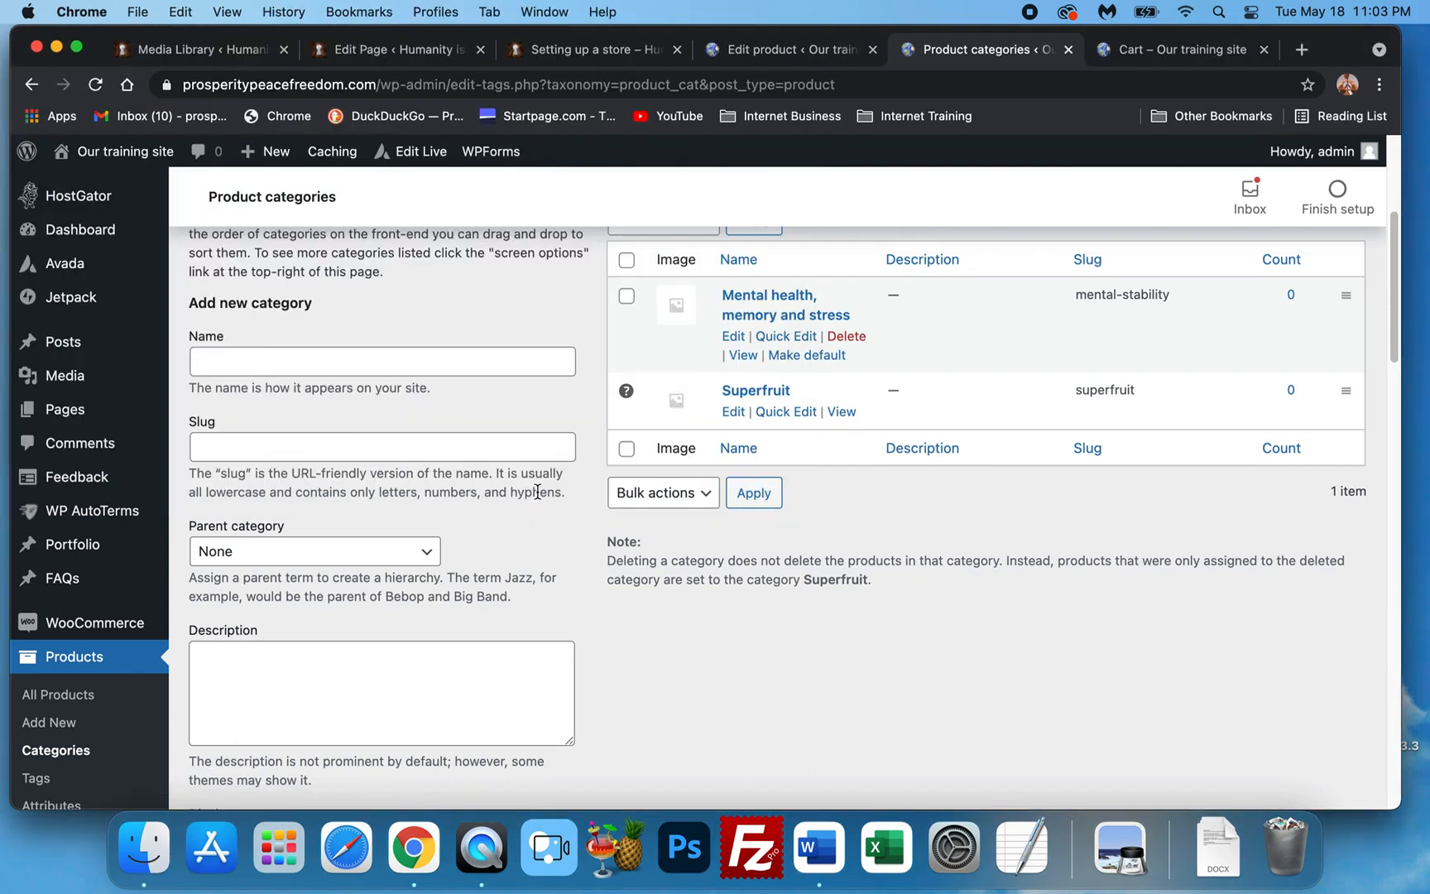
{"action": "left_click", "coordinate": [259, 364]}
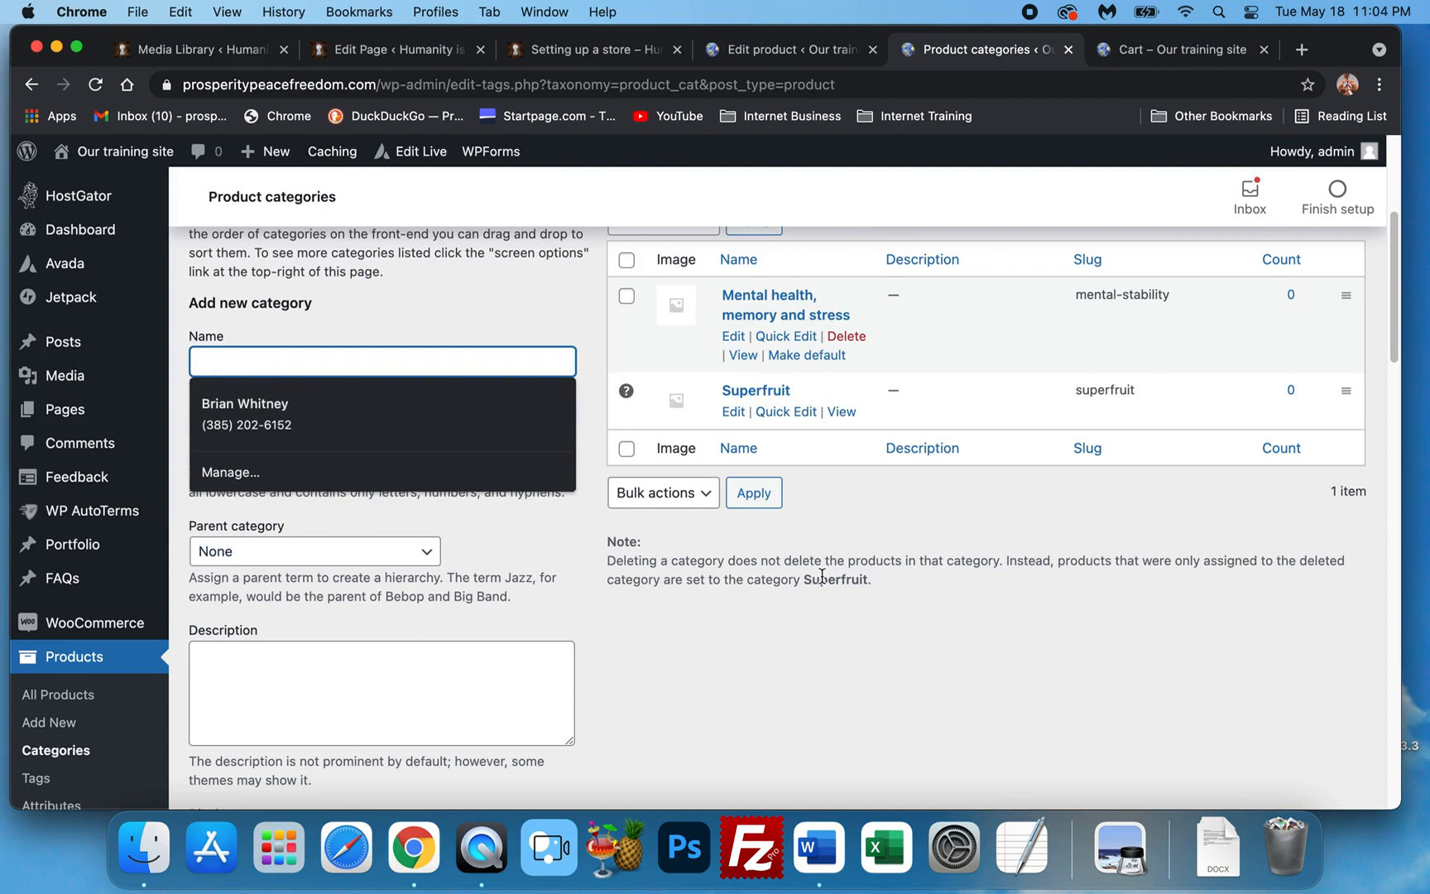
{"action": "type", "text": "Overa"}
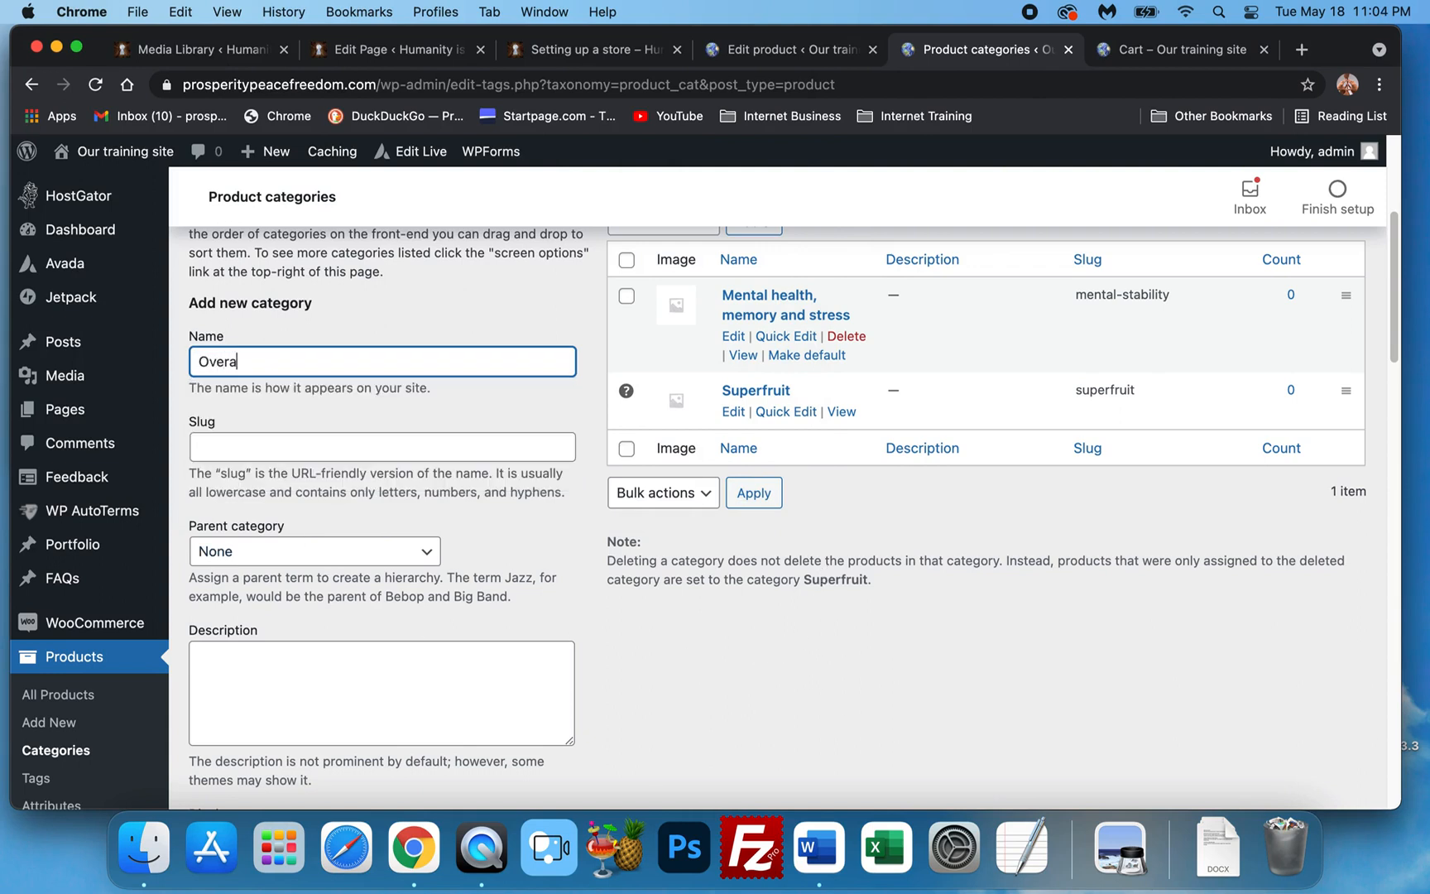
{"action": "type", "text": "ll Health"}
{"action": "left_click", "coordinate": [399, 442]}
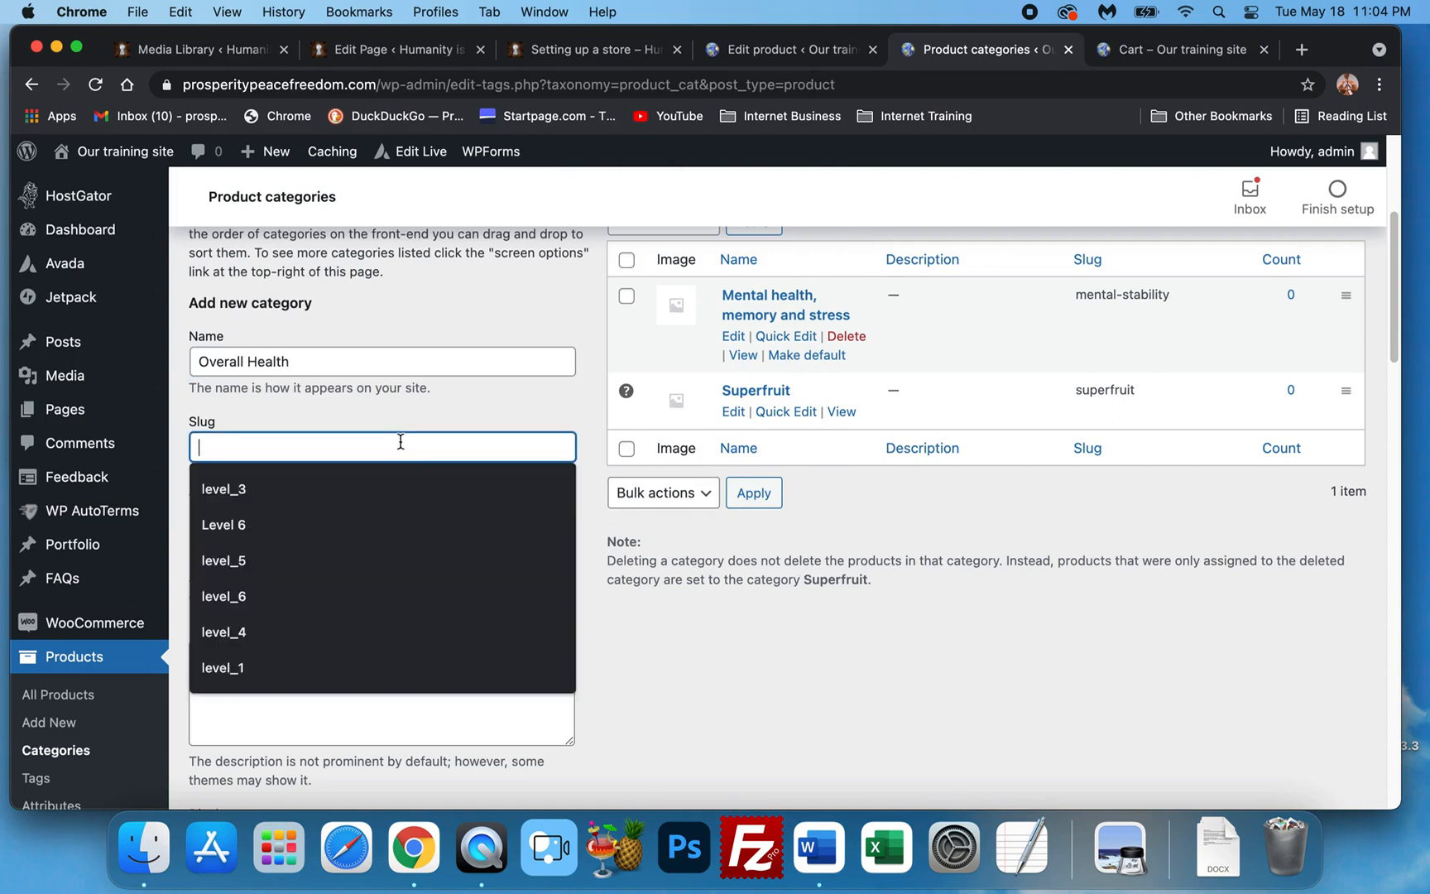
{"action": "type", "text": "Overall "}
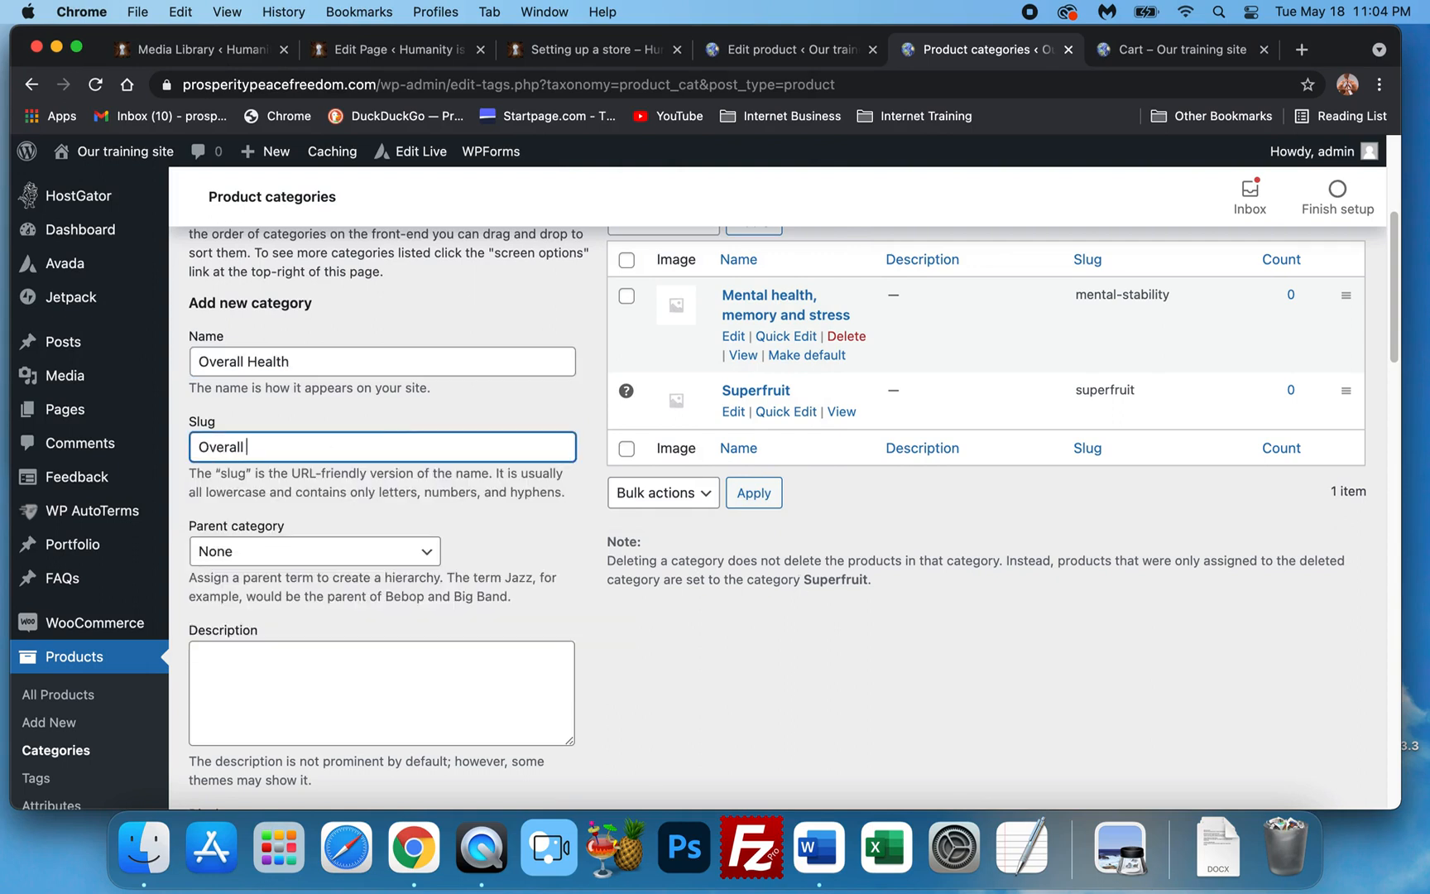
{"action": "type", "text": "health"}
{"action": "scroll", "coordinate": [471, 450], "scroll_direction": "down", "scroll_amount": 15}
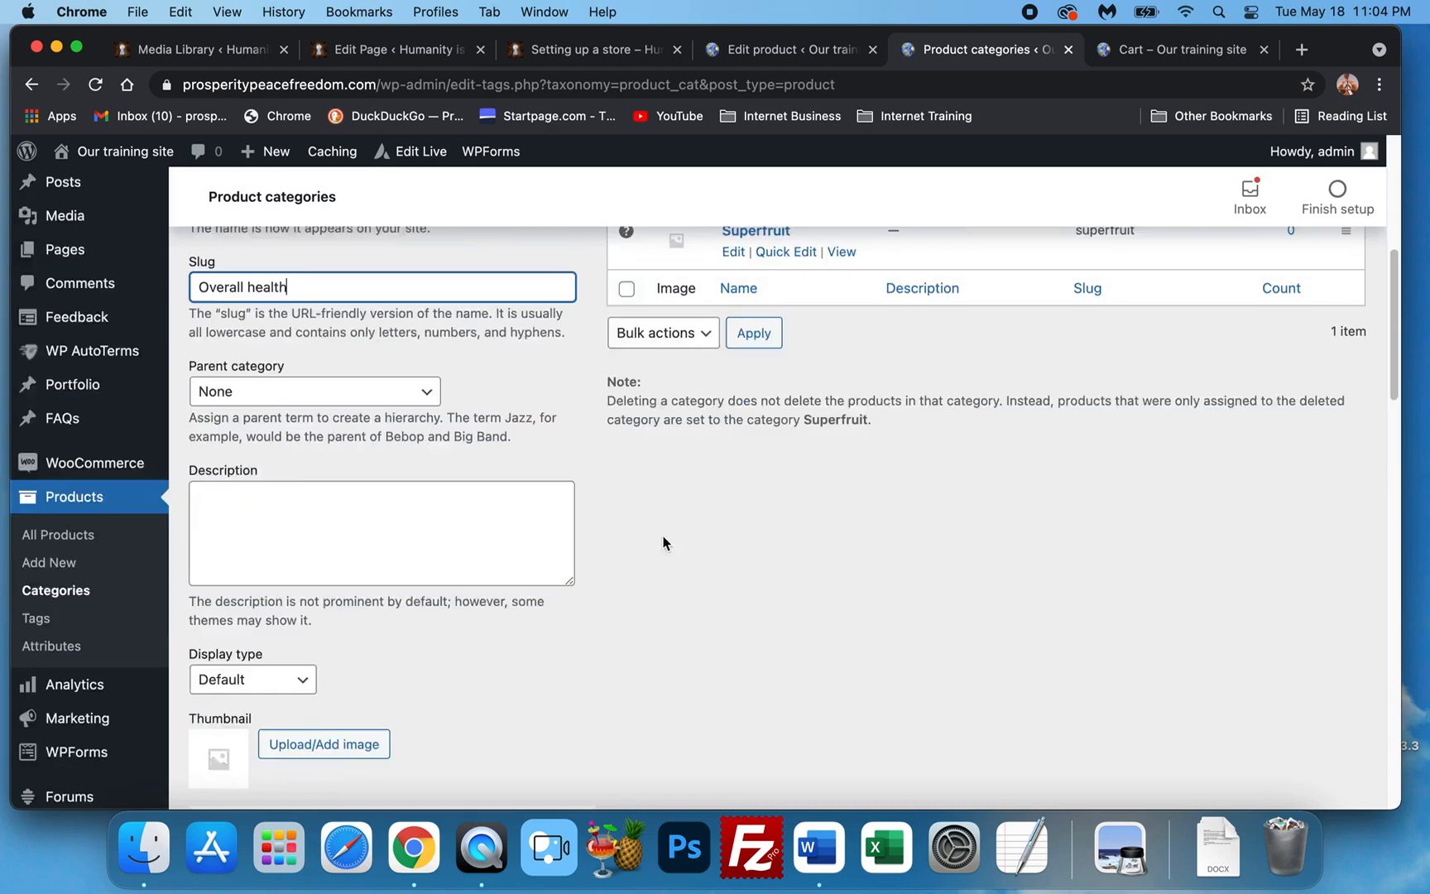
{"action": "left_click", "coordinate": [257, 470]}
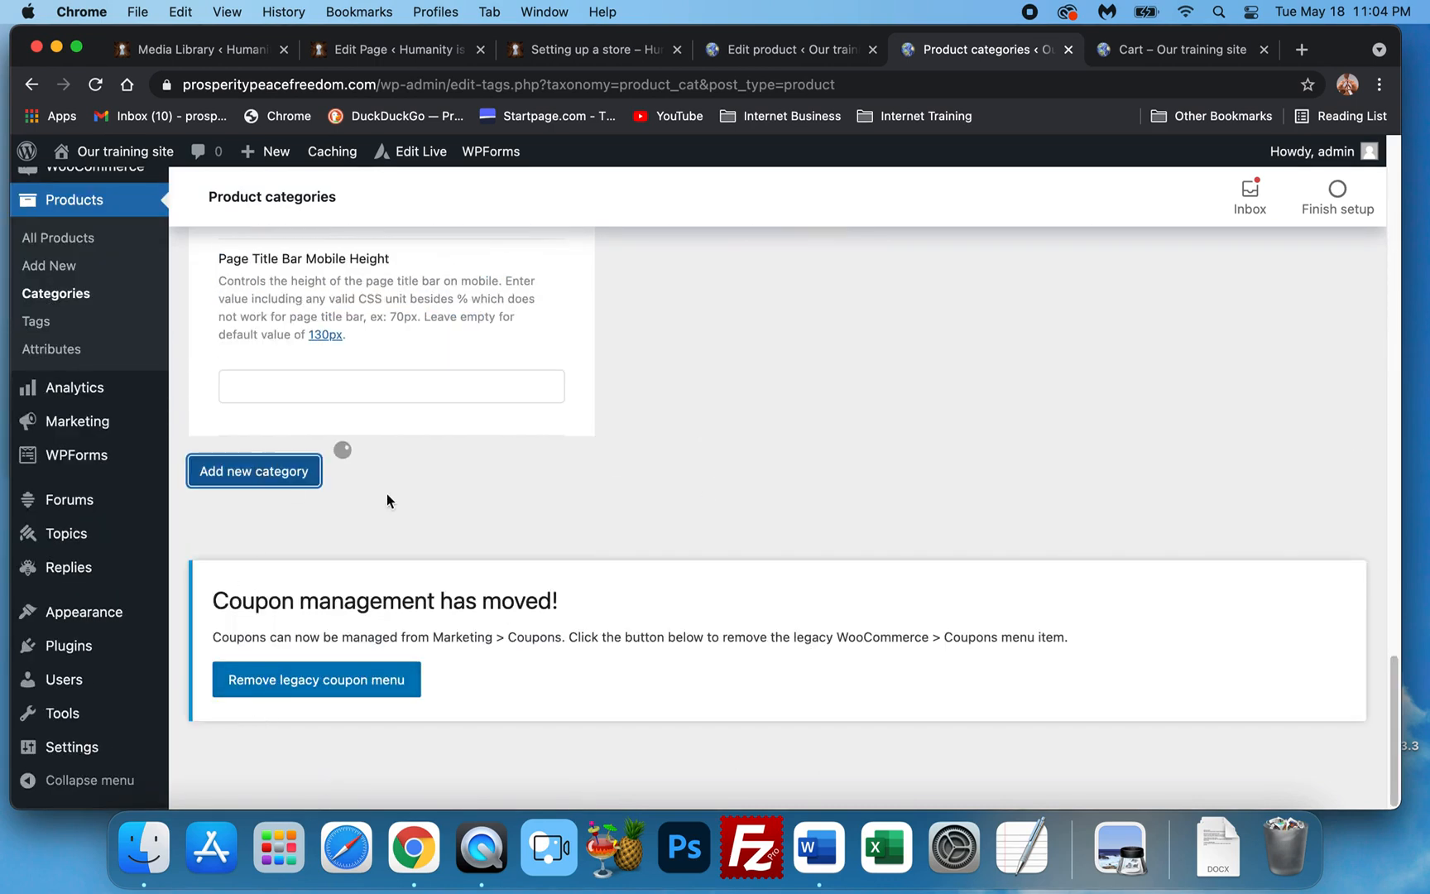
{"action": "scroll", "coordinate": [756, 473], "scroll_direction": "up", "scroll_amount": 10}
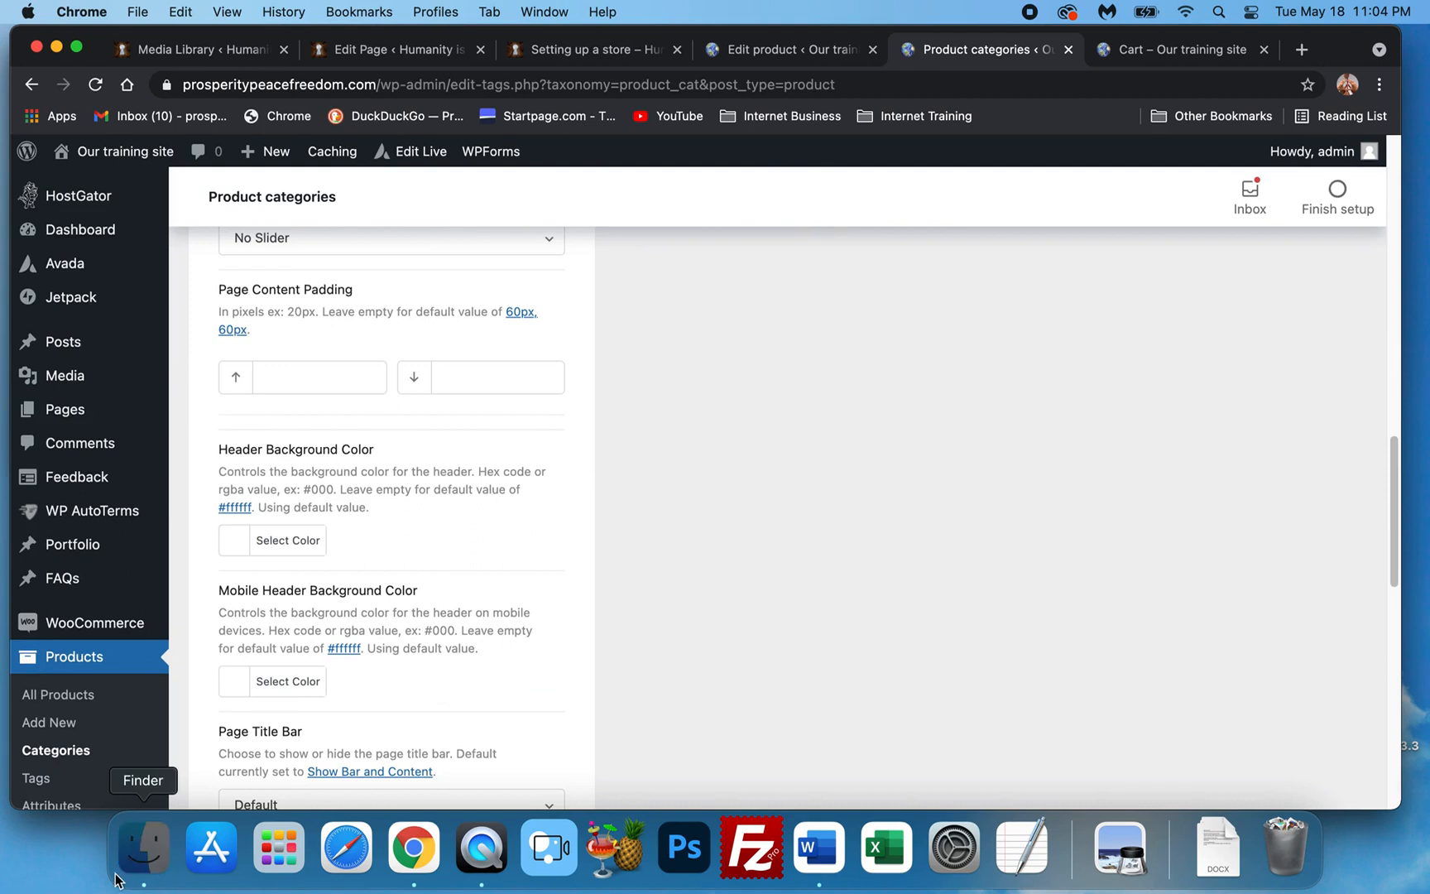
{"action": "left_click", "coordinate": [144, 846]}
{"action": "left_click", "coordinate": [951, 389]}
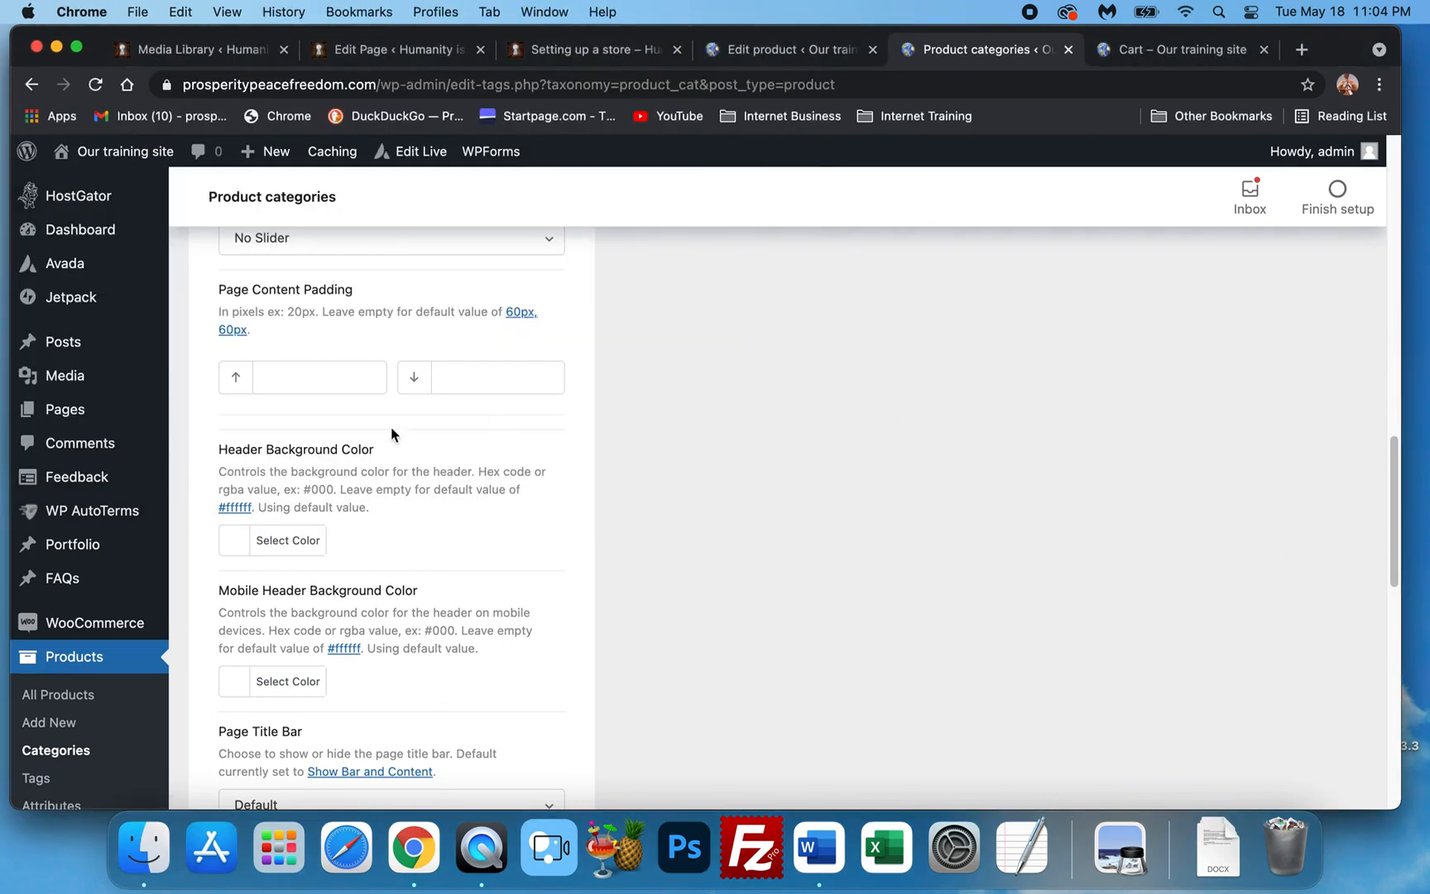
{"action": "scroll", "coordinate": [493, 416], "scroll_direction": "up", "scroll_amount": 10}
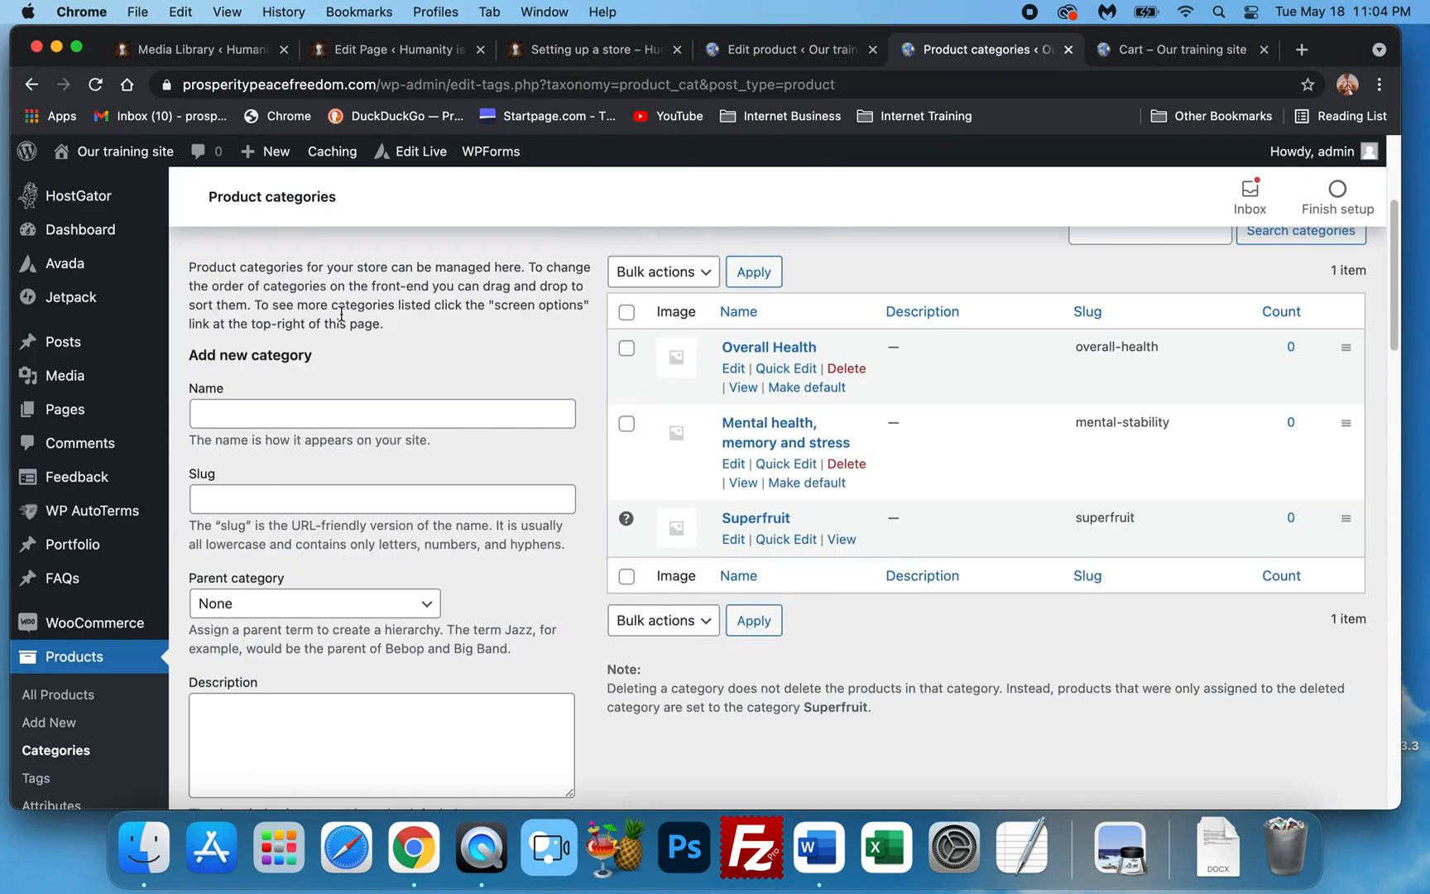
Add a Detox category with slug 'Detoxing the body'.
{"action": "left_click", "coordinate": [330, 421]}
{"action": "type", "text": "De"}
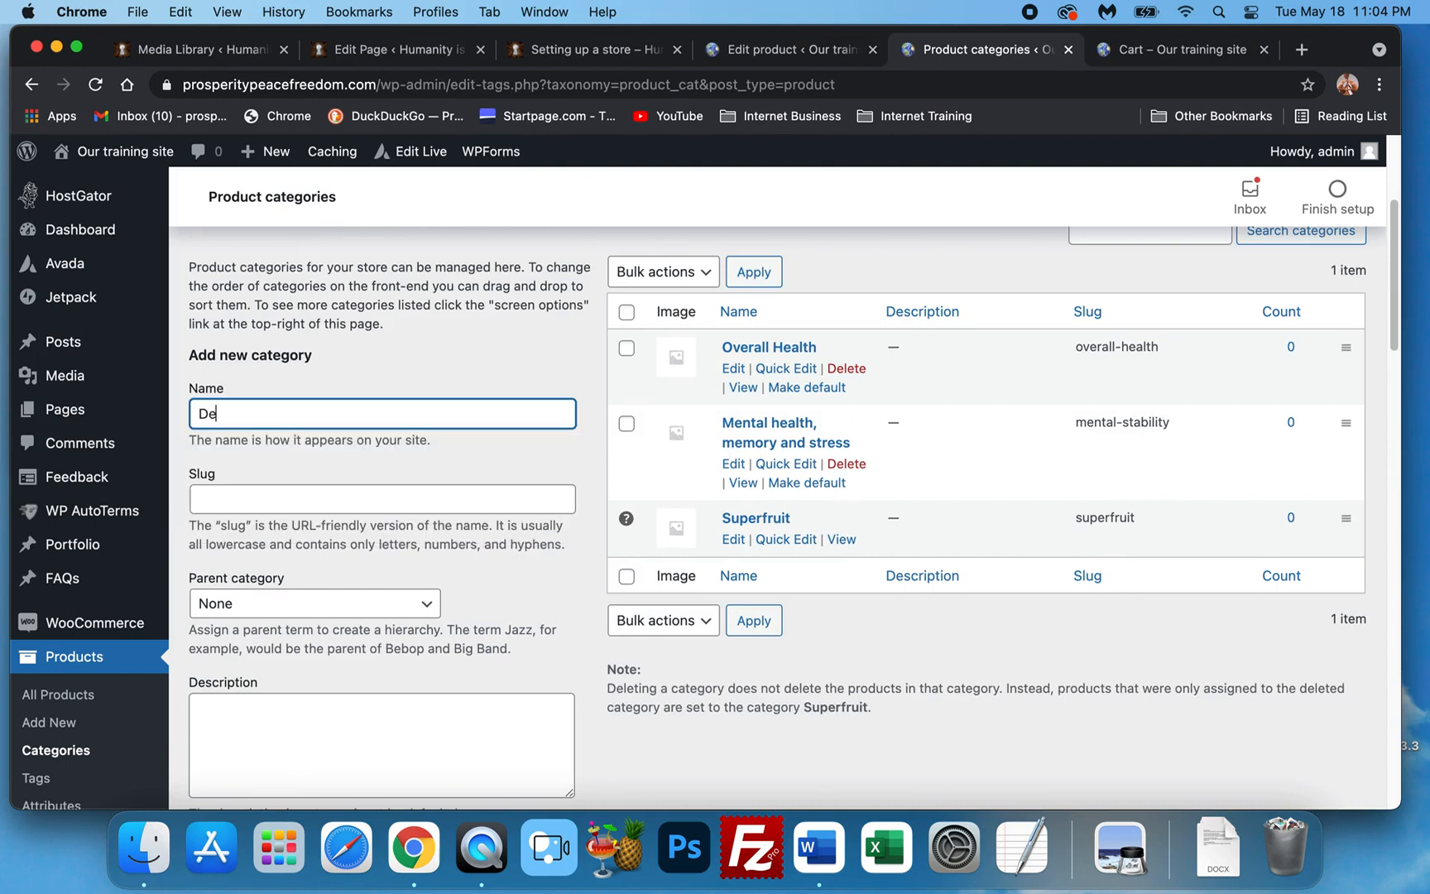
{"action": "type", "text": "tosx"}
{"action": "key", "text": "Tab"}
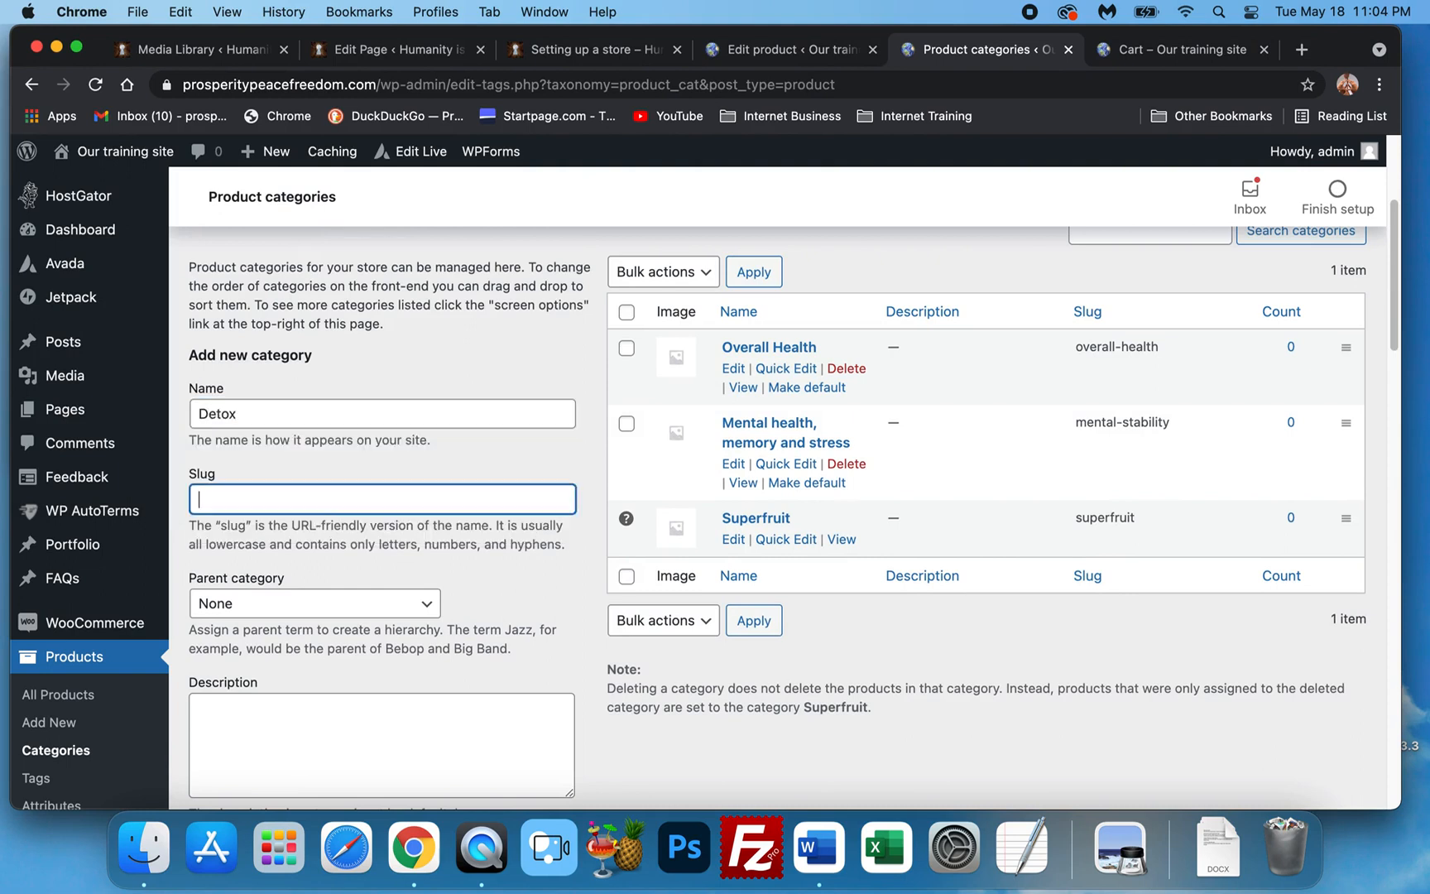
{"action": "type", "text": "Deto"}
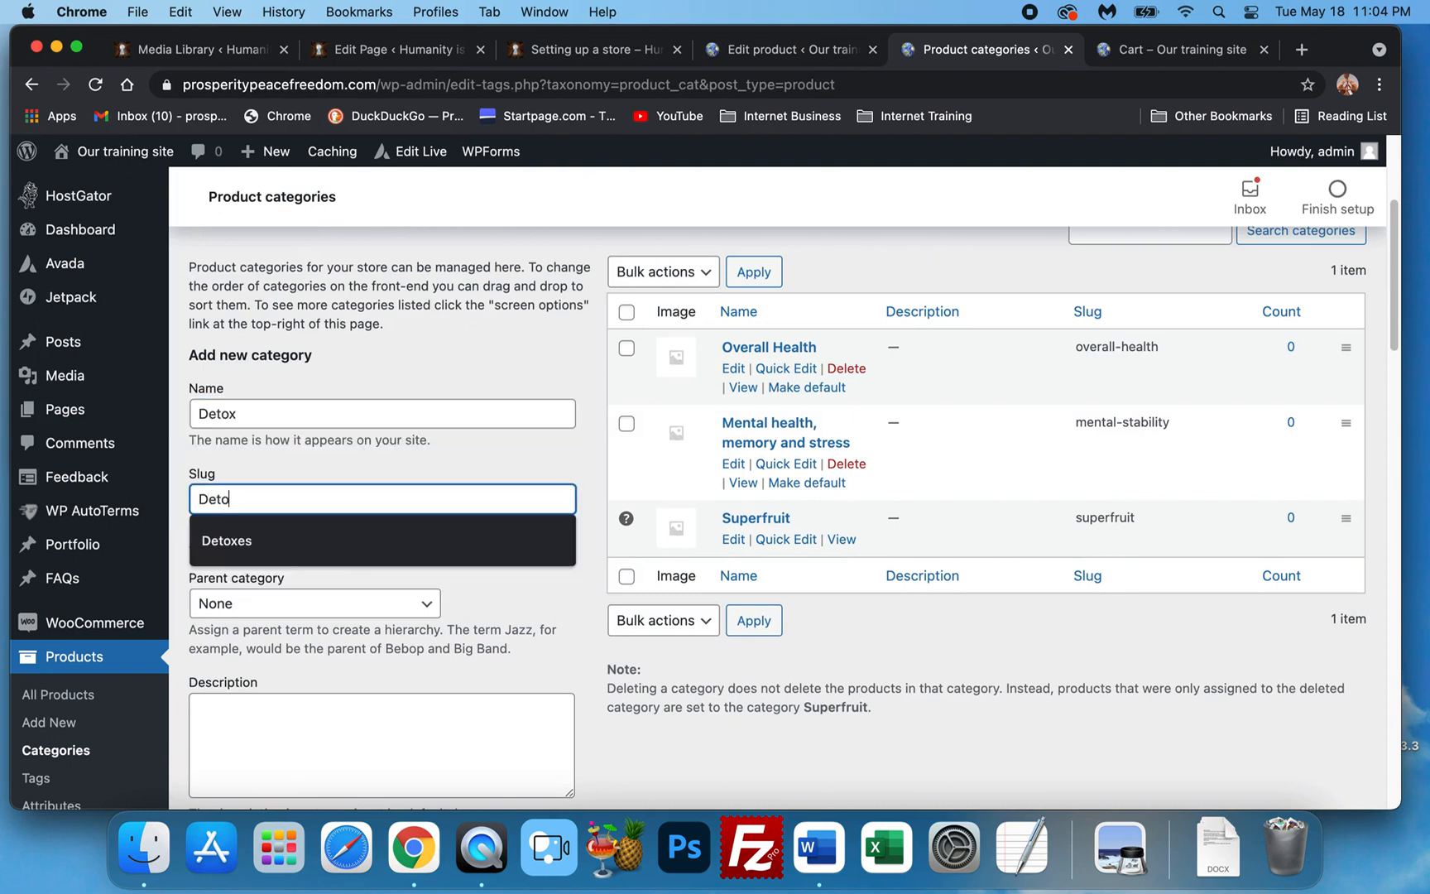
{"action": "type", "text": "xing the body"}
{"action": "scroll", "coordinate": [455, 453], "scroll_direction": "down", "scroll_amount": 2}
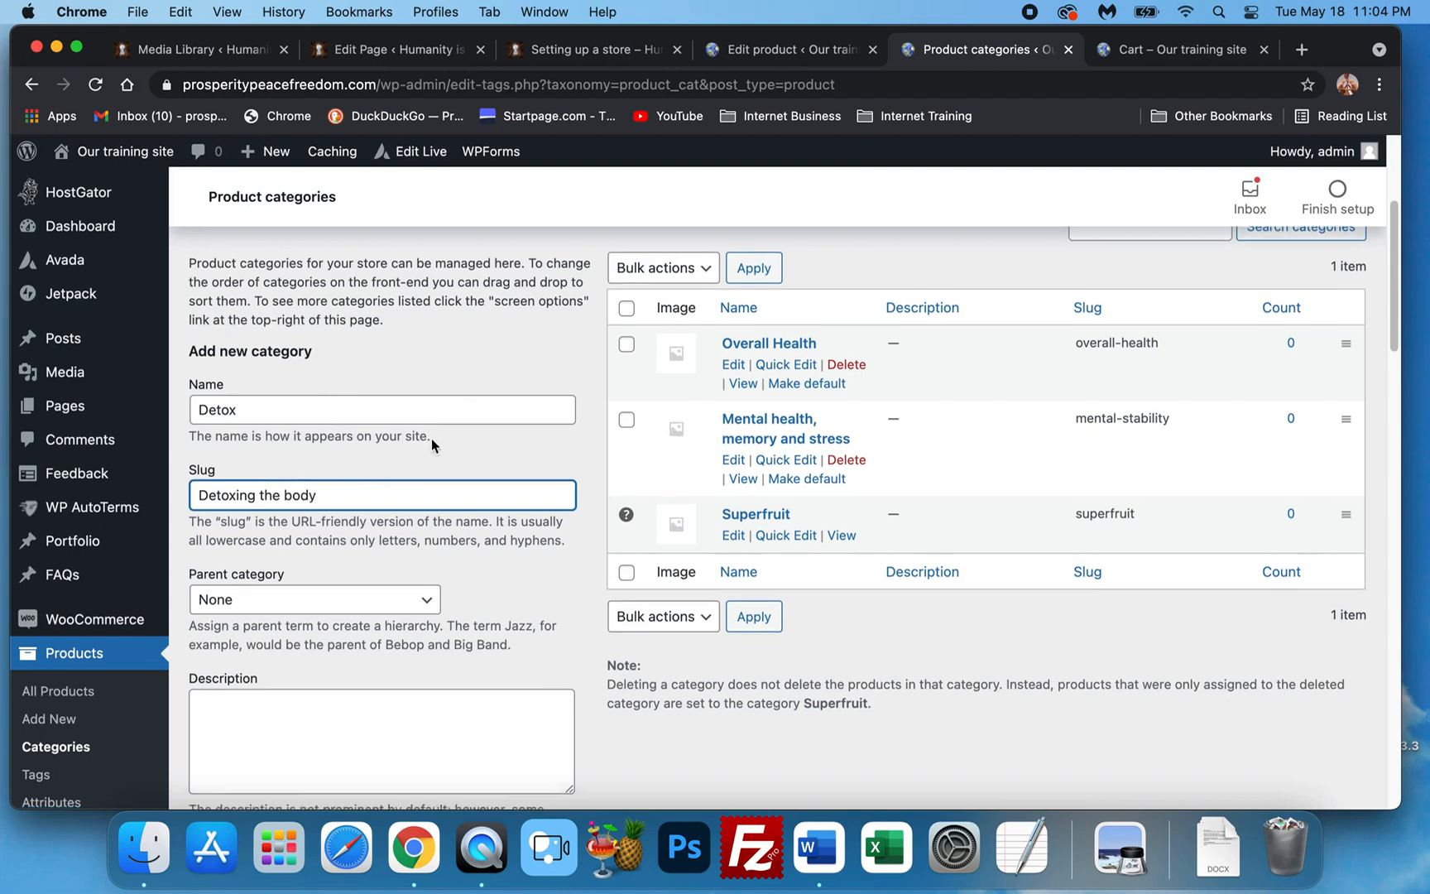
{"action": "scroll", "coordinate": [454, 453], "scroll_direction": "down", "scroll_amount": 20}
{"action": "left_click", "coordinate": [274, 473]}
{"action": "scroll", "coordinate": [608, 526], "scroll_direction": "up", "scroll_amount": 20}
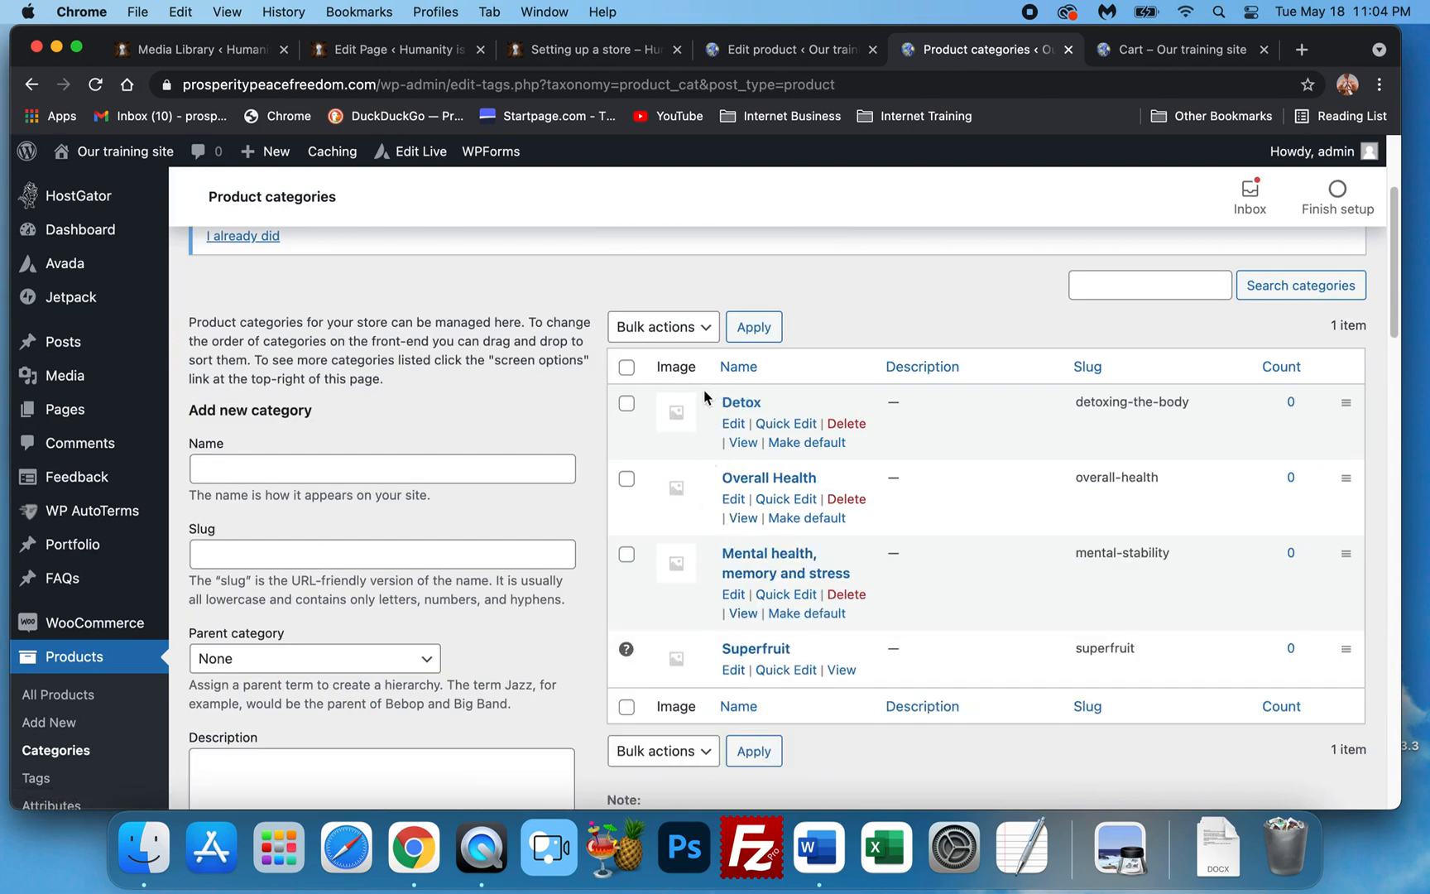
Add the Favorites category with slug 'Our pics'.
{"action": "left_click", "coordinate": [217, 467]}
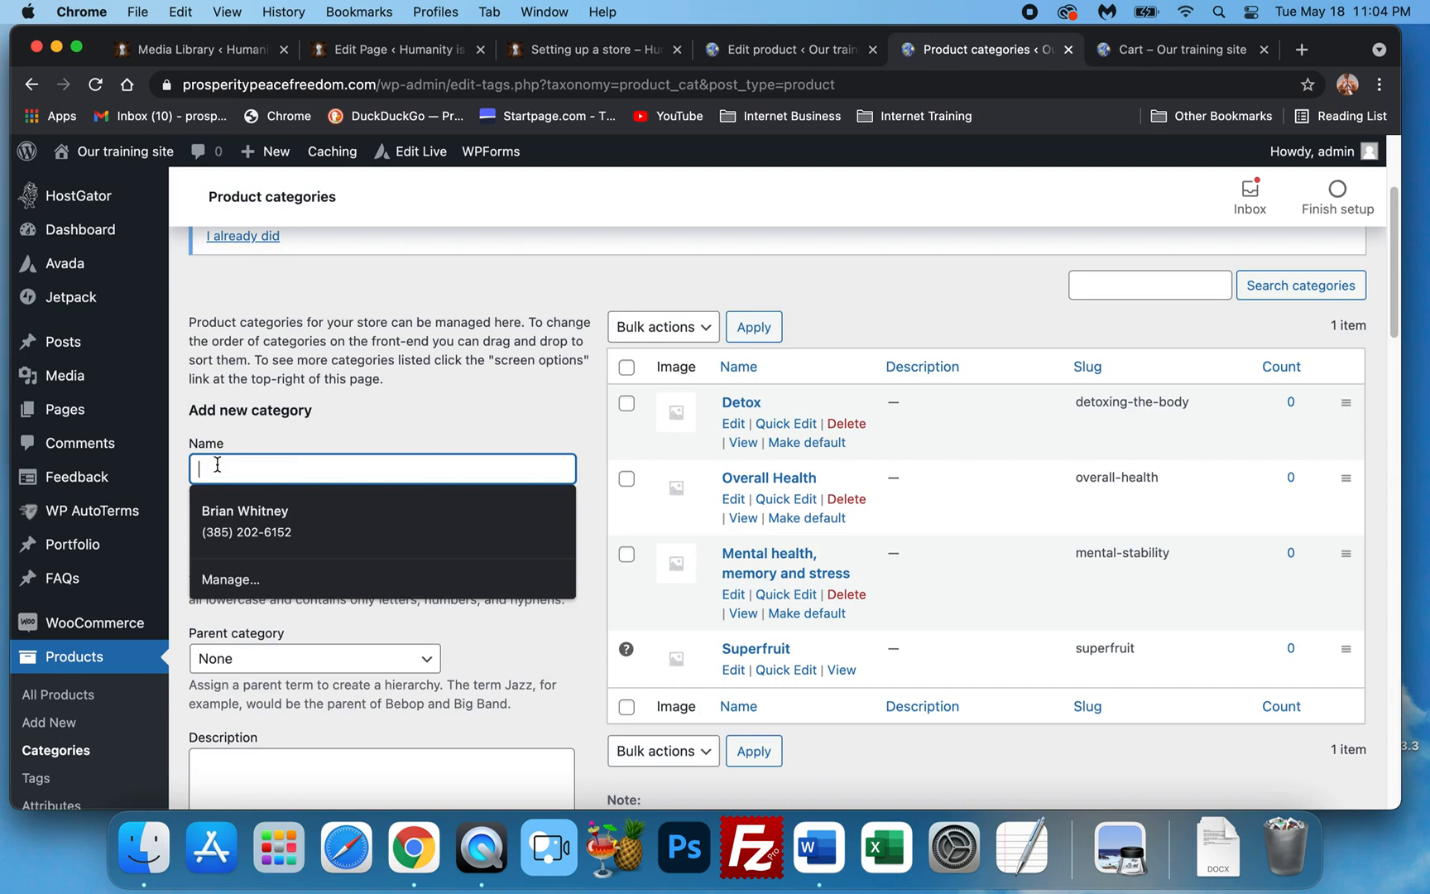
{"action": "type", "text": "A"}
{"action": "key", "text": "BackSpace"}
{"action": "type", "text": "Favorites"}
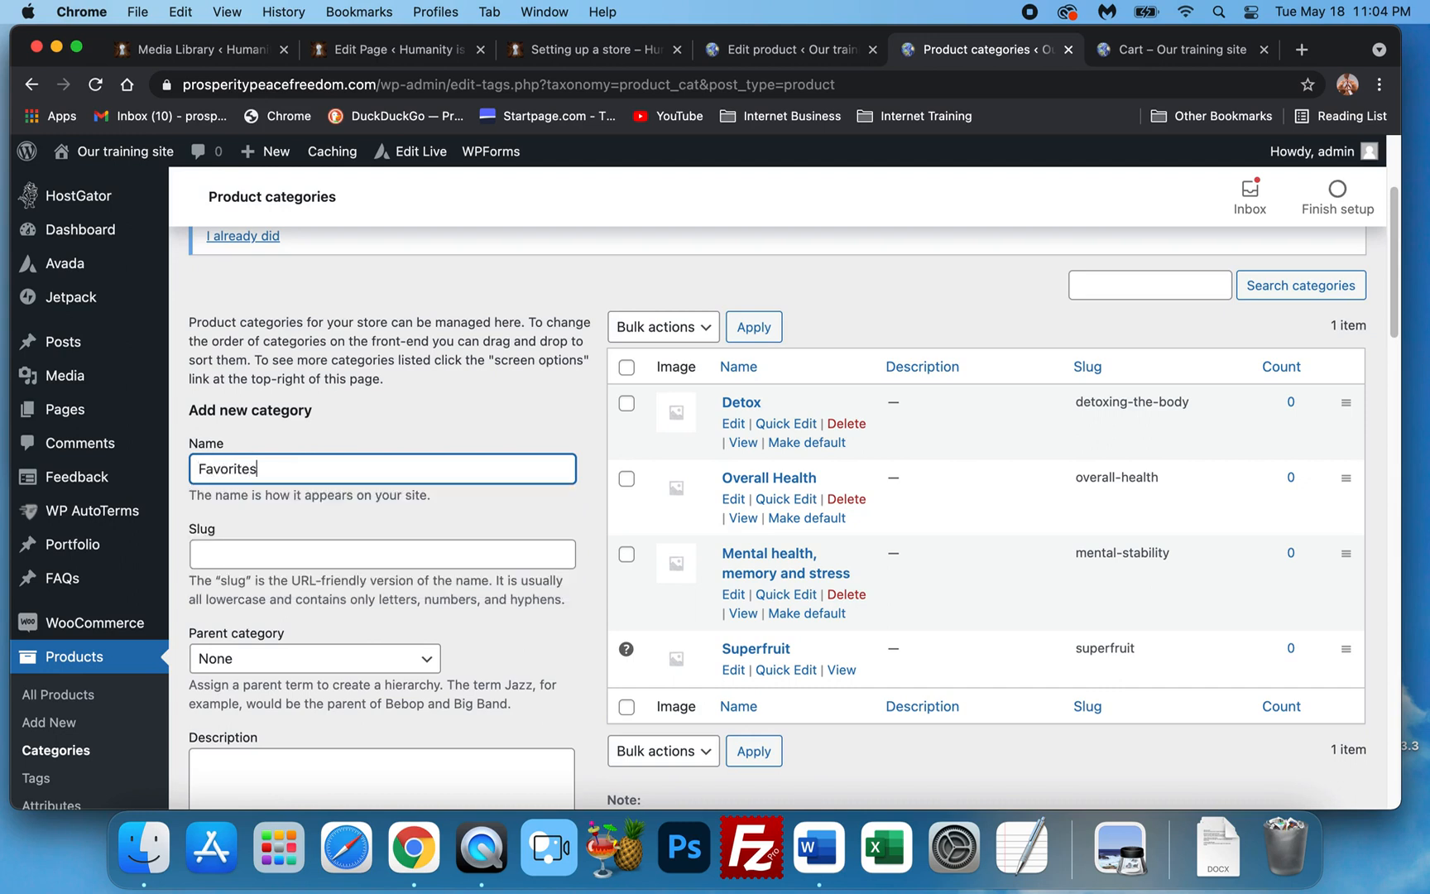
{"action": "key", "text": "Tab"}
{"action": "type", "text": "Out"}
{"action": "key", "text": "BackSpace"}
{"action": "key", "text": "BackSpace"}
{"action": "type", "text": "r pics"}
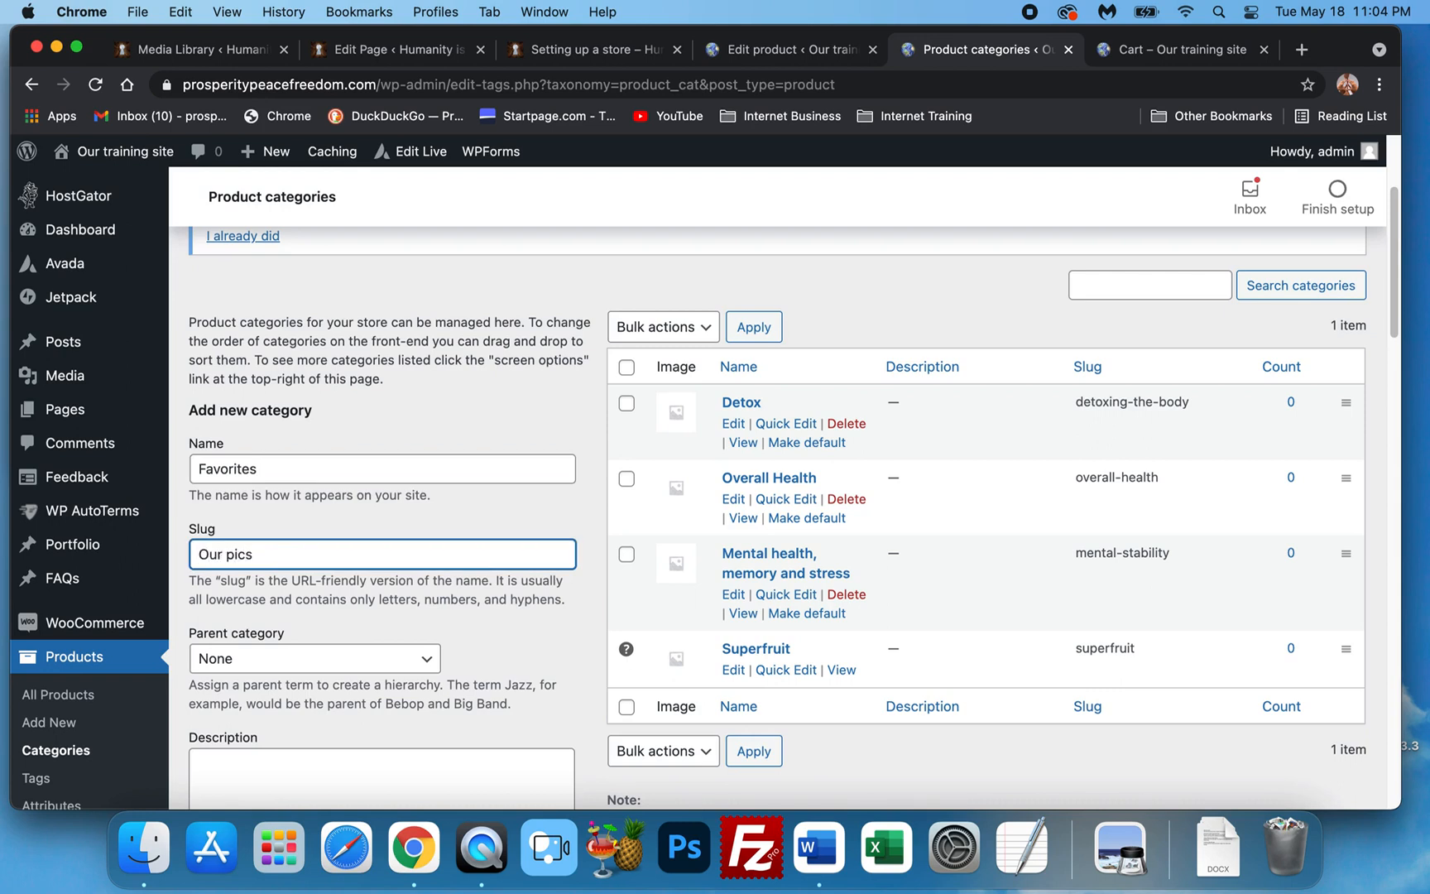
{"action": "scroll", "coordinate": [331, 530], "scroll_direction": "down", "scroll_amount": 20}
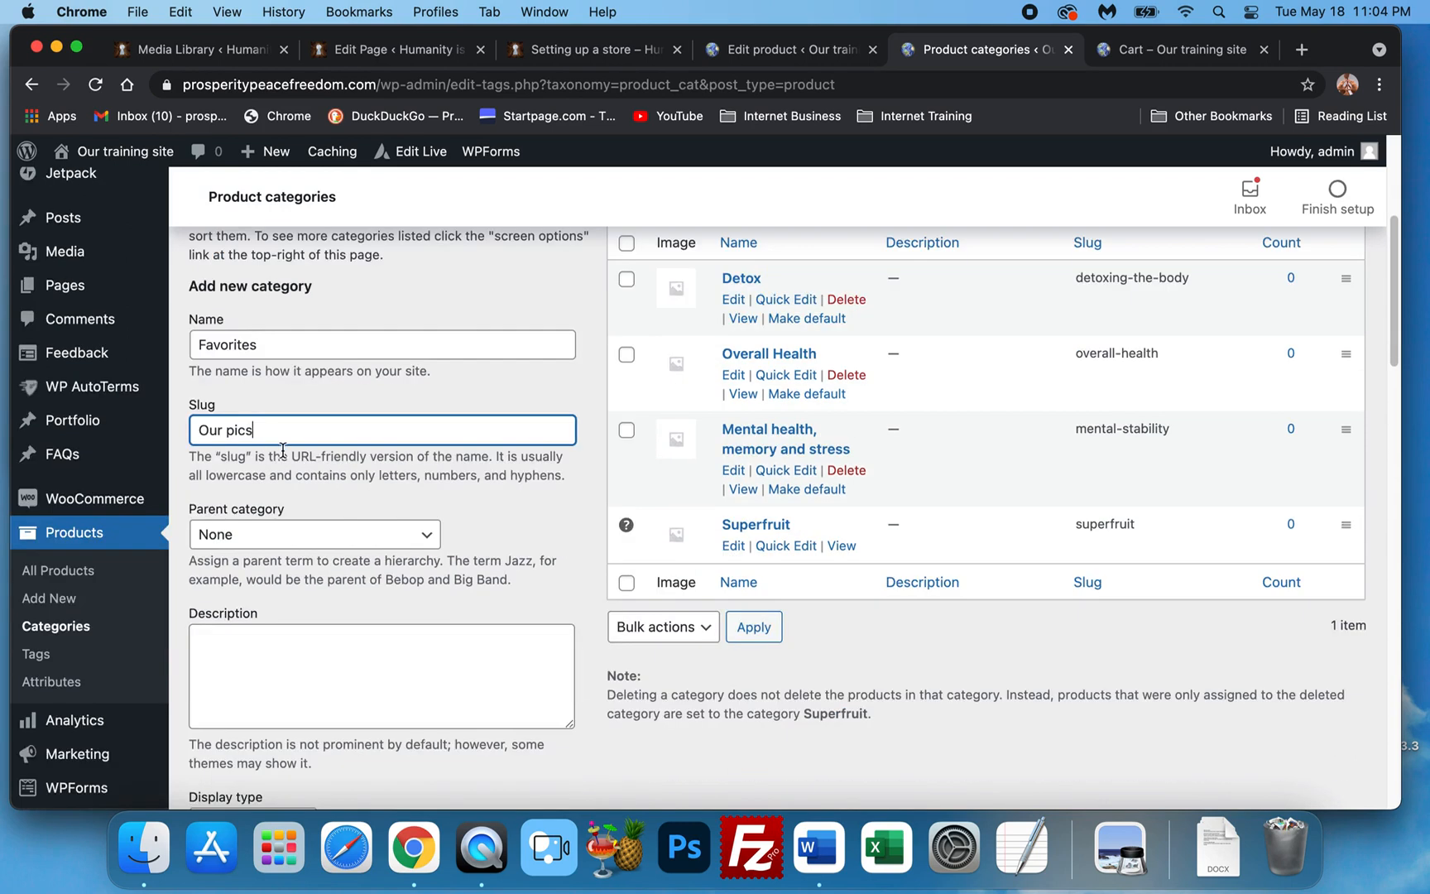
{"action": "left_click", "coordinate": [262, 472]}
{"action": "scroll", "coordinate": [848, 459], "scroll_direction": "up", "scroll_amount": 10}
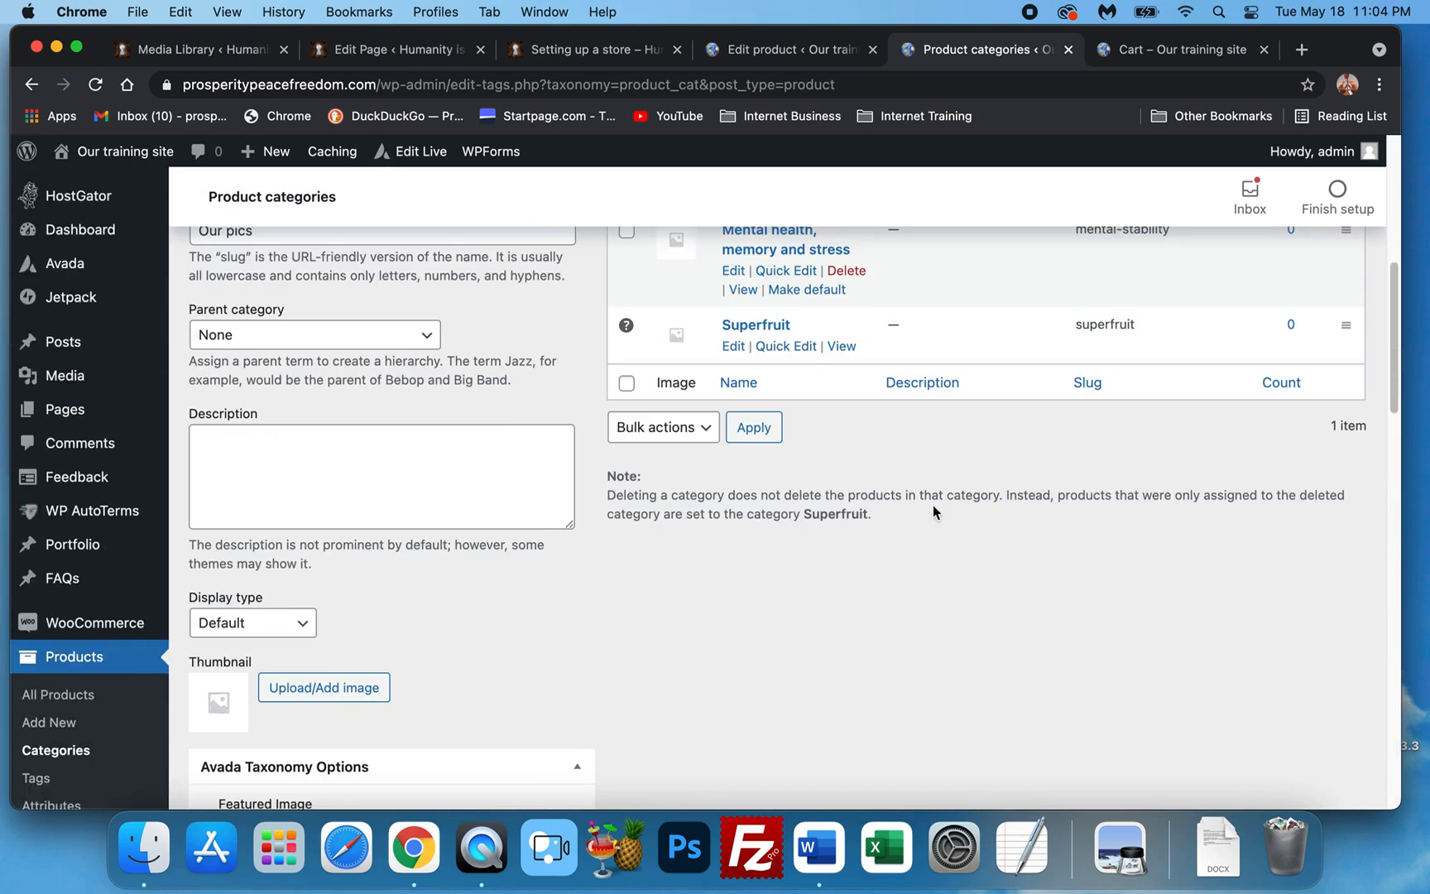
{"action": "scroll", "coordinate": [931, 506], "scroll_direction": "up", "scroll_amount": 5}
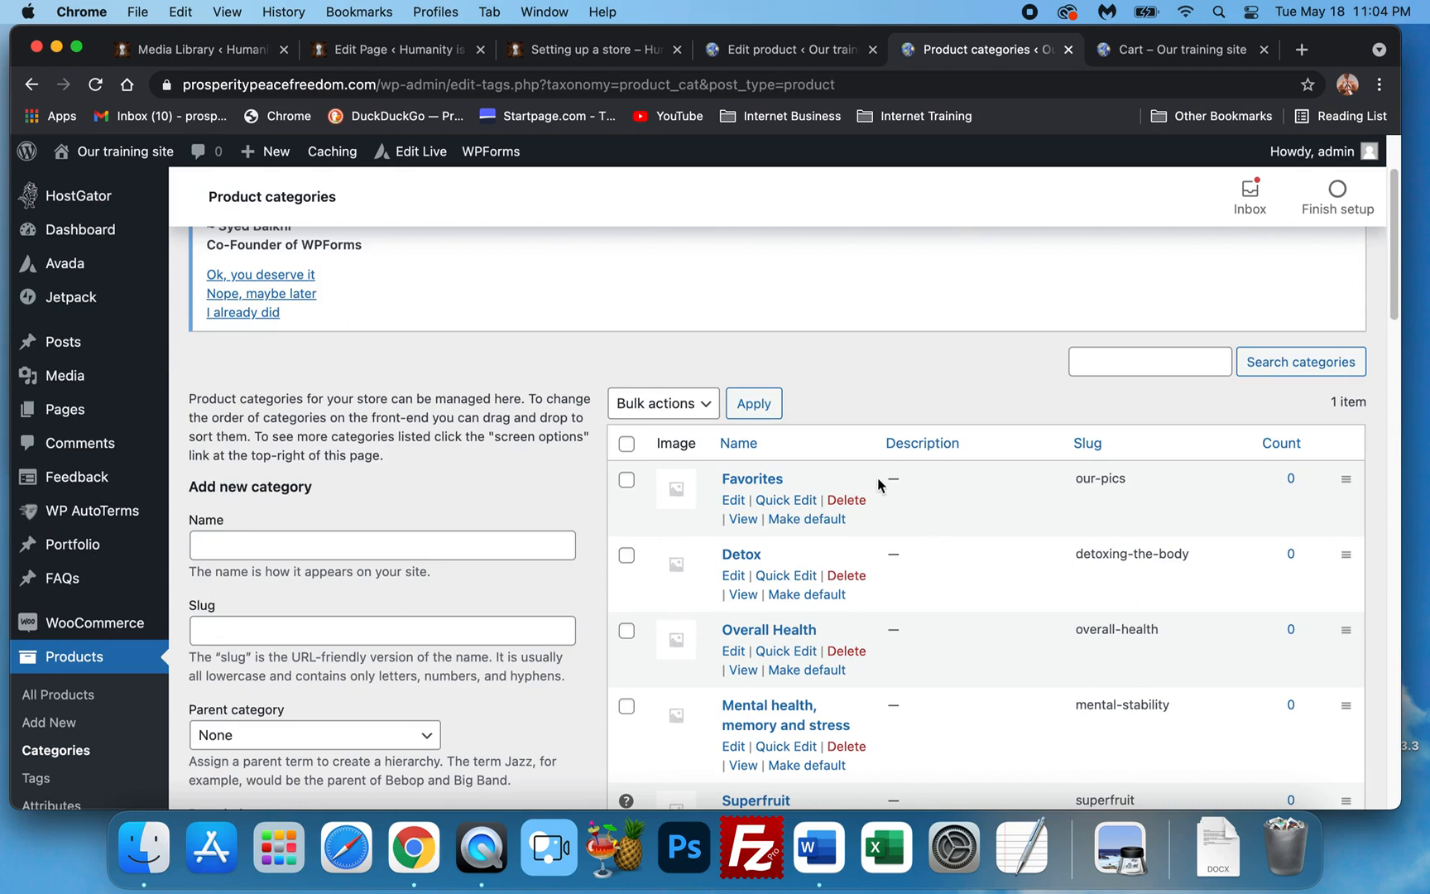
{"action": "scroll", "coordinate": [869, 482], "scroll_direction": "down", "scroll_amount": 3}
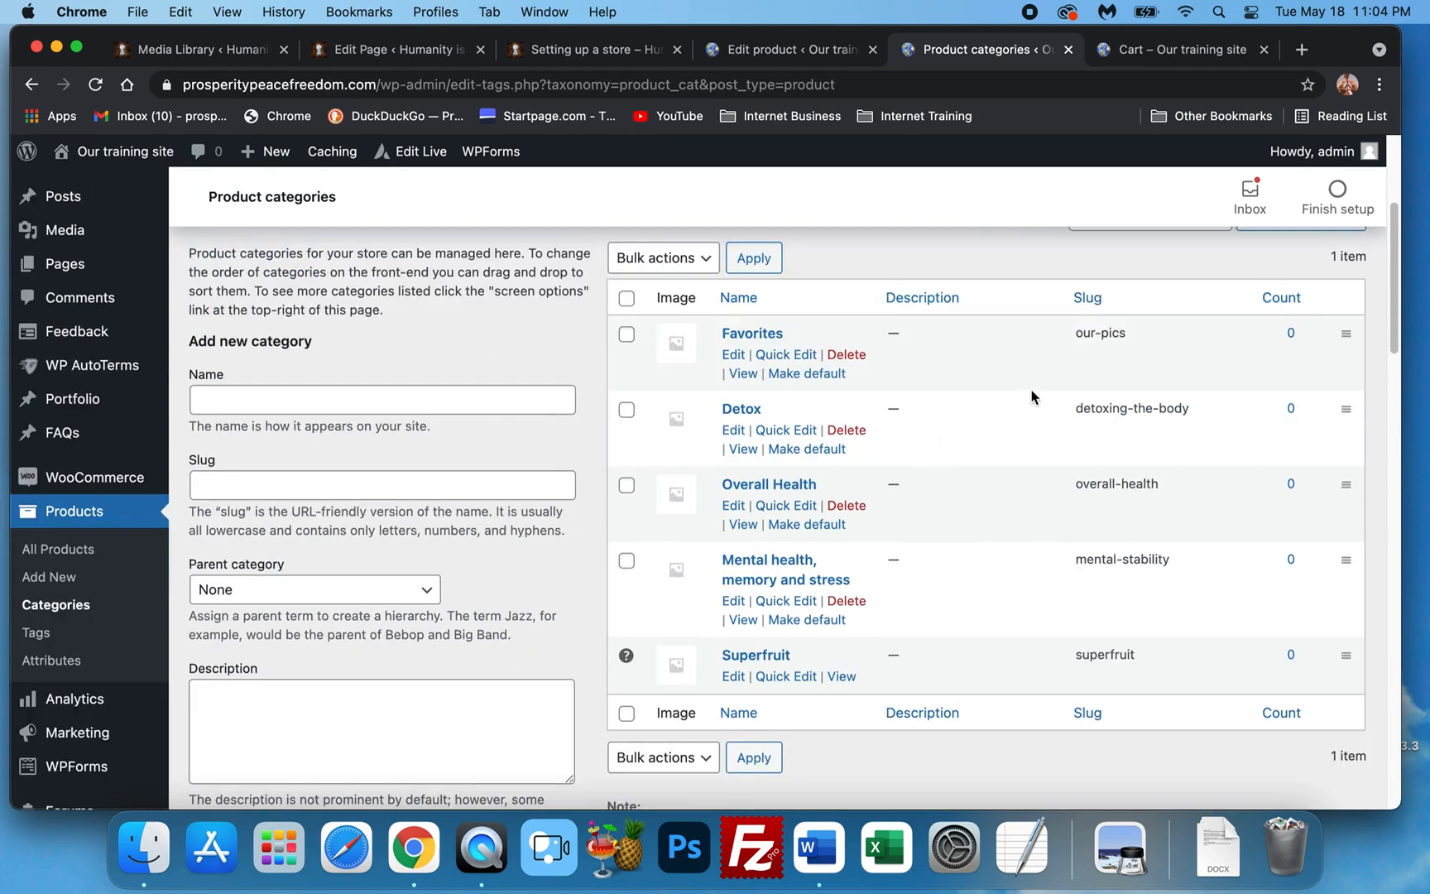
{"action": "left_click", "coordinate": [80, 562]}
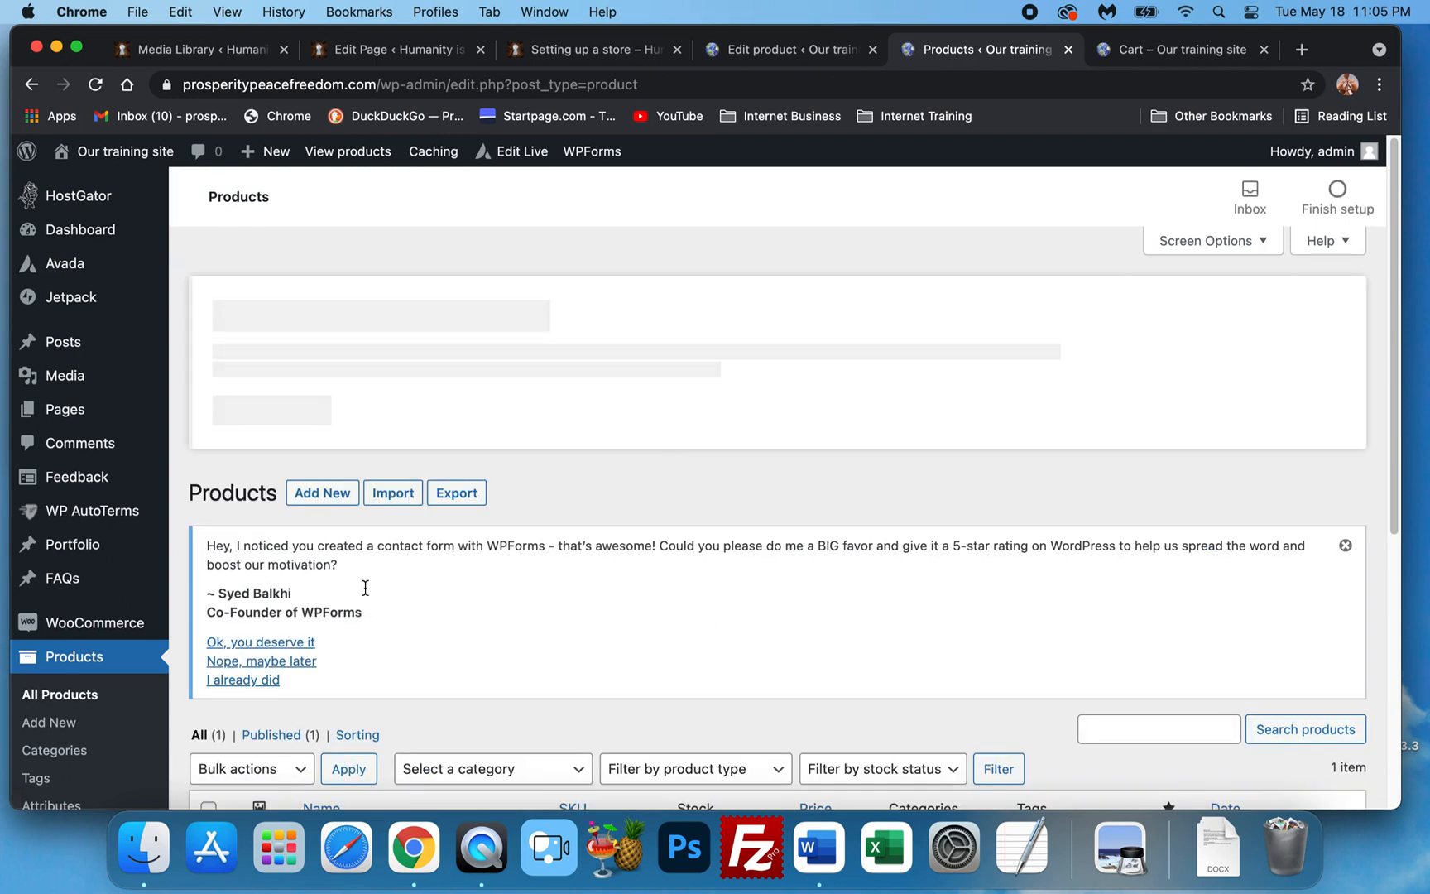
Add Acai Immune Defense to Favorites alongside Superfruit and update the product.
{"action": "scroll", "coordinate": [389, 563], "scroll_direction": "down", "scroll_amount": 5}
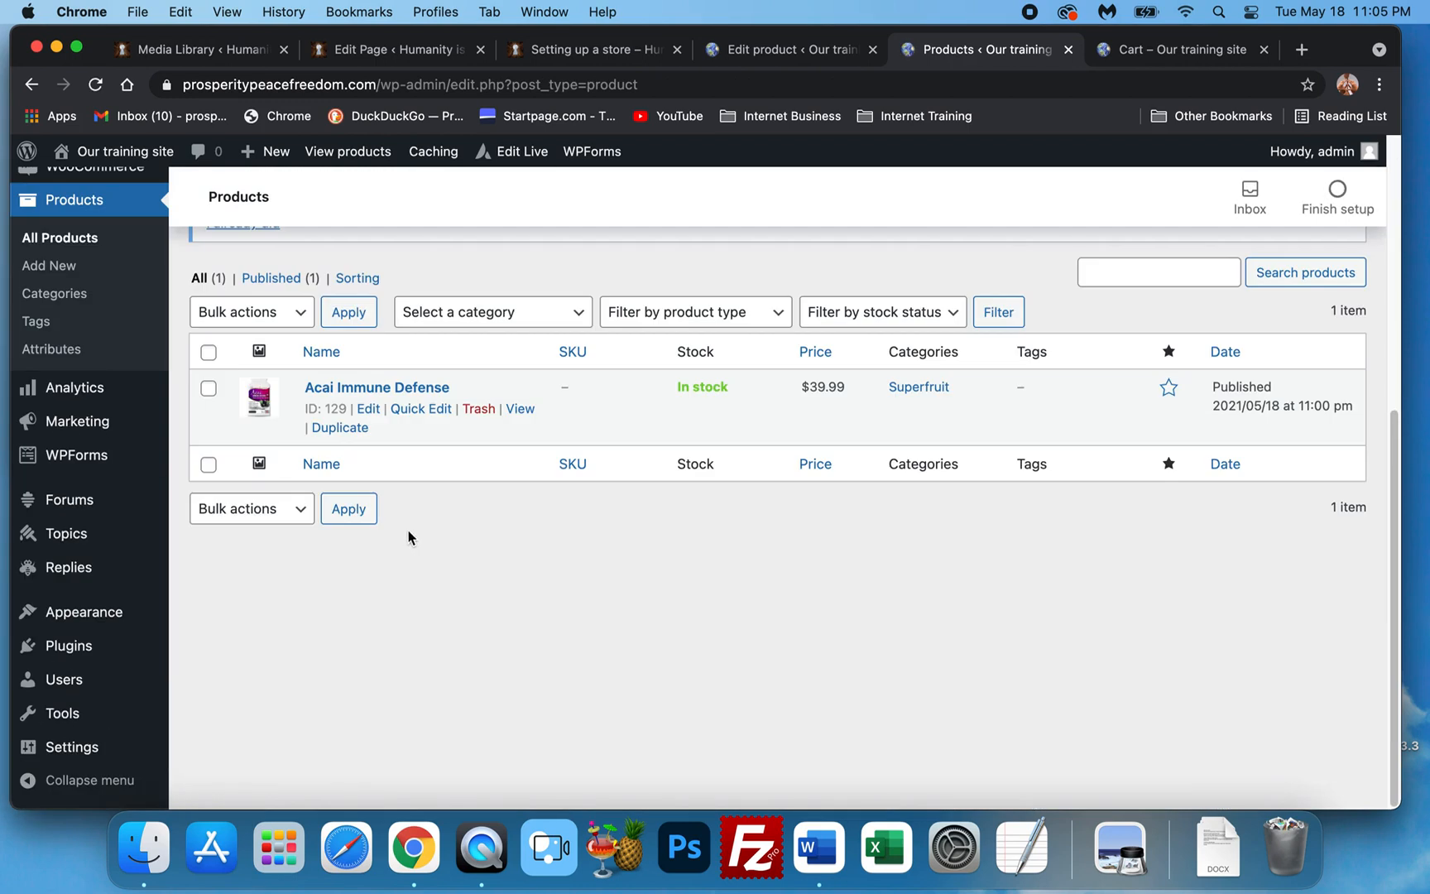
{"action": "left_click", "coordinate": [381, 392]}
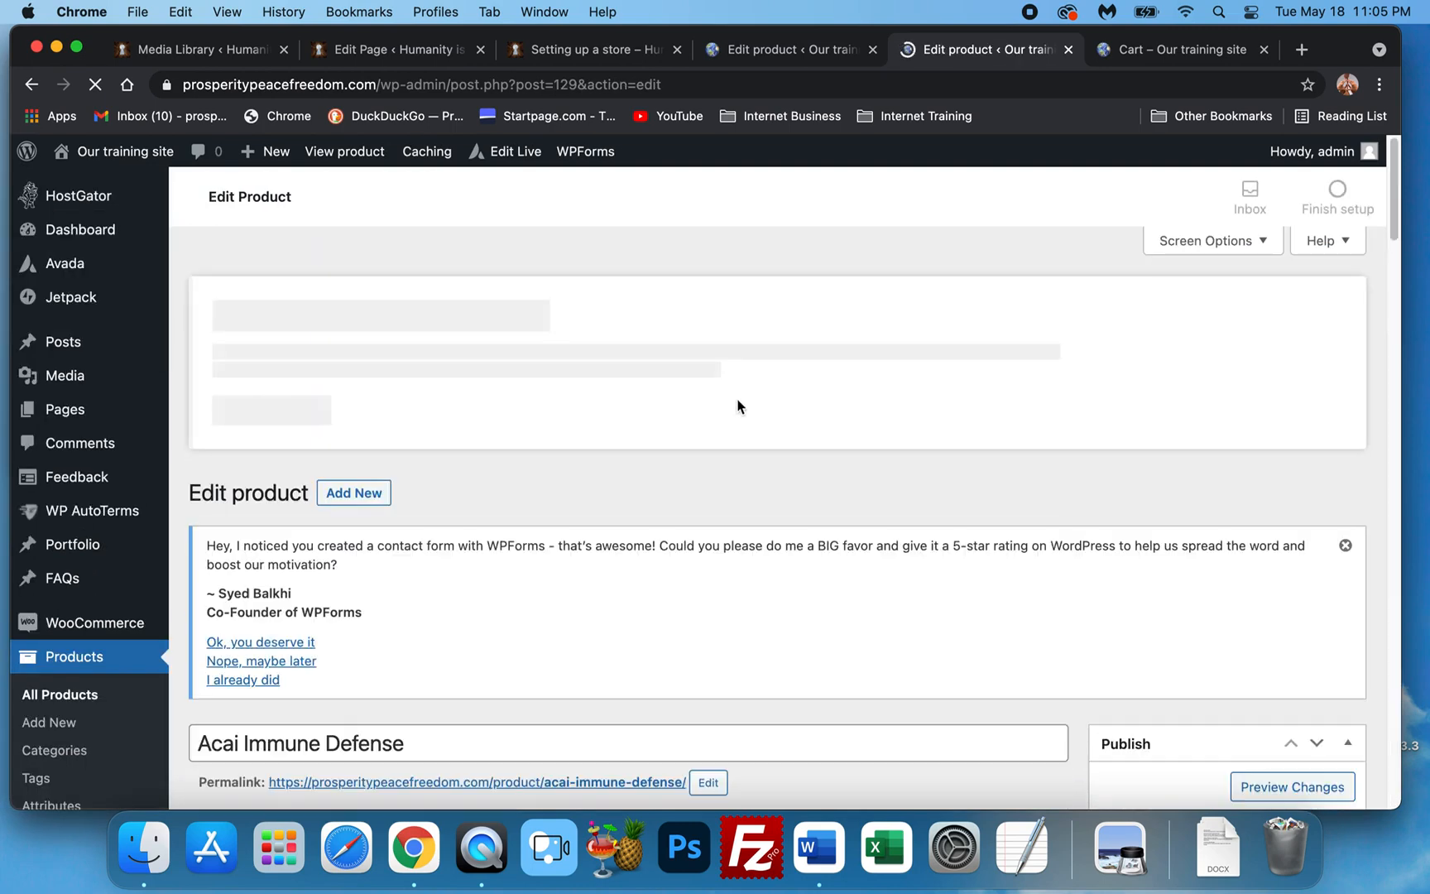
{"action": "scroll", "coordinate": [993, 430], "scroll_direction": "down", "scroll_amount": 5}
{"action": "scroll", "coordinate": [1101, 489], "scroll_direction": "down", "scroll_amount": 3}
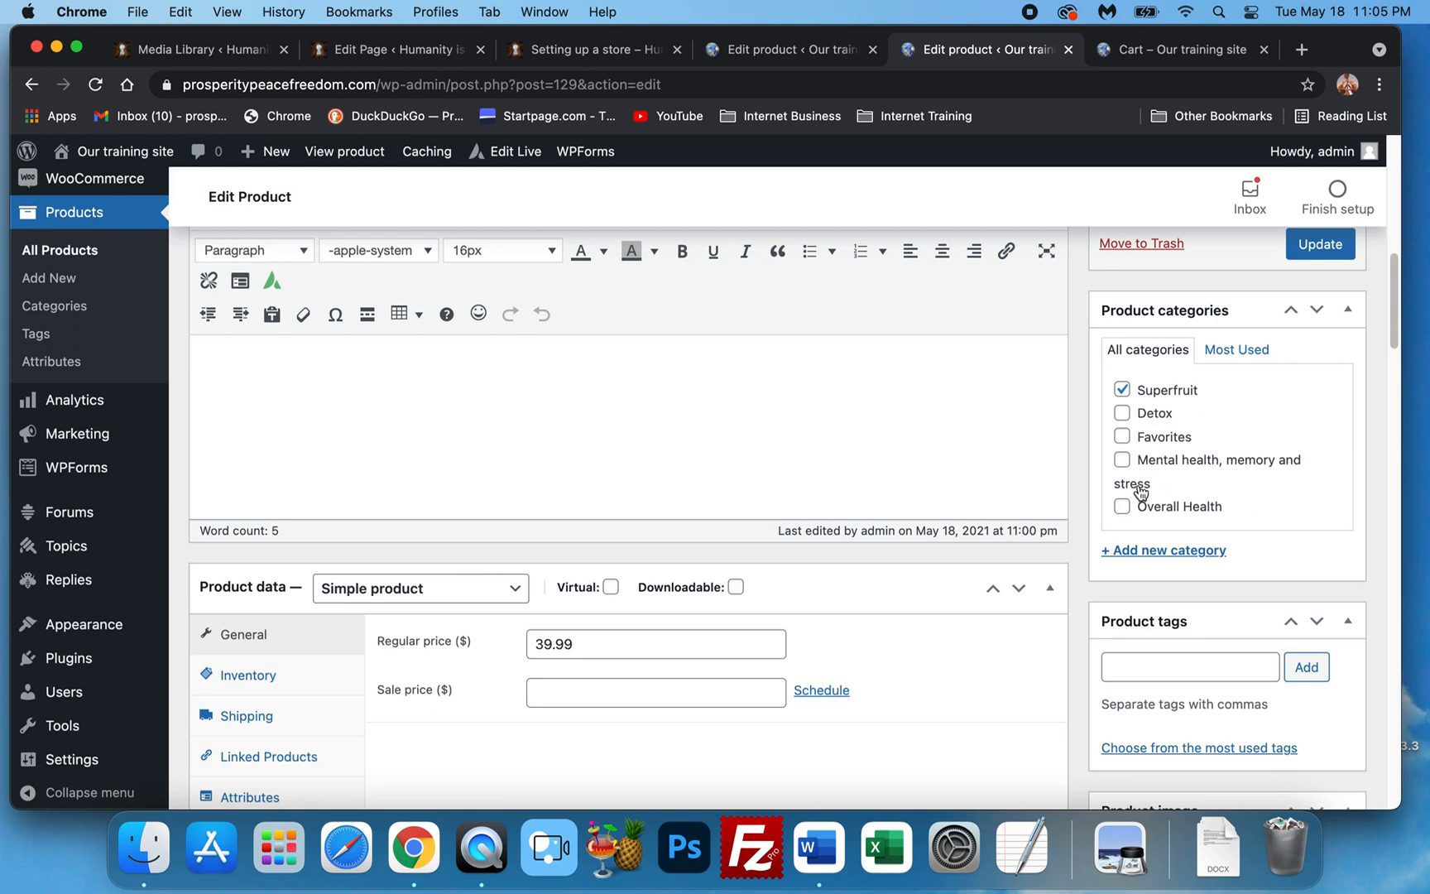
{"action": "left_click", "coordinate": [1122, 436]}
{"action": "scroll", "coordinate": [1131, 445], "scroll_direction": "up", "scroll_amount": 1}
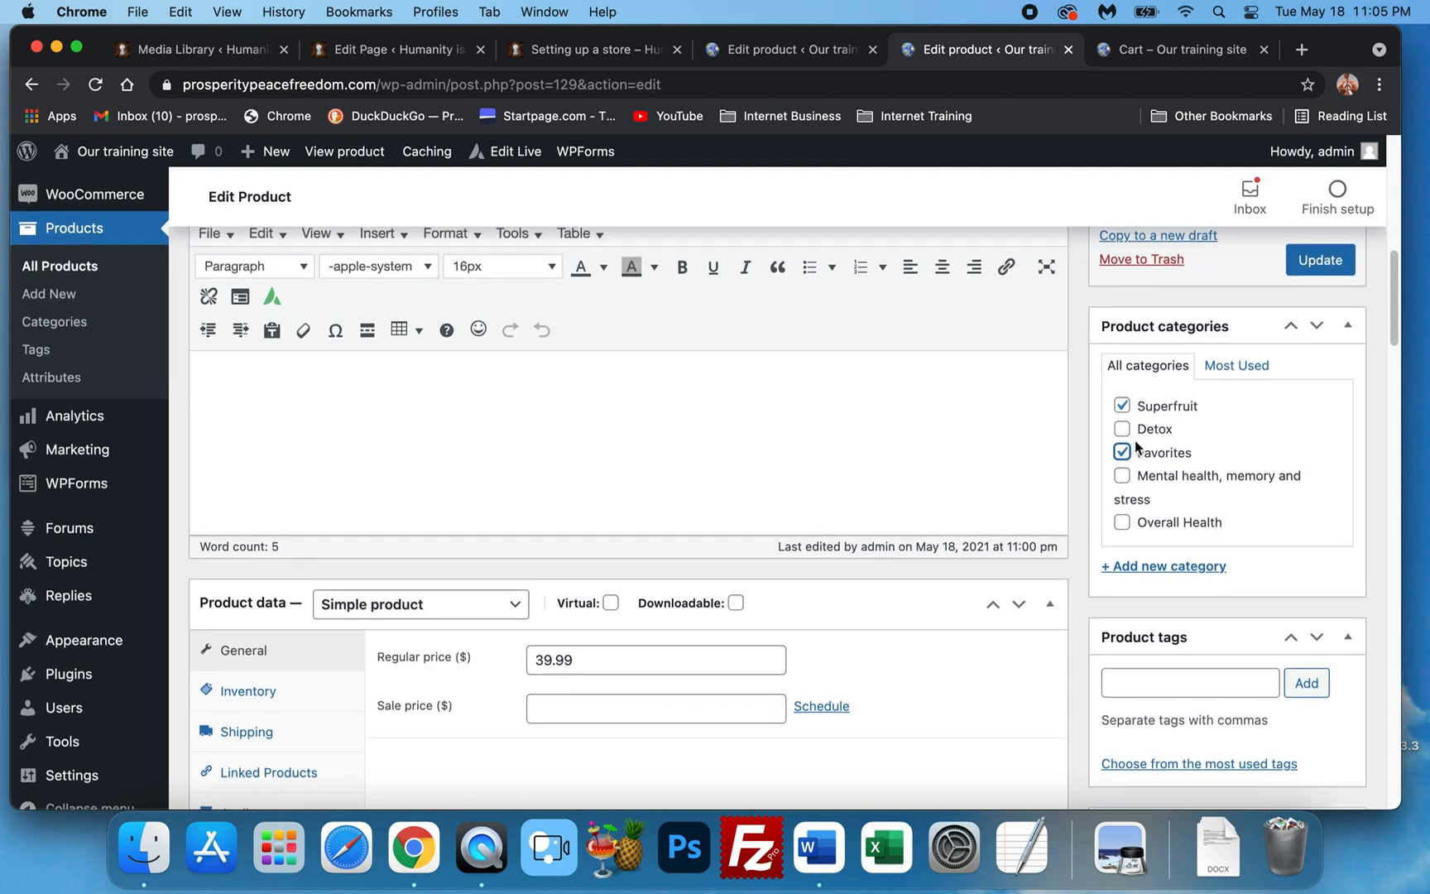
{"action": "left_click", "coordinate": [1310, 275]}
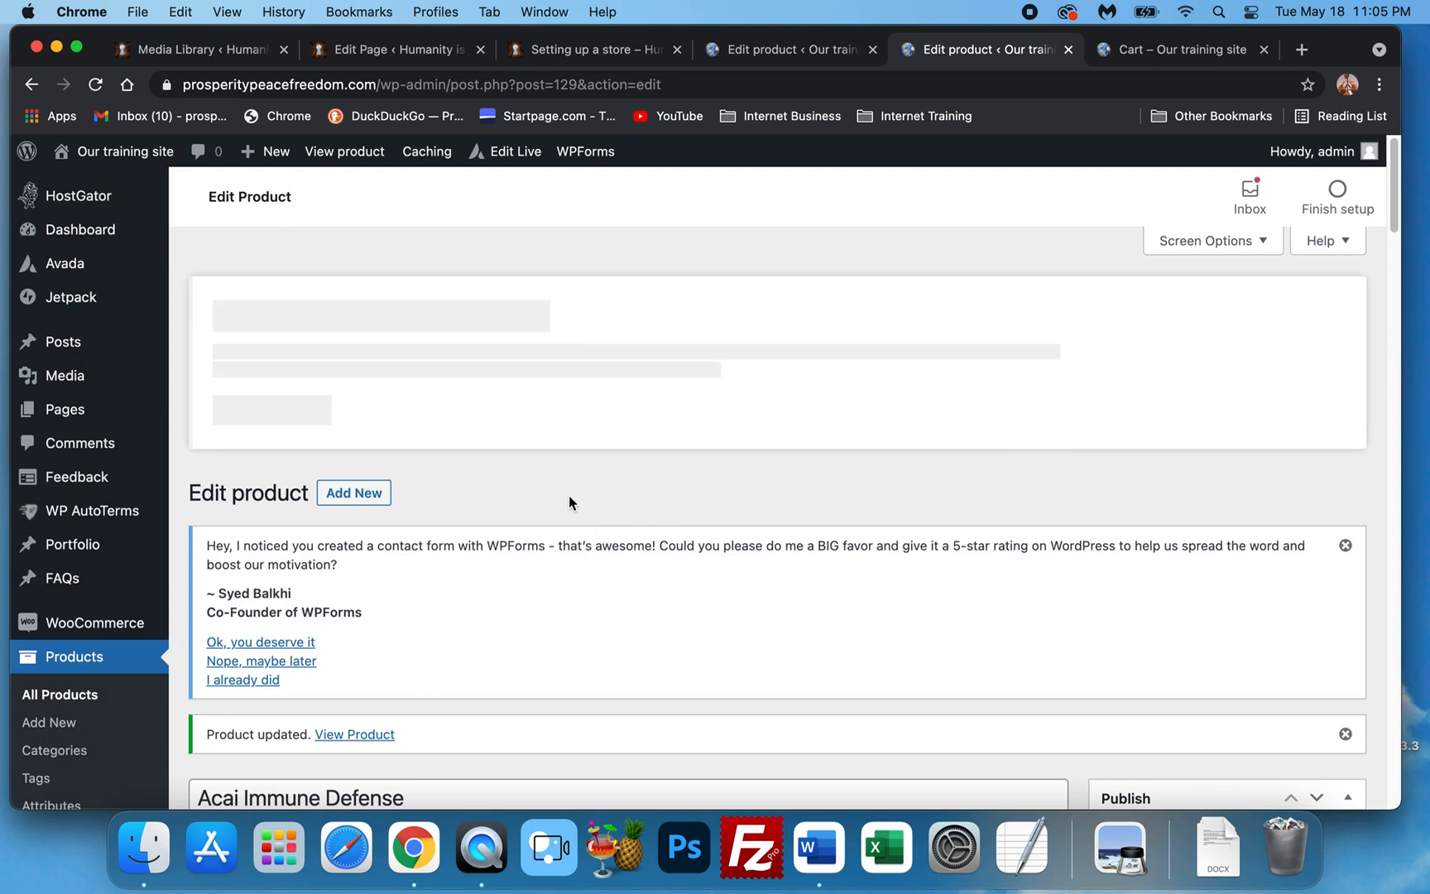
{"action": "scroll", "coordinate": [464, 488], "scroll_direction": "down", "scroll_amount": 3}
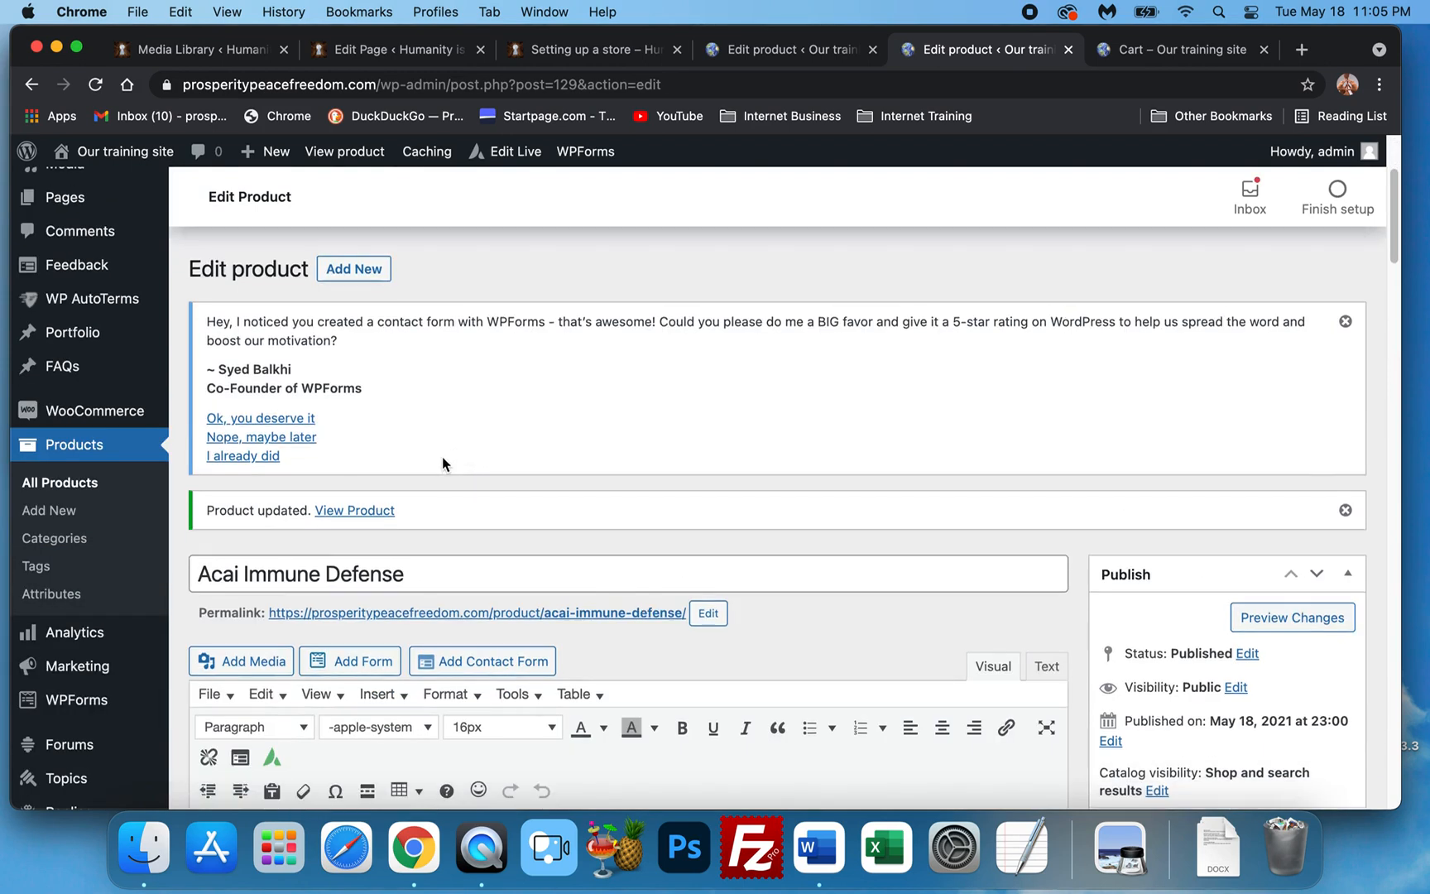
Start a new product 'Krill Oil' in Favorites and Mental health, memory and stress.
{"action": "left_click", "coordinate": [365, 274]}
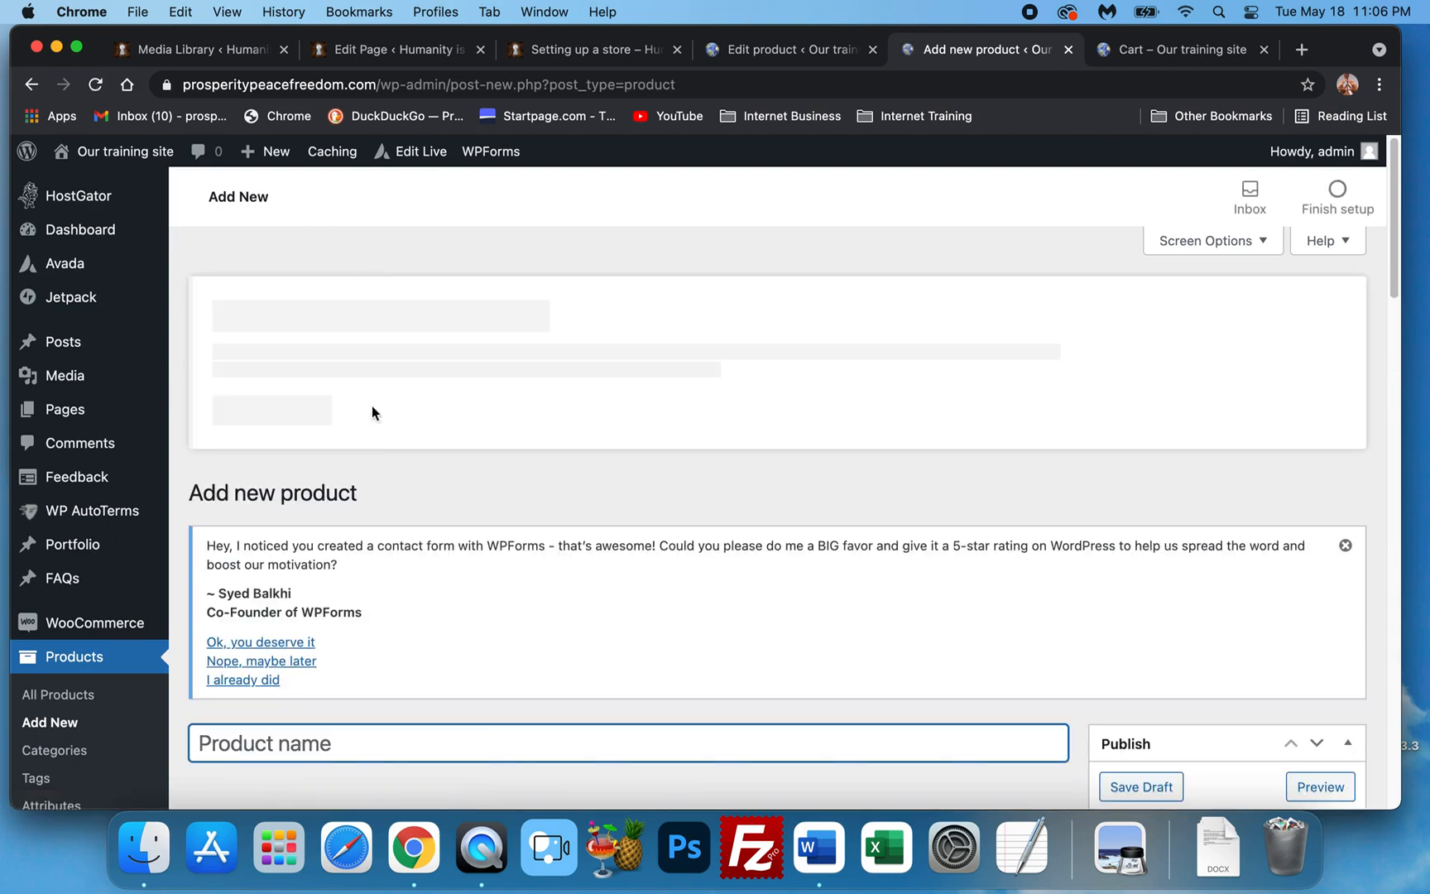
{"action": "scroll", "coordinate": [372, 454], "scroll_direction": "down", "scroll_amount": 2}
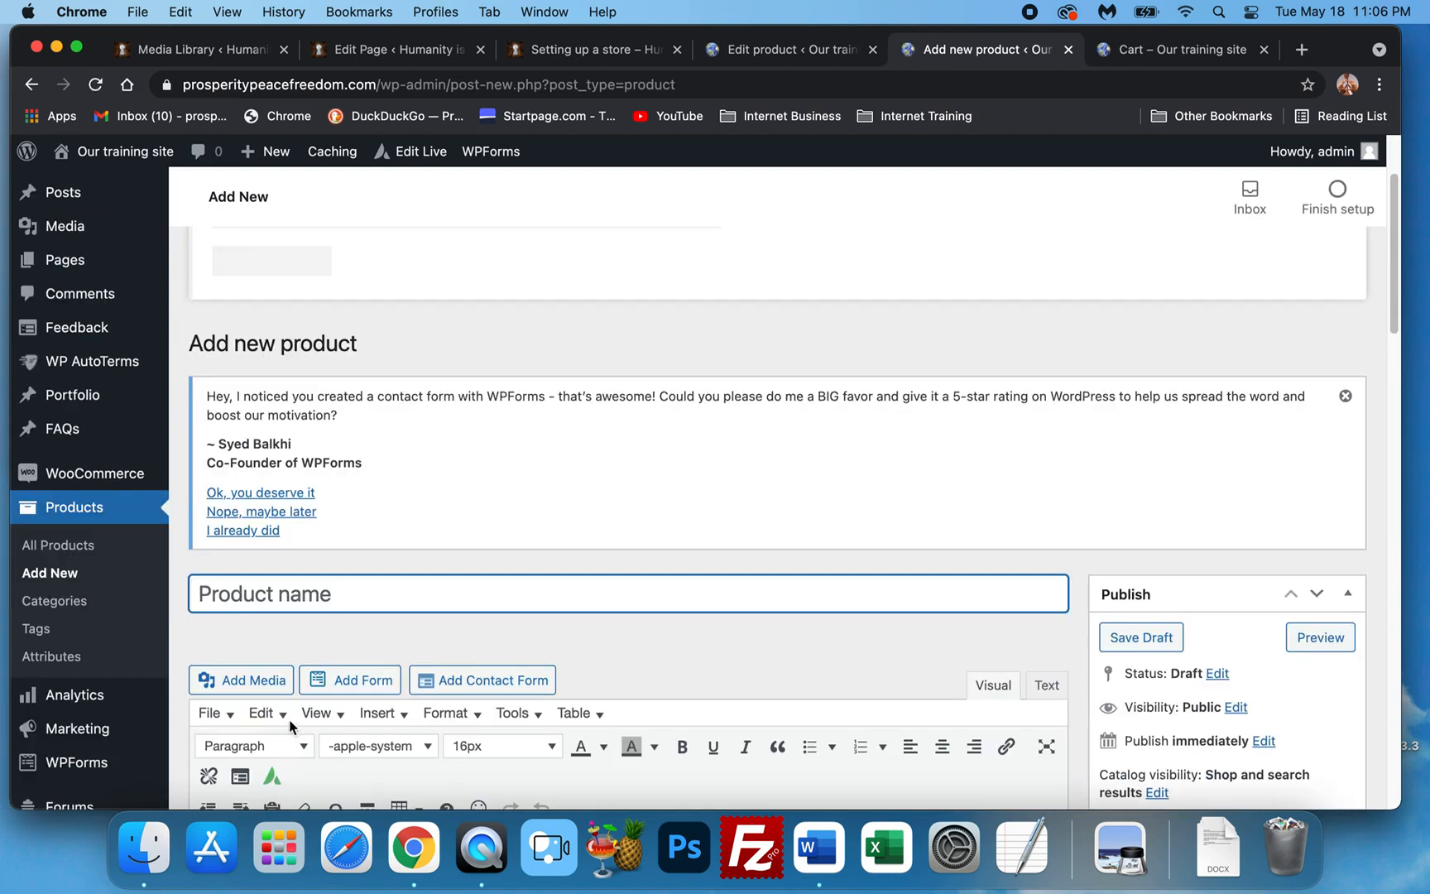
{"action": "left_click", "coordinate": [142, 846]}
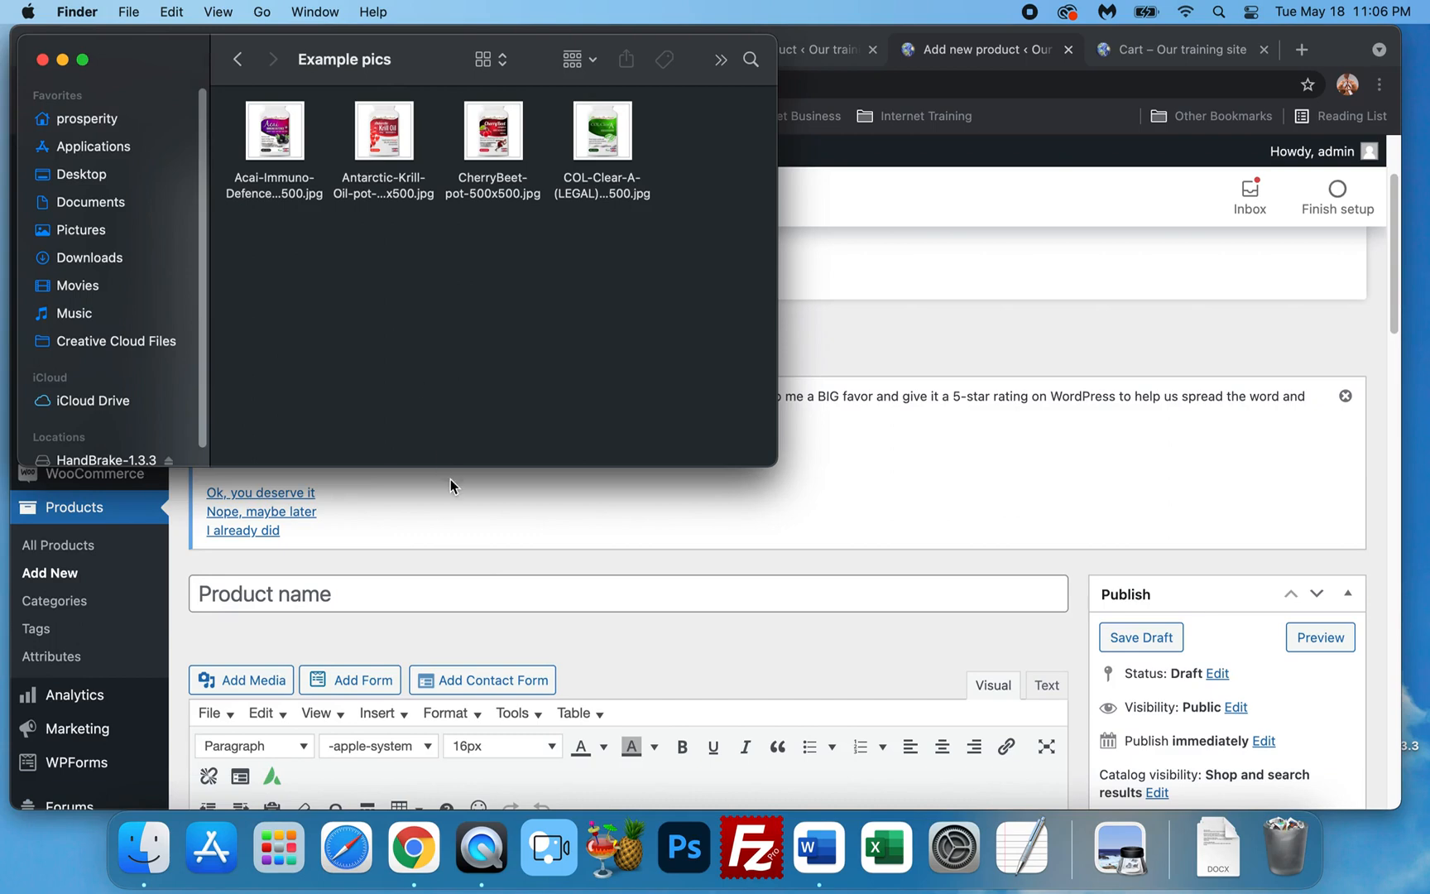
{"action": "left_click", "coordinate": [393, 603]}
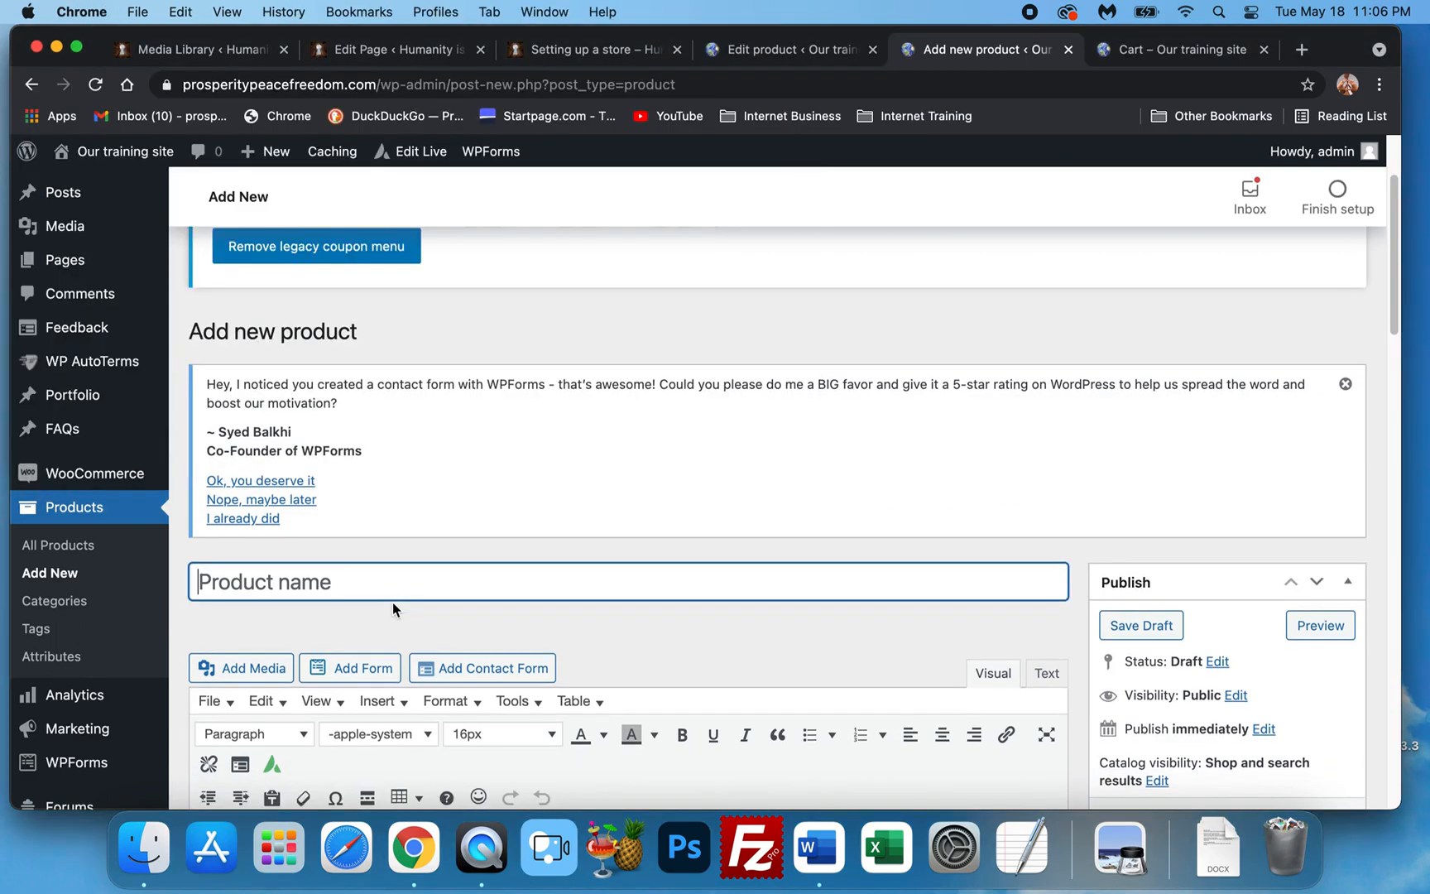
{"action": "type", "text": "Krill Oil"}
{"action": "key", "text": "Tab"}
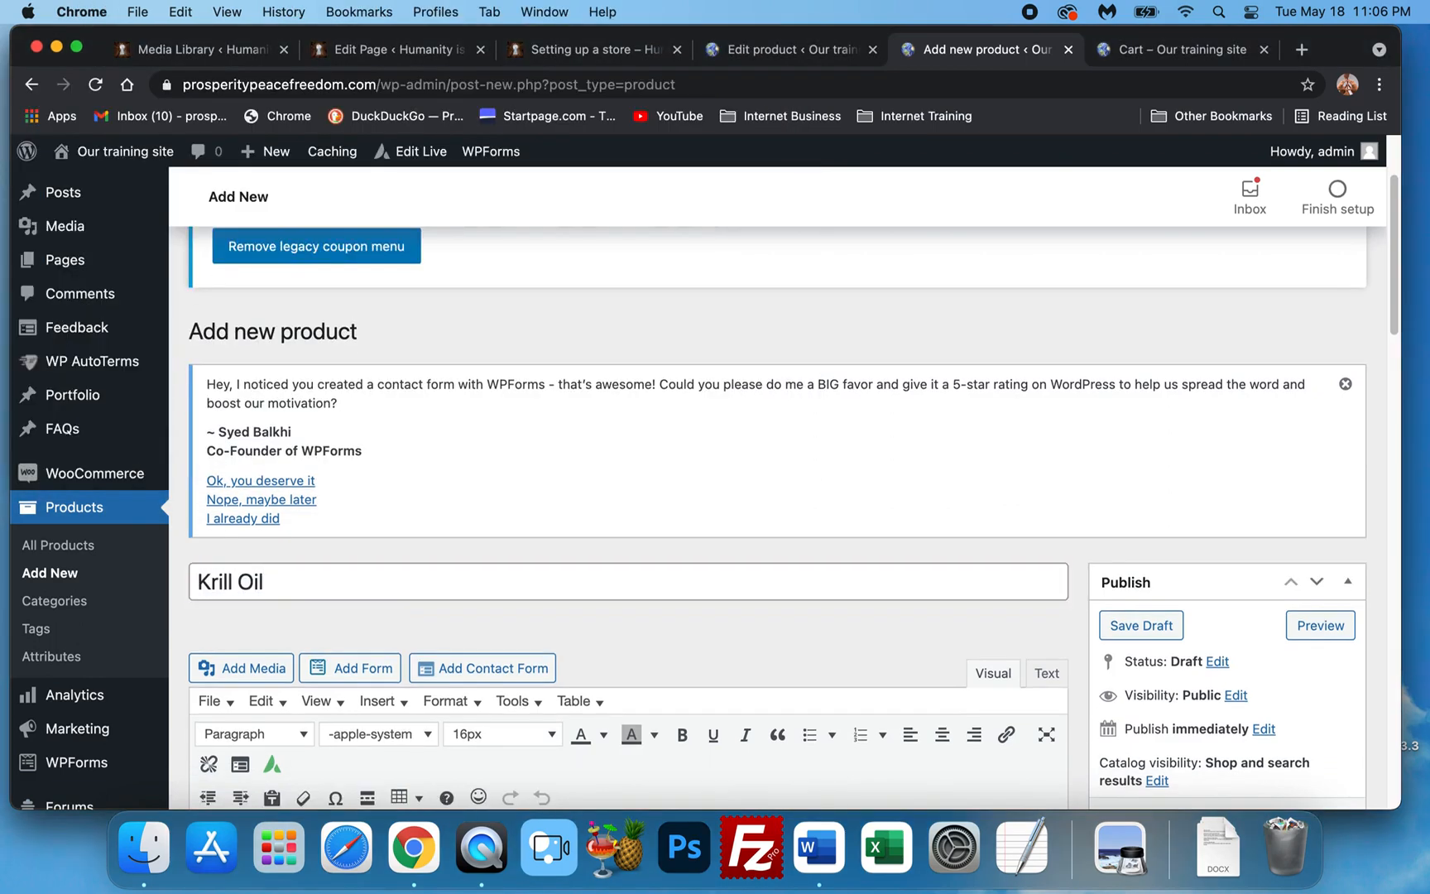
{"action": "scroll", "coordinate": [383, 614], "scroll_direction": "down", "scroll_amount": 5}
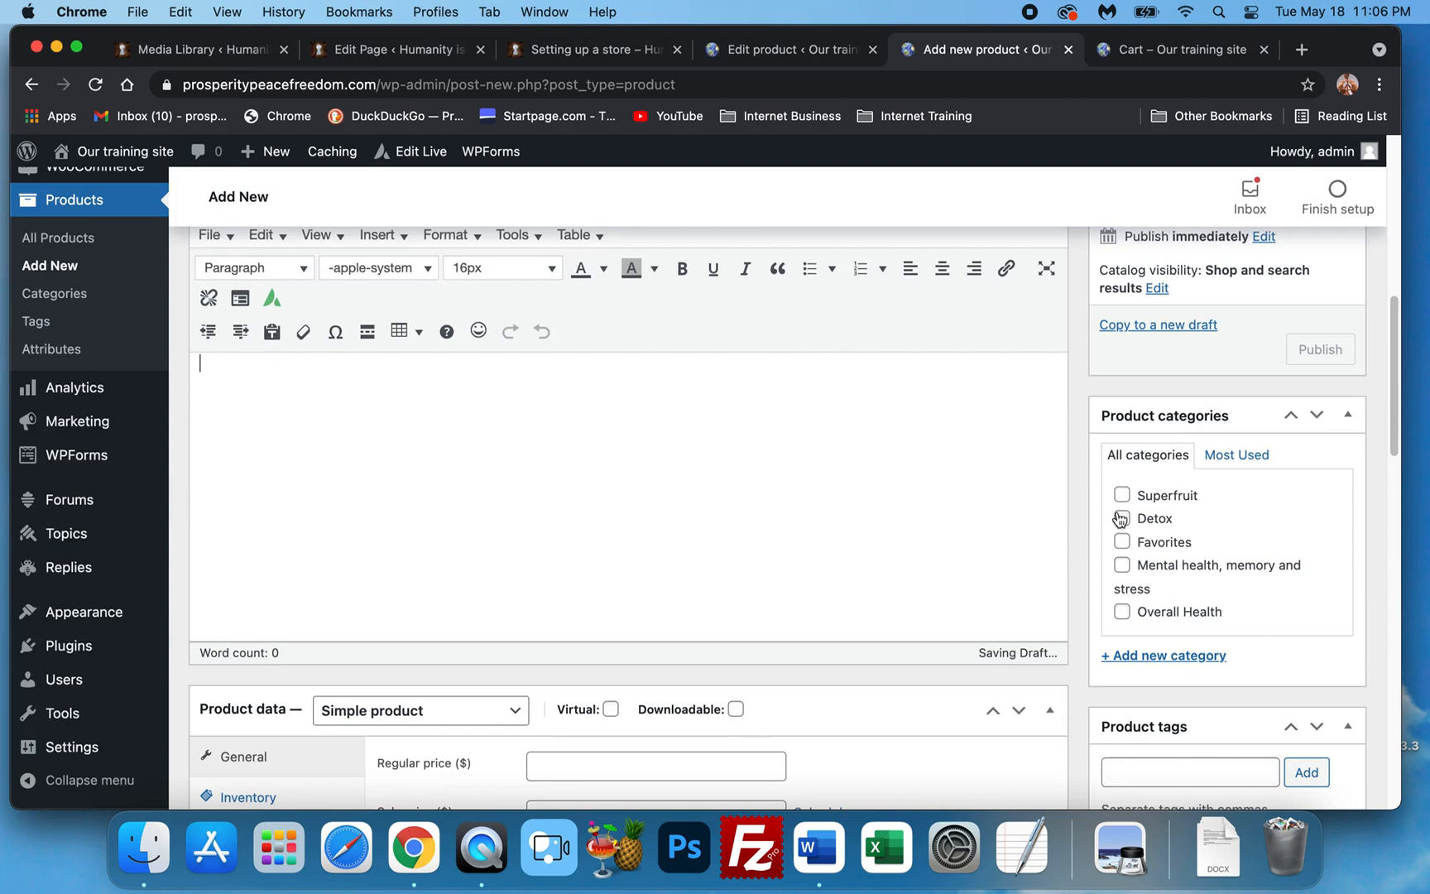
{"action": "left_click", "coordinate": [1125, 546]}
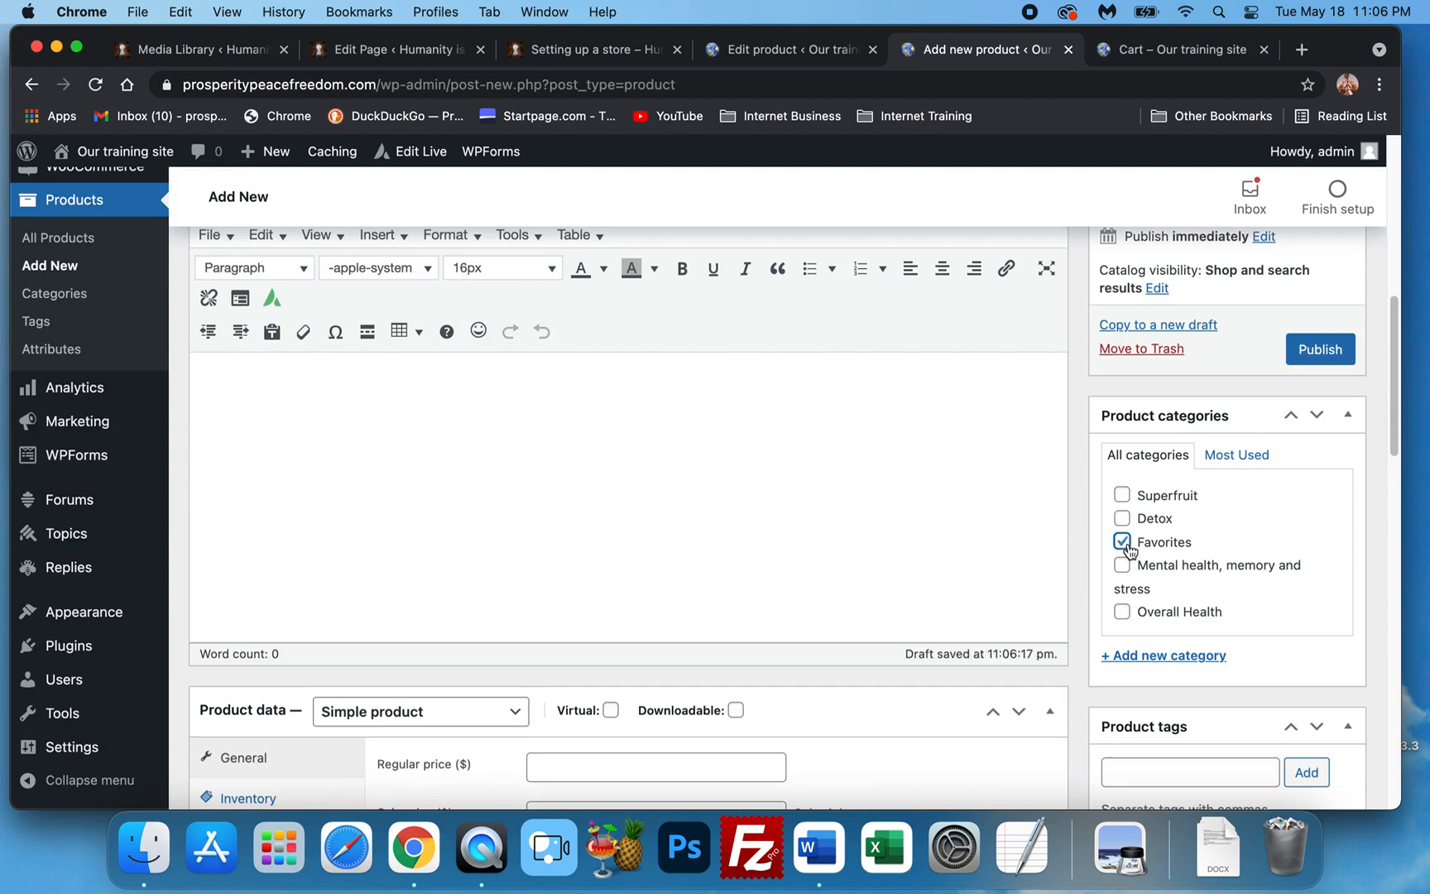
{"action": "left_click", "coordinate": [1124, 564]}
{"action": "scroll", "coordinate": [496, 497], "scroll_direction": "up", "scroll_amount": 3}
Set Krill Oil's regular price to 29.99 and shipping weight to 1 lb.
{"action": "left_click", "coordinate": [454, 532]}
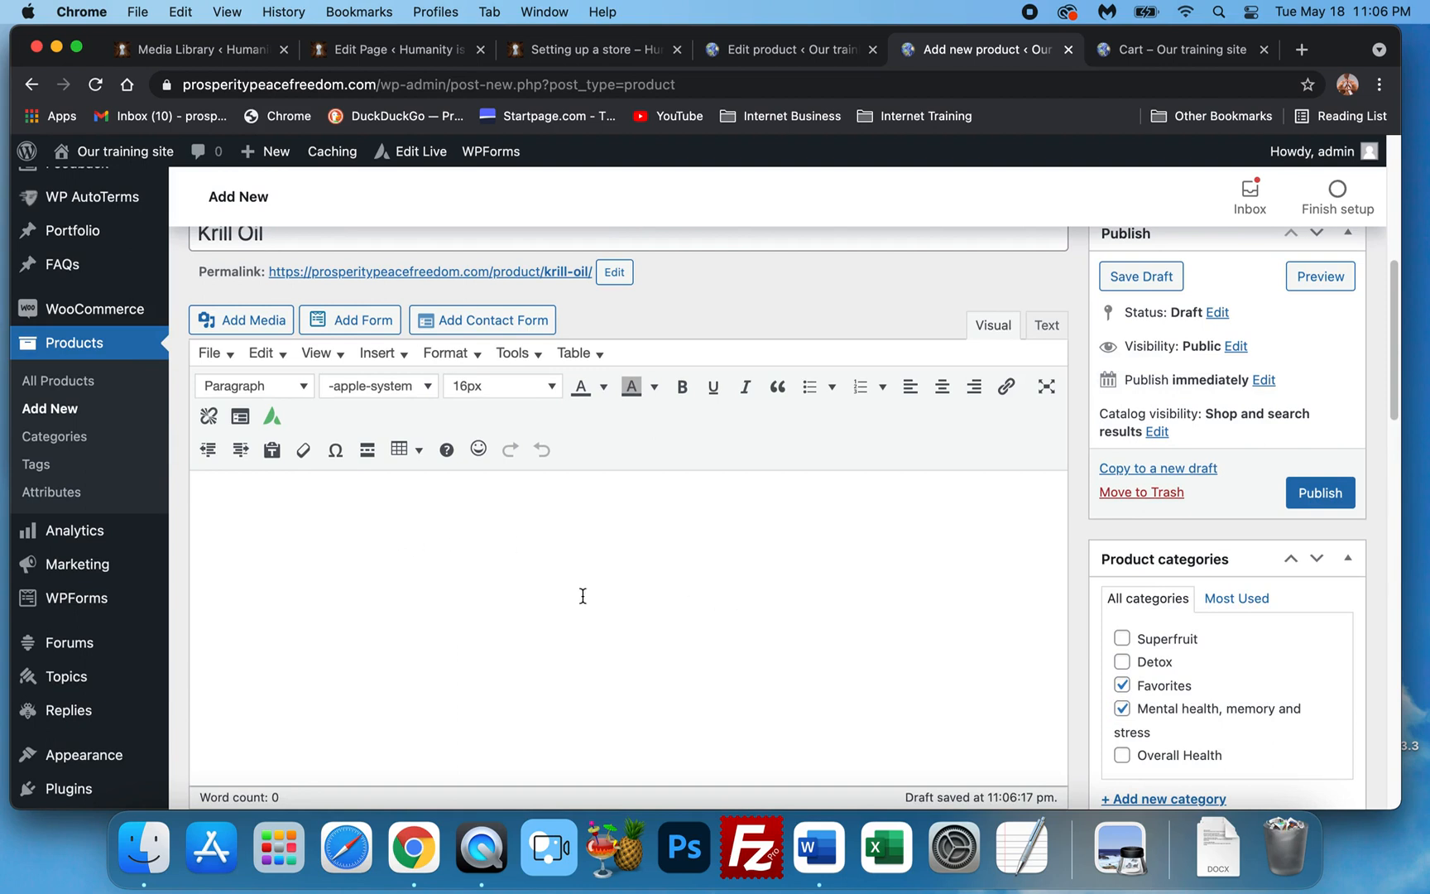
{"action": "scroll", "coordinate": [662, 572], "scroll_direction": "down", "scroll_amount": 3}
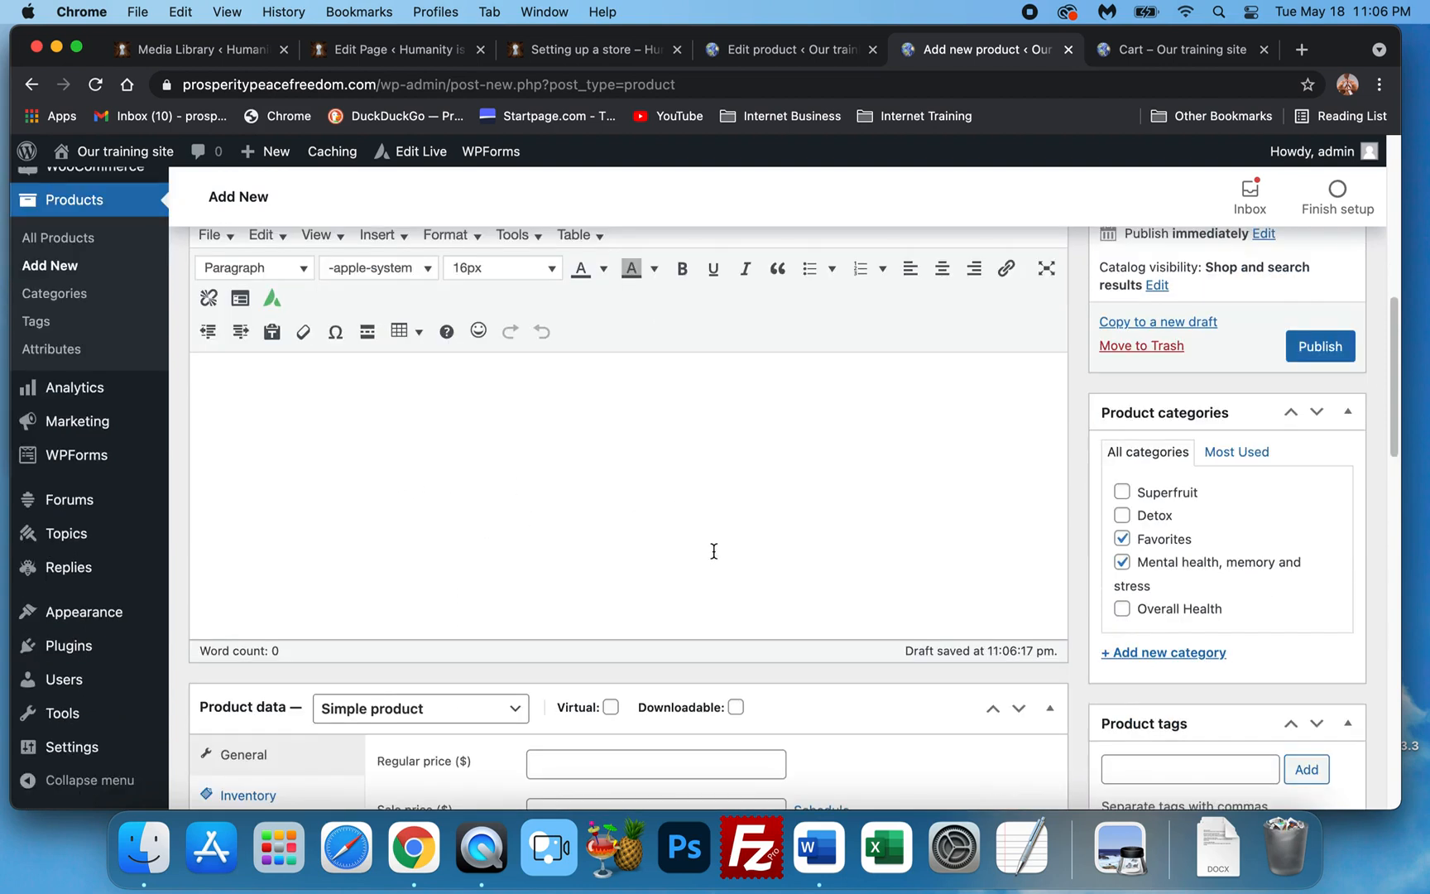
{"action": "scroll", "coordinate": [713, 551], "scroll_direction": "down", "scroll_amount": 5}
{"action": "scroll", "coordinate": [567, 498], "scroll_direction": "up", "scroll_amount": 1}
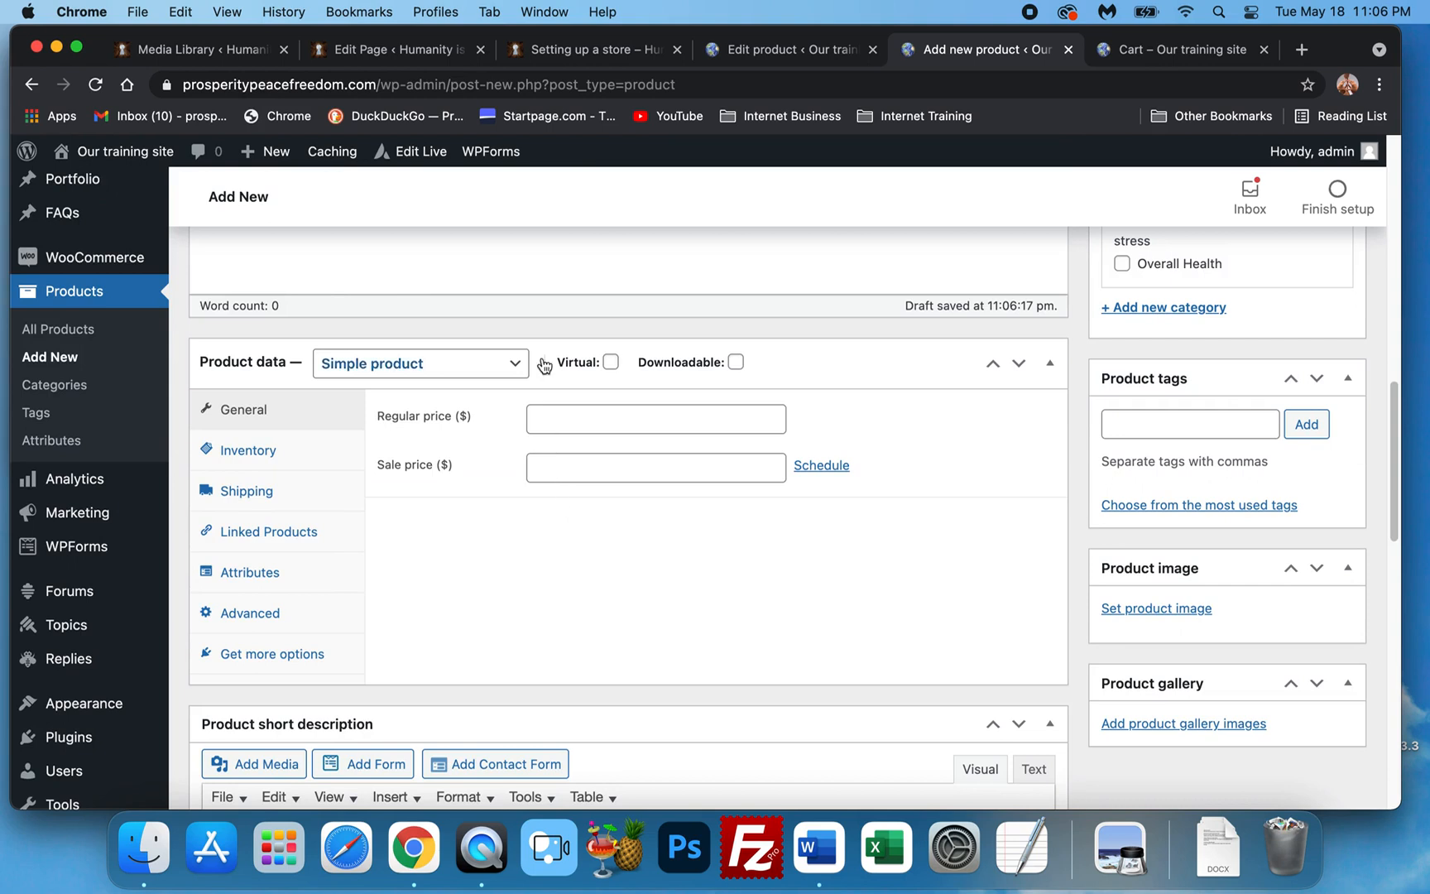
{"action": "left_click", "coordinate": [569, 426]}
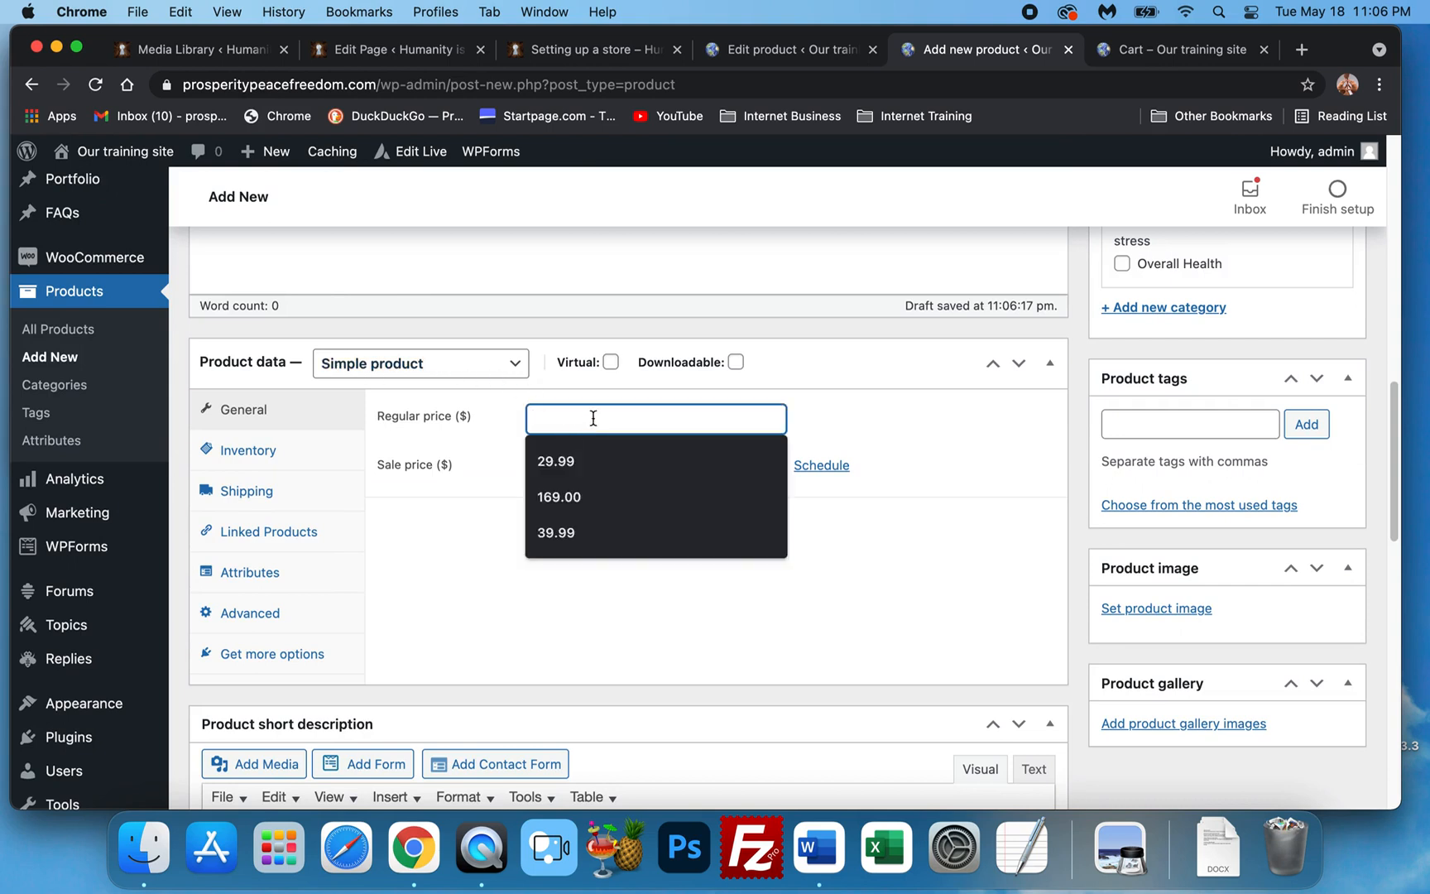
{"action": "left_click", "coordinate": [587, 464]}
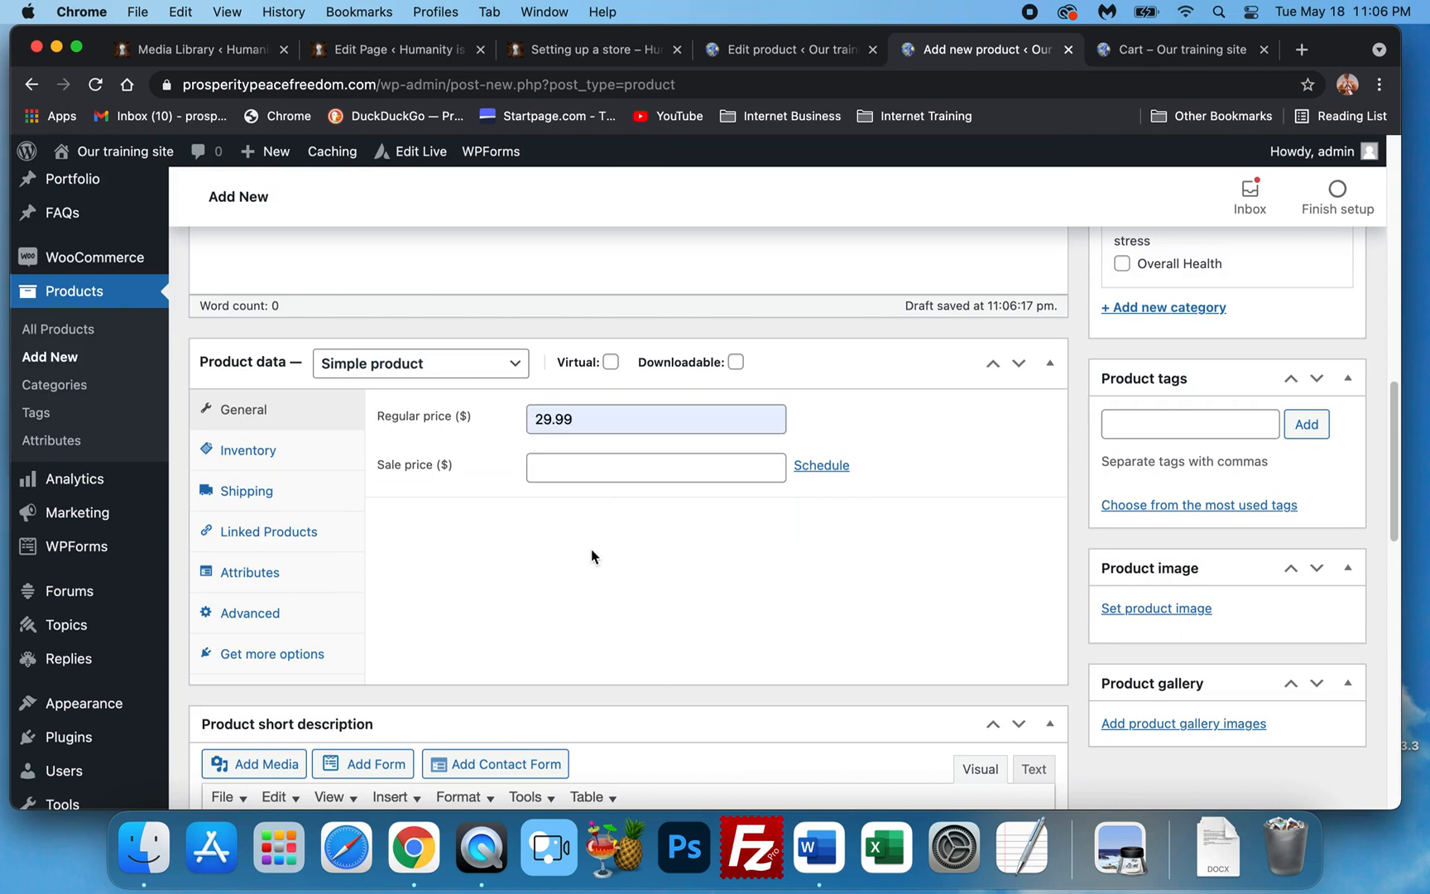
{"action": "left_click", "coordinate": [292, 500]}
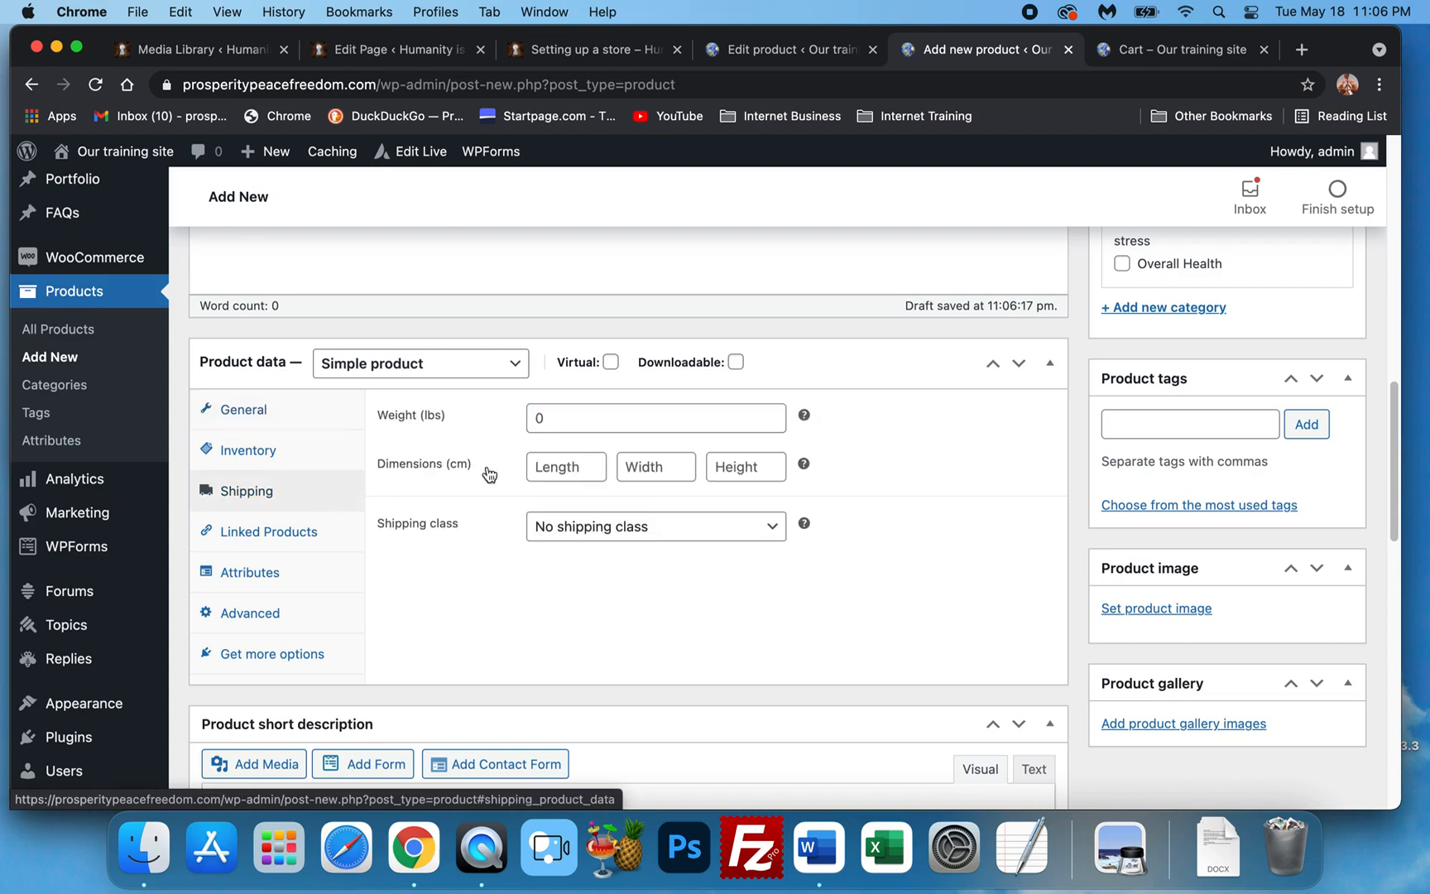
{"action": "left_click", "coordinate": [584, 413]}
{"action": "type", "text": "1"}
{"action": "left_click", "coordinate": [626, 621]}
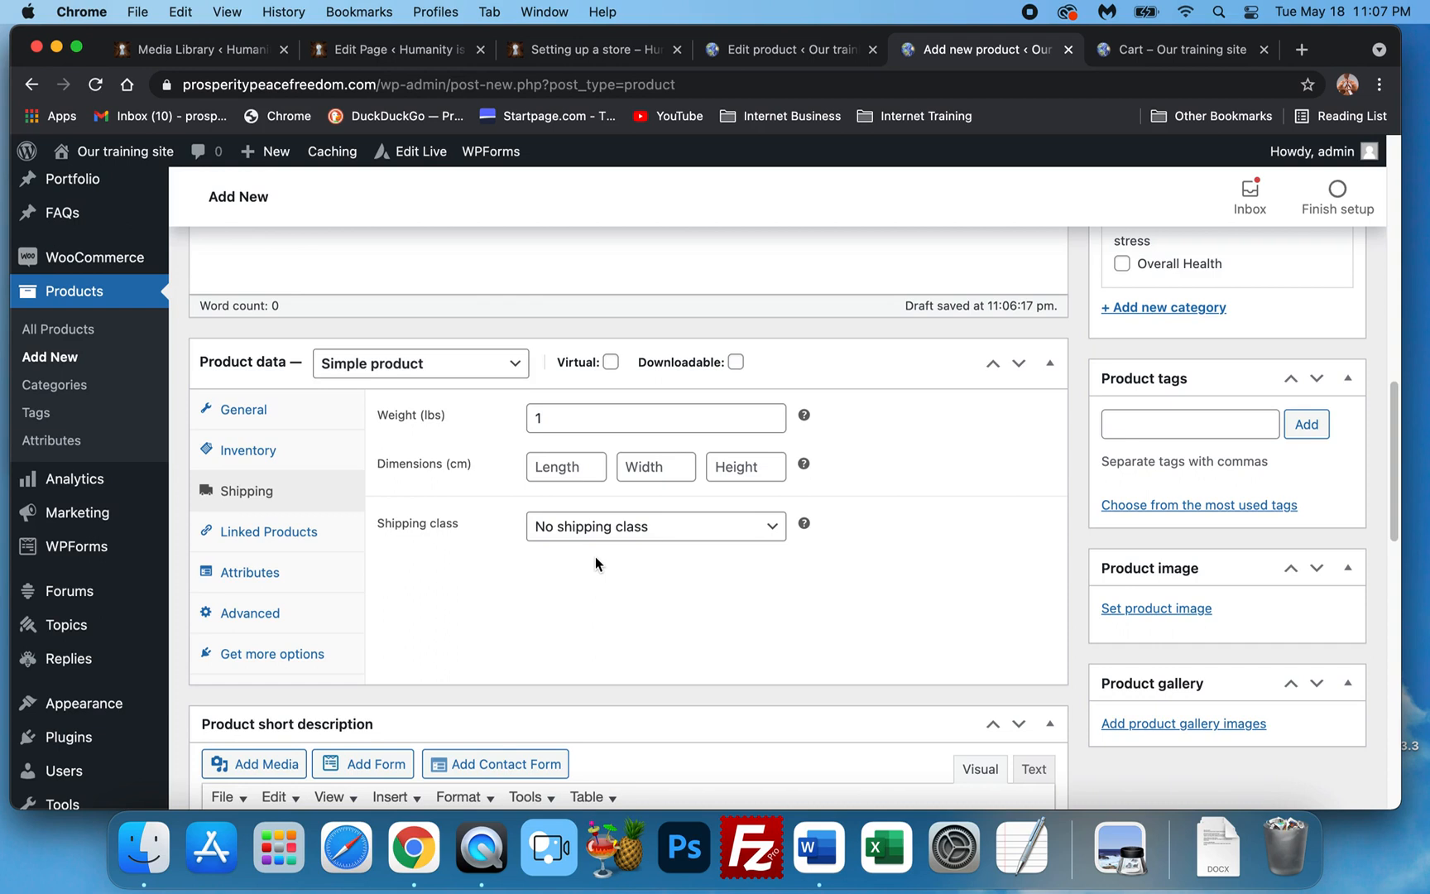
Switch back to the published Superfruit product's edit page, regular price 39.99.
{"action": "mouse_move", "coordinate": [102, 655]}
{"action": "left_click", "coordinate": [802, 48]}
{"action": "scroll", "coordinate": [173, 492], "scroll_direction": "down", "scroll_amount": 5}
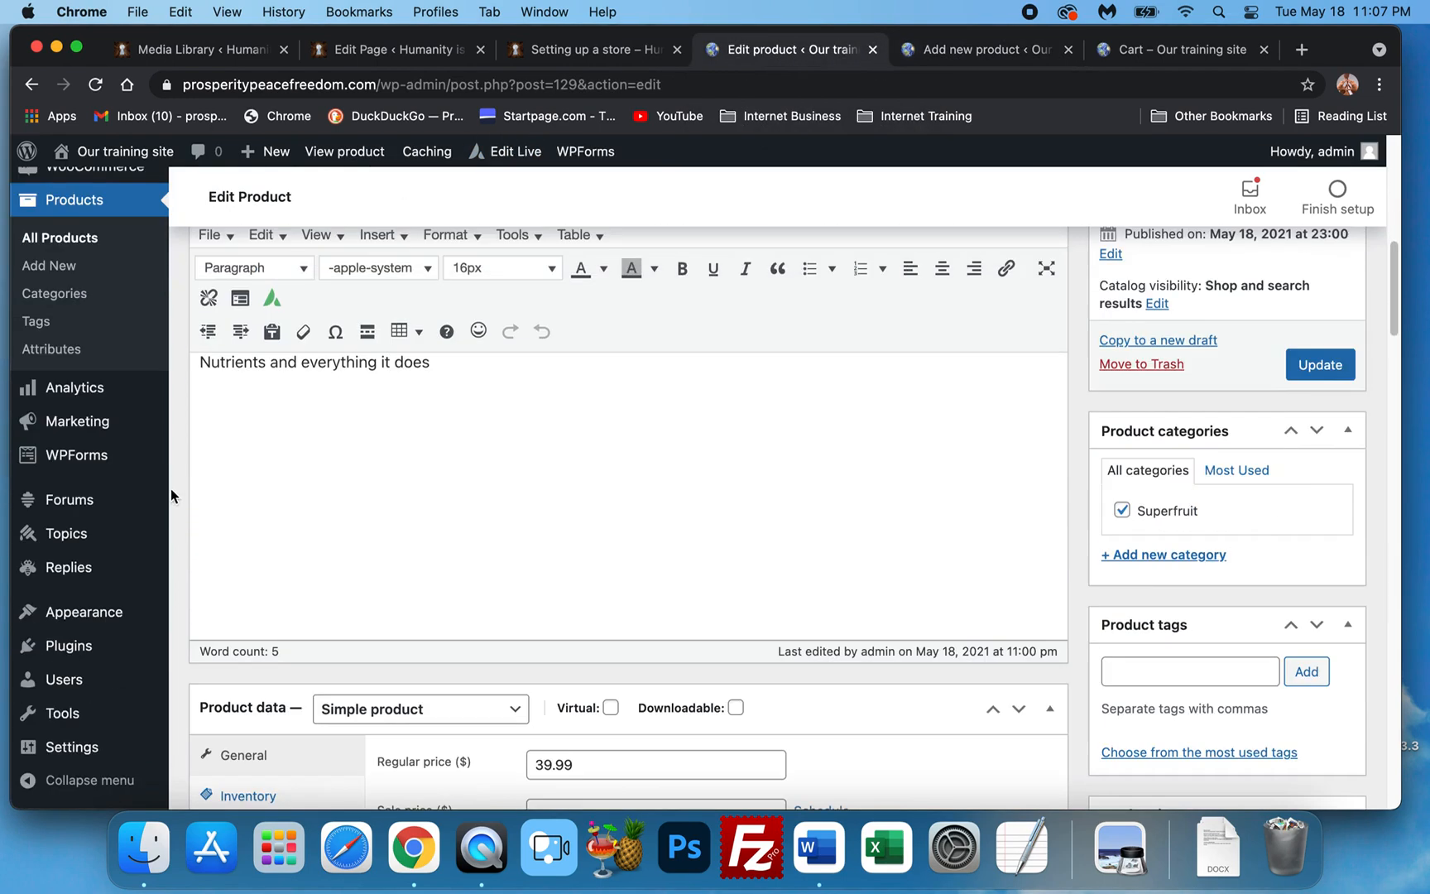
{"action": "scroll", "coordinate": [166, 497], "scroll_direction": "down", "scroll_amount": 1}
Search the plugin directory for 'Woo' from Plugins > Add New.
{"action": "mouse_move", "coordinate": [132, 649]}
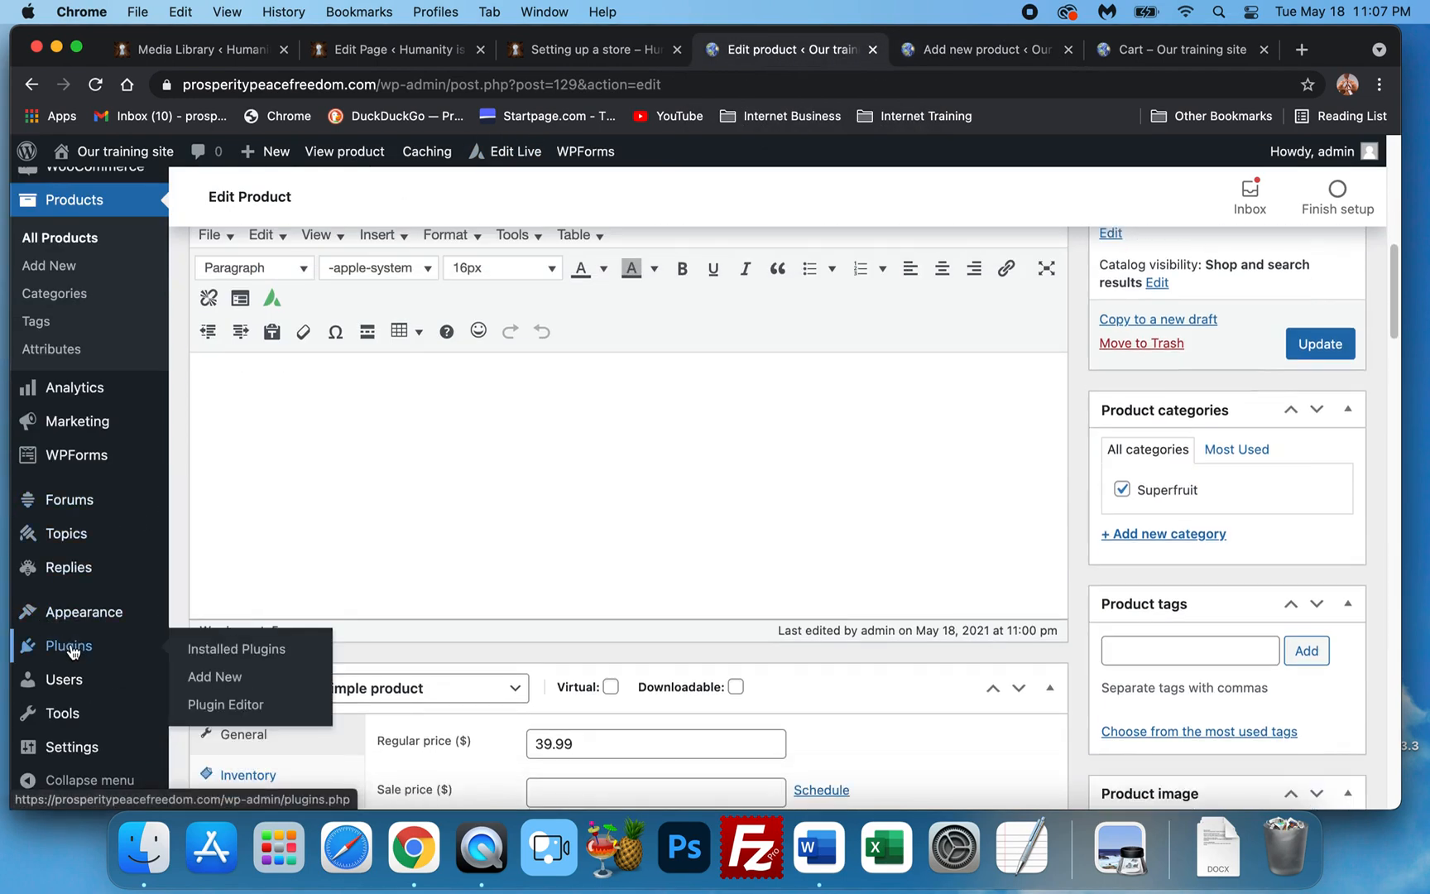
{"action": "left_click", "coordinate": [231, 677]}
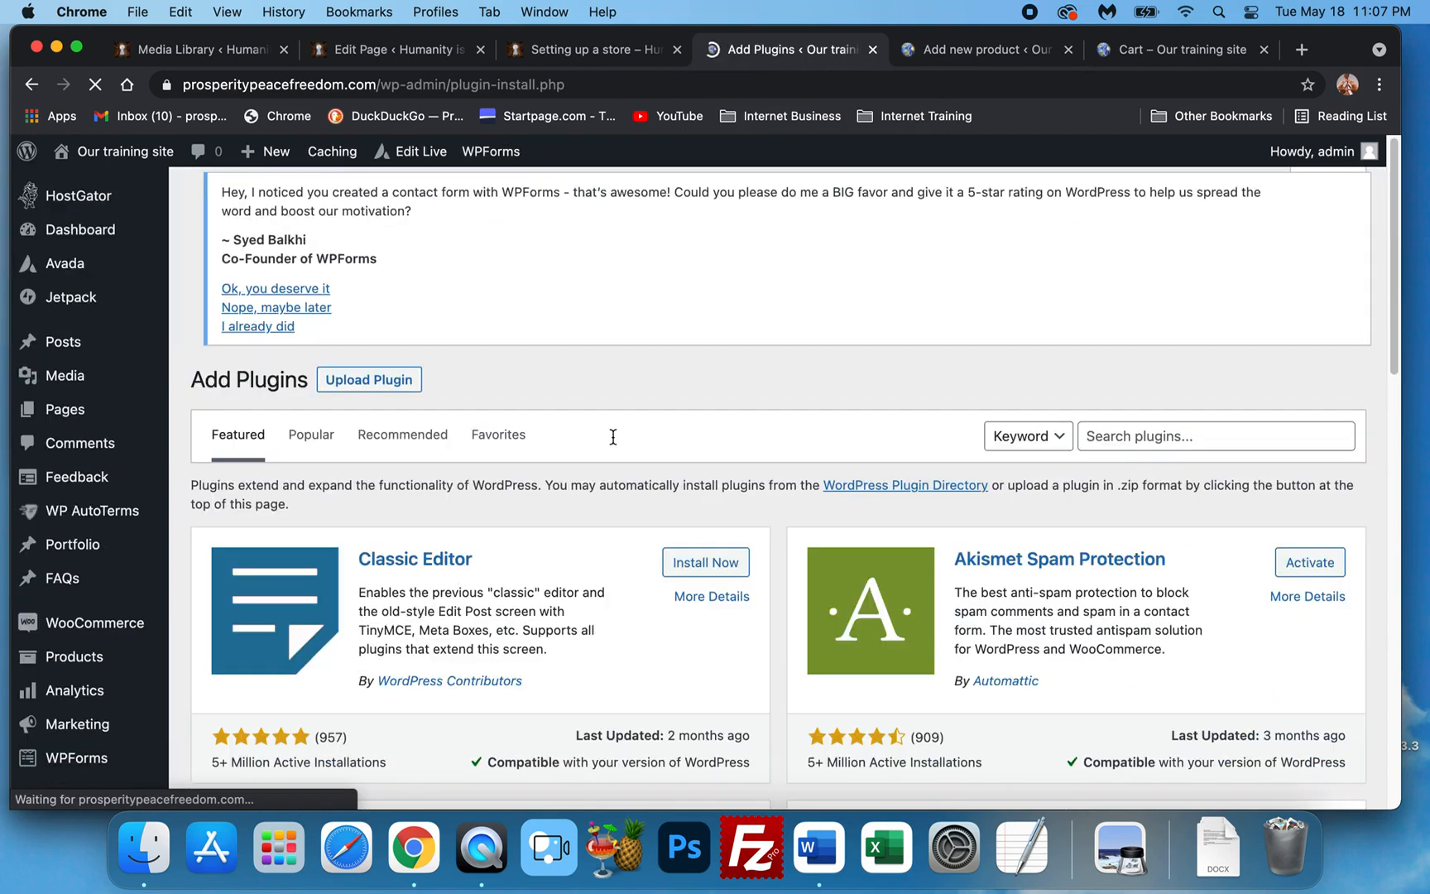
{"action": "left_click", "coordinate": [1191, 437]}
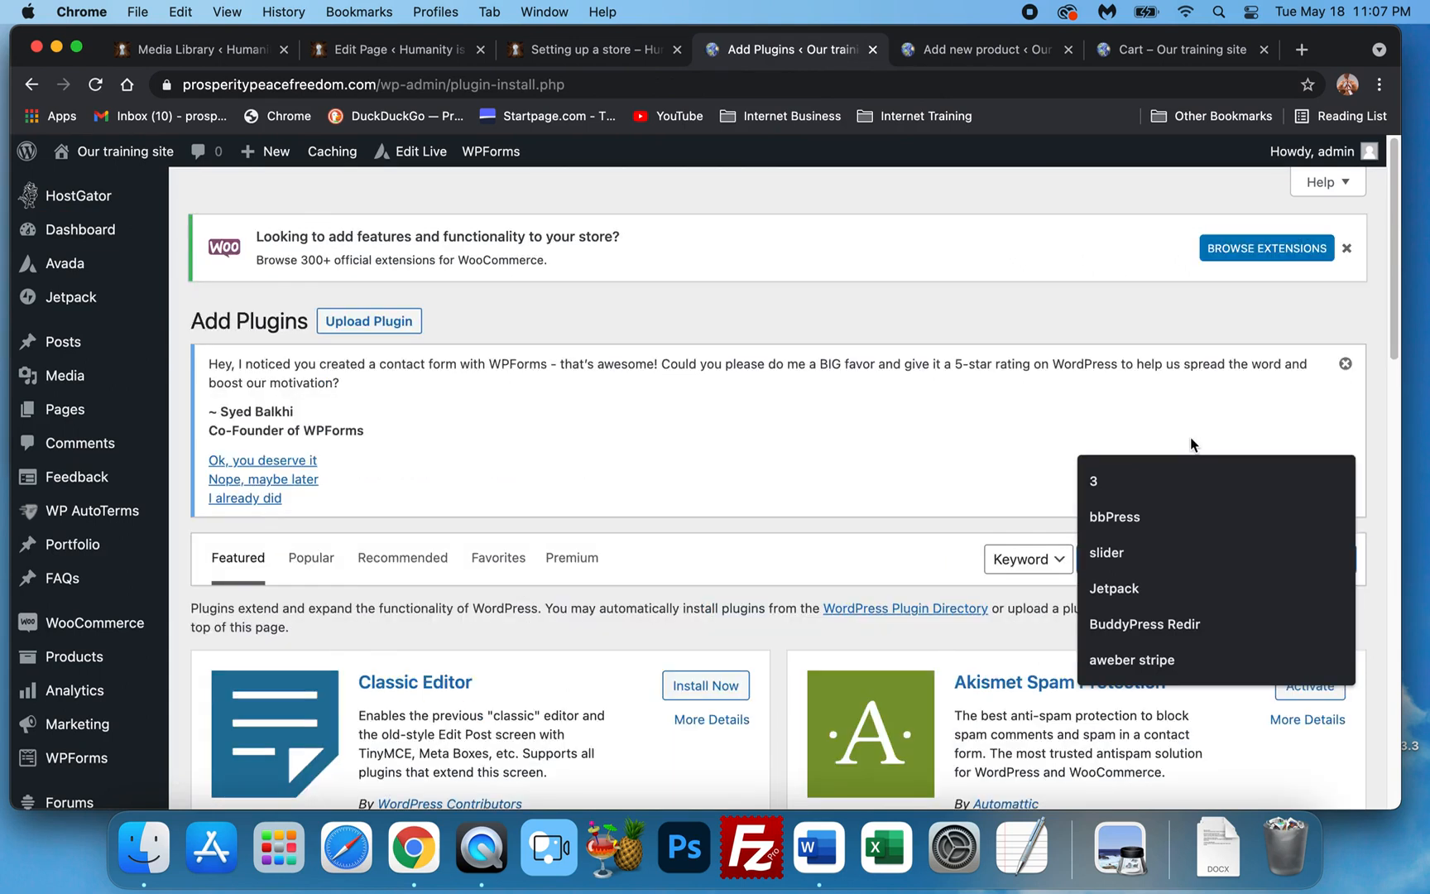
{"action": "type", "text": "Wo"}
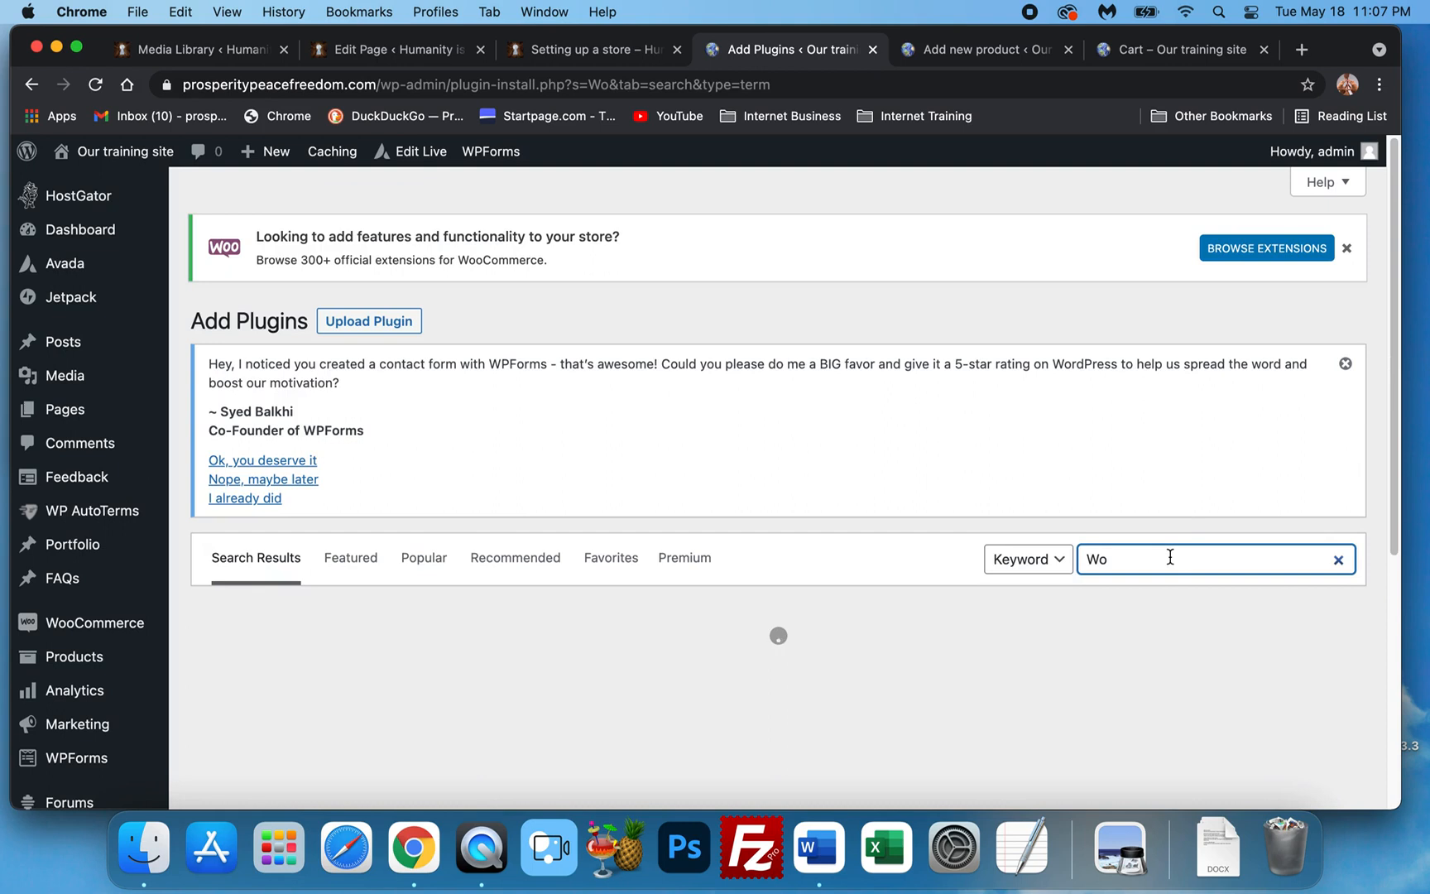
{"action": "type", "text": "o"}
{"action": "left_click", "coordinate": [1167, 598]}
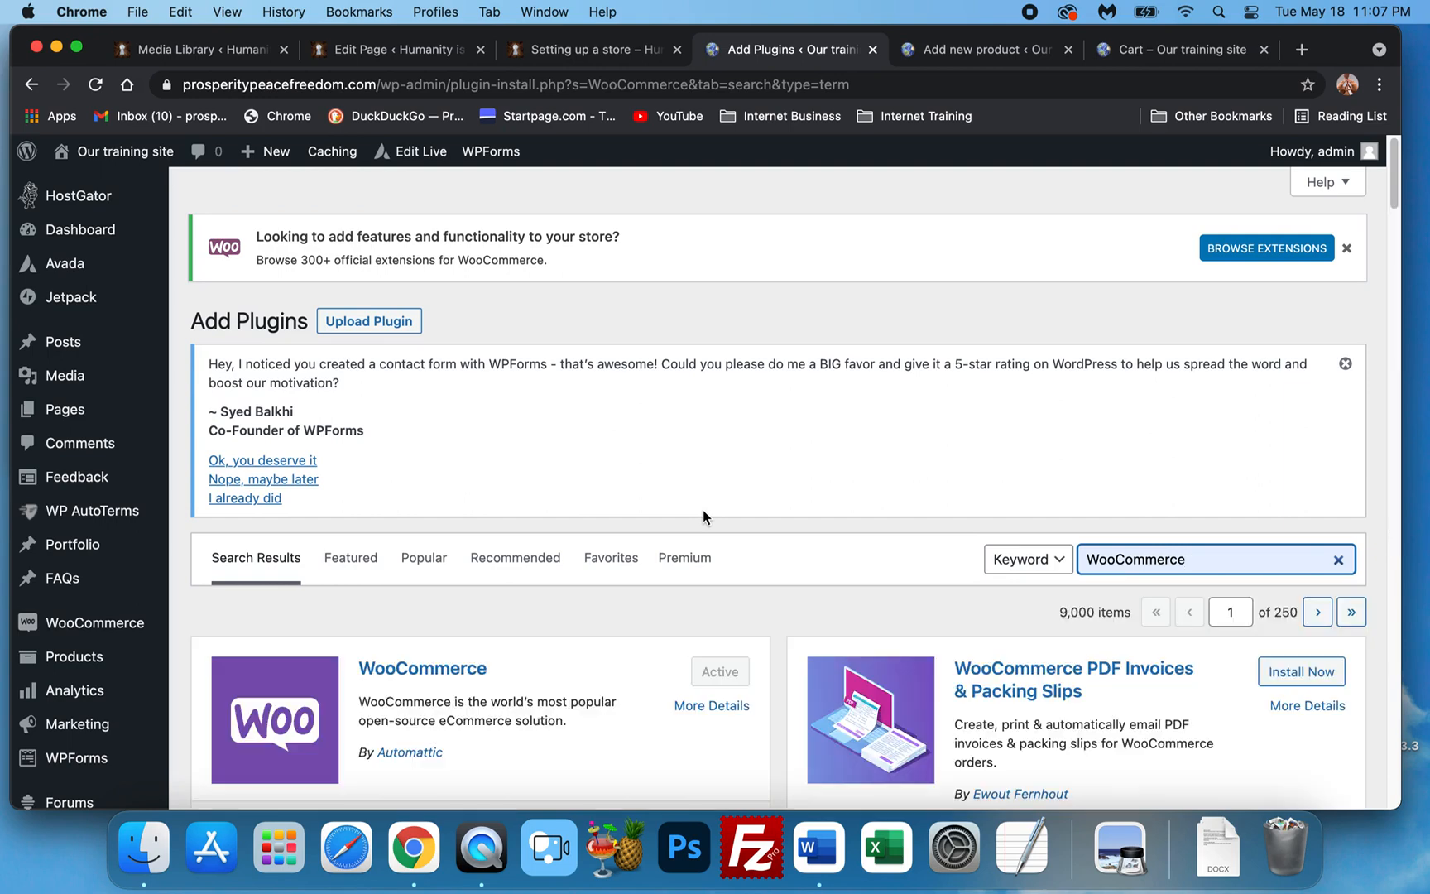
Install and activate the WooCommerce Shipping & Tax plugin.
{"action": "scroll", "coordinate": [788, 530], "scroll_direction": "down", "scroll_amount": 1}
{"action": "scroll", "coordinate": [787, 529], "scroll_direction": "down", "scroll_amount": 10}
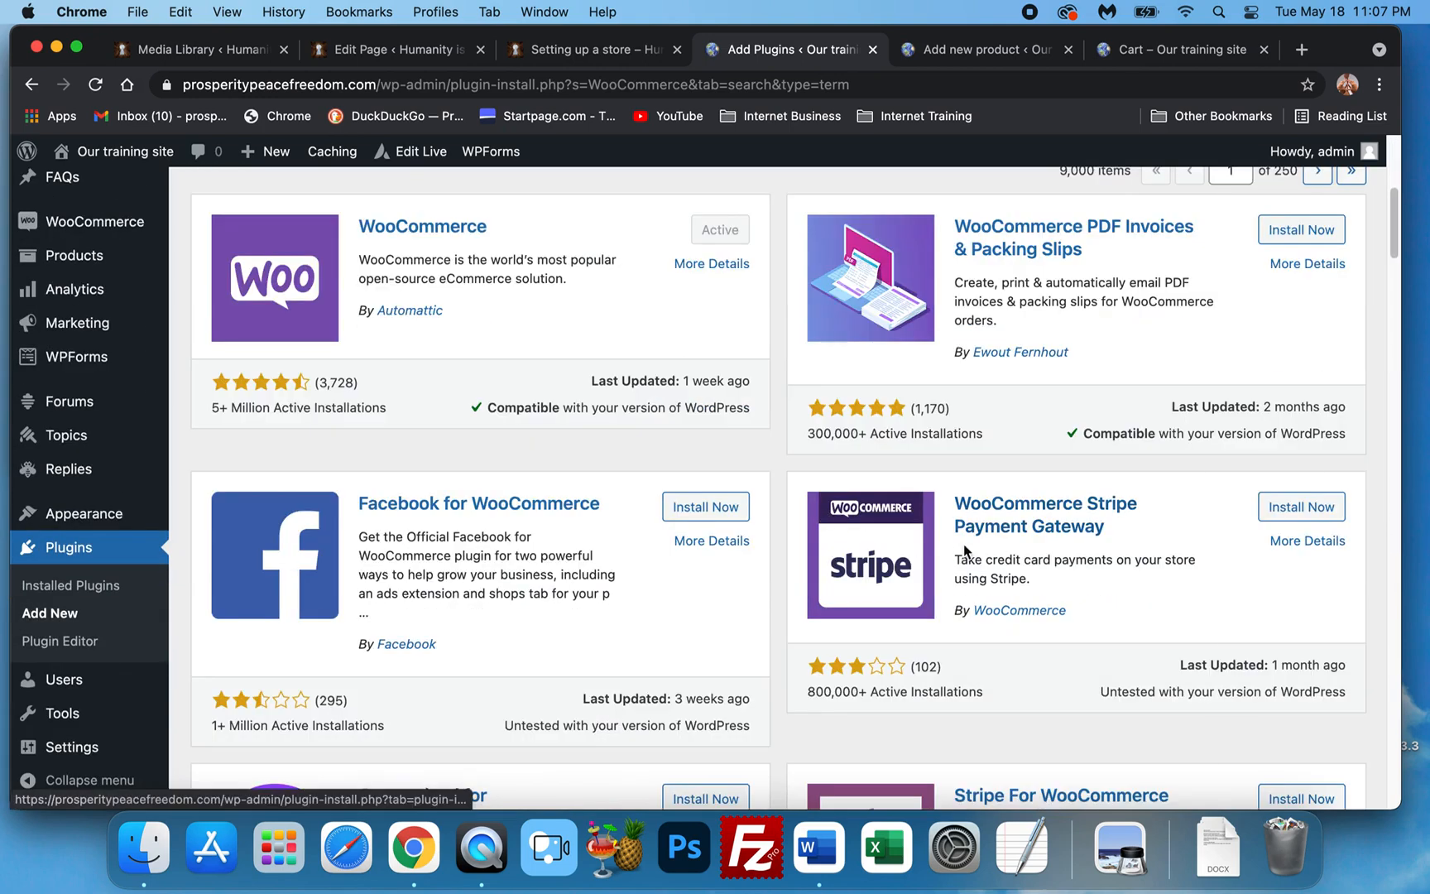
{"action": "scroll", "coordinate": [998, 536], "scroll_direction": "down", "scroll_amount": 8}
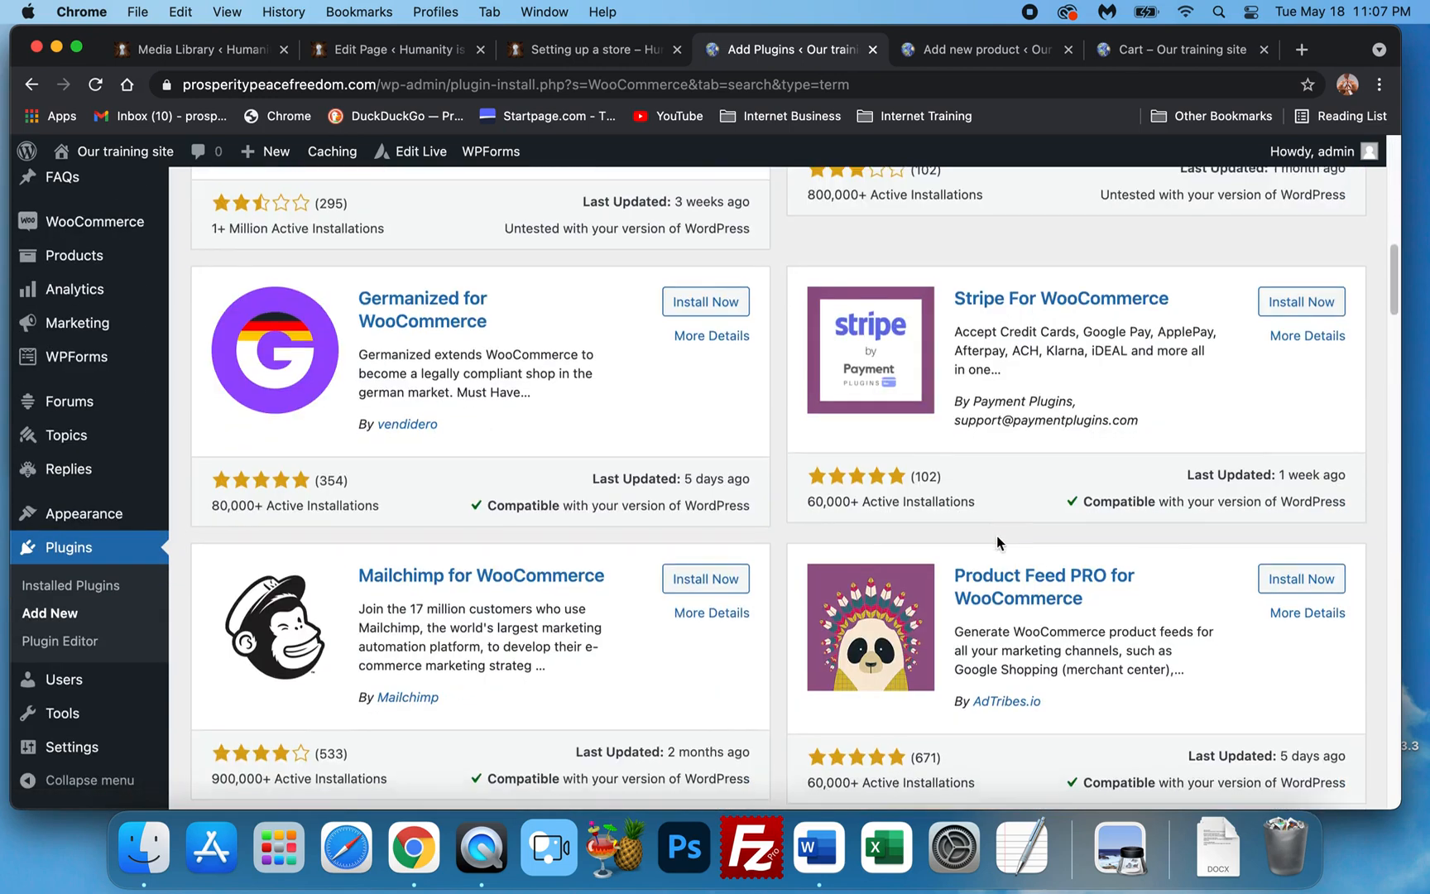
{"action": "scroll", "coordinate": [997, 540], "scroll_direction": "down", "scroll_amount": 4}
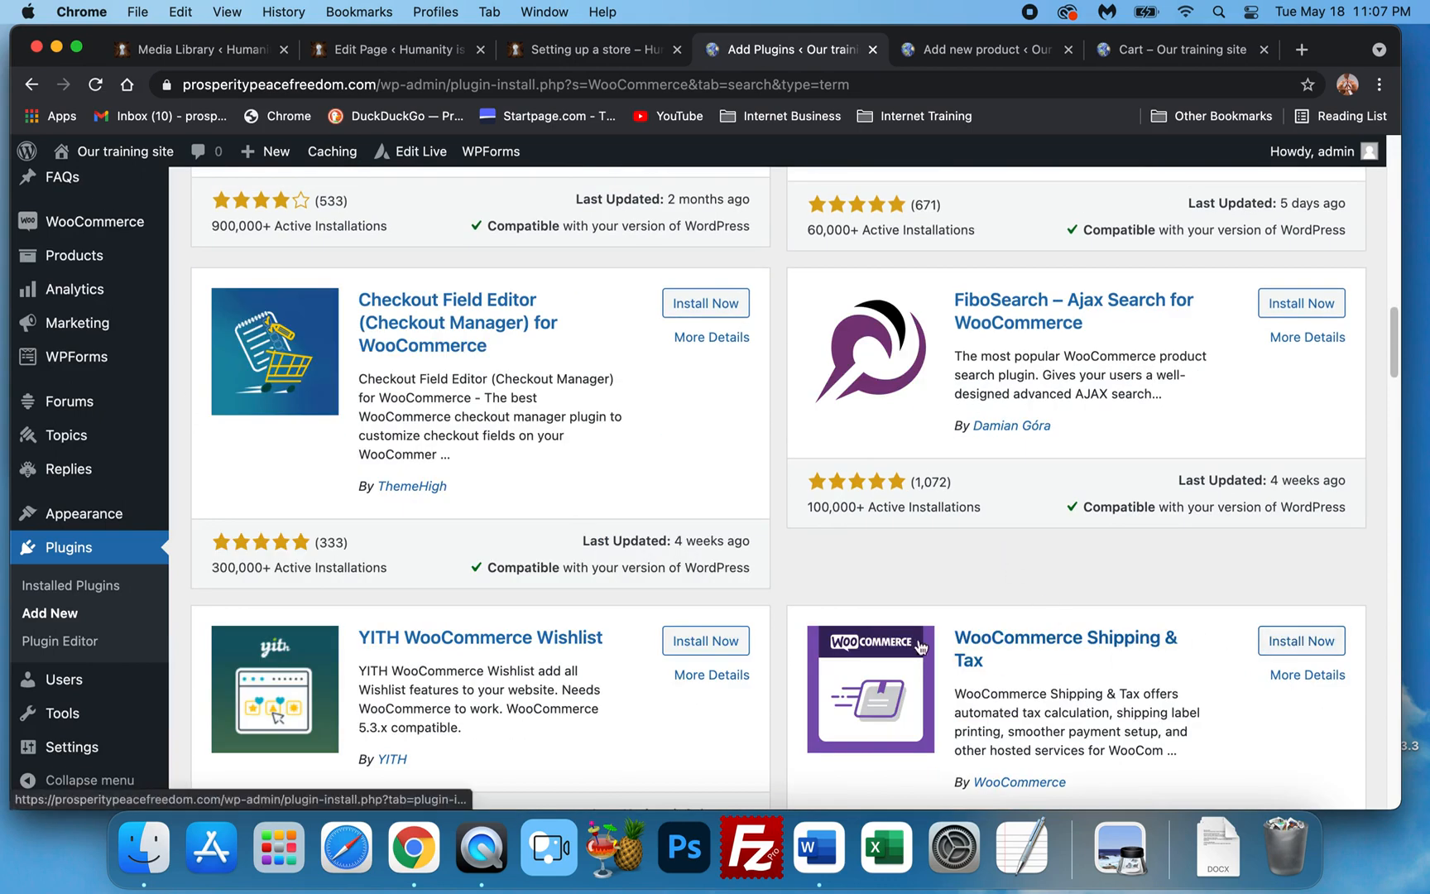
{"action": "left_click", "coordinate": [1288, 641]}
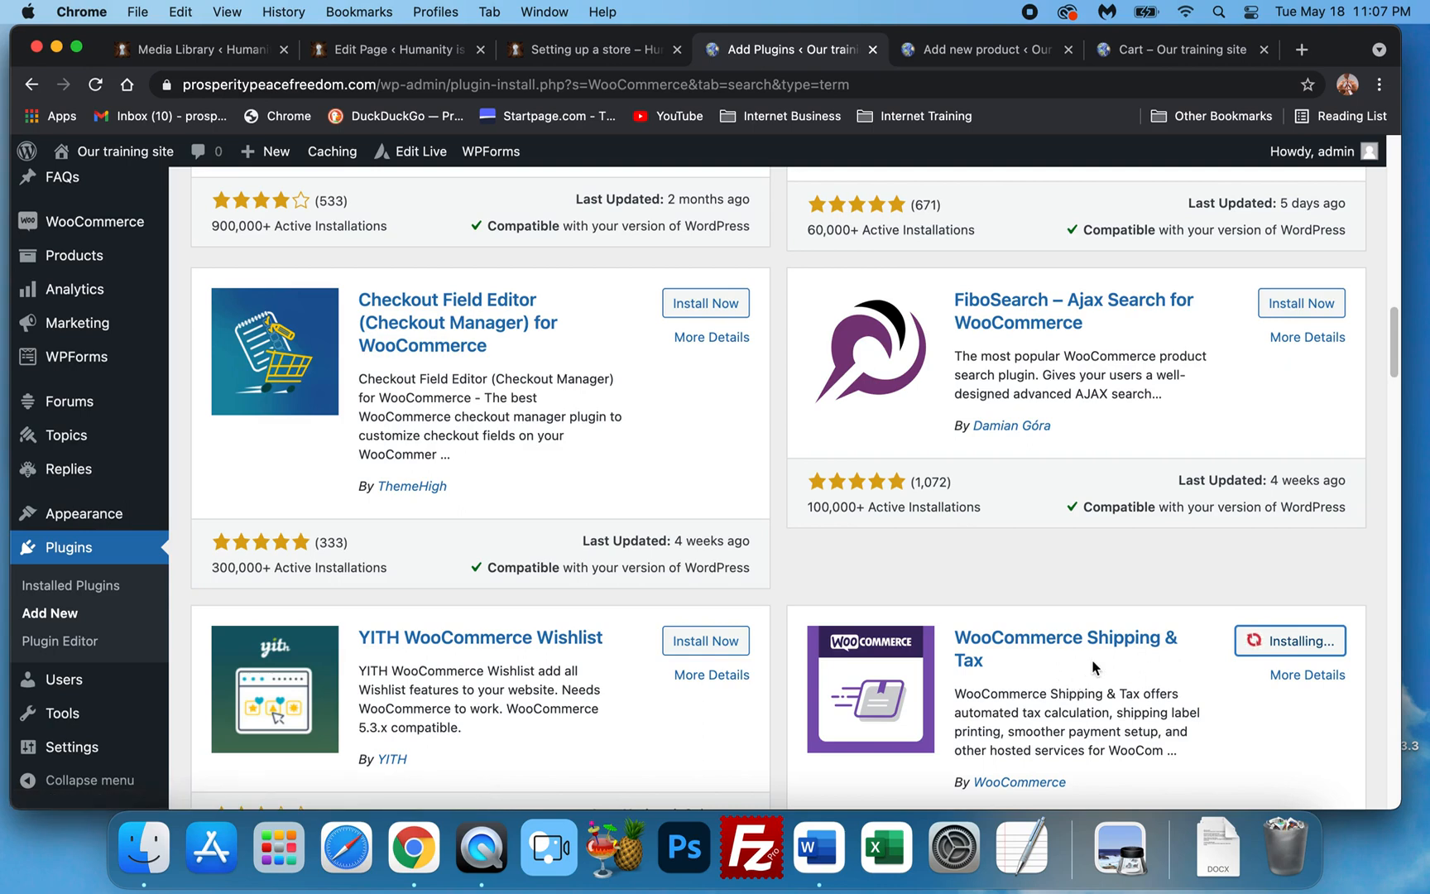
{"action": "scroll", "coordinate": [1047, 615], "scroll_direction": "down", "scroll_amount": 4}
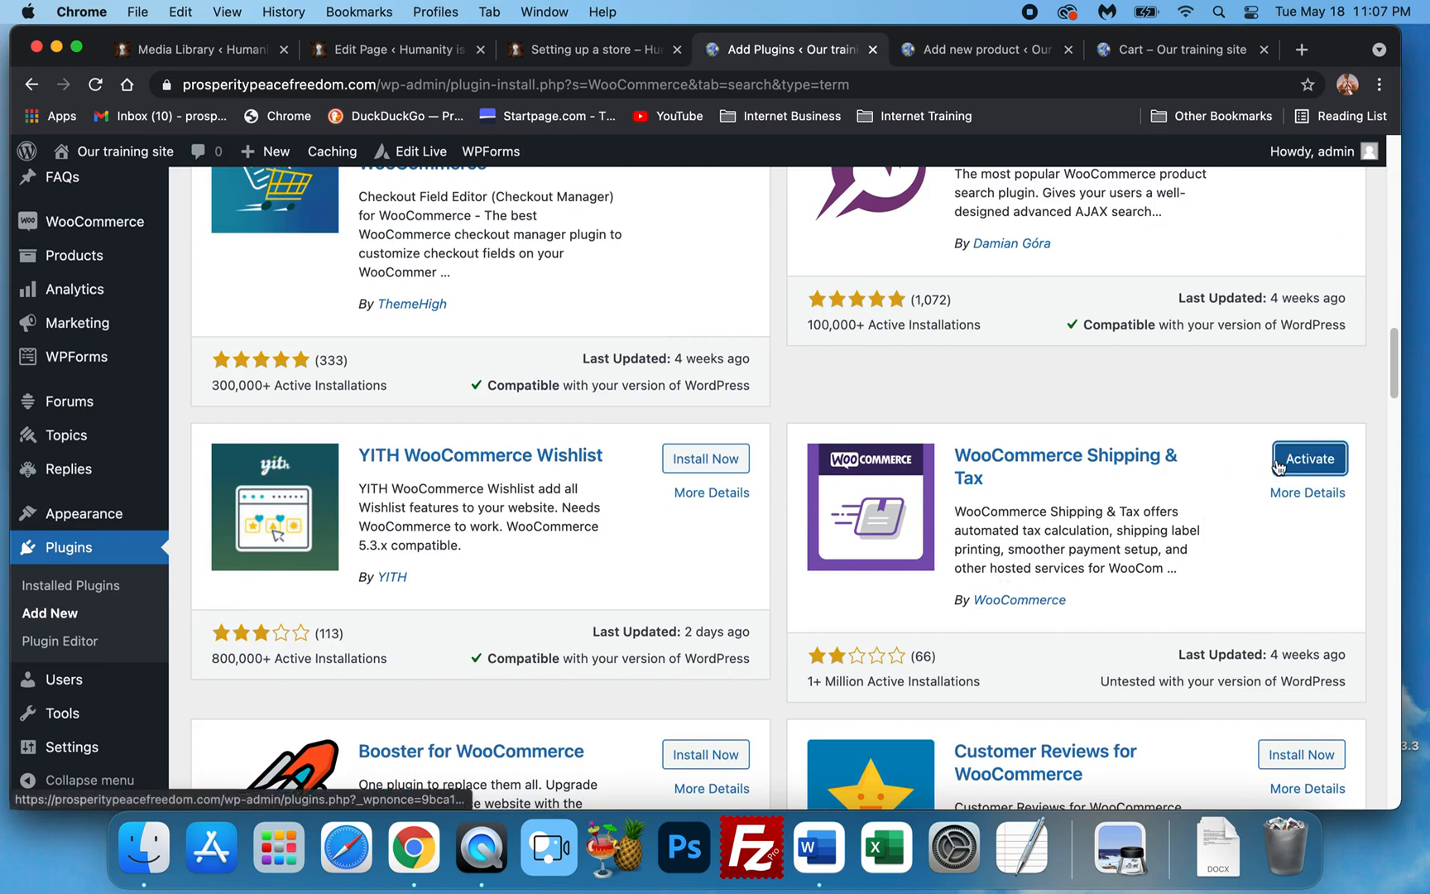
{"action": "left_click", "coordinate": [1289, 460]}
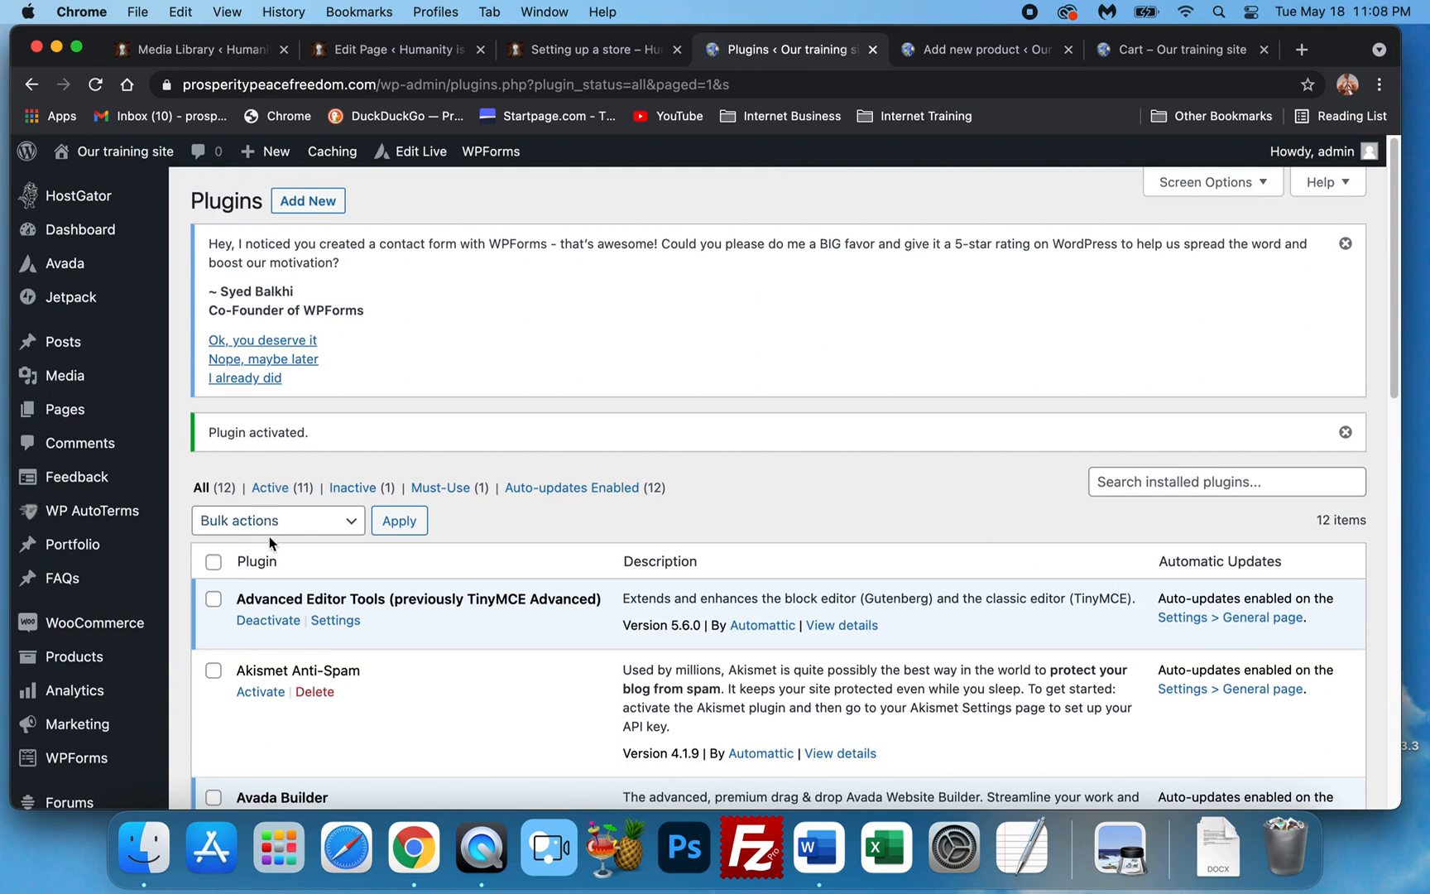
Open WooCommerce Settings on the Shipping section.
{"action": "scroll", "coordinate": [122, 678], "scroll_direction": "down", "scroll_amount": 1}
{"action": "mouse_move", "coordinate": [125, 677]}
{"action": "scroll", "coordinate": [119, 685], "scroll_direction": "up", "scroll_amount": 2}
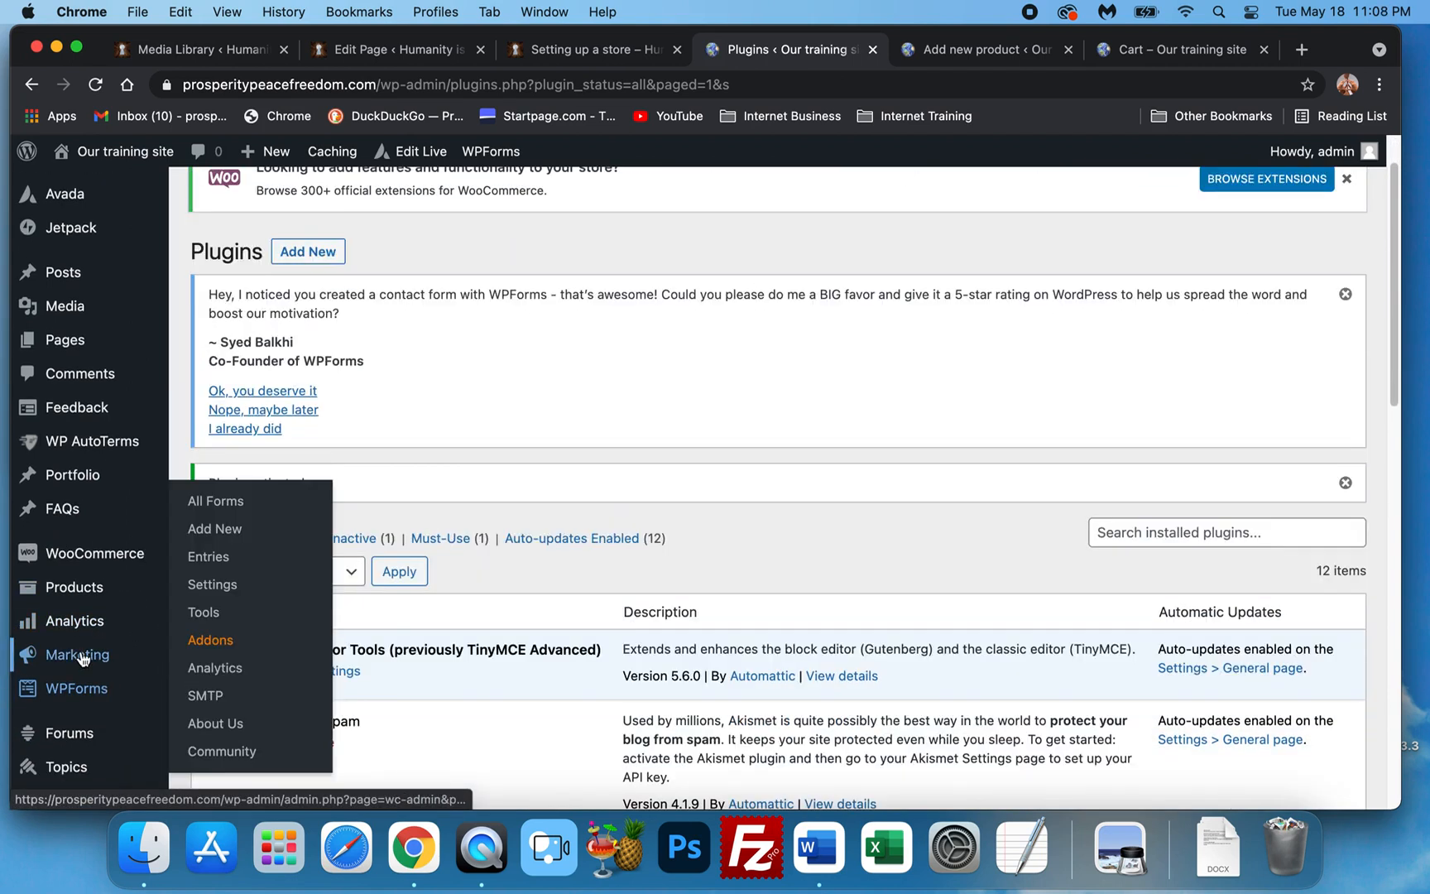
{"action": "mouse_move", "coordinate": [98, 558]}
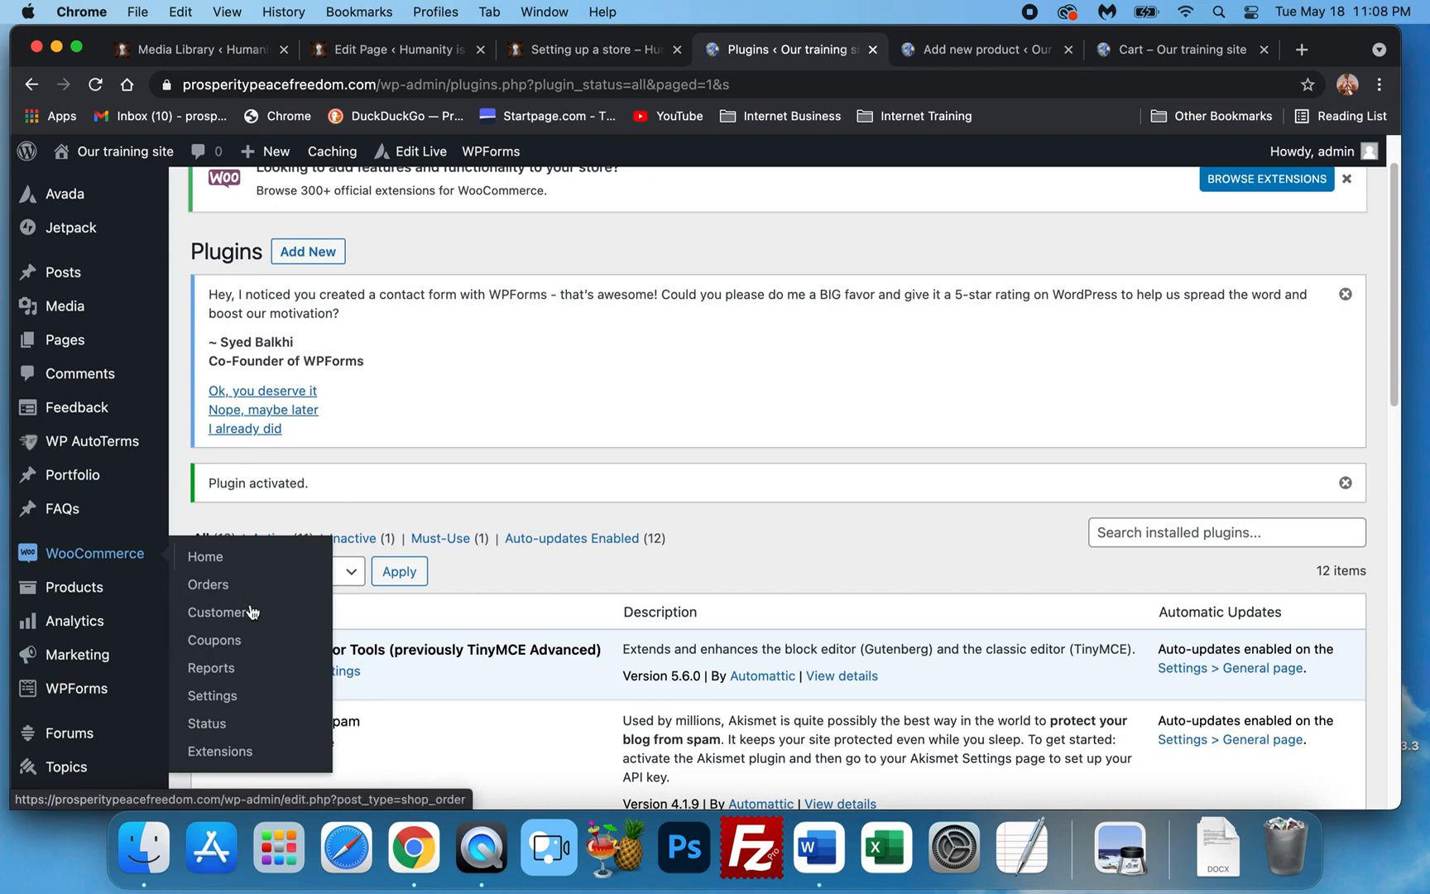
{"action": "scroll", "coordinate": [234, 711], "scroll_direction": "down", "scroll_amount": 1}
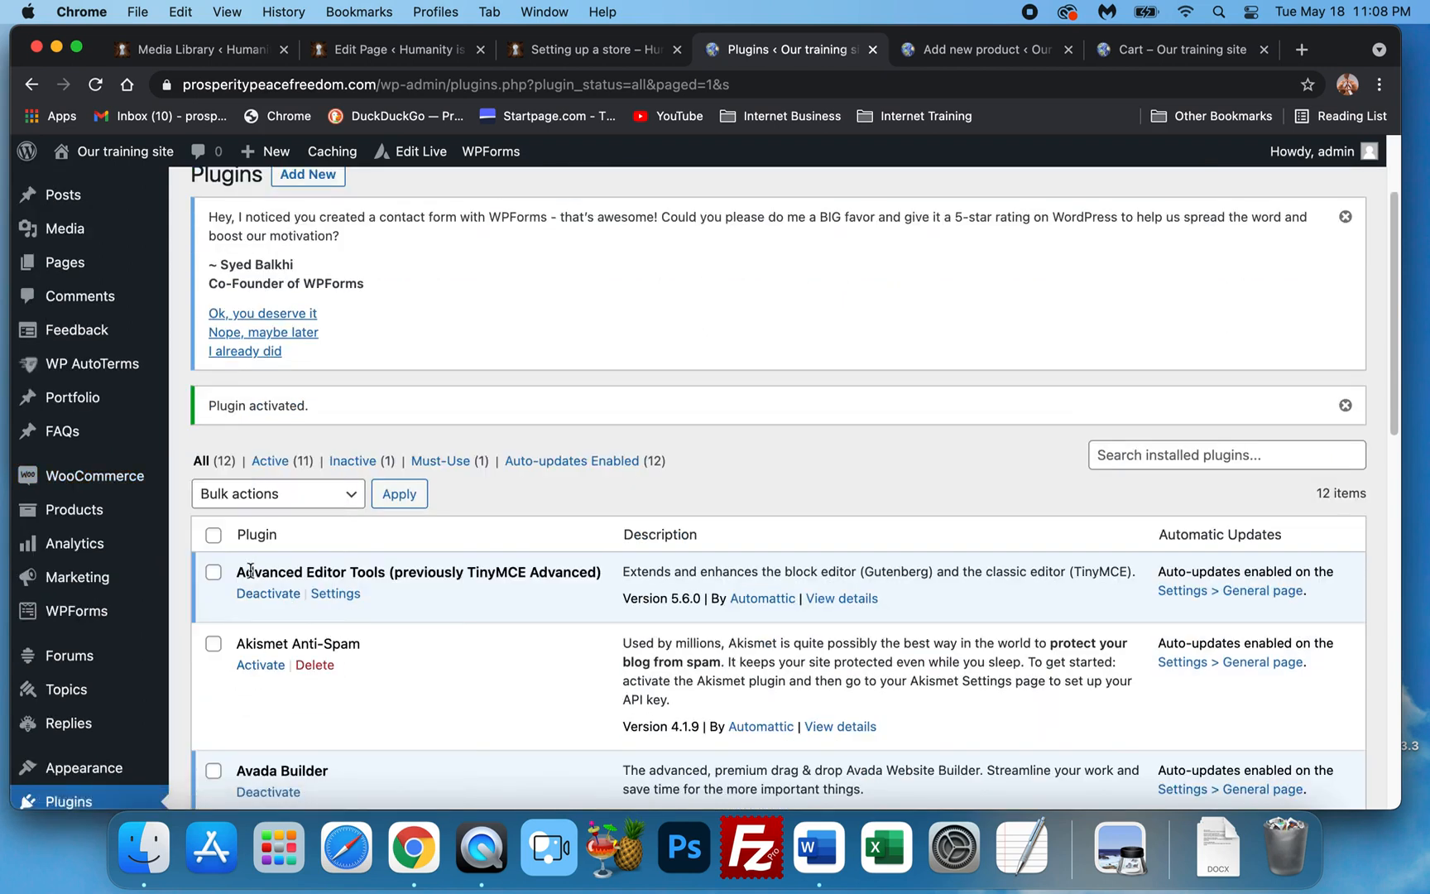
{"action": "scroll", "coordinate": [178, 594], "scroll_direction": "down", "scroll_amount": 1}
{"action": "mouse_move", "coordinate": [148, 478]}
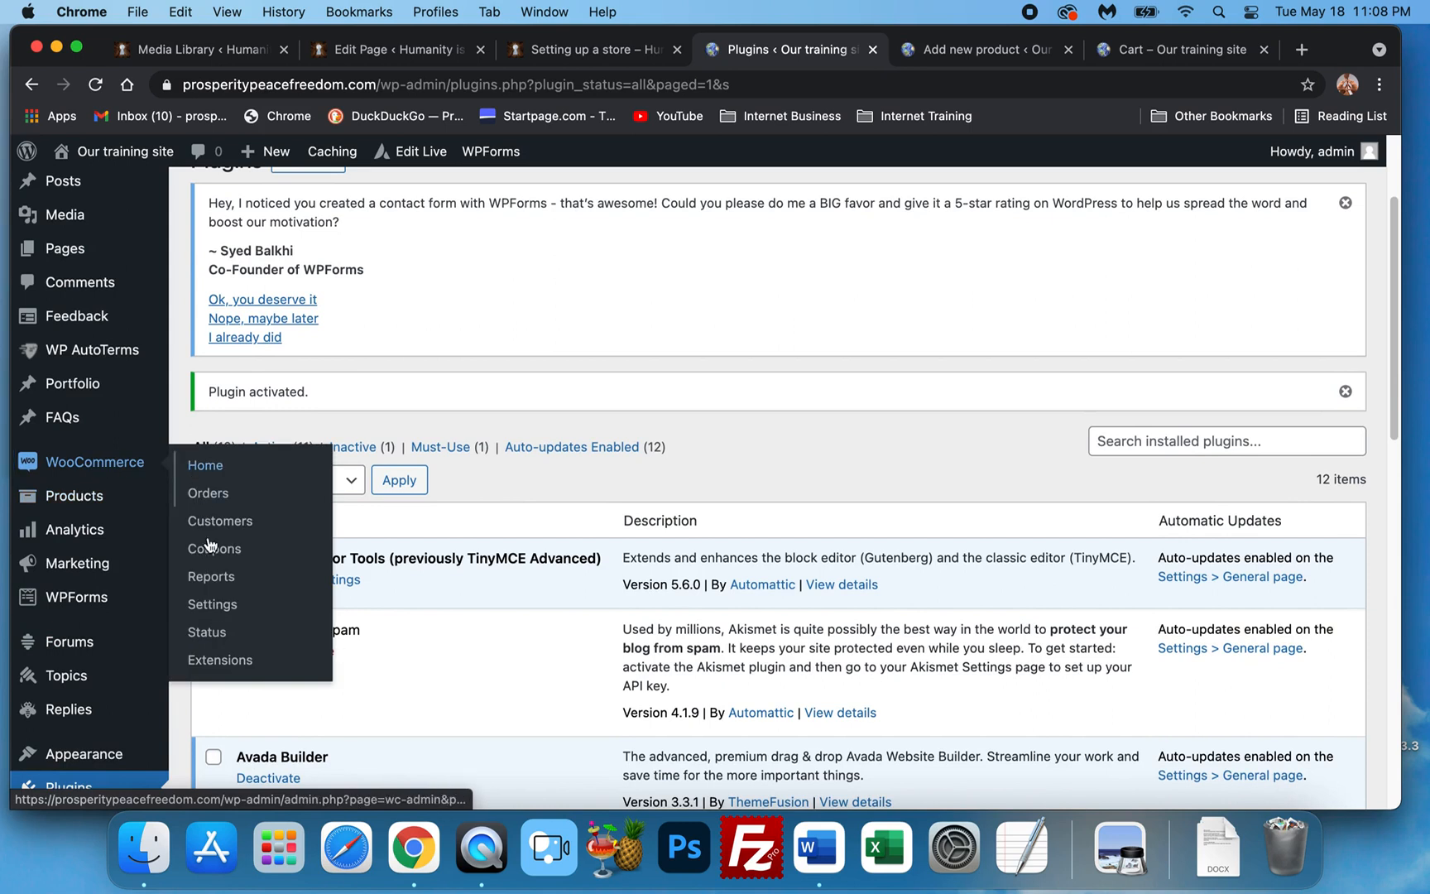
{"action": "left_click", "coordinate": [211, 605]}
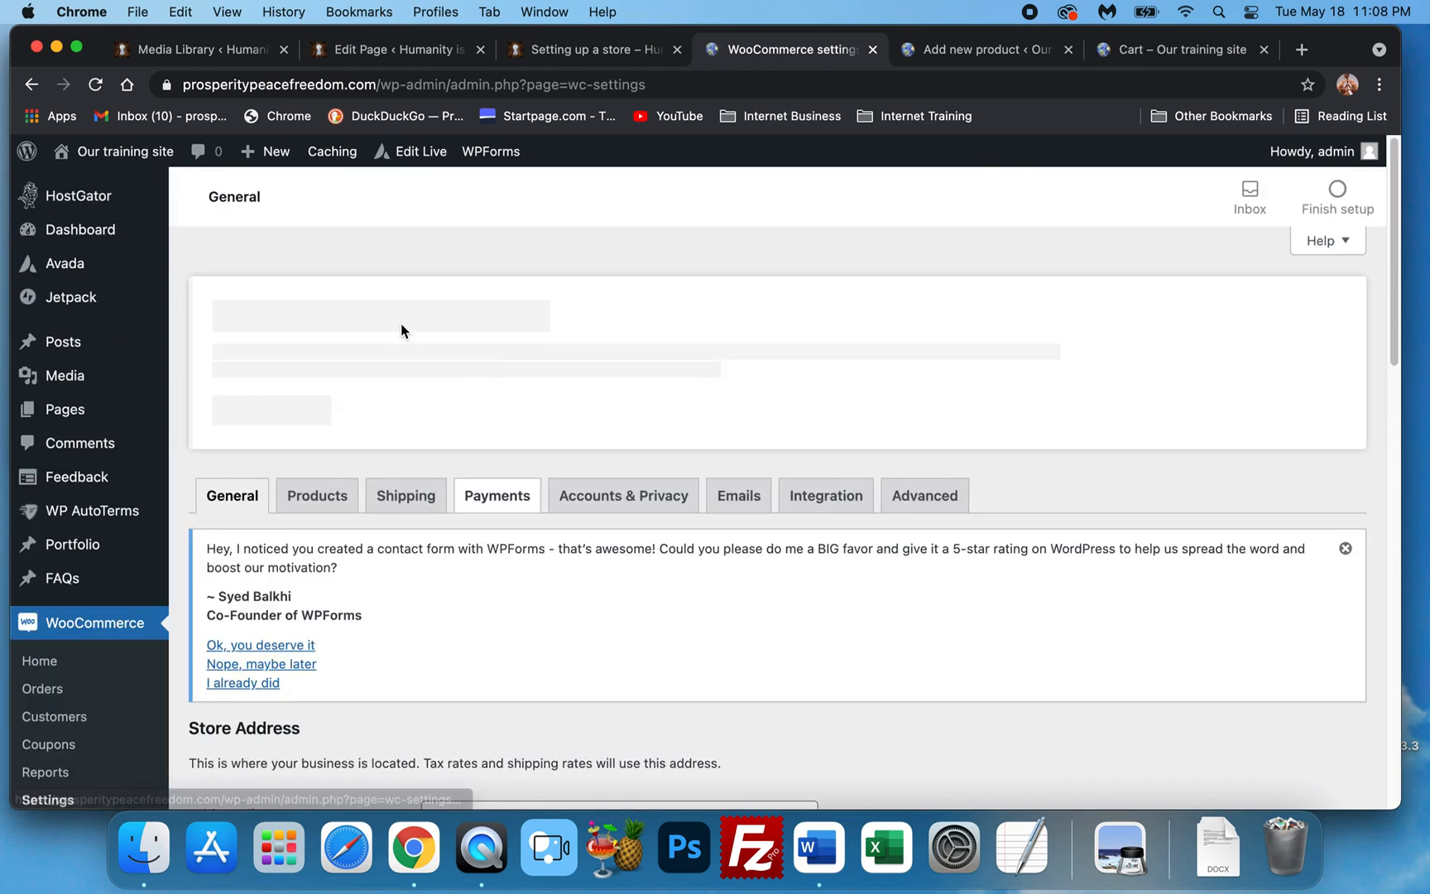
{"action": "left_click", "coordinate": [386, 502]}
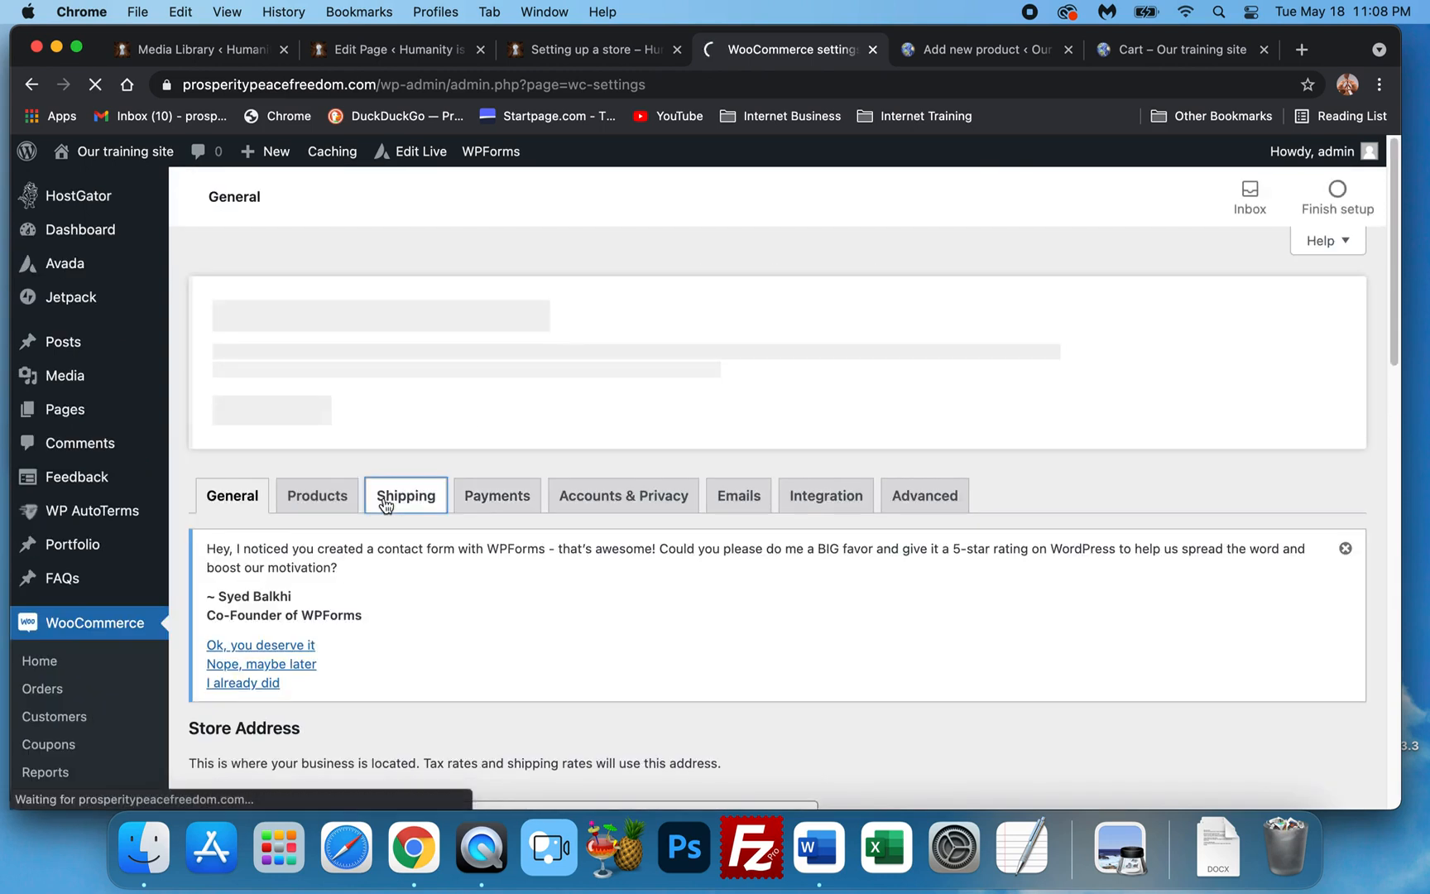
Open the Basic shipping zone (Texas, Utah) for editing.
{"action": "scroll", "coordinate": [524, 494], "scroll_direction": "down", "scroll_amount": 3}
{"action": "scroll", "coordinate": [524, 493], "scroll_direction": "down", "scroll_amount": 2}
{"action": "scroll", "coordinate": [719, 494], "scroll_direction": "down", "scroll_amount": 1}
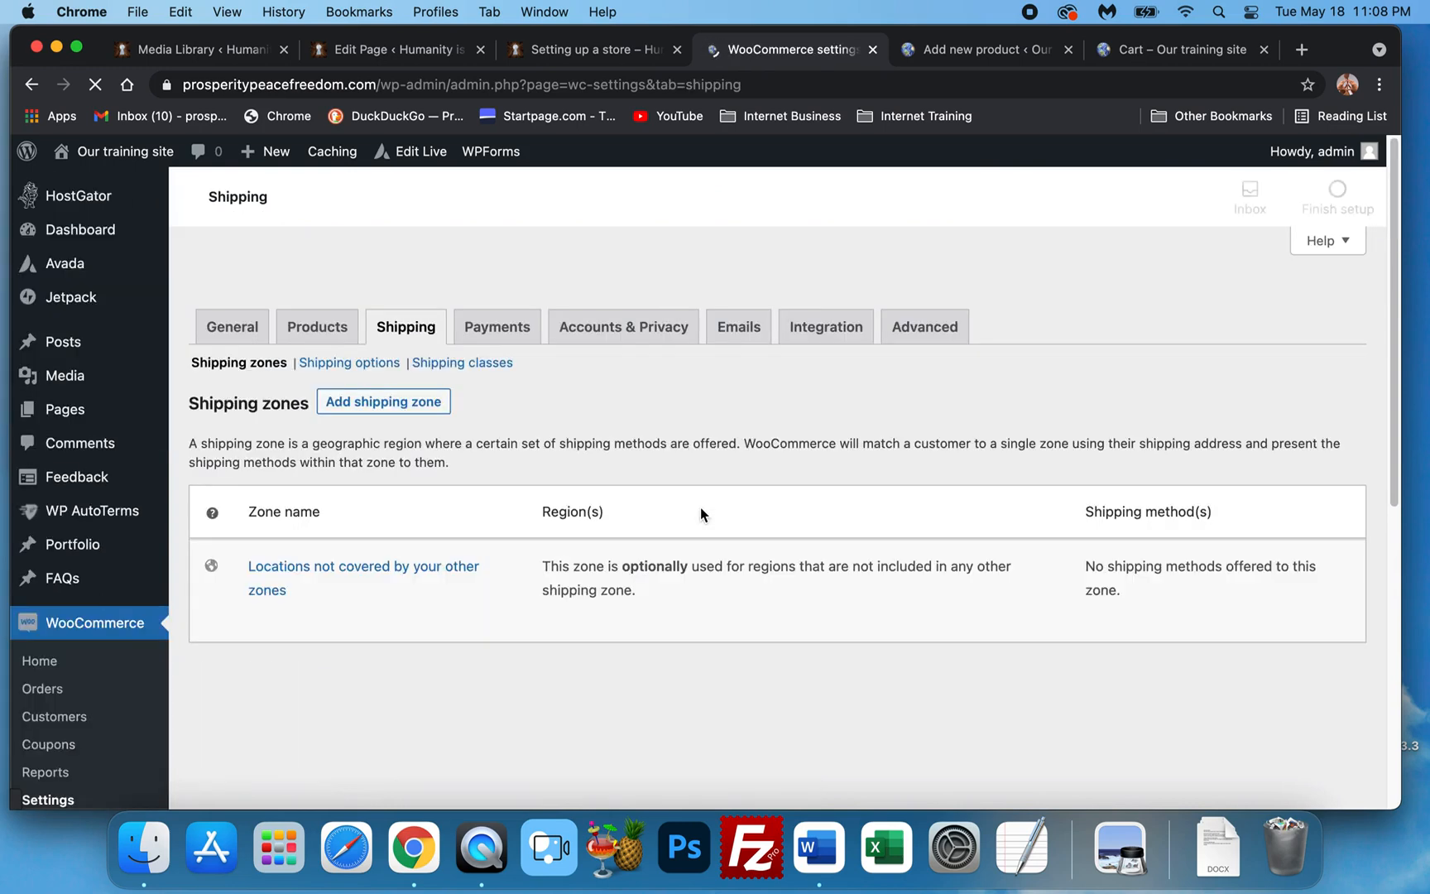
{"action": "scroll", "coordinate": [717, 520], "scroll_direction": "down", "scroll_amount": 5}
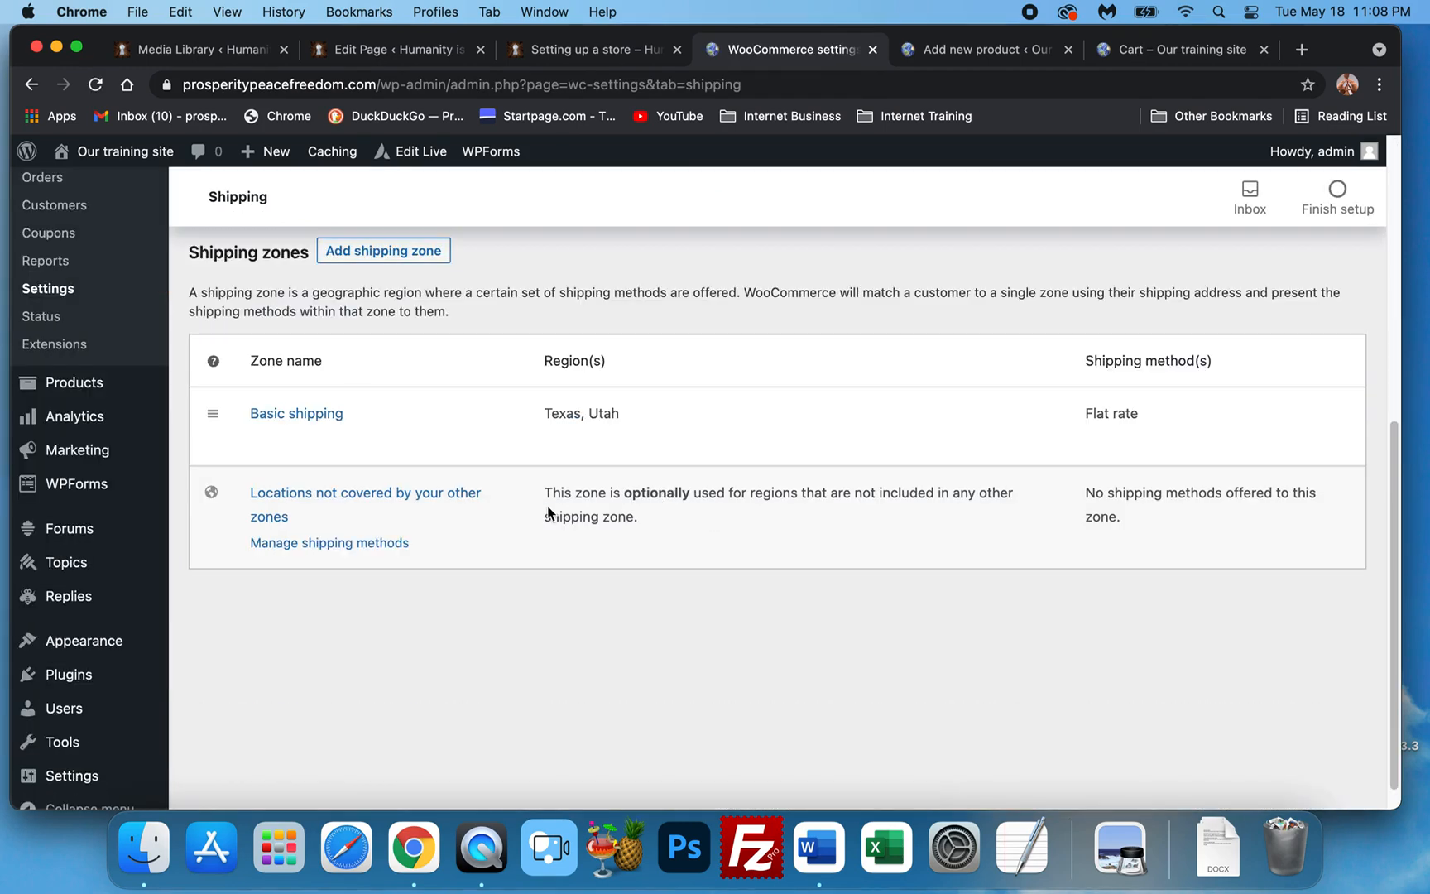
{"action": "scroll", "coordinate": [548, 512], "scroll_direction": "down", "scroll_amount": 1}
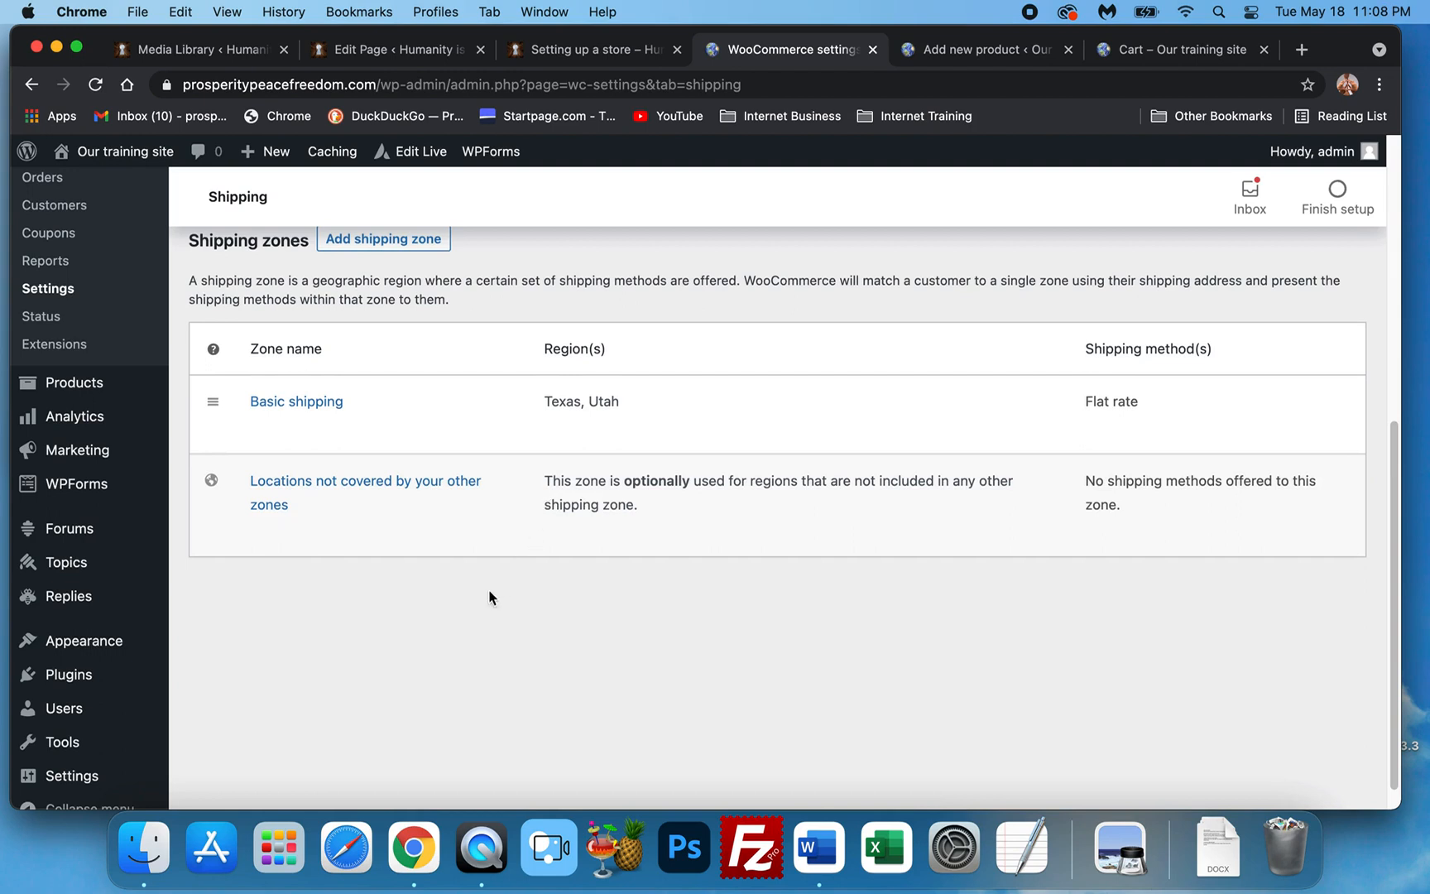
{"action": "scroll", "coordinate": [441, 628], "scroll_direction": "up", "scroll_amount": 1}
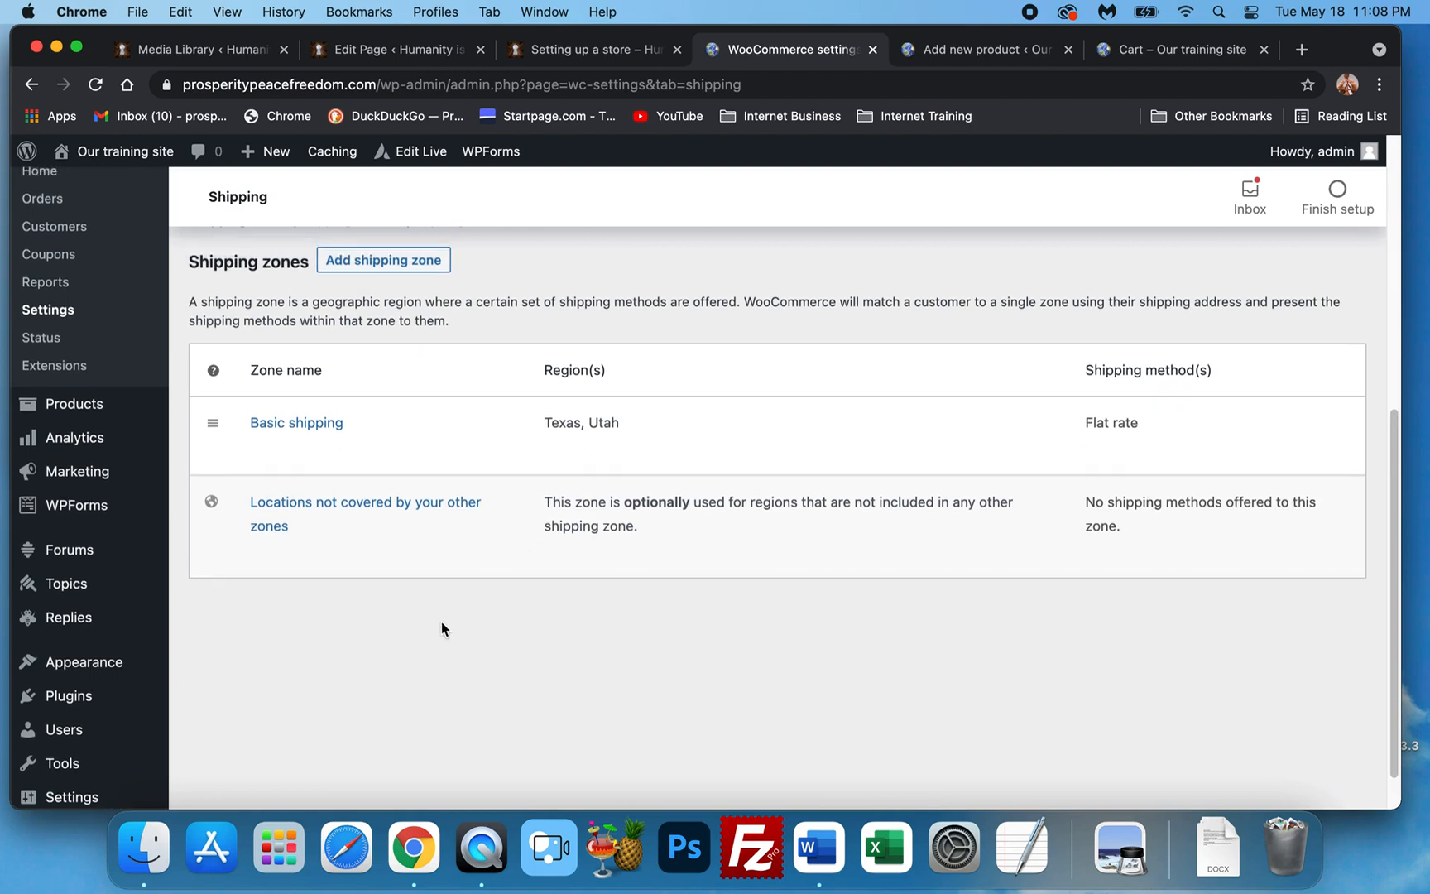
{"action": "mouse_move", "coordinate": [361, 436]}
{"action": "left_click", "coordinate": [258, 450]}
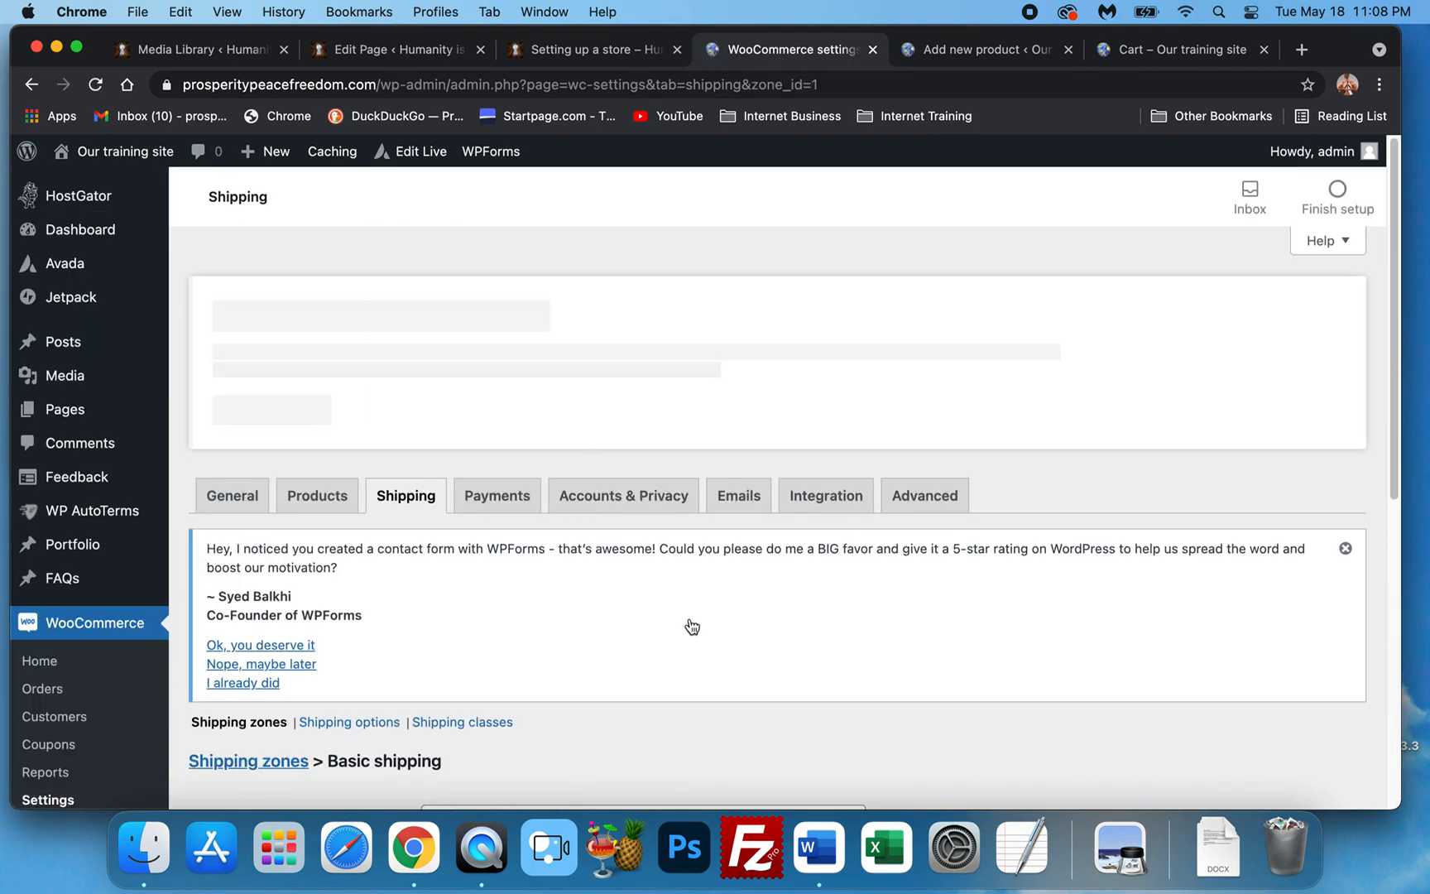
Remove Texas and Utah from the Basic zone's regions.
{"action": "scroll", "coordinate": [645, 580], "scroll_direction": "down", "scroll_amount": 5}
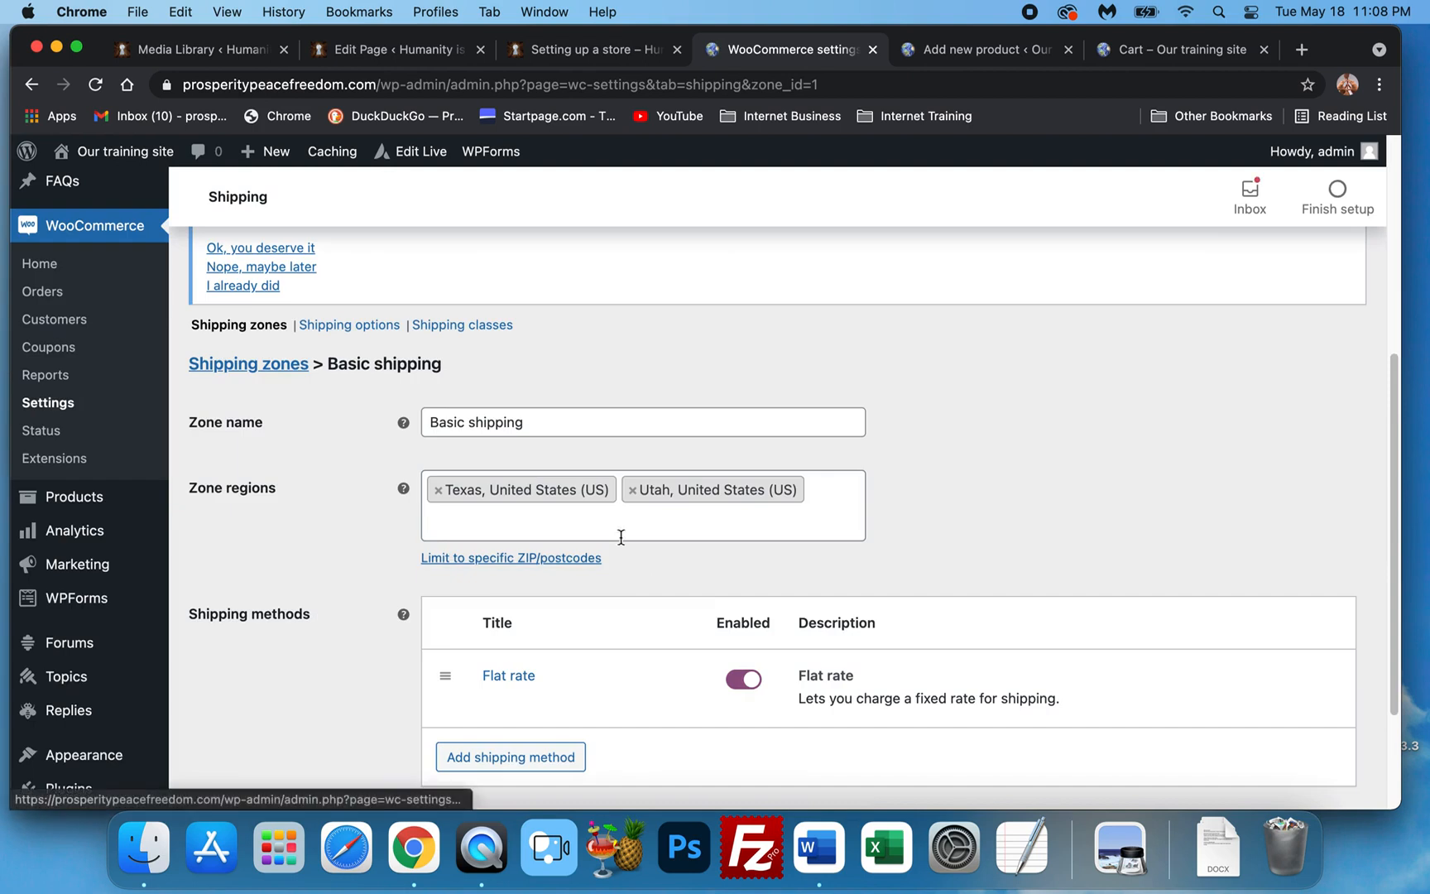
{"action": "left_click", "coordinate": [437, 484]}
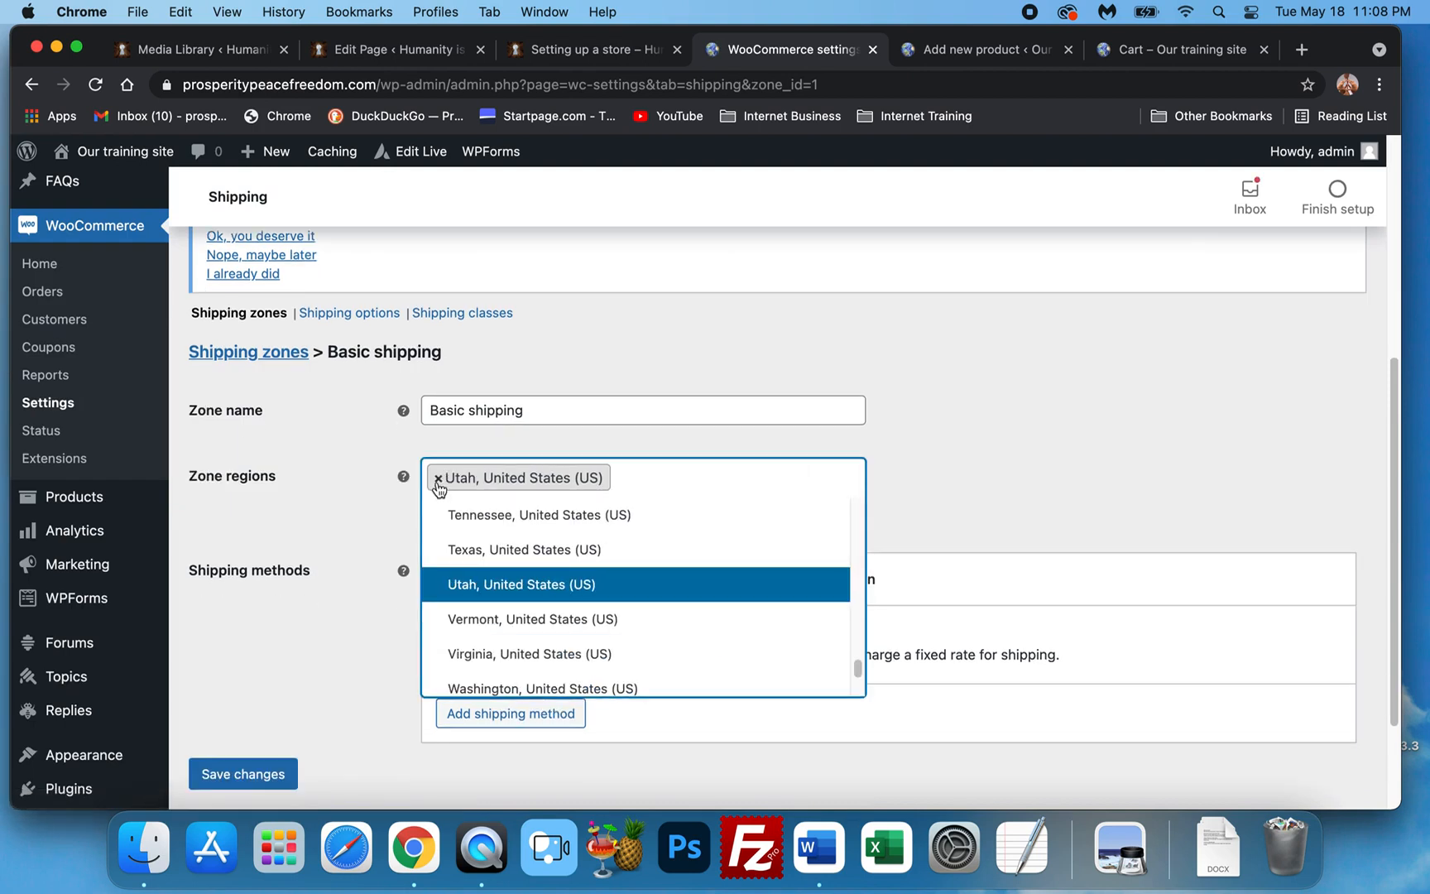
{"action": "left_click", "coordinate": [438, 487]}
{"action": "left_click", "coordinate": [1037, 413]}
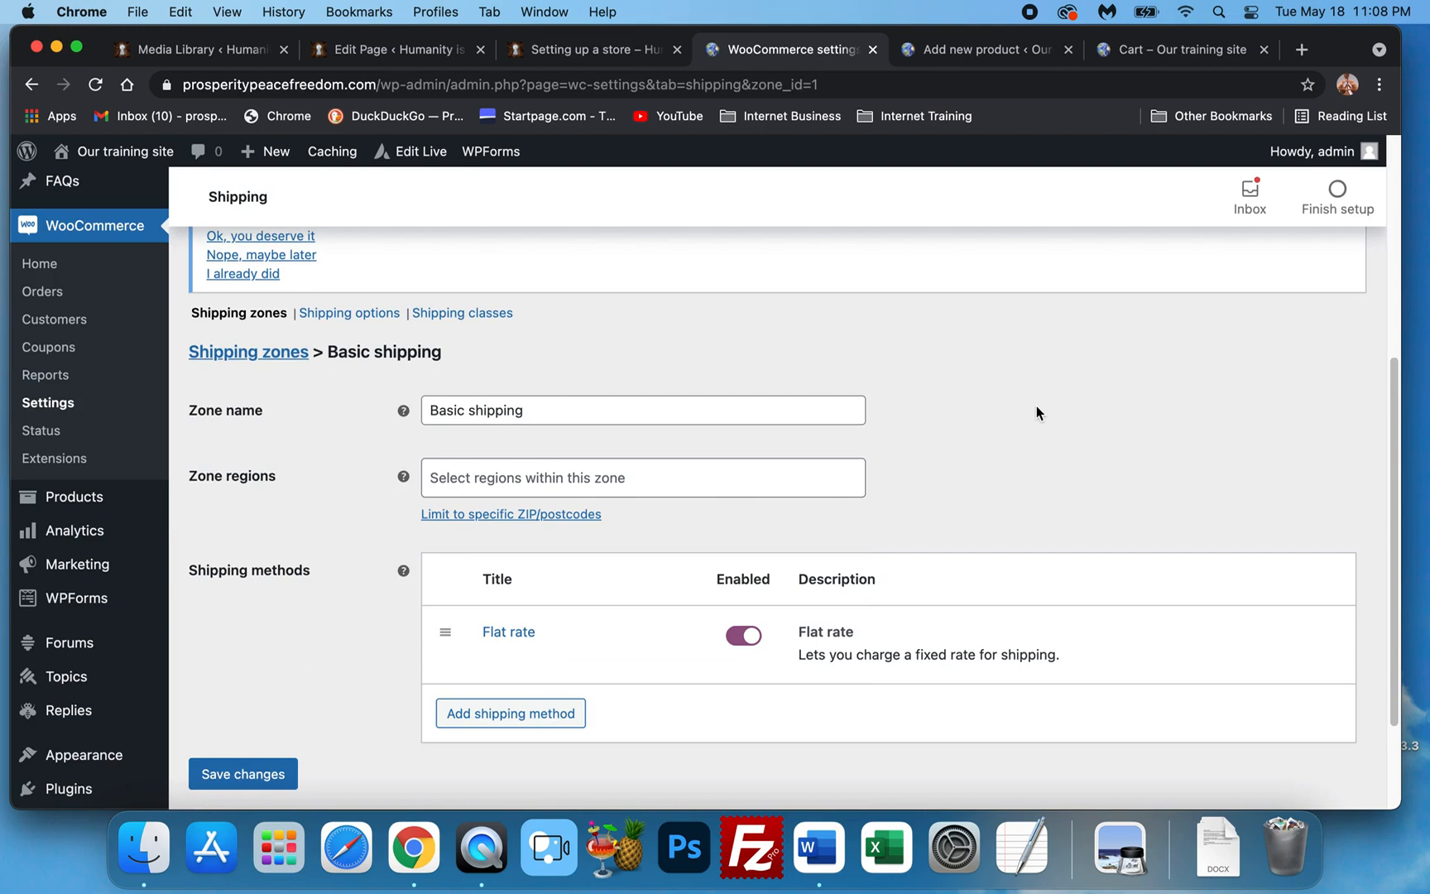
Add a Flat rate shipping method and dismiss the 'changes were not saved' warning.
{"action": "scroll", "coordinate": [495, 534], "scroll_direction": "down", "scroll_amount": 1}
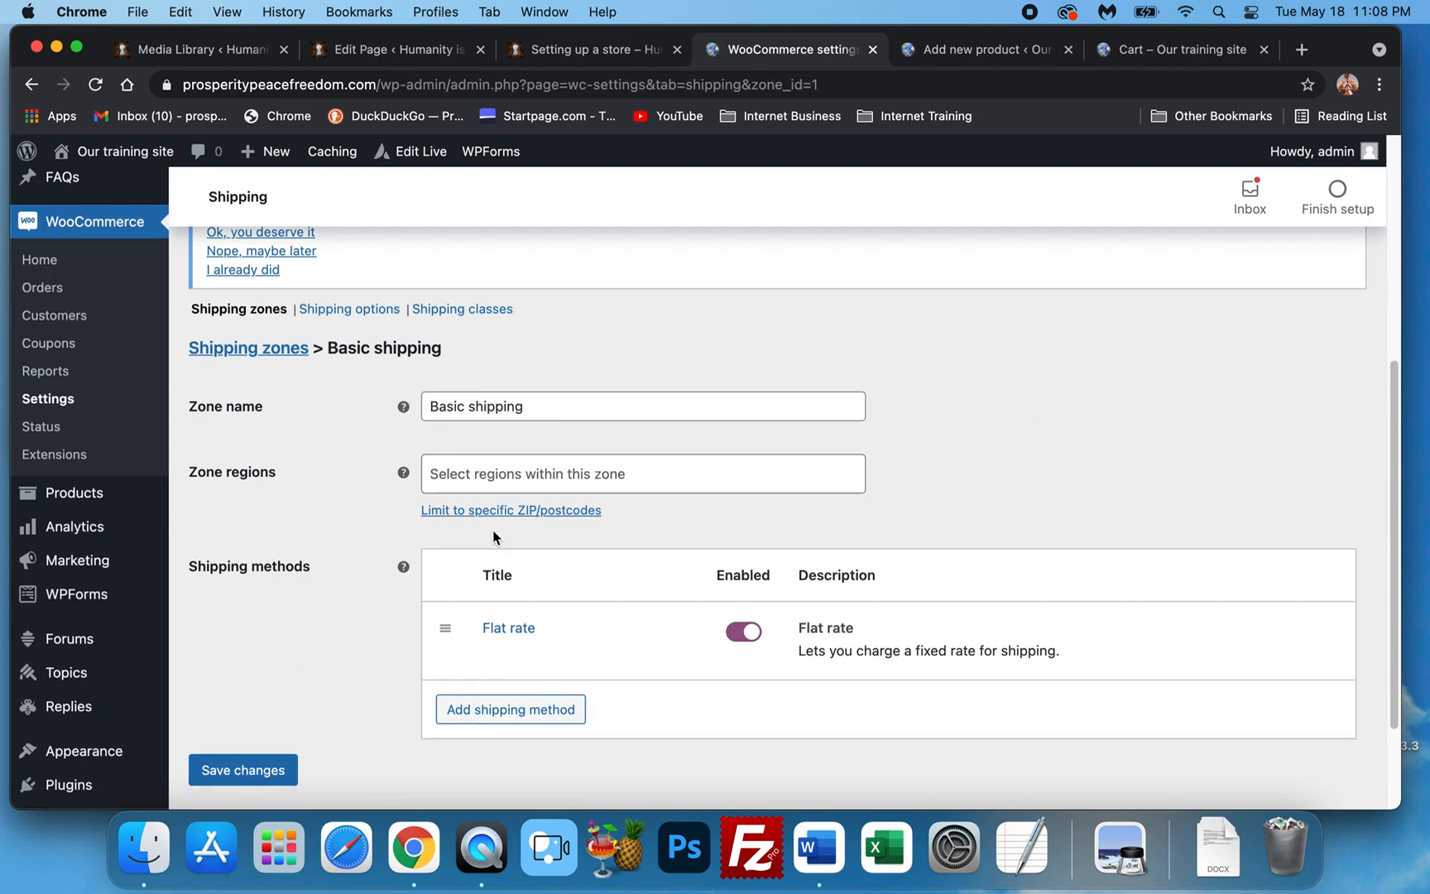
{"action": "scroll", "coordinate": [493, 531], "scroll_direction": "down", "scroll_amount": 3}
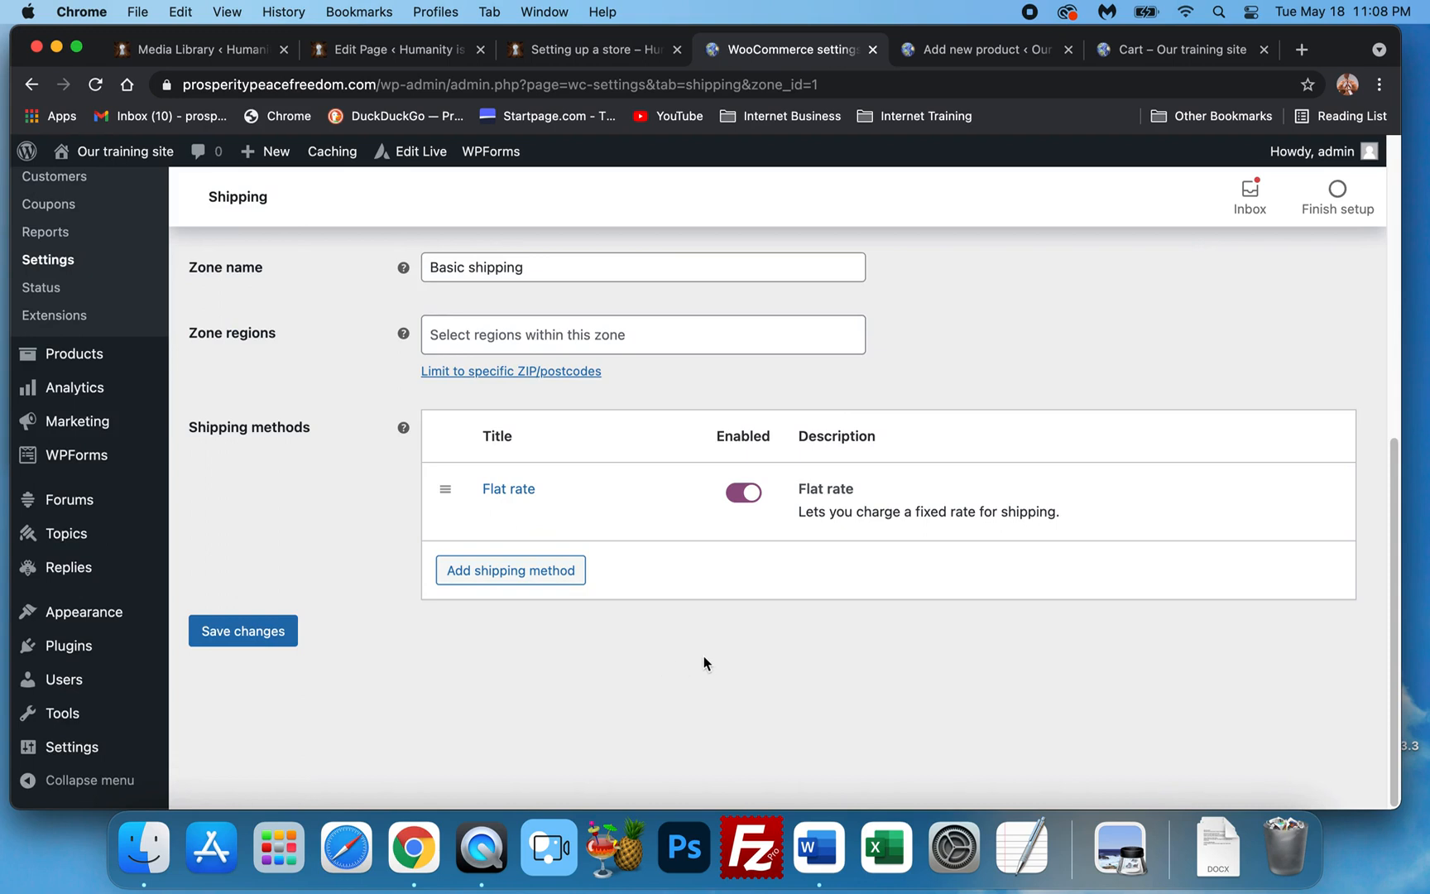
{"action": "left_click", "coordinate": [512, 572]}
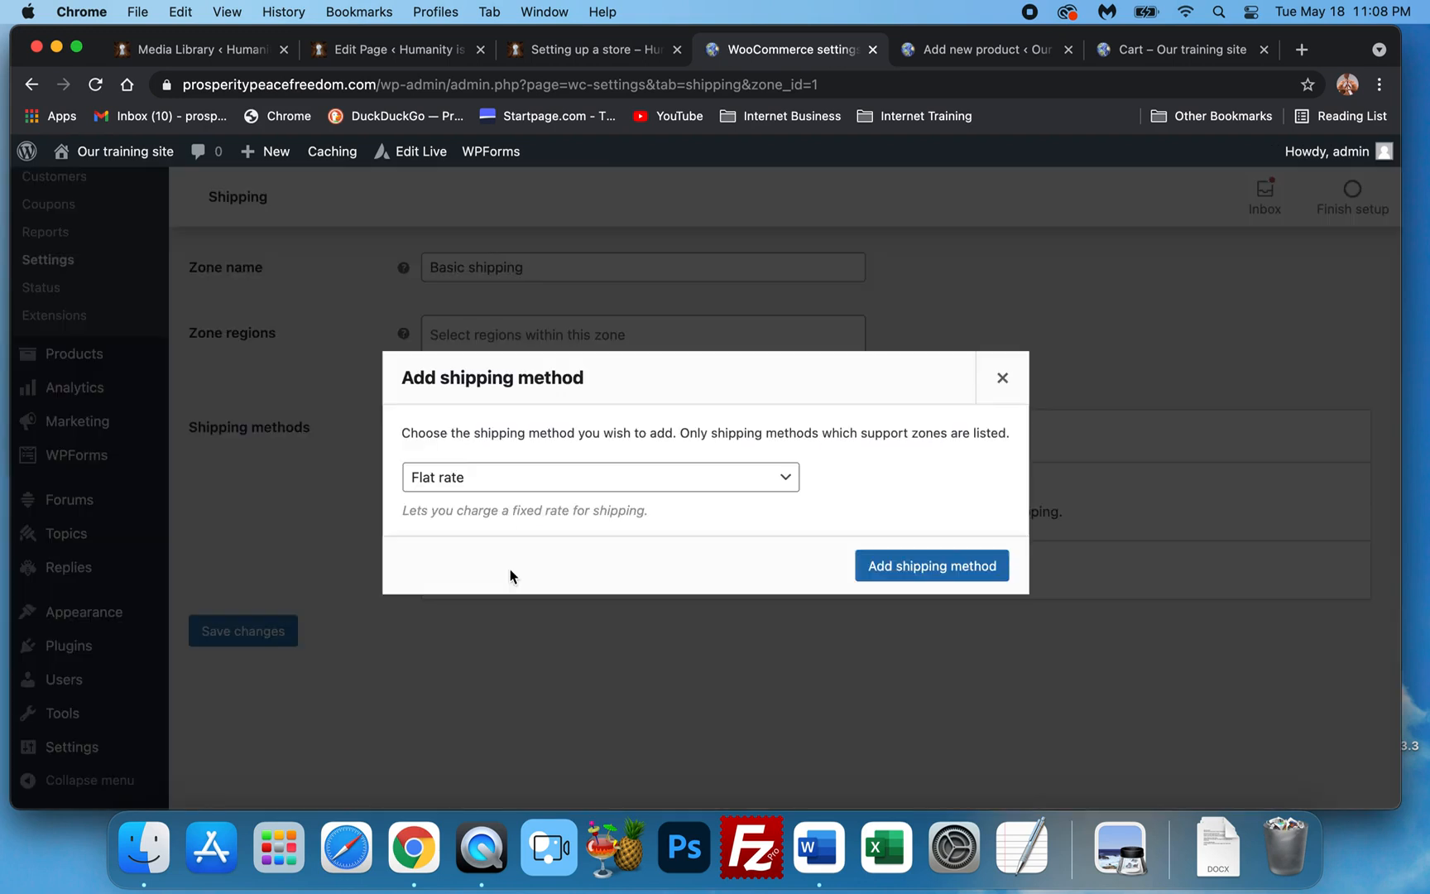
{"action": "left_click", "coordinate": [631, 485]}
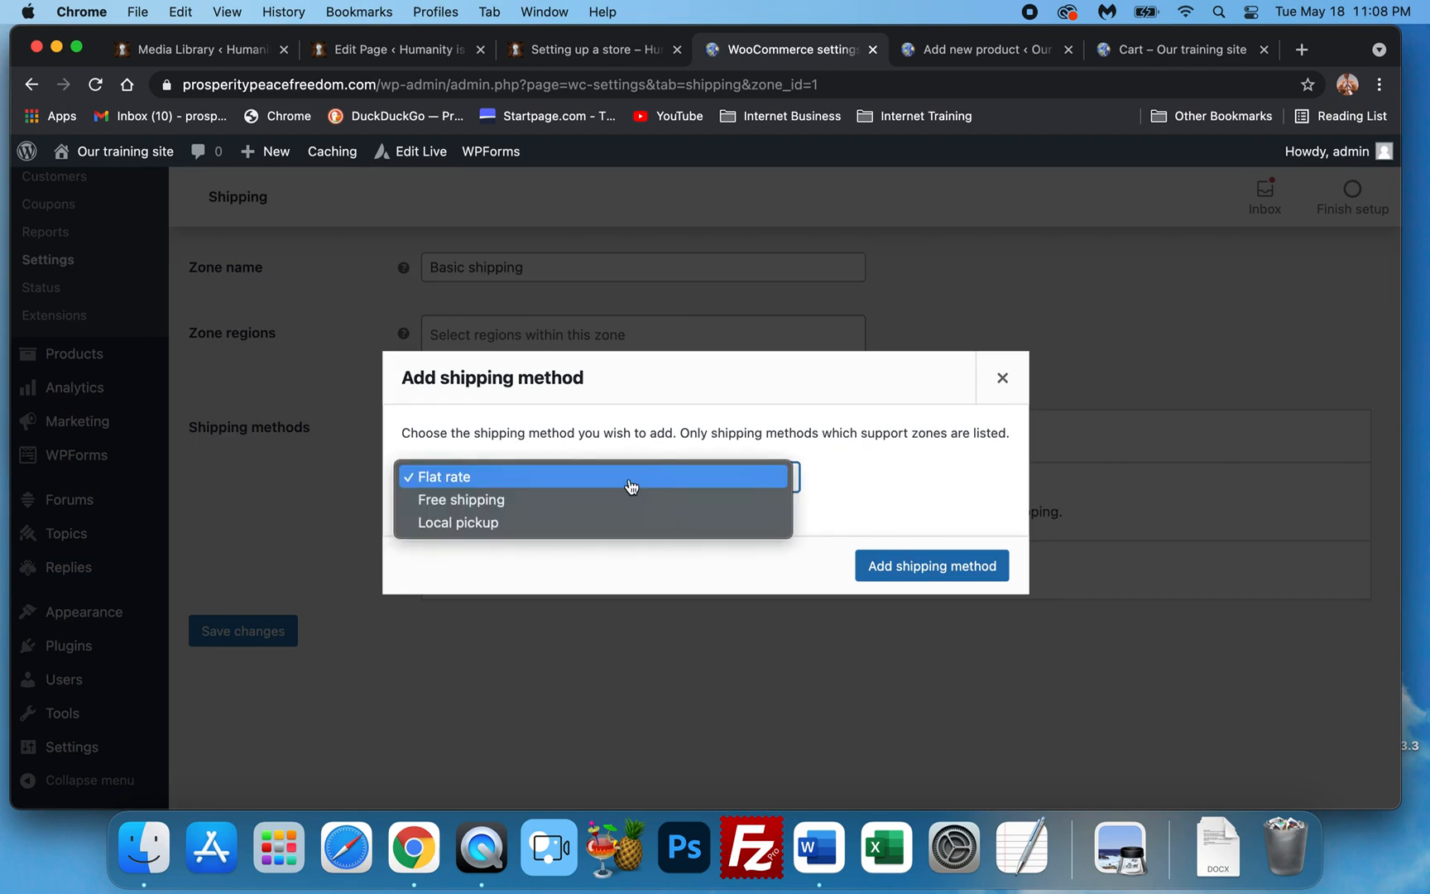
{"action": "left_click", "coordinate": [475, 480]}
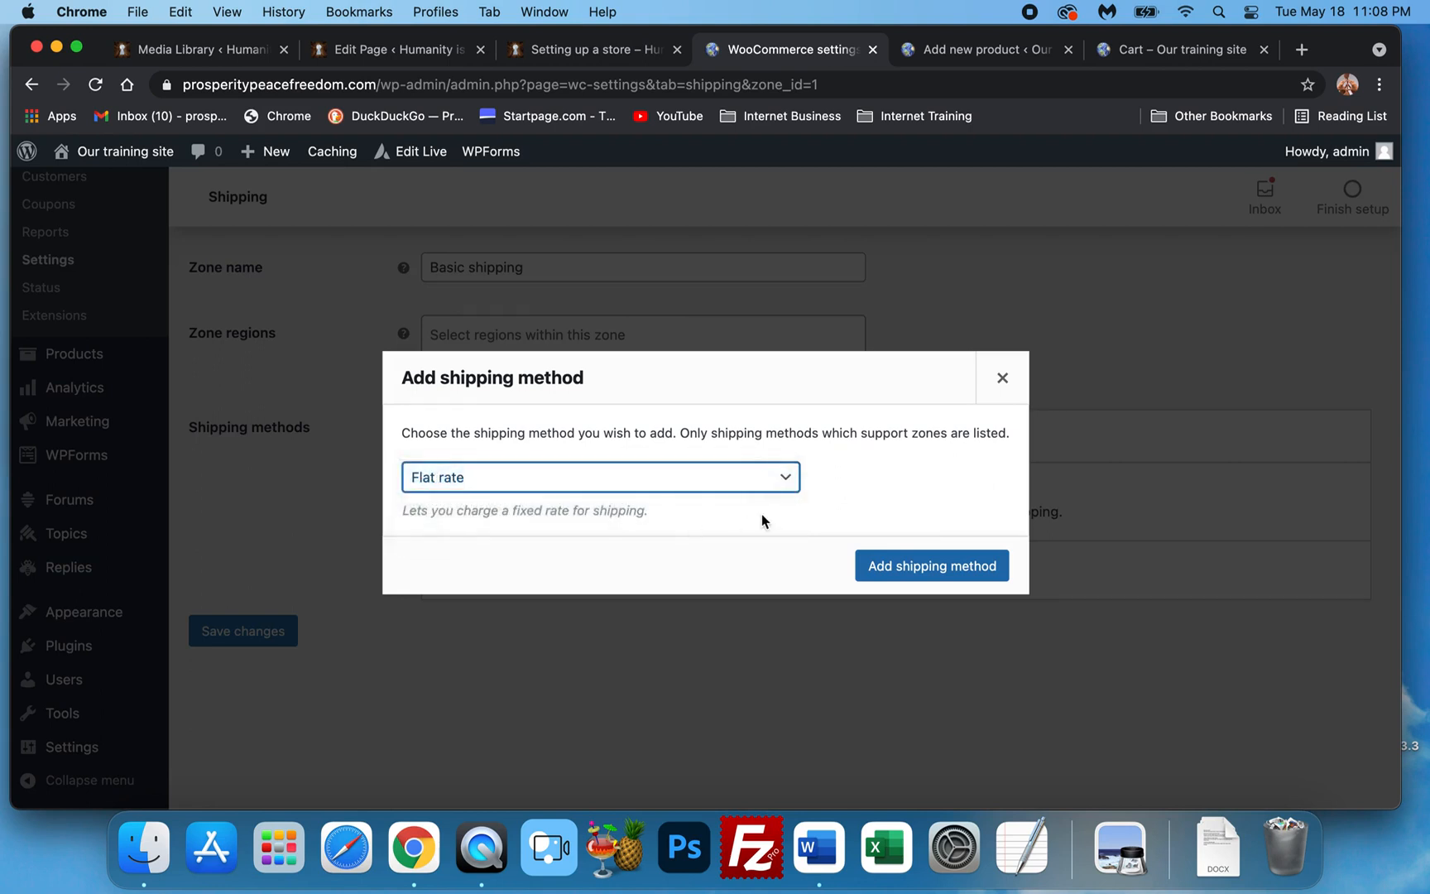
{"action": "left_click", "coordinate": [944, 569]}
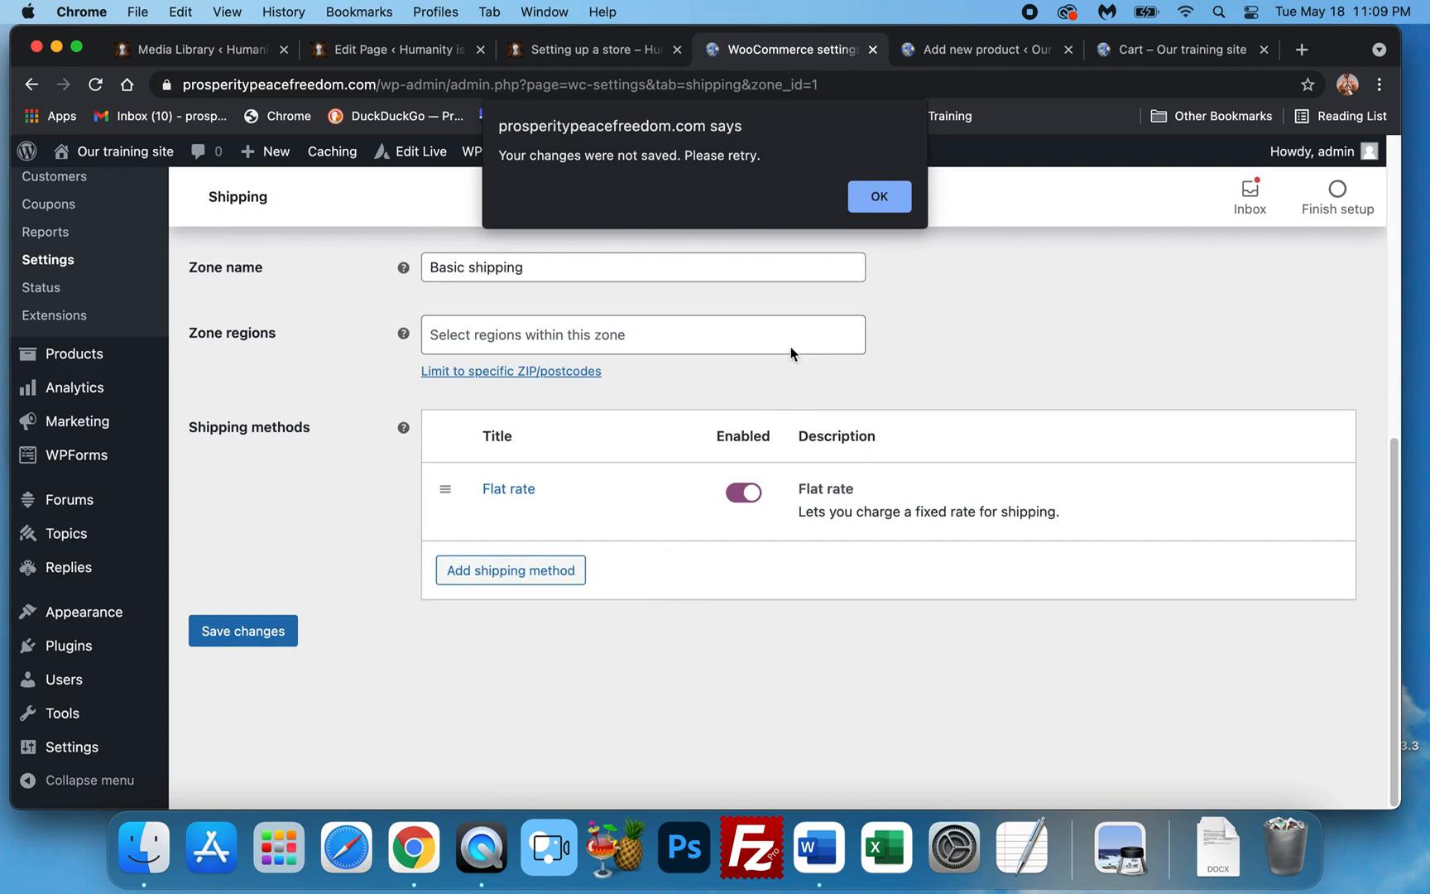
{"action": "left_click", "coordinate": [873, 199]}
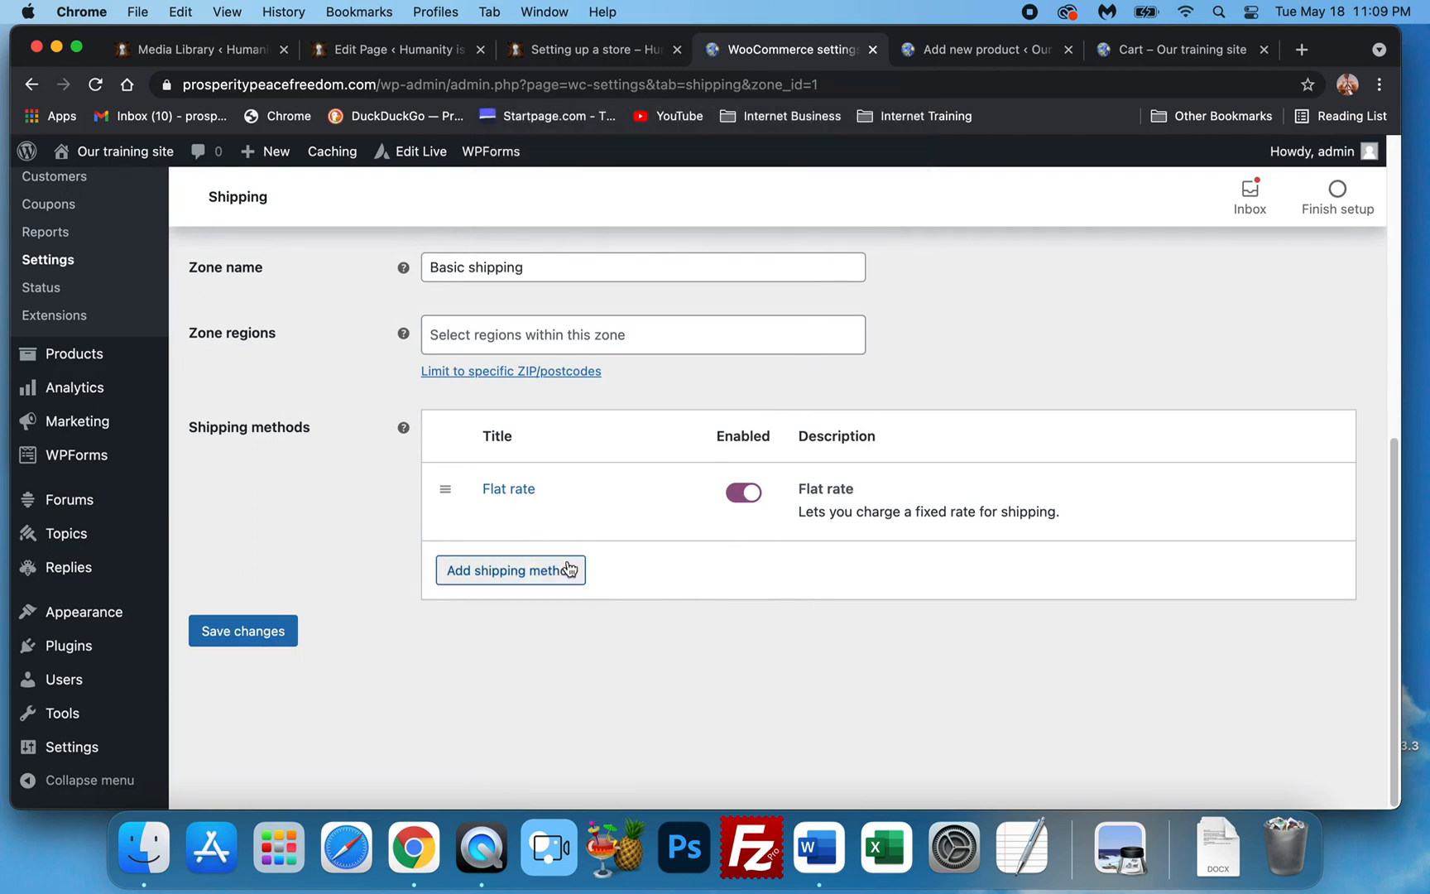
Retry adding Flat rate to the zone, dismissing the same not-saved warning.
{"action": "left_click", "coordinate": [526, 575]}
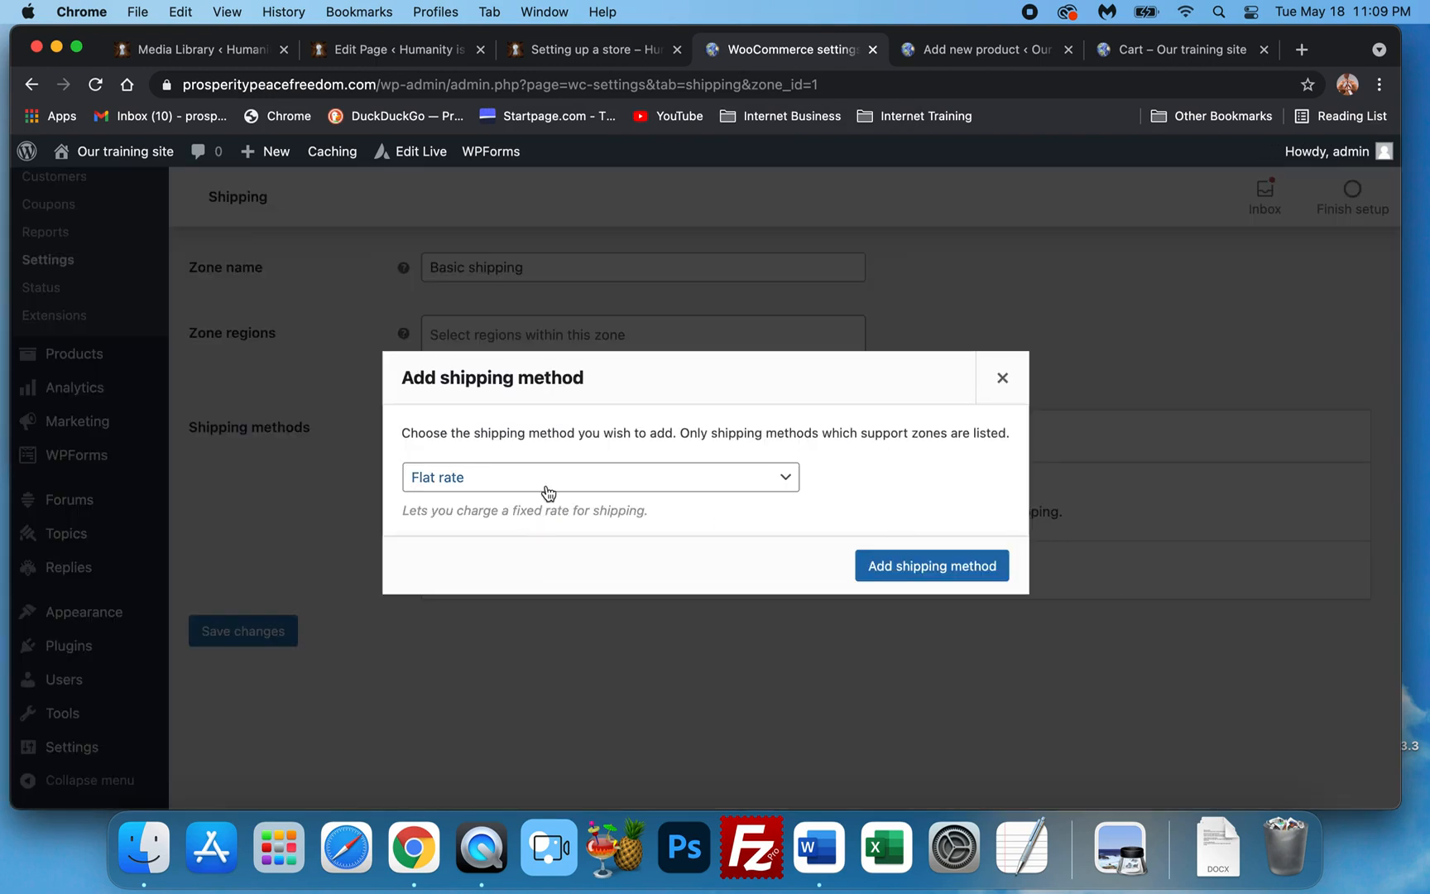
{"action": "left_click", "coordinate": [920, 566]}
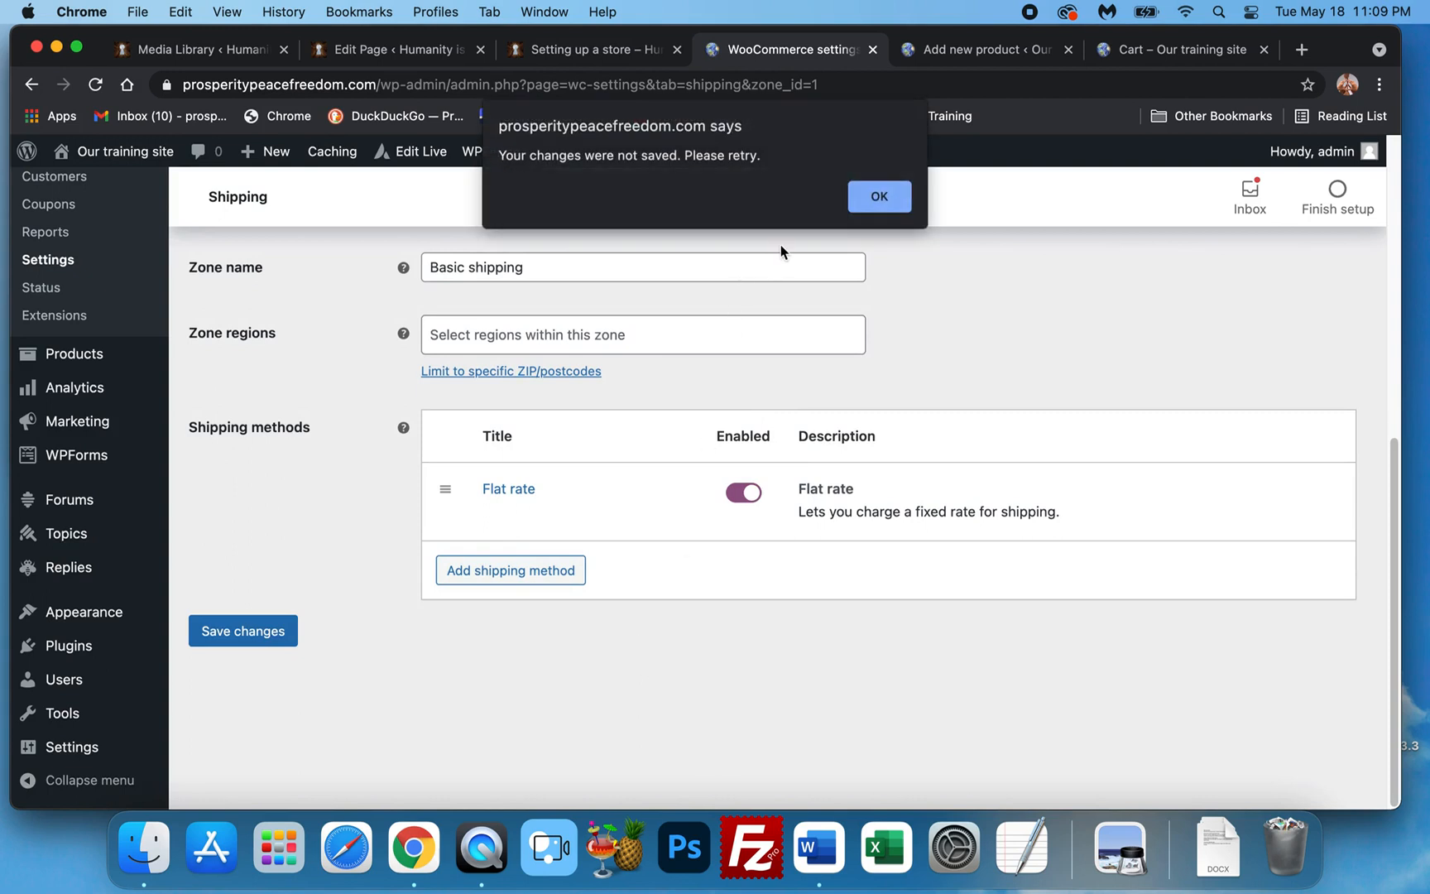
{"action": "left_click", "coordinate": [865, 204]}
{"action": "mouse_move", "coordinate": [554, 507]}
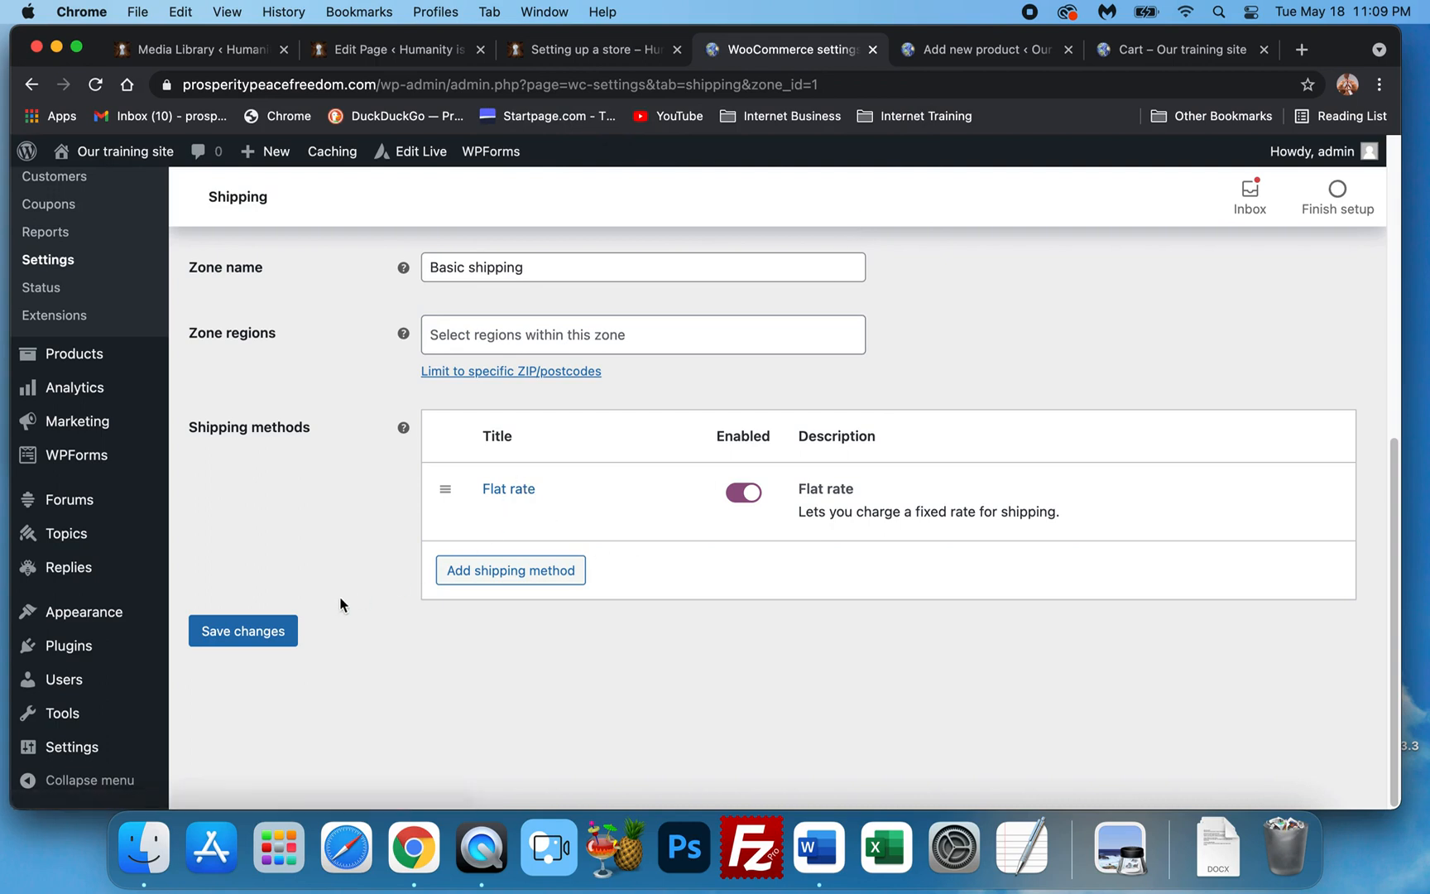
{"action": "scroll", "coordinate": [323, 611], "scroll_direction": "up", "scroll_amount": 7}
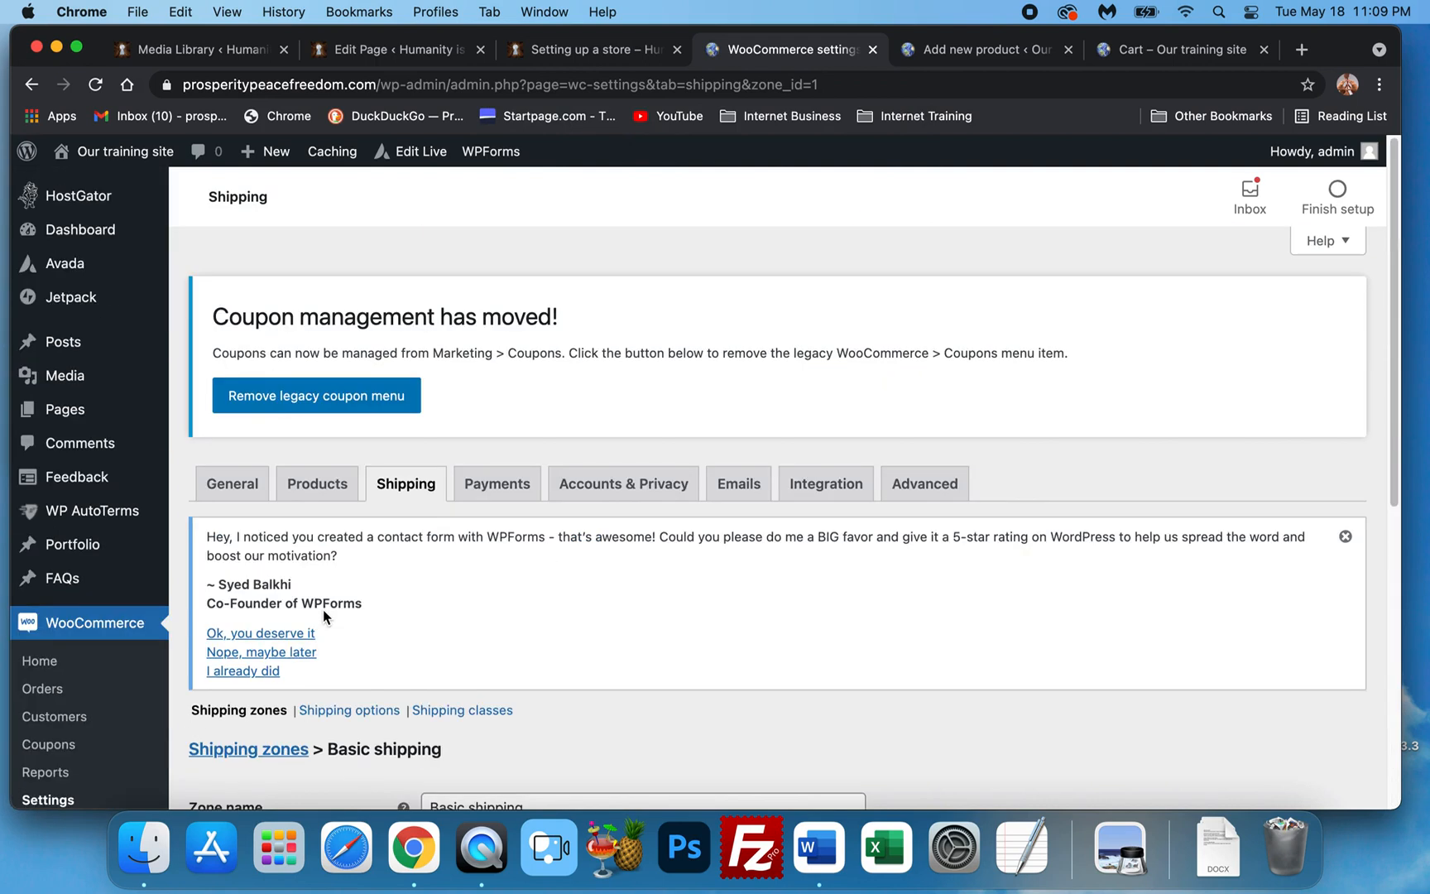
Leave the unsaved zone page for Products and return to the new product draft.
{"action": "scroll", "coordinate": [311, 612], "scroll_direction": "down", "scroll_amount": 1}
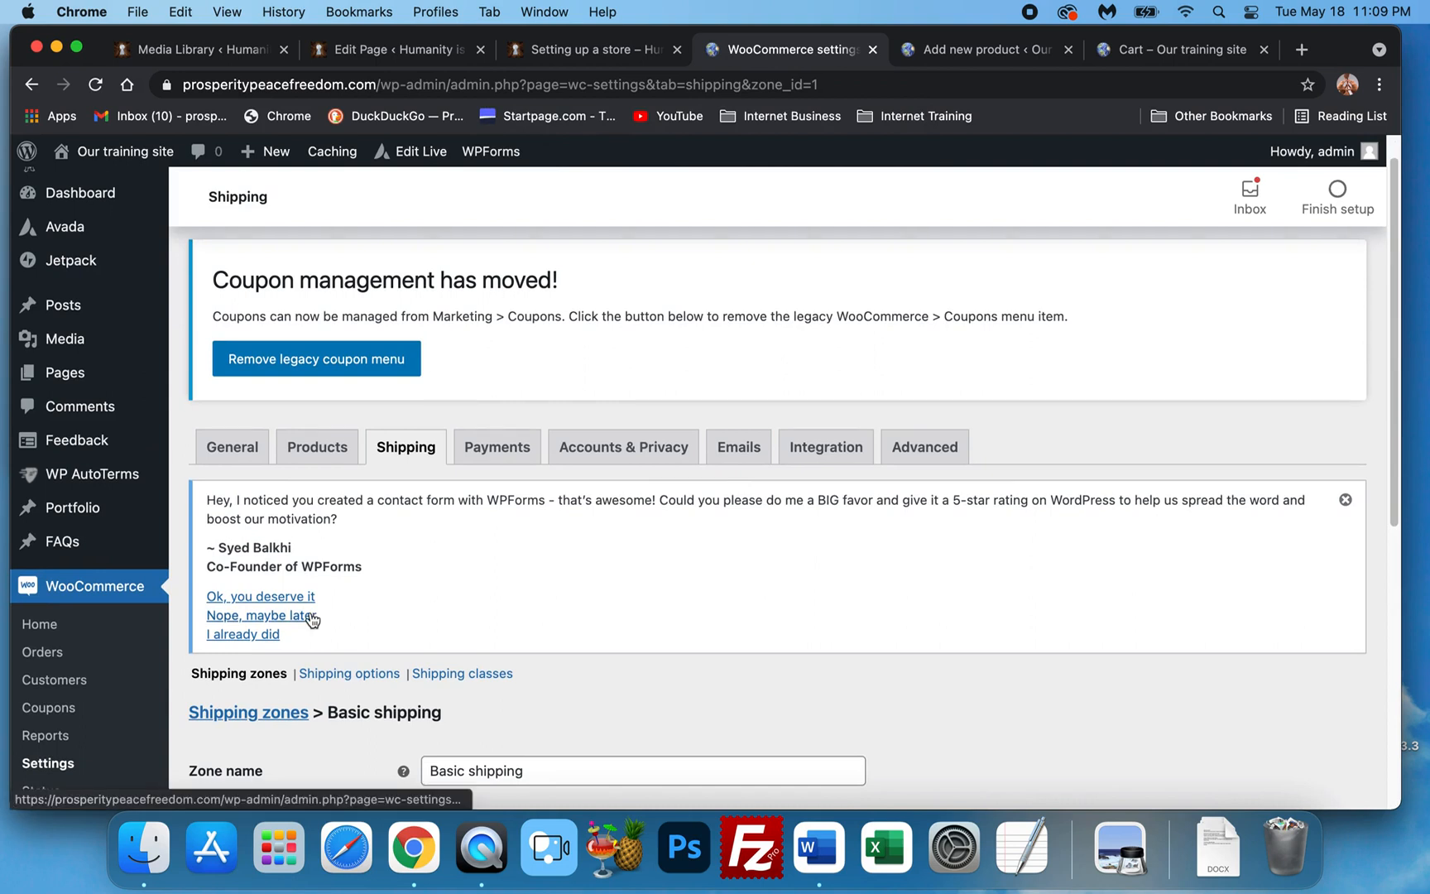
{"action": "scroll", "coordinate": [303, 608], "scroll_direction": "down", "scroll_amount": 3}
{"action": "scroll", "coordinate": [292, 605], "scroll_direction": "down", "scroll_amount": 3}
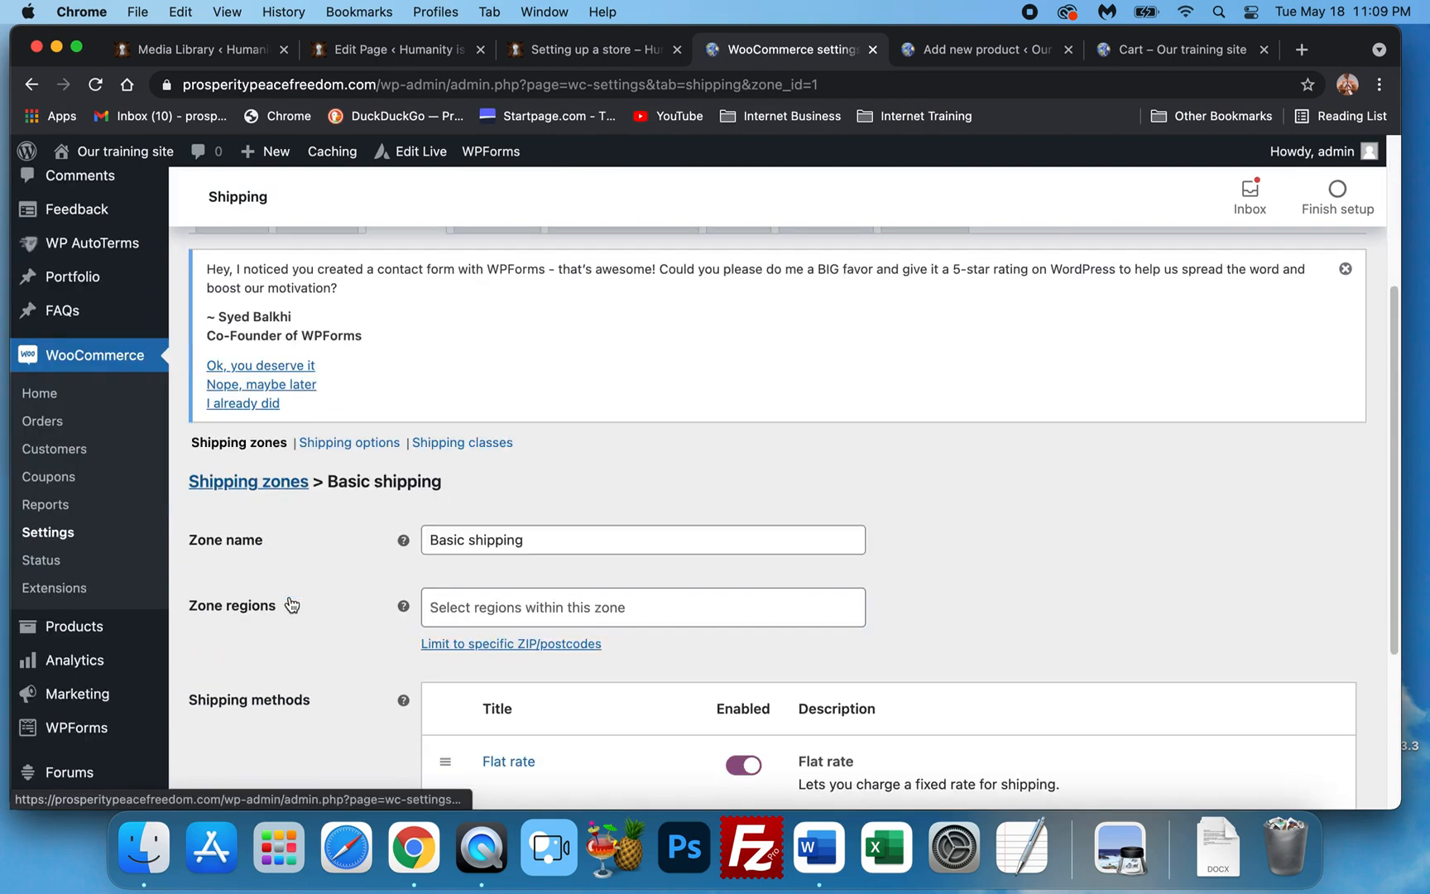
{"action": "left_click", "coordinate": [75, 627]}
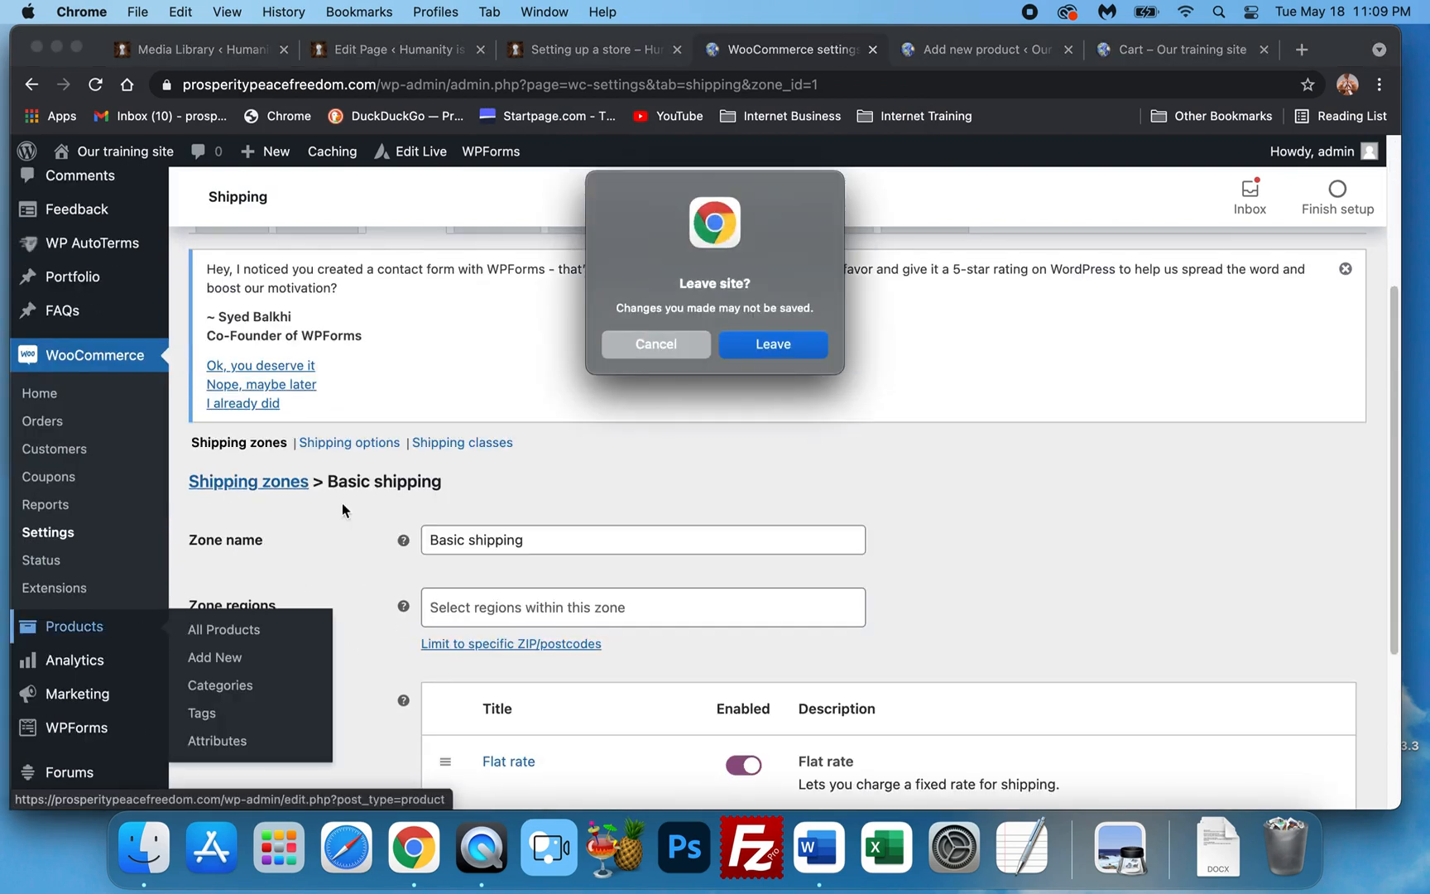
{"action": "left_click", "coordinate": [803, 354]}
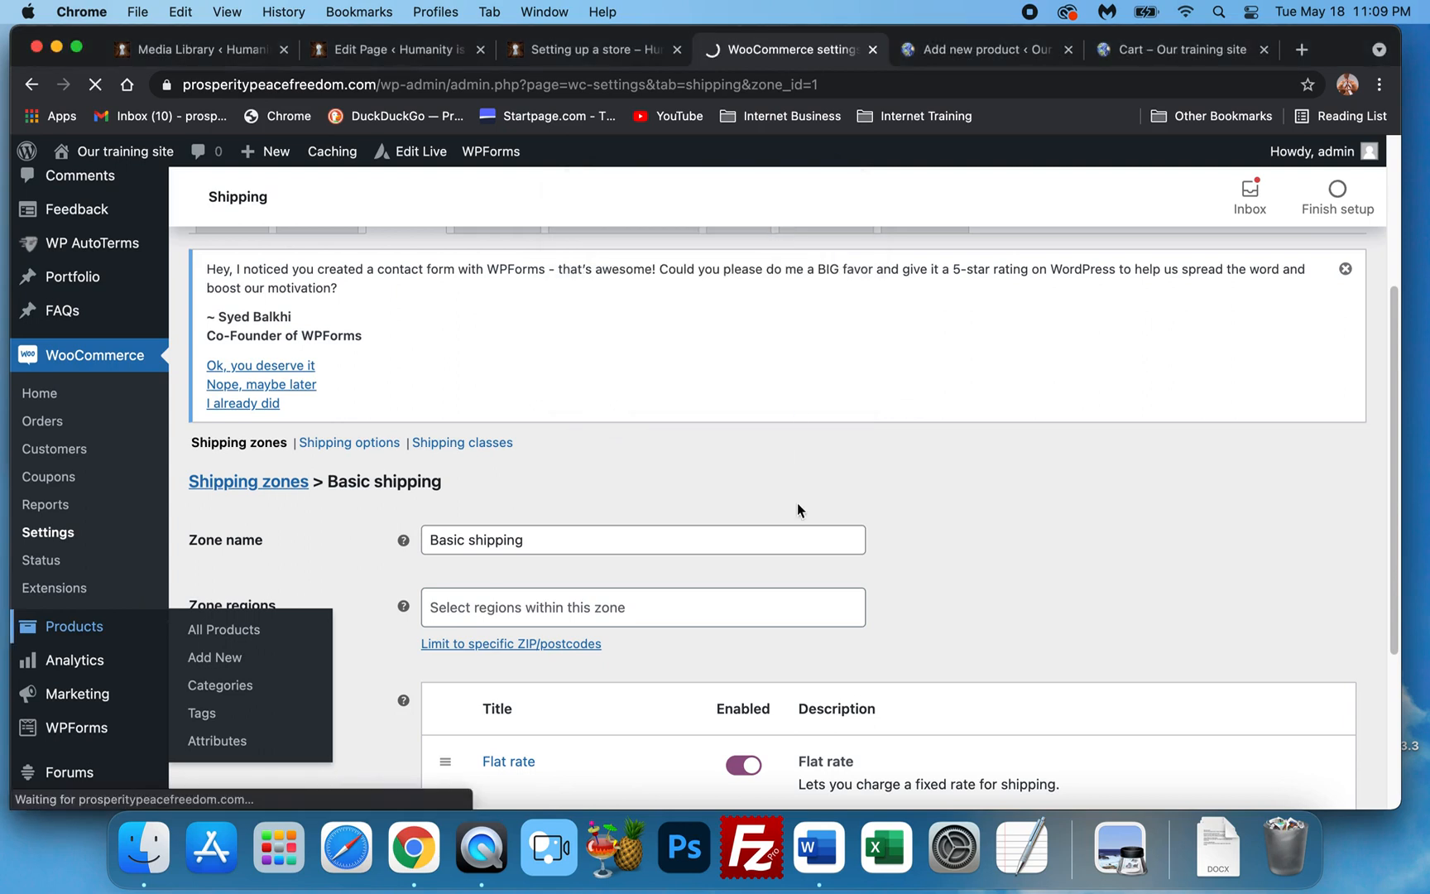
{"action": "left_click", "coordinate": [962, 51]}
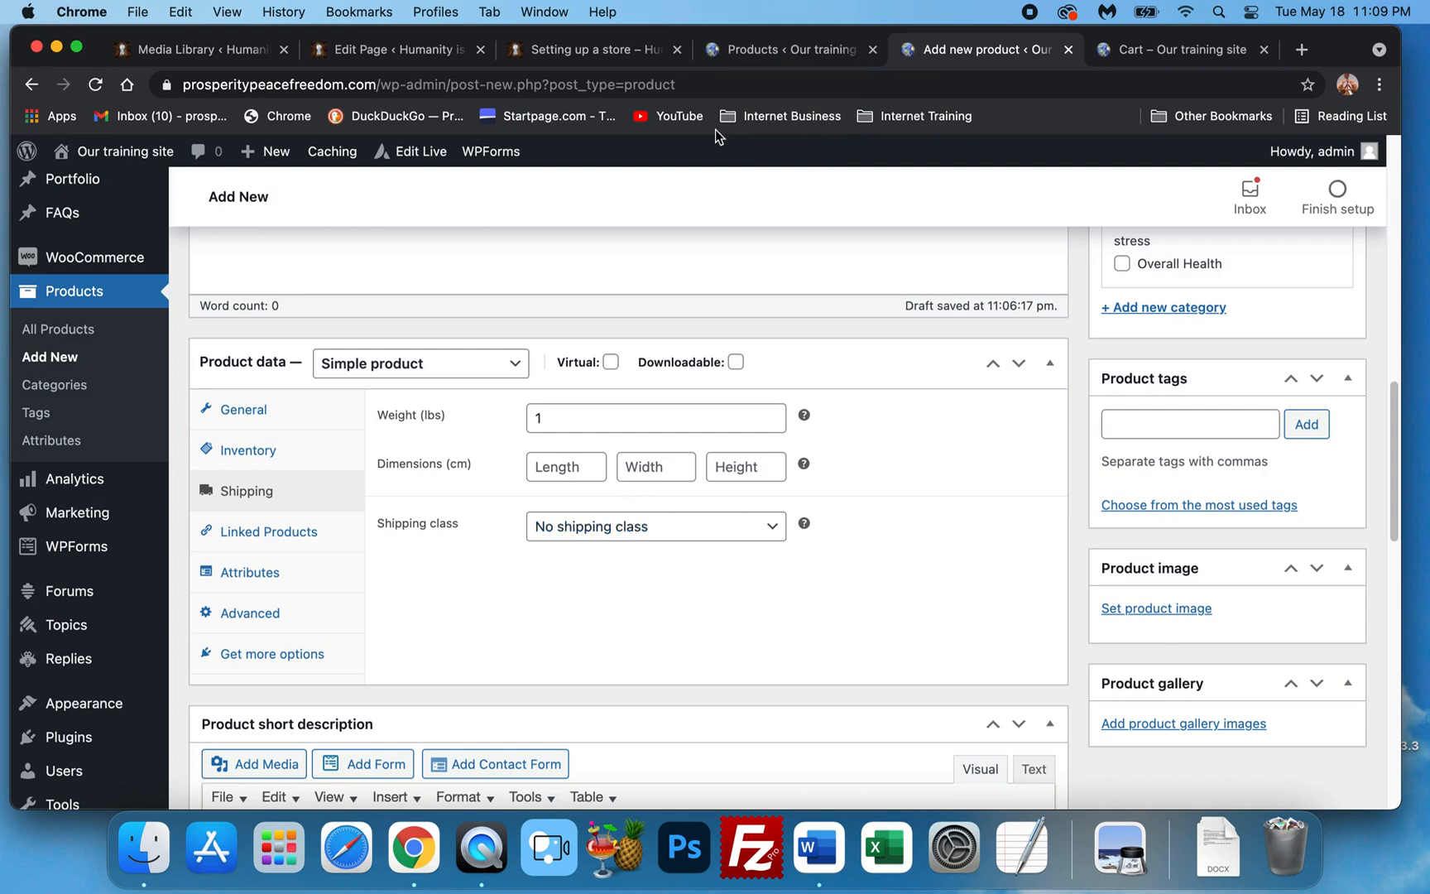
Open Acai Immune Defense from the product list.
{"action": "left_click", "coordinate": [750, 51]}
{"action": "scroll", "coordinate": [302, 523], "scroll_direction": "down", "scroll_amount": 5}
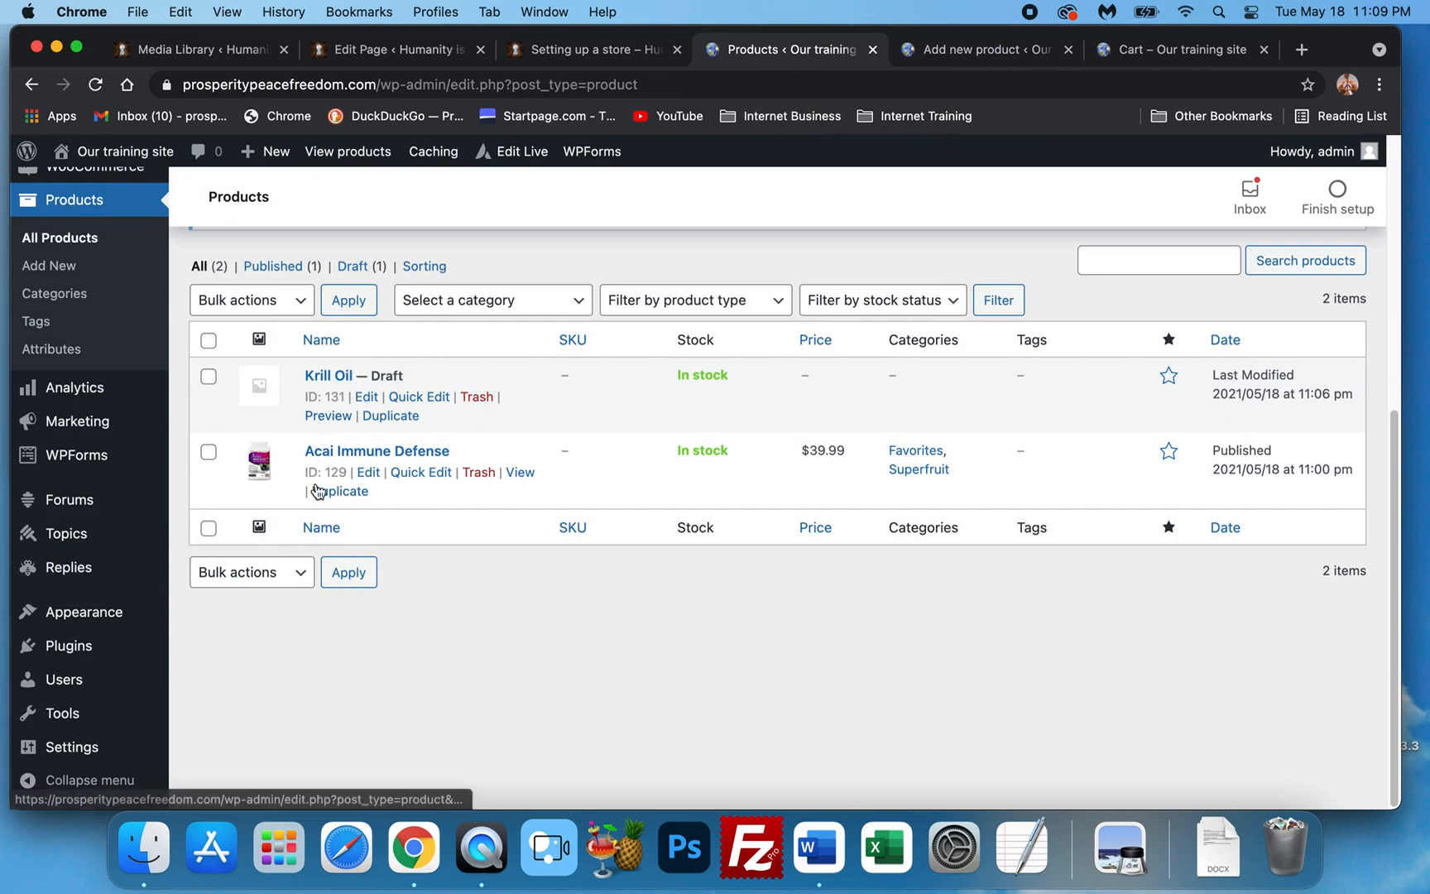
{"action": "left_click", "coordinate": [346, 452]}
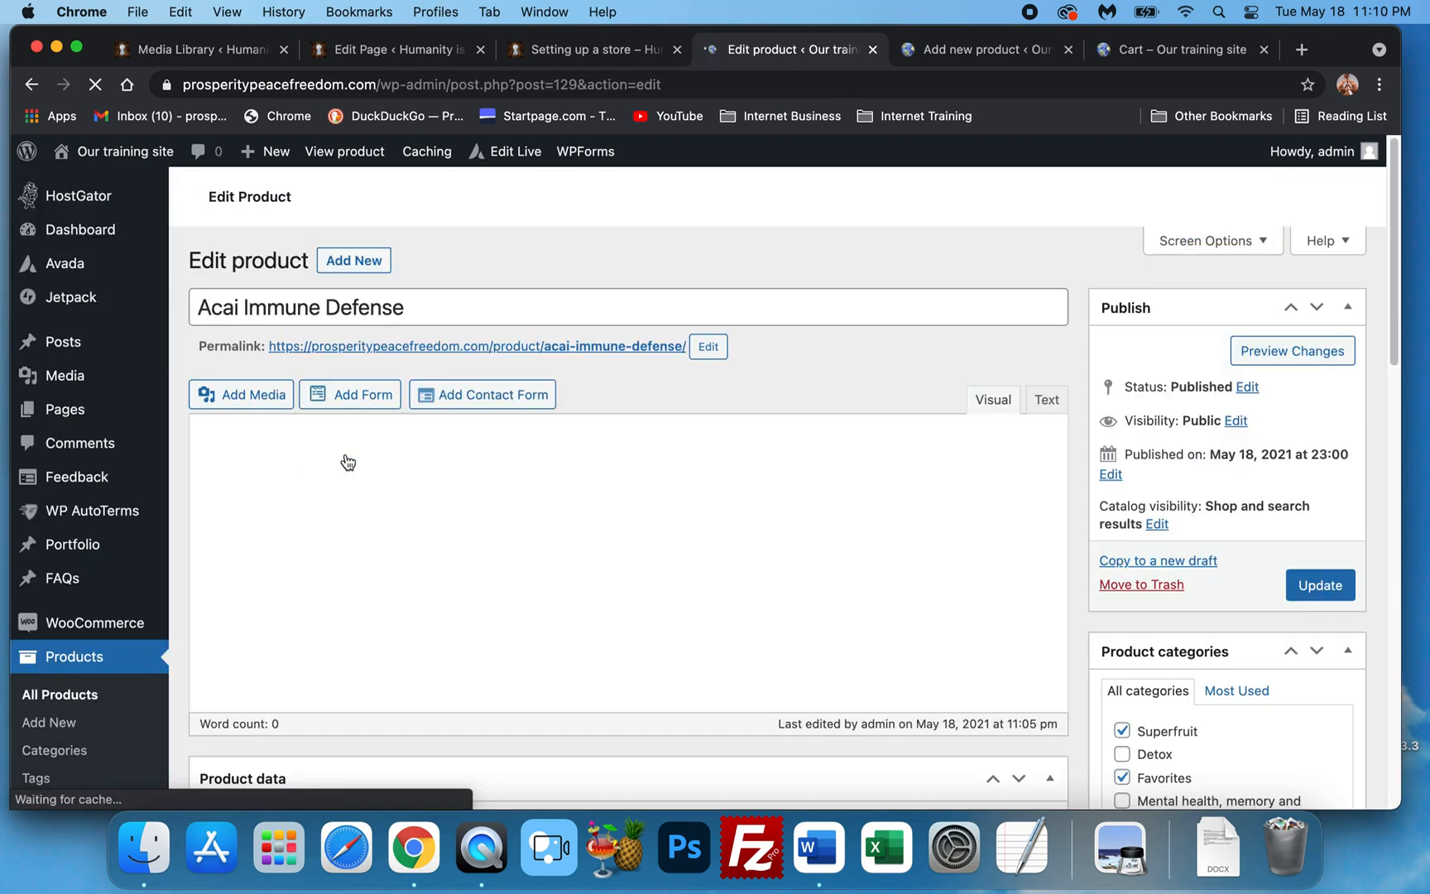
{"action": "scroll", "coordinate": [359, 466], "scroll_direction": "down", "scroll_amount": 4}
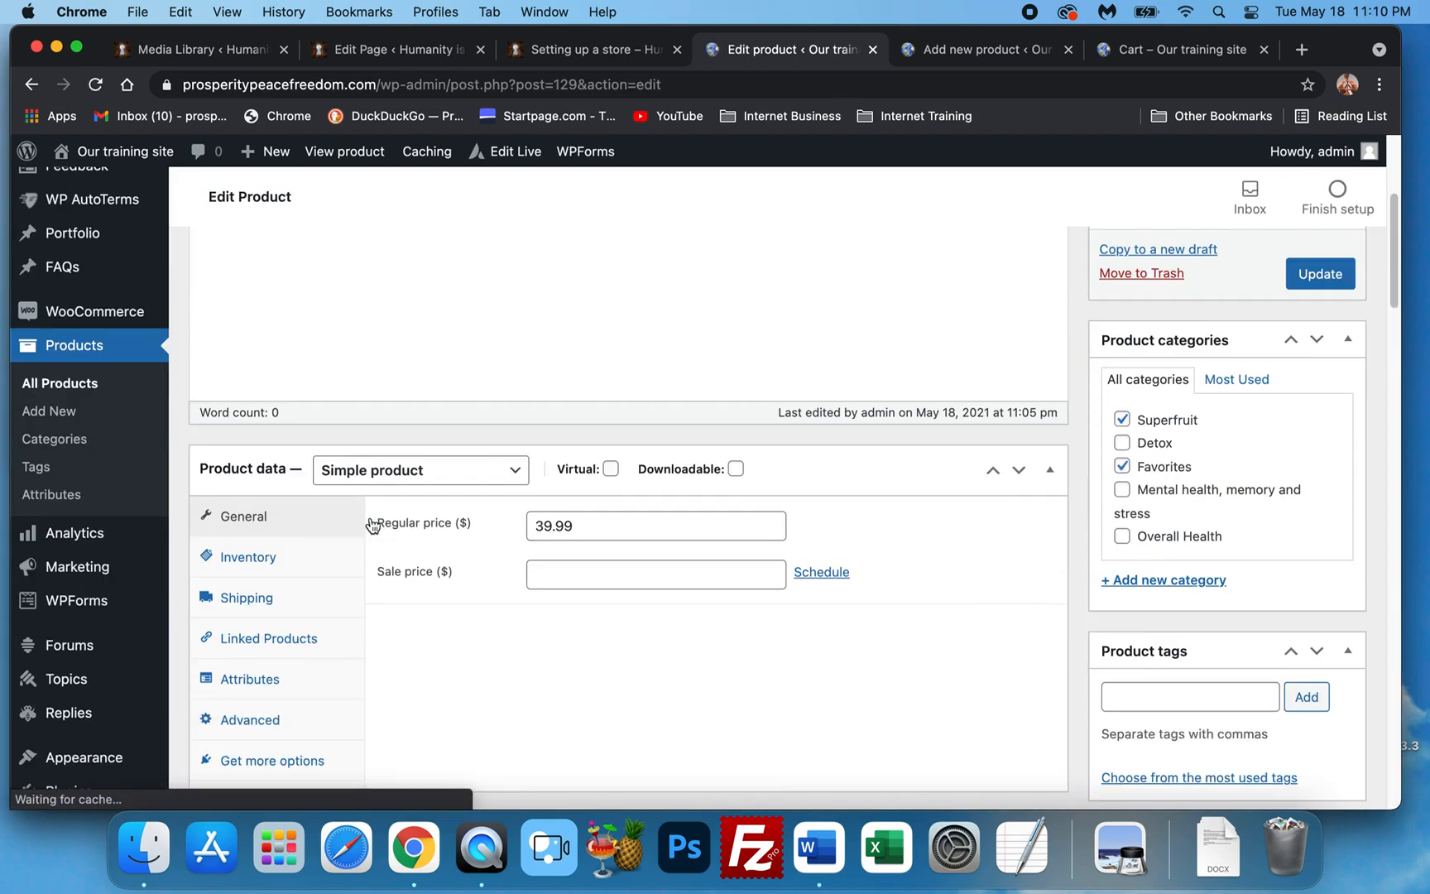
{"action": "scroll", "coordinate": [371, 527], "scroll_direction": "down", "scroll_amount": 10}
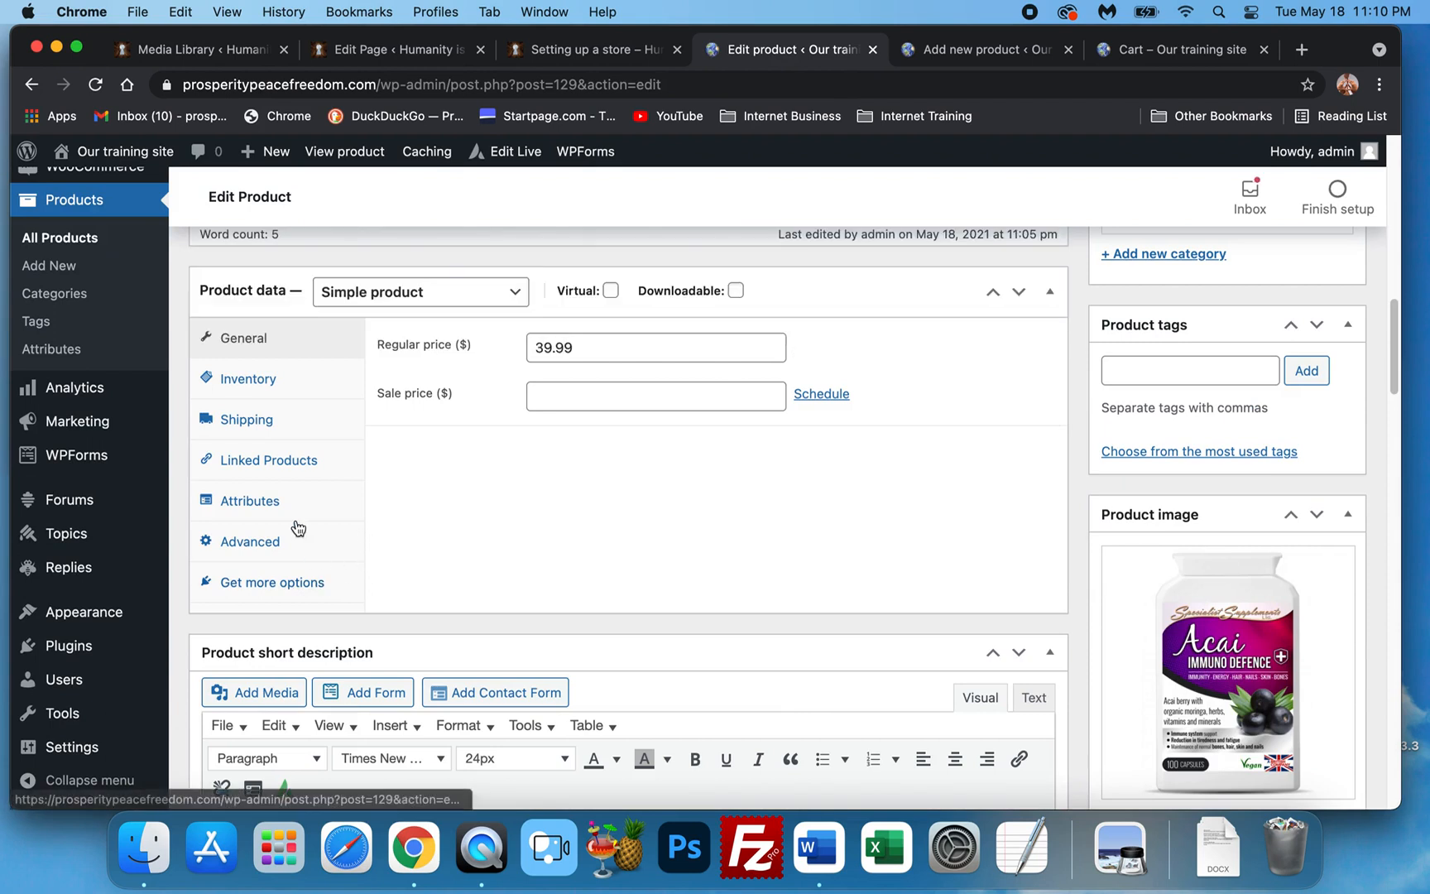
Check Acai's shipping details, keeping weight 1 and no shipping class.
{"action": "left_click", "coordinate": [261, 419]}
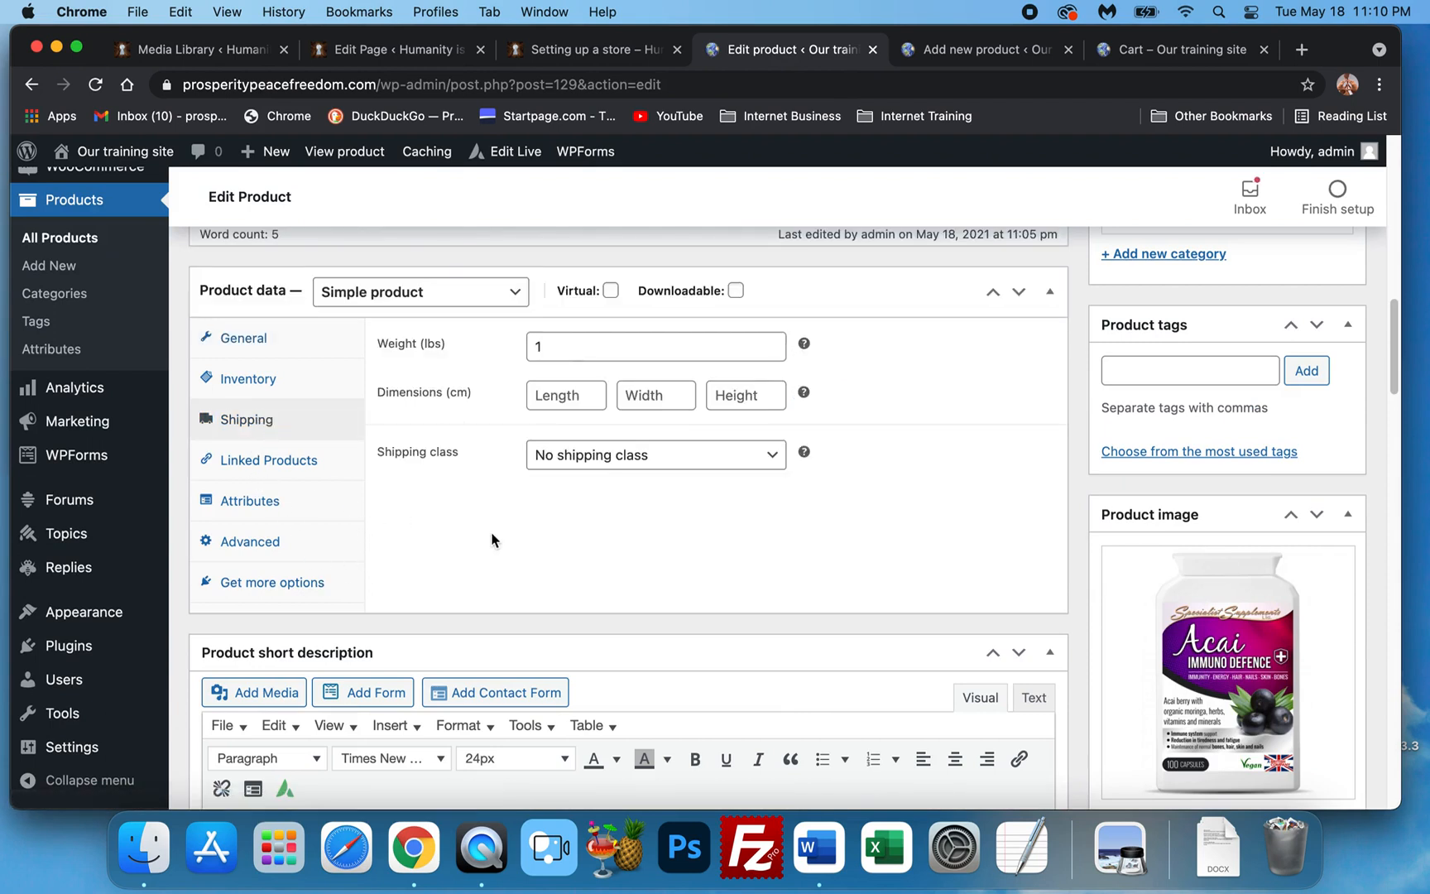
{"action": "left_click", "coordinate": [579, 457]}
{"action": "left_click", "coordinate": [560, 571]}
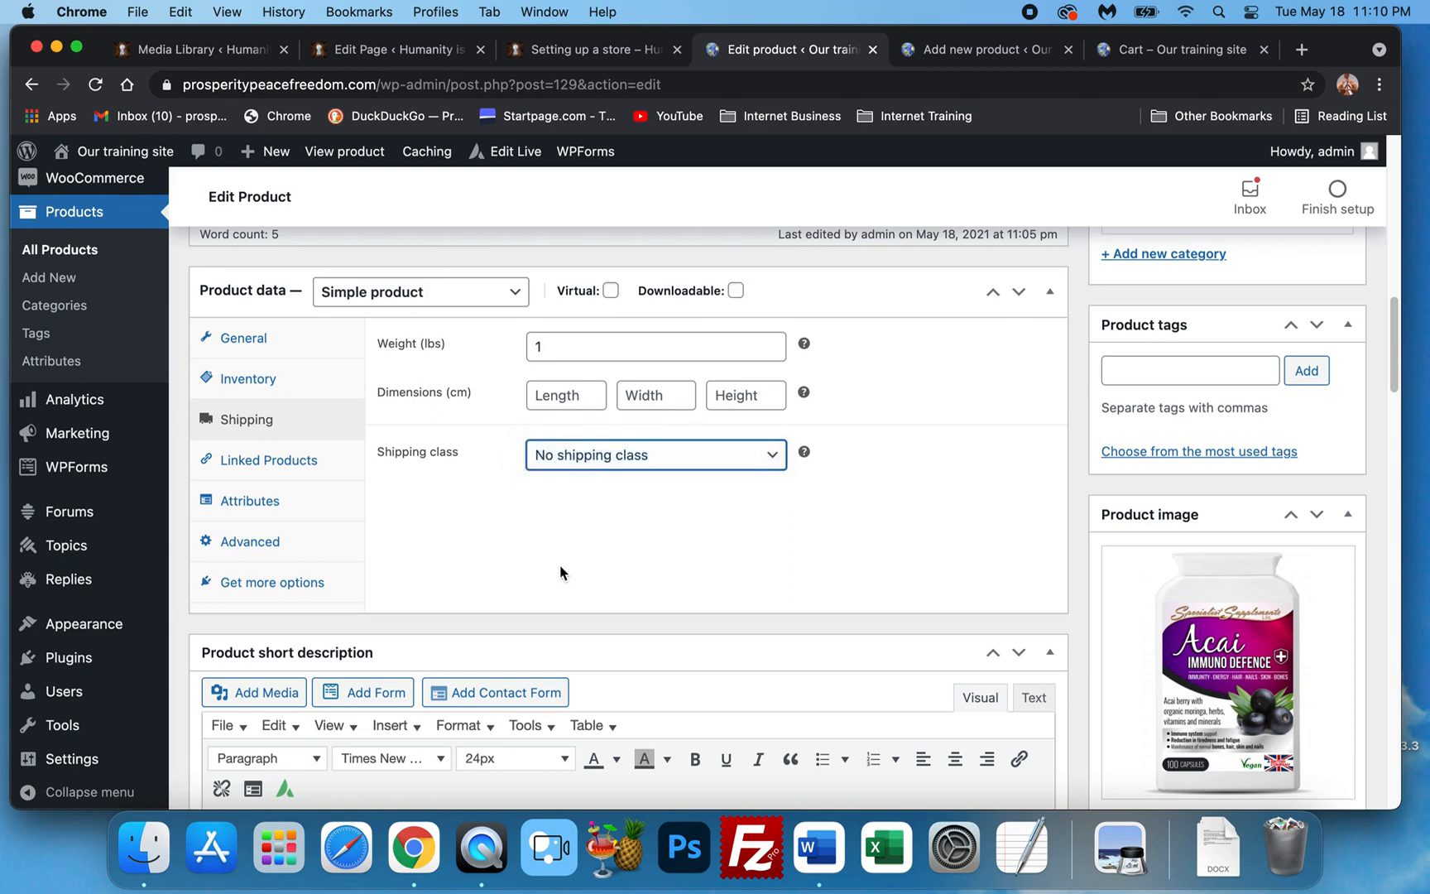
{"action": "scroll", "coordinate": [560, 603], "scroll_direction": "down", "scroll_amount": 4}
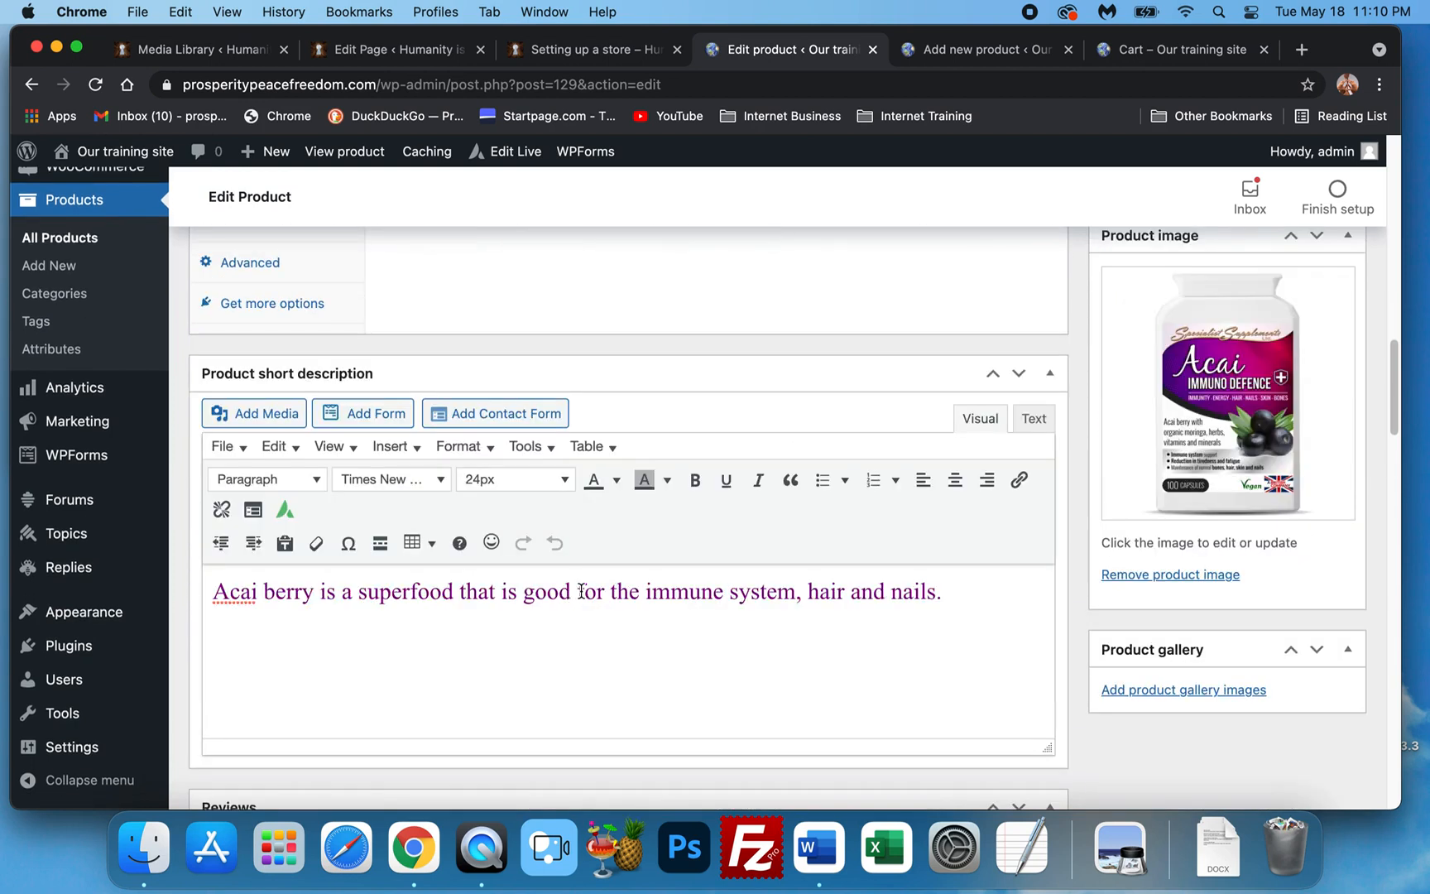
{"action": "scroll", "coordinate": [581, 551], "scroll_direction": "down", "scroll_amount": 5}
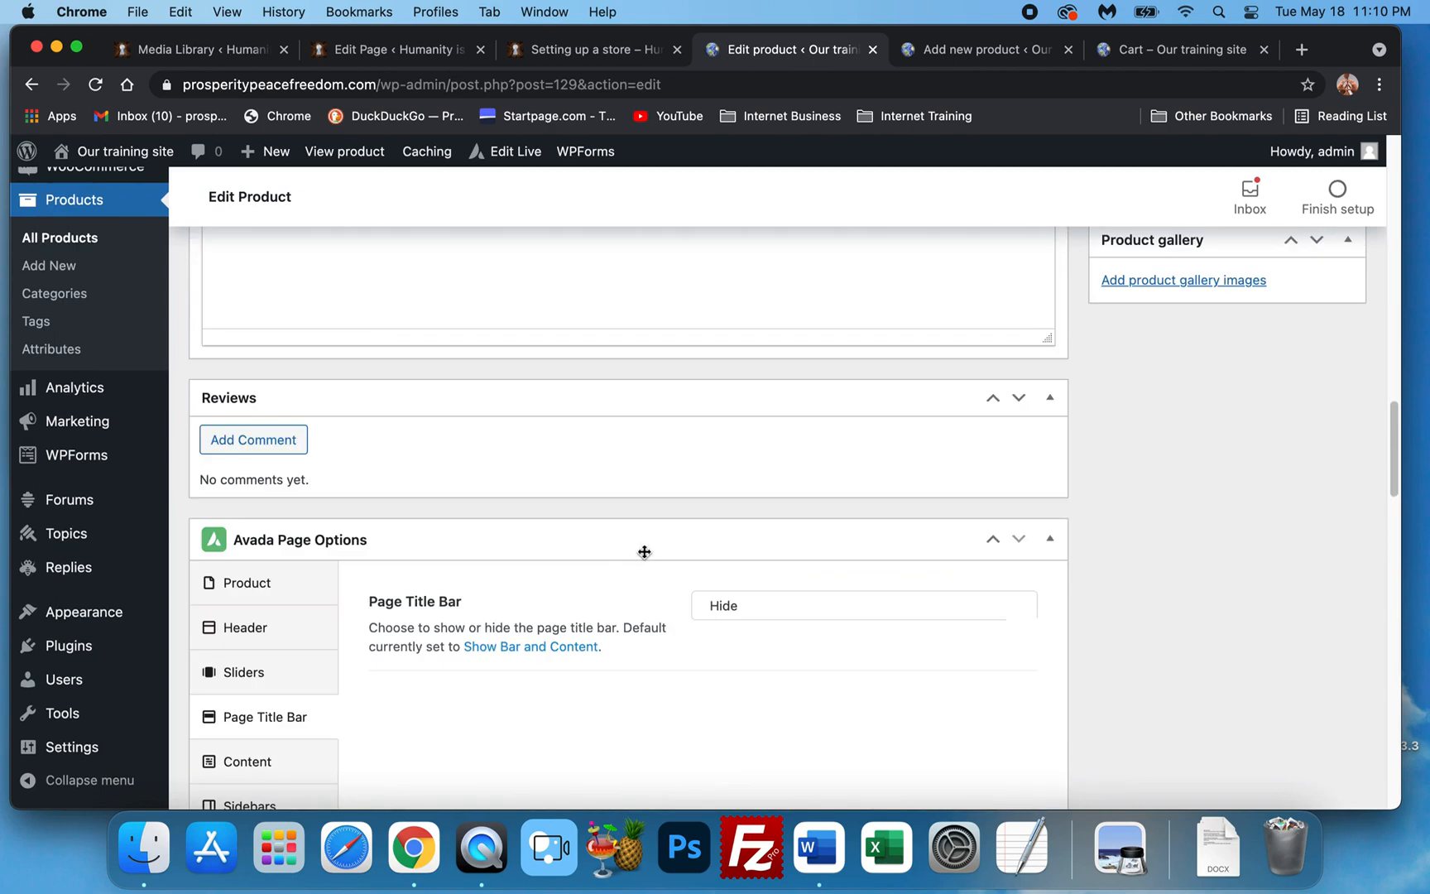
{"action": "scroll", "coordinate": [644, 552], "scroll_direction": "up", "scroll_amount": 5}
{"action": "scroll", "coordinate": [645, 553], "scroll_direction": "up", "scroll_amount": 4}
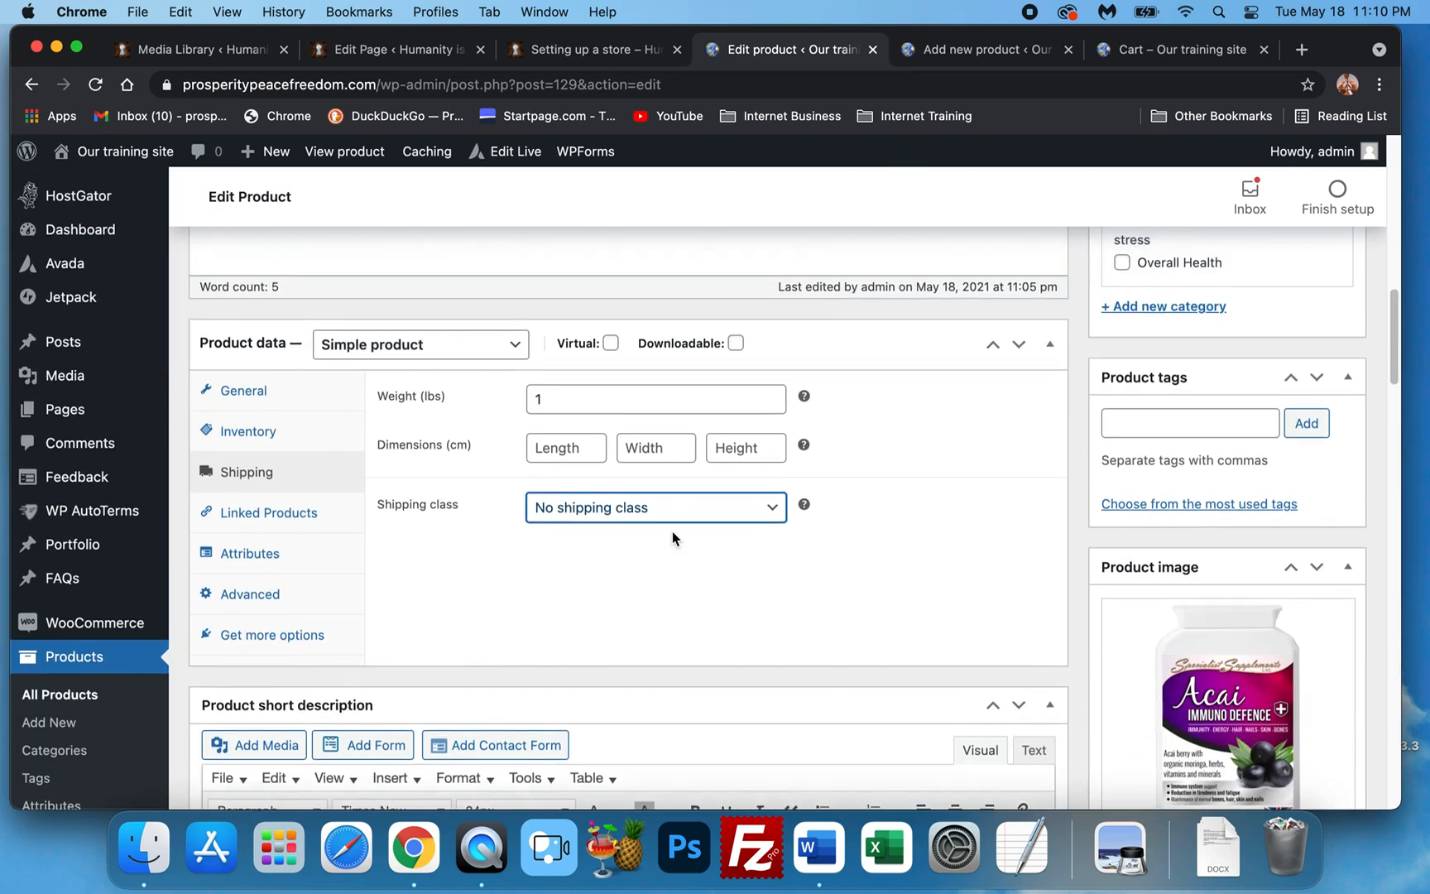
{"action": "scroll", "coordinate": [674, 548], "scroll_direction": "up", "scroll_amount": 2}
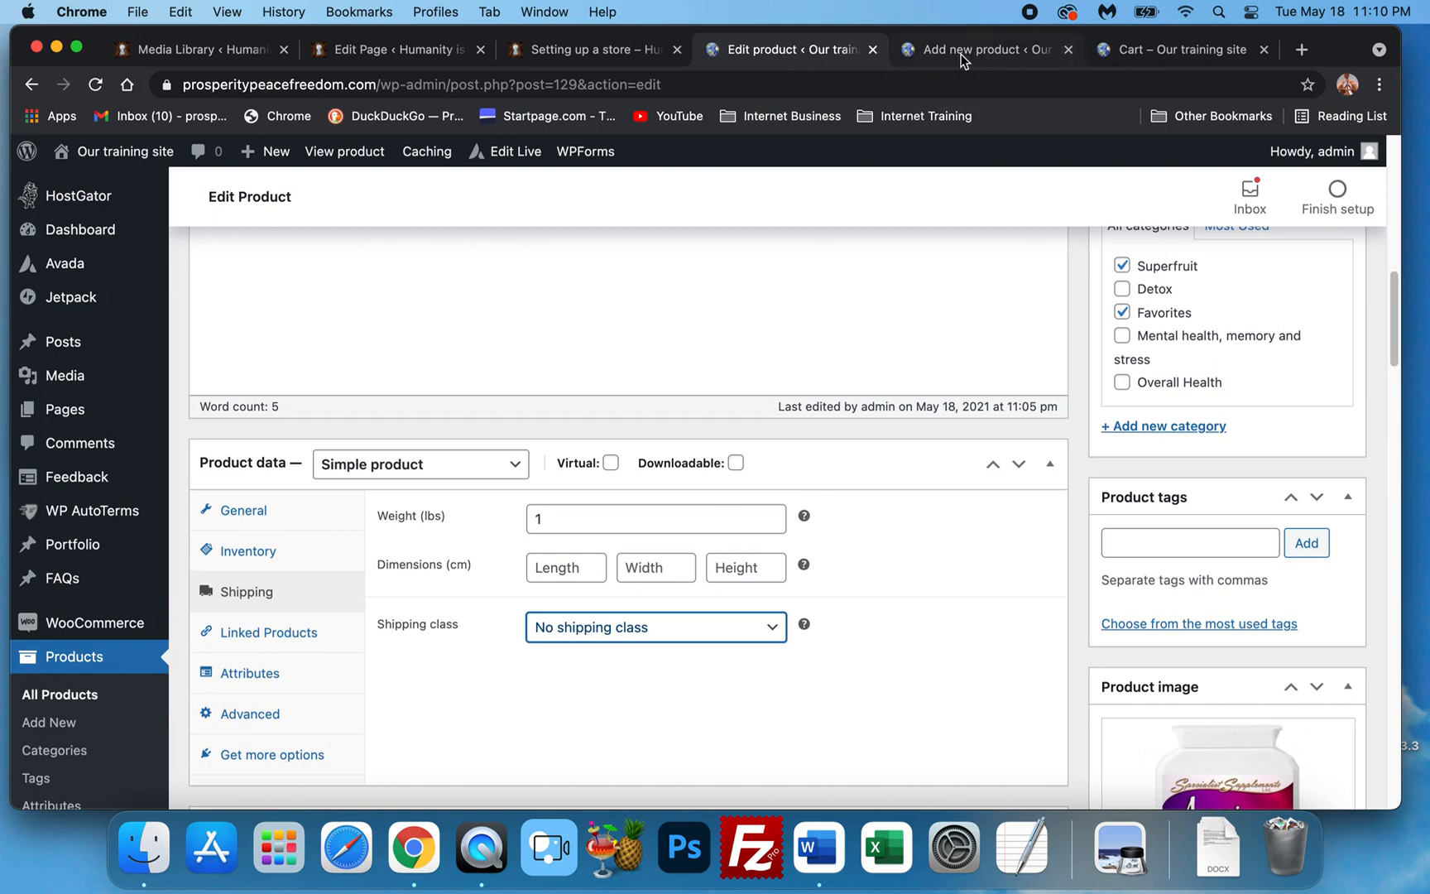
{"action": "scroll", "coordinate": [222, 505], "scroll_direction": "down", "scroll_amount": 5}
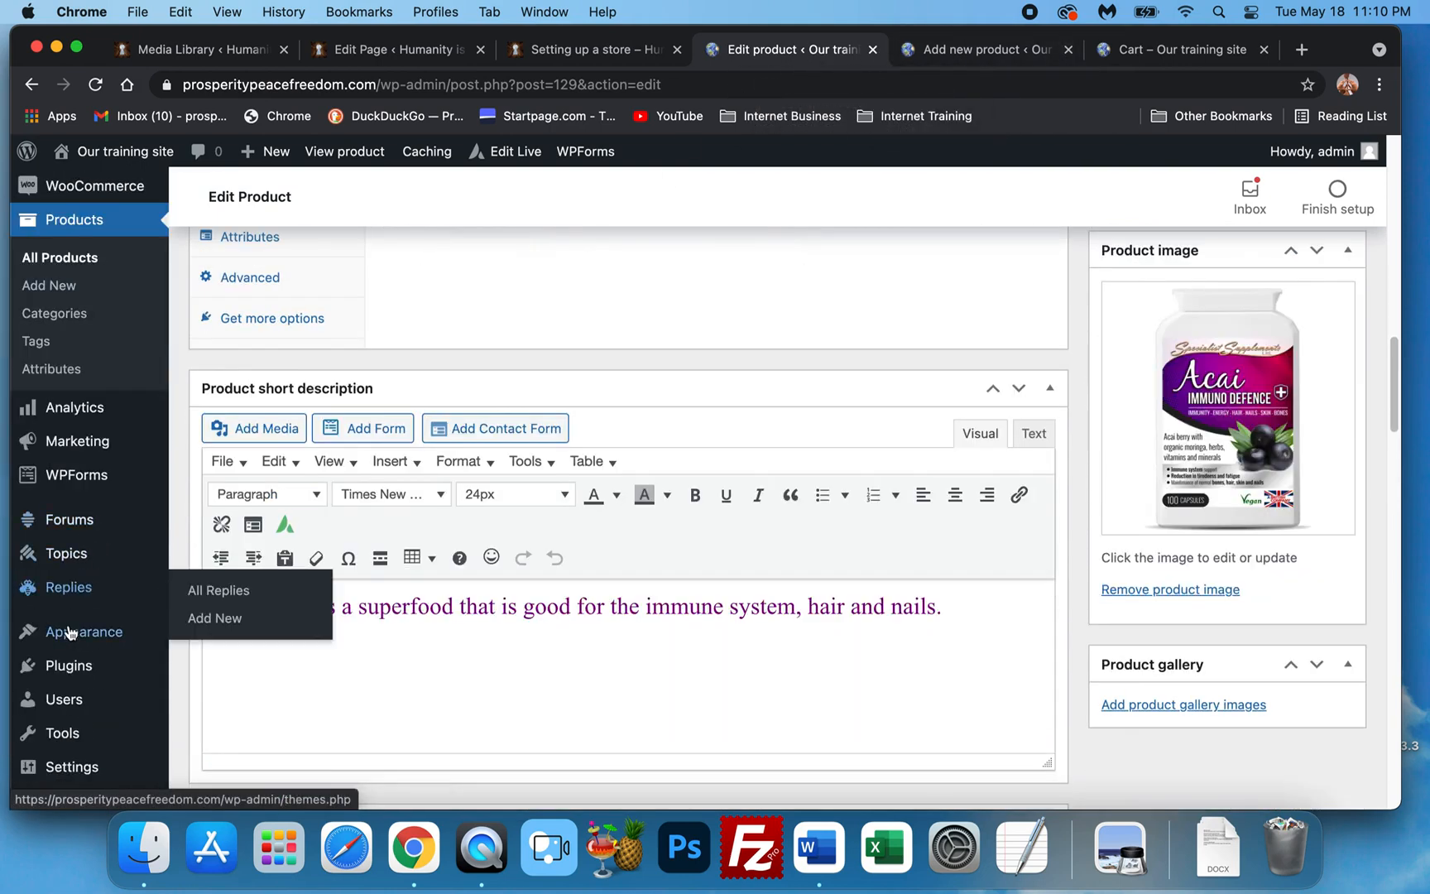
{"action": "right_click", "coordinate": [75, 662]}
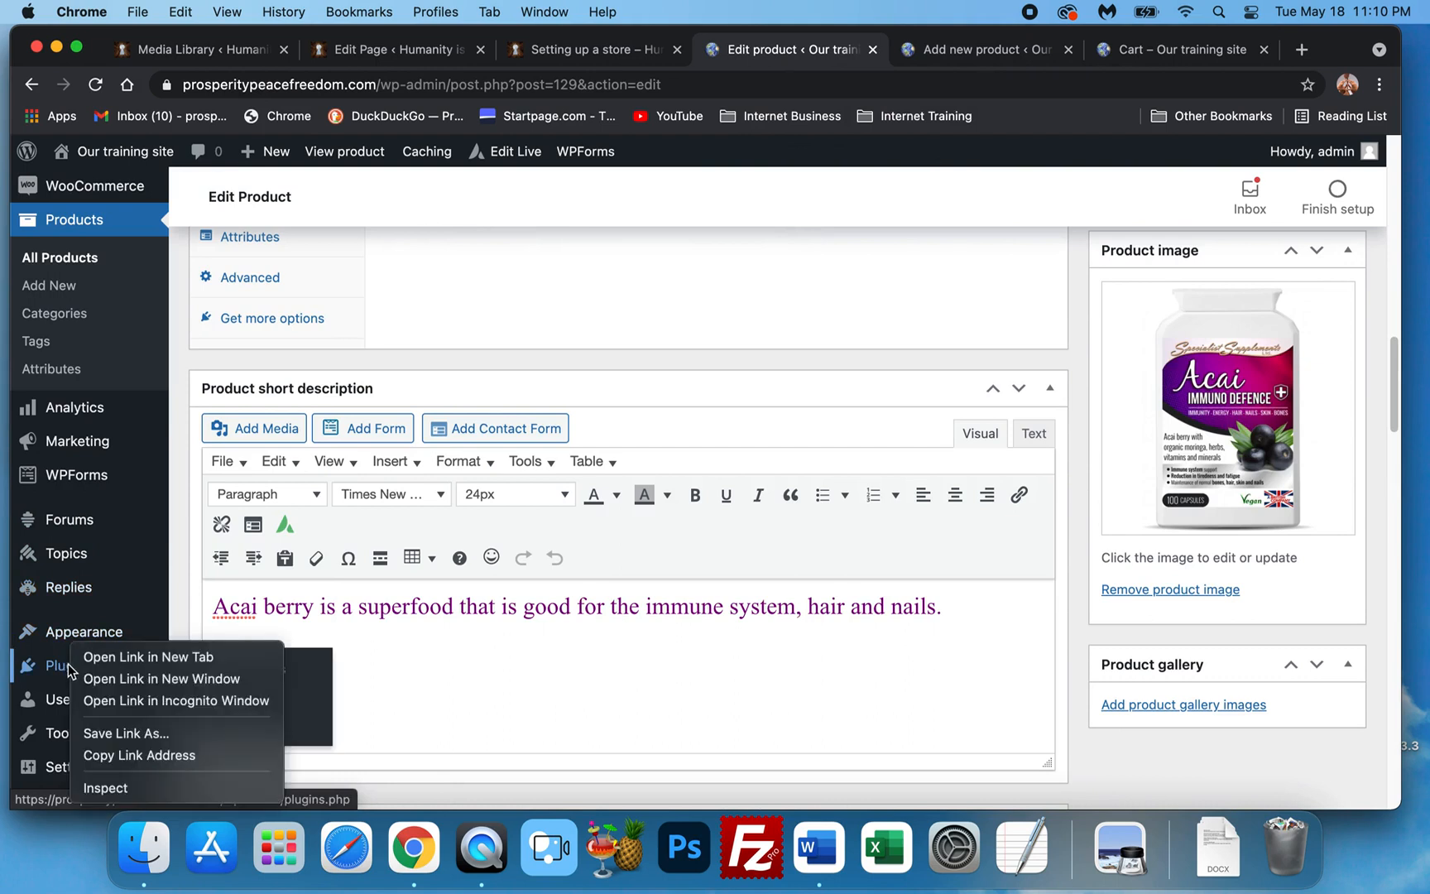
{"action": "left_click", "coordinate": [95, 658]}
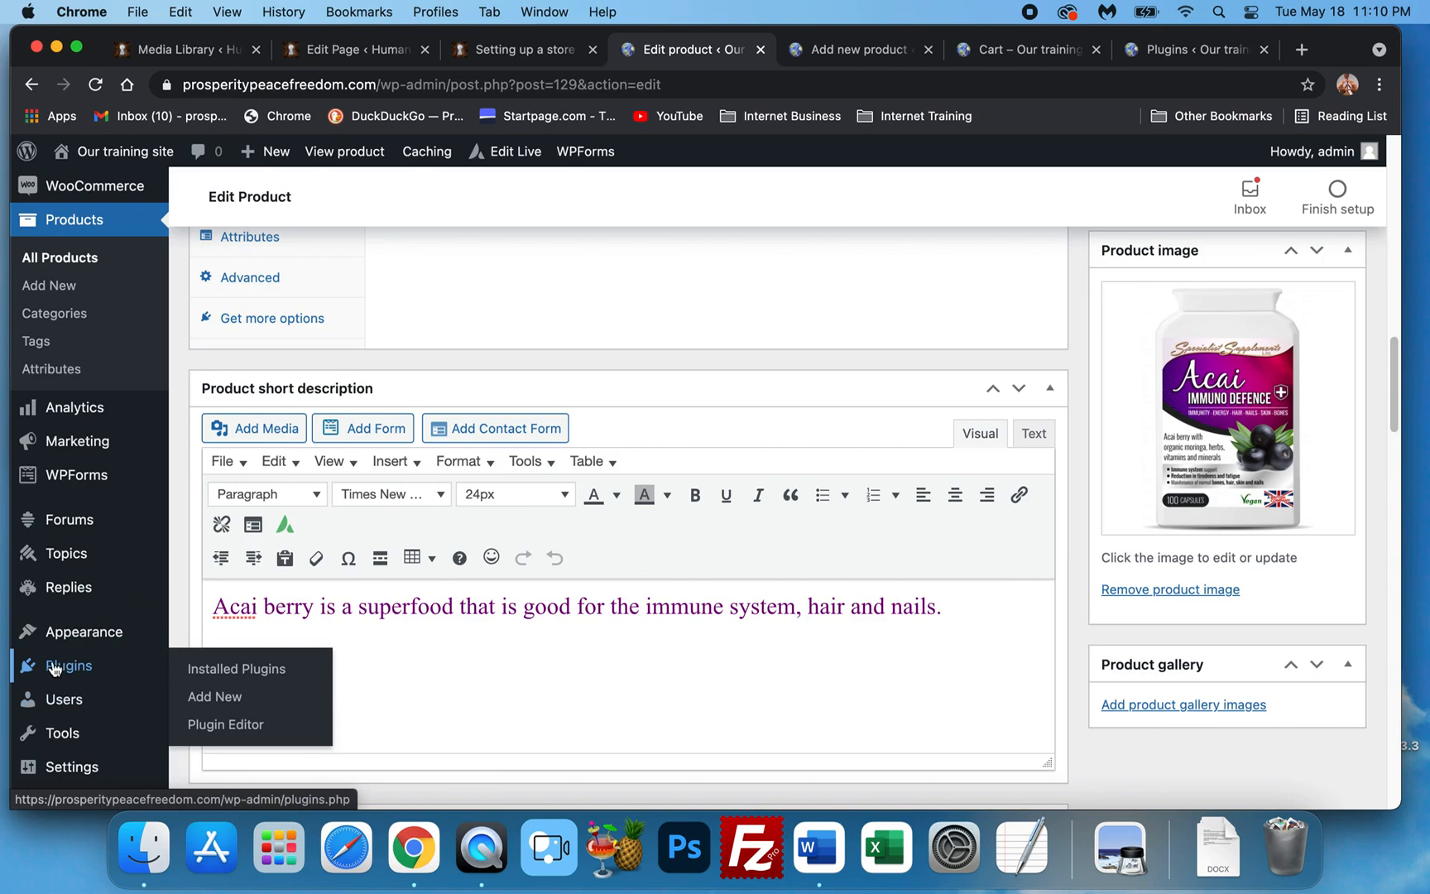
{"action": "left_click", "coordinate": [858, 49]}
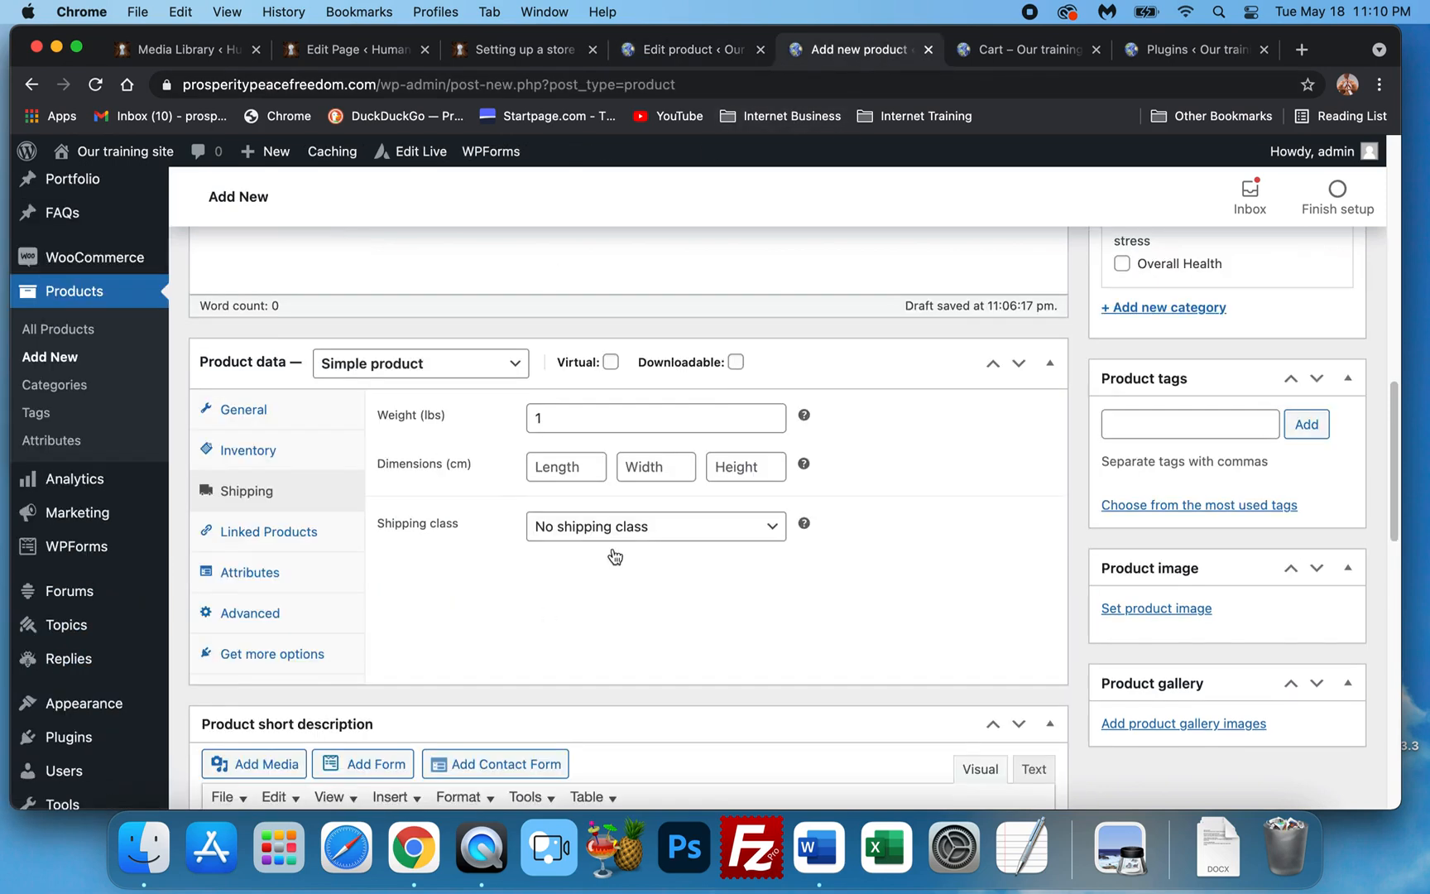
{"action": "scroll", "coordinate": [497, 538], "scroll_direction": "down", "scroll_amount": 2}
{"action": "scroll", "coordinate": [461, 535], "scroll_direction": "down", "scroll_amount": 3}
{"action": "scroll", "coordinate": [438, 506], "scroll_direction": "up", "scroll_amount": 2}
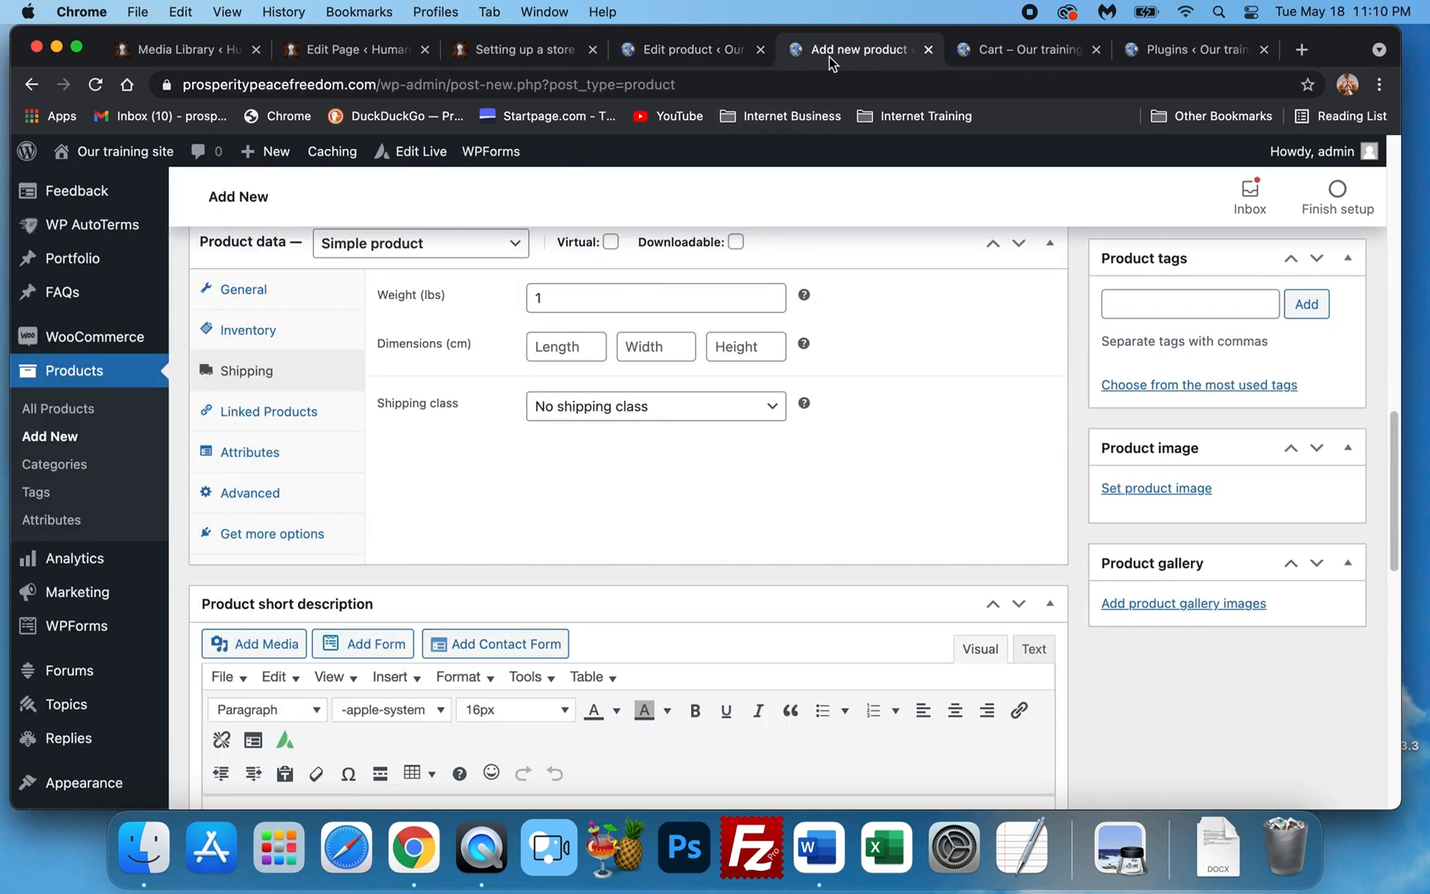
{"action": "left_click", "coordinate": [1161, 53]}
{"action": "left_click_drag", "start_coordinate": [1159, 52], "coordinate": [853, 53]}
{"action": "scroll", "coordinate": [645, 489], "scroll_direction": "down", "scroll_amount": 6}
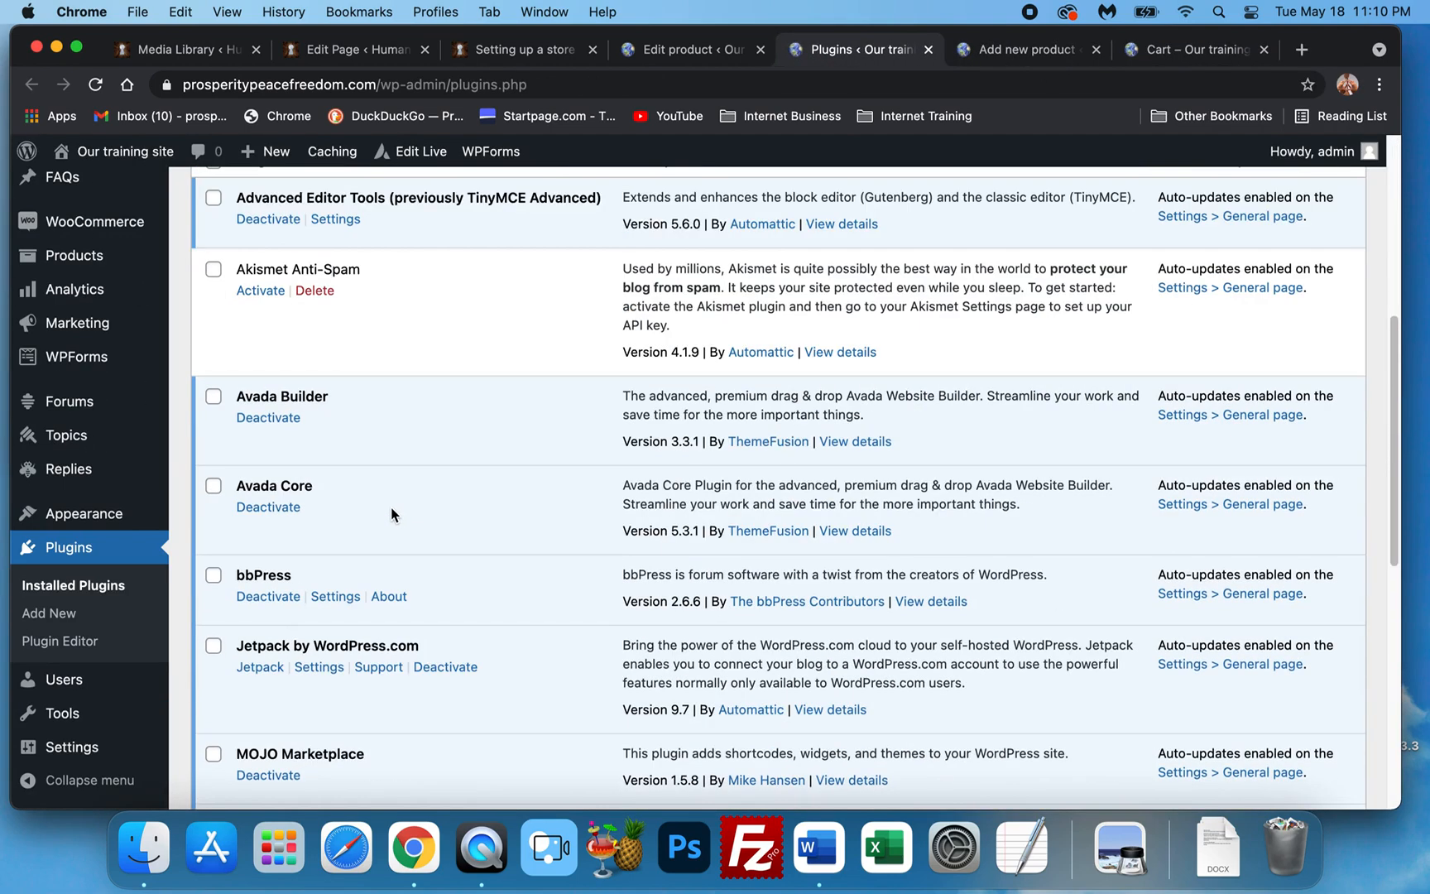
{"action": "scroll", "coordinate": [394, 546], "scroll_direction": "down", "scroll_amount": 8}
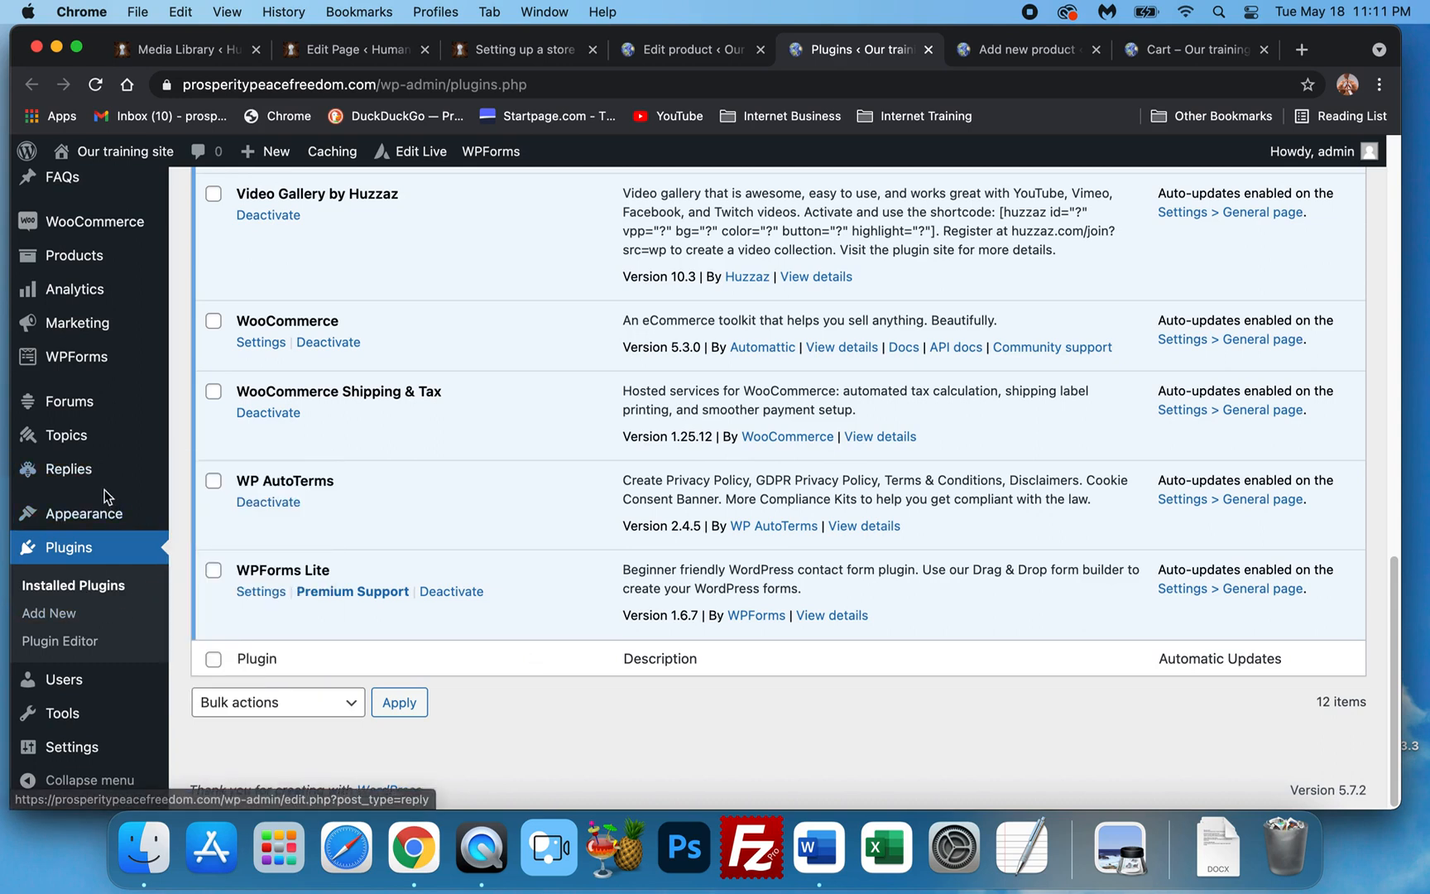
{"action": "mouse_move", "coordinate": [78, 223]}
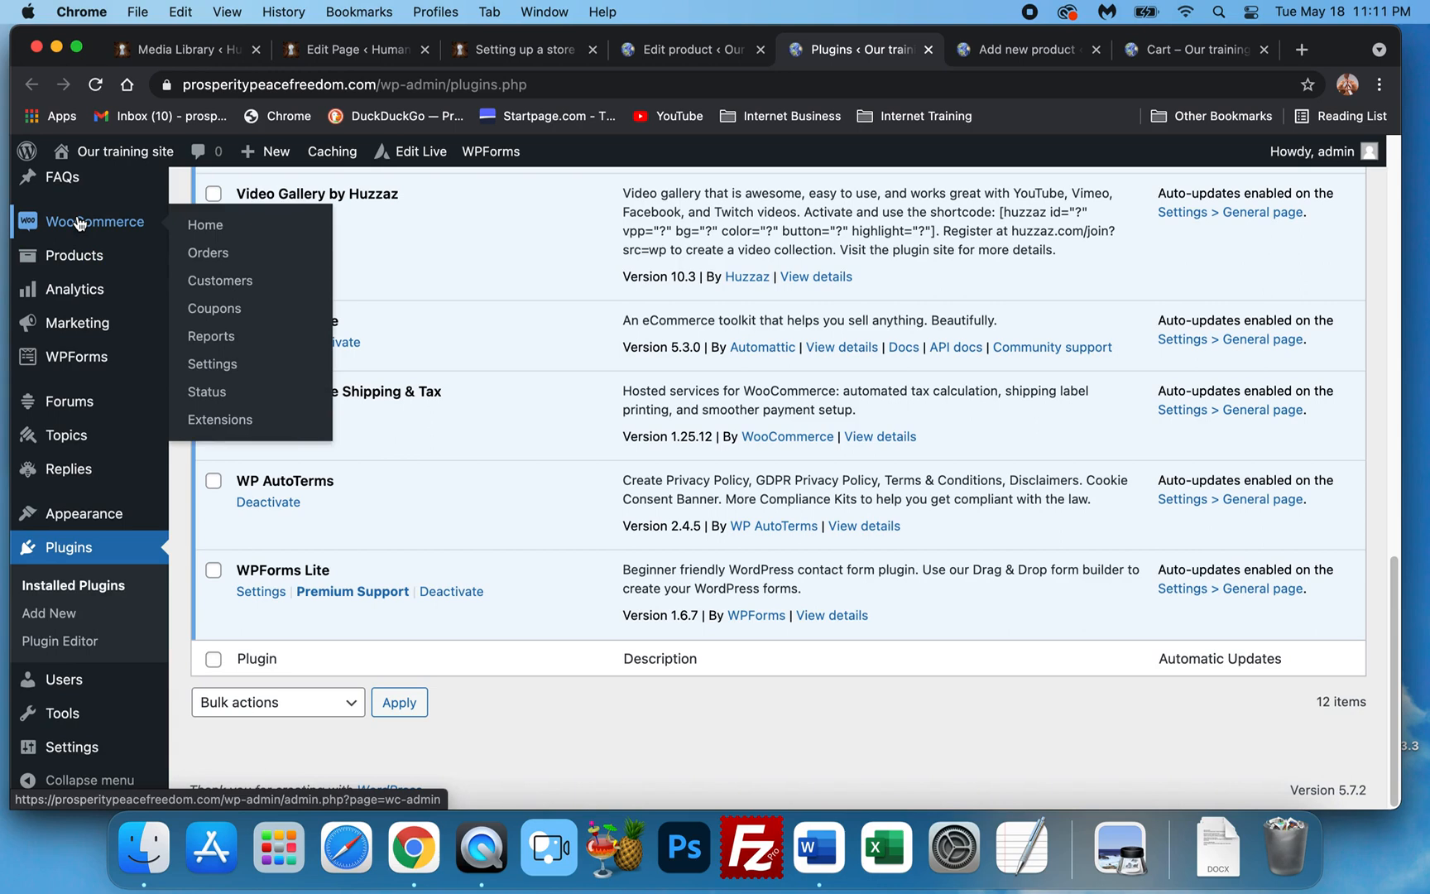
{"action": "scroll", "coordinate": [647, 414], "scroll_direction": "up", "scroll_amount": 5}
{"action": "scroll", "coordinate": [647, 414], "scroll_direction": "up", "scroll_amount": 5}
{"action": "scroll", "coordinate": [468, 365], "scroll_direction": "down", "scroll_amount": 10}
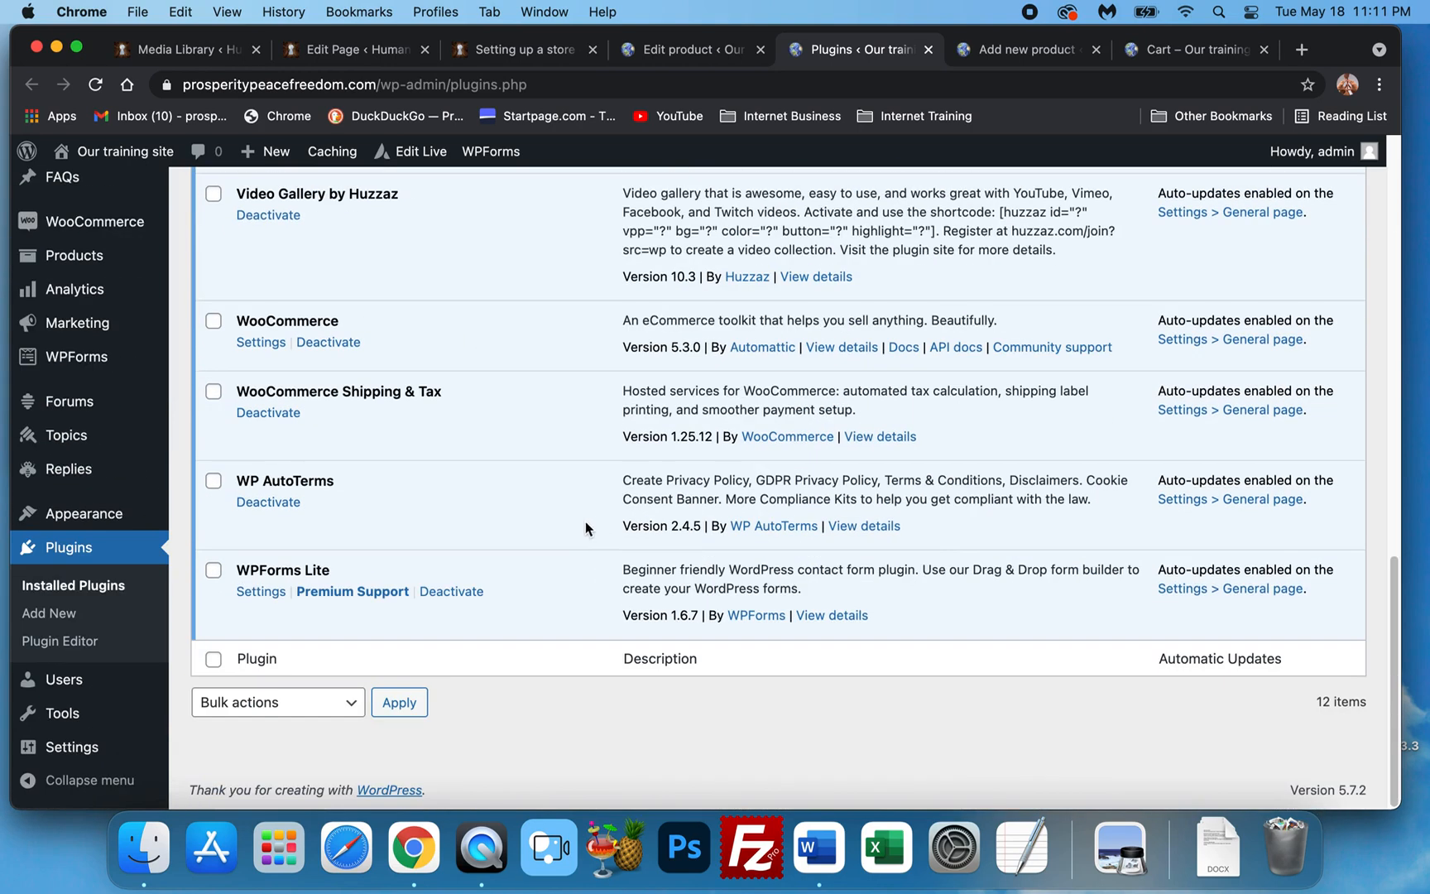
{"action": "scroll", "coordinate": [392, 530], "scroll_direction": "up", "scroll_amount": 10}
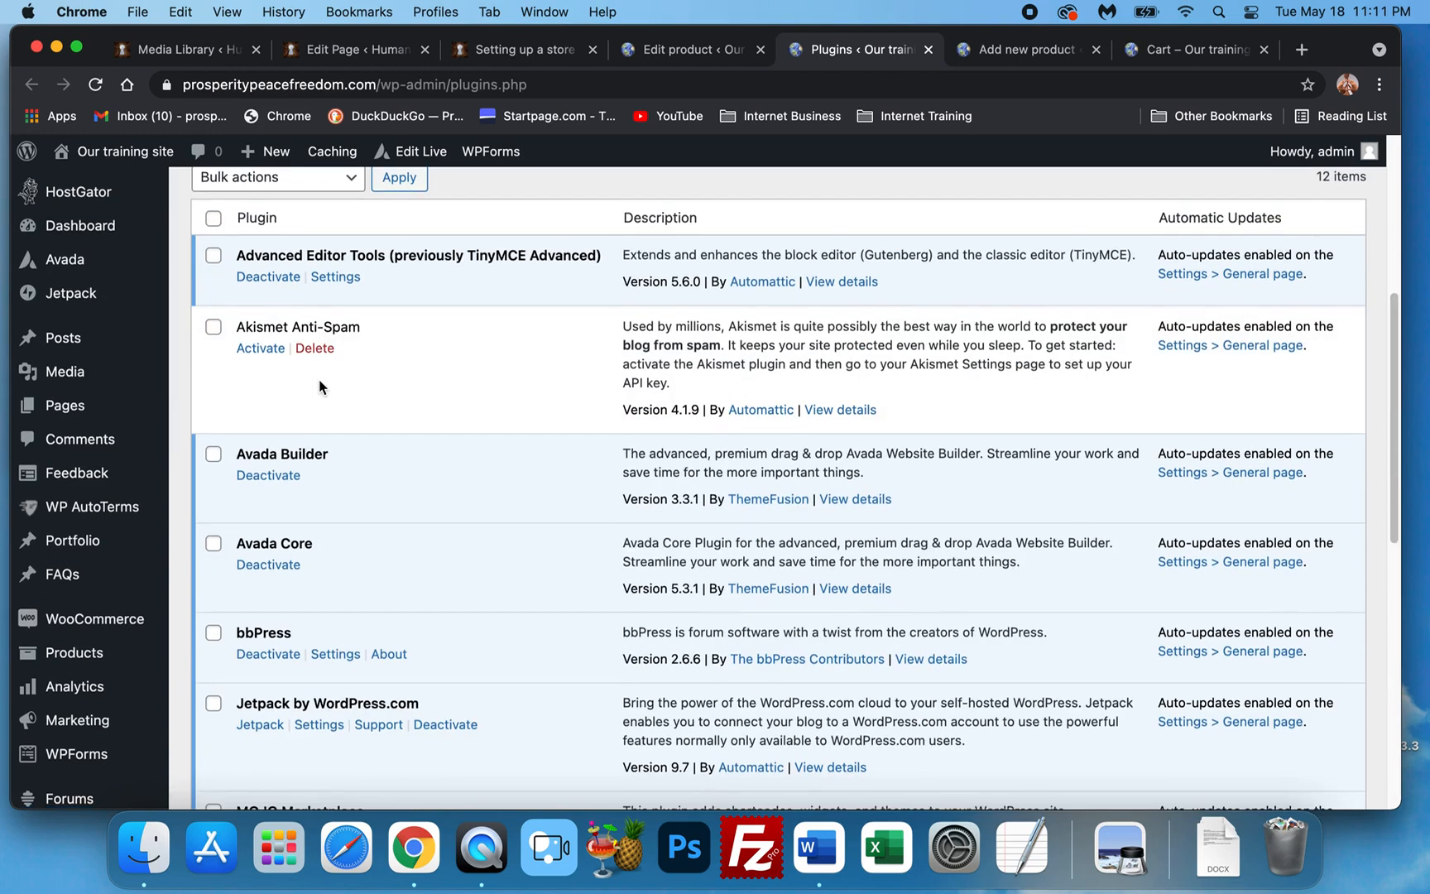
{"action": "scroll", "coordinate": [336, 385], "scroll_direction": "down", "scroll_amount": 1}
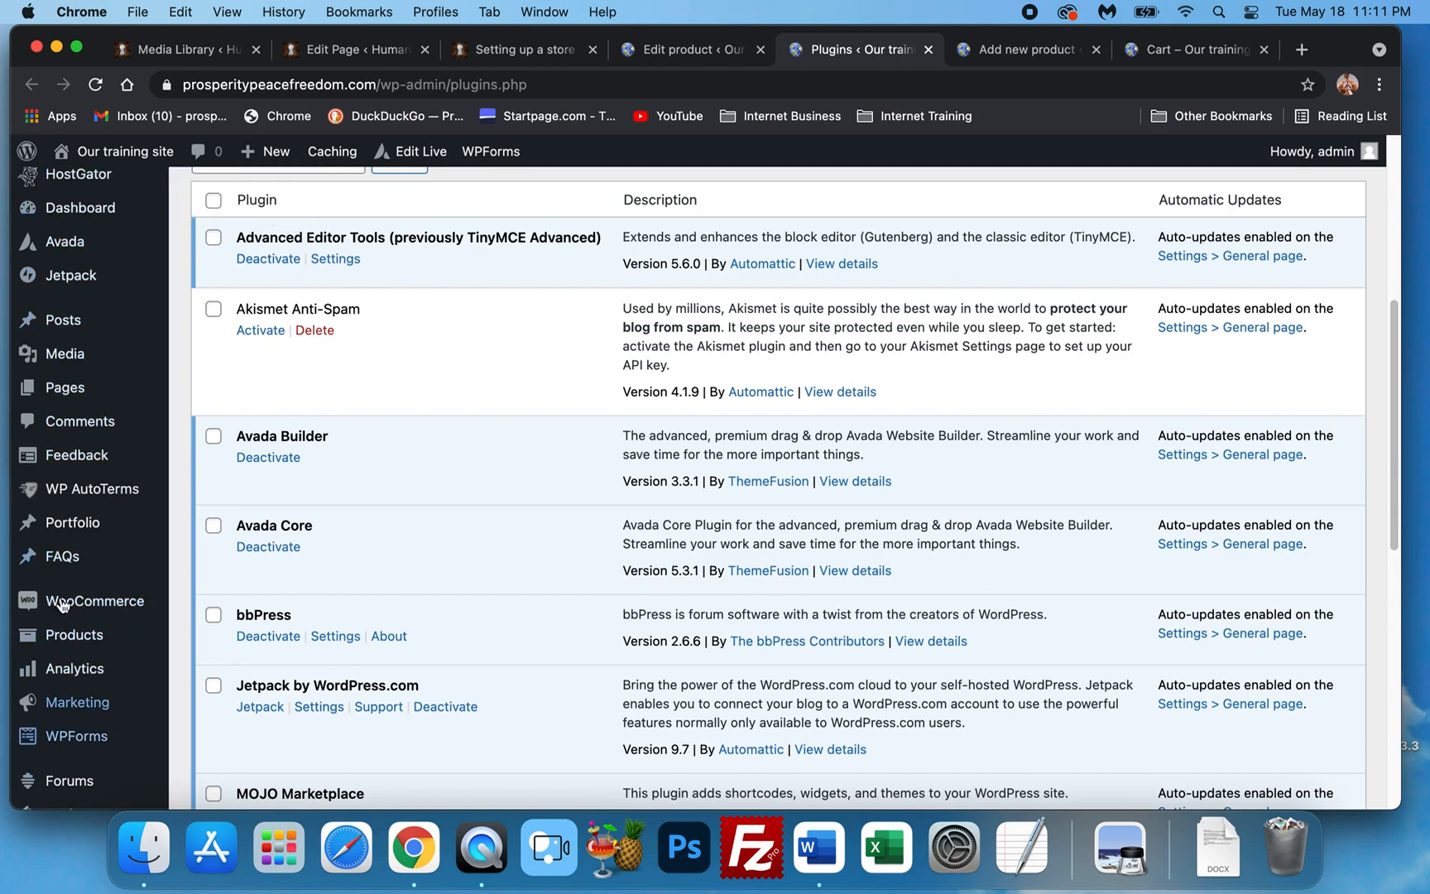
{"action": "scroll", "coordinate": [62, 514], "scroll_direction": "up", "scroll_amount": 3}
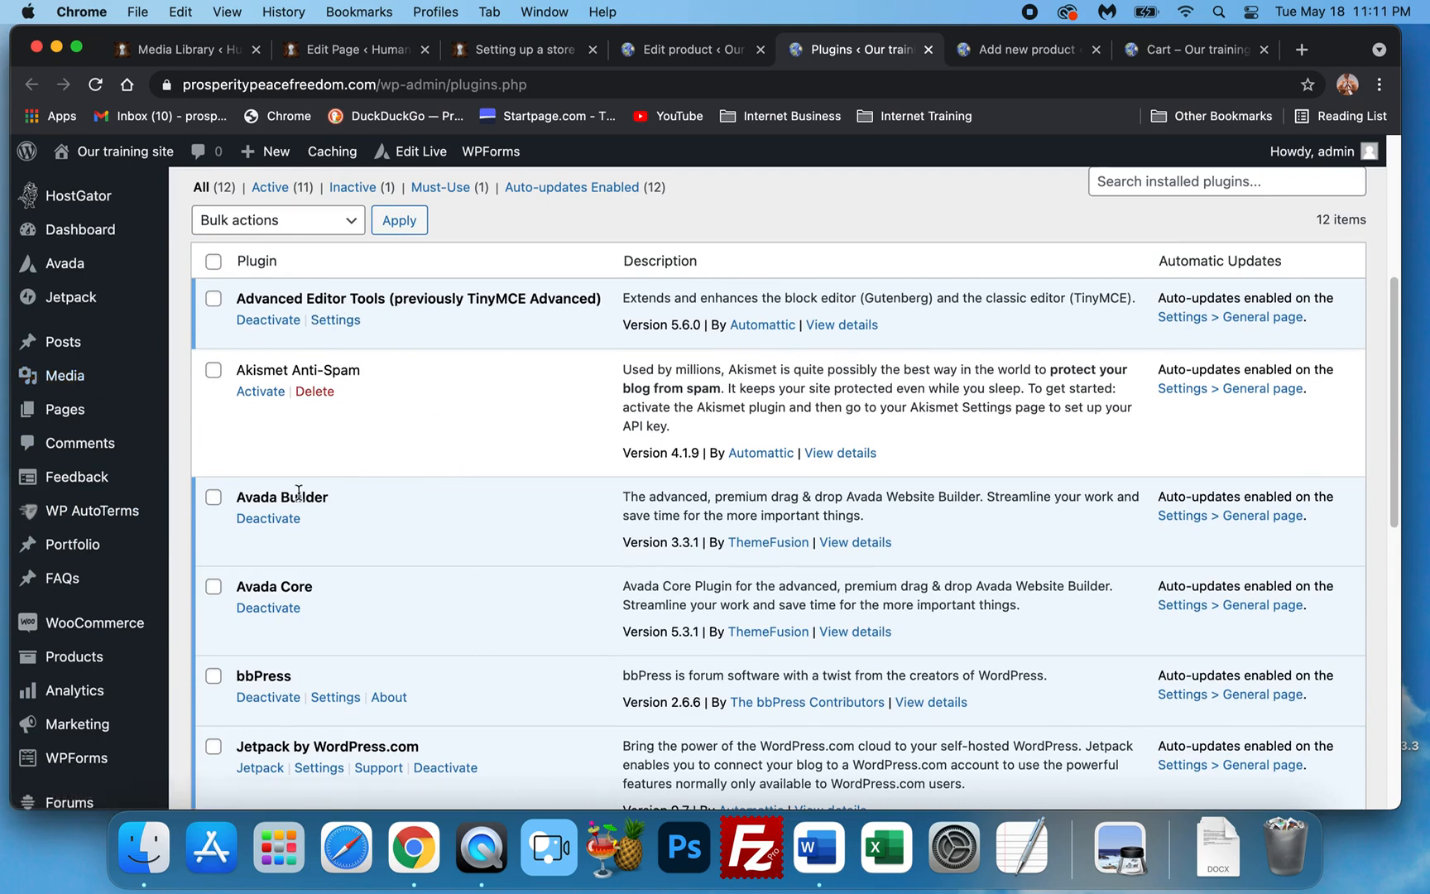
{"action": "scroll", "coordinate": [228, 613], "scroll_direction": "down", "scroll_amount": 5}
{"action": "scroll", "coordinate": [447, 520], "scroll_direction": "down", "scroll_amount": 5}
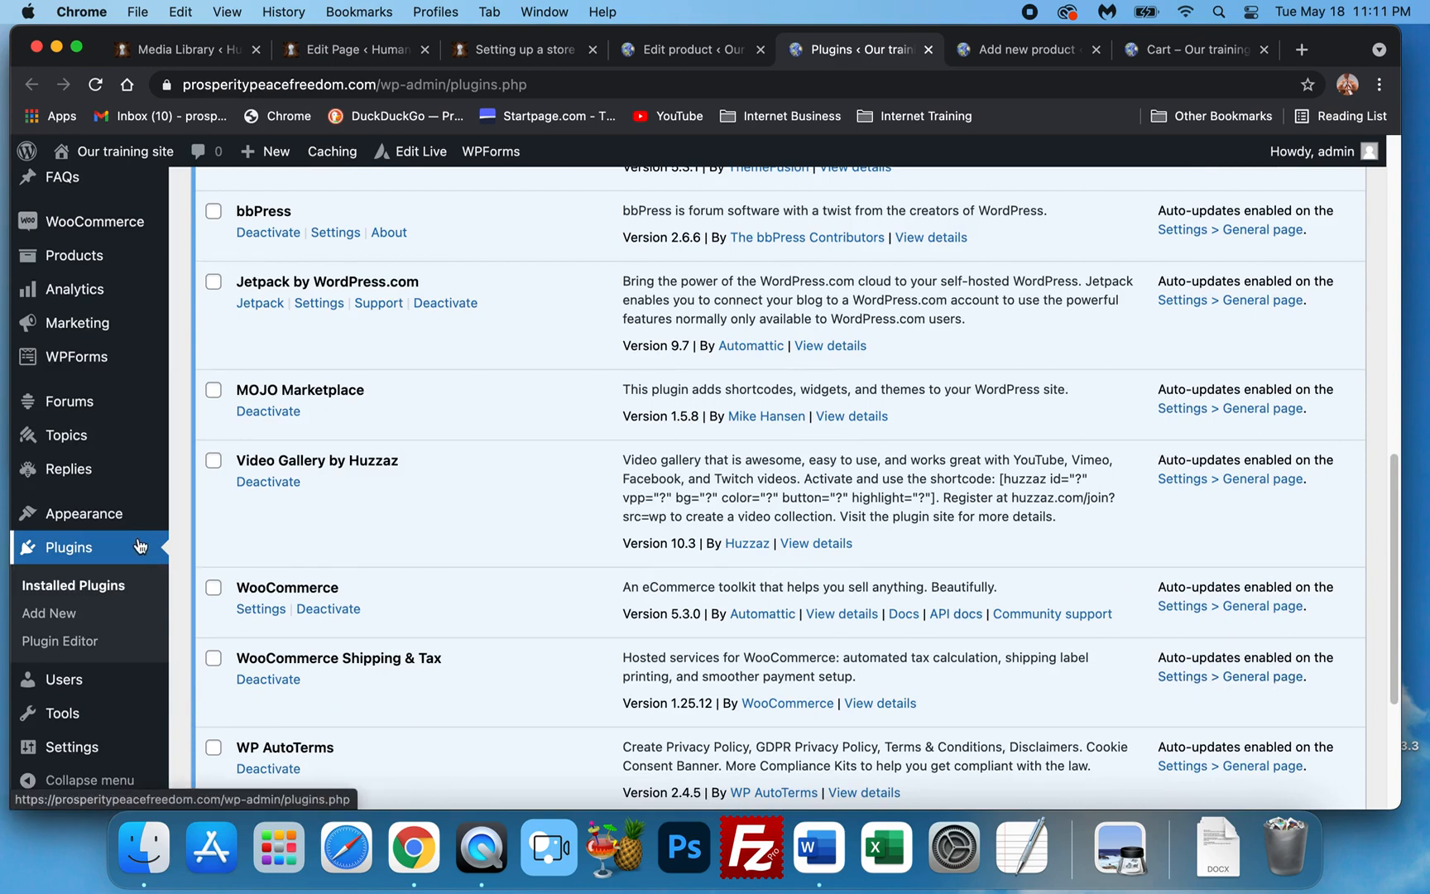
{"action": "scroll", "coordinate": [139, 545], "scroll_direction": "down", "scroll_amount": 2}
{"action": "scroll", "coordinate": [116, 563], "scroll_direction": "up", "scroll_amount": 5}
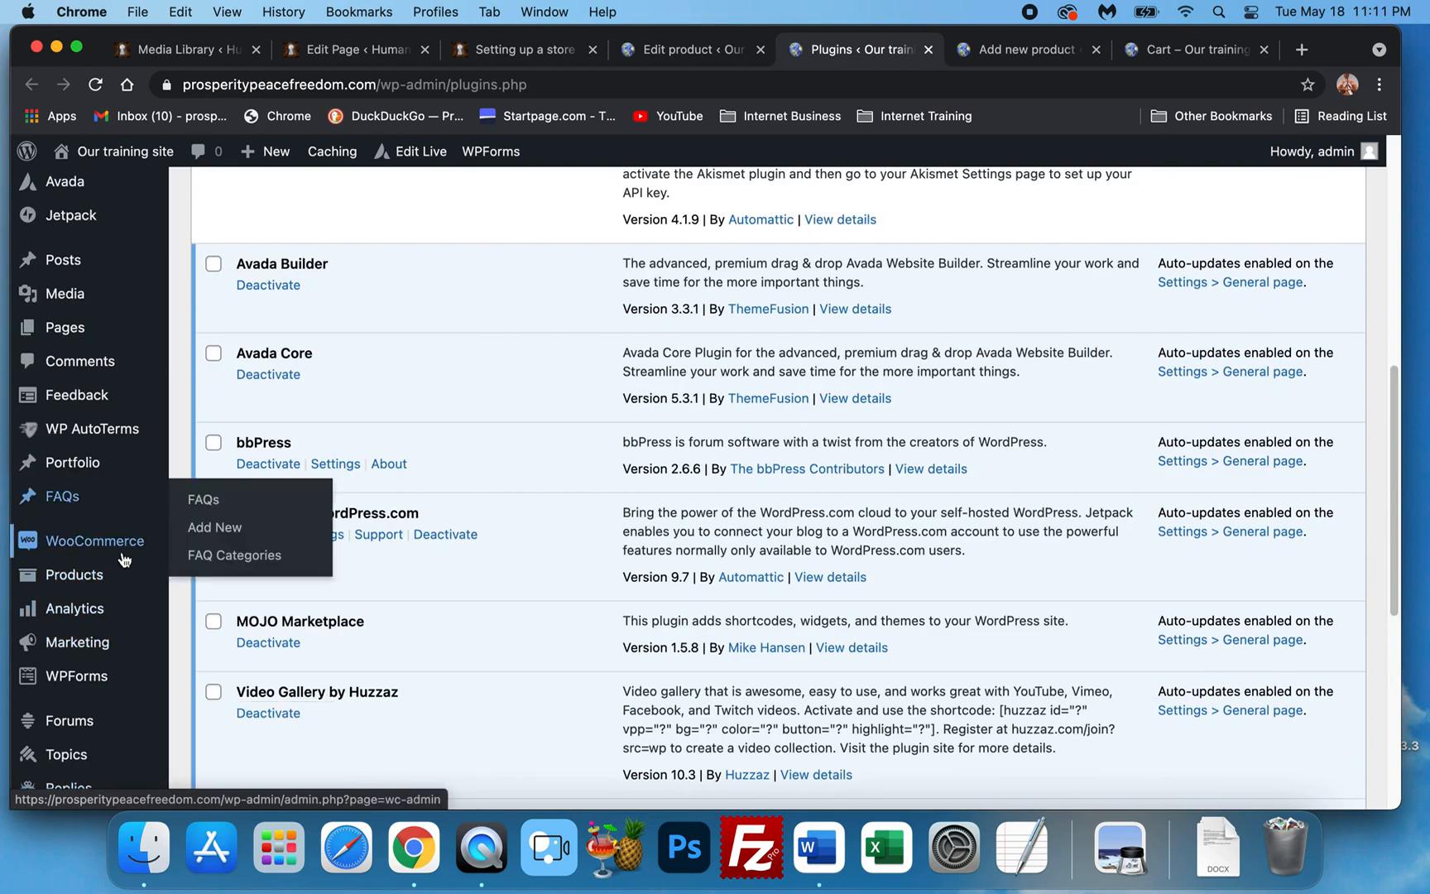
Open WooCommerce General settings and tick Enable tax rates and calculations.
{"action": "mouse_move", "coordinate": [124, 561]}
{"action": "left_click", "coordinate": [238, 692]}
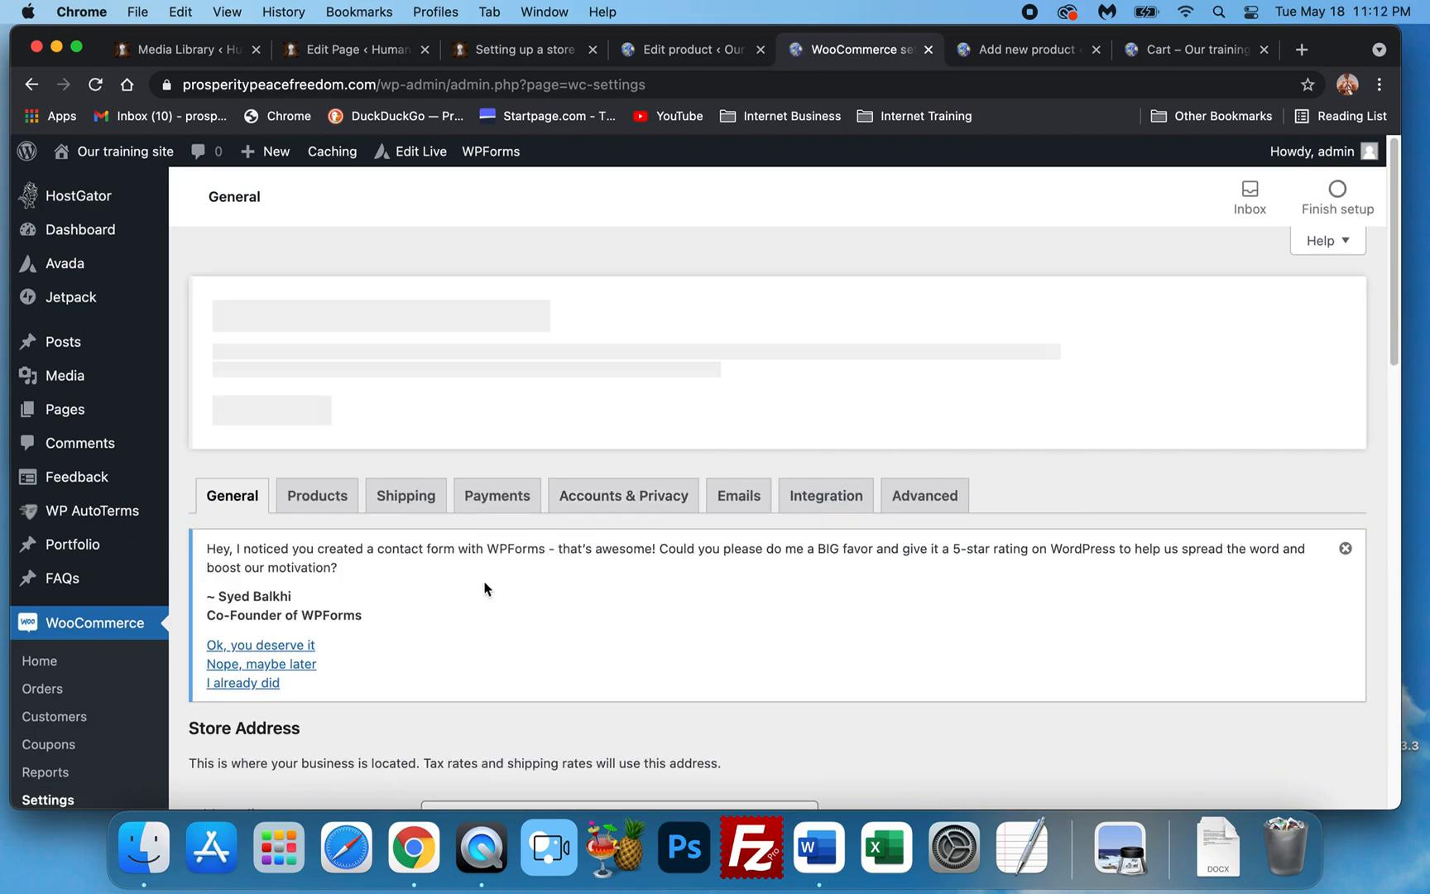
{"action": "scroll", "coordinate": [496, 517], "scroll_direction": "down", "scroll_amount": 10}
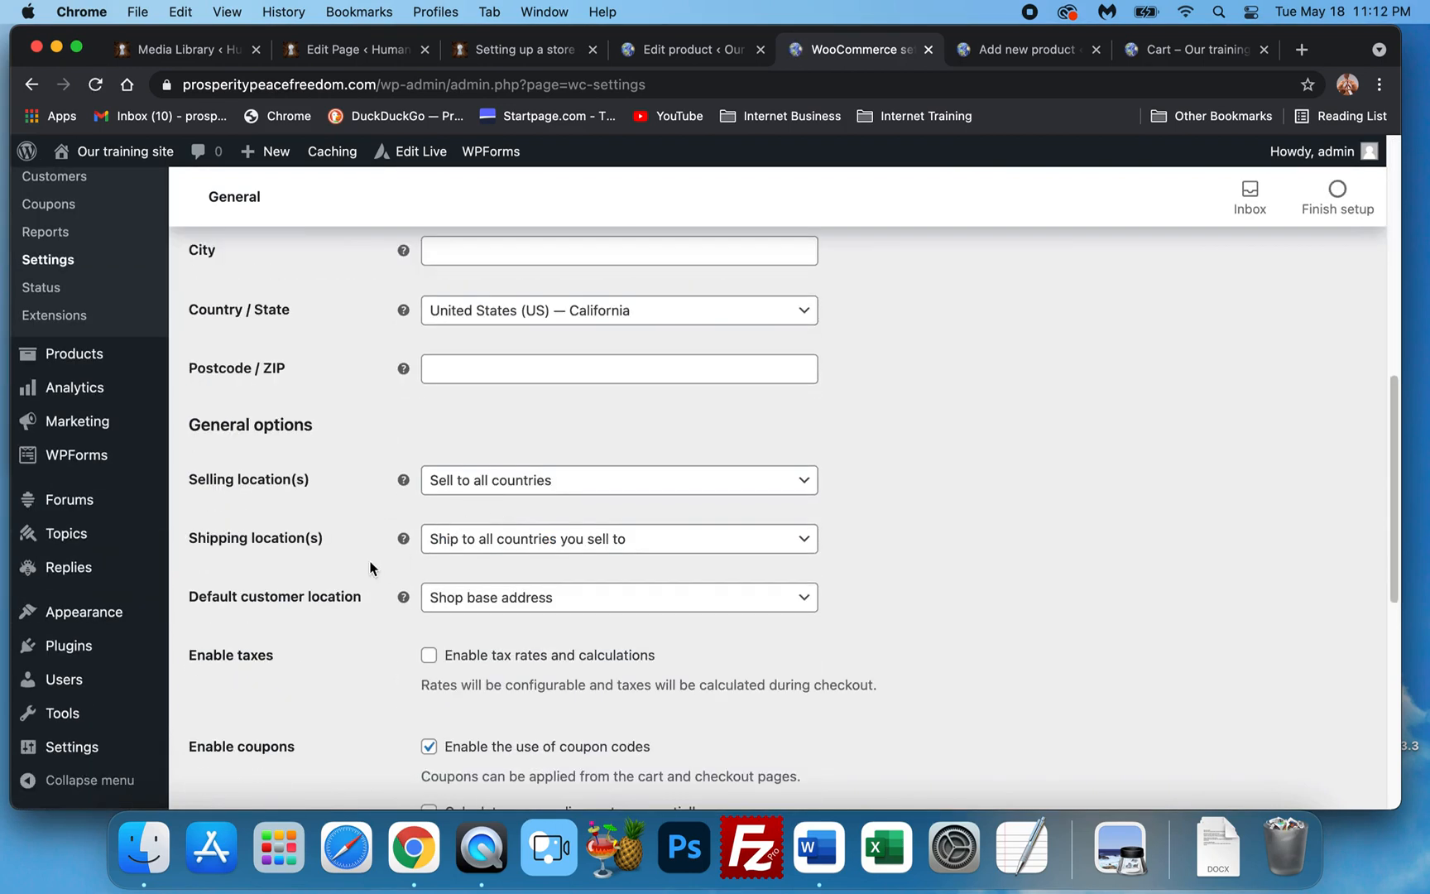
{"action": "scroll", "coordinate": [377, 571], "scroll_direction": "down", "scroll_amount": 1}
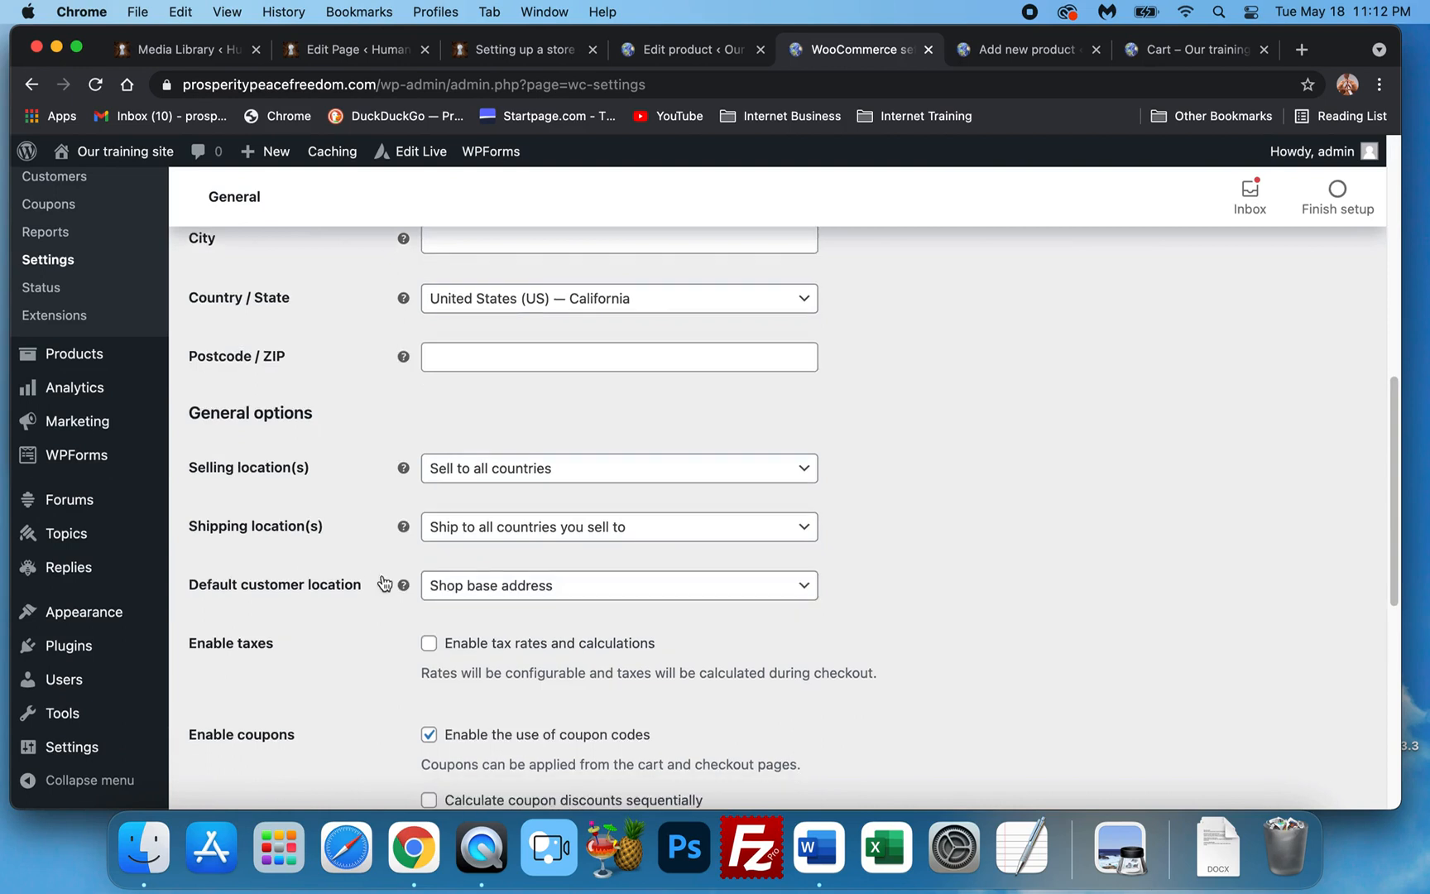
{"action": "scroll", "coordinate": [379, 586], "scroll_direction": "down", "scroll_amount": 2}
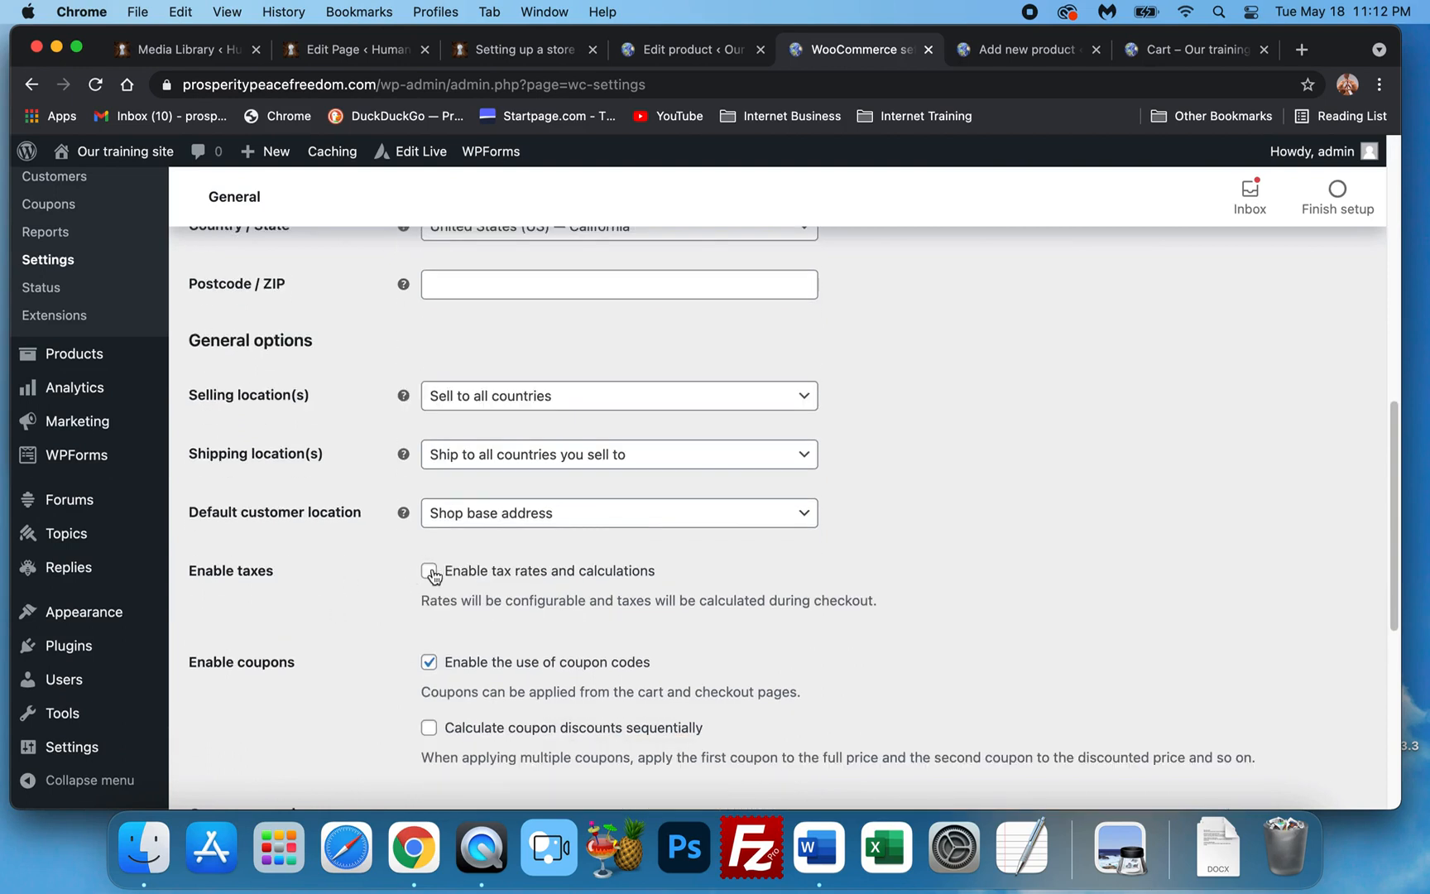
{"action": "left_click", "coordinate": [429, 571]}
Untick tax rates and calculations and review the rest of the General settings.
{"action": "scroll", "coordinate": [376, 555], "scroll_direction": "down", "scroll_amount": 1}
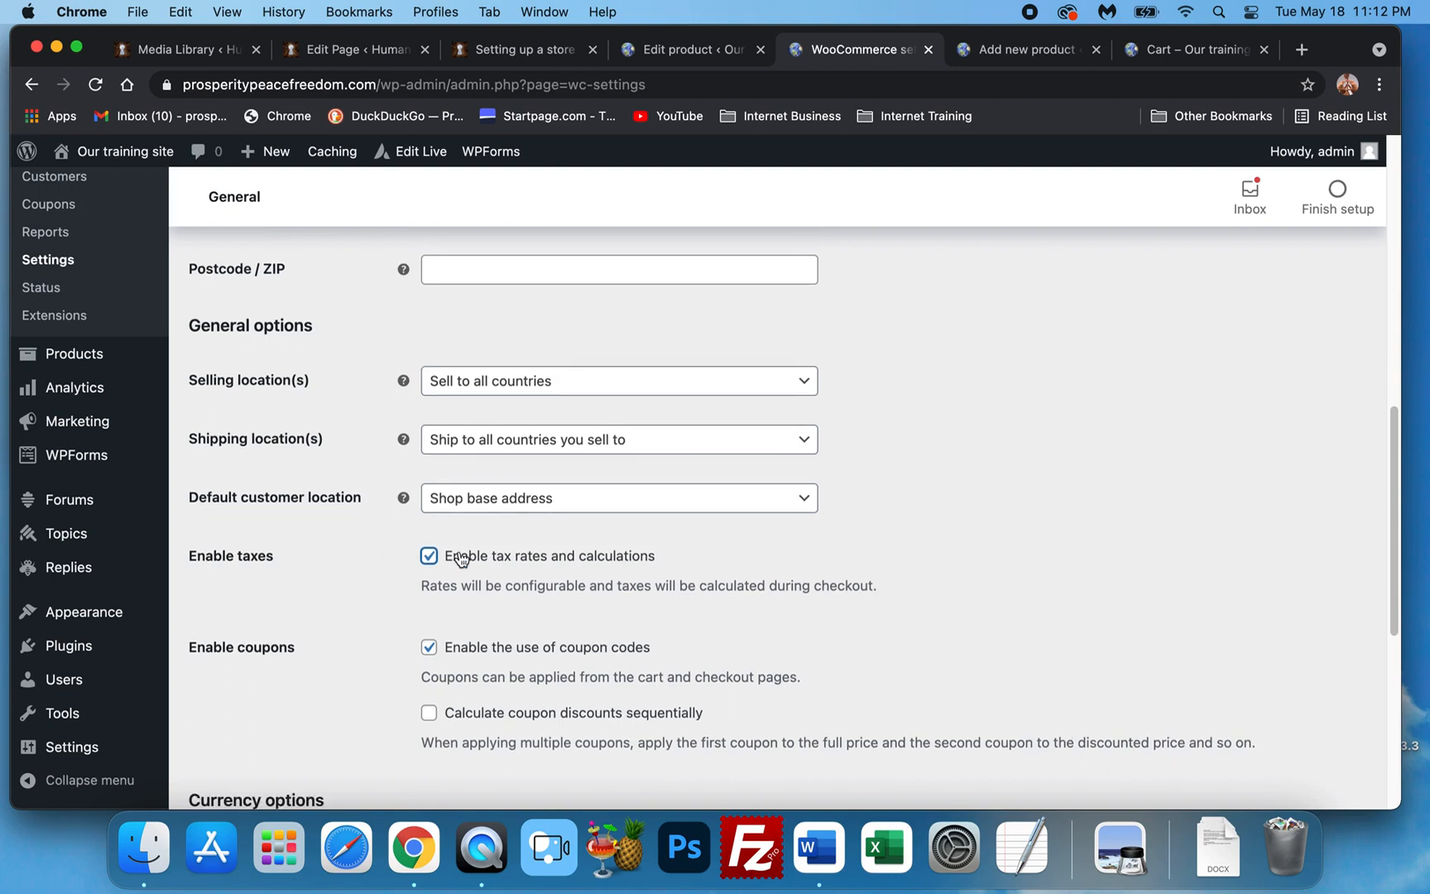
{"action": "scroll", "coordinate": [457, 558], "scroll_direction": "down", "scroll_amount": 5}
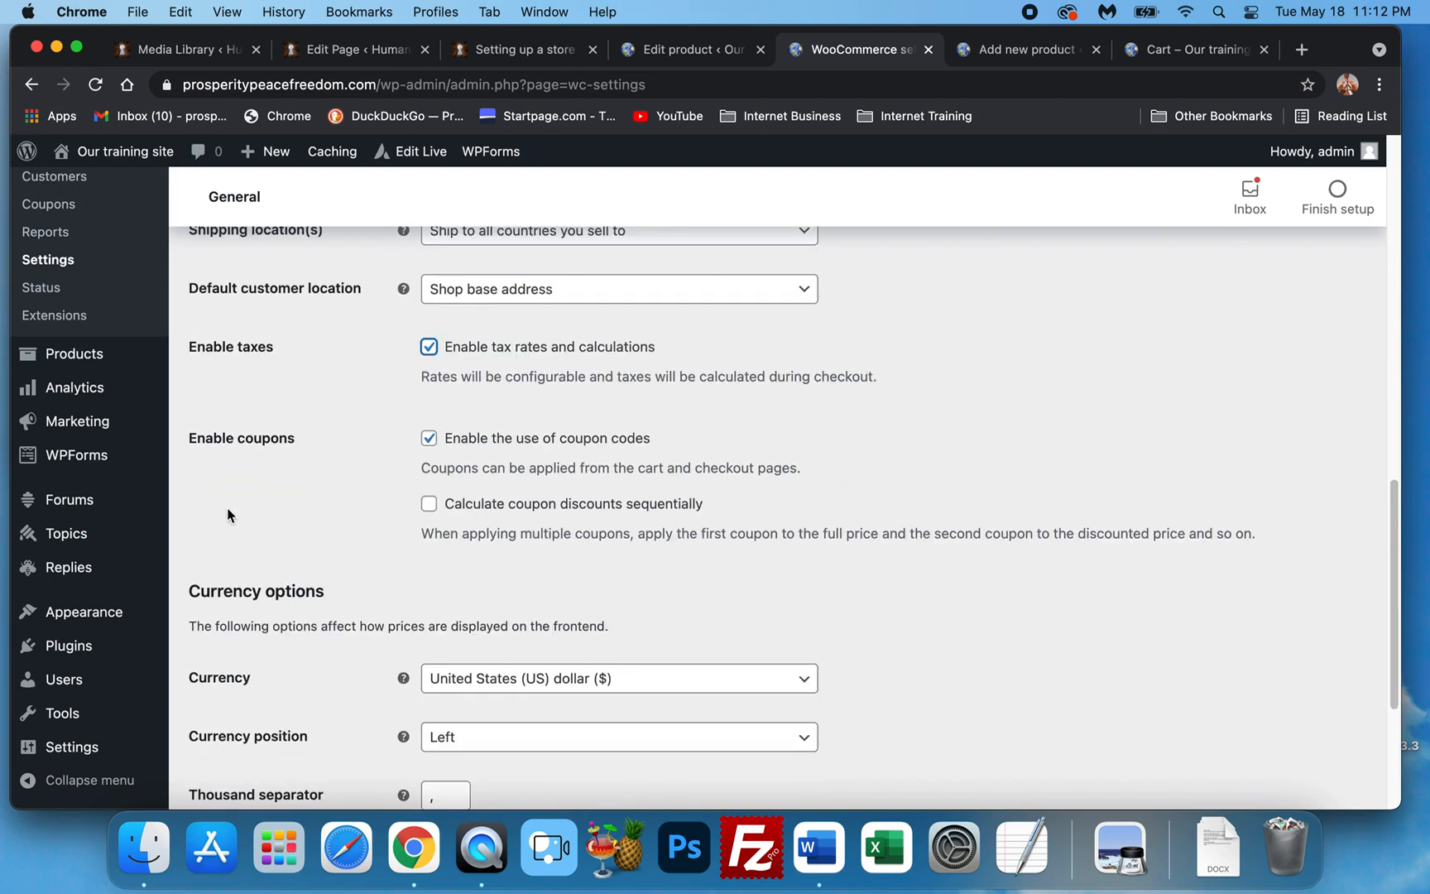
{"action": "scroll", "coordinate": [345, 430], "scroll_direction": "down", "scroll_amount": 4}
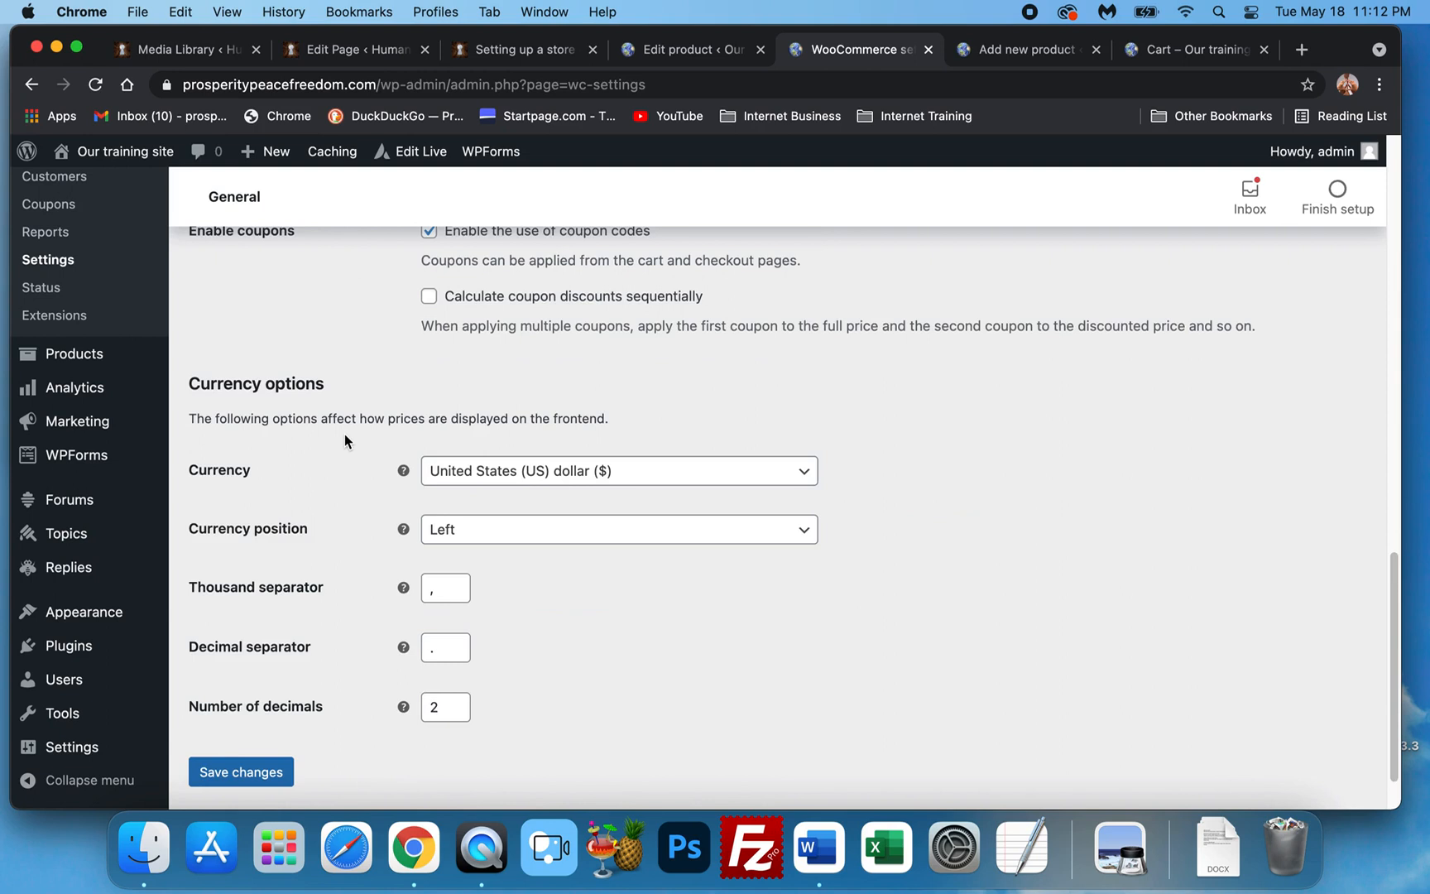
{"action": "scroll", "coordinate": [345, 439], "scroll_direction": "up", "scroll_amount": 4}
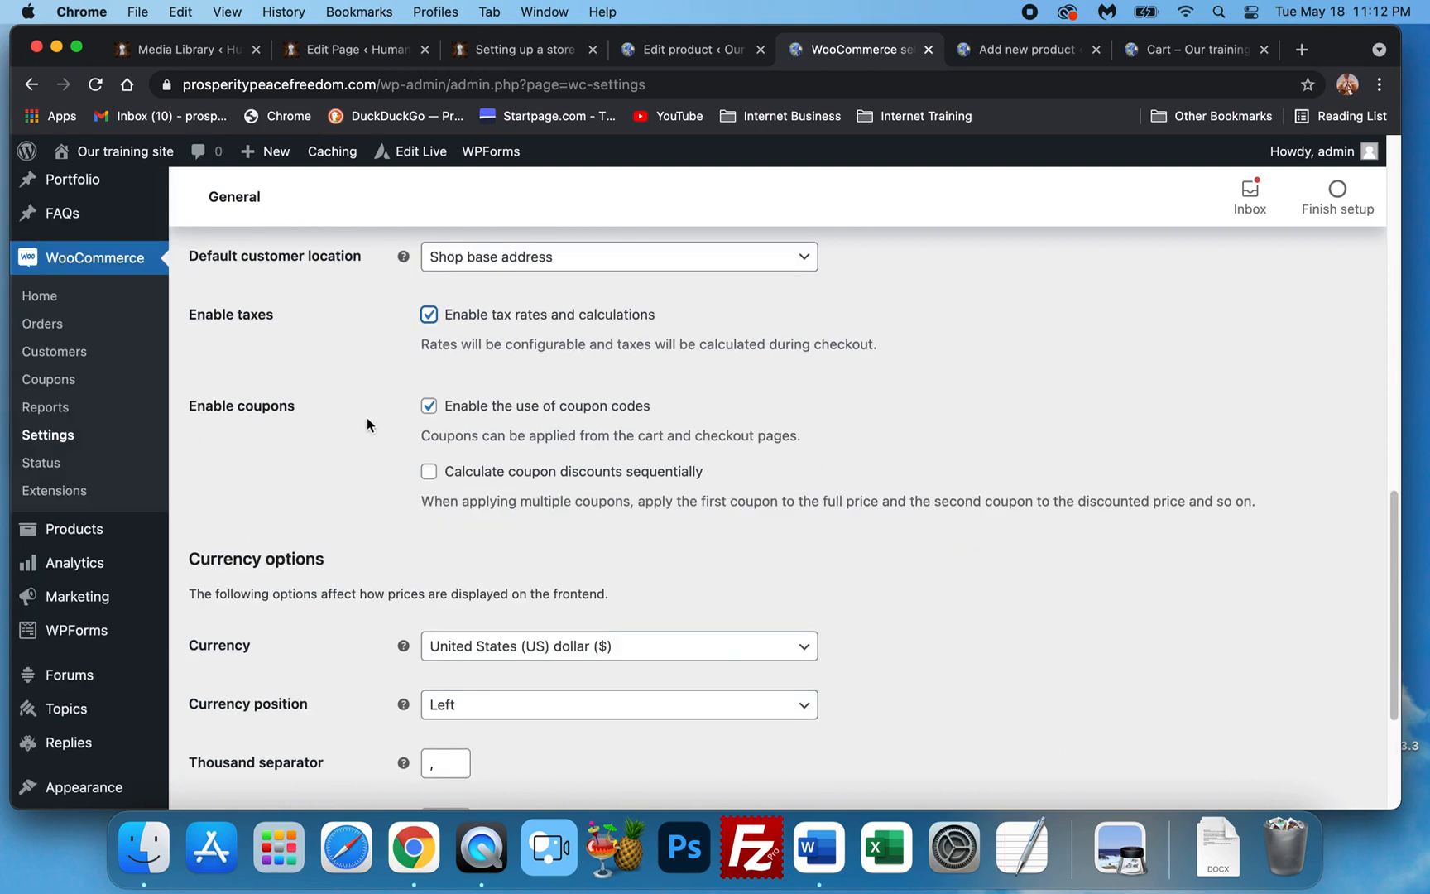
{"action": "left_click", "coordinate": [429, 315]}
{"action": "scroll", "coordinate": [314, 456], "scroll_direction": "down", "scroll_amount": 5}
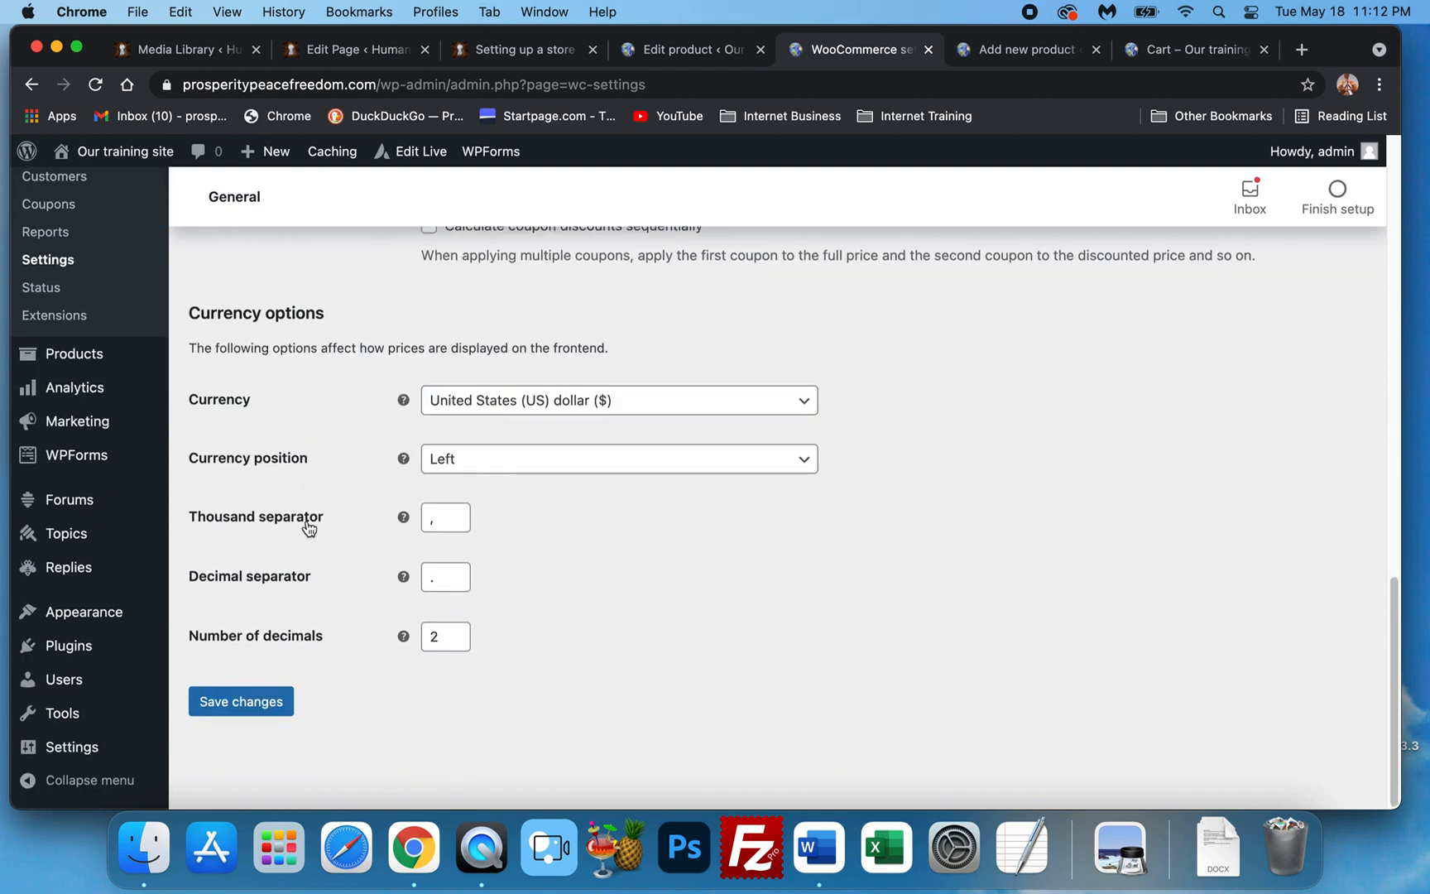
{"action": "scroll", "coordinate": [308, 528], "scroll_direction": "up", "scroll_amount": 10}
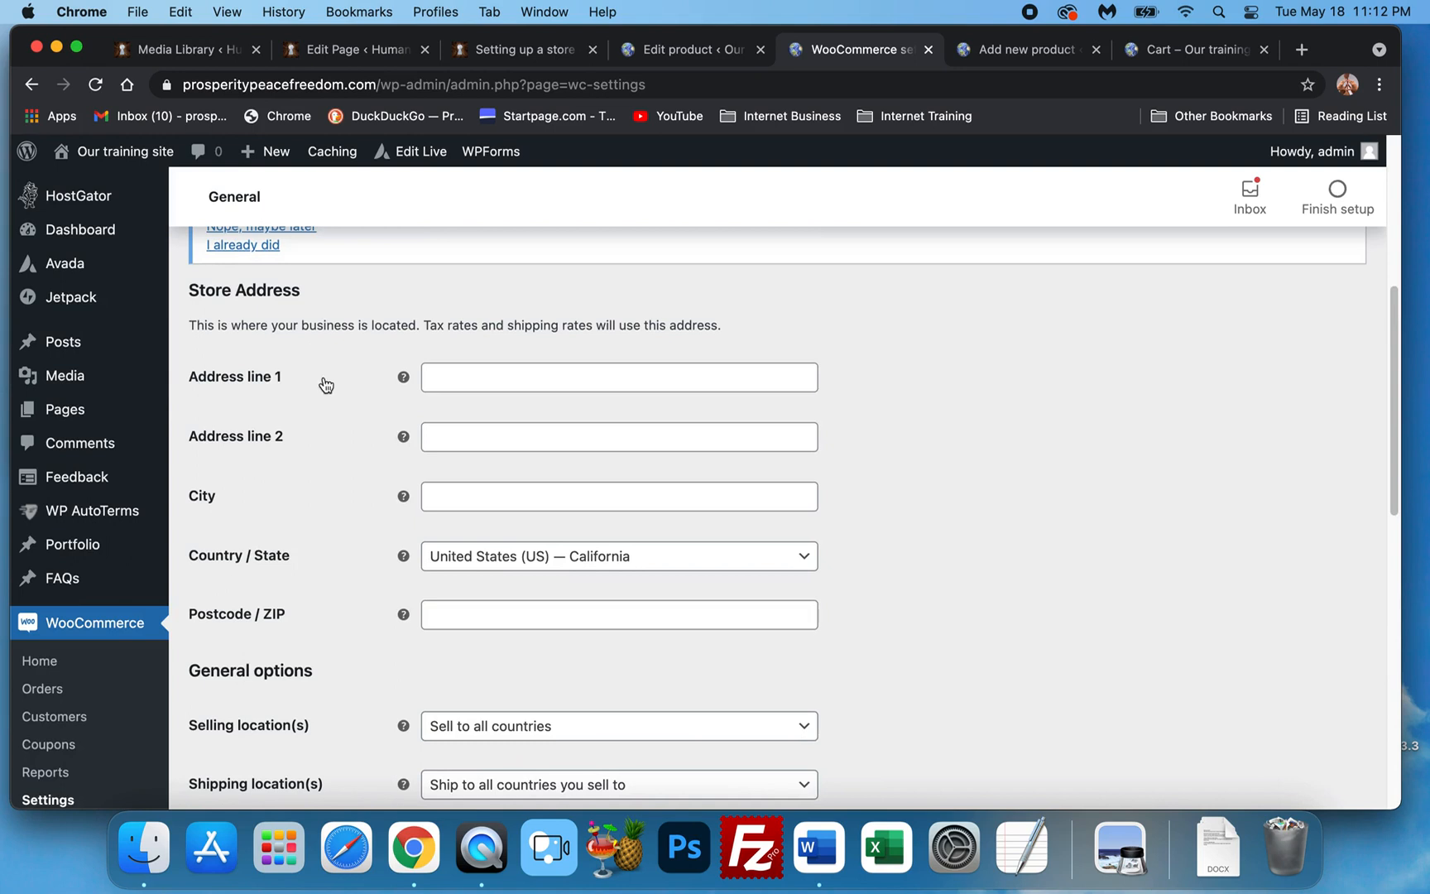
{"action": "scroll", "coordinate": [328, 387], "scroll_direction": "up", "scroll_amount": 2}
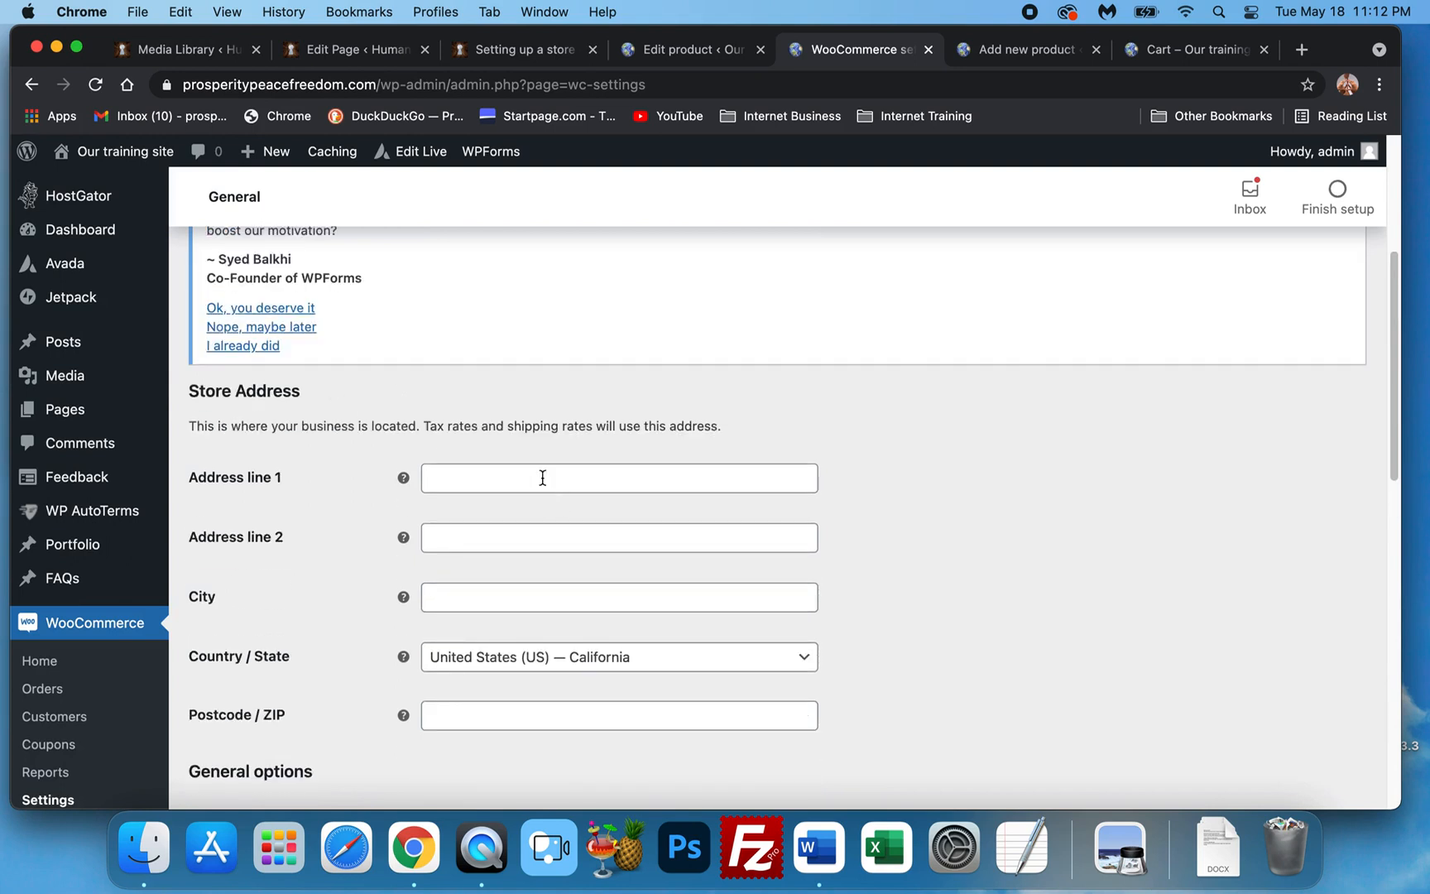
{"action": "scroll", "coordinate": [543, 477], "scroll_direction": "down", "scroll_amount": 3}
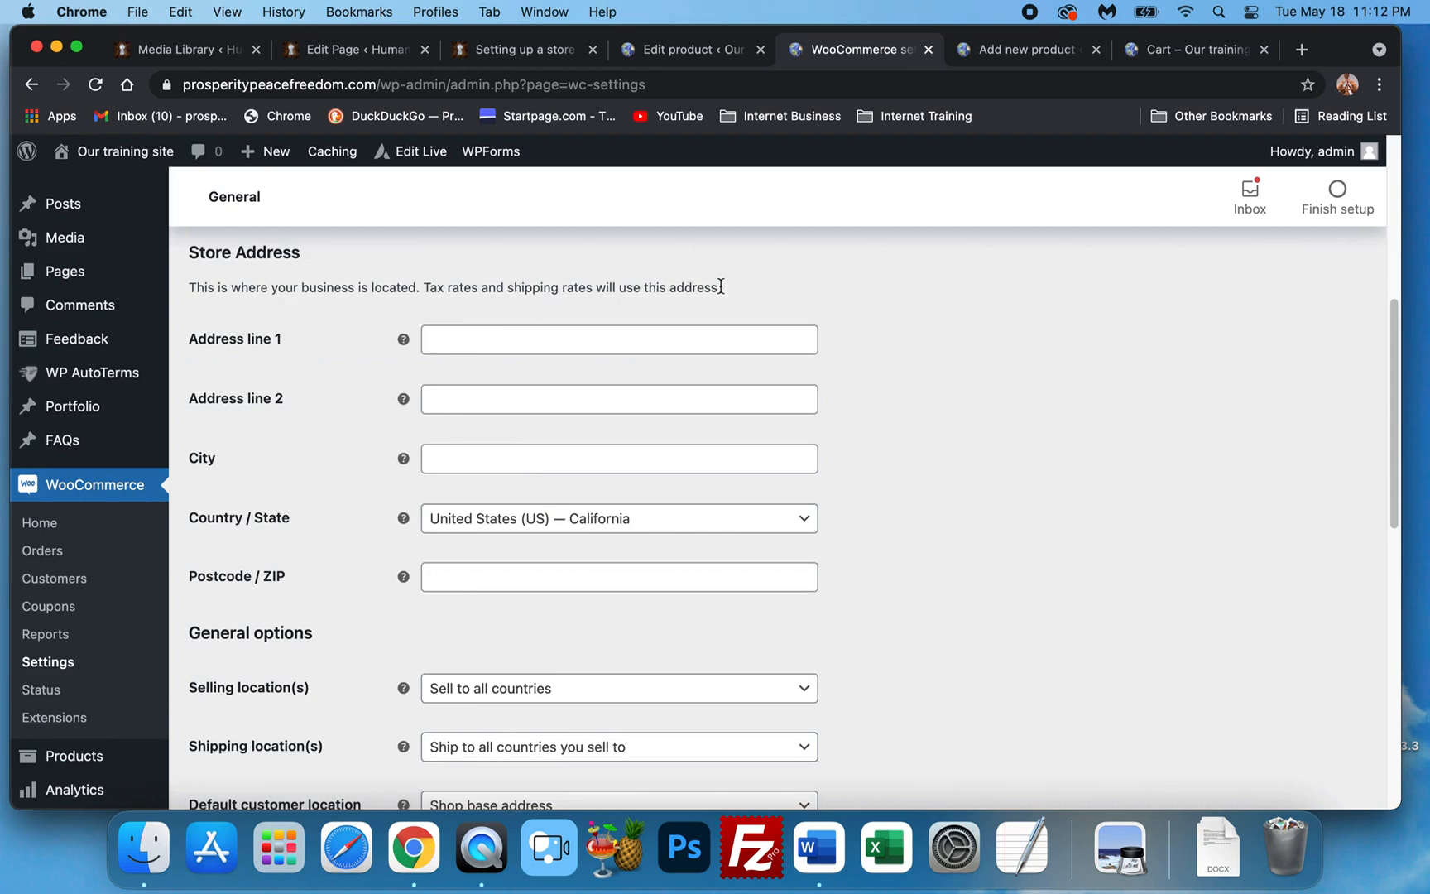
{"action": "scroll", "coordinate": [621, 395], "scroll_direction": "down", "scroll_amount": 3}
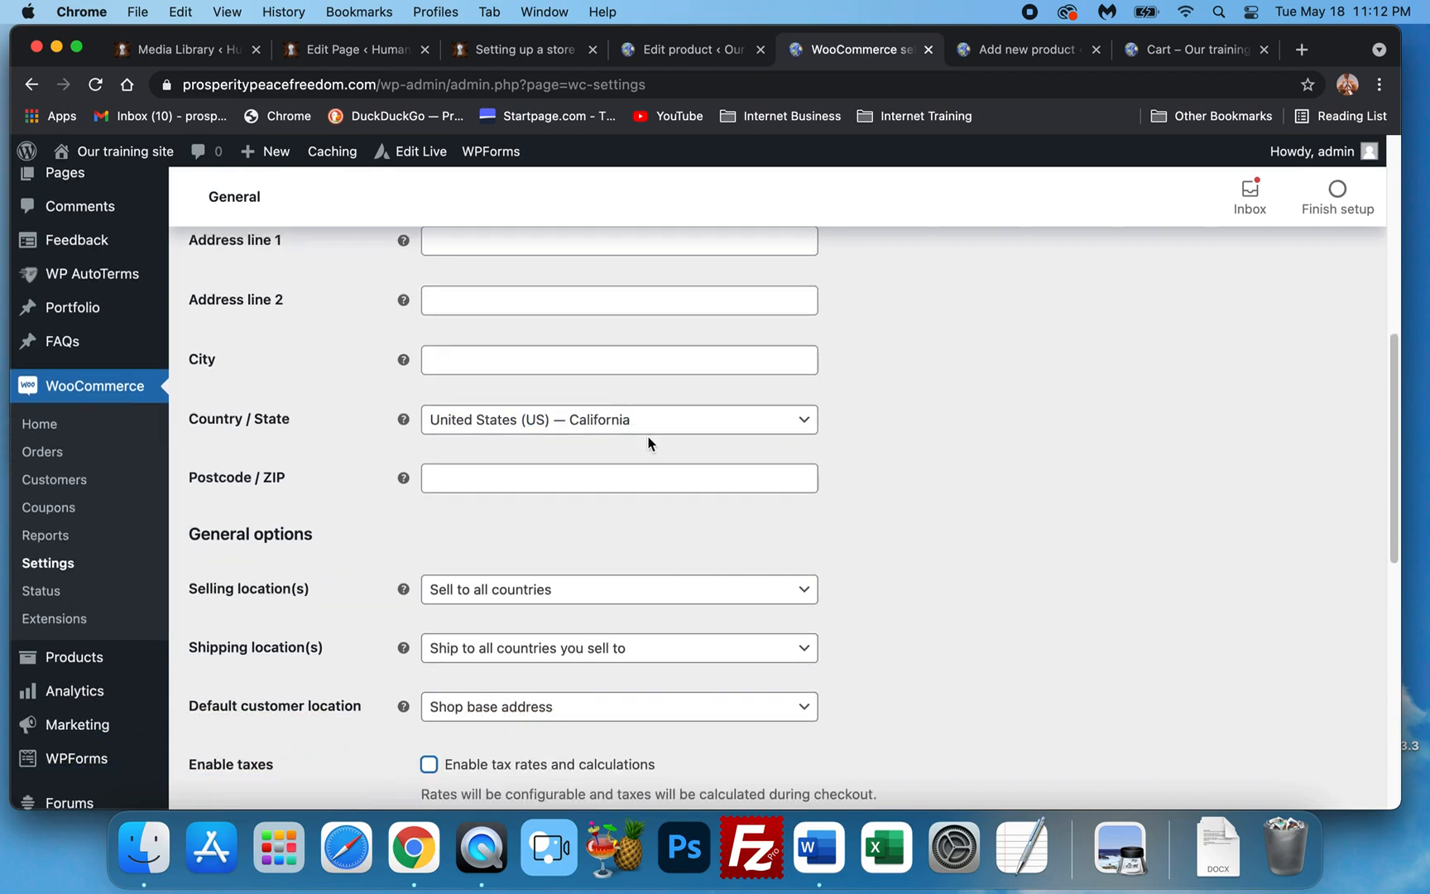
{"action": "scroll", "coordinate": [648, 444], "scroll_direction": "down", "scroll_amount": 2}
{"action": "scroll", "coordinate": [1005, 493], "scroll_direction": "down", "scroll_amount": 2}
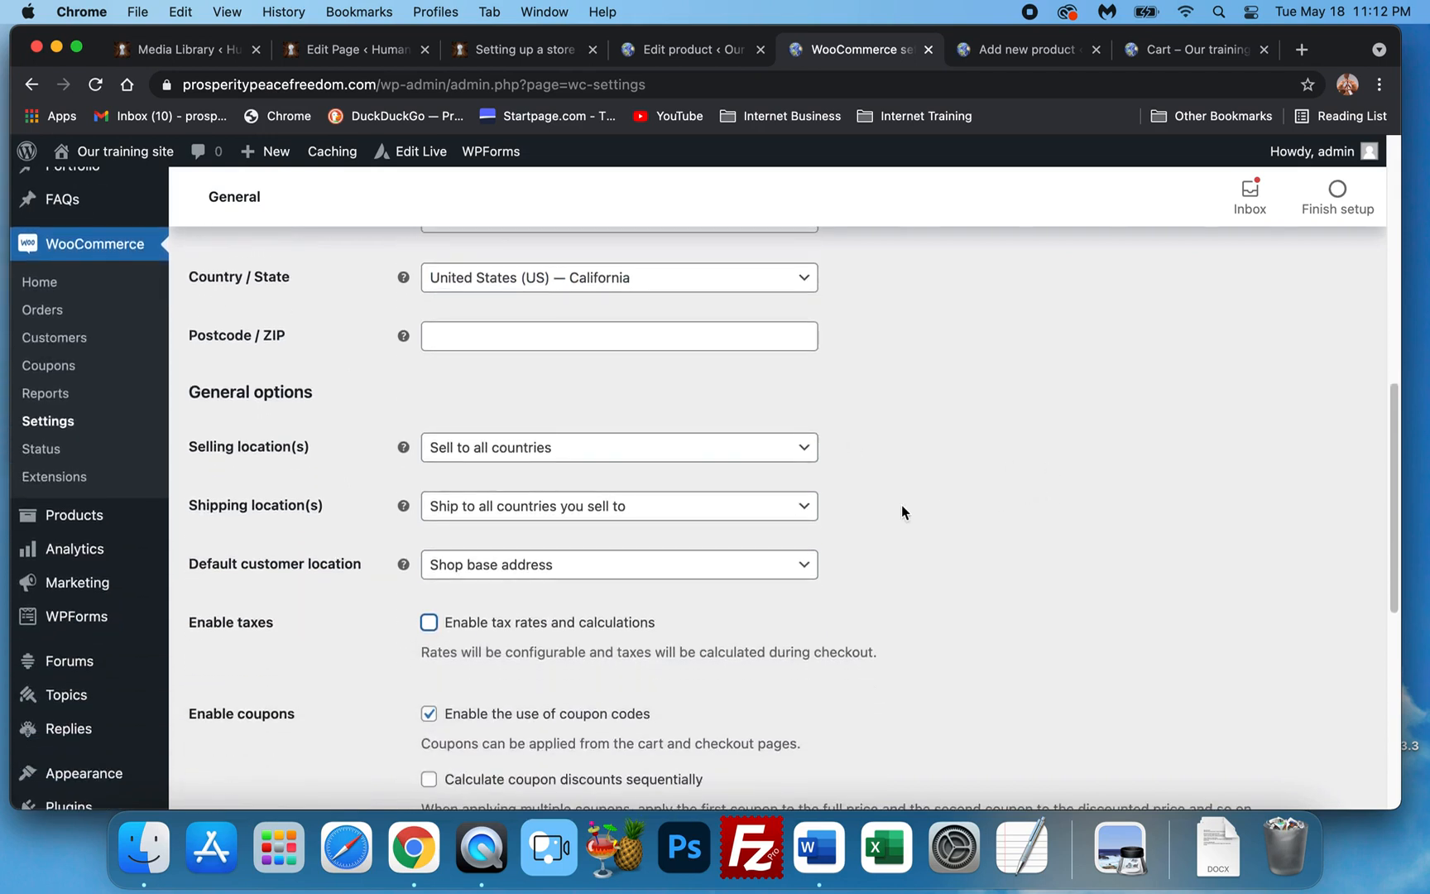
{"action": "scroll", "coordinate": [670, 454], "scroll_direction": "down", "scroll_amount": 1}
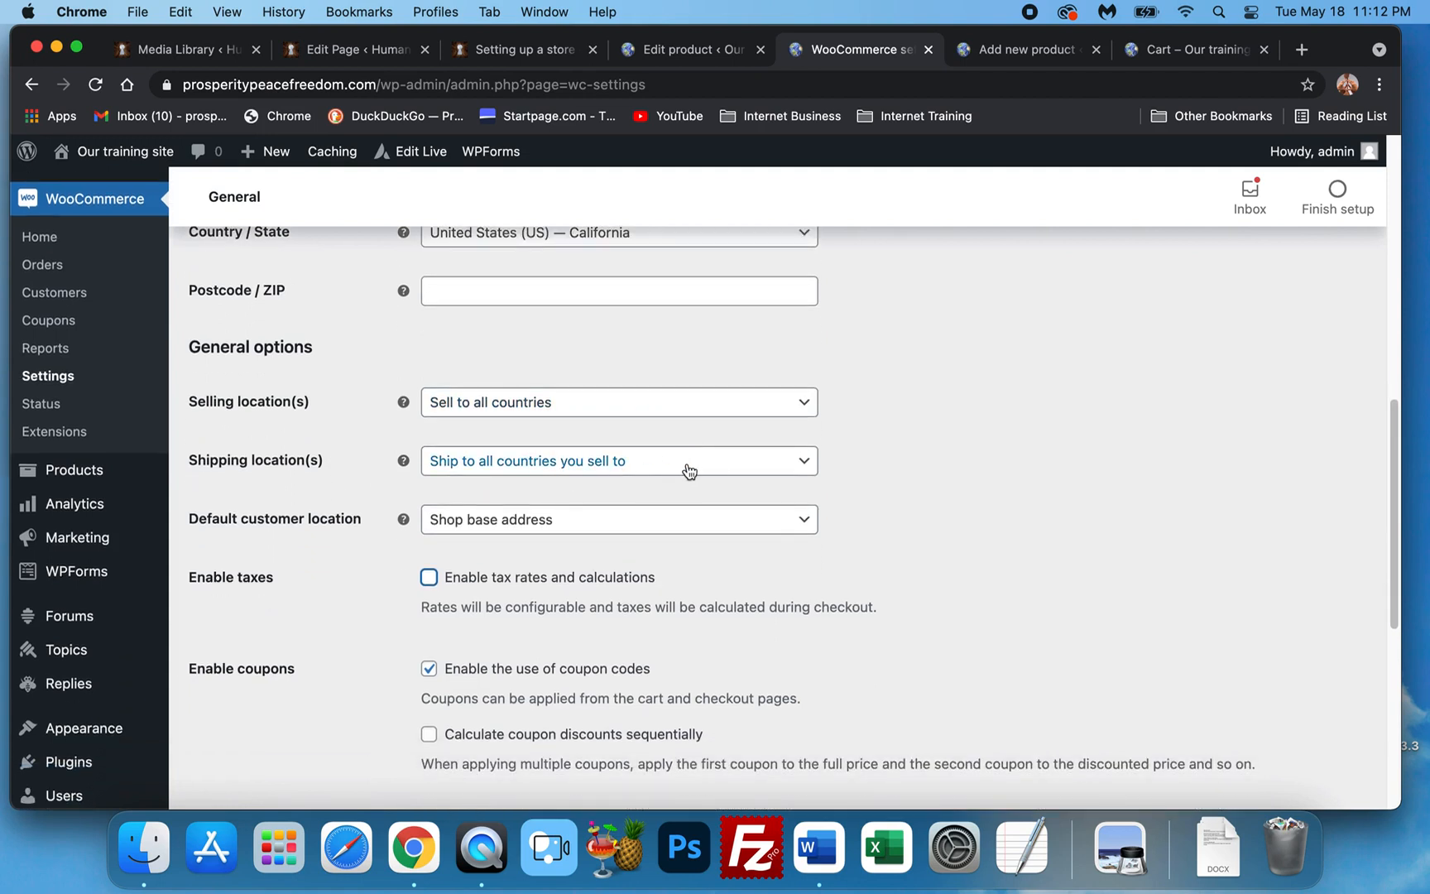
{"action": "scroll", "coordinate": [708, 473], "scroll_direction": "down", "scroll_amount": 1}
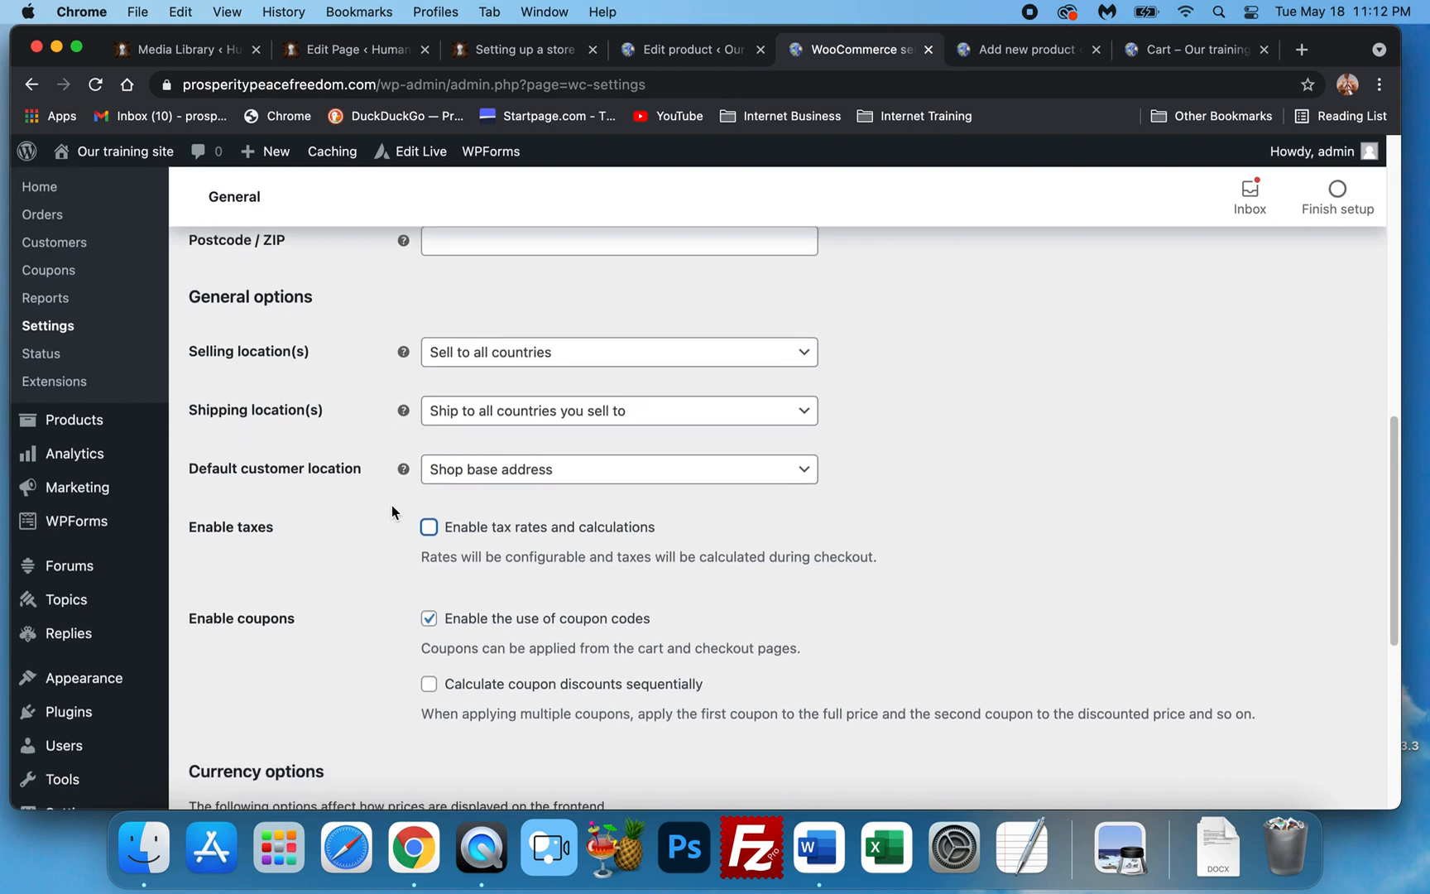
{"action": "scroll", "coordinate": [392, 511], "scroll_direction": "down", "scroll_amount": 2}
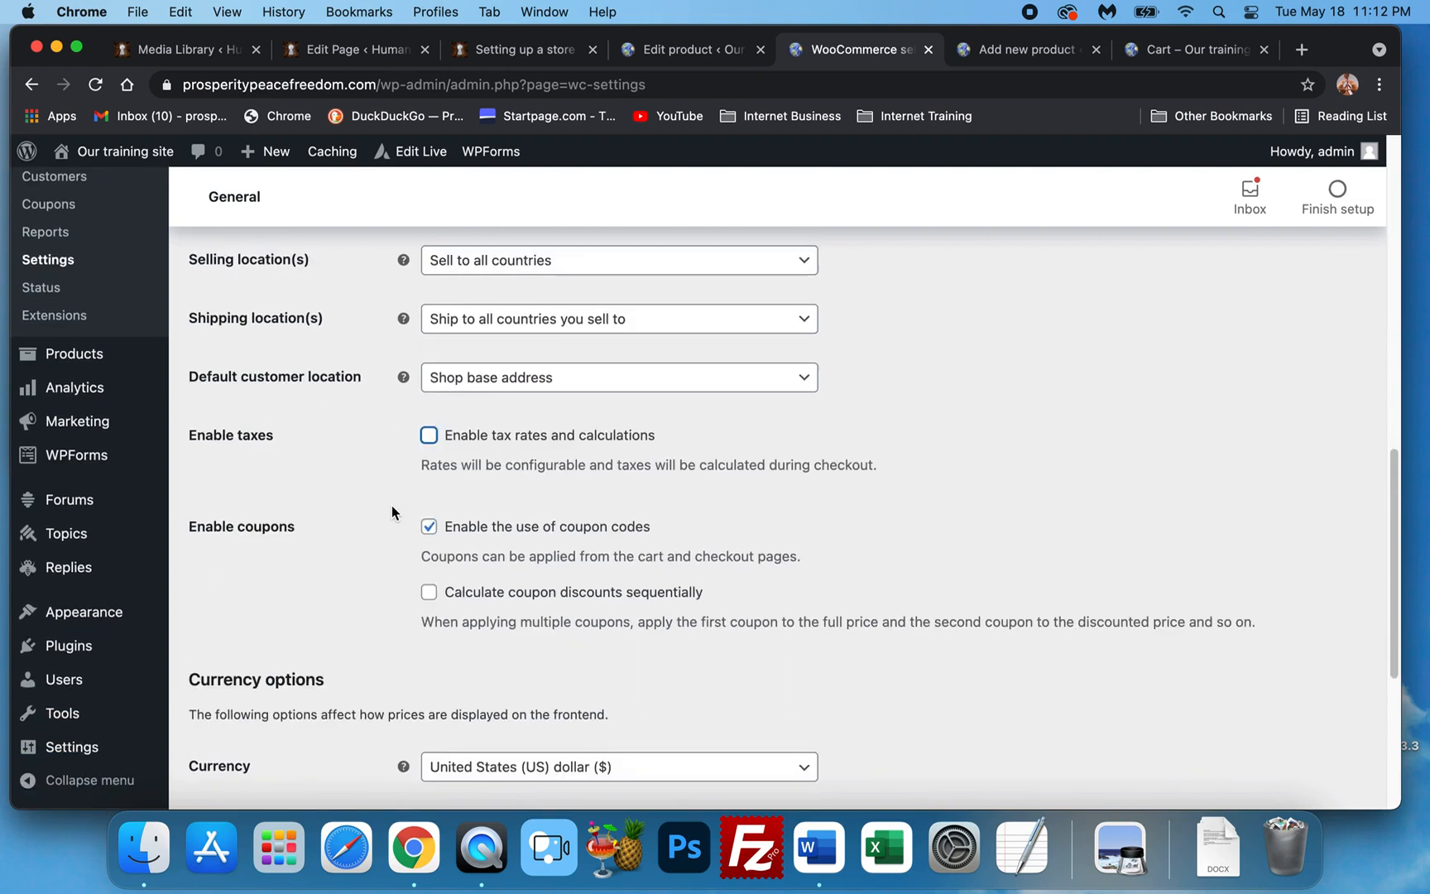
Tick Enable tax rates and calculations in the General settings.
{"action": "left_click", "coordinate": [429, 436]}
{"action": "scroll", "coordinate": [296, 523], "scroll_direction": "down", "scroll_amount": 5}
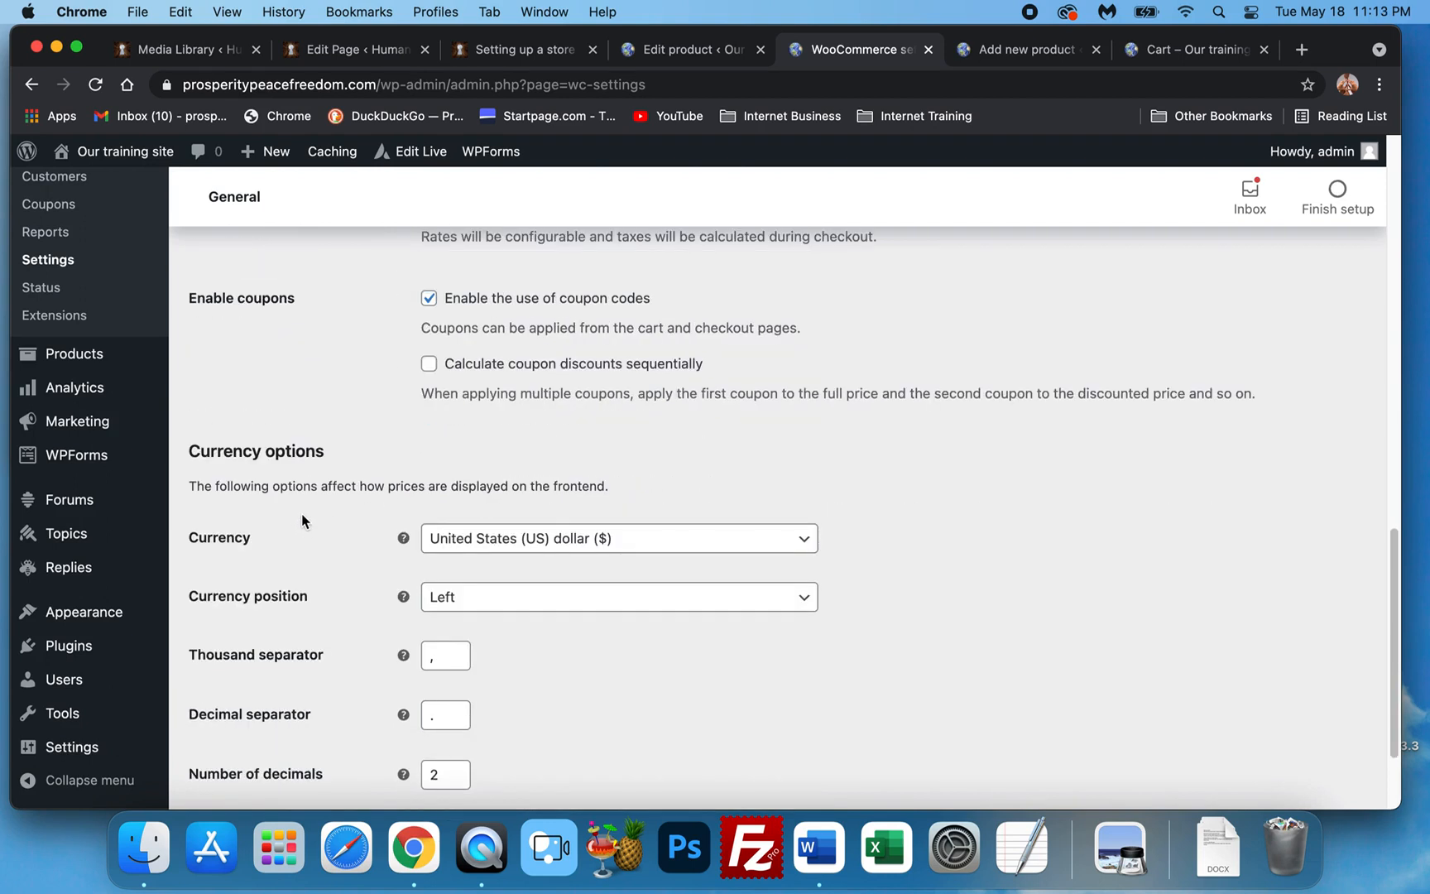
{"action": "scroll", "coordinate": [301, 428], "scroll_direction": "down", "scroll_amount": 3}
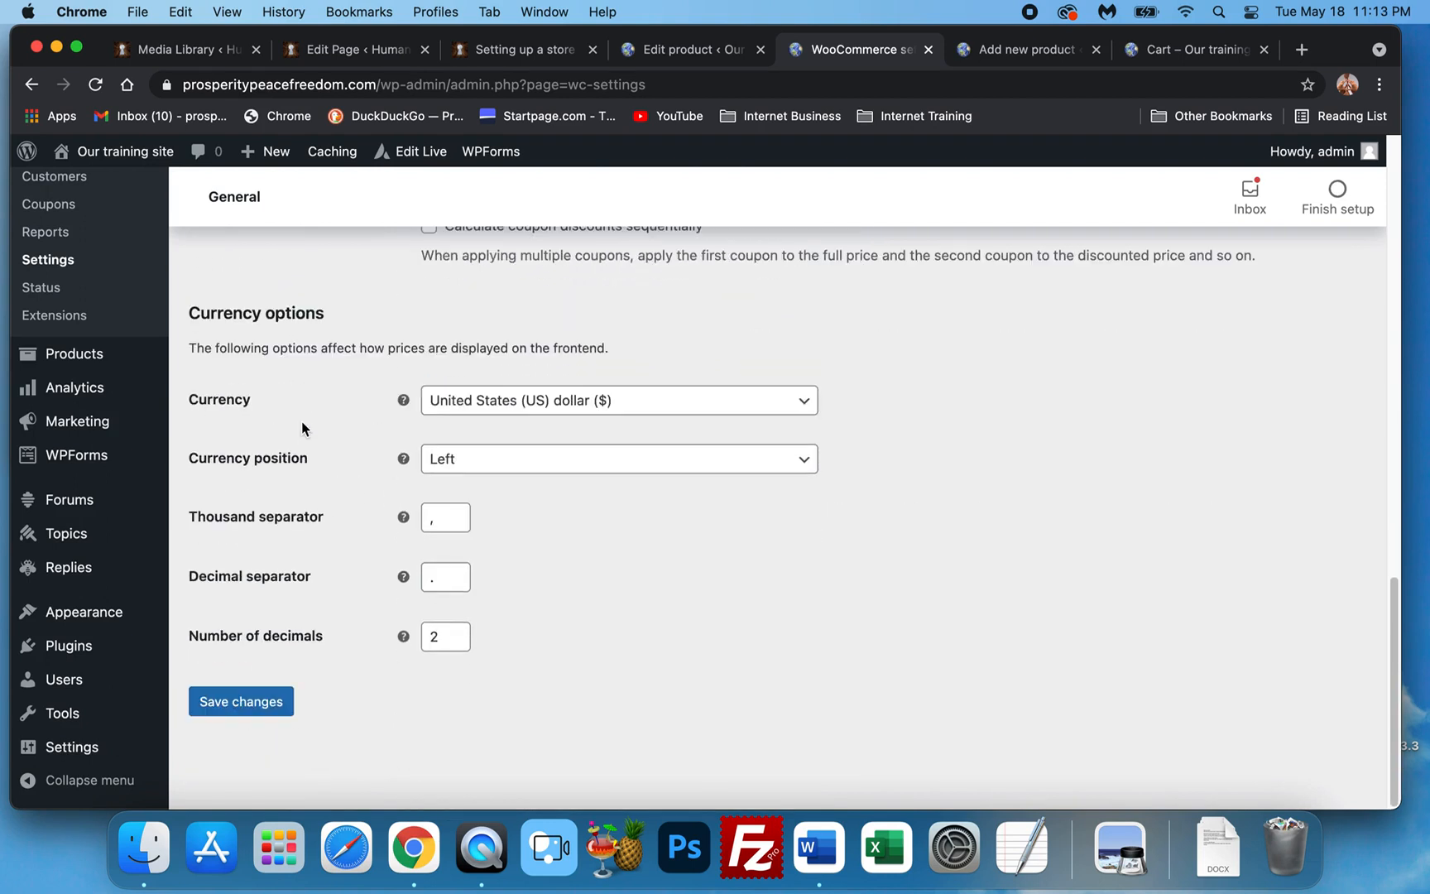
{"action": "scroll", "coordinate": [322, 444], "scroll_direction": "up", "scroll_amount": 15}
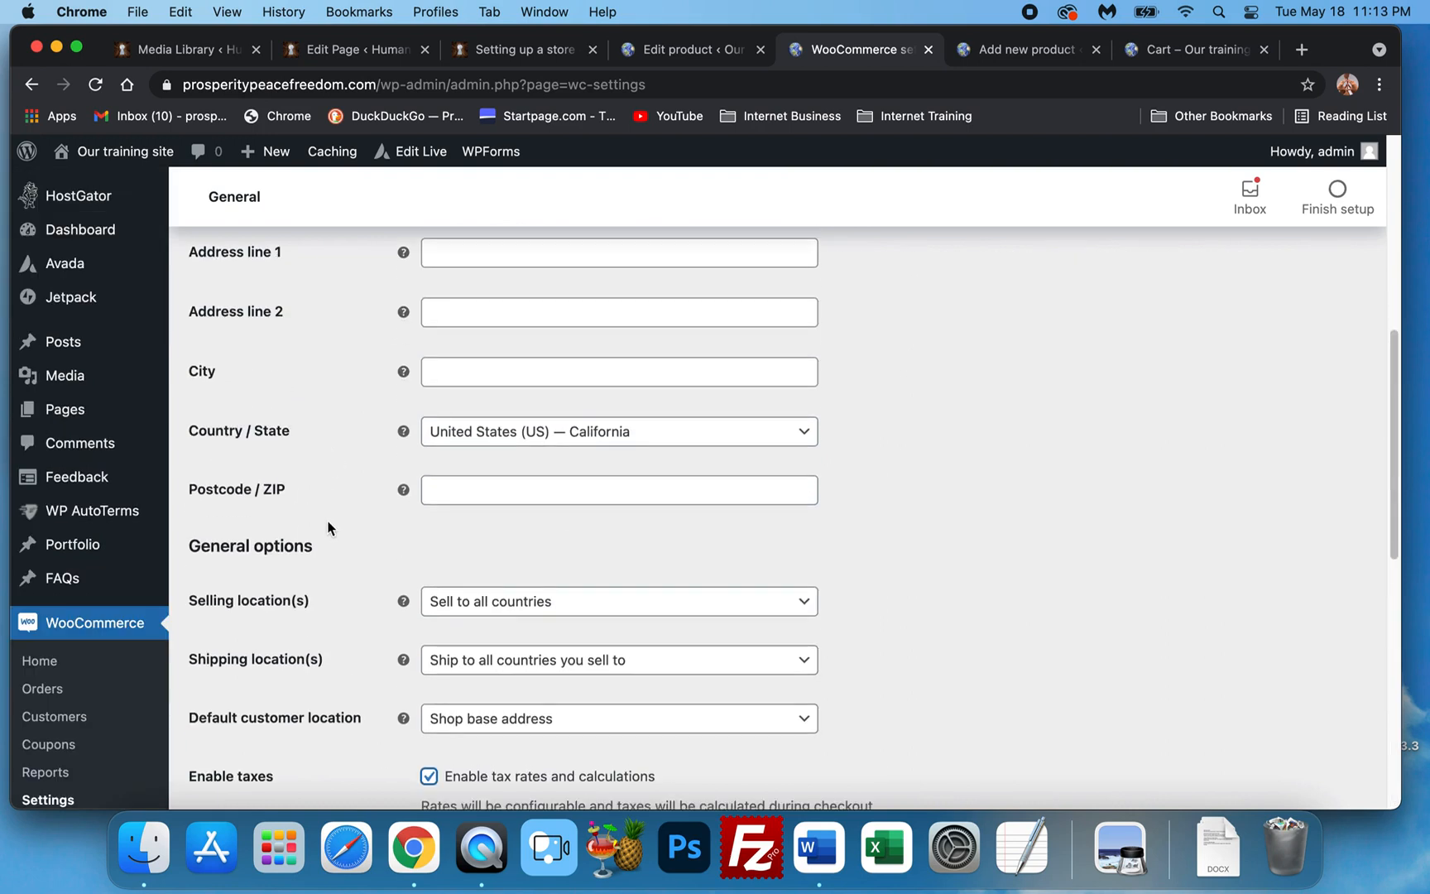
{"action": "scroll", "coordinate": [361, 418], "scroll_direction": "up", "scroll_amount": 8}
{"action": "scroll", "coordinate": [405, 455], "scroll_direction": "down", "scroll_amount": 3}
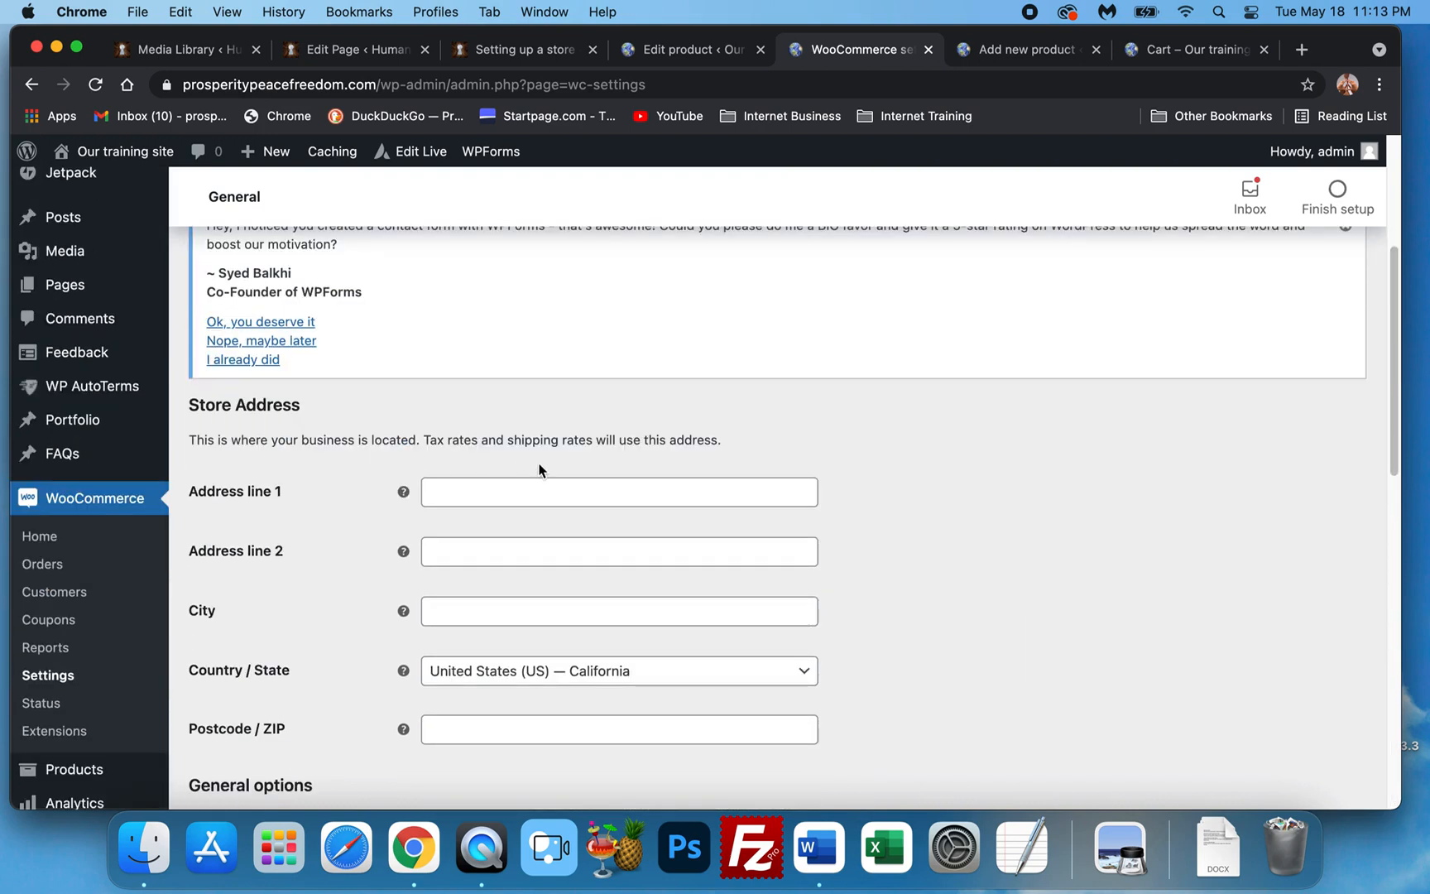
{"action": "scroll", "coordinate": [479, 489], "scroll_direction": "down", "scroll_amount": 1}
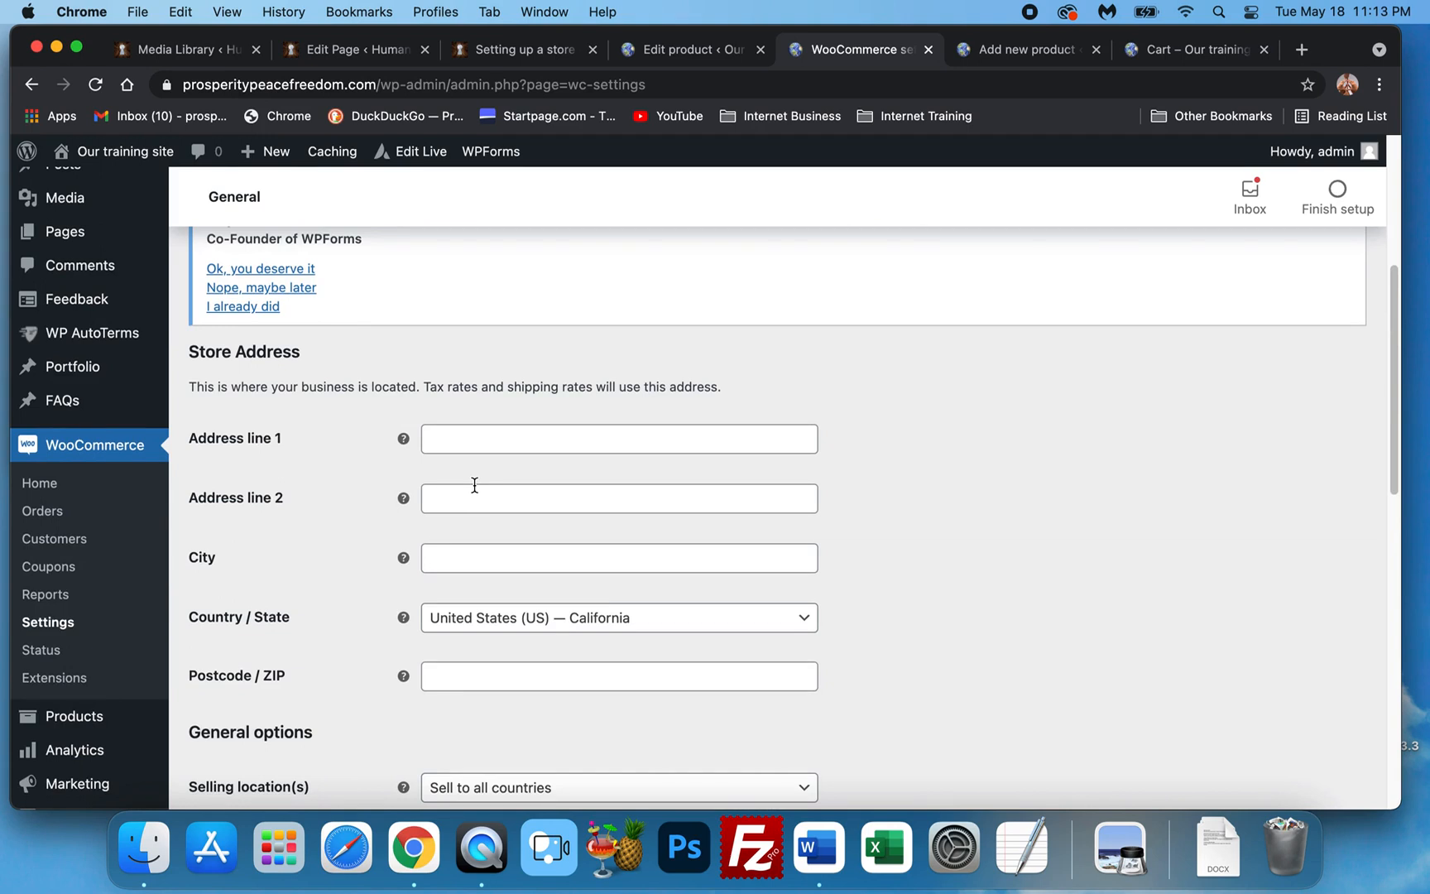
{"action": "scroll", "coordinate": [474, 491], "scroll_direction": "up", "scroll_amount": 7}
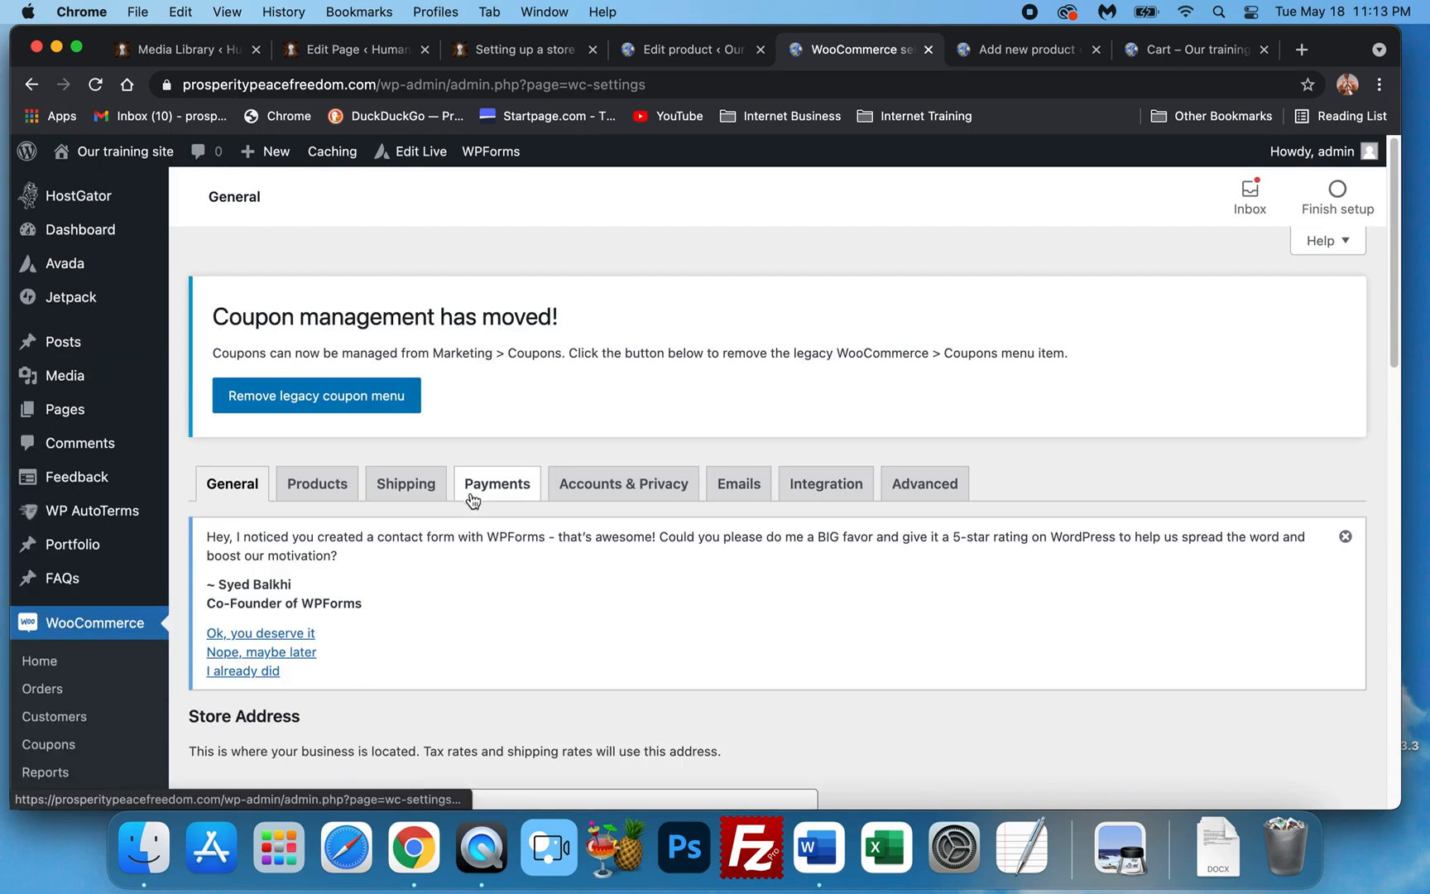
Go back through the Acai Immune Defense tab to the Krill Oil draft.
{"action": "left_click", "coordinate": [710, 52]}
{"action": "scroll", "coordinate": [637, 425], "scroll_direction": "up", "scroll_amount": 15}
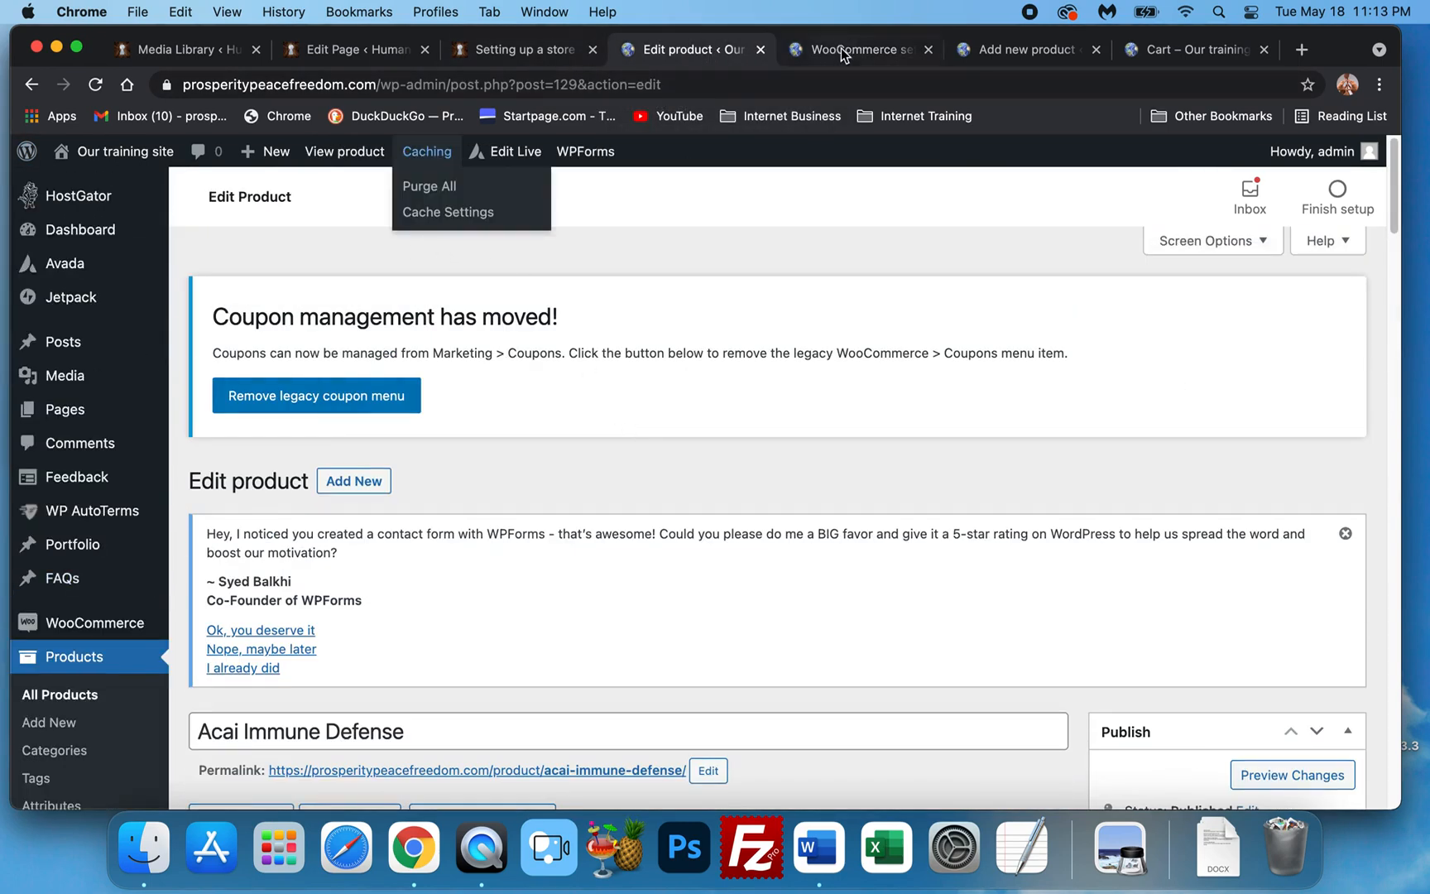
{"action": "left_click", "coordinate": [1012, 49]}
{"action": "scroll", "coordinate": [459, 492], "scroll_direction": "up", "scroll_amount": 10}
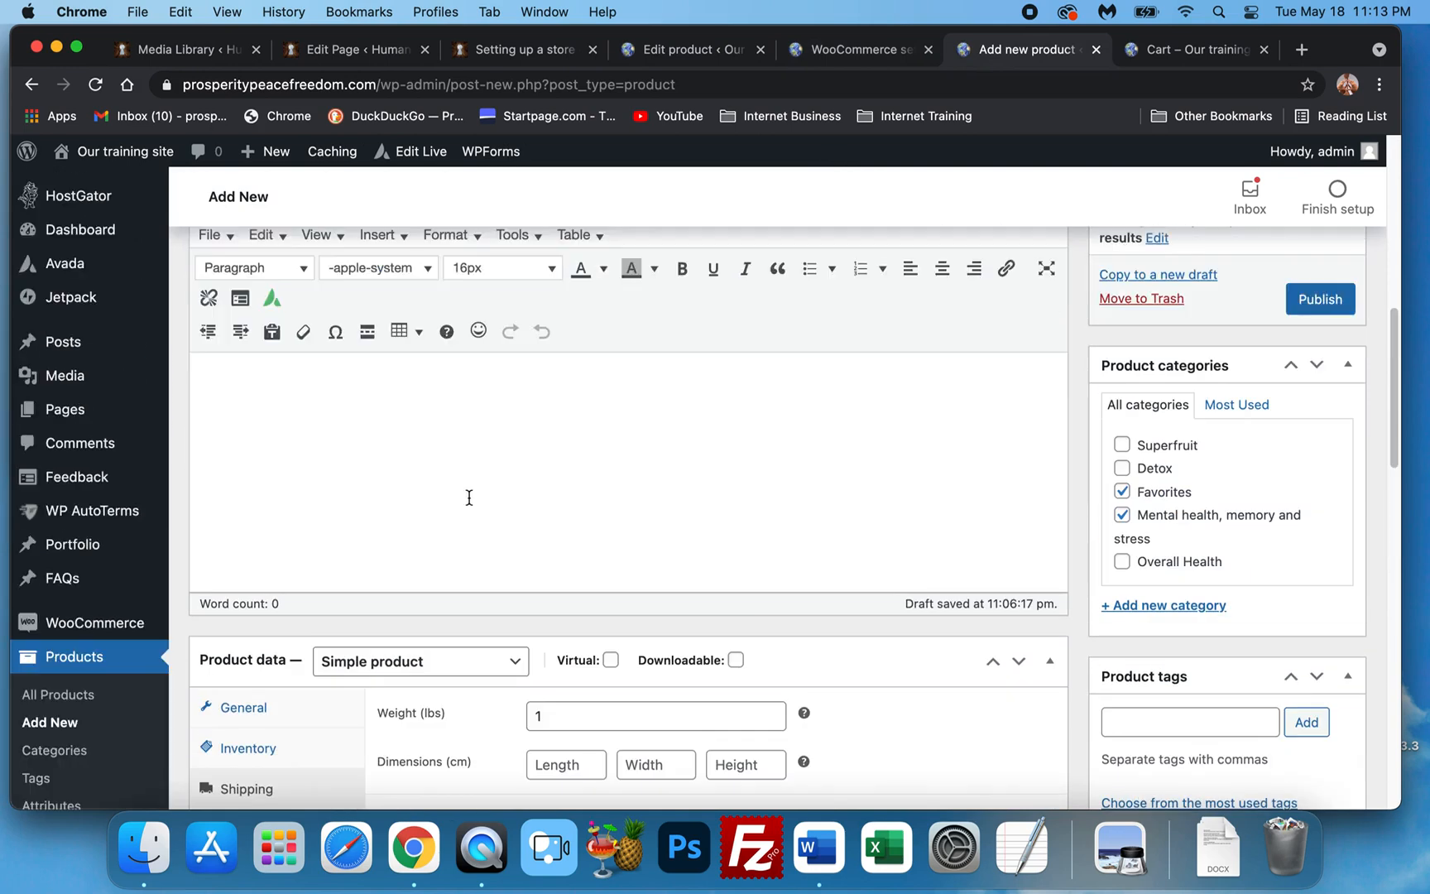
{"action": "scroll", "coordinate": [954, 464], "scroll_direction": "down", "scroll_amount": 5}
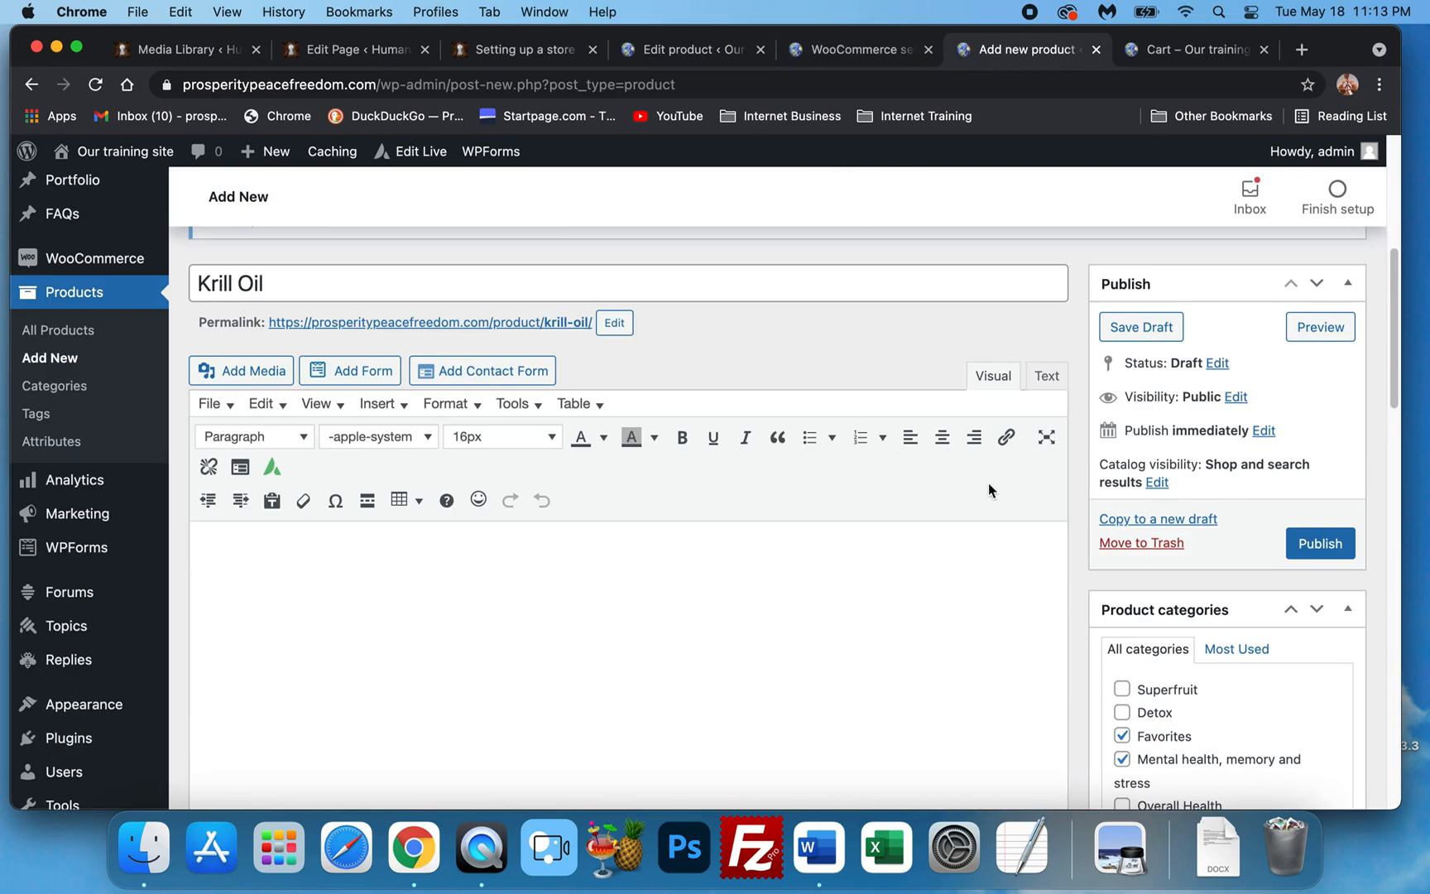
{"action": "scroll", "coordinate": [1034, 489], "scroll_direction": "down", "scroll_amount": 2}
{"action": "scroll", "coordinate": [451, 460], "scroll_direction": "up", "scroll_amount": 5}
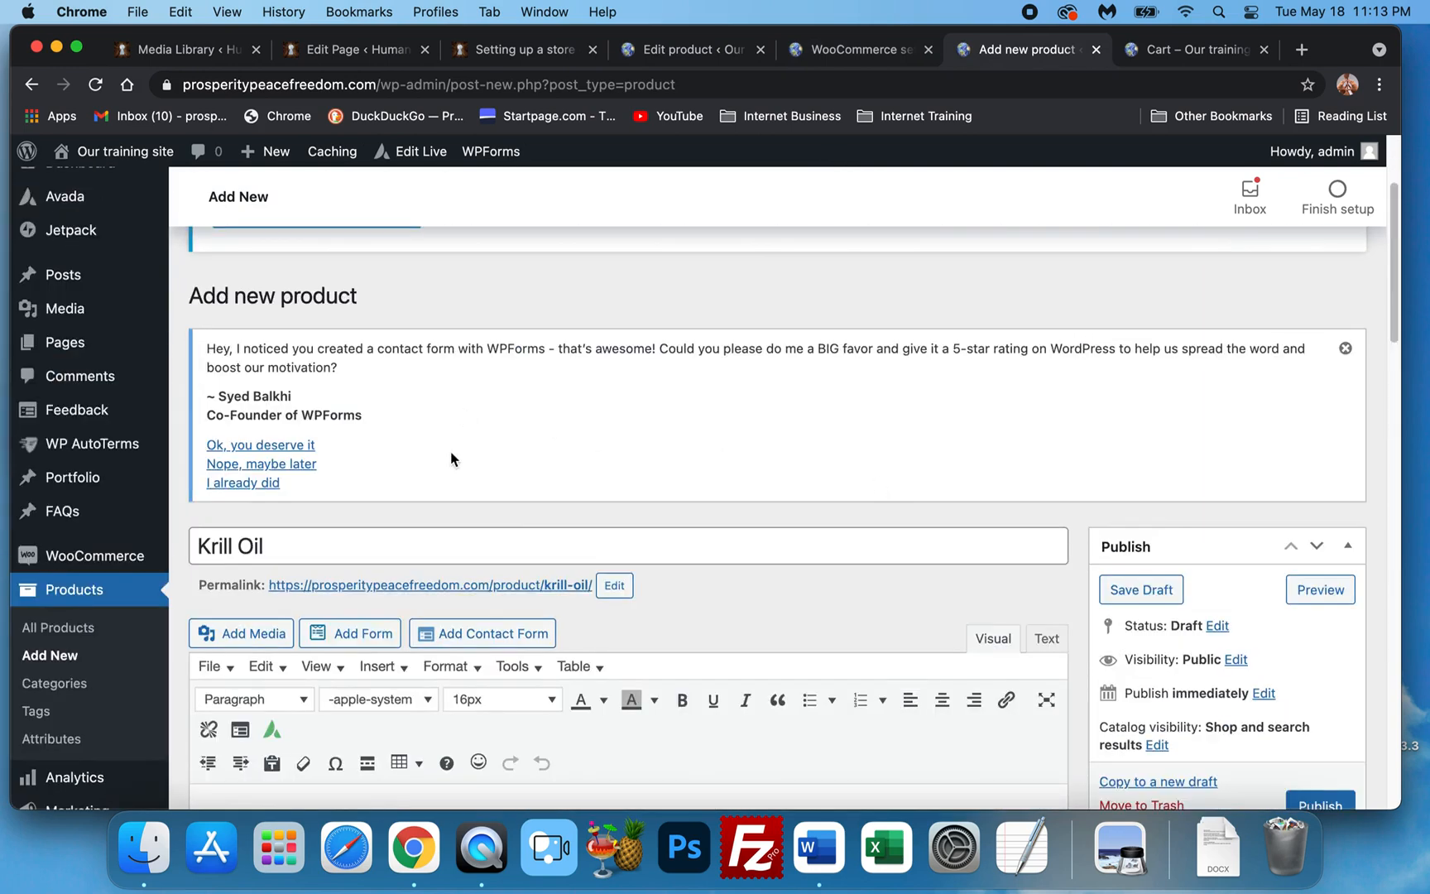
{"action": "scroll", "coordinate": [1070, 568], "scroll_direction": "down", "scroll_amount": 5}
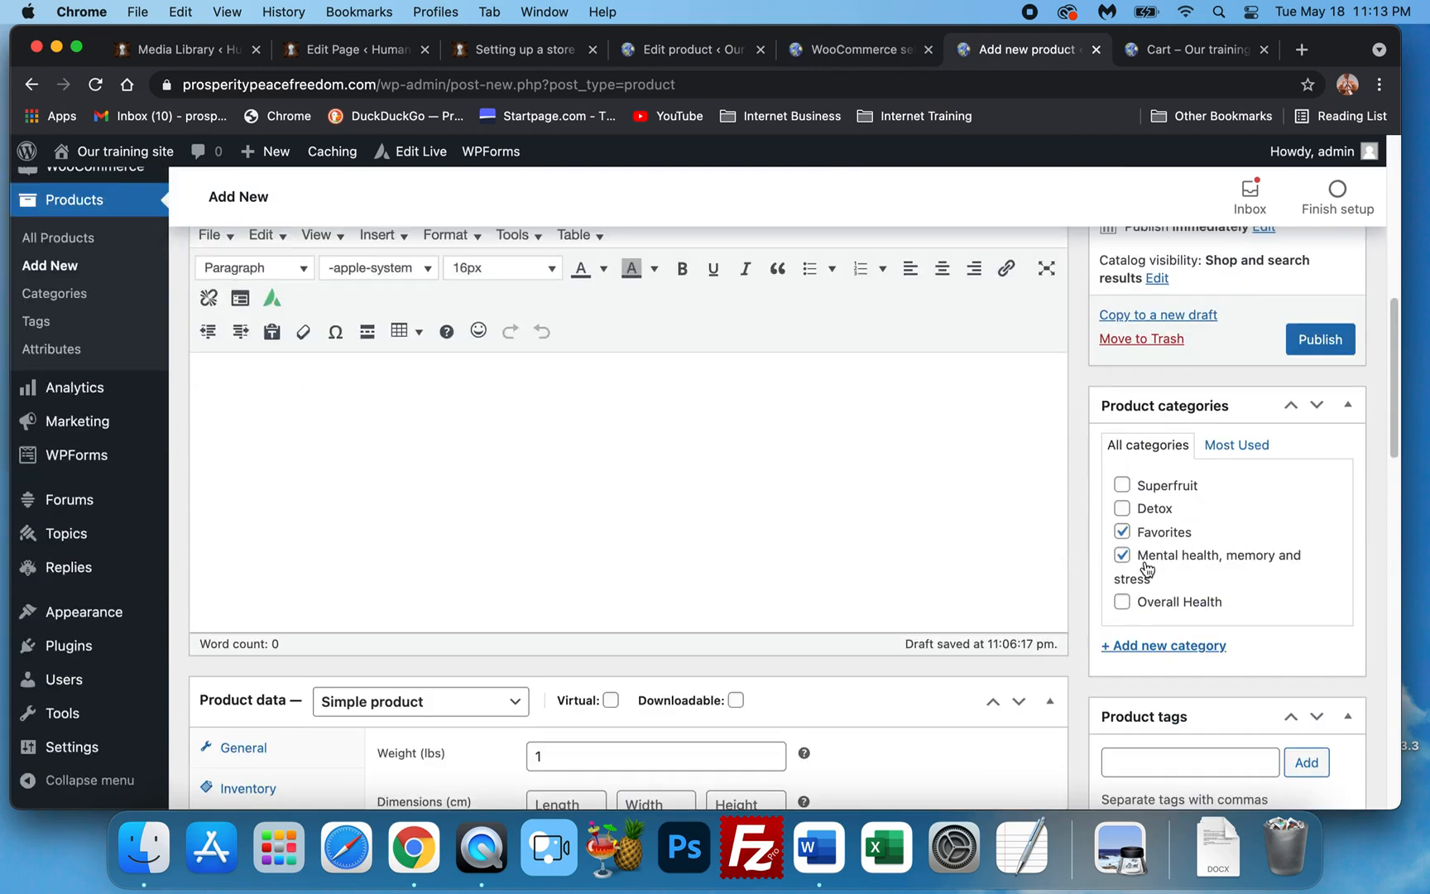
{"action": "scroll", "coordinate": [1146, 569], "scroll_direction": "down", "scroll_amount": 3}
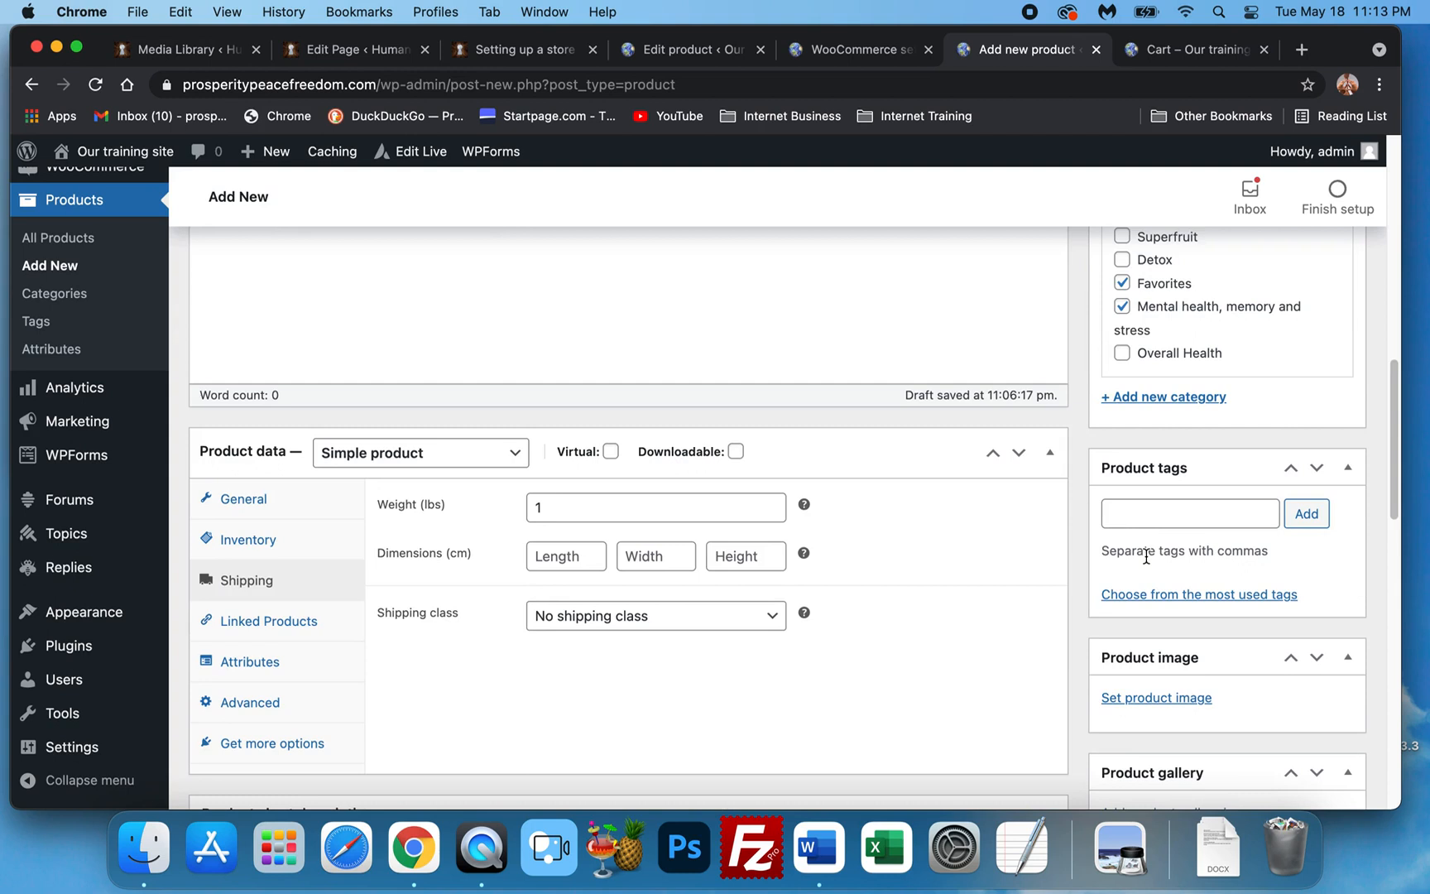
{"action": "scroll", "coordinate": [1147, 558], "scroll_direction": "down", "scroll_amount": 1}
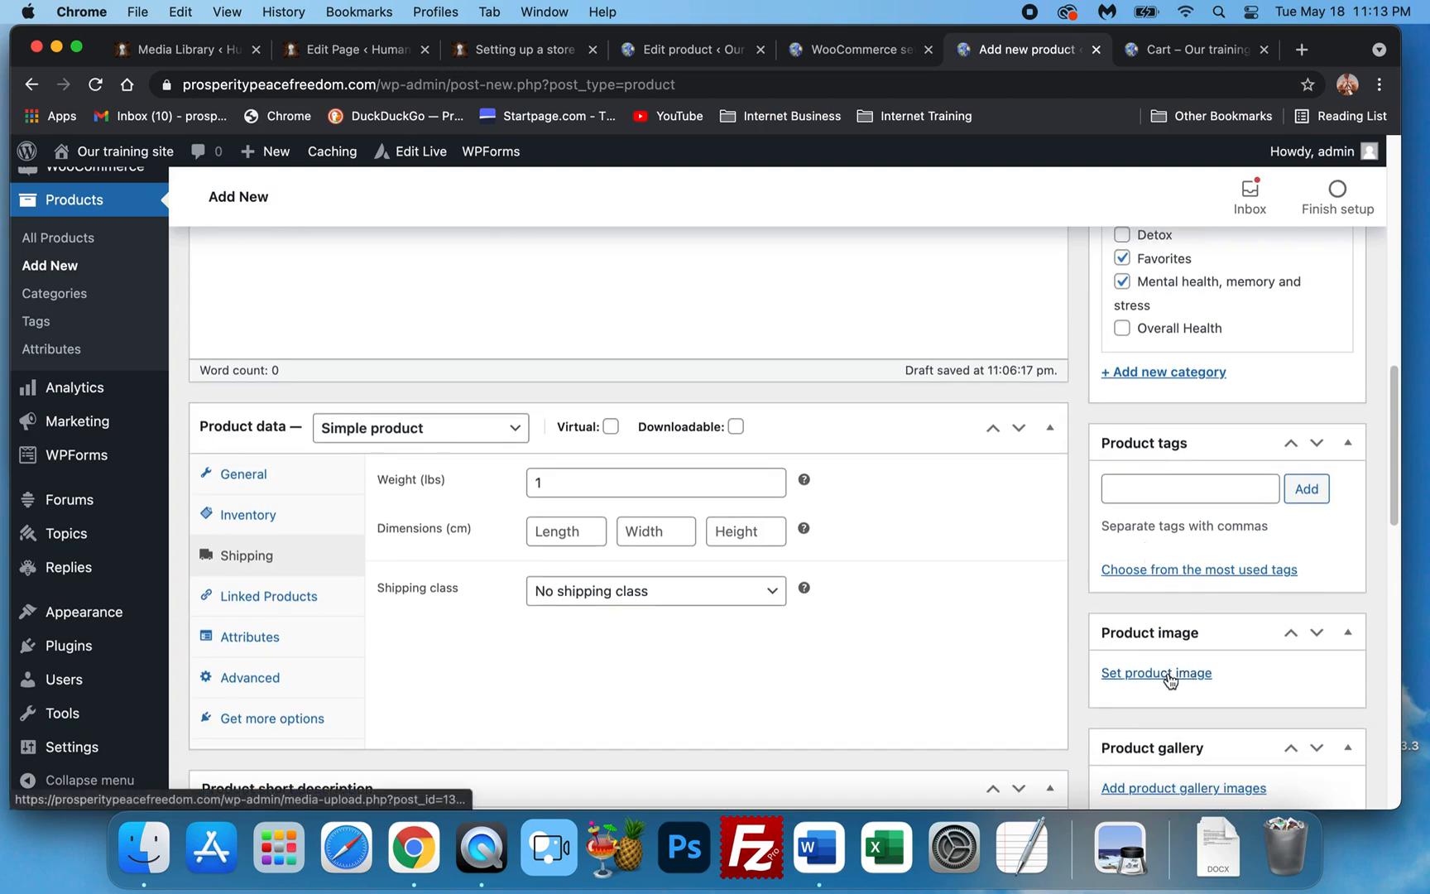
Upload the Antarctic Krill Oil jpg and set it as the product image.
{"action": "left_click", "coordinate": [1170, 678]}
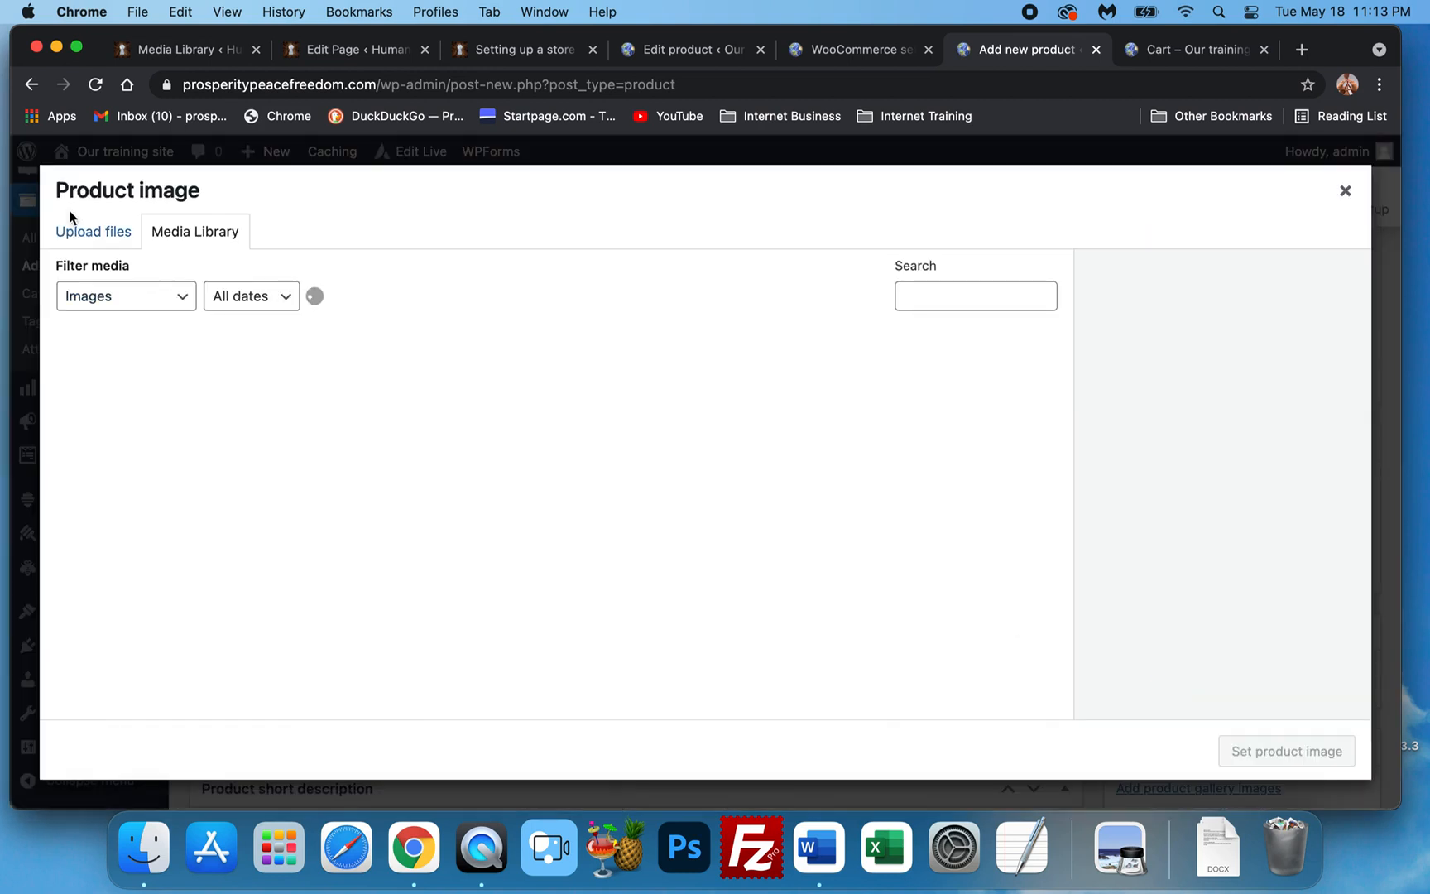
{"action": "left_click", "coordinate": [119, 249]}
{"action": "left_click", "coordinate": [704, 500]}
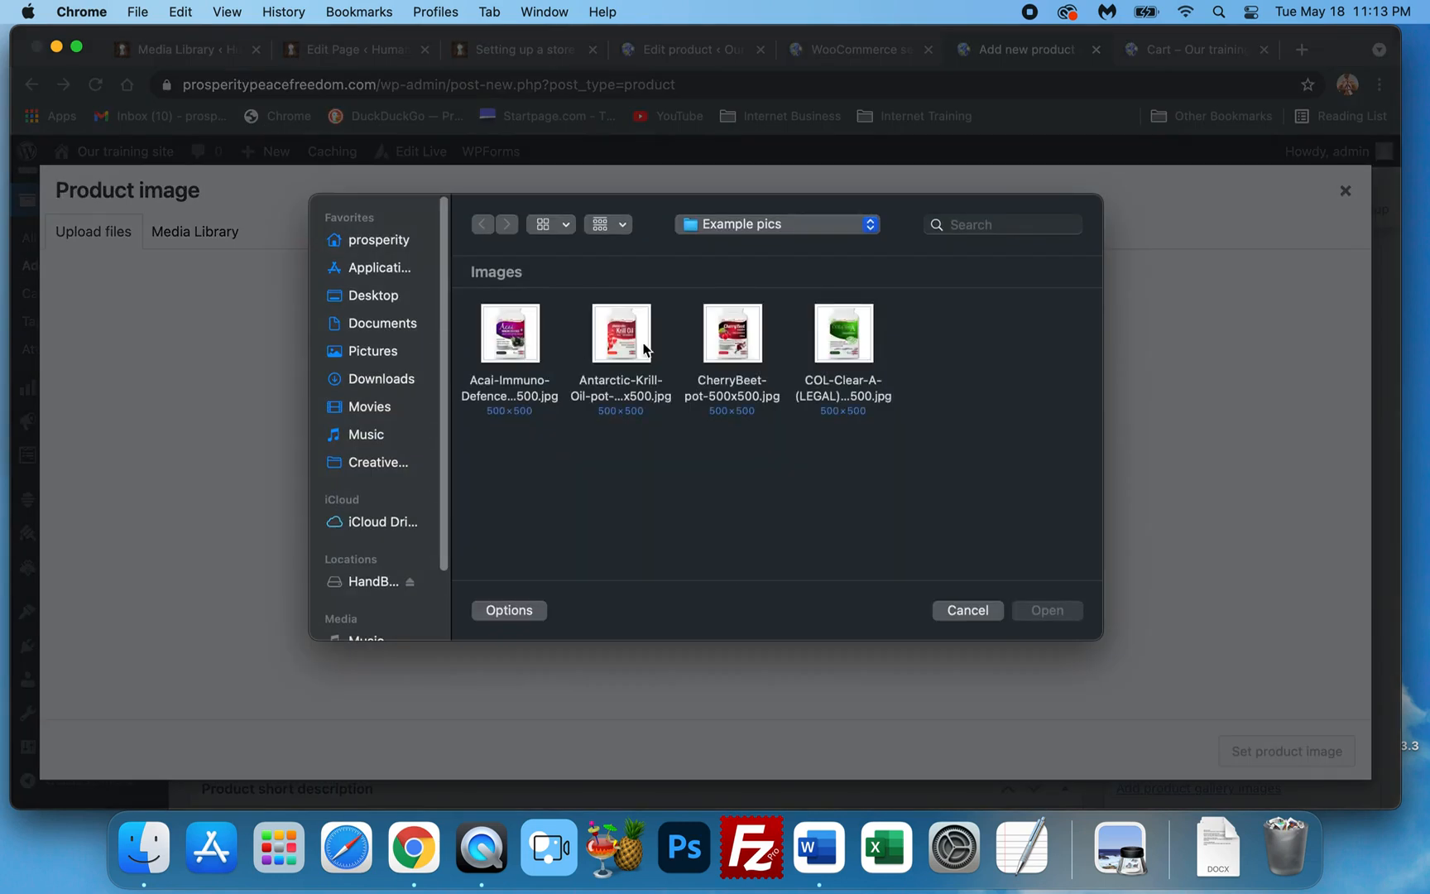
{"action": "double_click", "coordinate": [630, 342]}
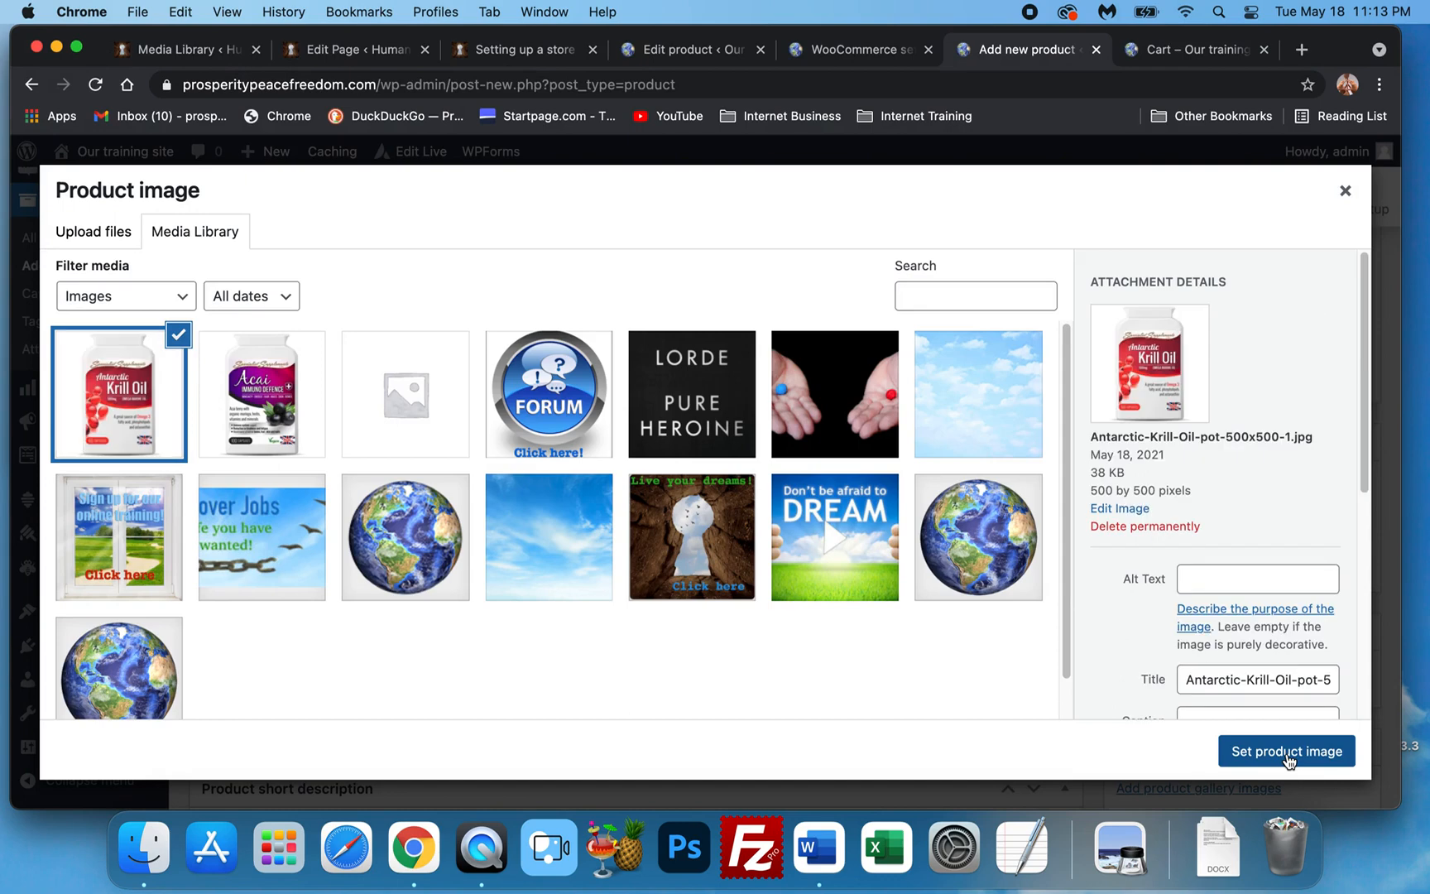
{"action": "left_click", "coordinate": [1287, 751]}
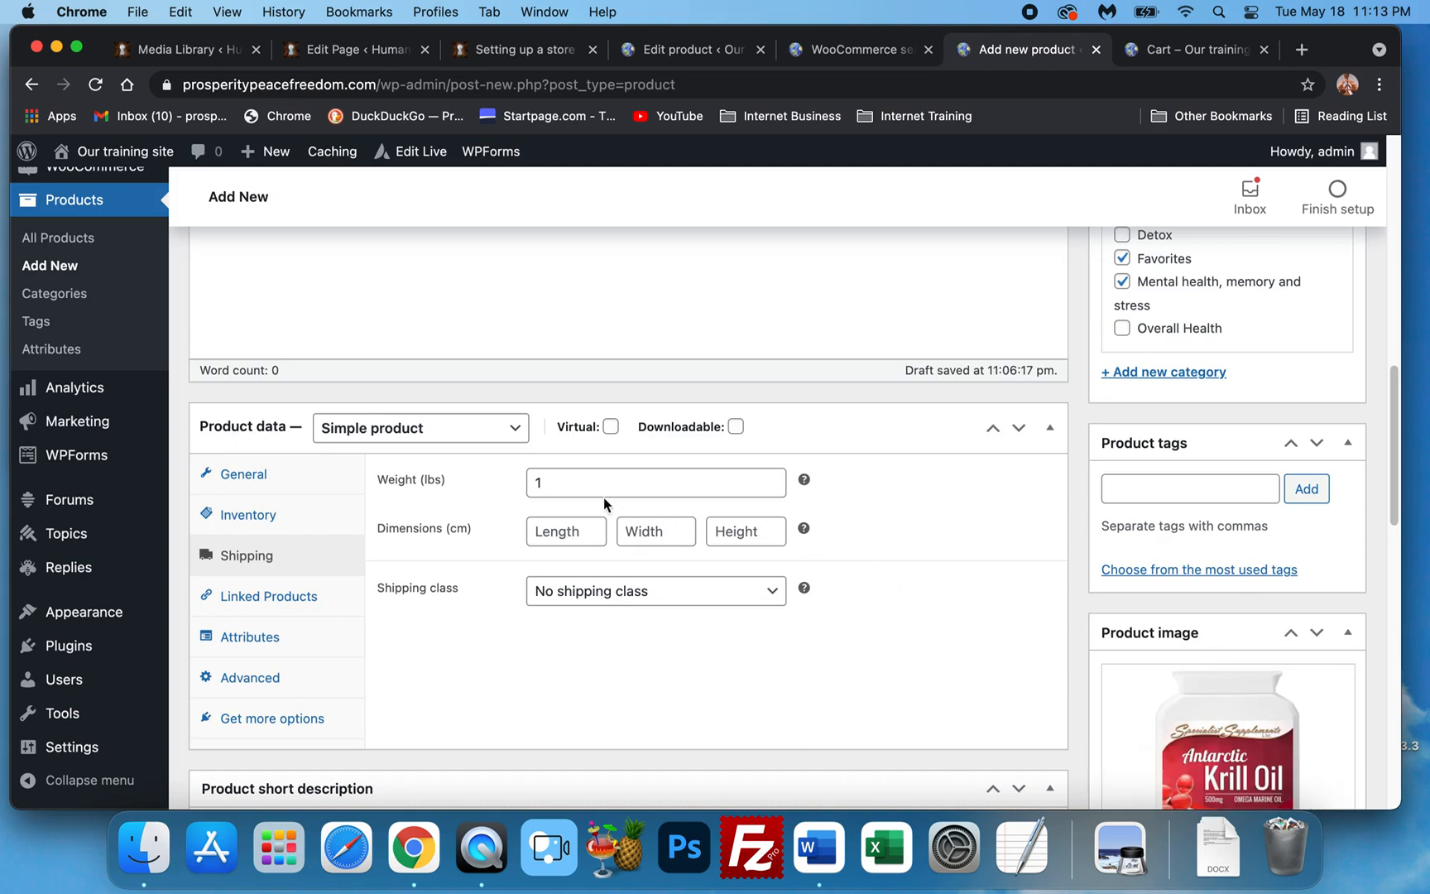
Show Product data's General tab: regular price $29.99, no sale price.
{"action": "scroll", "coordinate": [507, 456], "scroll_direction": "down", "scroll_amount": 1}
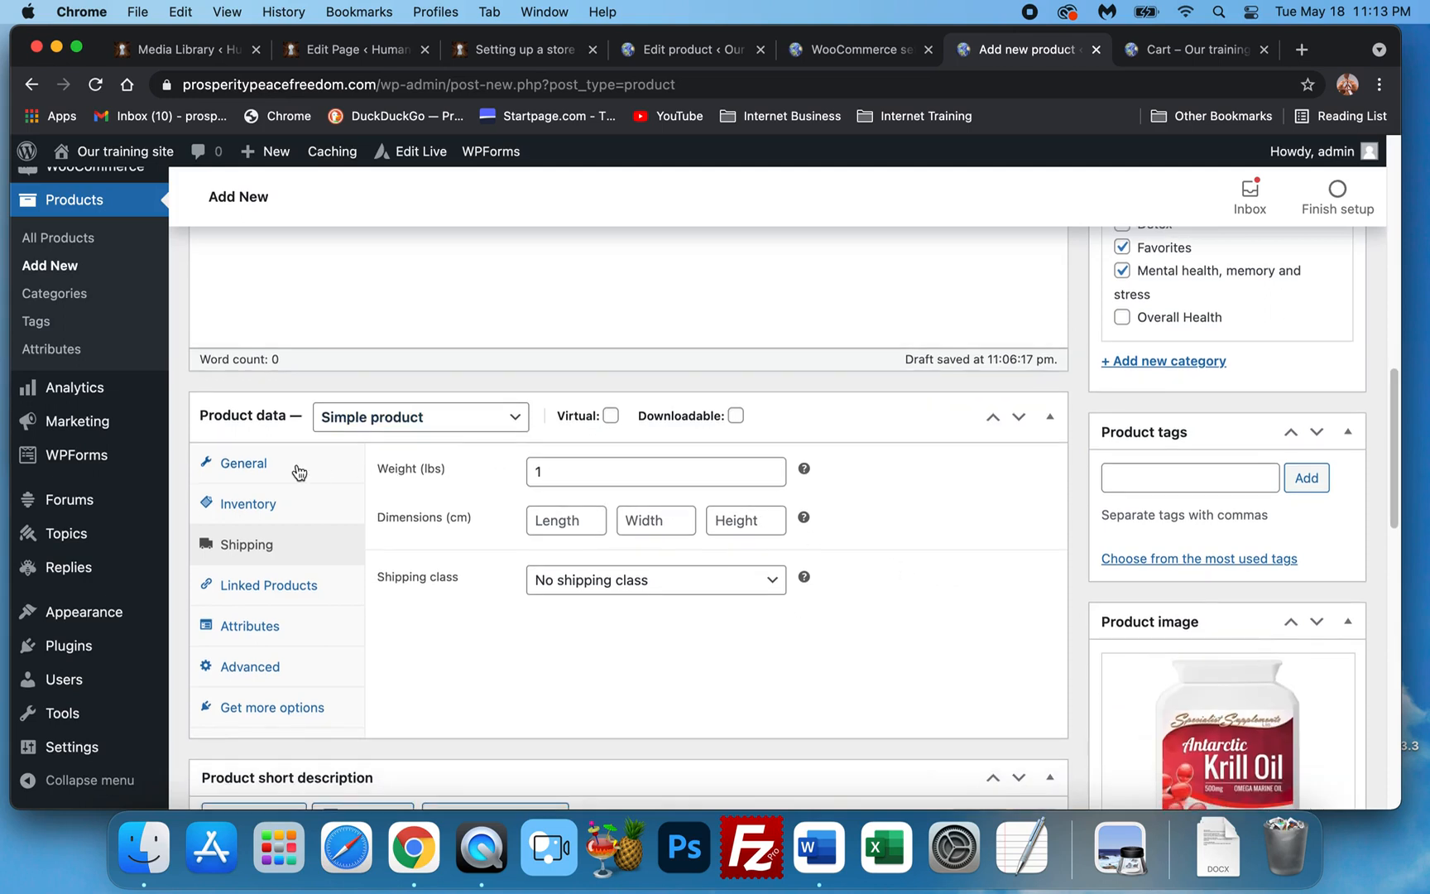
{"action": "left_click", "coordinate": [299, 470]}
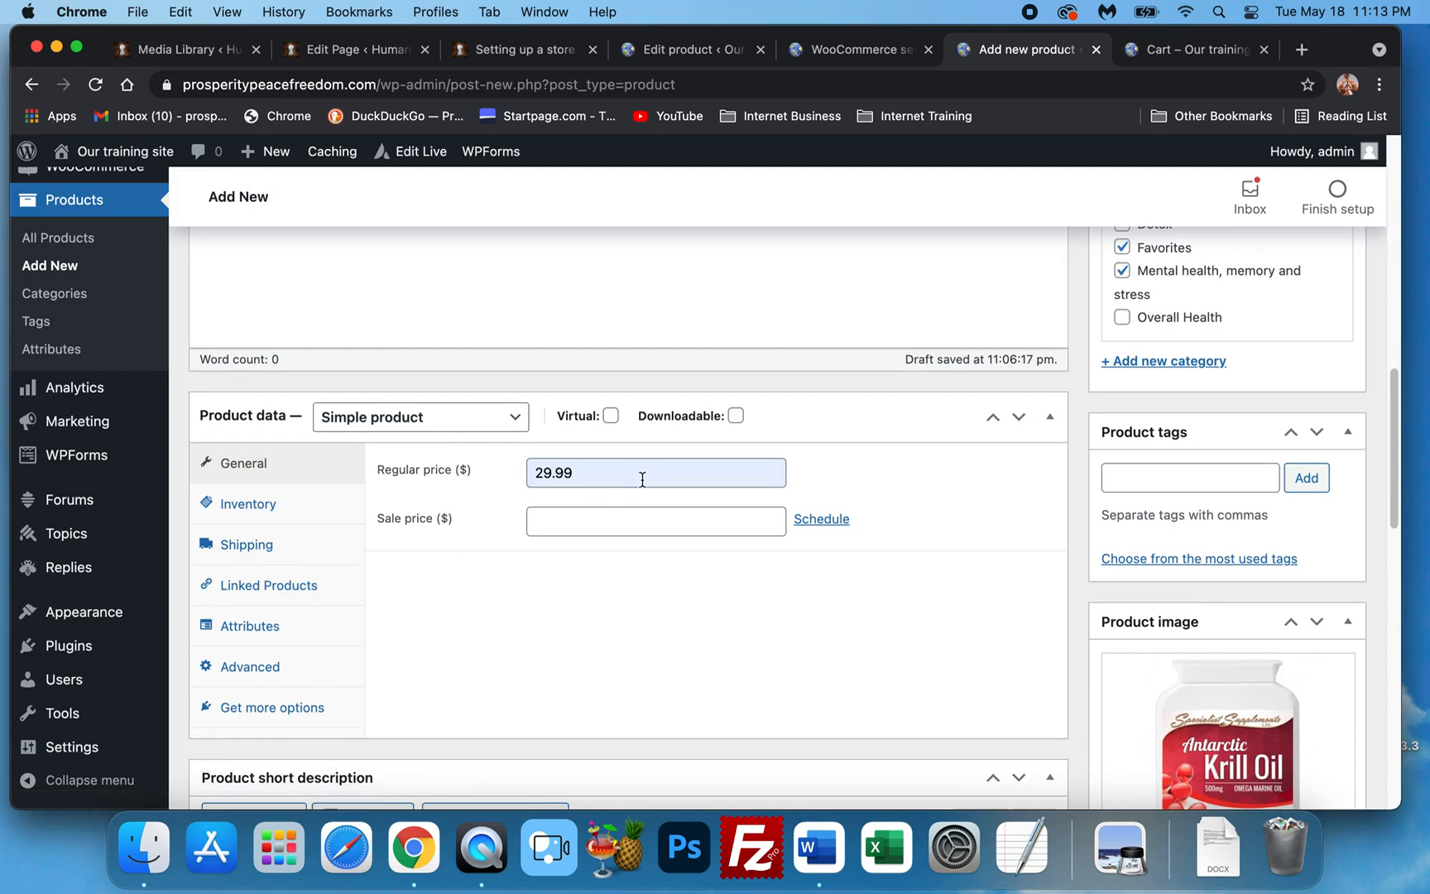
{"action": "scroll", "coordinate": [1080, 574], "scroll_direction": "down", "scroll_amount": 2}
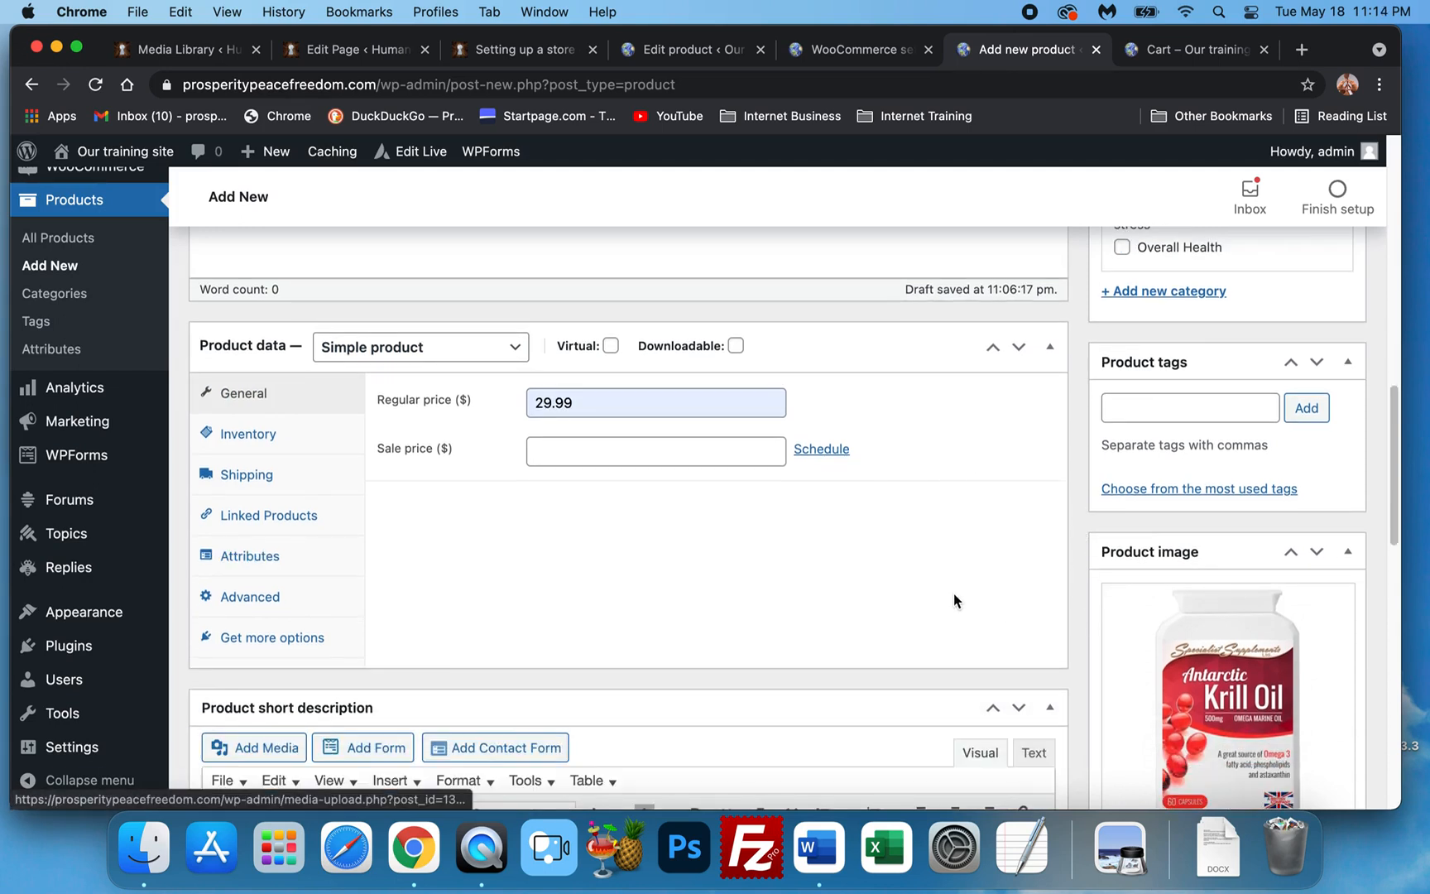
{"action": "scroll", "coordinate": [954, 594], "scroll_direction": "down", "scroll_amount": 3}
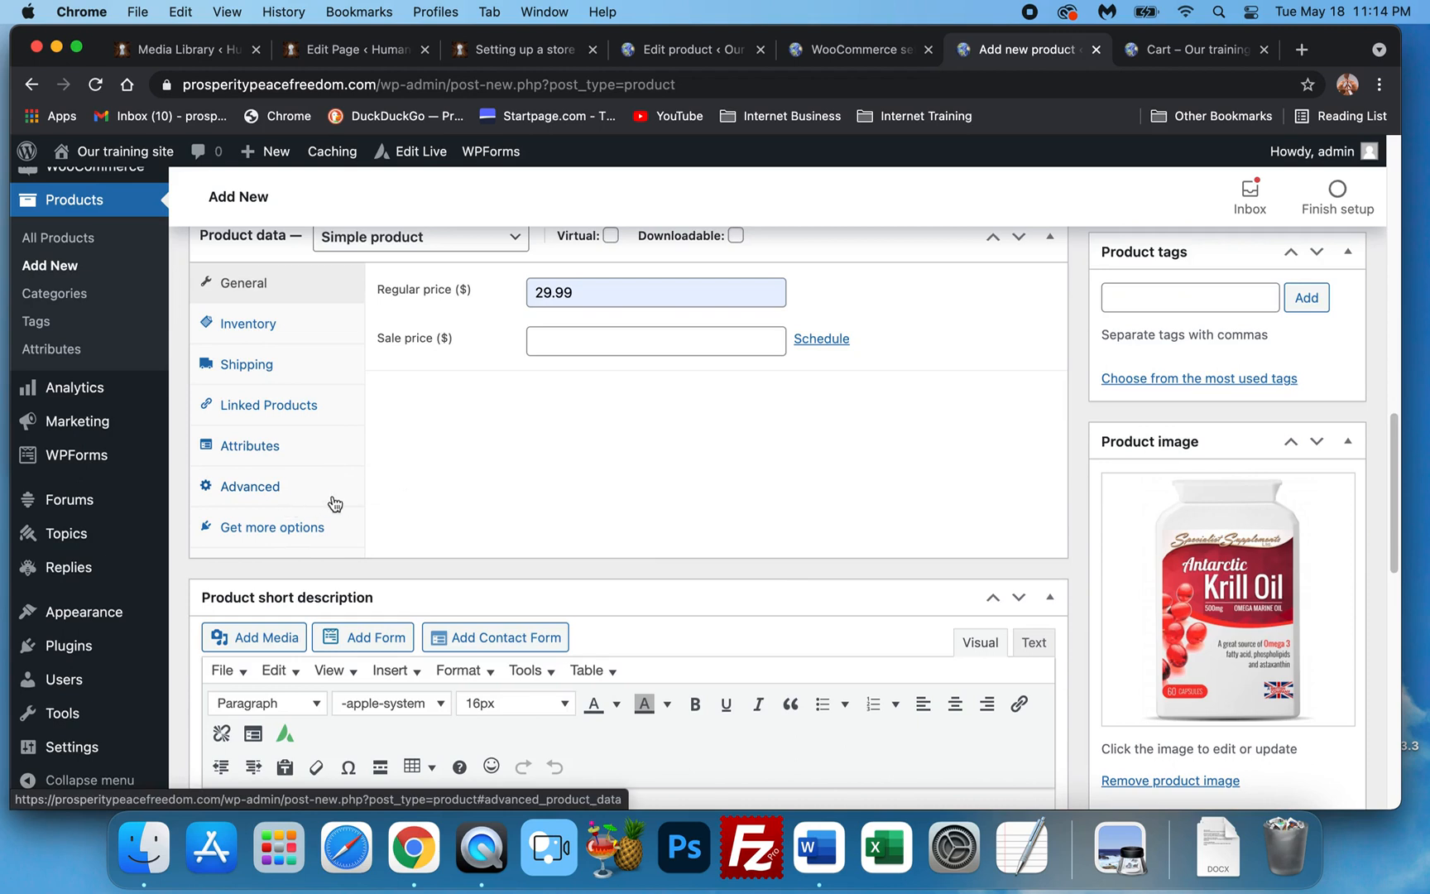
{"action": "scroll", "coordinate": [811, 547], "scroll_direction": "down", "scroll_amount": 5}
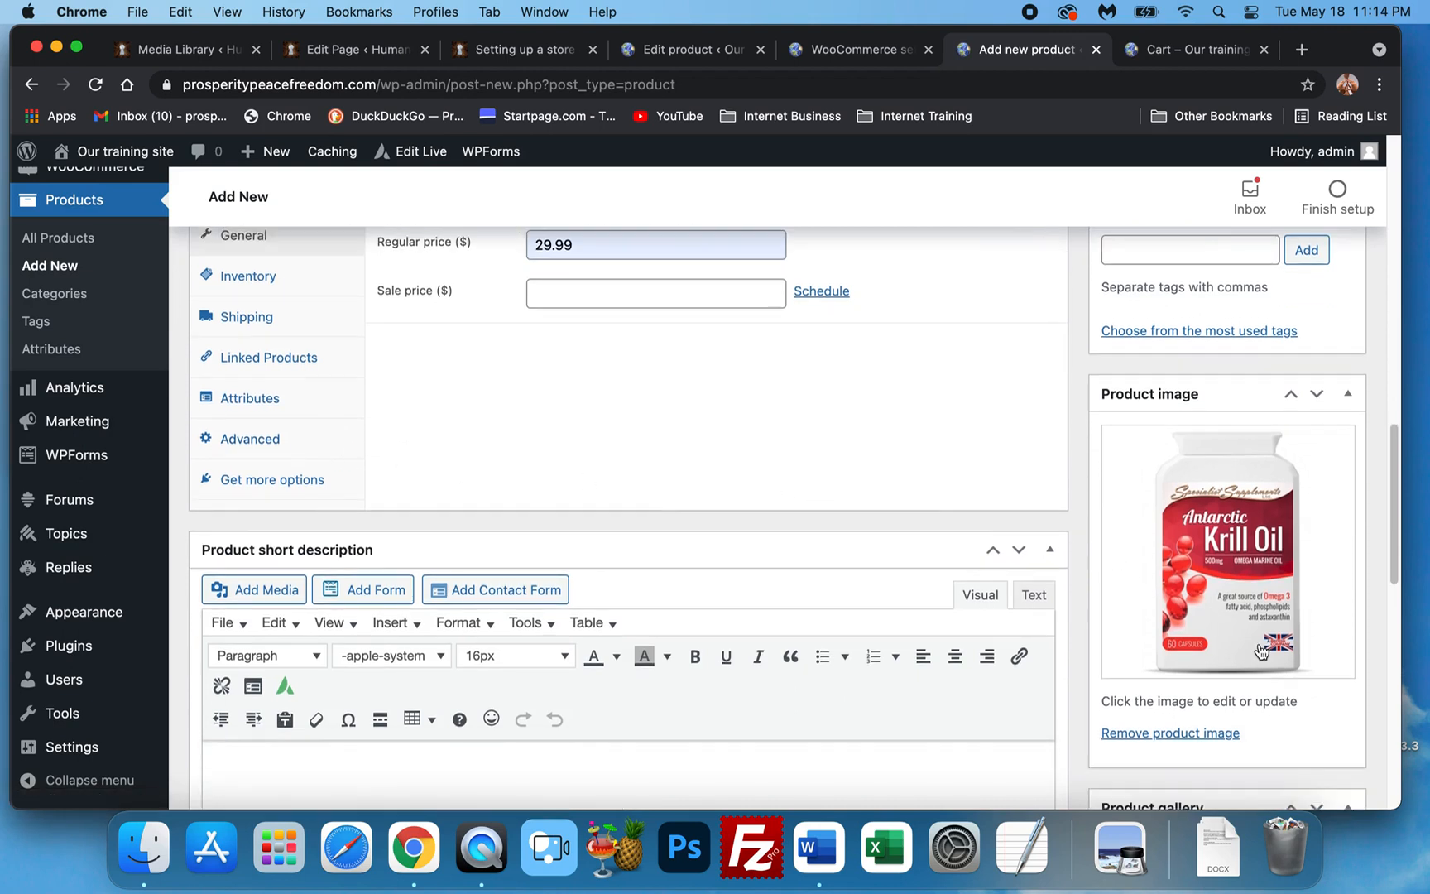
Type the short description 'Krill oil is good for stress, mental clarity, and anxiety'.
{"action": "left_click", "coordinate": [576, 533]}
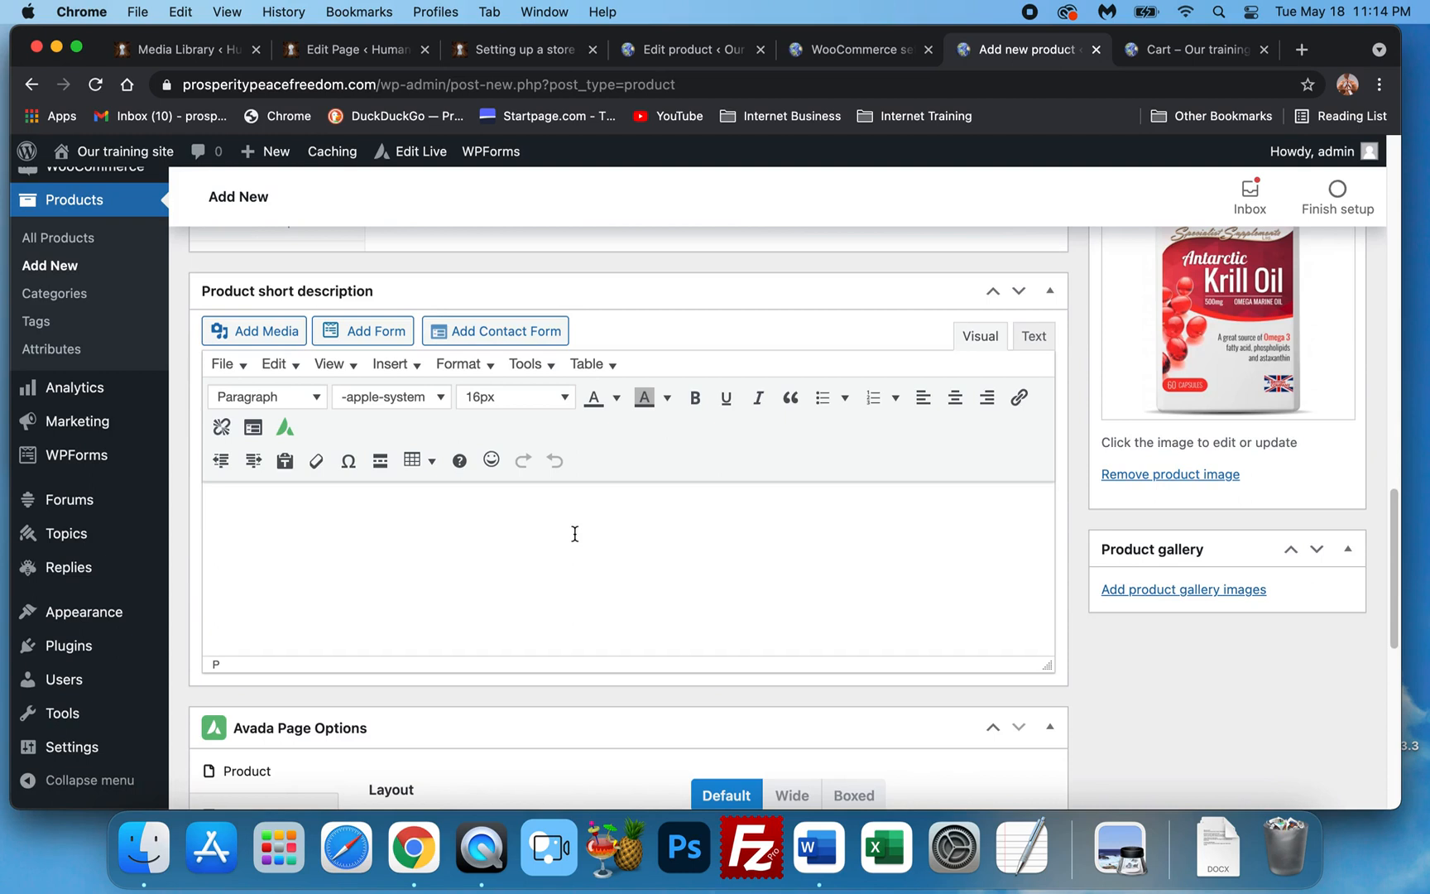
{"action": "type", "text": "Krill oil is good for stress, ment"}
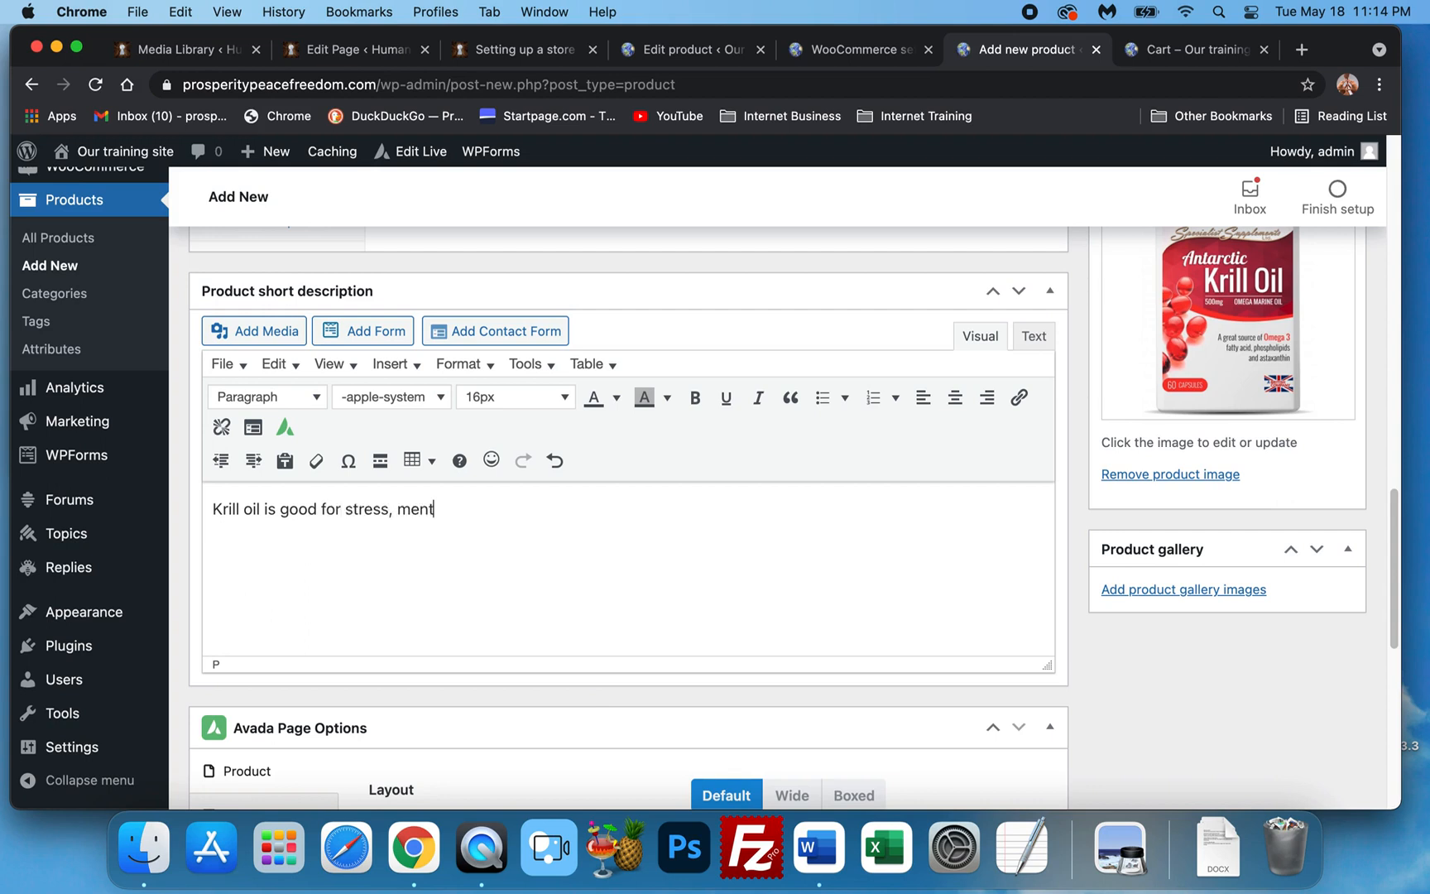
{"action": "type", "text": "al cal"}
{"action": "type", "text": "larity"}
{"action": "type", "text": ", an s"}
{"action": "type", "text": "anxieyt"}
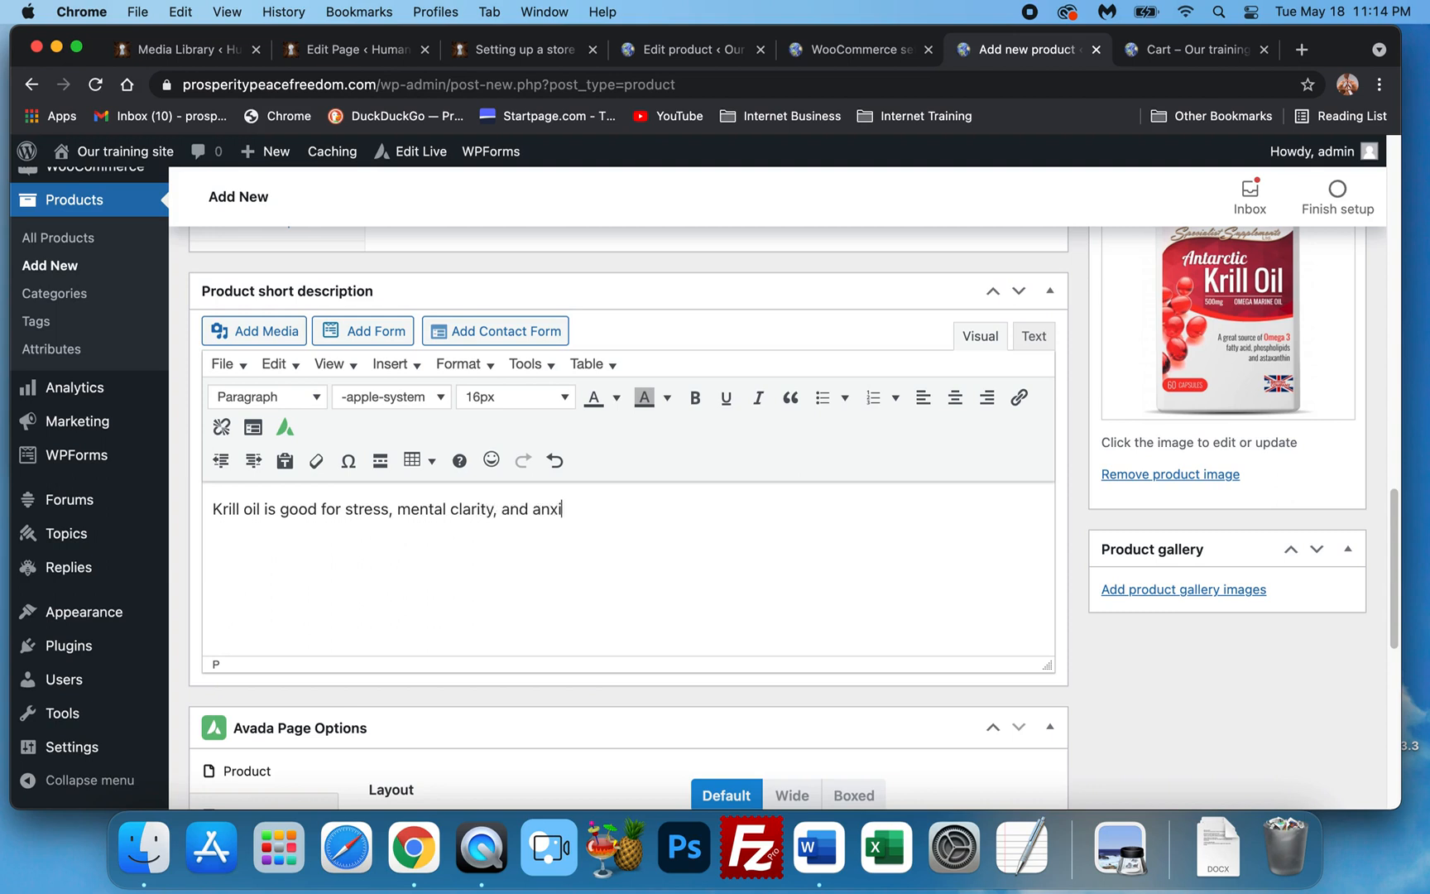
{"action": "key", "text": "BackSpace"}
{"action": "key", "text": "BackSpace"}
{"action": "type", "text": "ty"}
Format the description text as 24px Times New Roman.
{"action": "triple_click", "coordinate": [551, 520]}
{"action": "left_click", "coordinate": [495, 401]}
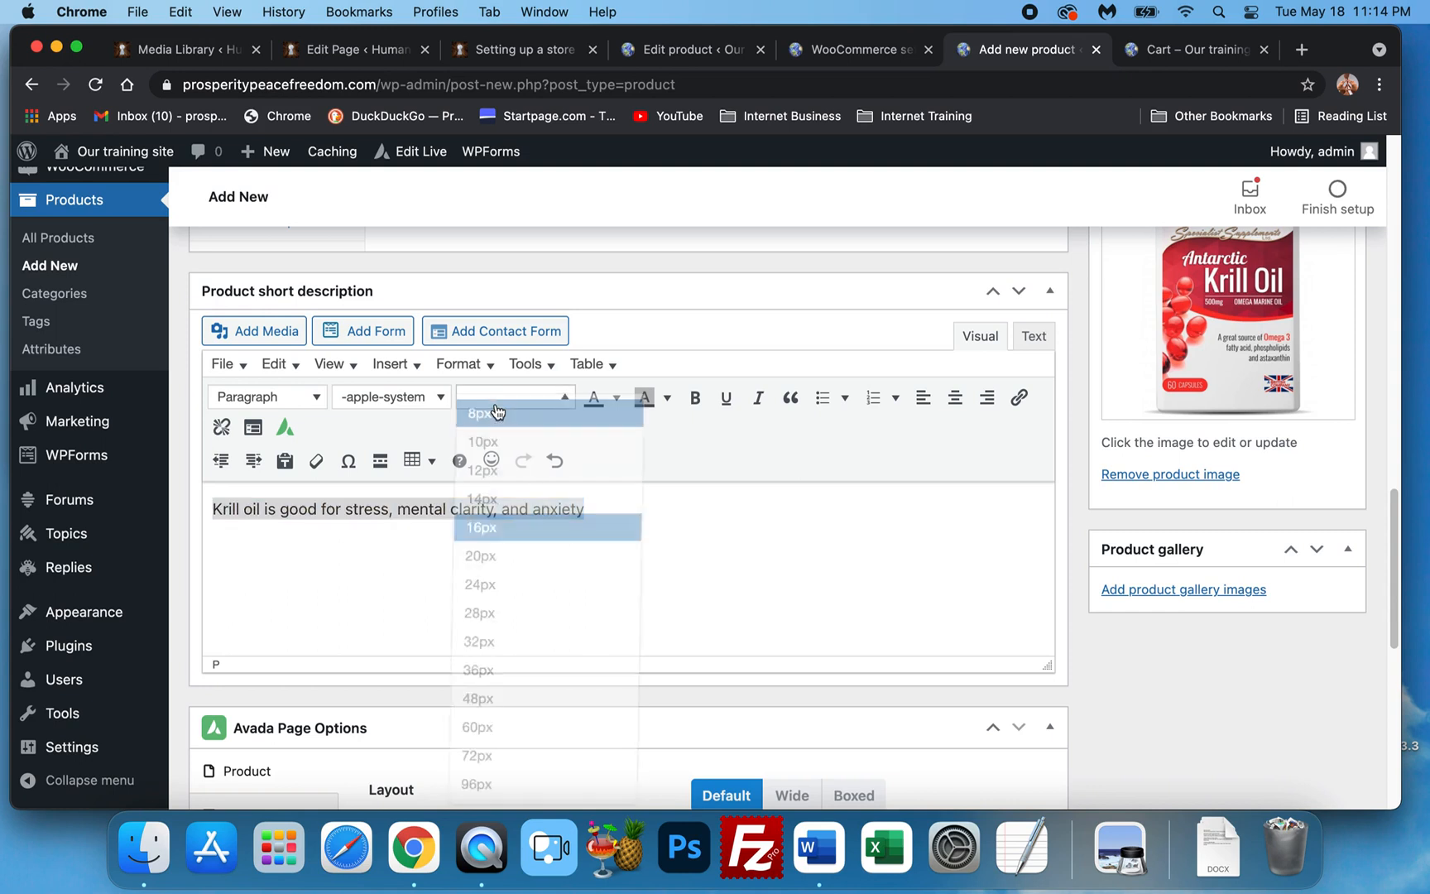
{"action": "left_click", "coordinate": [538, 617]}
{"action": "left_click", "coordinate": [509, 404]}
{"action": "left_click", "coordinate": [538, 588]}
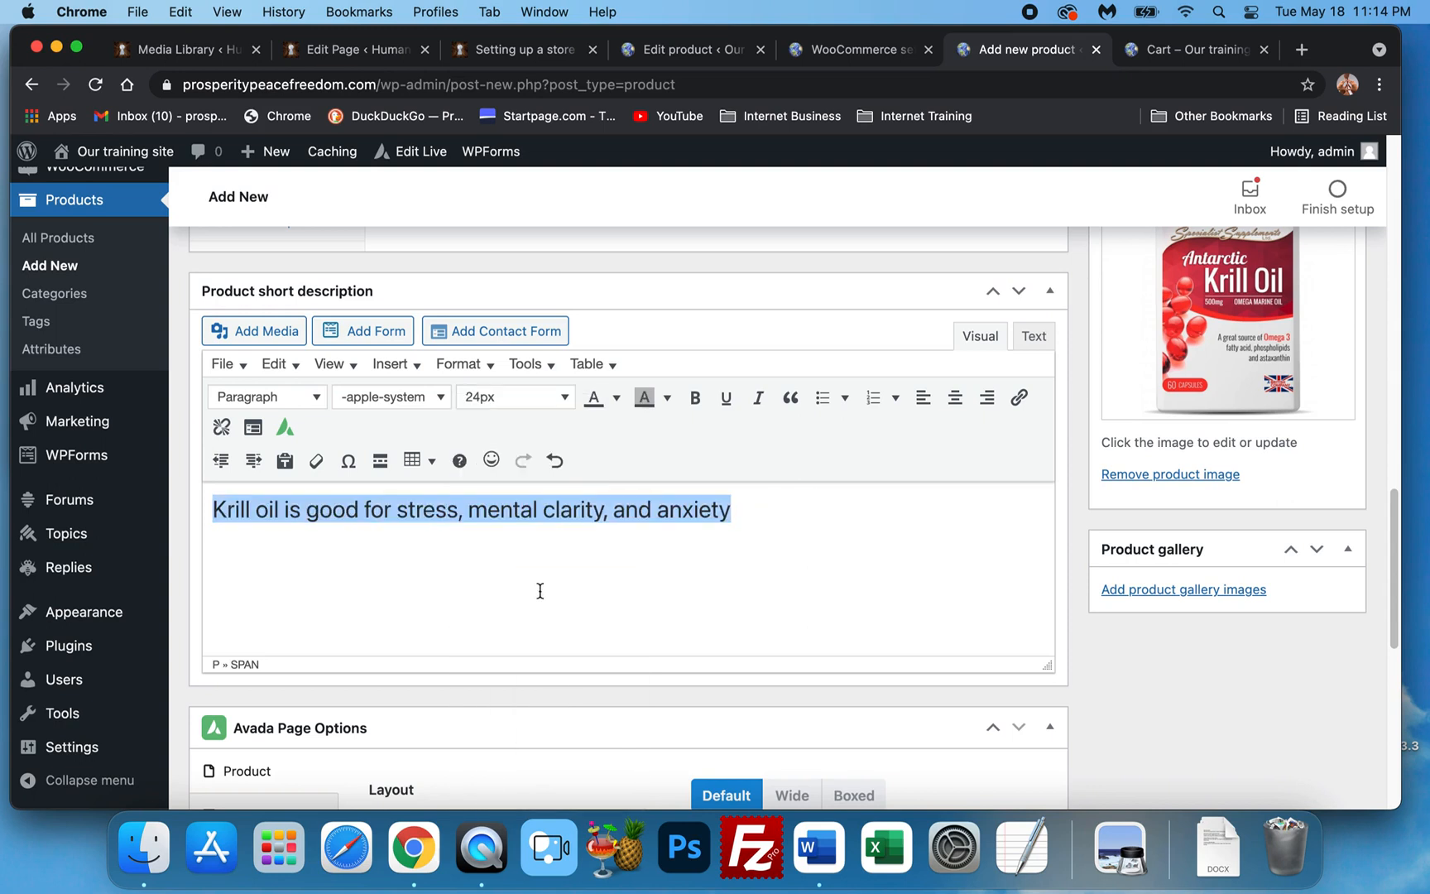
{"action": "left_click", "coordinate": [410, 403]}
{"action": "left_click", "coordinate": [431, 674]}
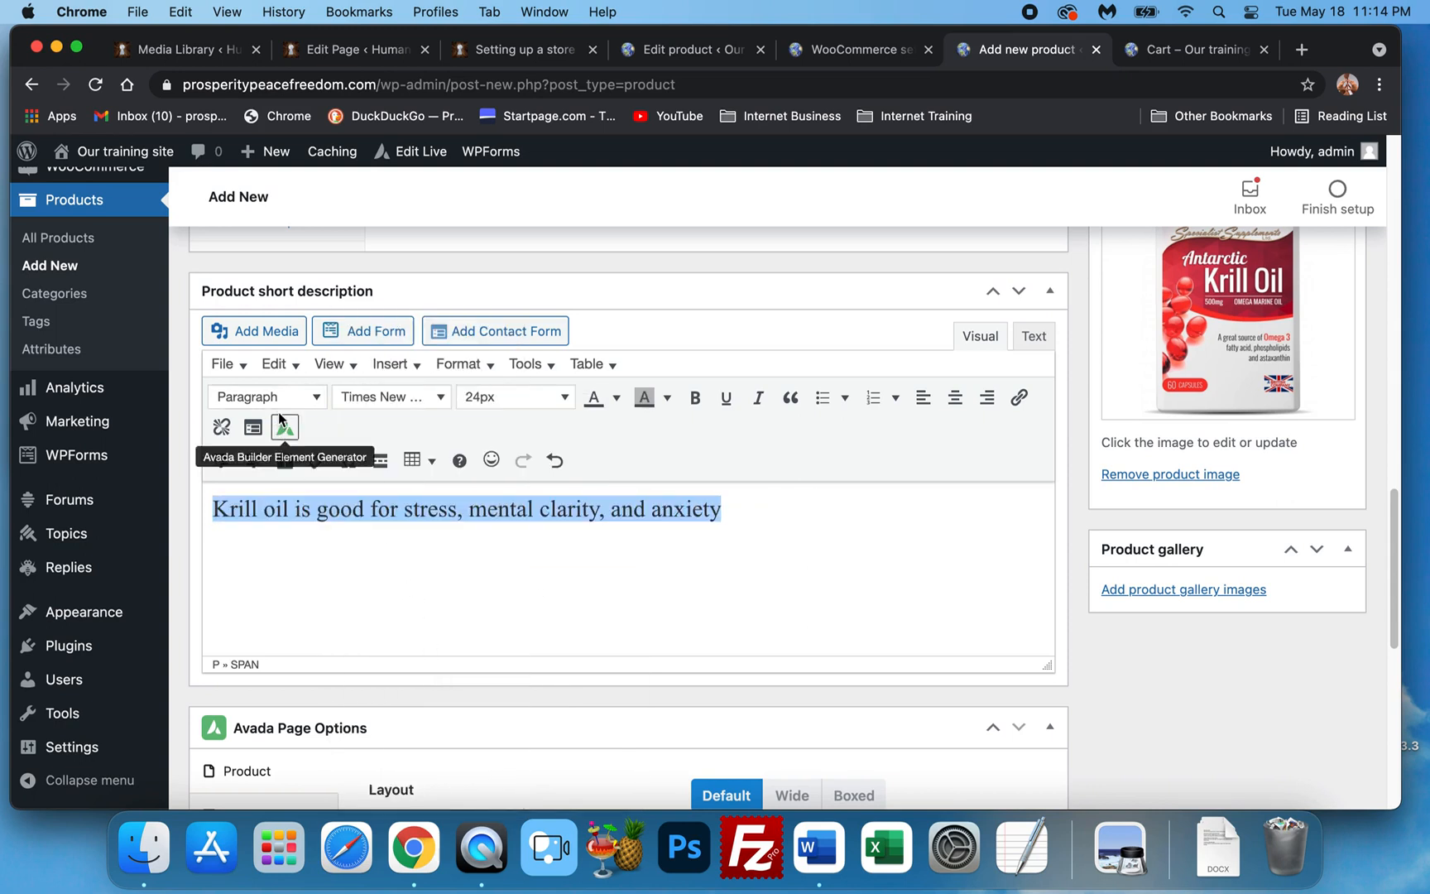
Colour the description text custom blue #0d8cdb.
{"action": "left_click", "coordinate": [616, 398]}
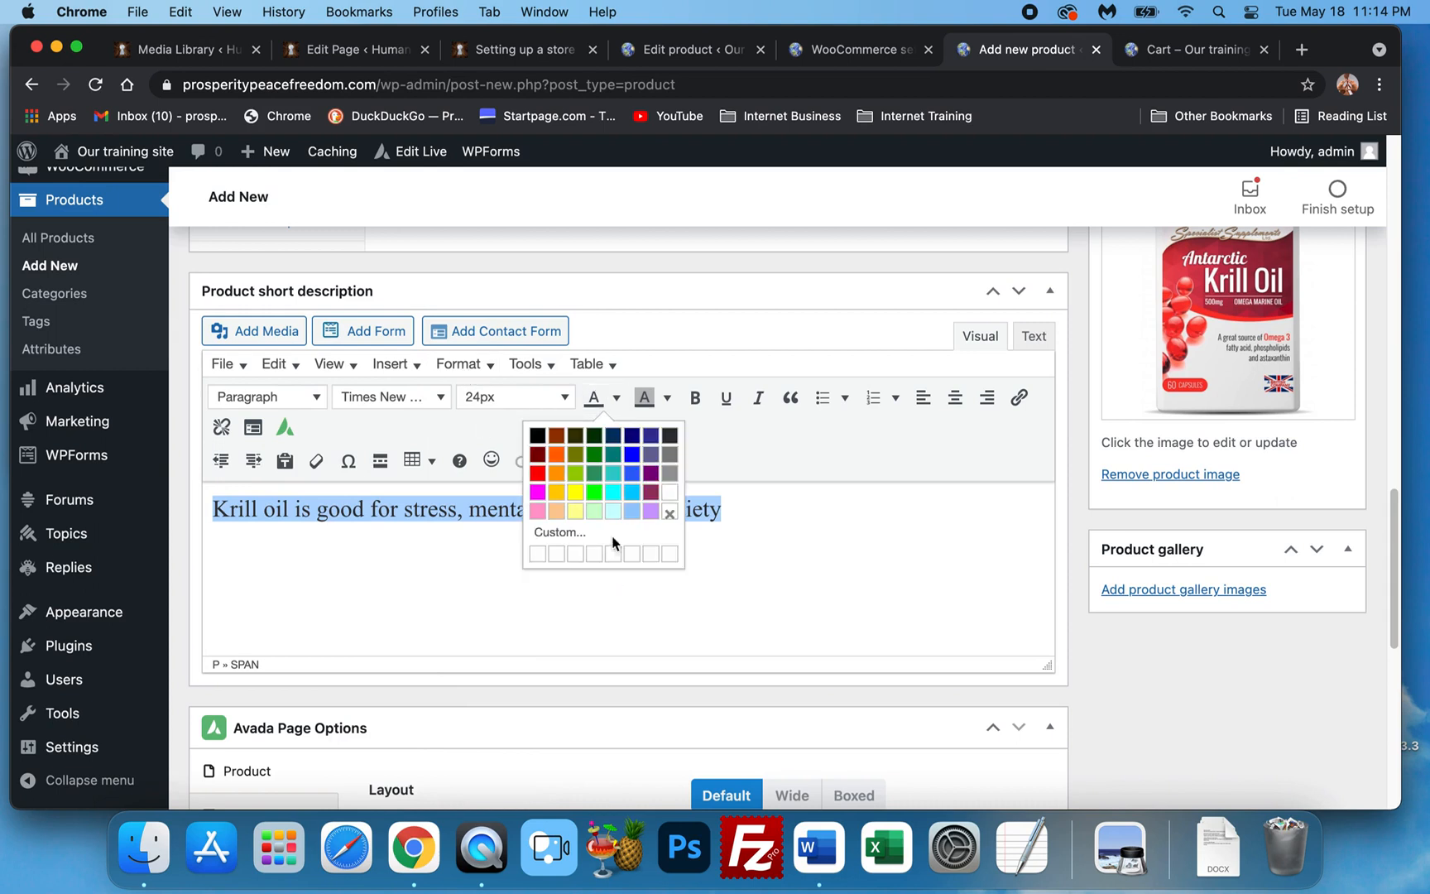
{"action": "left_click", "coordinate": [644, 529]}
{"action": "left_click", "coordinate": [773, 448]}
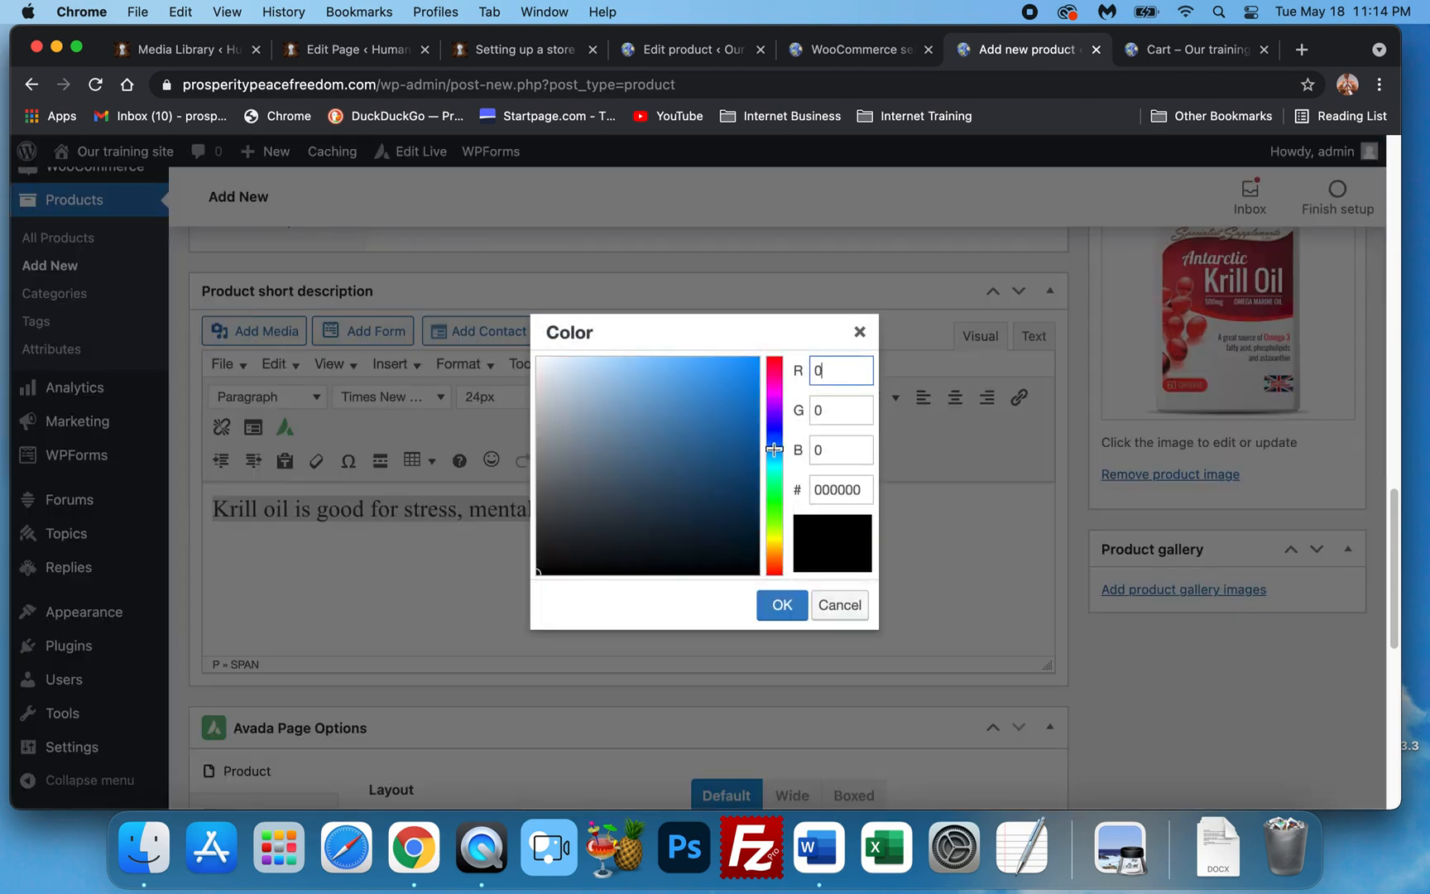
{"action": "left_click_drag", "start_coordinate": [729, 387], "coordinate": [746, 385]}
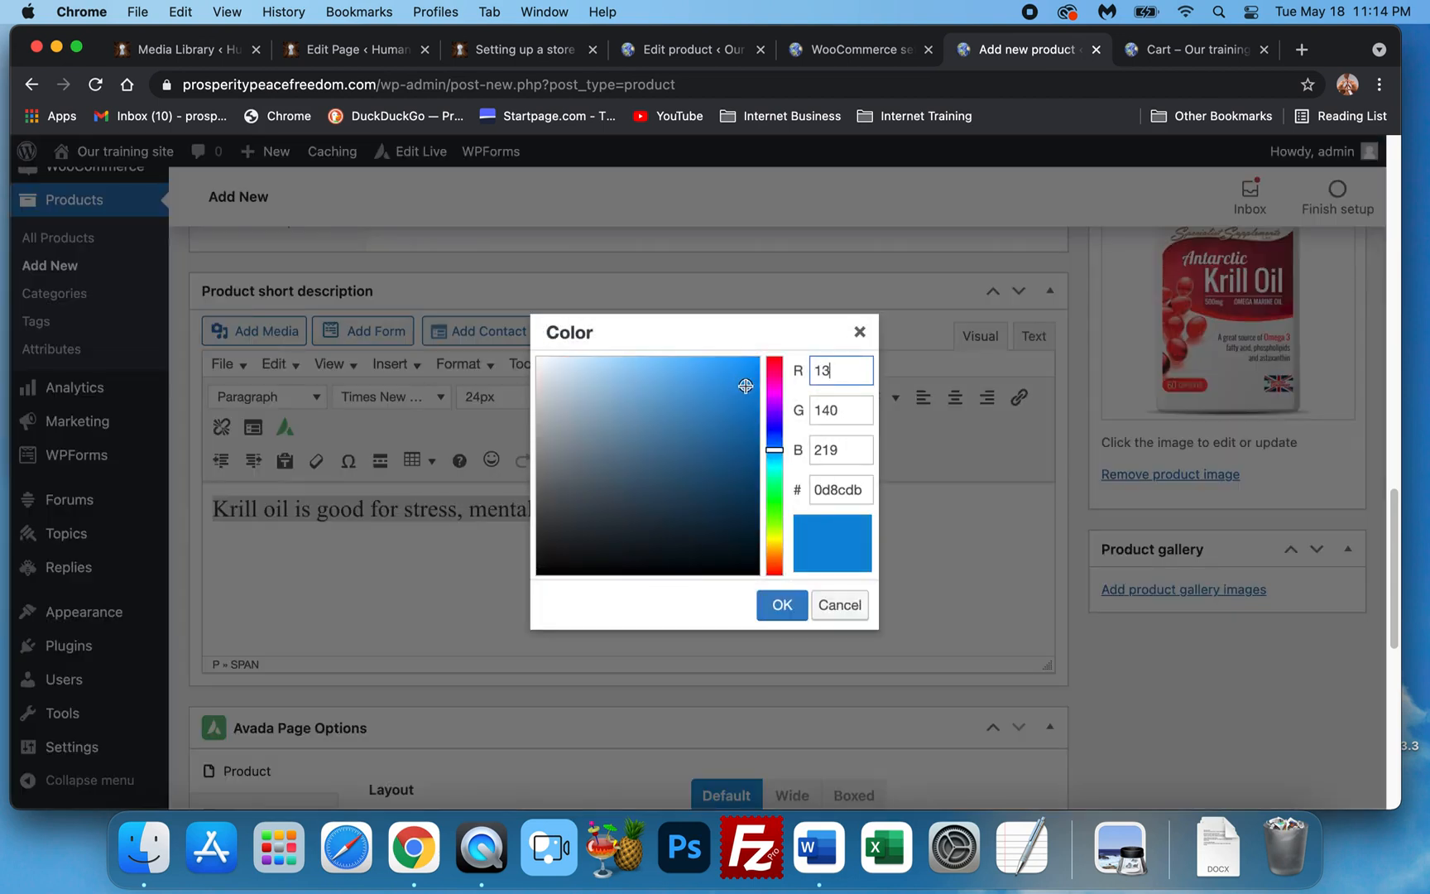
{"action": "left_click", "coordinate": [781, 602]}
{"action": "left_click", "coordinate": [924, 562]}
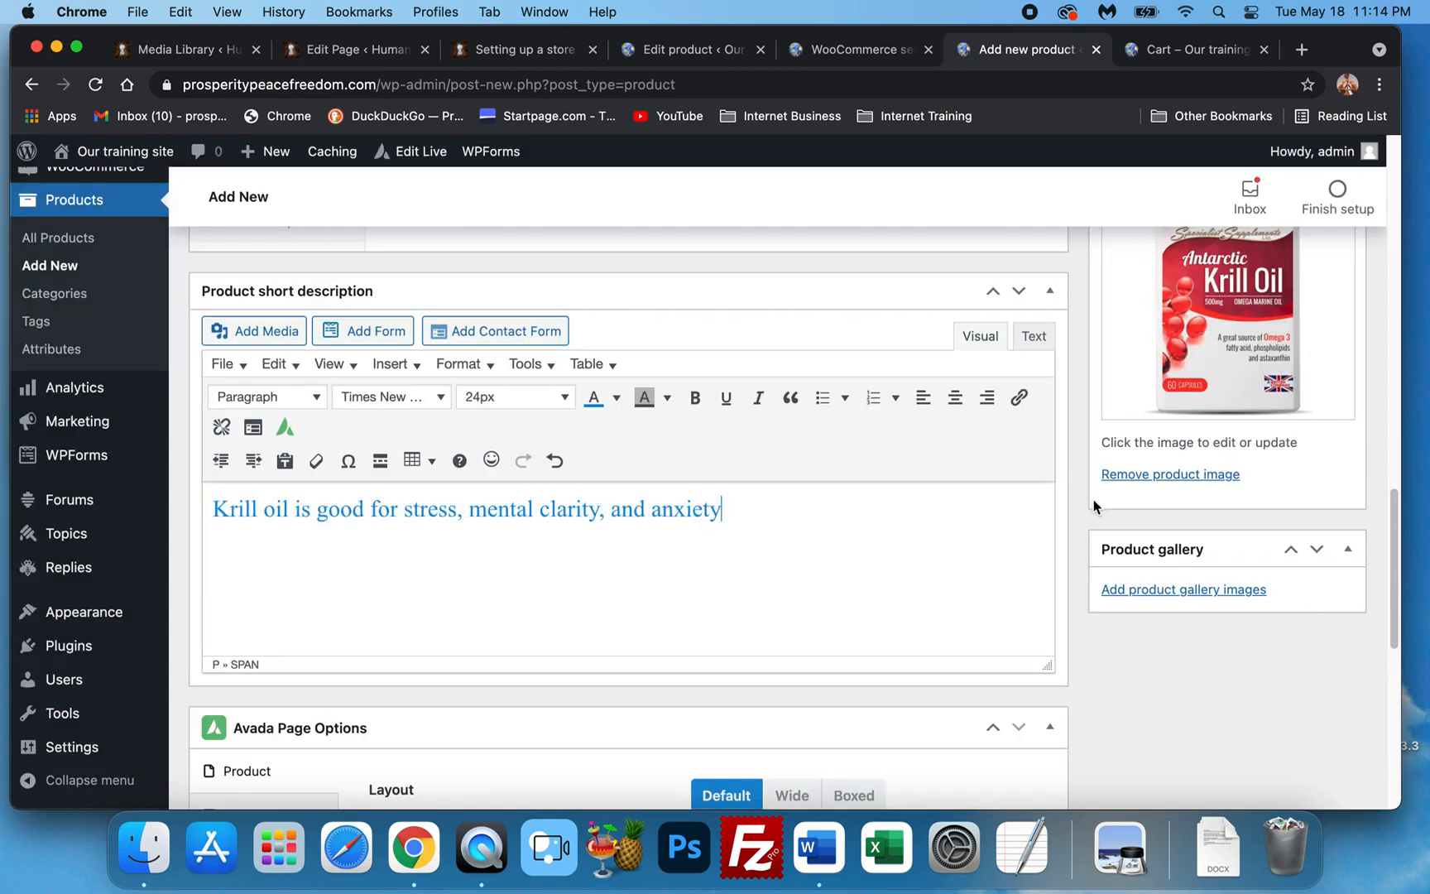
{"action": "scroll", "coordinate": [1073, 482], "scroll_direction": "down", "scroll_amount": 10}
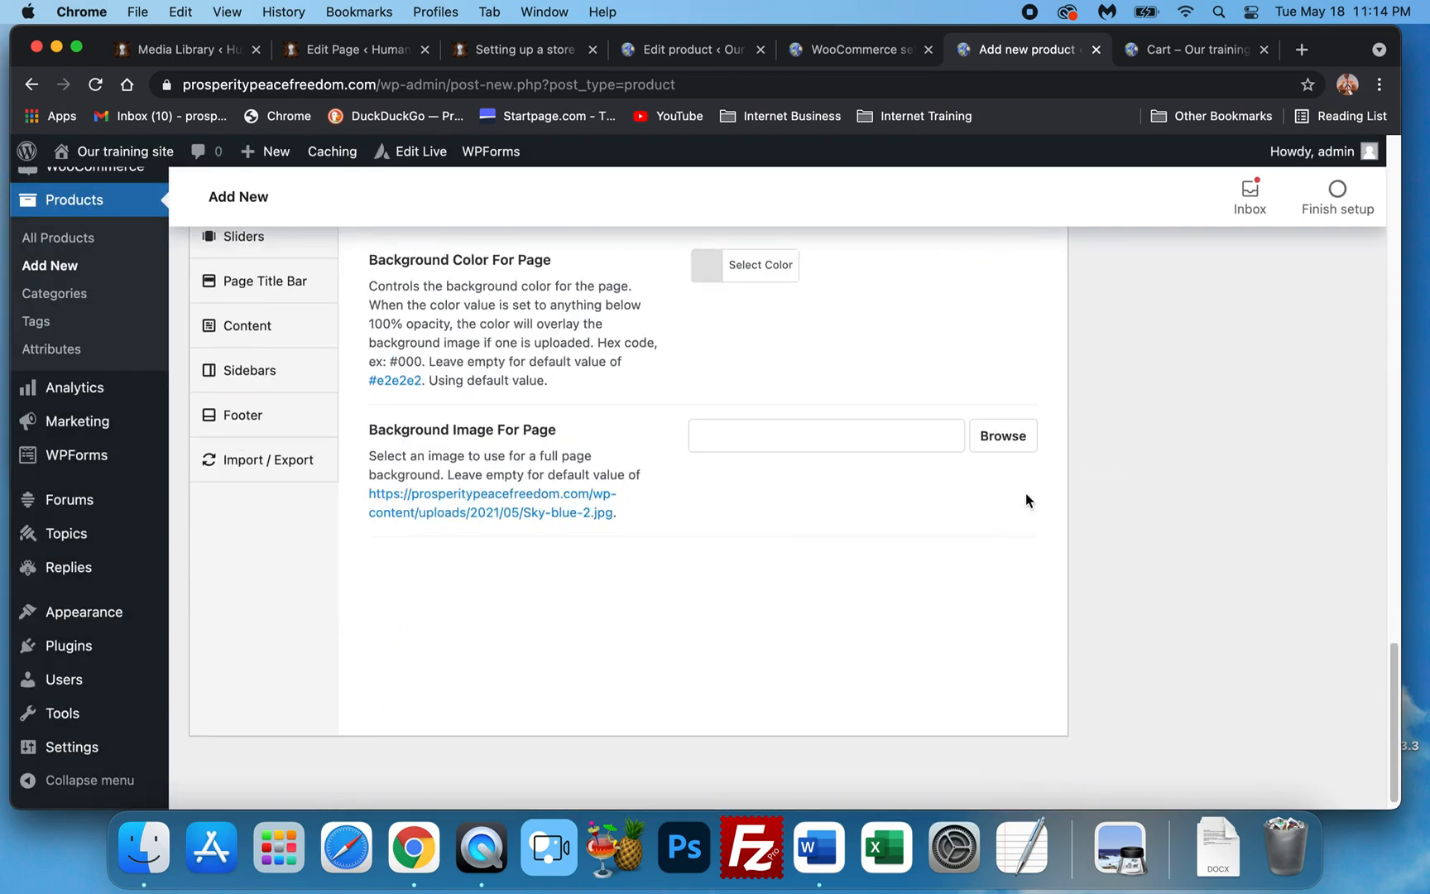
Set Display Header to No in the Avada Page Options.
{"action": "scroll", "coordinate": [1025, 501], "scroll_direction": "up", "scroll_amount": 10}
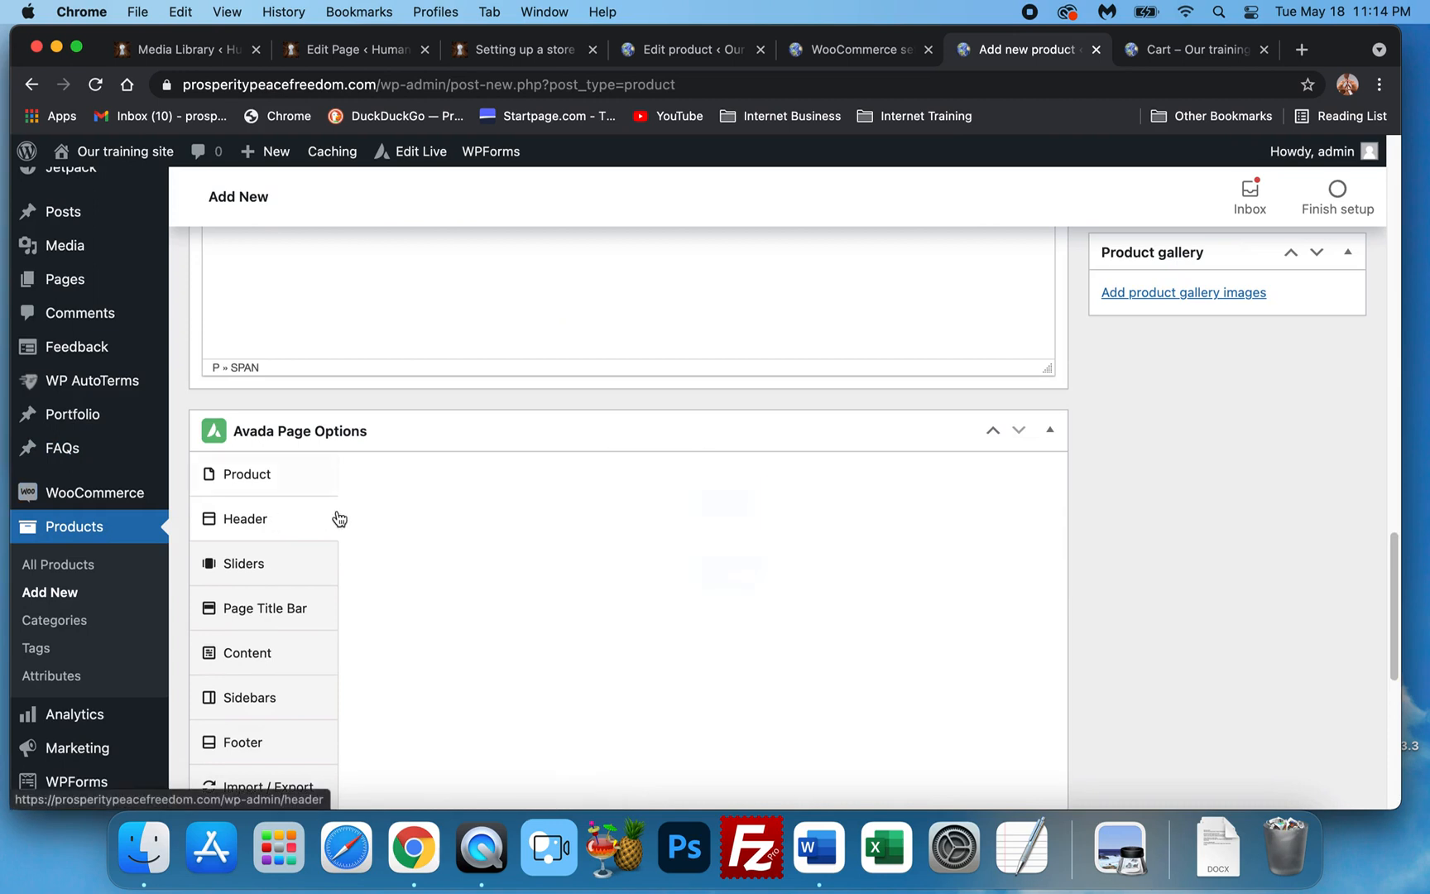
{"action": "left_click", "coordinate": [782, 496]}
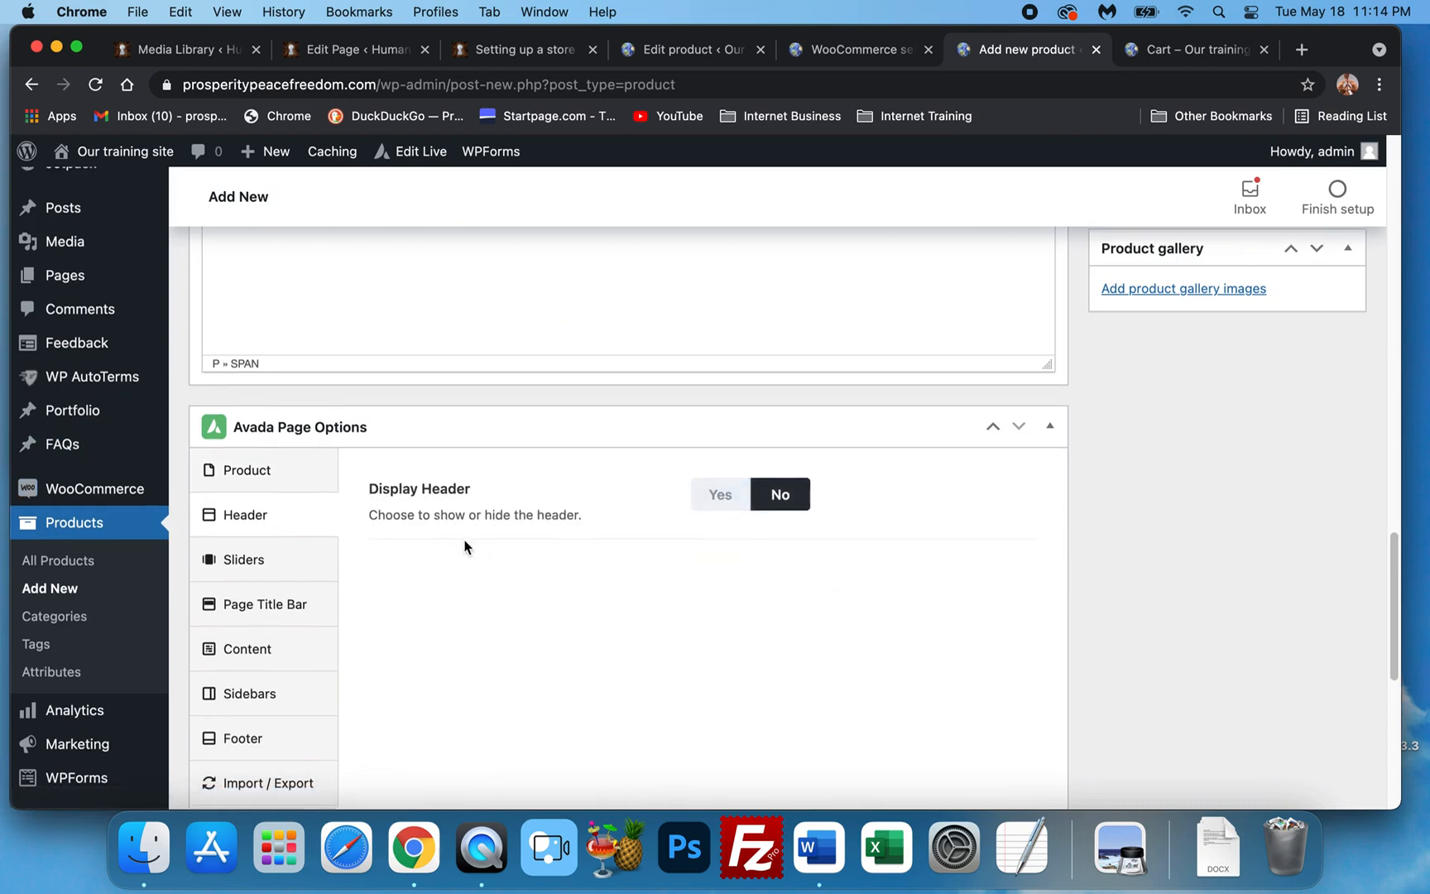
{"action": "scroll", "coordinate": [389, 559], "scroll_direction": "down", "scroll_amount": 1}
Set the Page Title Bar option to Hide.
{"action": "left_click", "coordinate": [309, 583]}
{"action": "left_click", "coordinate": [839, 480]}
{"action": "left_click", "coordinate": [797, 592]}
{"action": "scroll", "coordinate": [559, 554], "scroll_direction": "down", "scroll_amount": 3}
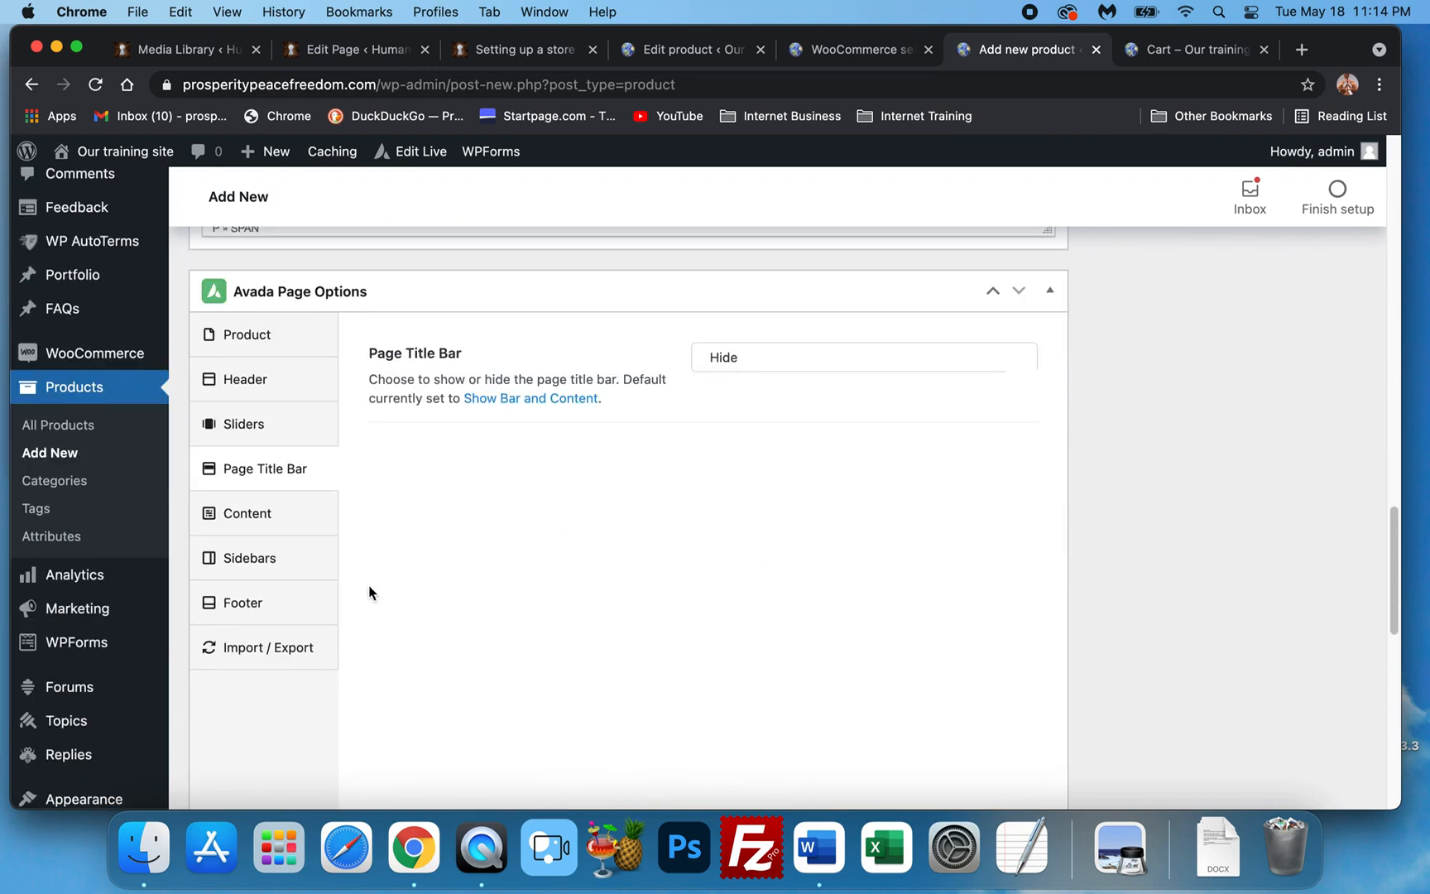
{"action": "scroll", "coordinate": [817, 571], "scroll_direction": "down", "scroll_amount": 8}
{"action": "scroll", "coordinate": [1043, 562], "scroll_direction": "up", "scroll_amount": 15}
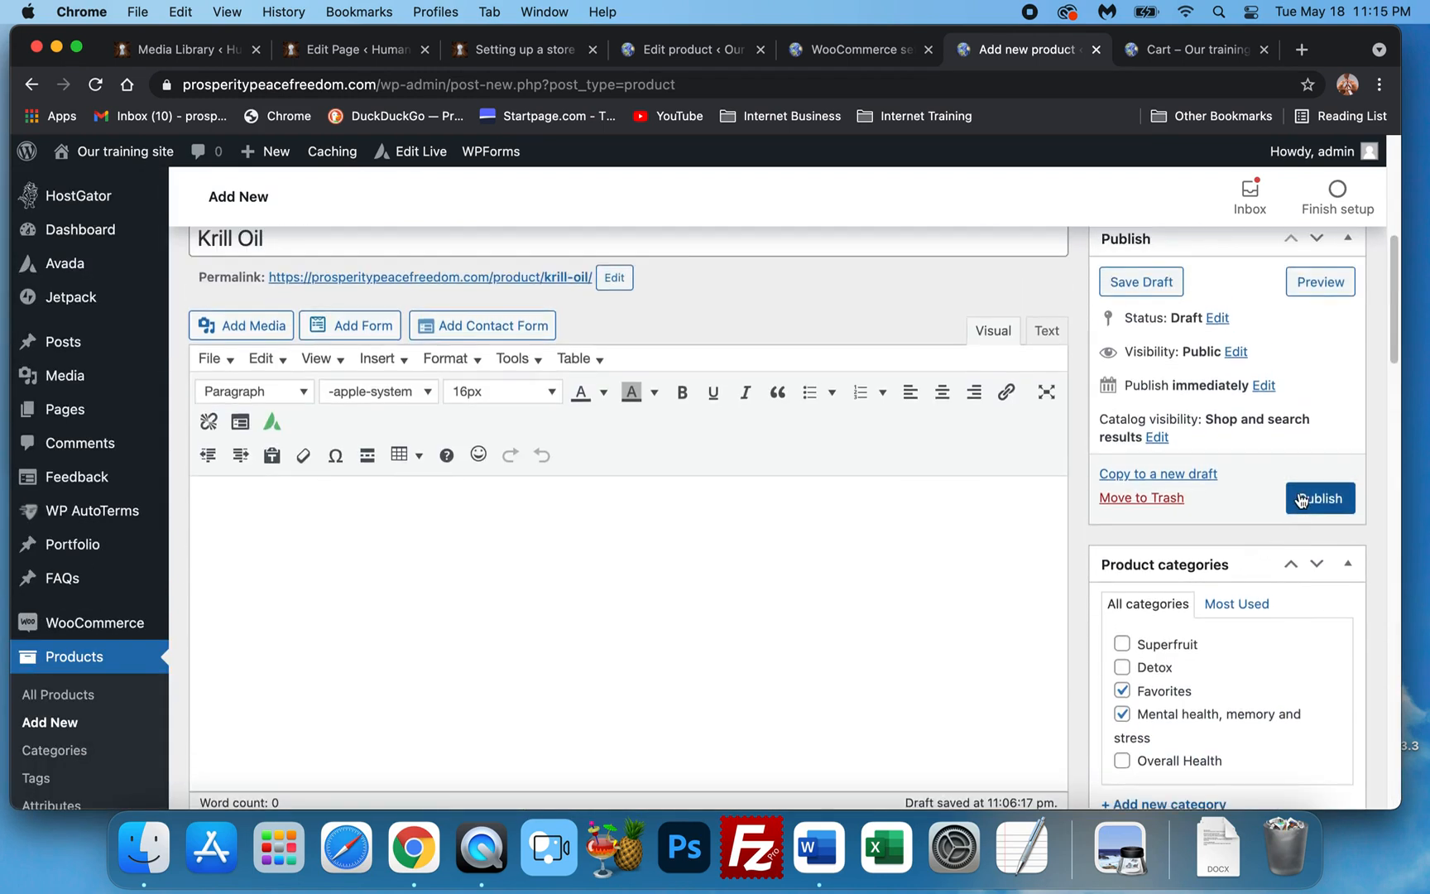
Publish Krill Oil, then switch to the storefront cart tab and close it.
{"action": "left_click", "coordinate": [1299, 494]}
{"action": "scroll", "coordinate": [769, 465], "scroll_direction": "up", "scroll_amount": 1}
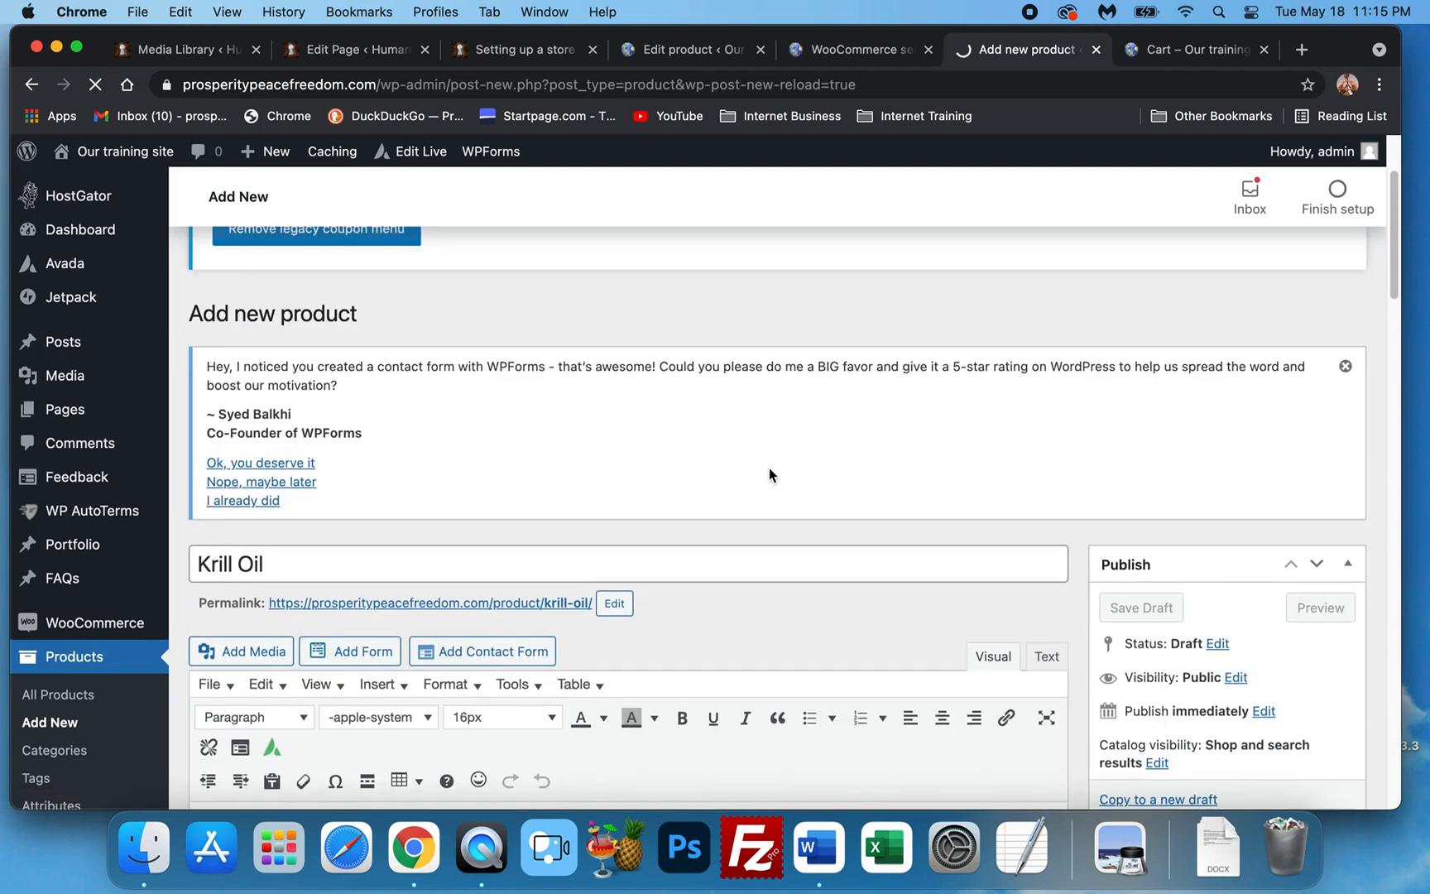
{"action": "left_click", "coordinate": [1194, 51]}
{"action": "scroll", "coordinate": [1216, 179], "scroll_direction": "down", "scroll_amount": 10}
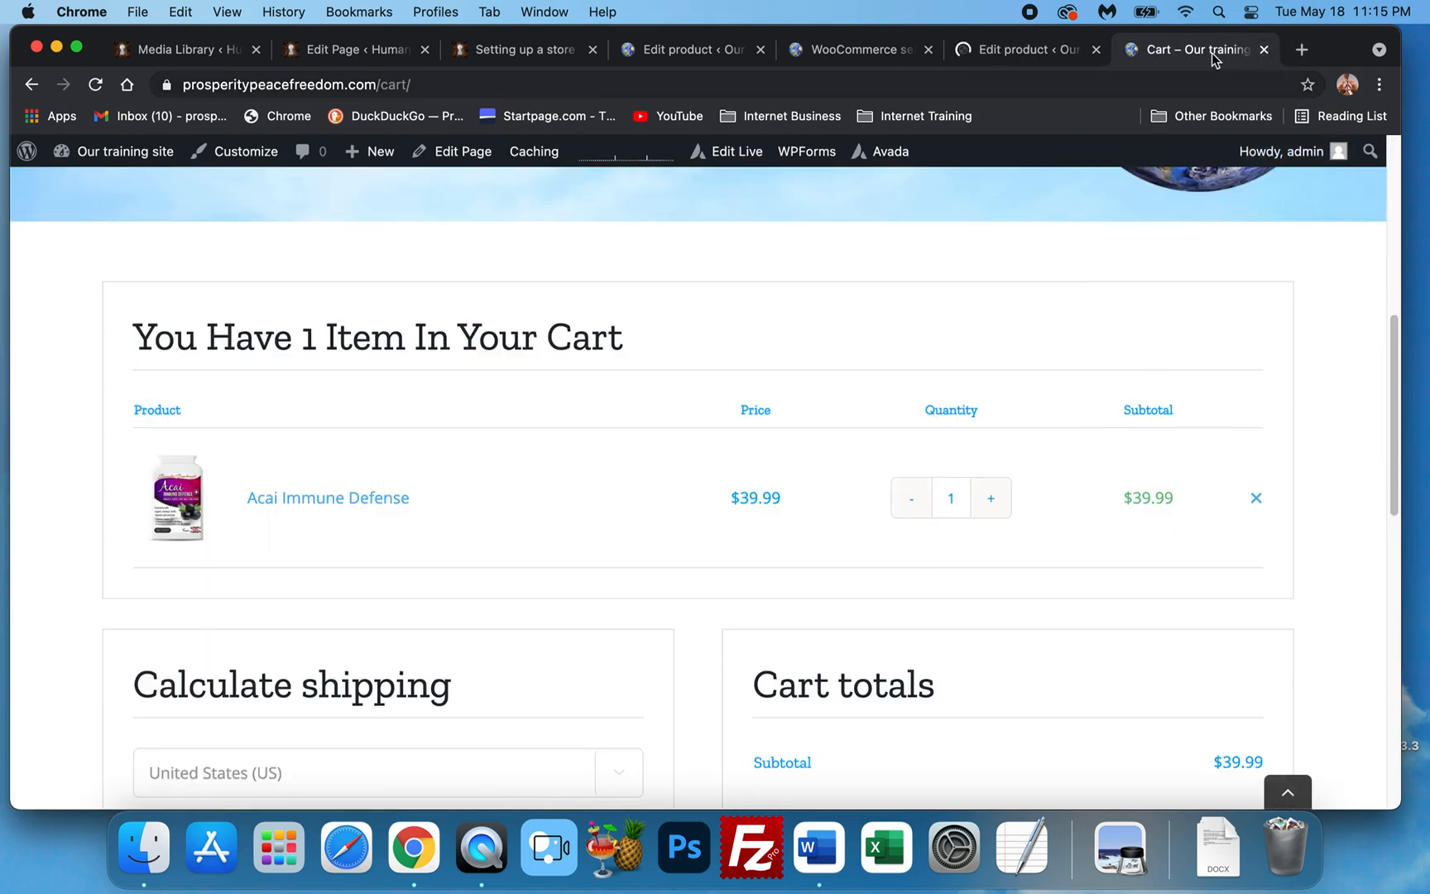
{"action": "key", "text": "super+w"}
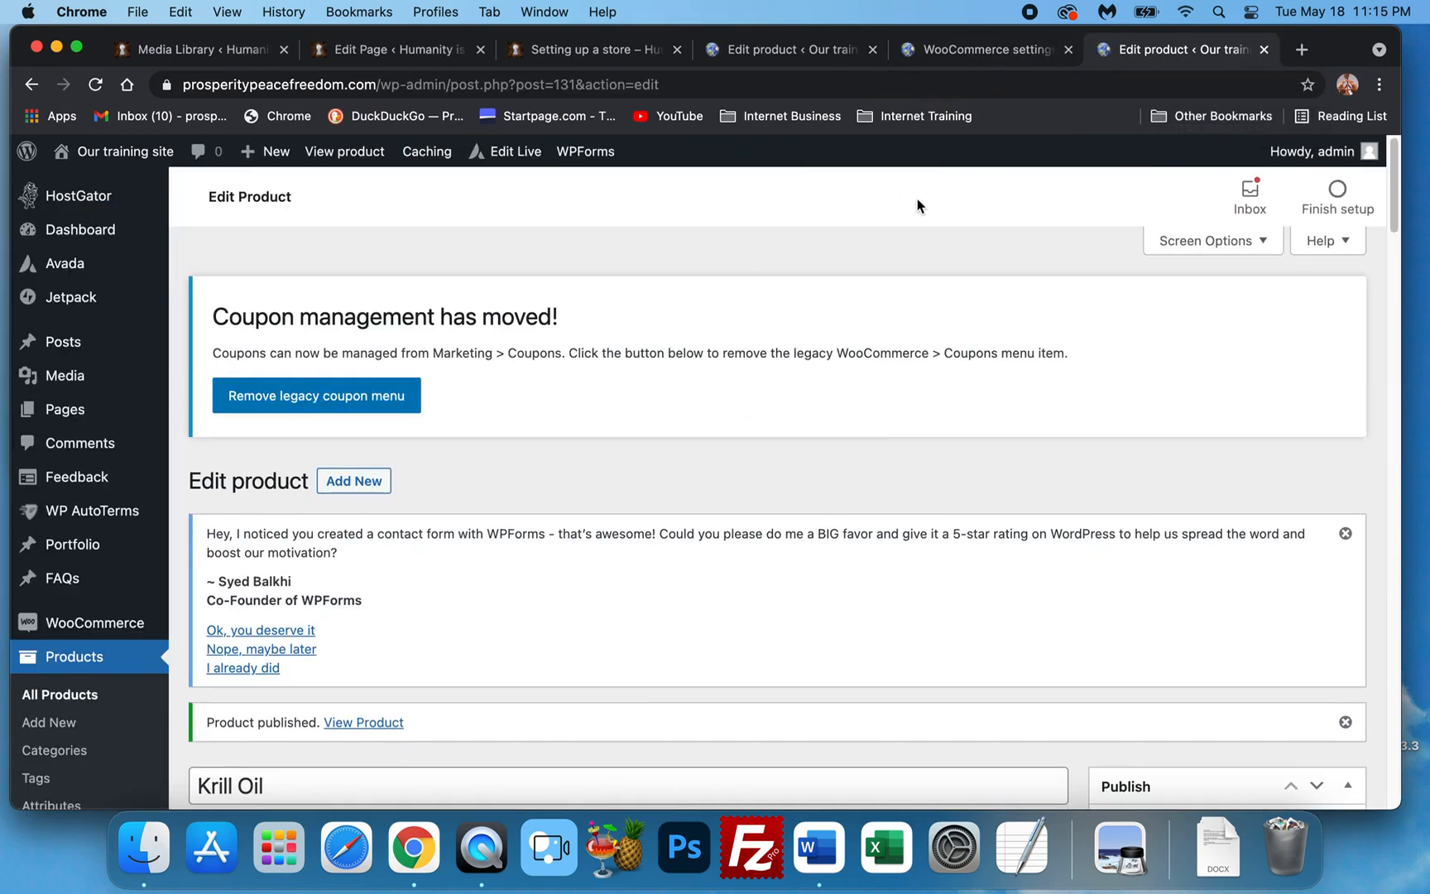
{"action": "left_click", "coordinate": [977, 49]}
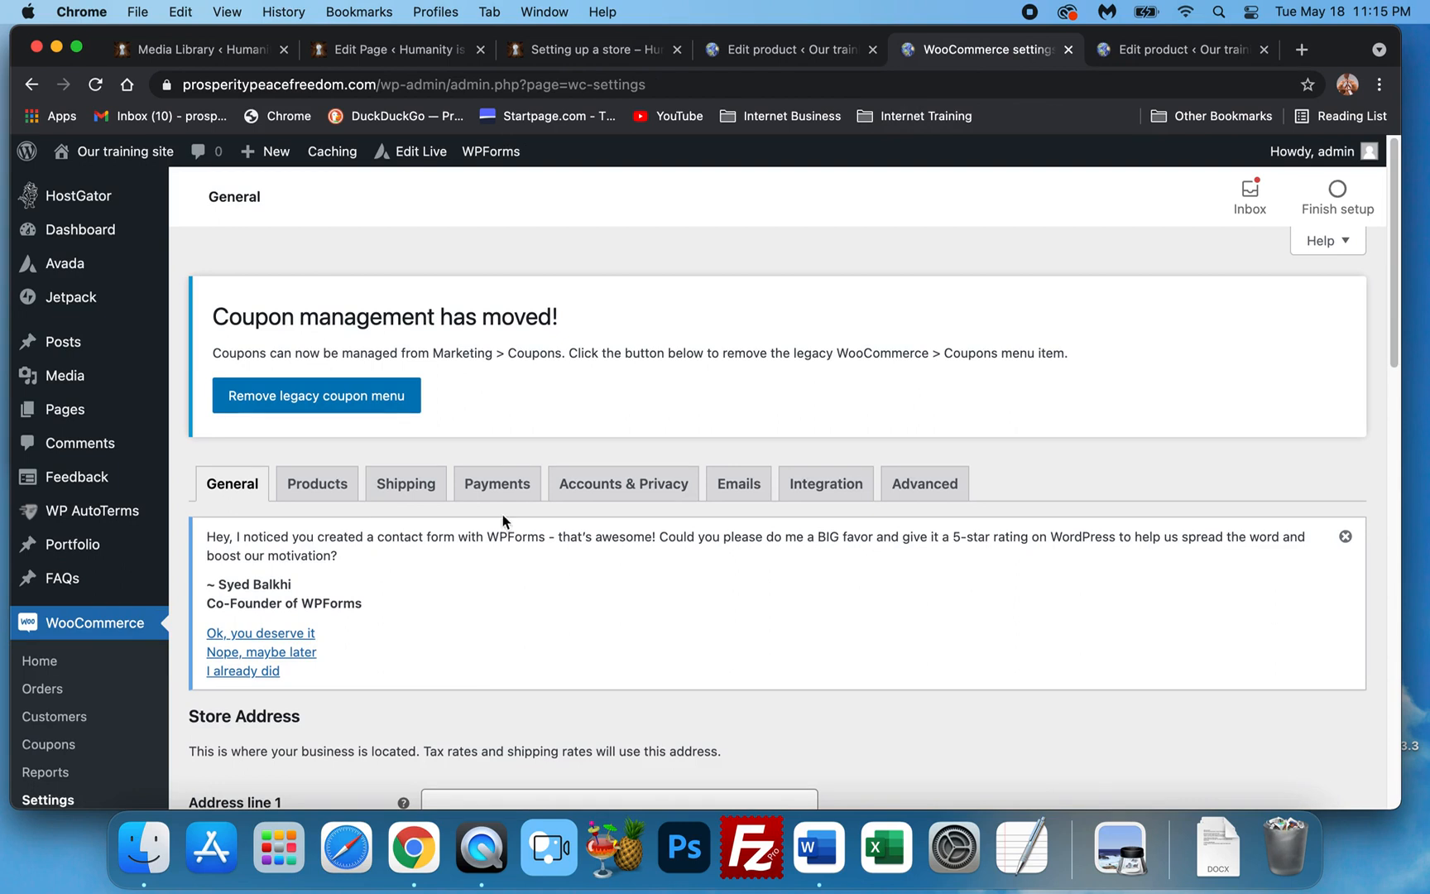
{"action": "scroll", "coordinate": [424, 533], "scroll_direction": "down", "scroll_amount": 5}
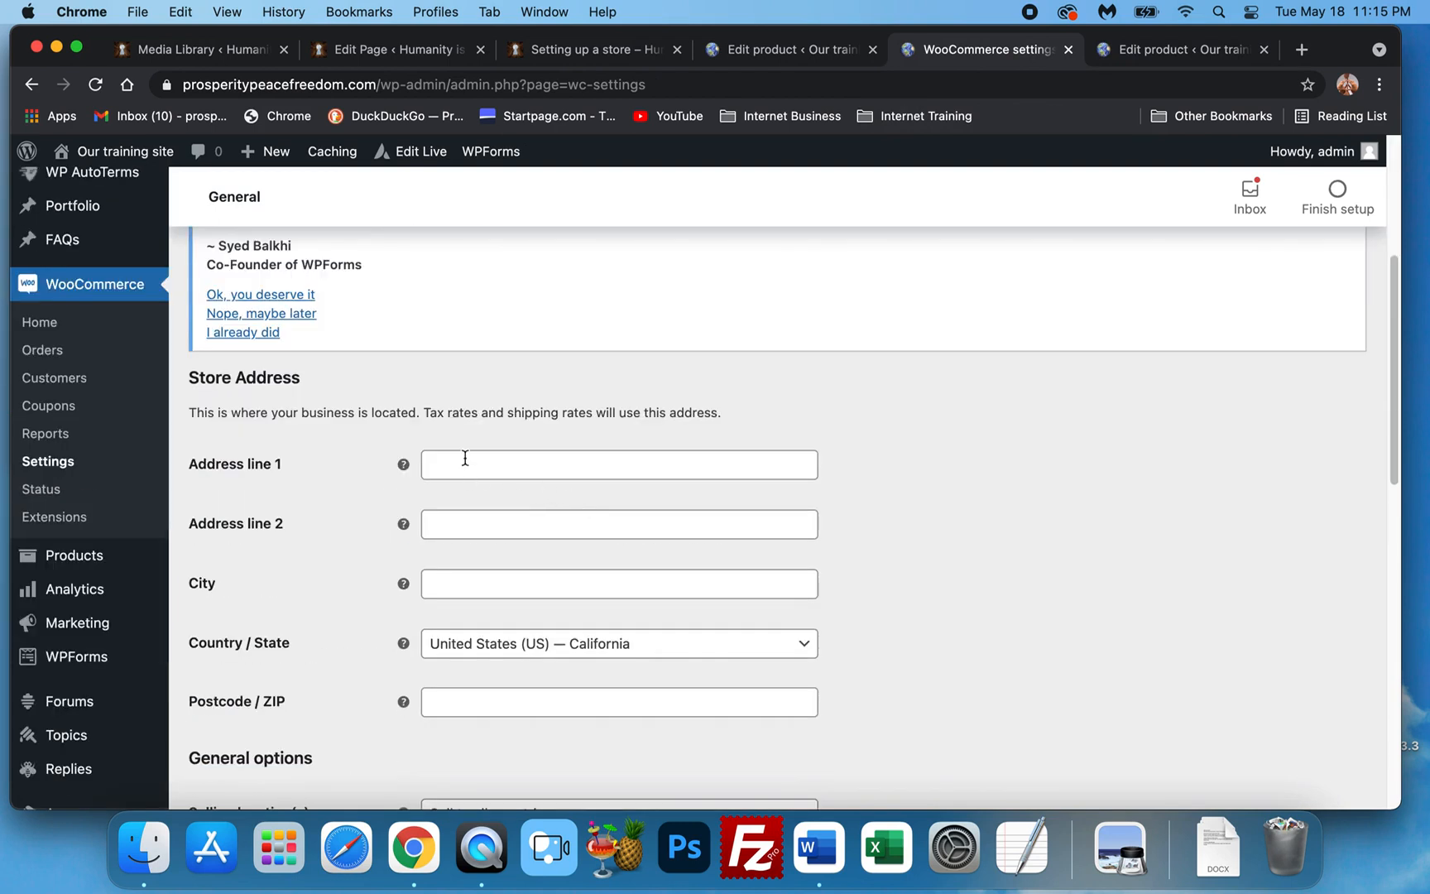
{"action": "scroll", "coordinate": [489, 563], "scroll_direction": "down", "scroll_amount": 1}
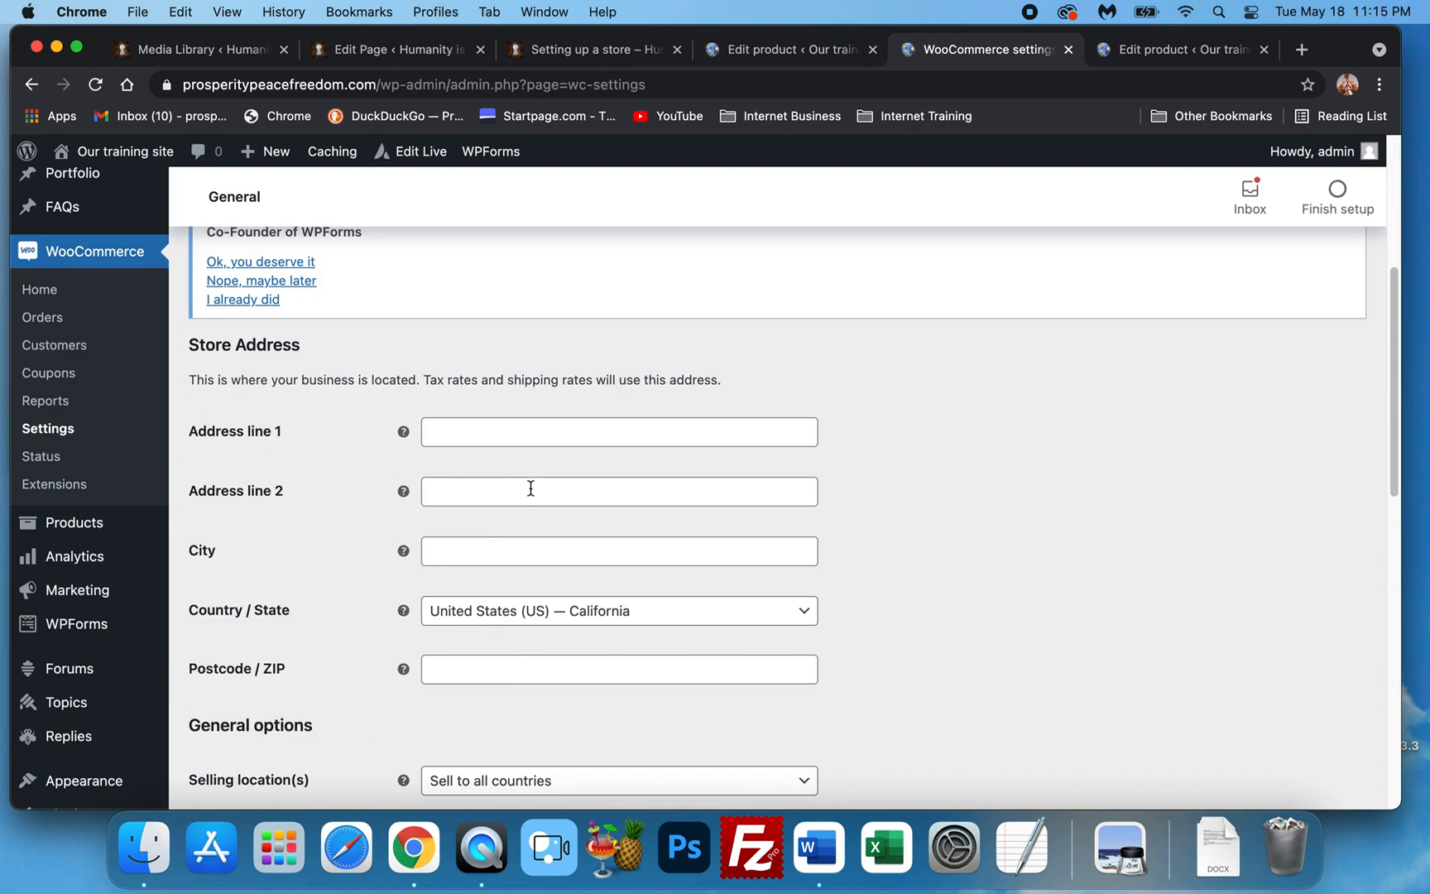
{"action": "scroll", "coordinate": [490, 421], "scroll_direction": "down", "scroll_amount": 2}
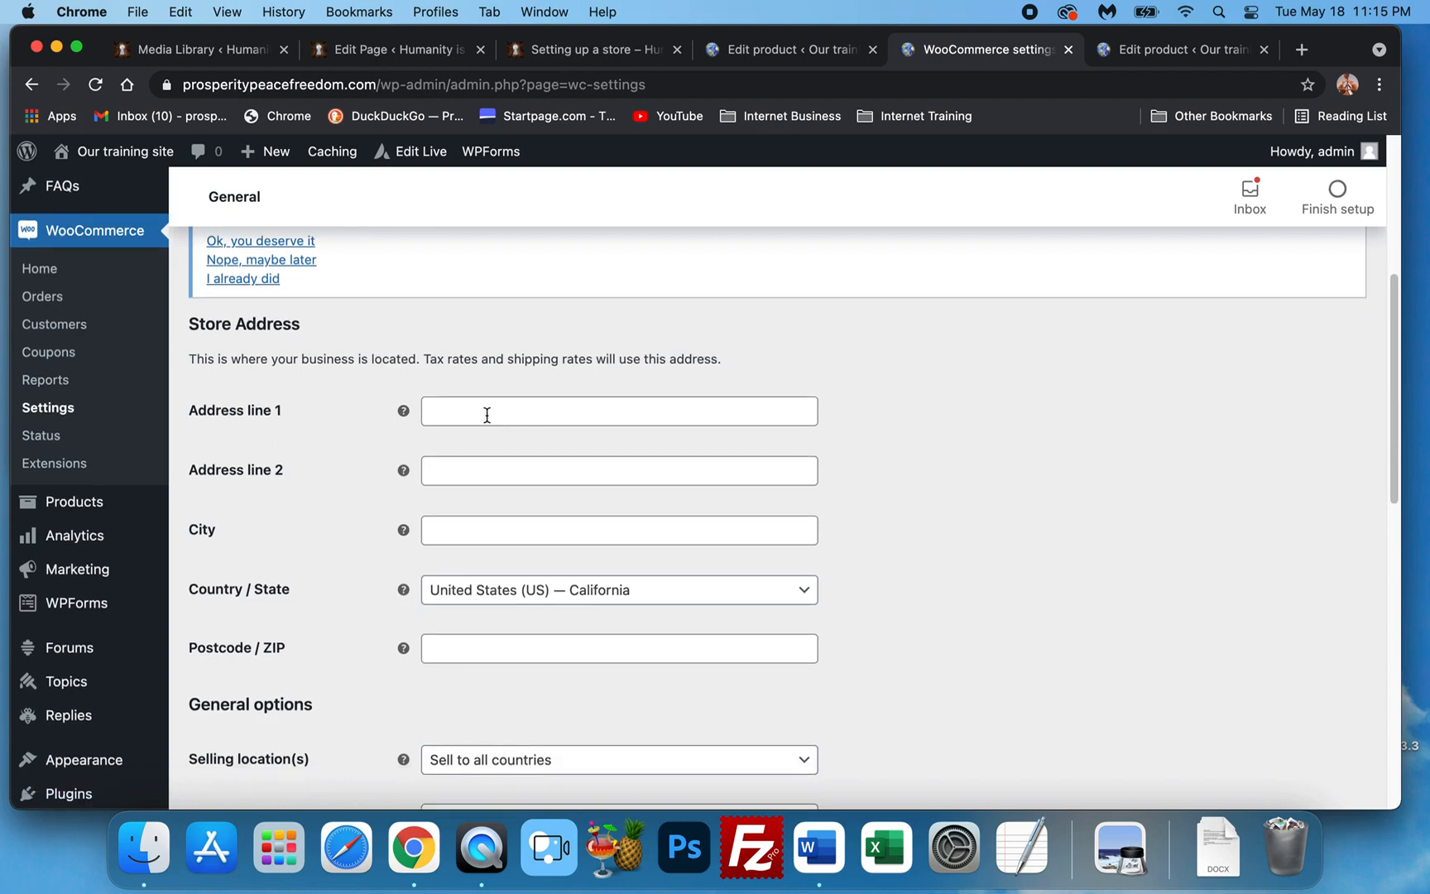
{"action": "scroll", "coordinate": [513, 497], "scroll_direction": "down", "scroll_amount": 3}
{"action": "scroll", "coordinate": [614, 626], "scroll_direction": "up", "scroll_amount": 4}
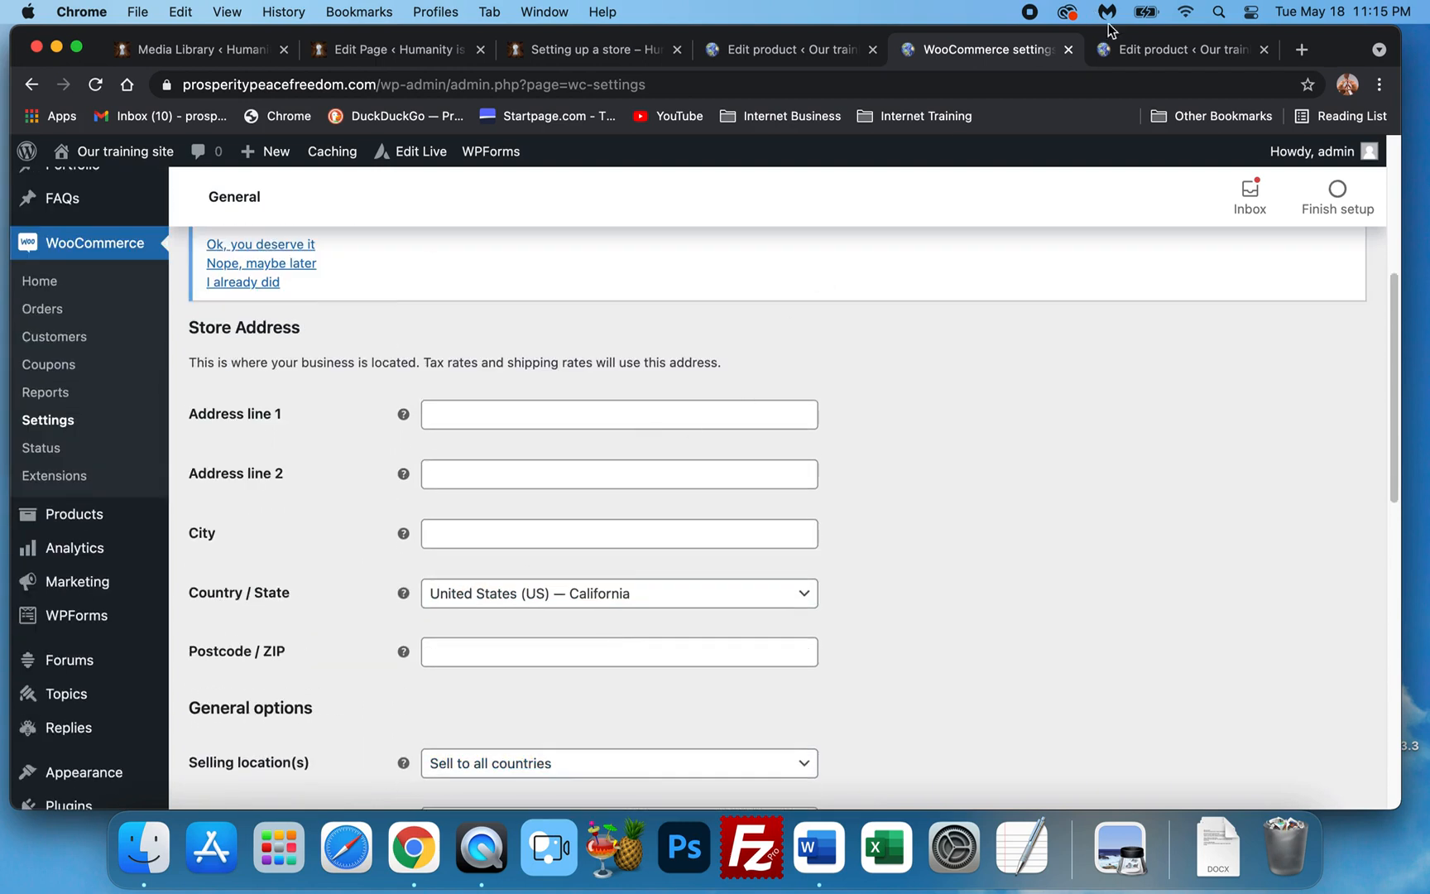
{"action": "left_click", "coordinate": [1162, 48]}
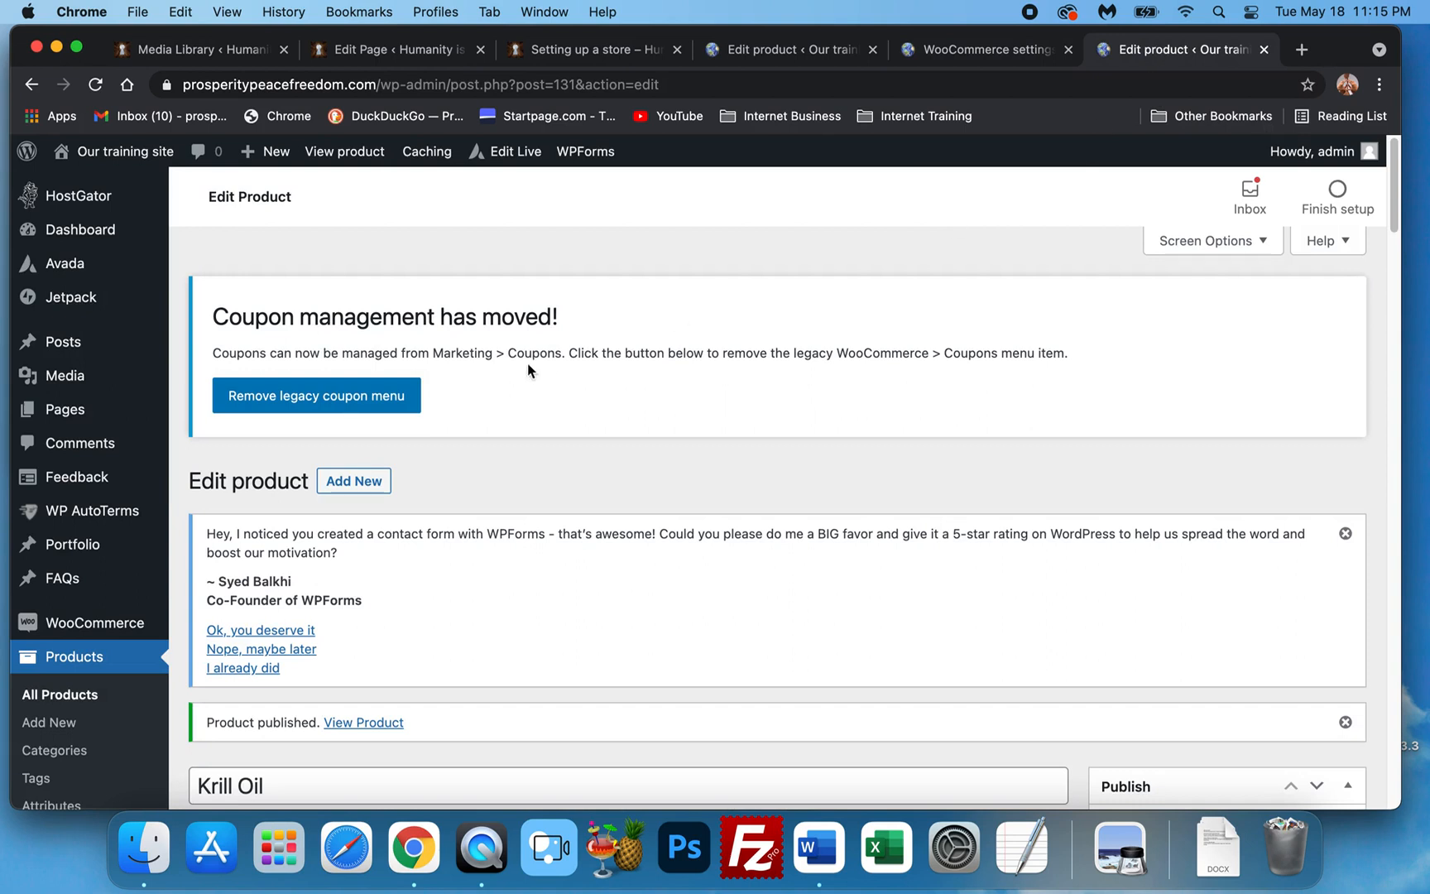
Open the Krill Oil permalink /product/krill-oil/ in a new tab and switch to it.
{"action": "right_click", "coordinate": [412, 536]}
{"action": "left_click", "coordinate": [451, 546]}
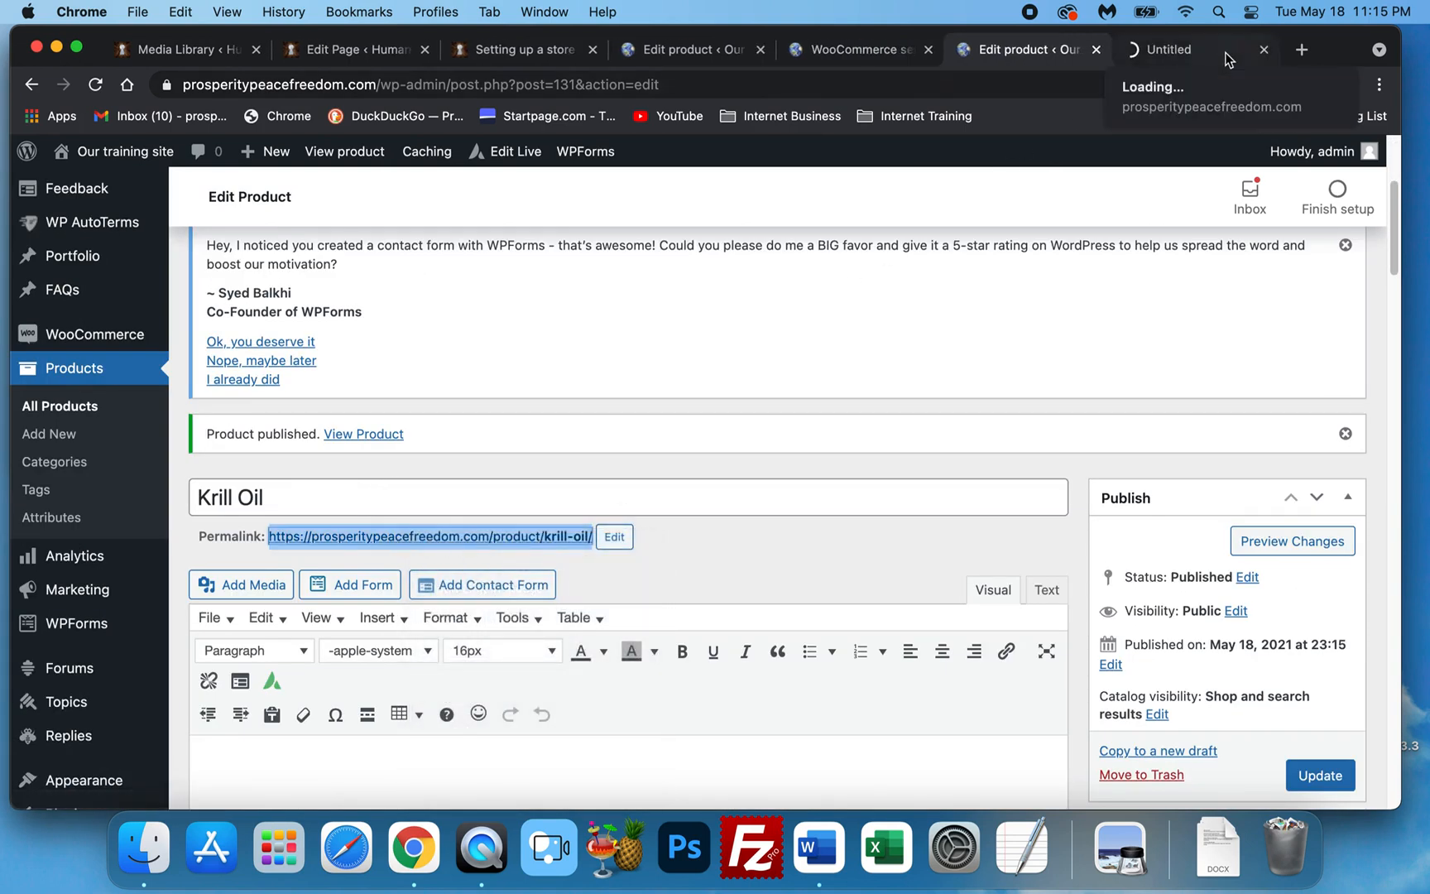
{"action": "left_click", "coordinate": [1208, 49]}
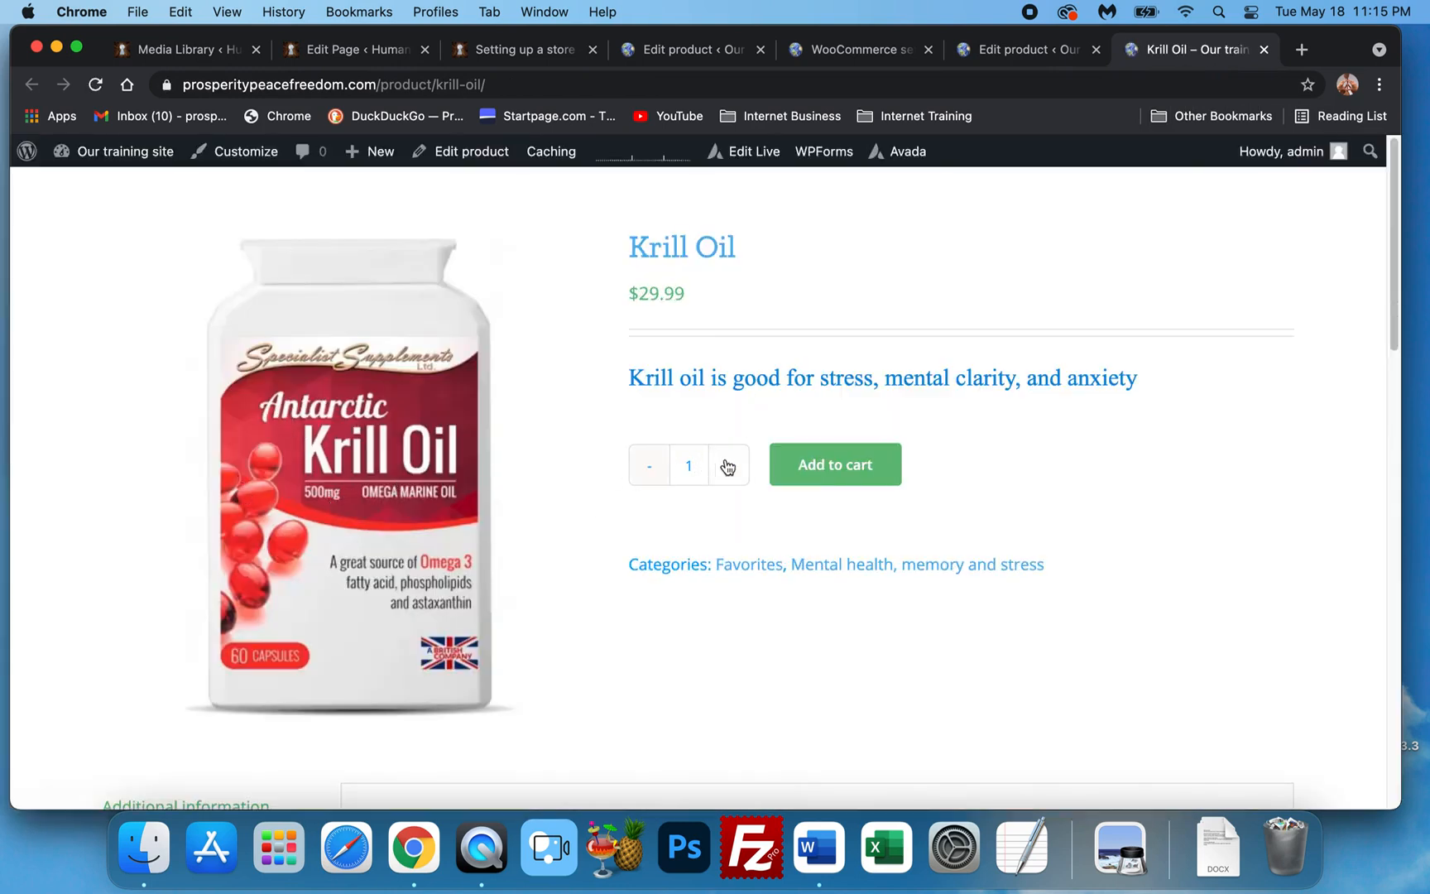
Review the live Krill Oil product page and add it to the cart.
{"action": "scroll", "coordinate": [447, 412], "scroll_direction": "down", "scroll_amount": 1}
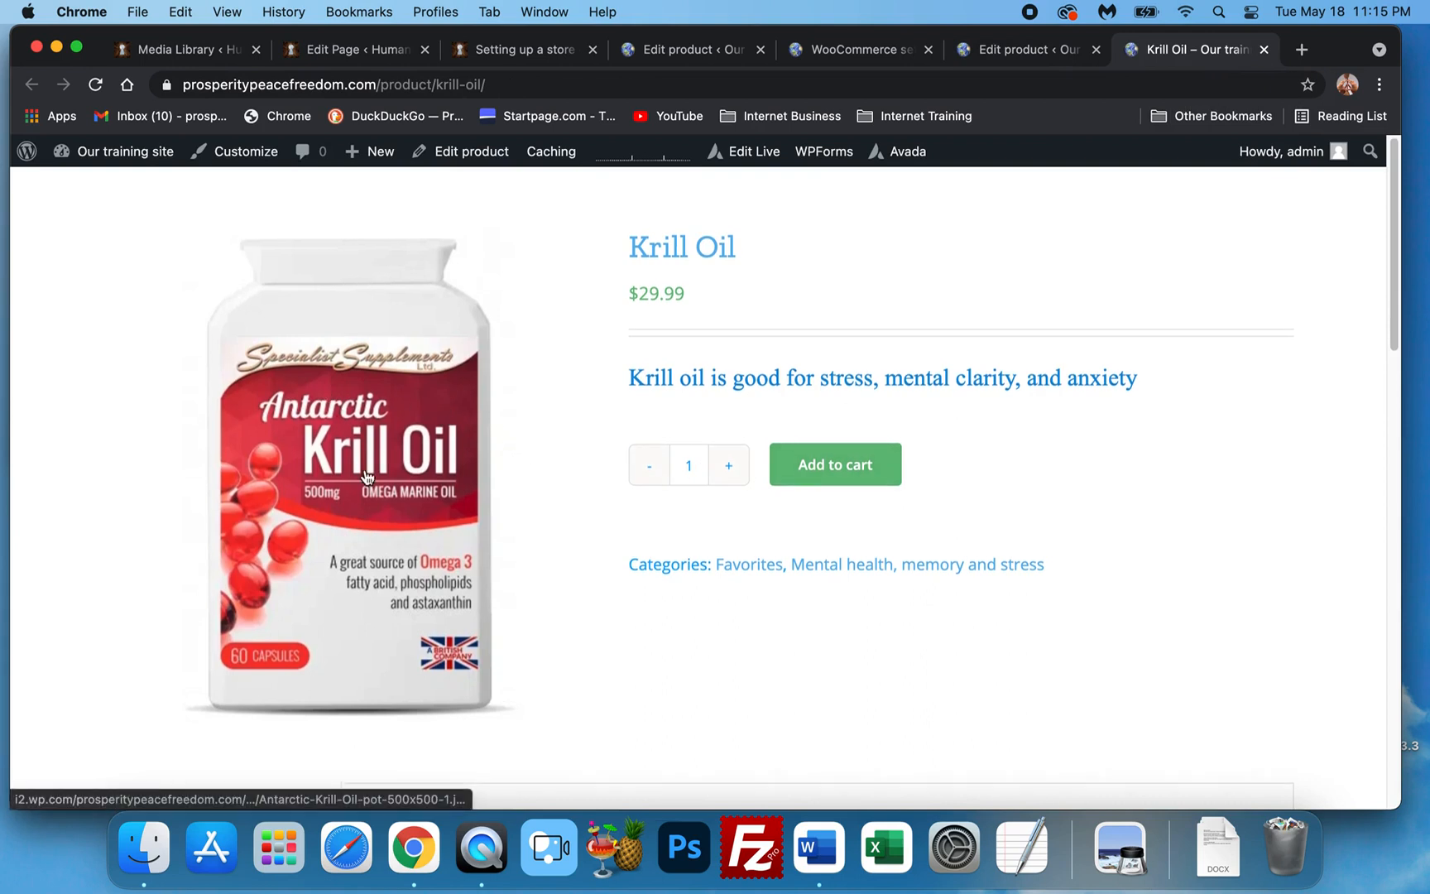
{"action": "scroll", "coordinate": [881, 289], "scroll_direction": "down", "scroll_amount": 2}
{"action": "scroll", "coordinate": [880, 290], "scroll_direction": "down", "scroll_amount": 2}
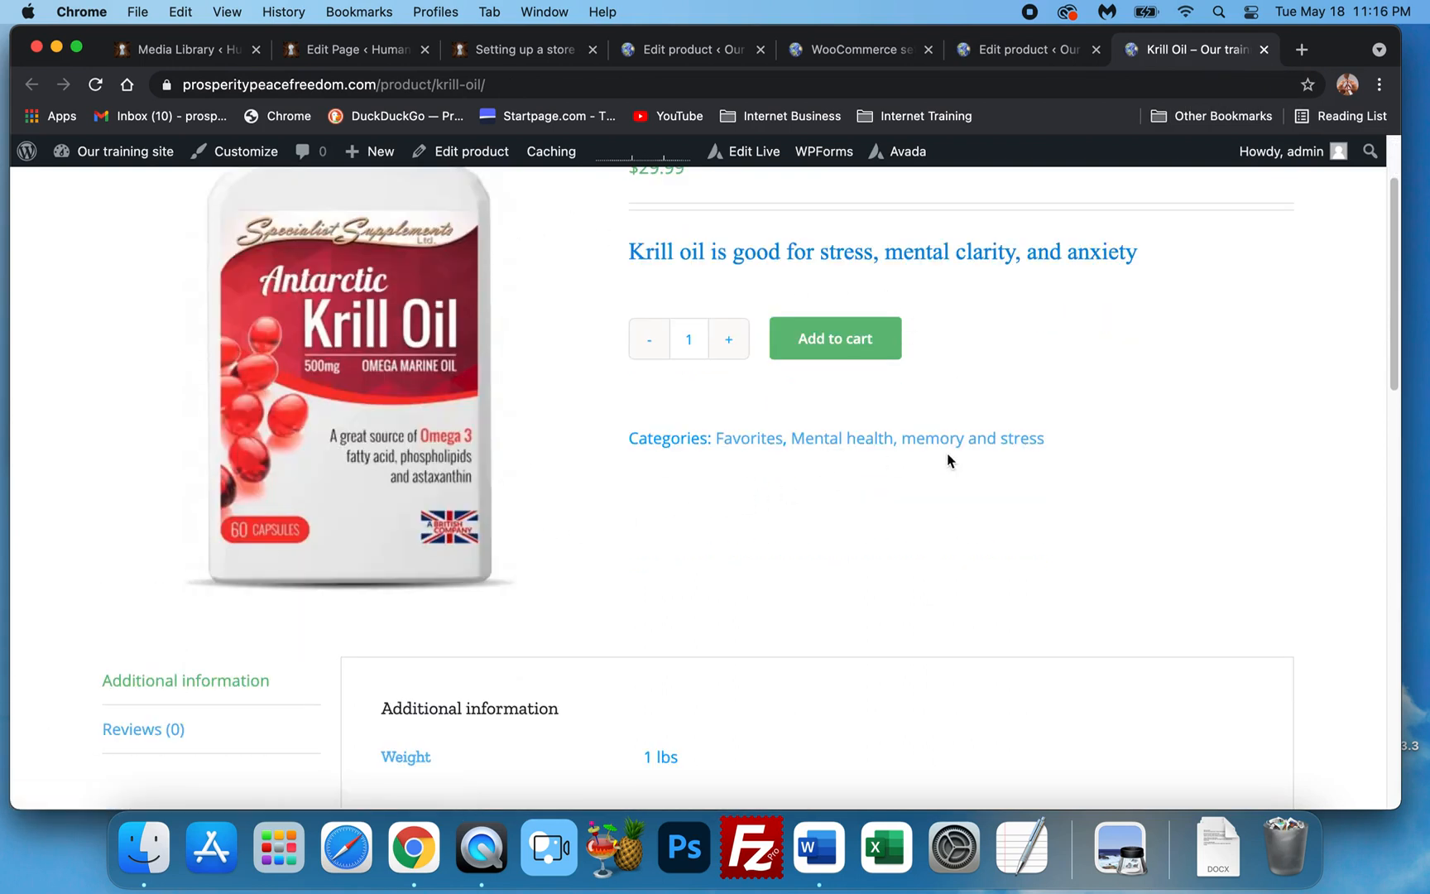
{"action": "scroll", "coordinate": [579, 521], "scroll_direction": "down", "scroll_amount": 10}
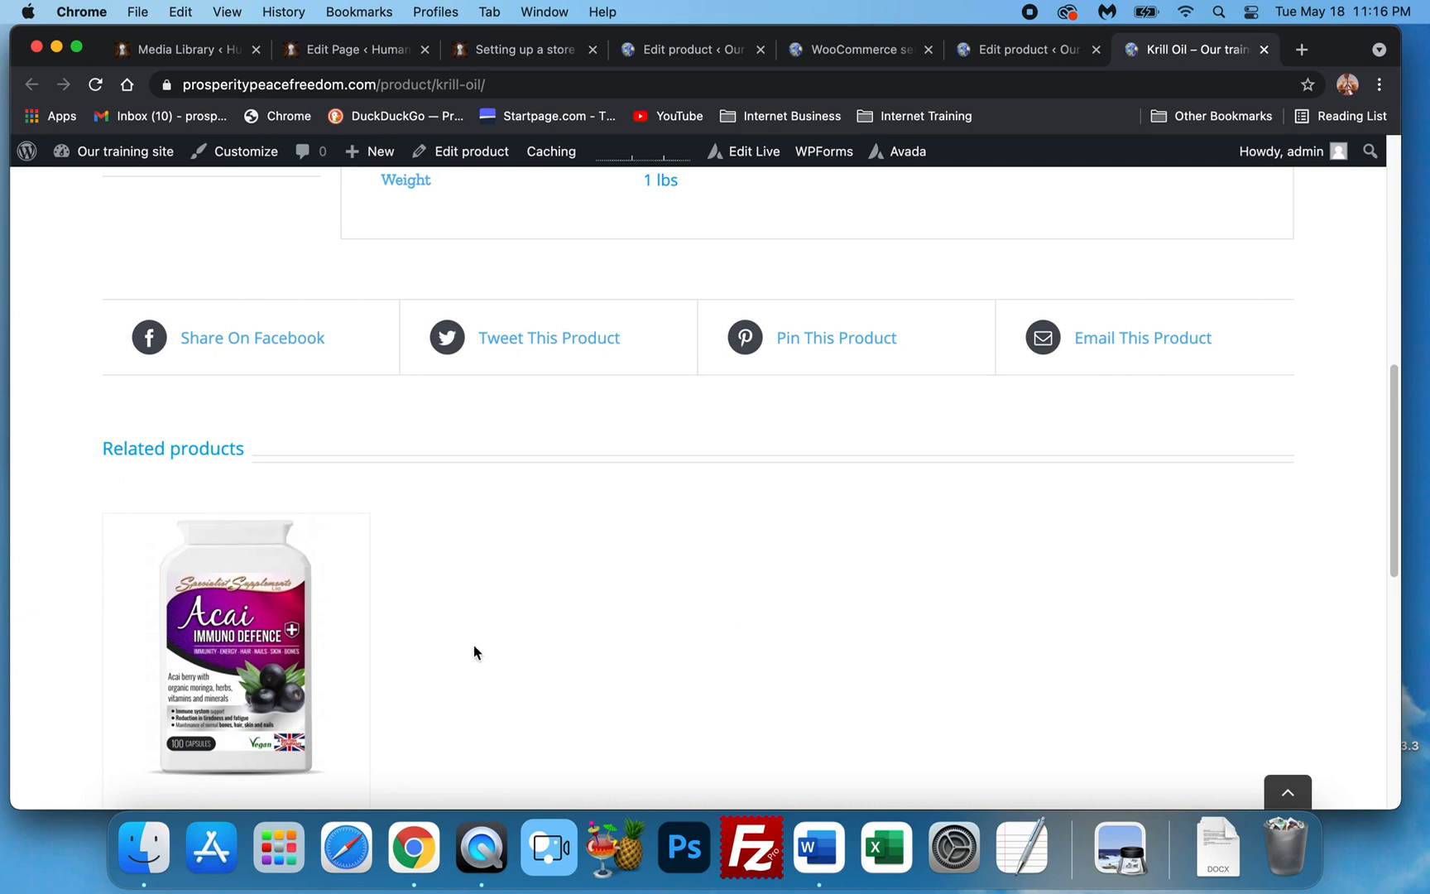
{"action": "scroll", "coordinate": [474, 645], "scroll_direction": "down", "scroll_amount": 5}
{"action": "scroll", "coordinate": [409, 581], "scroll_direction": "up", "scroll_amount": 5}
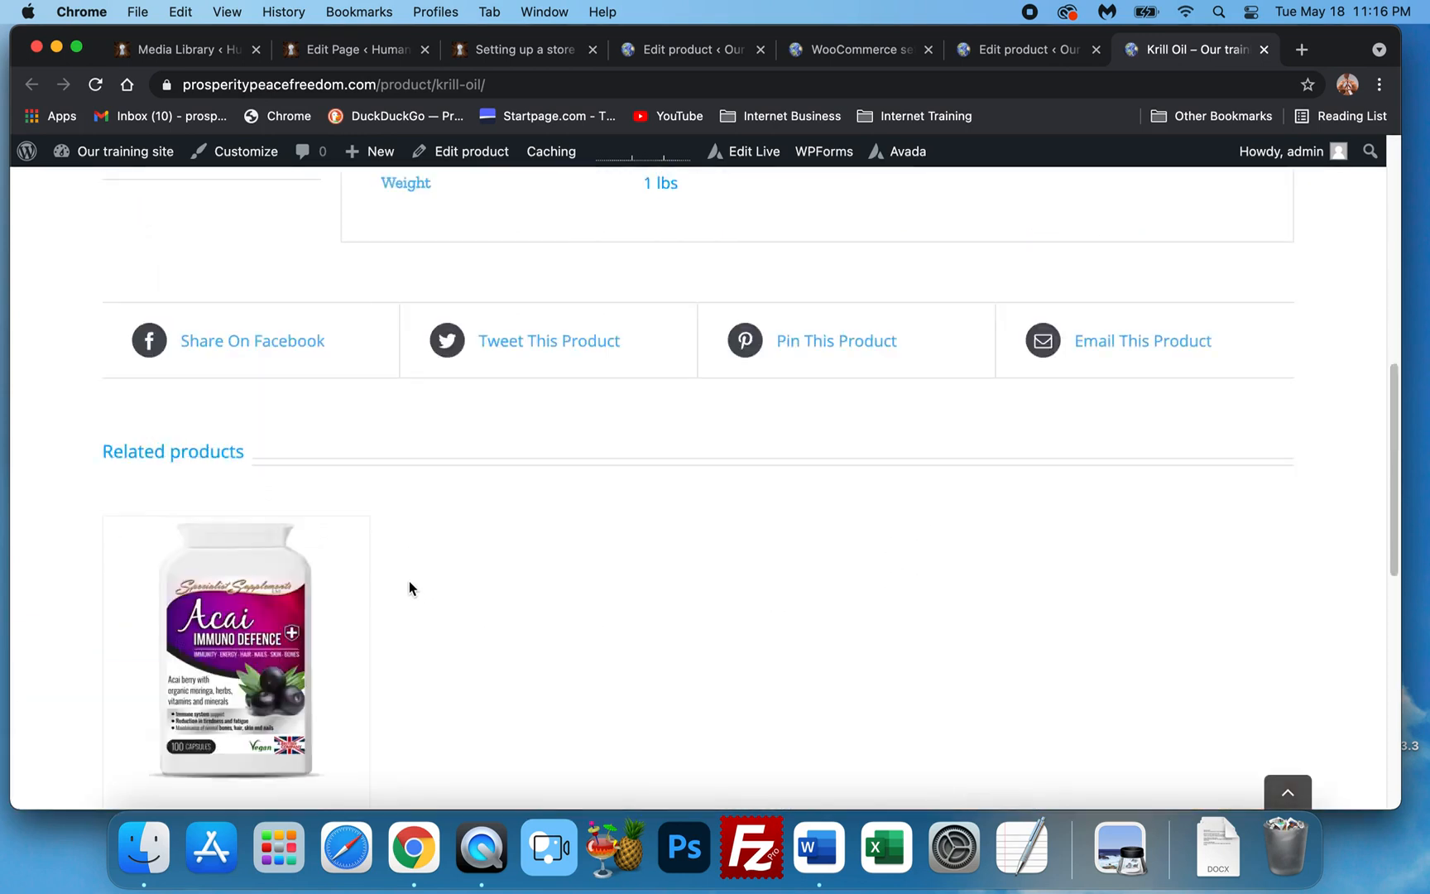
{"action": "scroll", "coordinate": [409, 584], "scroll_direction": "up", "scroll_amount": 8}
{"action": "left_click", "coordinate": [850, 469]}
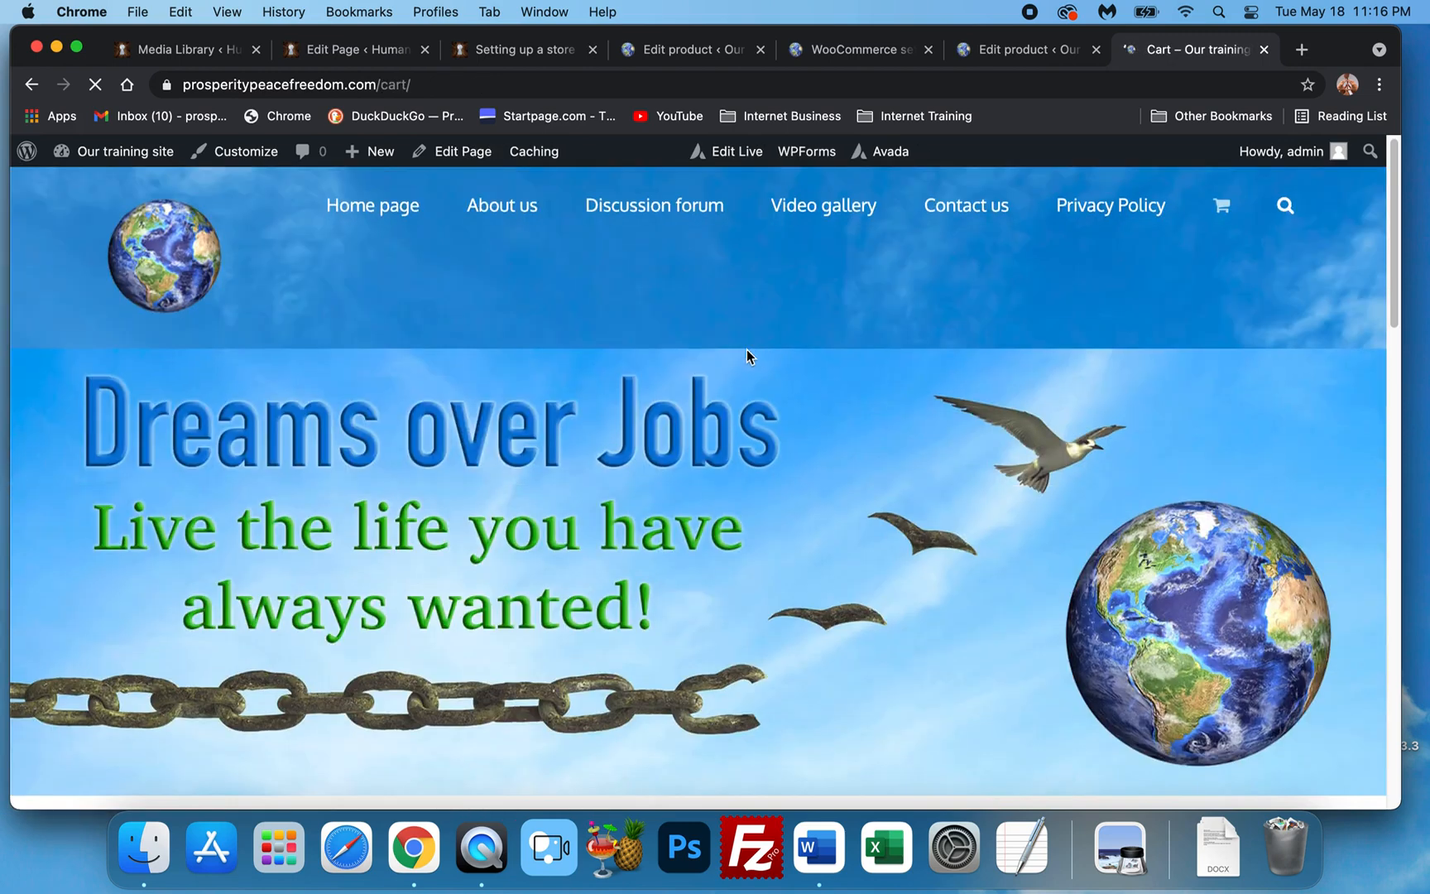
Scroll through the cart: Acai Immune Defense $39.99 and Krill Oil $29.99, totalling $69.98.
{"action": "scroll", "coordinate": [746, 356], "scroll_direction": "down", "scroll_amount": 10}
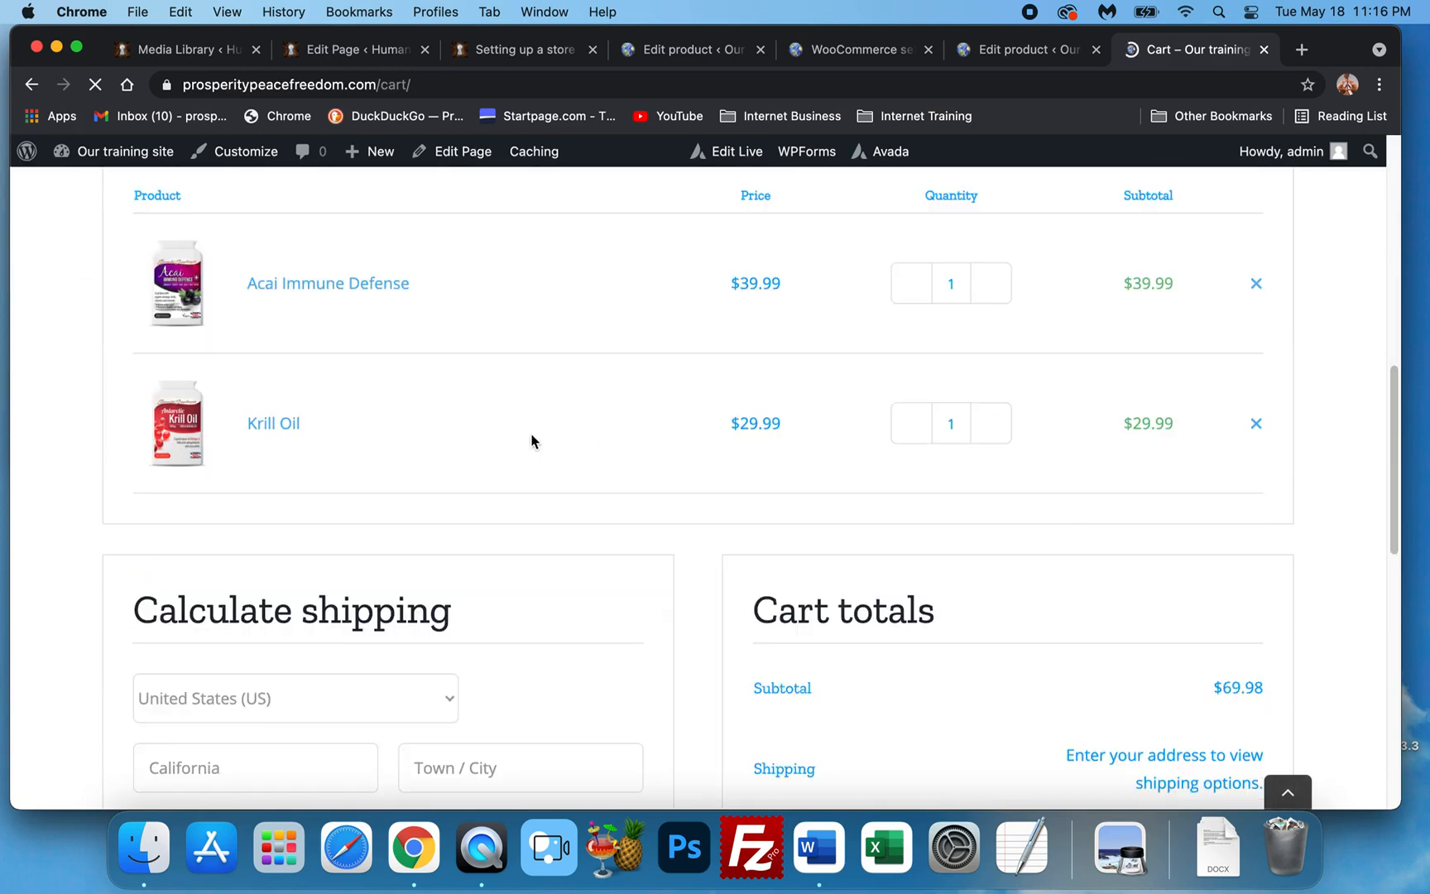
{"action": "scroll", "coordinate": [532, 440], "scroll_direction": "down", "scroll_amount": 4}
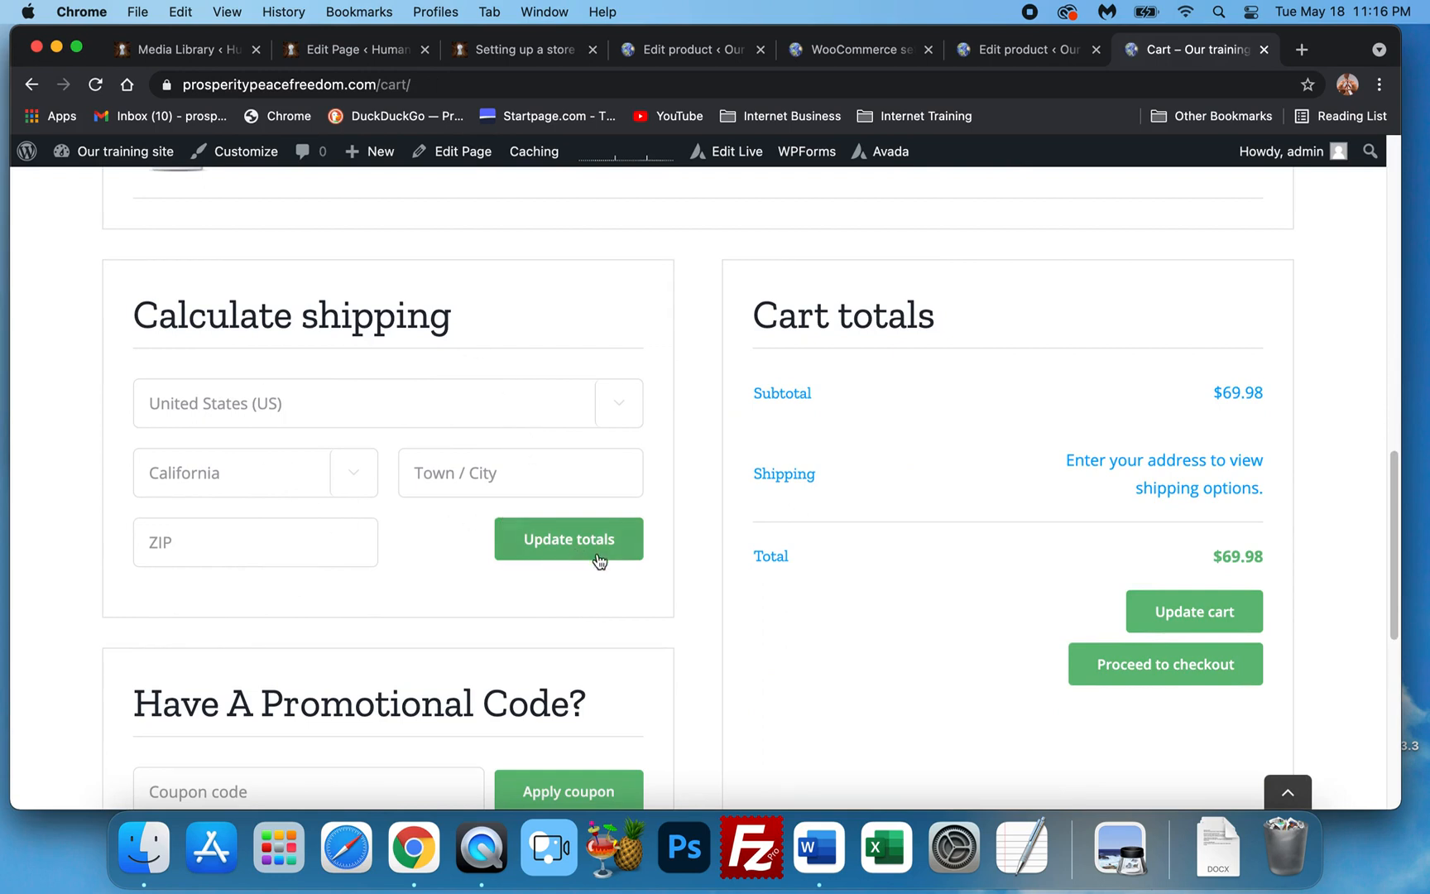
{"action": "scroll", "coordinate": [575, 562], "scroll_direction": "down", "scroll_amount": 3}
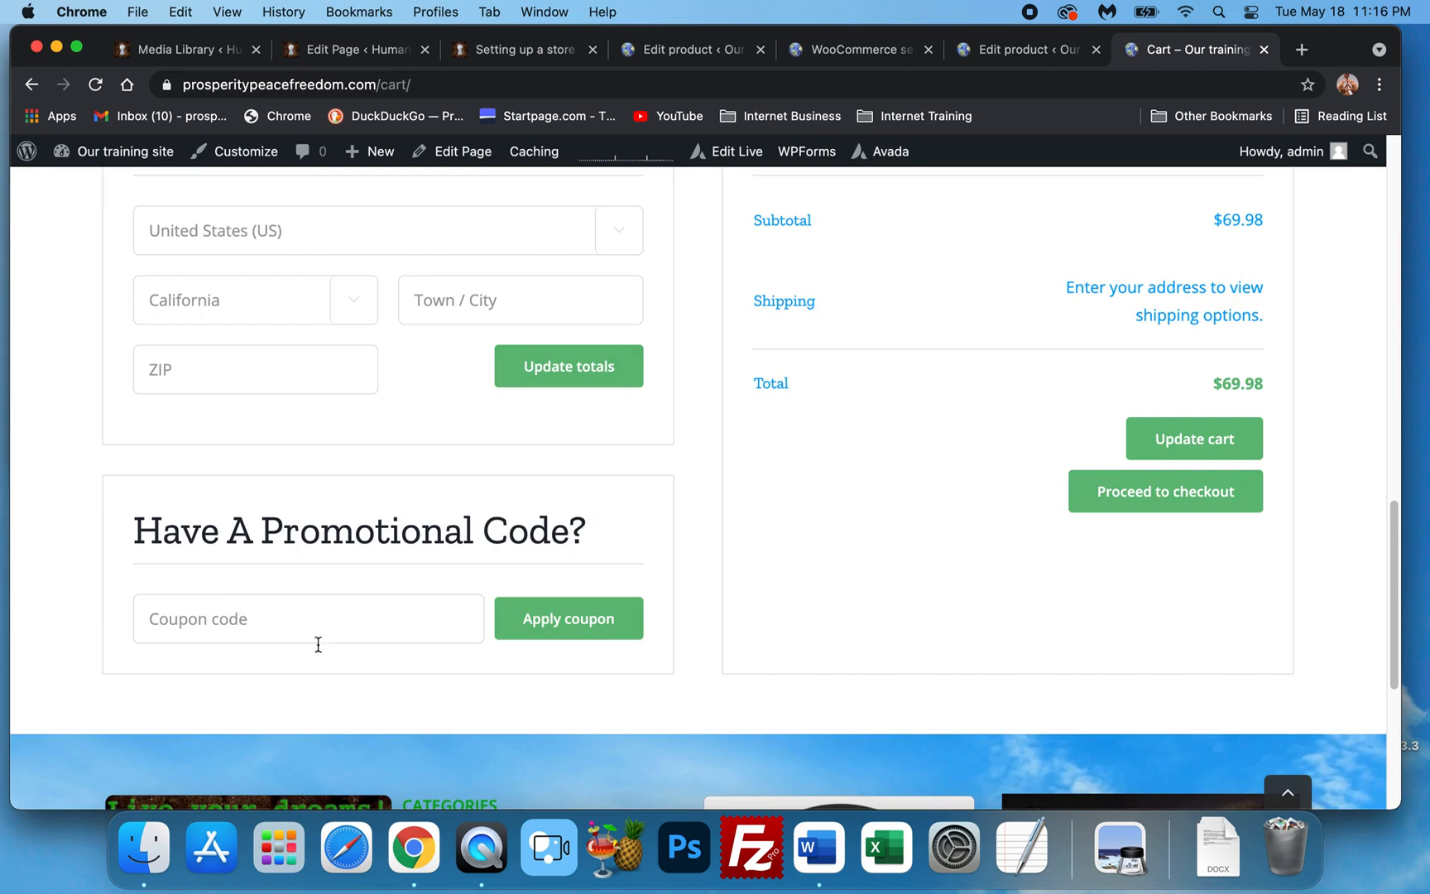
{"action": "scroll", "coordinate": [828, 525], "scroll_direction": "up", "scroll_amount": 2}
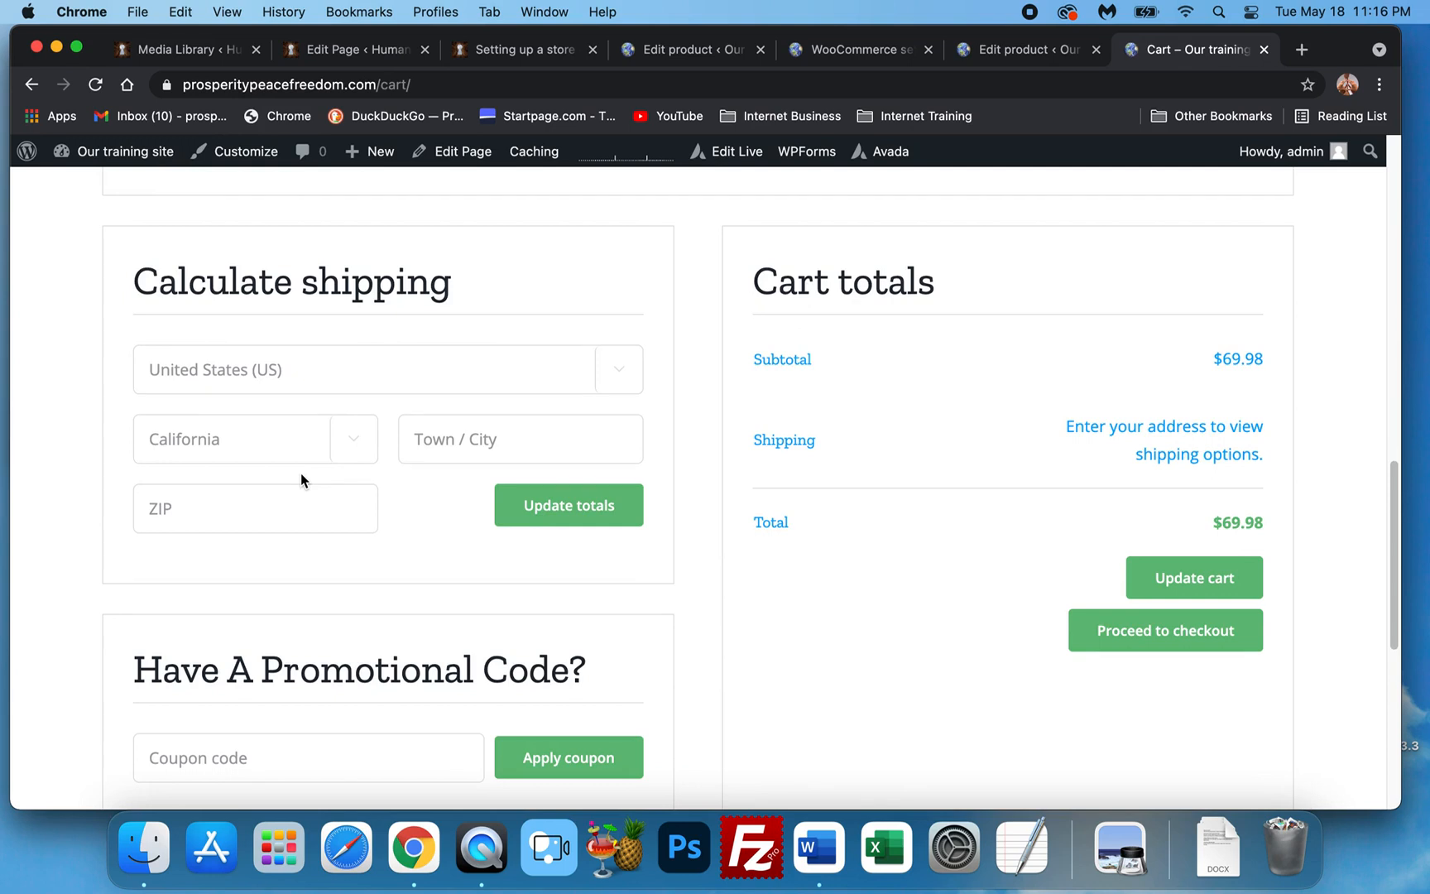
{"action": "scroll", "coordinate": [341, 426], "scroll_direction": "up", "scroll_amount": 1}
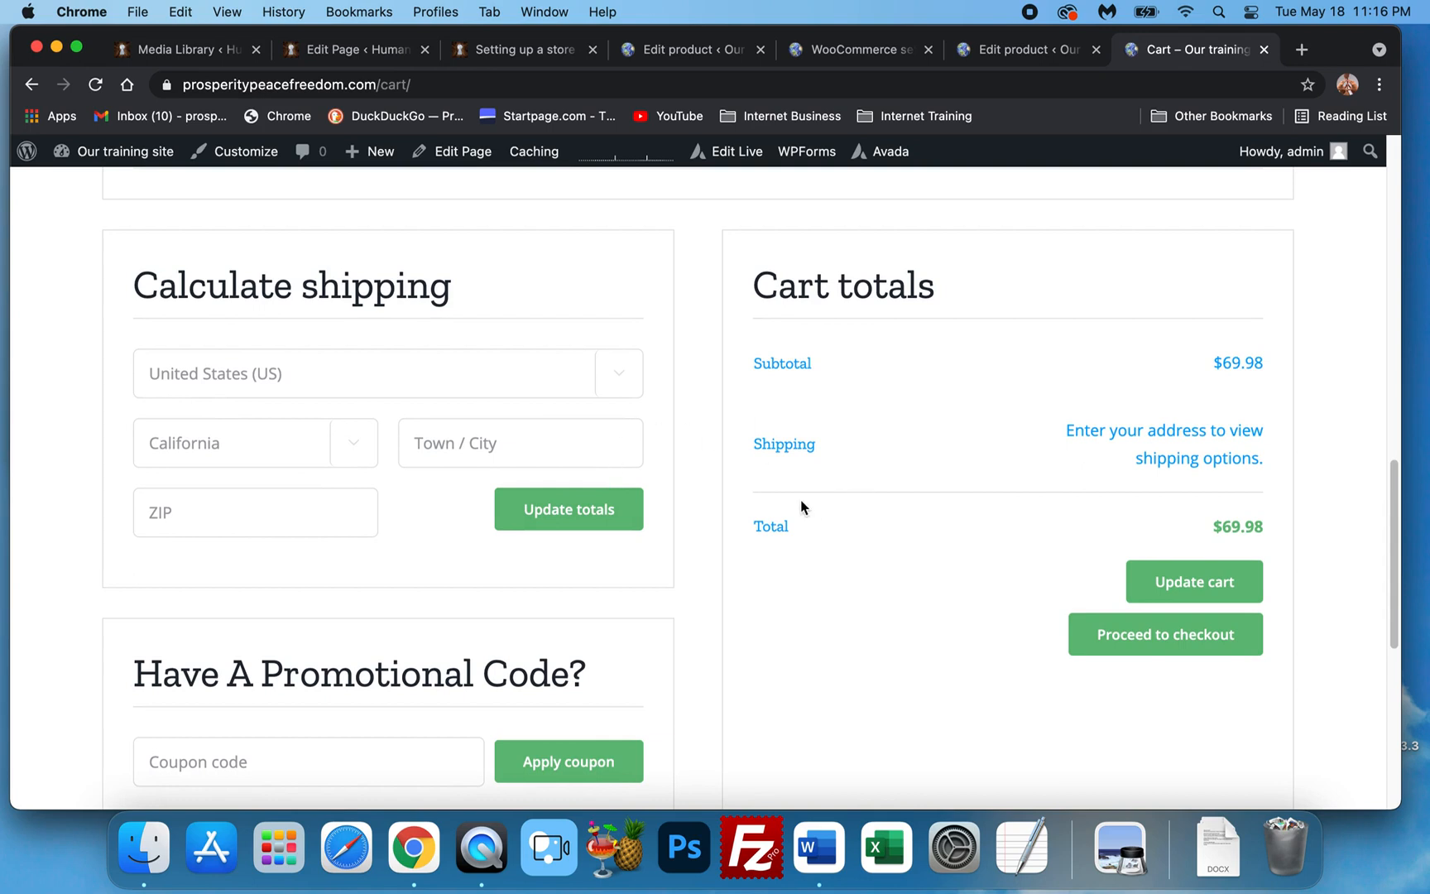
{"action": "scroll", "coordinate": [802, 513], "scroll_direction": "up", "scroll_amount": 2}
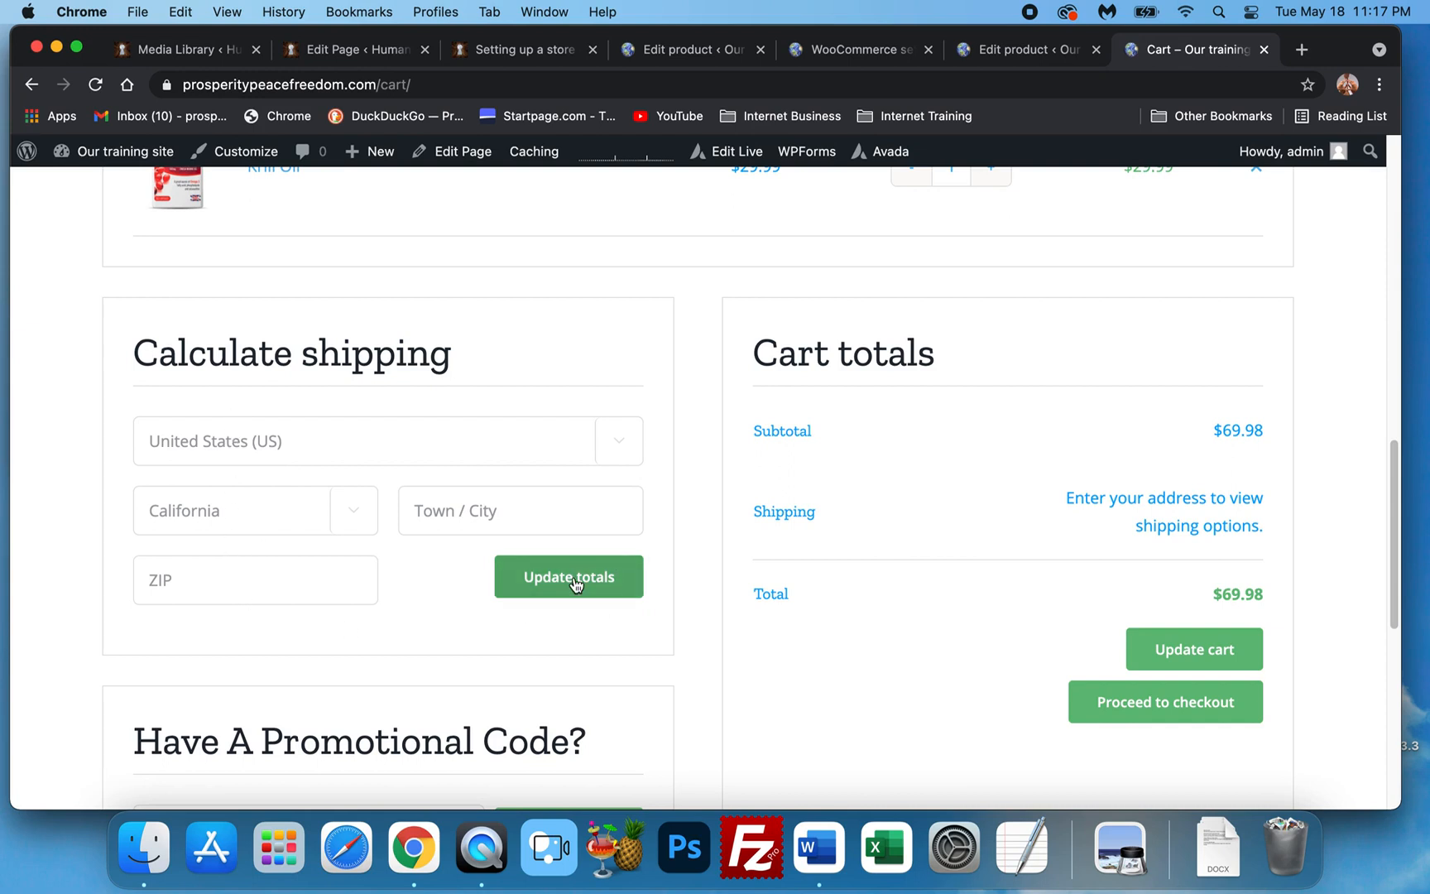
{"action": "scroll", "coordinate": [791, 498], "scroll_direction": "up", "scroll_amount": 5}
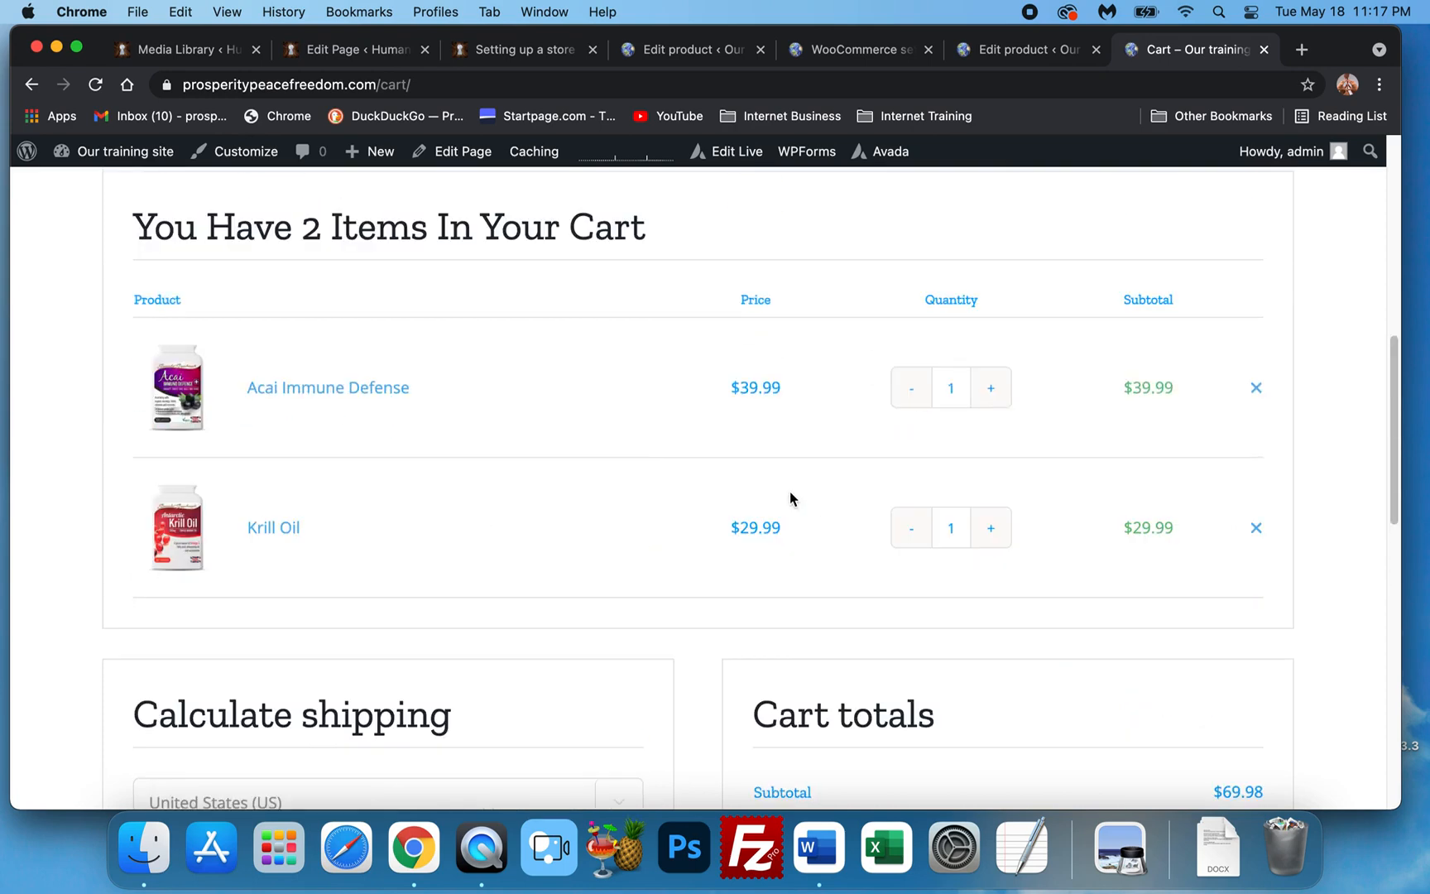
{"action": "scroll", "coordinate": [789, 496], "scroll_direction": "up", "scroll_amount": 8}
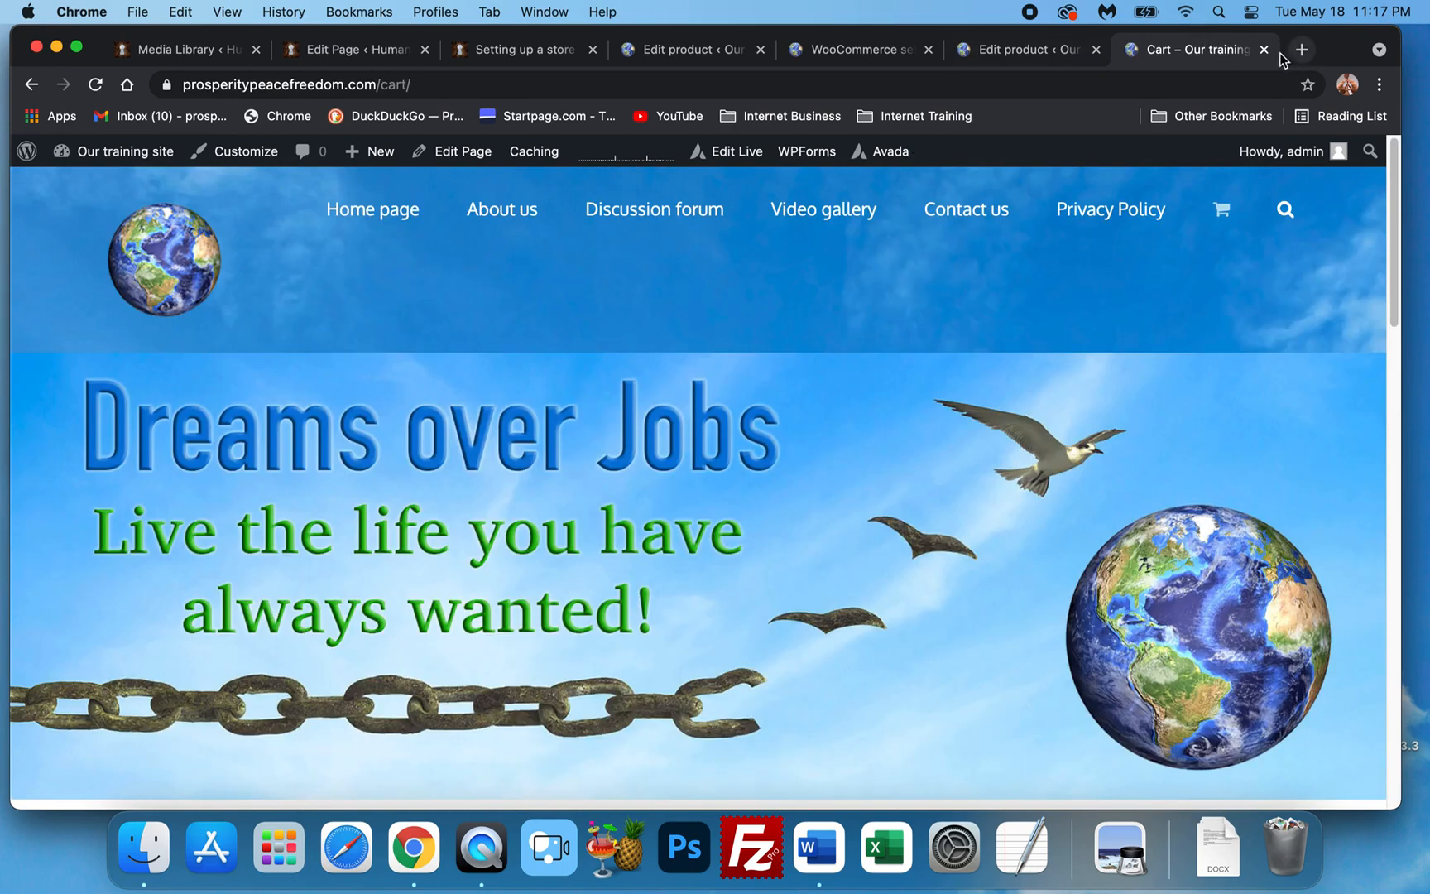
Close the cart tab and return to the Acai Immune Defense product editor.
{"action": "left_click", "coordinate": [1265, 50]}
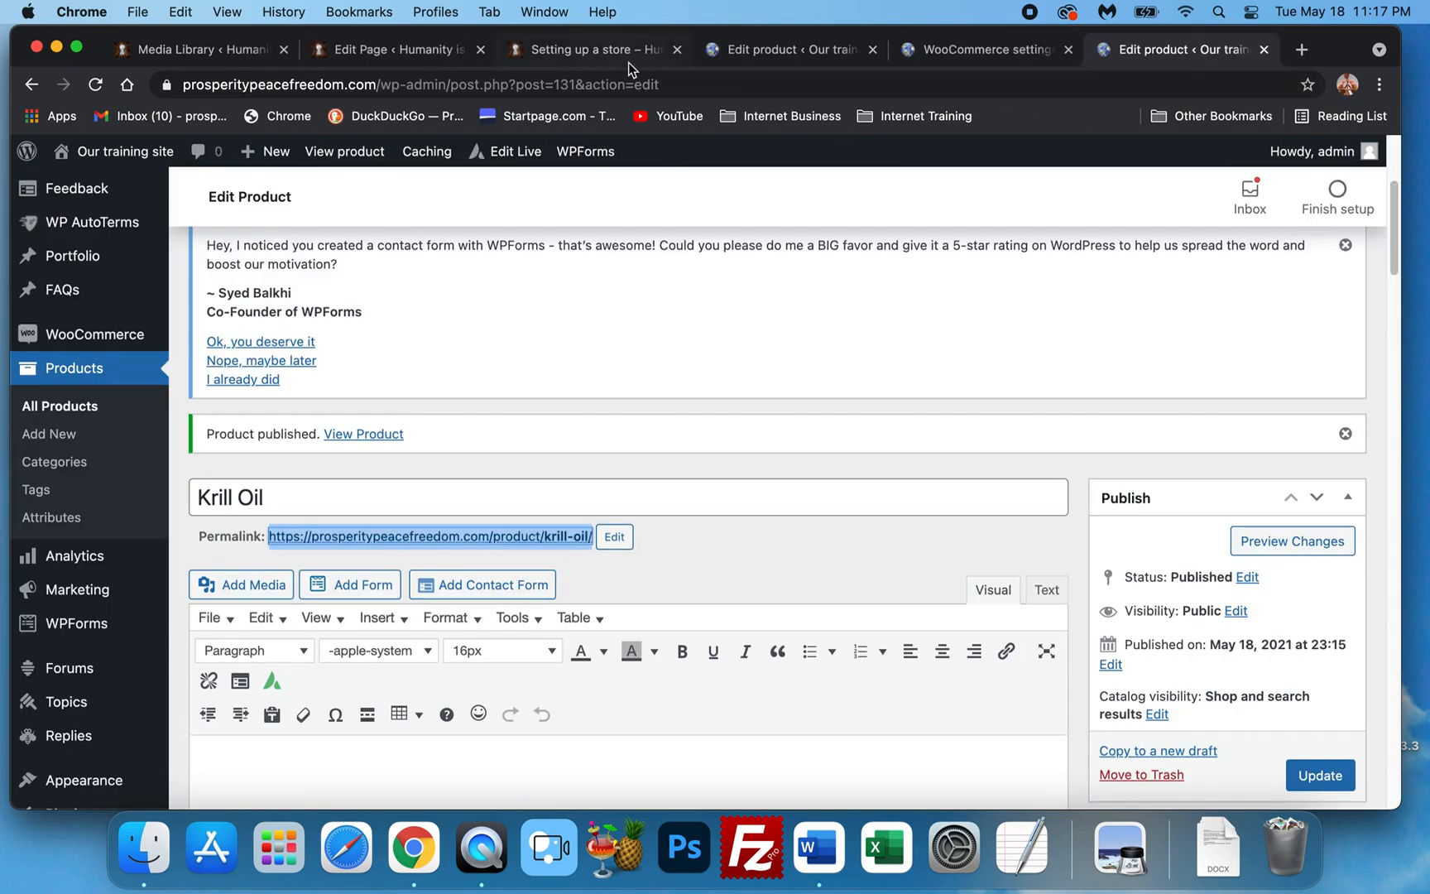
{"action": "left_click", "coordinate": [786, 50]}
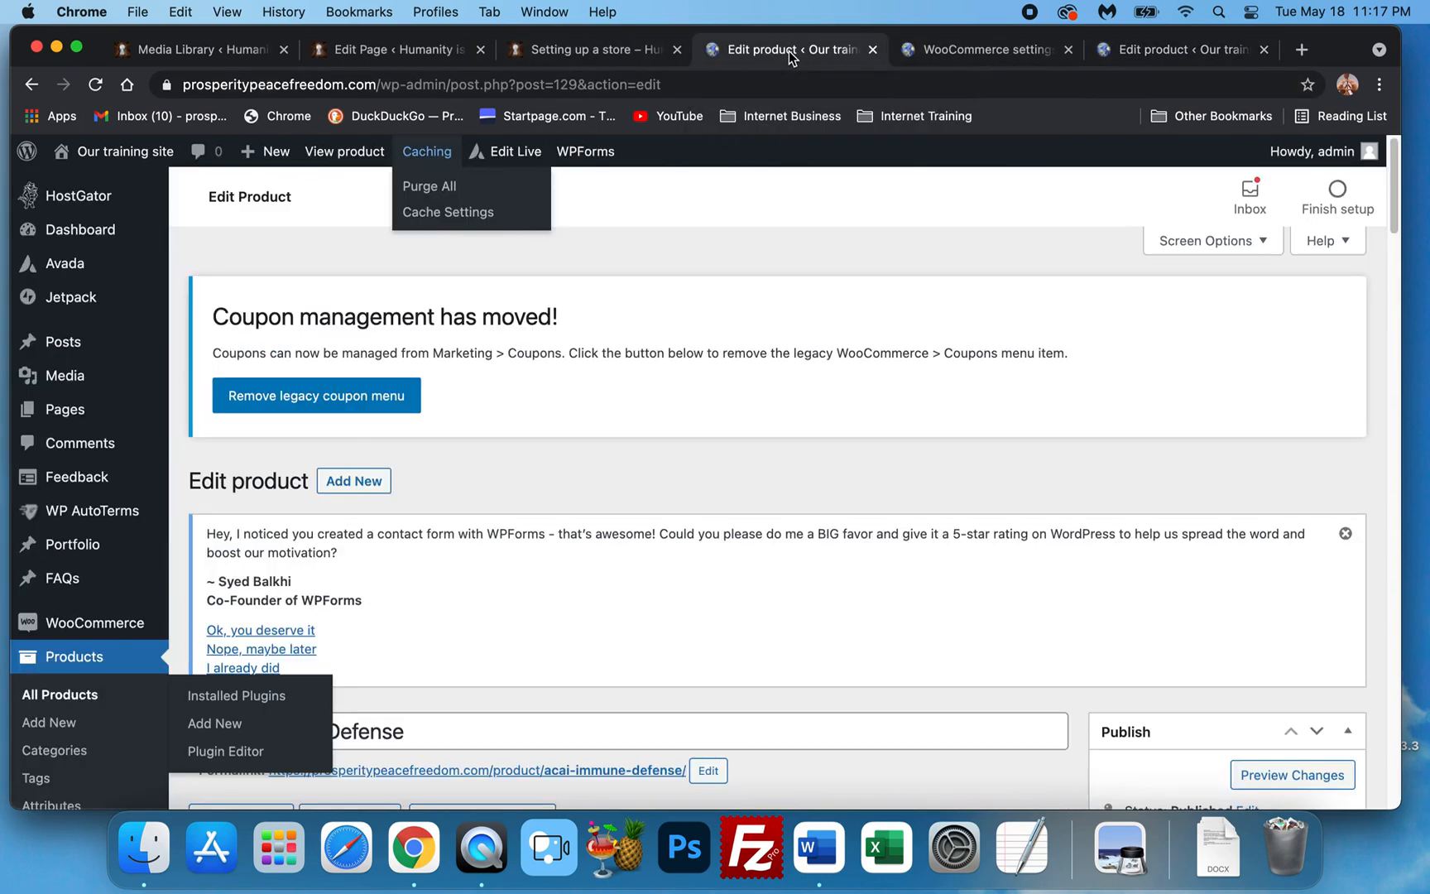
{"action": "scroll", "coordinate": [649, 403], "scroll_direction": "down", "scroll_amount": 1}
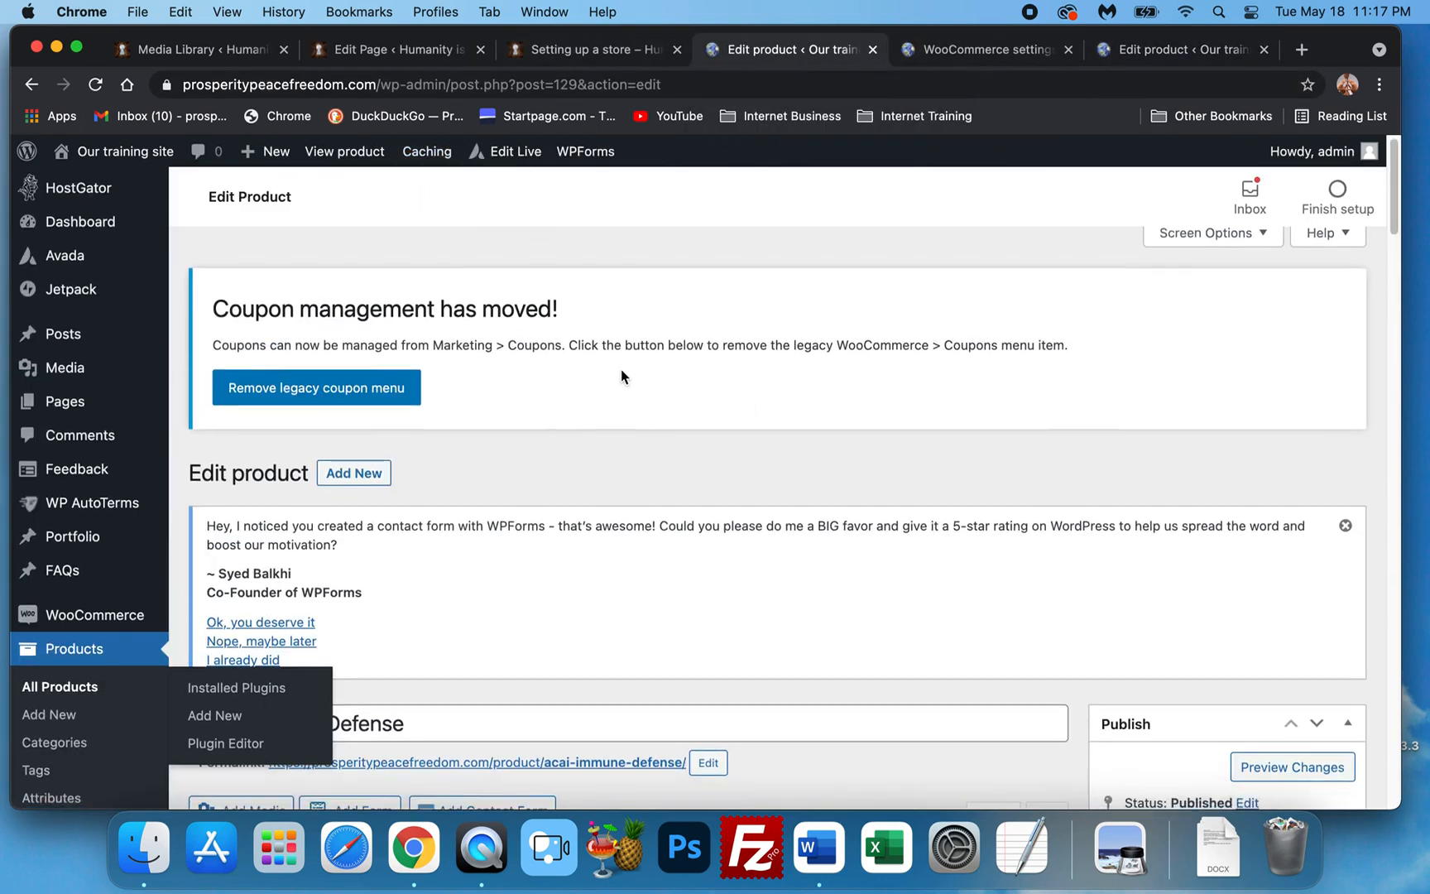
{"action": "scroll", "coordinate": [612, 369], "scroll_direction": "down", "scroll_amount": 5}
{"action": "scroll", "coordinate": [600, 354], "scroll_direction": "up", "scroll_amount": 5}
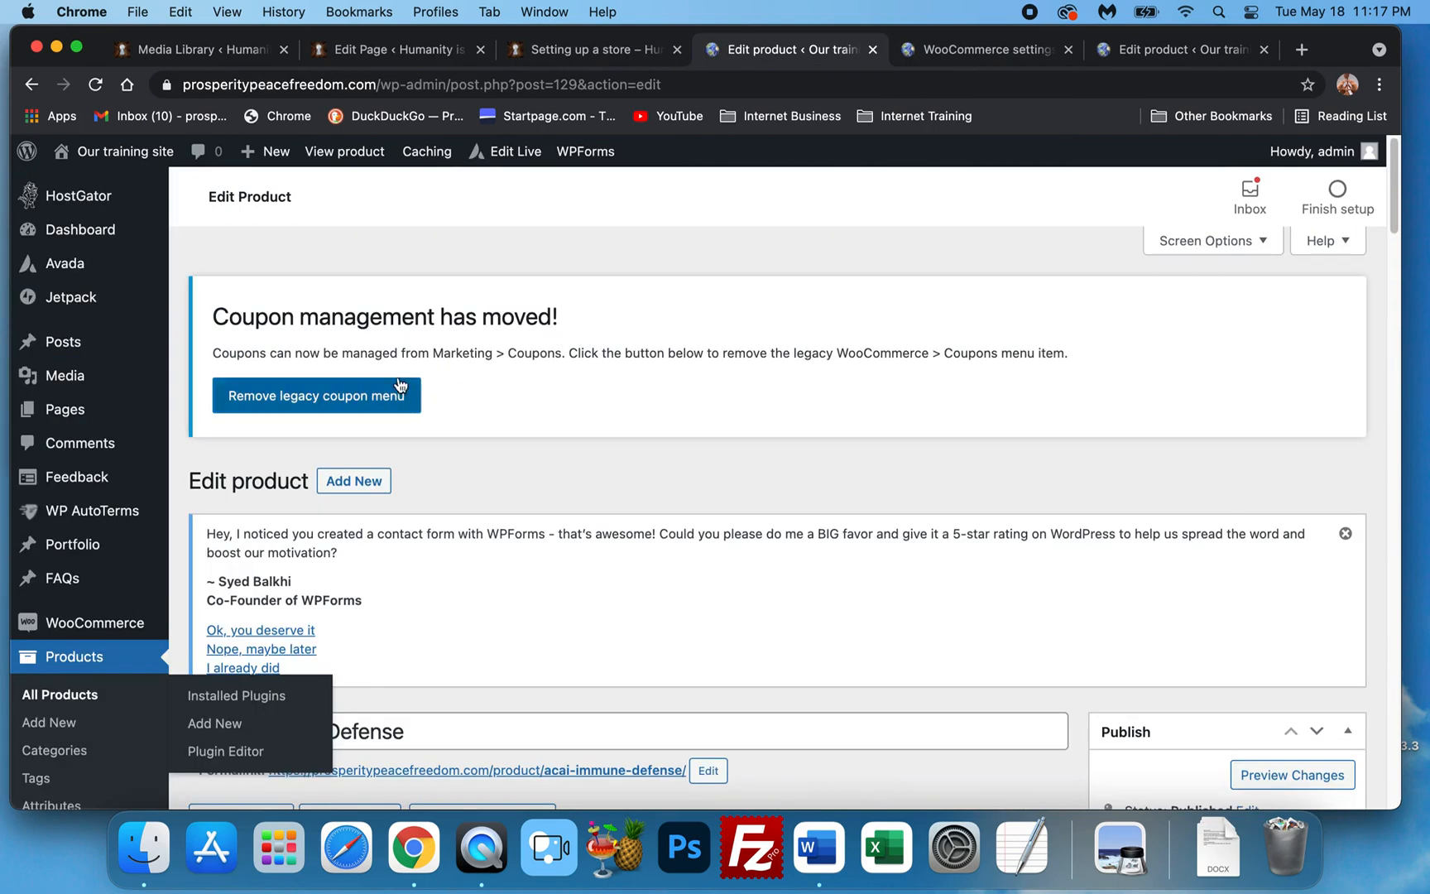
{"action": "scroll", "coordinate": [455, 563], "scroll_direction": "down", "scroll_amount": 4}
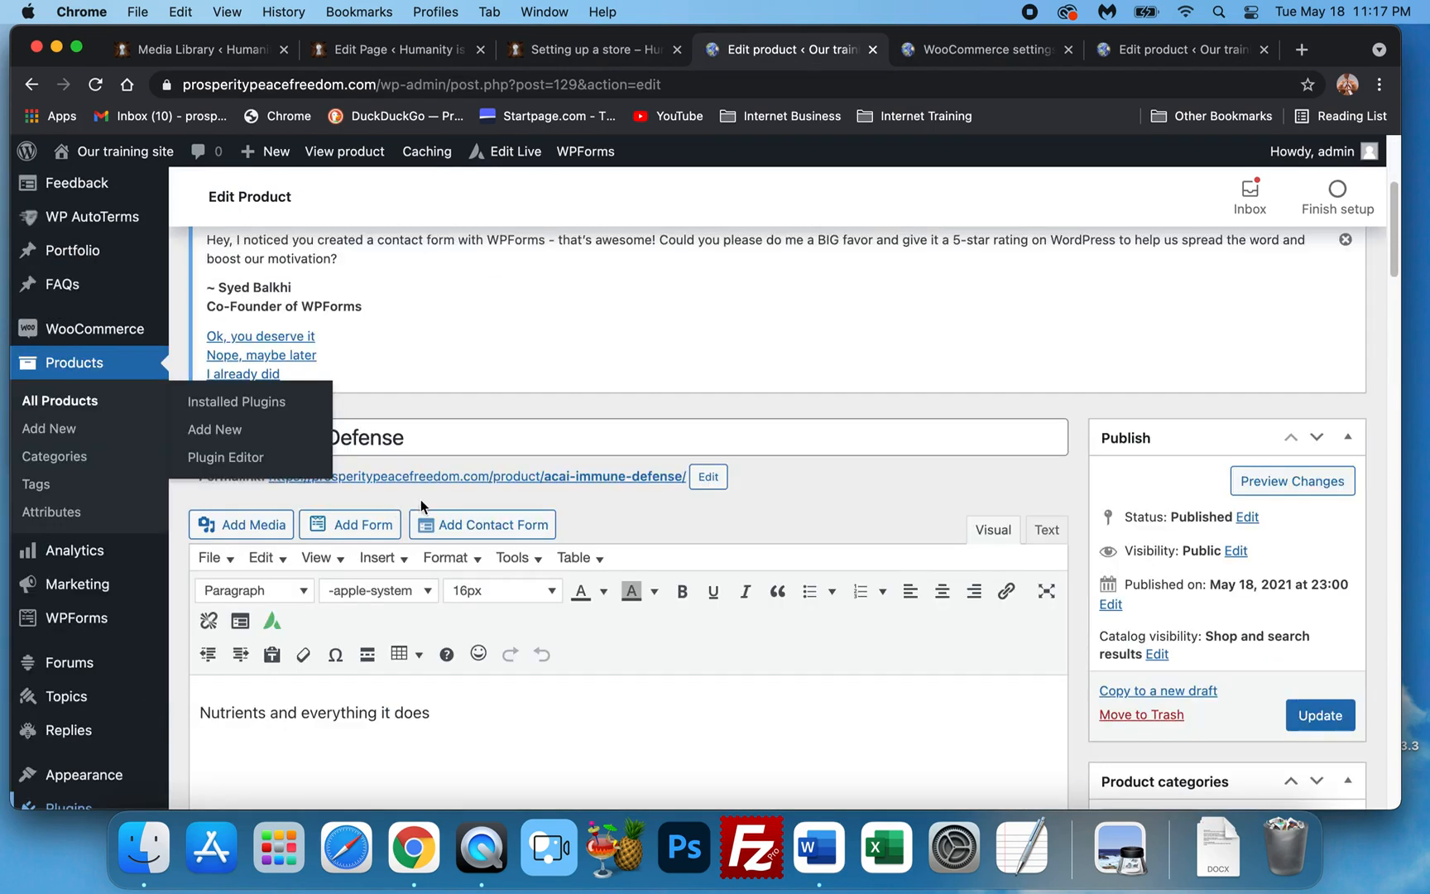
{"action": "scroll", "coordinate": [580, 447], "scroll_direction": "up", "scroll_amount": 4}
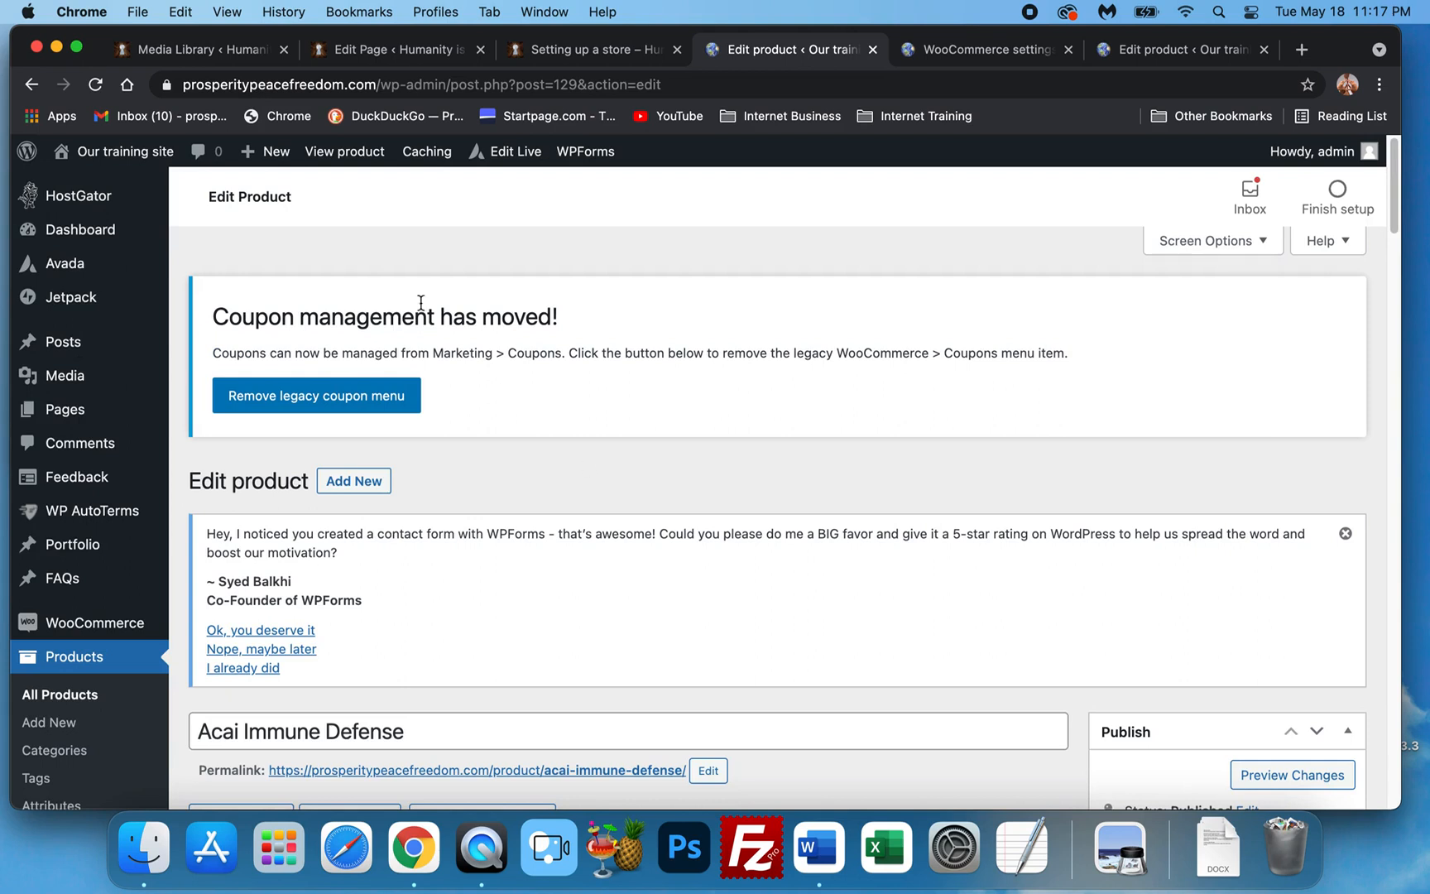
Start a new product from Products > Add New.
{"action": "left_click", "coordinate": [64, 724]}
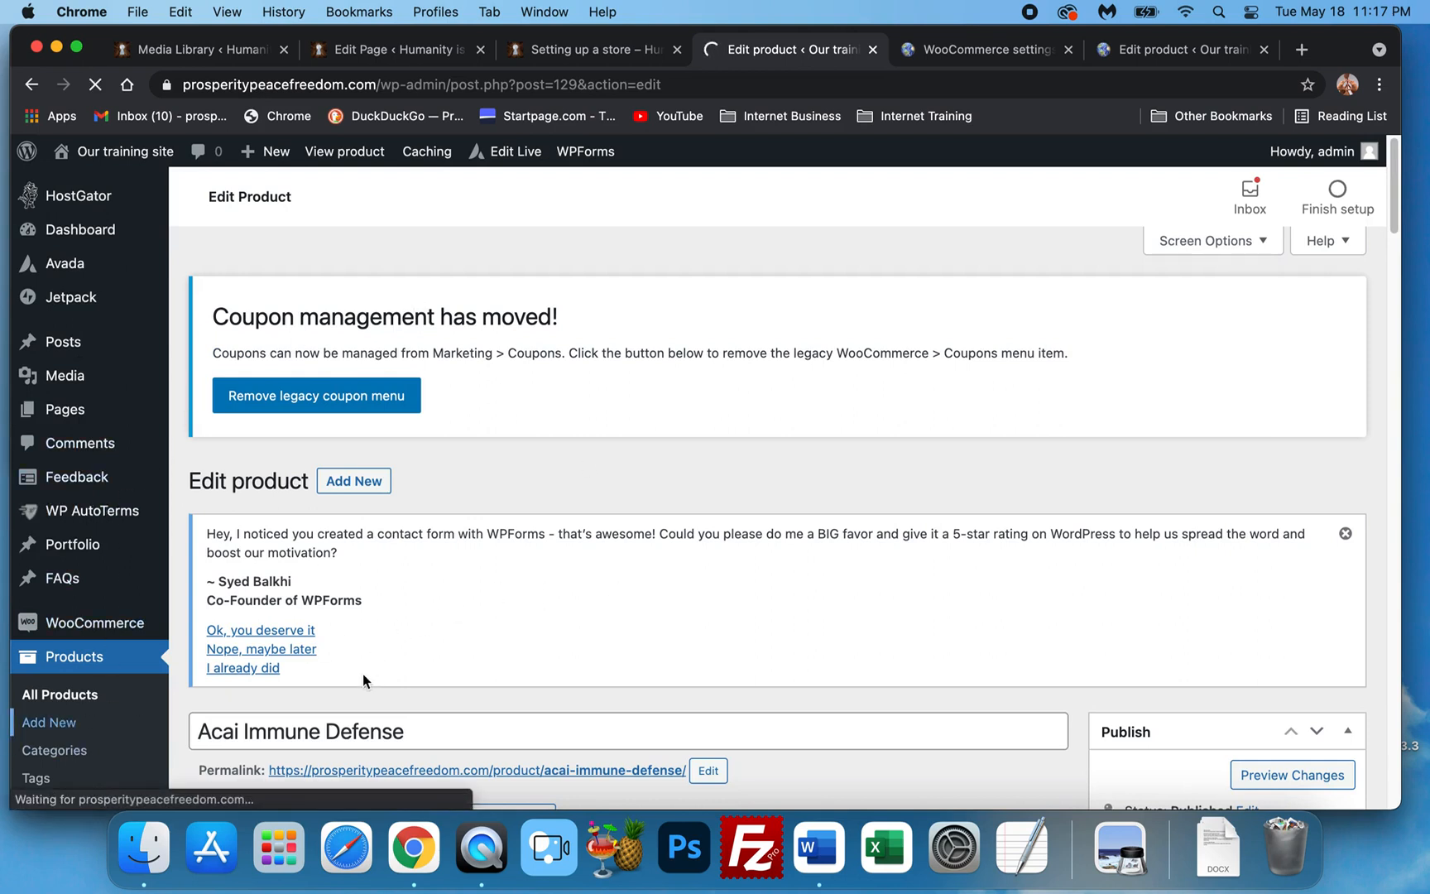
{"action": "left_click", "coordinate": [144, 848]}
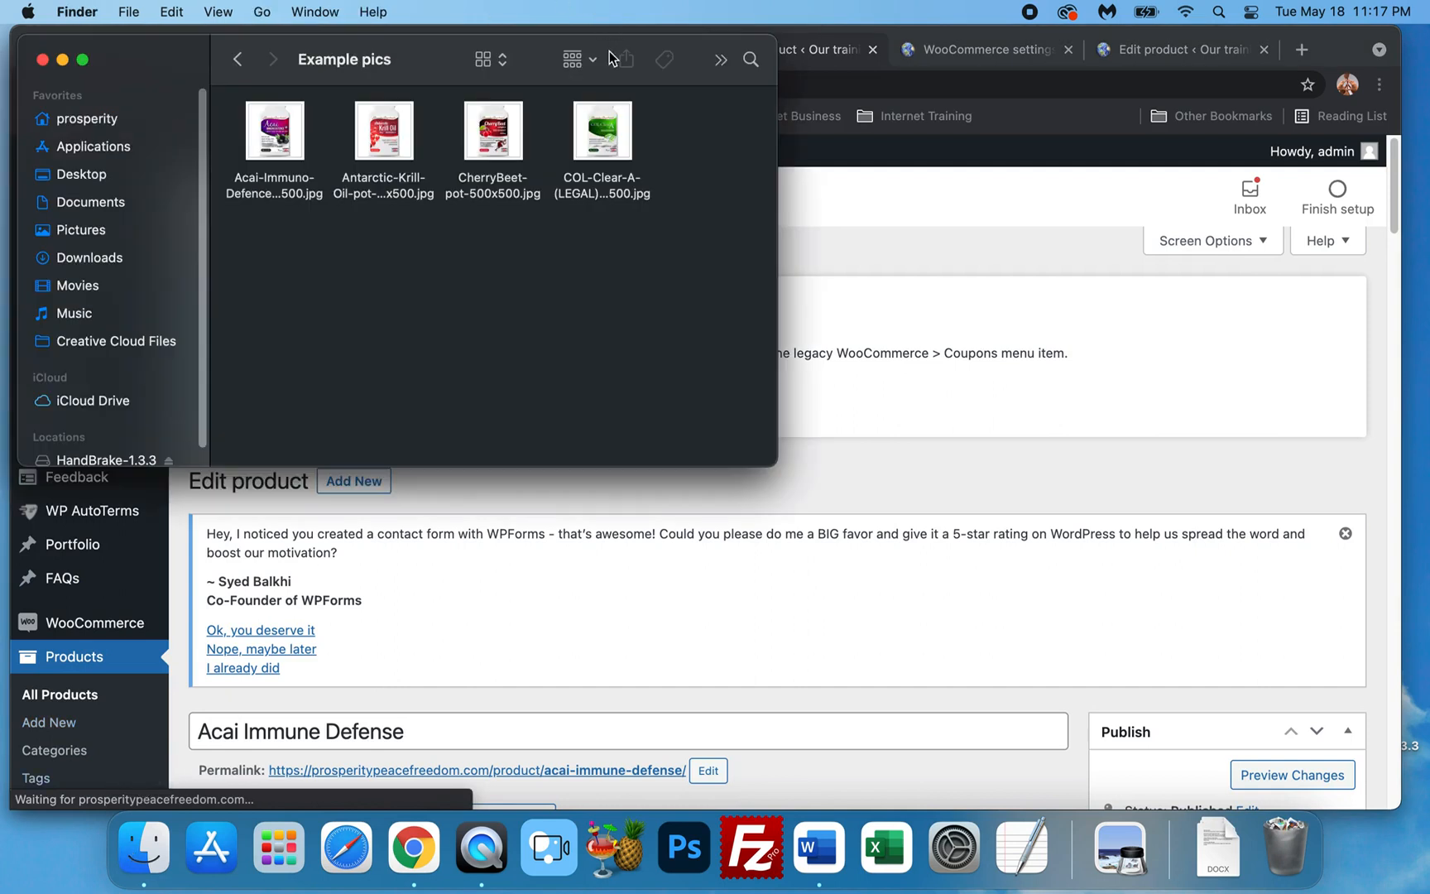
{"action": "left_click", "coordinate": [981, 320]}
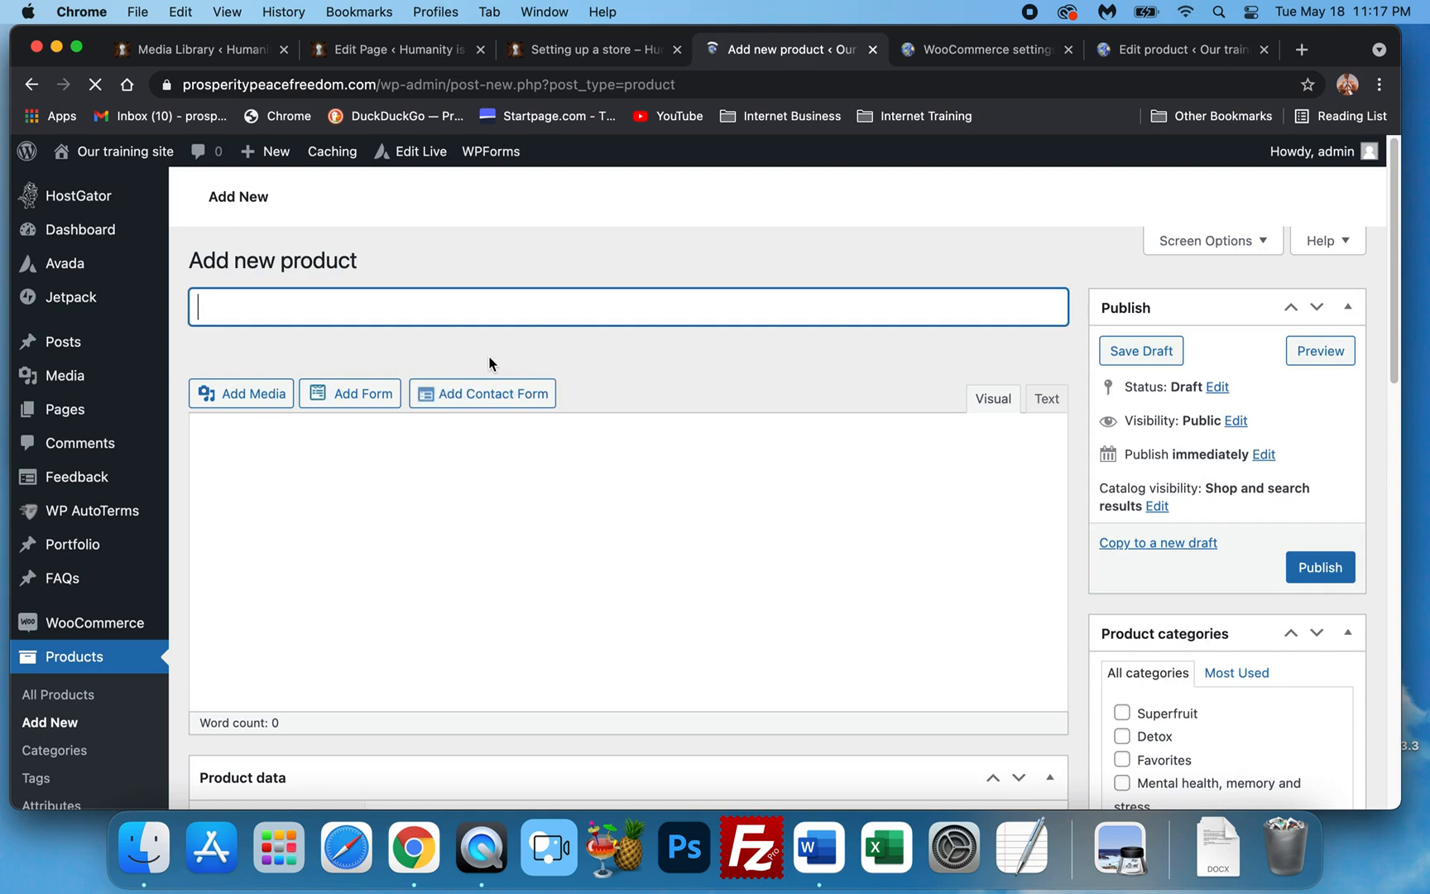
Enter 'Cherry Beet Root' as the product title, fixing the capital B and stray characters.
{"action": "type", "text": "Cherry b"}
{"action": "key", "text": "BackSpace"}
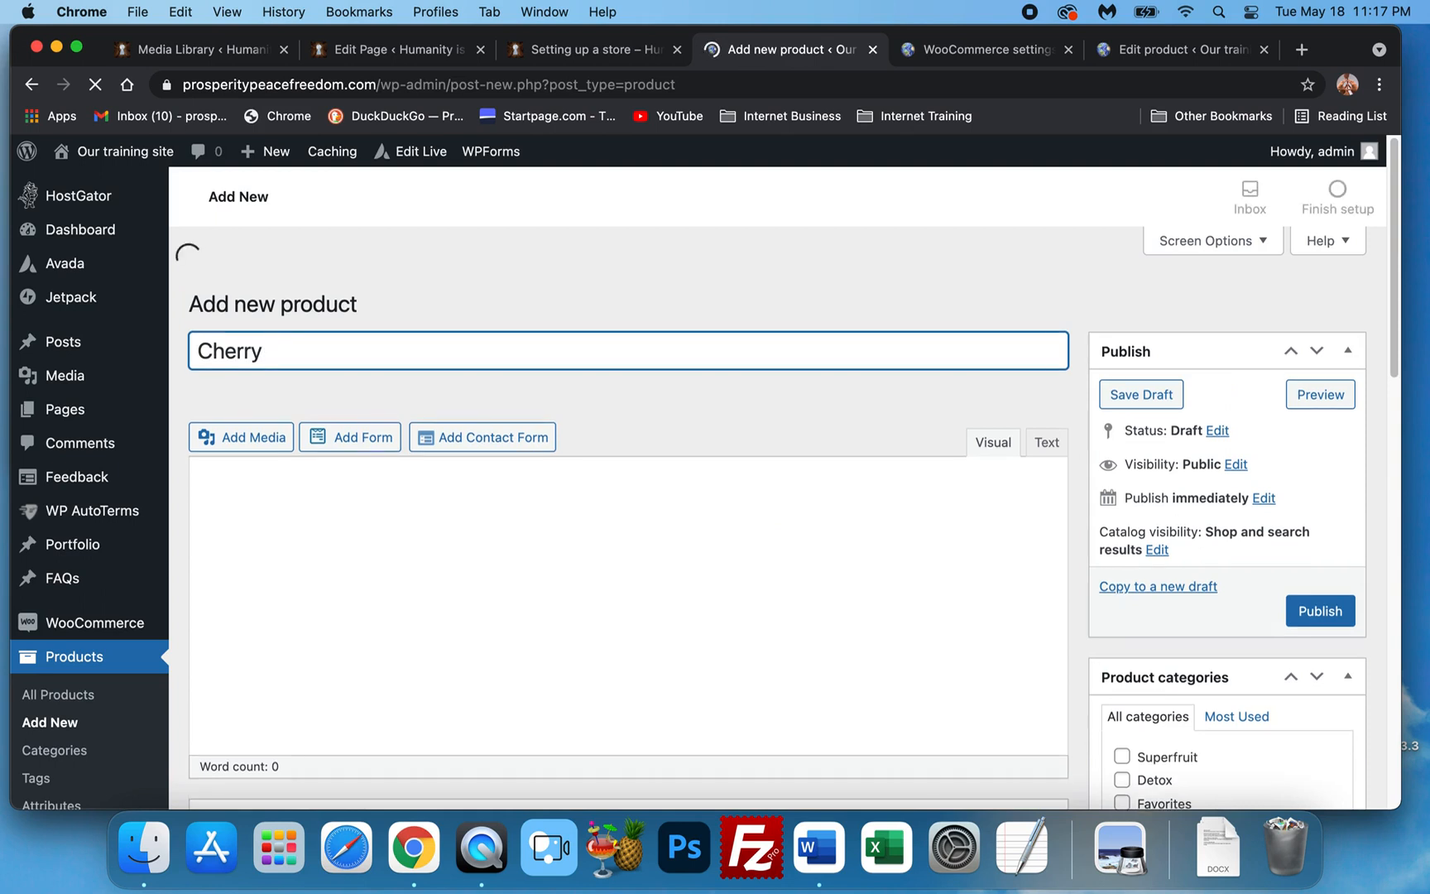
{"action": "type", "text": "Beety"}
{"action": "key", "text": "BackSpace"}
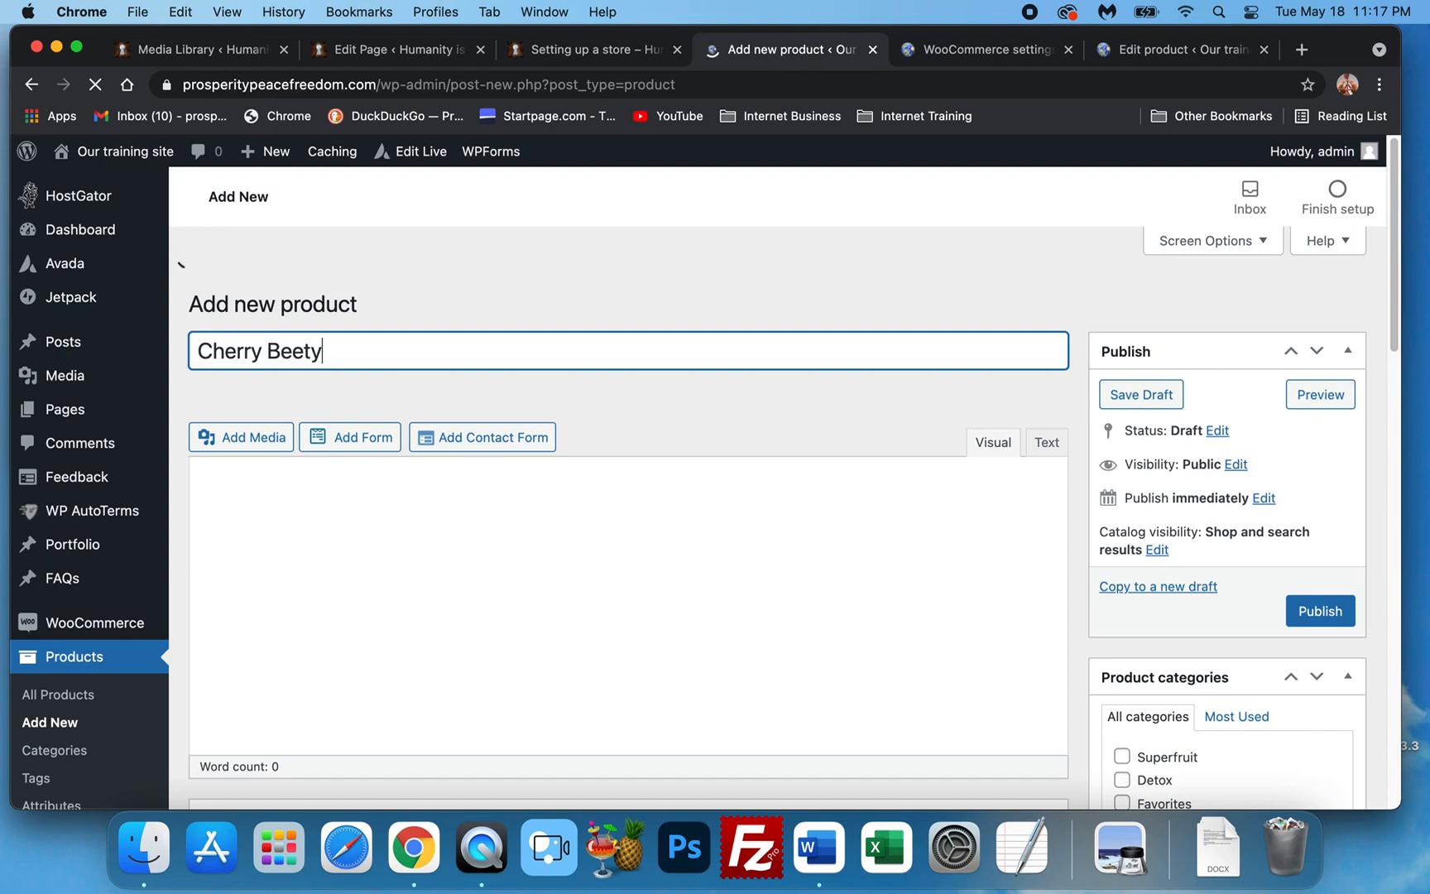
{"action": "key", "text": "BackSpace"}
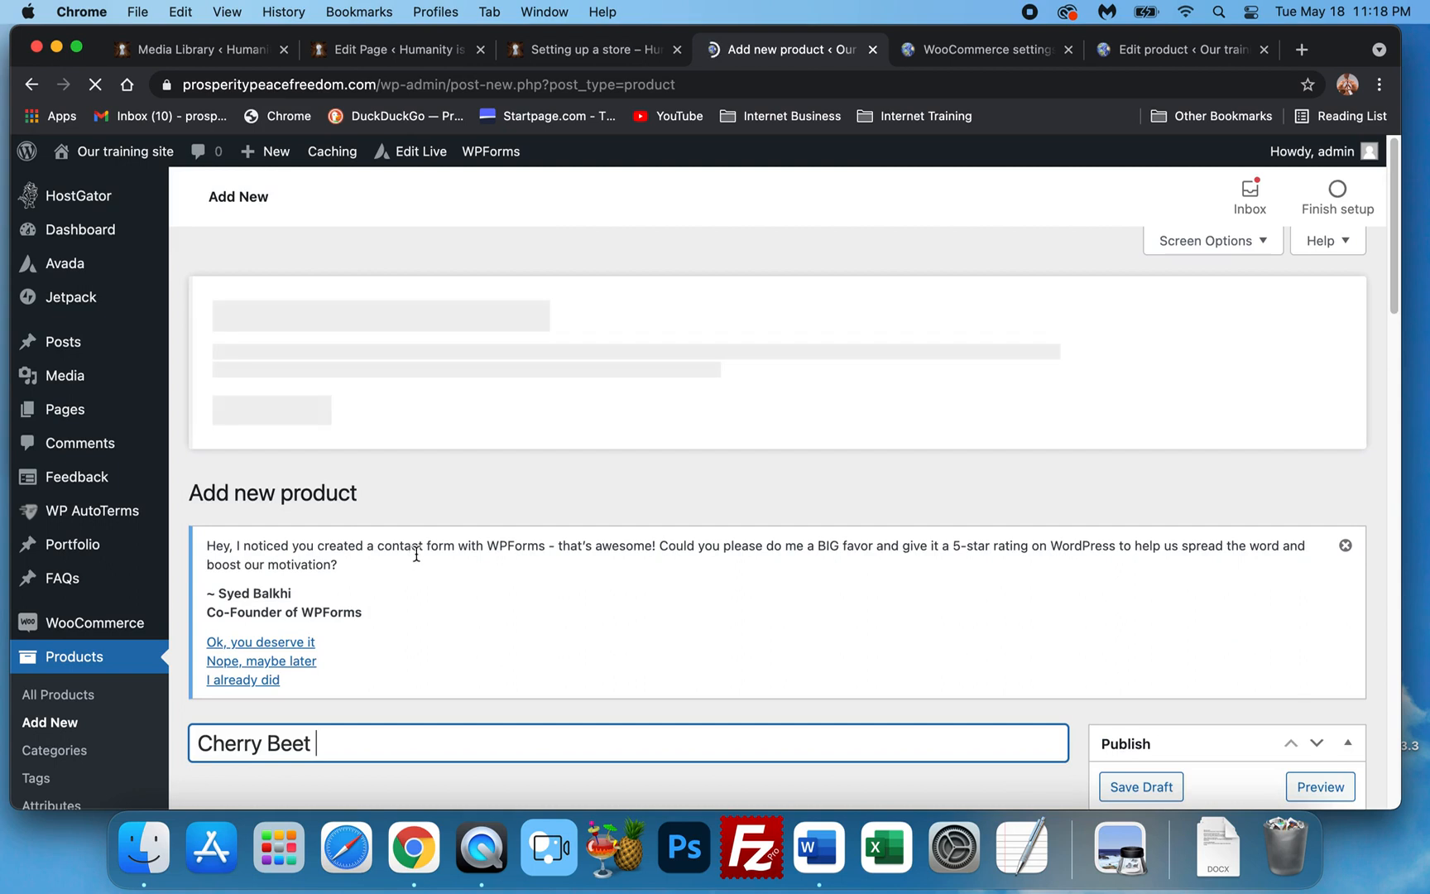
{"action": "scroll", "coordinate": [406, 687], "scroll_direction": "down", "scroll_amount": 5}
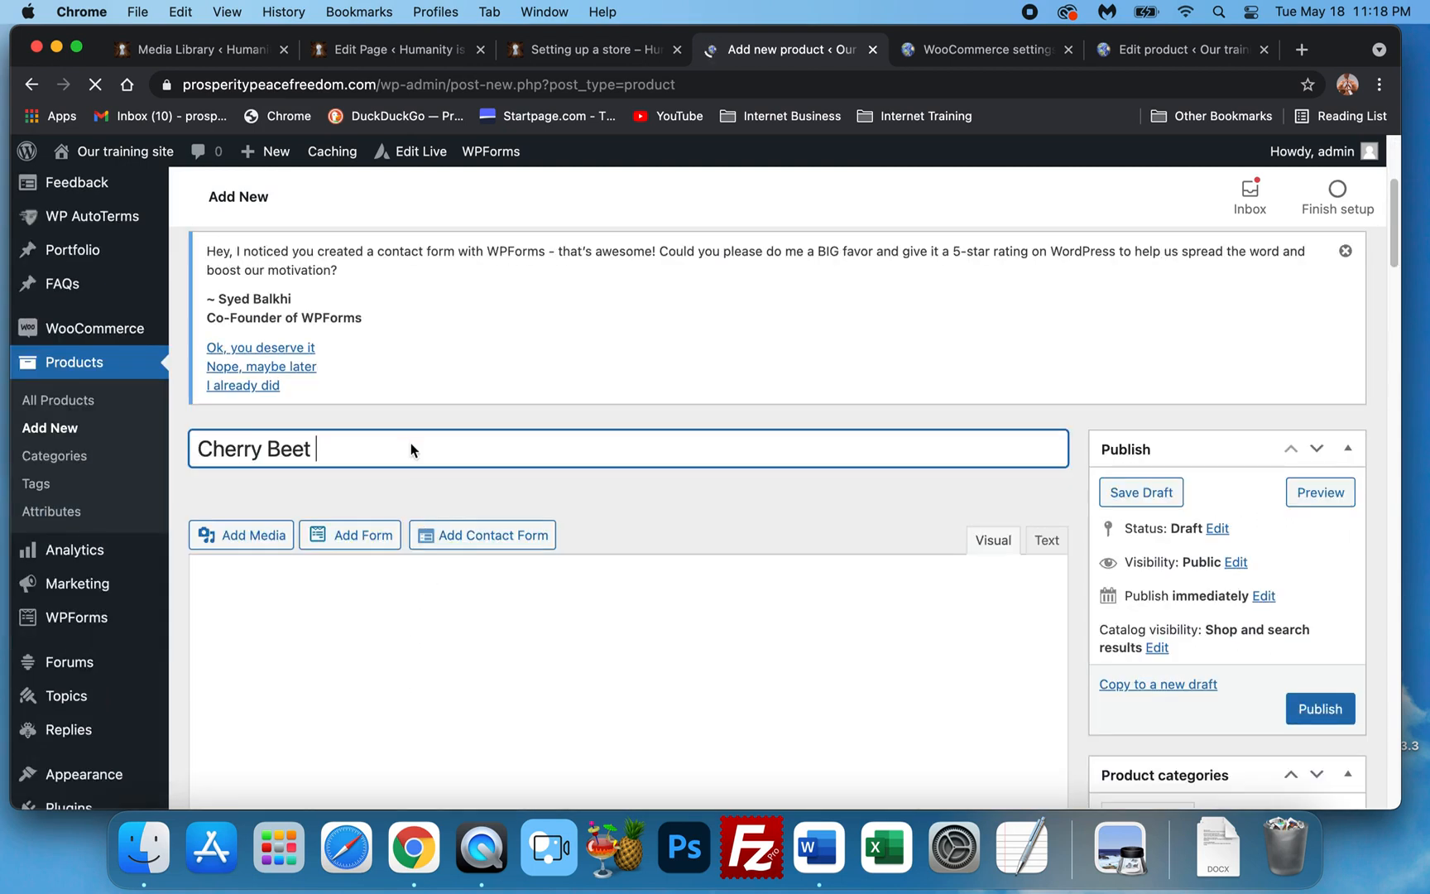
{"action": "scroll", "coordinate": [422, 527], "scroll_direction": "up", "scroll_amount": 3}
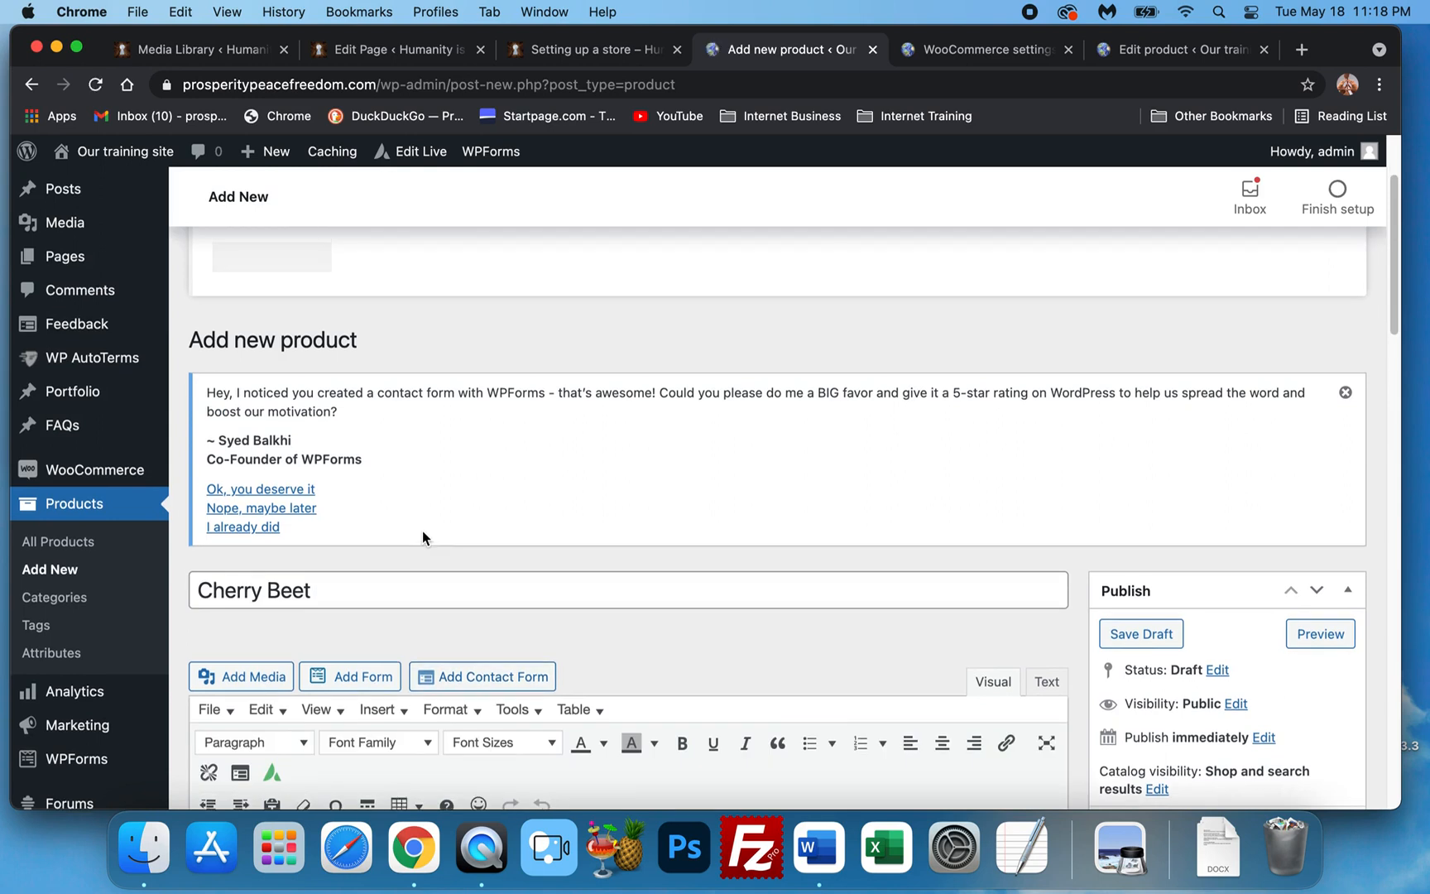
{"action": "scroll", "coordinate": [414, 472], "scroll_direction": "down", "scroll_amount": 1}
{"action": "left_click", "coordinate": [348, 564]}
{"action": "type", "text": "Root"}
{"action": "scroll", "coordinate": [615, 421], "scroll_direction": "down", "scroll_amount": 5}
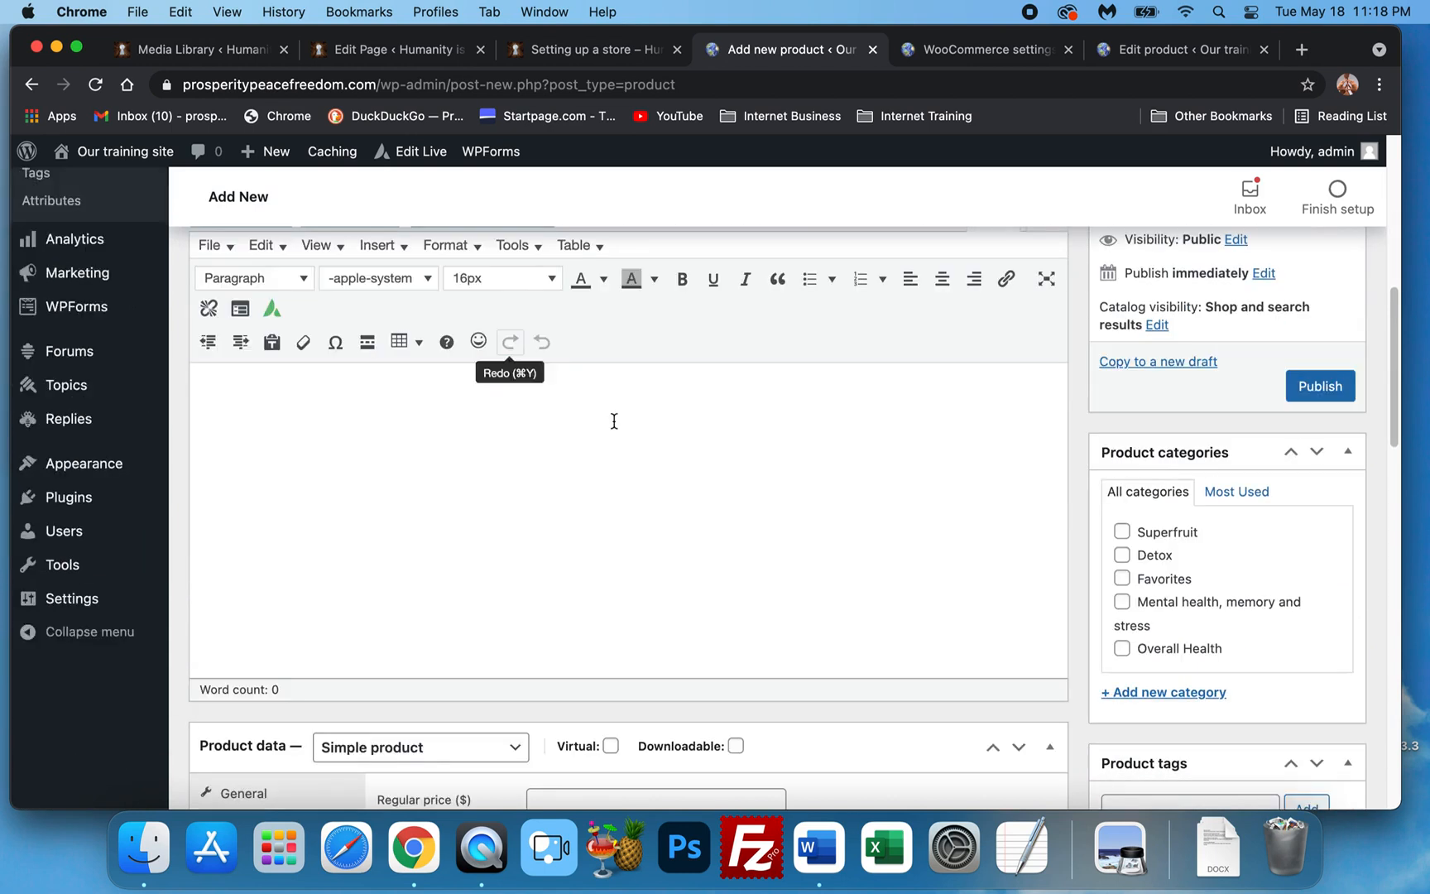
Tick the Favorites and Overall Health categories and enter a regular price of 29.99.
{"action": "left_click", "coordinate": [1120, 578]}
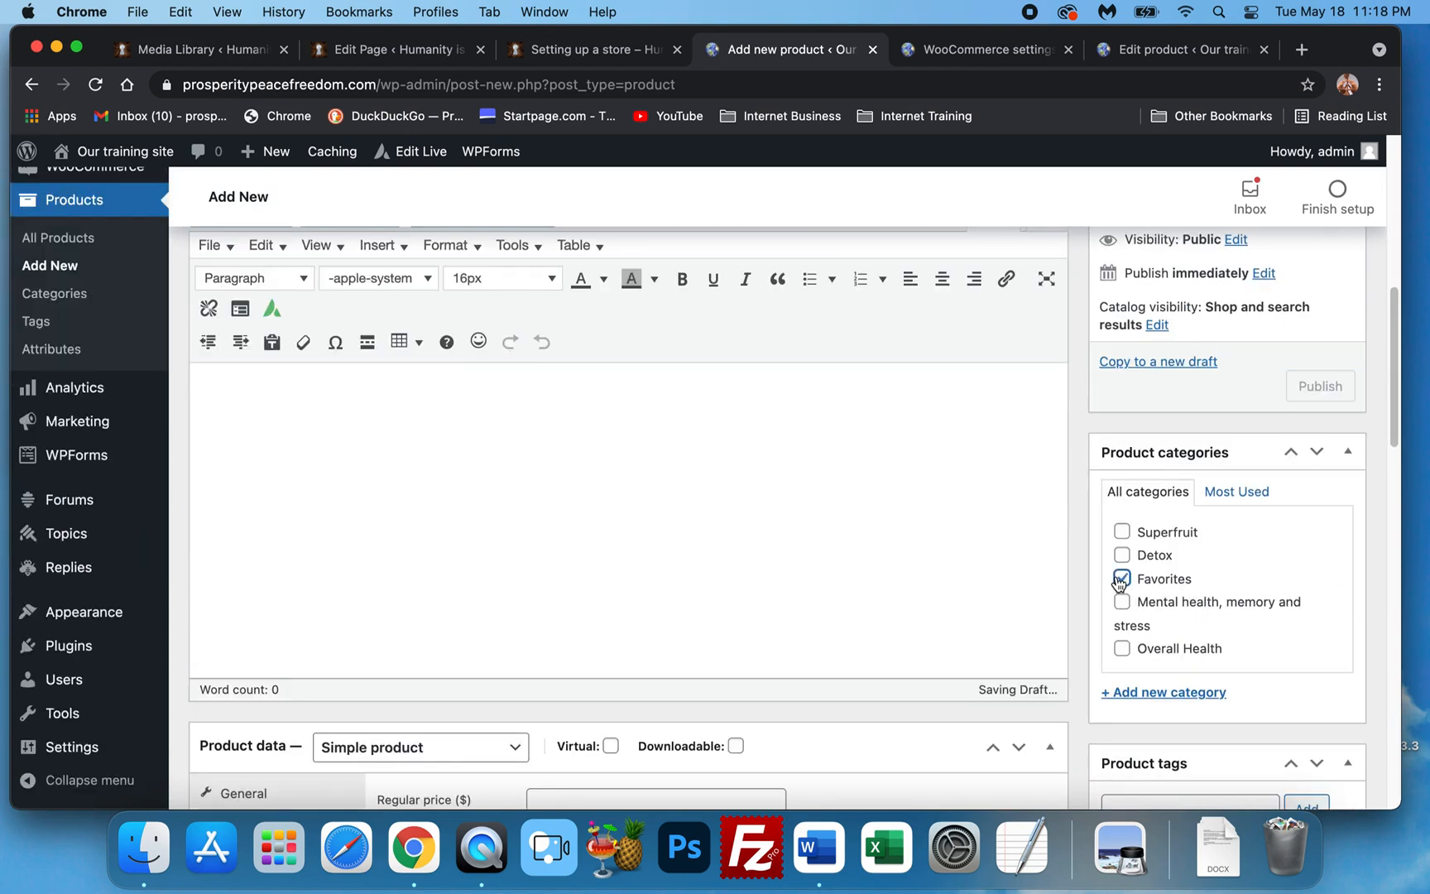
{"action": "left_click", "coordinate": [1123, 651]}
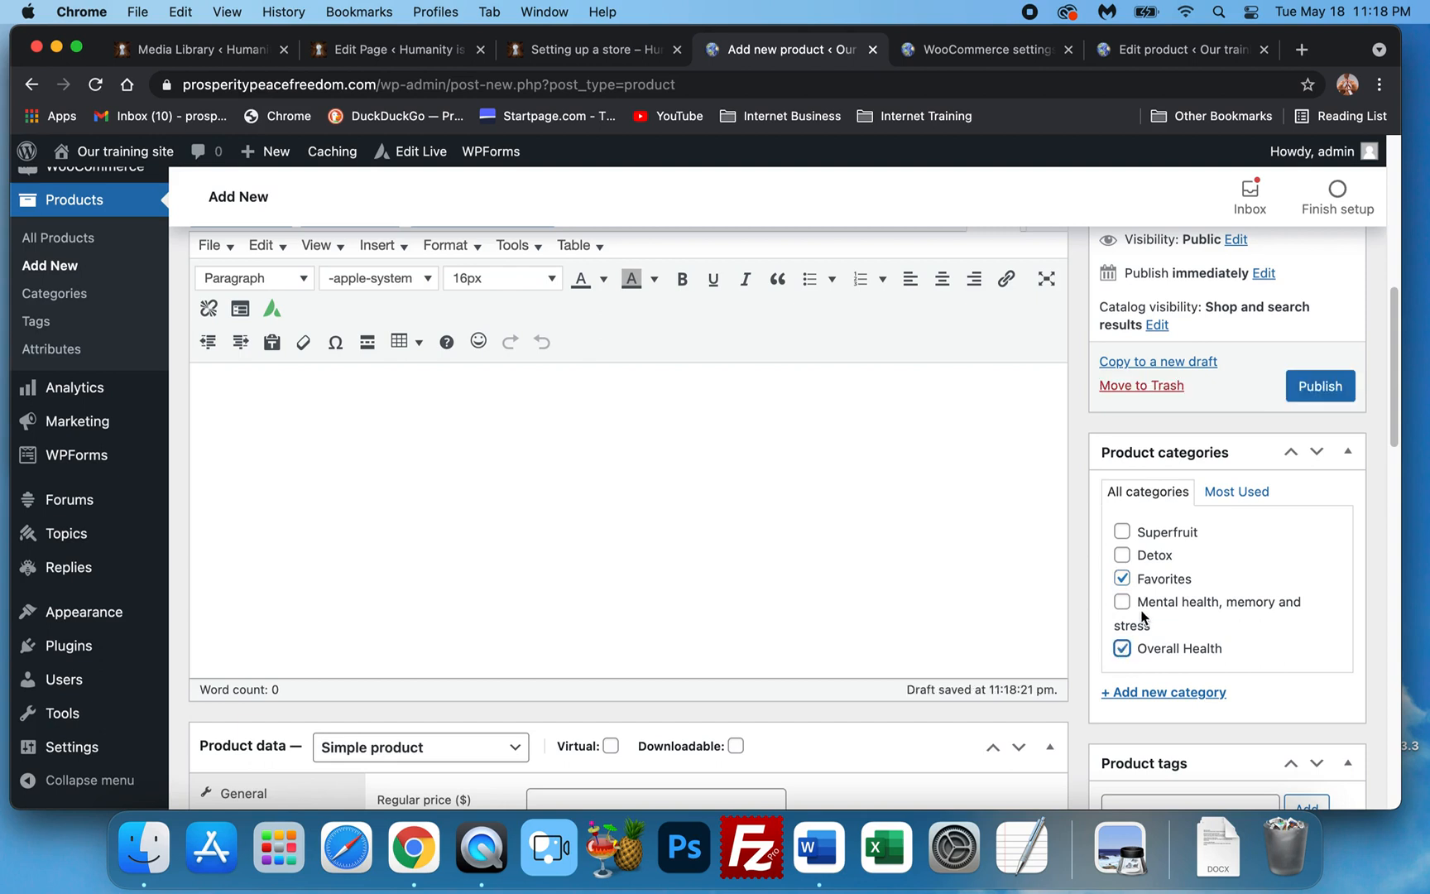
{"action": "scroll", "coordinate": [1146, 608], "scroll_direction": "down", "scroll_amount": 2}
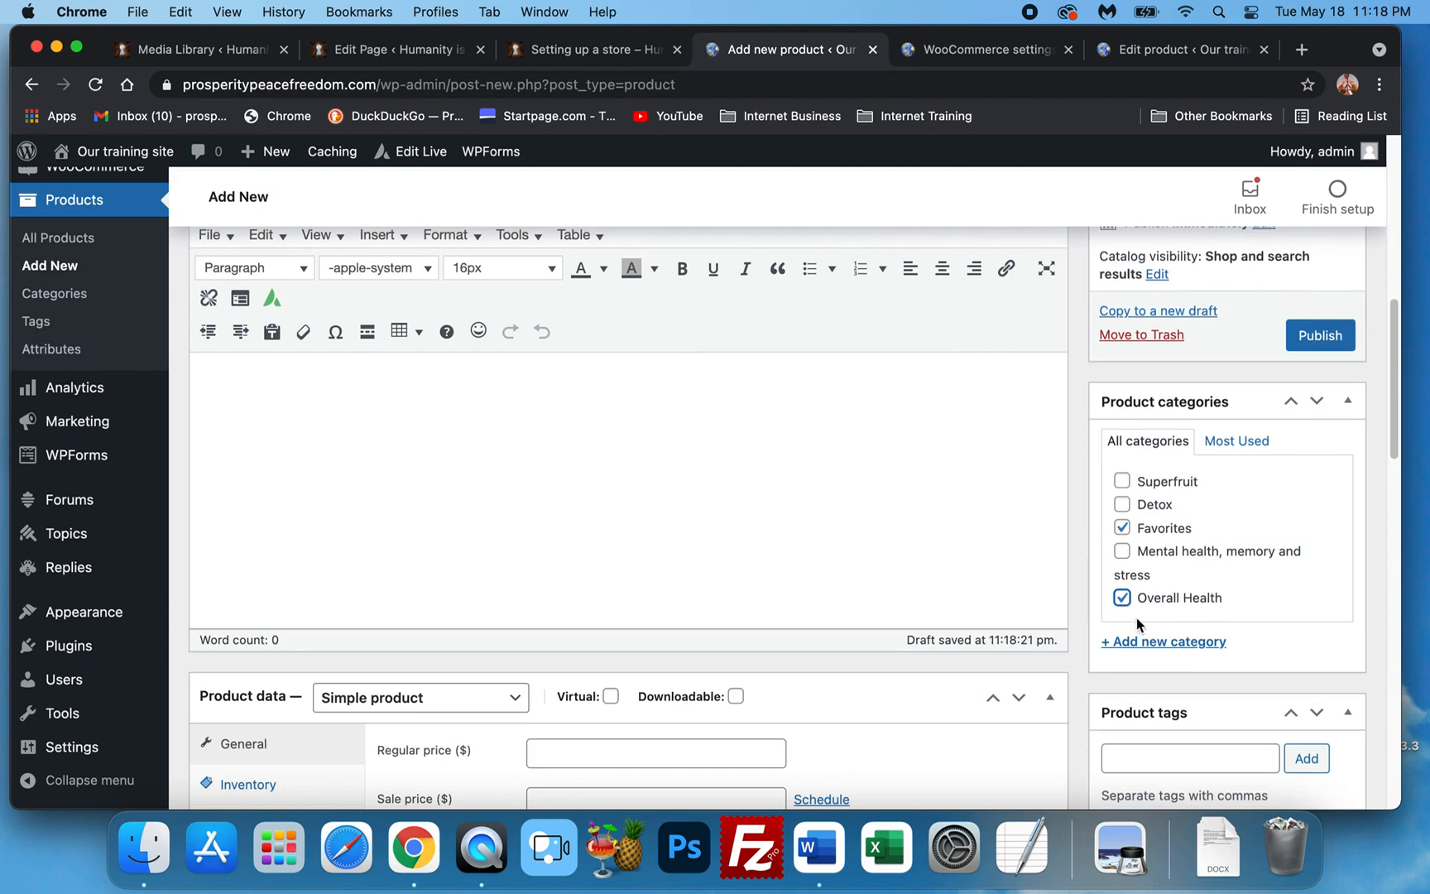
{"action": "scroll", "coordinate": [1159, 598], "scroll_direction": "down", "scroll_amount": 1}
{"action": "scroll", "coordinate": [1158, 597], "scroll_direction": "down", "scroll_amount": 3}
{"action": "left_click", "coordinate": [538, 617]}
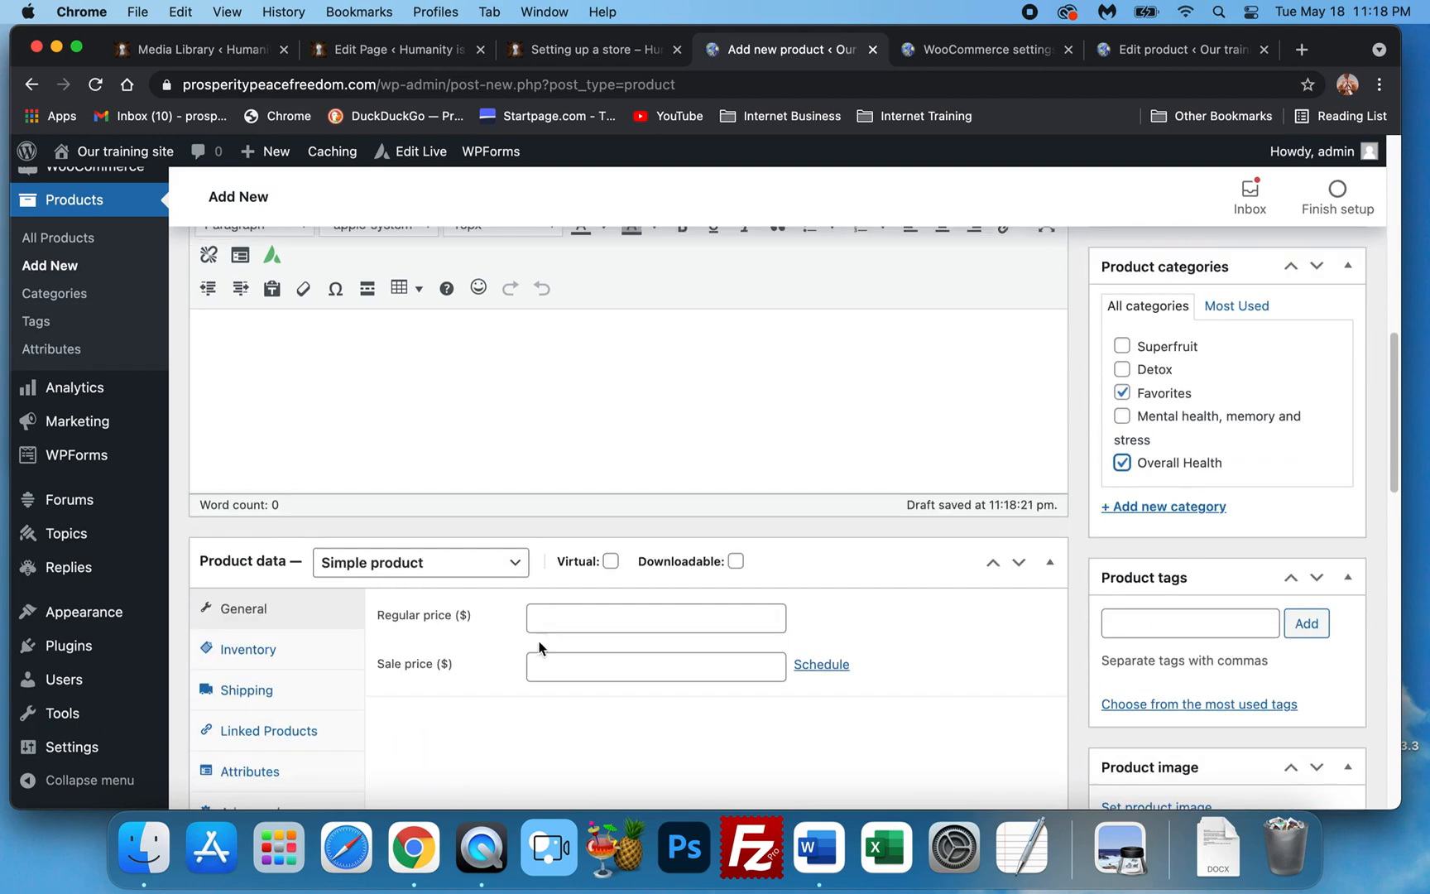
{"action": "left_click", "coordinate": [570, 657]}
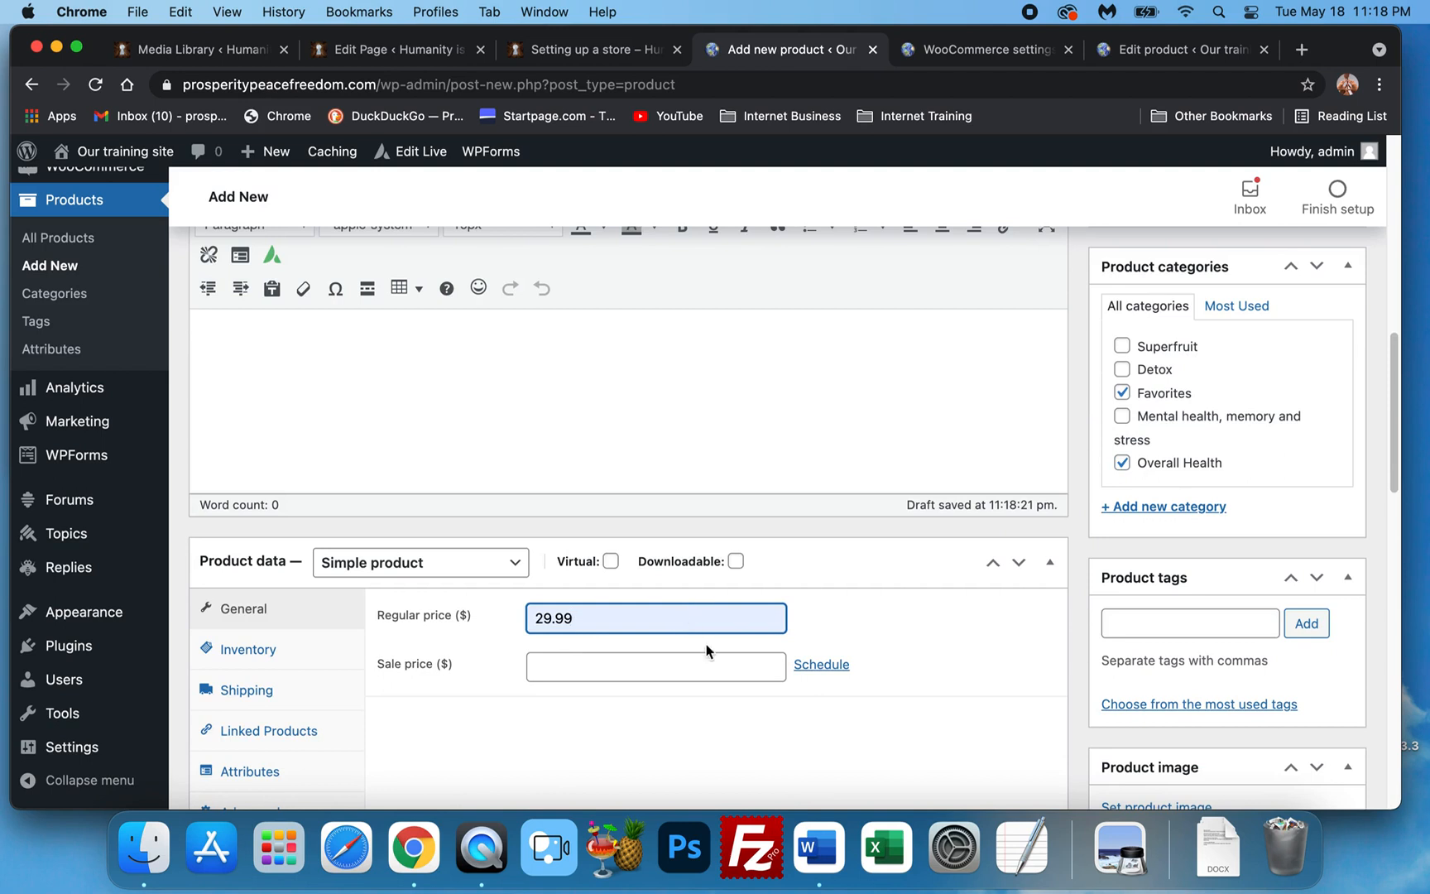
{"action": "scroll", "coordinate": [1204, 596], "scroll_direction": "down", "scroll_amount": 4}
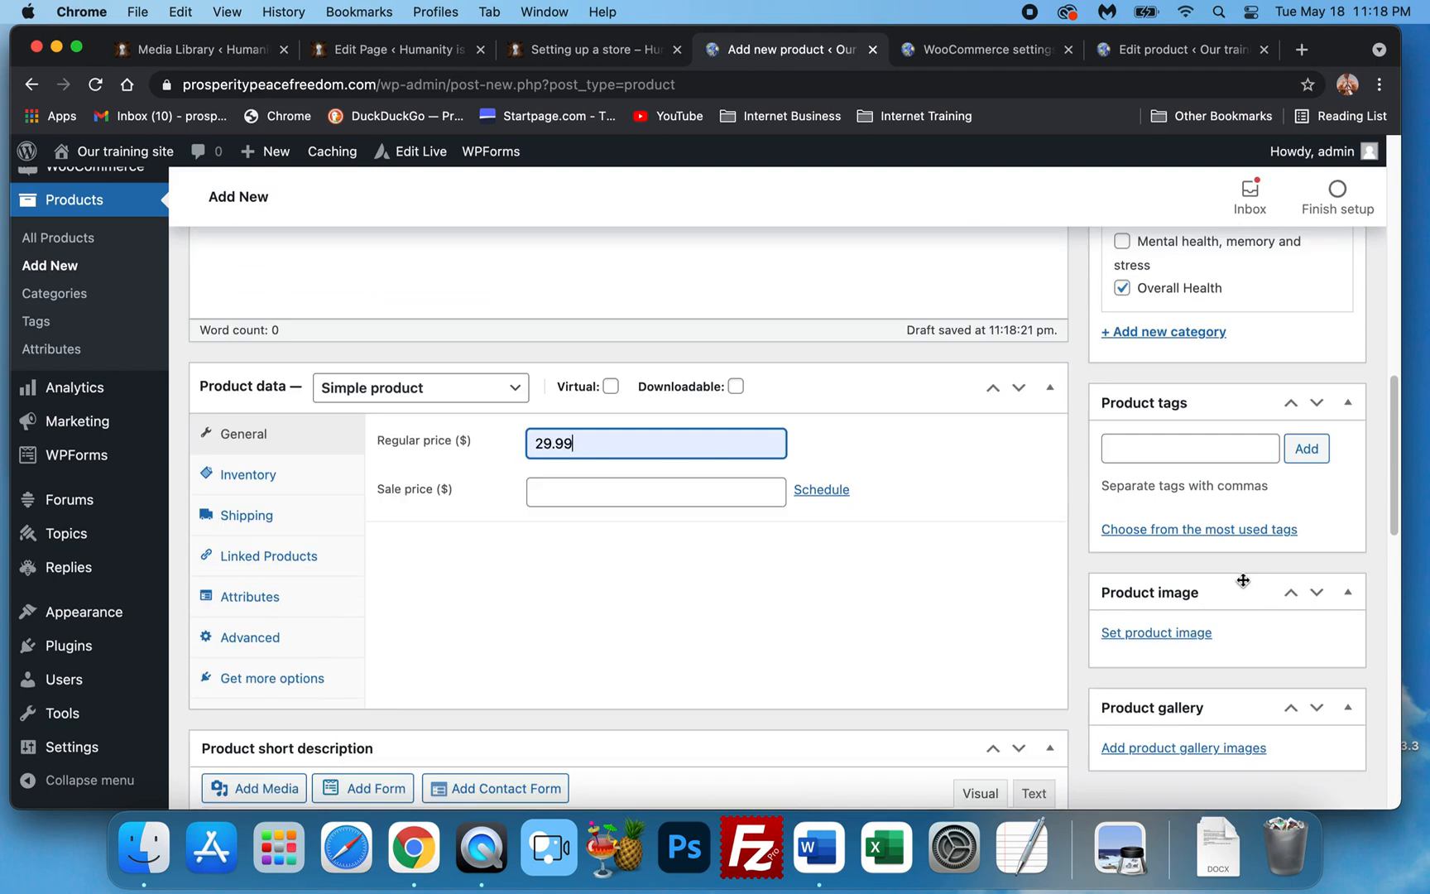
Upload CherryBeet-pot-500x500.jpg and set it as the product image.
{"action": "left_click", "coordinate": [1202, 636]}
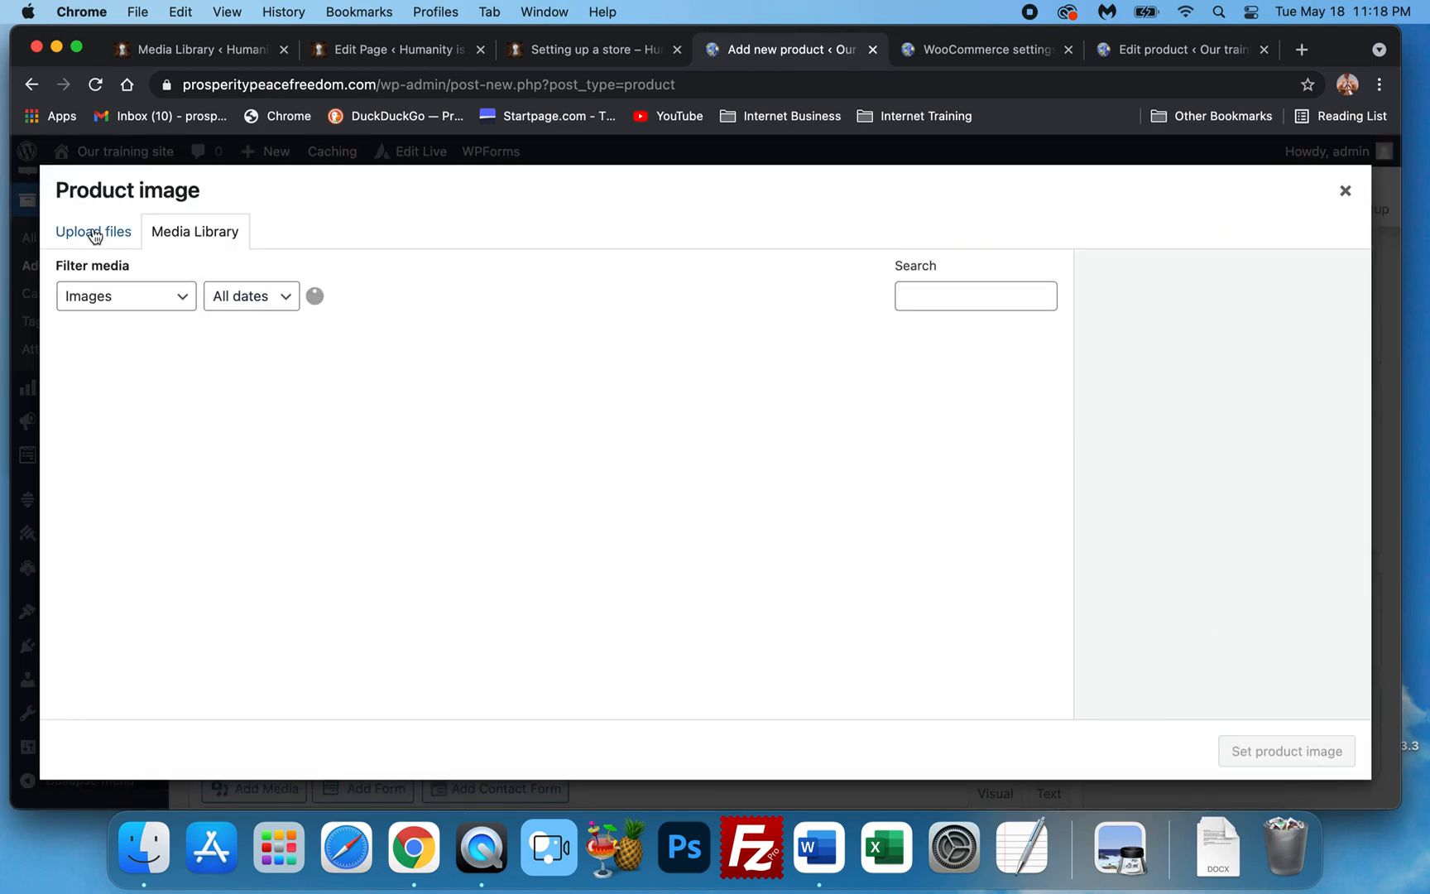
{"action": "left_click", "coordinate": [95, 232]}
{"action": "left_click", "coordinate": [662, 498]}
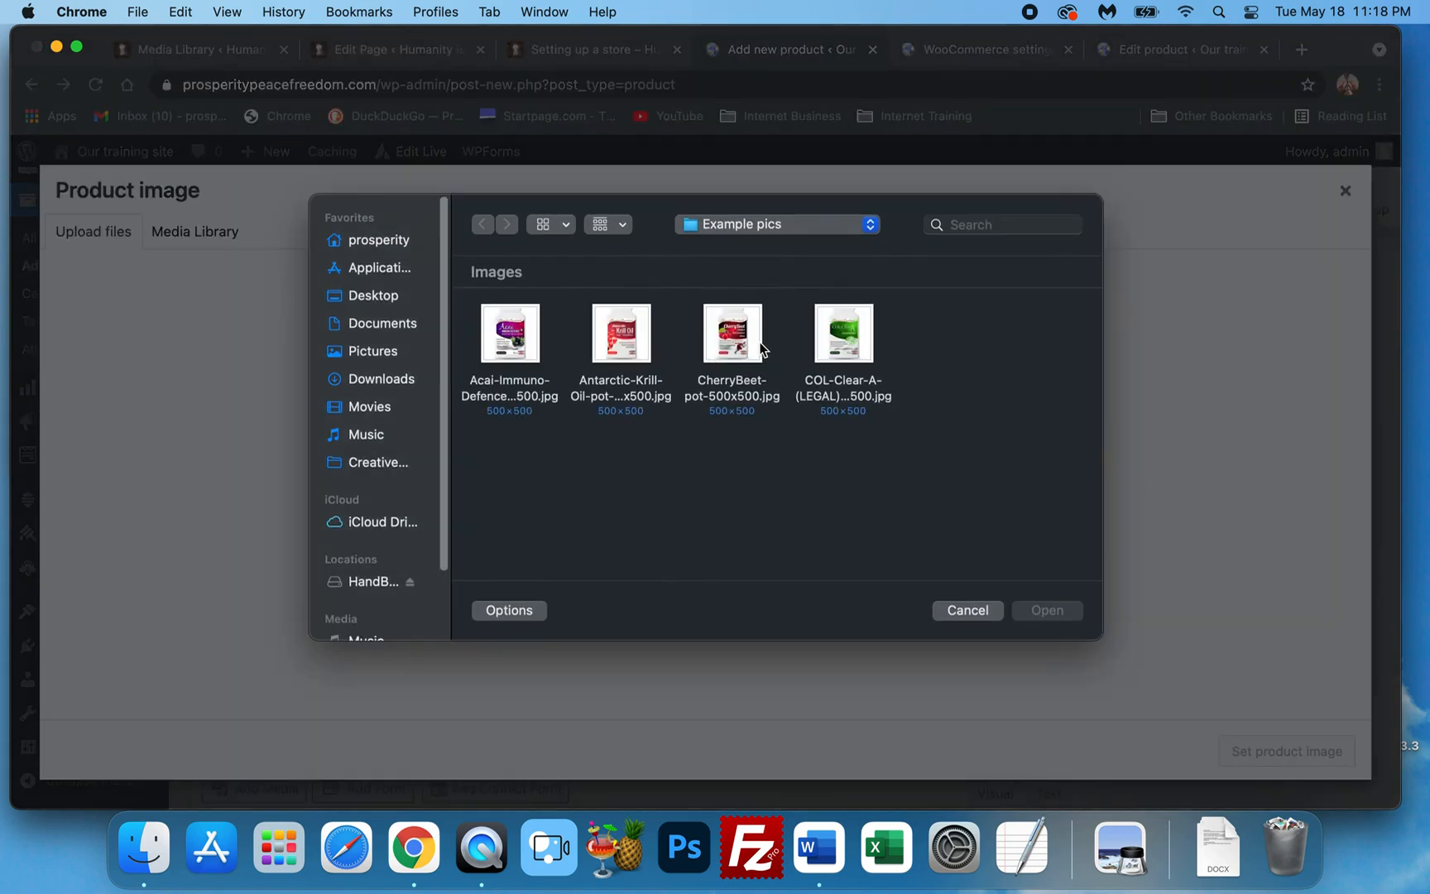
{"action": "left_click", "coordinate": [759, 349]}
{"action": "left_click", "coordinate": [1047, 610]}
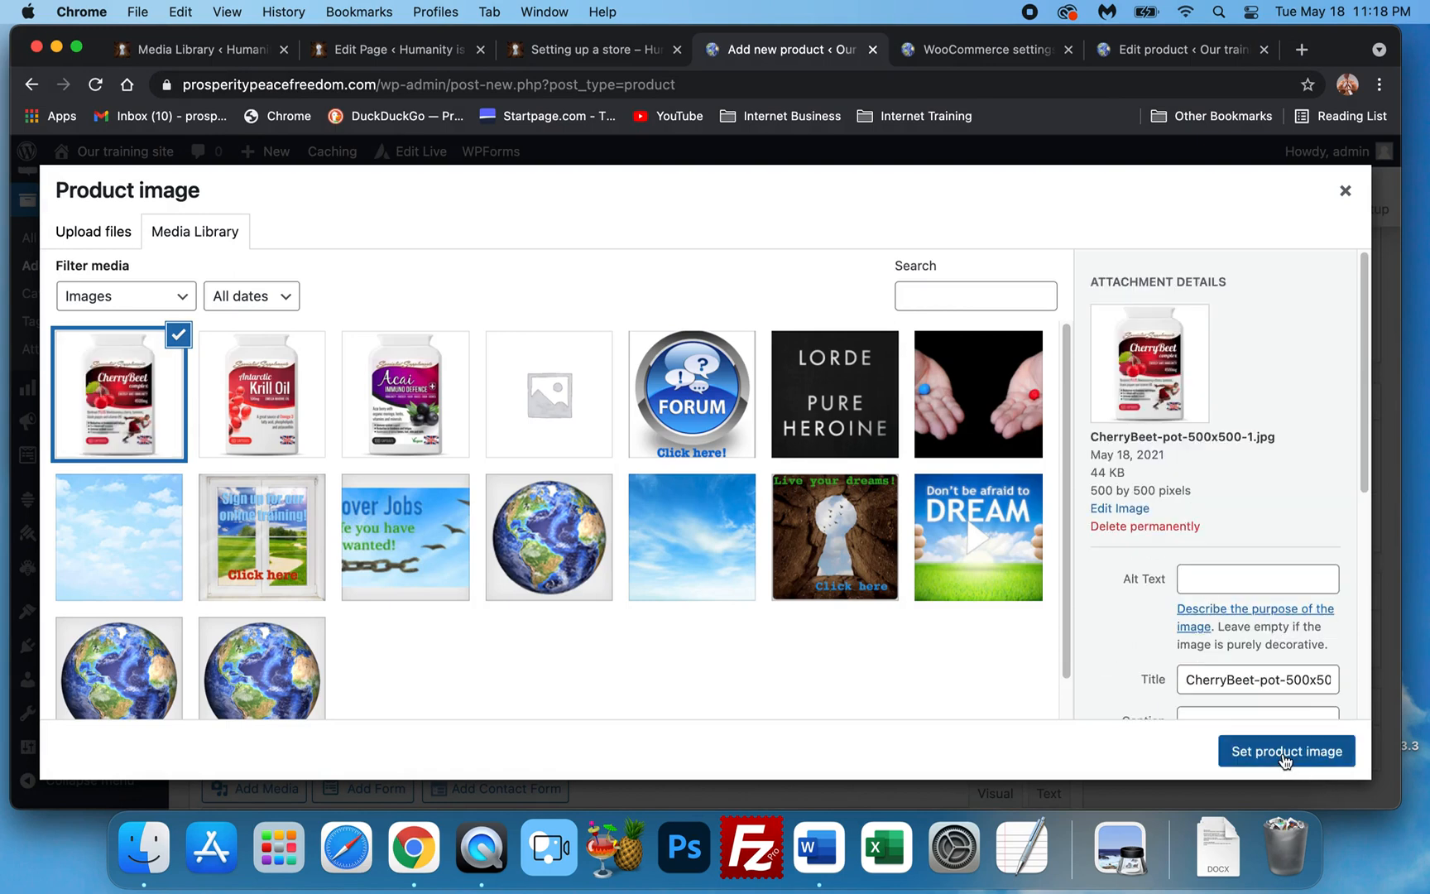
{"action": "left_click", "coordinate": [1281, 755]}
Type the short description 'Cherry beet root is good for many different purposes. Joint's, circulation, digestion and overall health'.
{"action": "scroll", "coordinate": [928, 500], "scroll_direction": "down", "scroll_amount": 1}
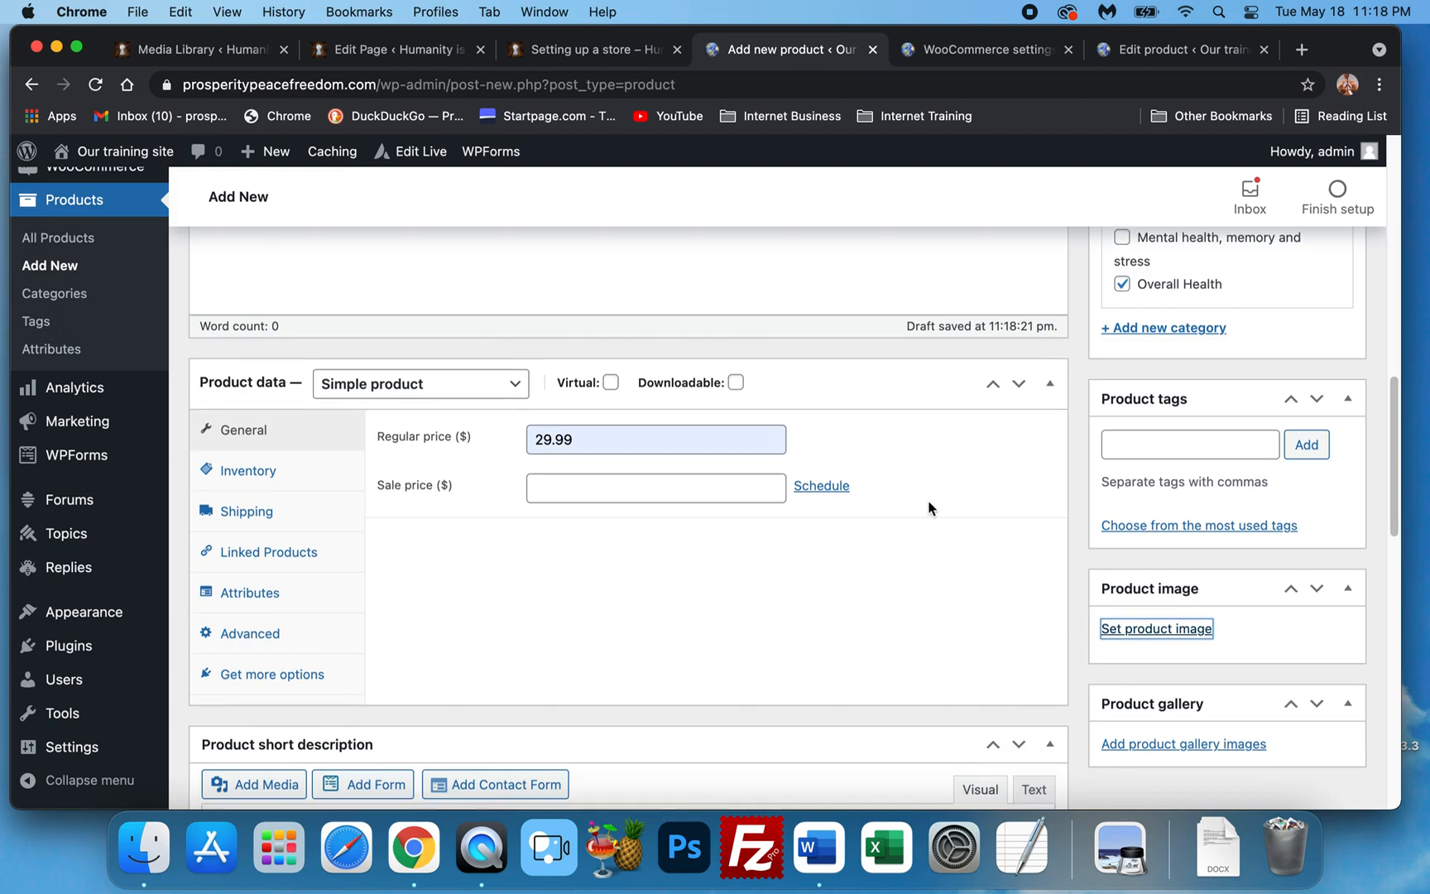
{"action": "scroll", "coordinate": [650, 559], "scroll_direction": "down", "scroll_amount": 5}
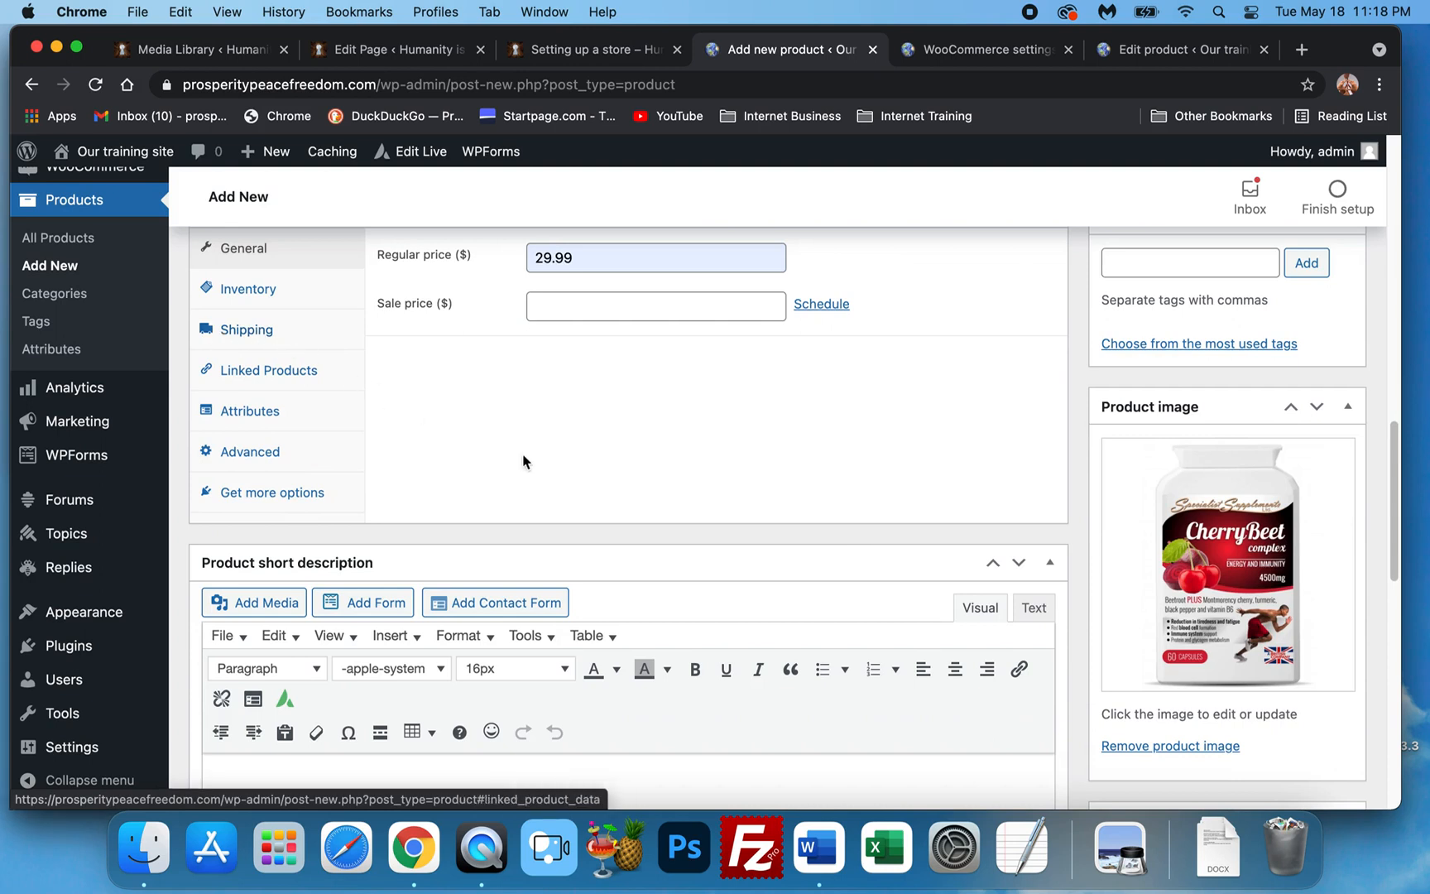
{"action": "scroll", "coordinate": [853, 513], "scroll_direction": "down", "scroll_amount": 5}
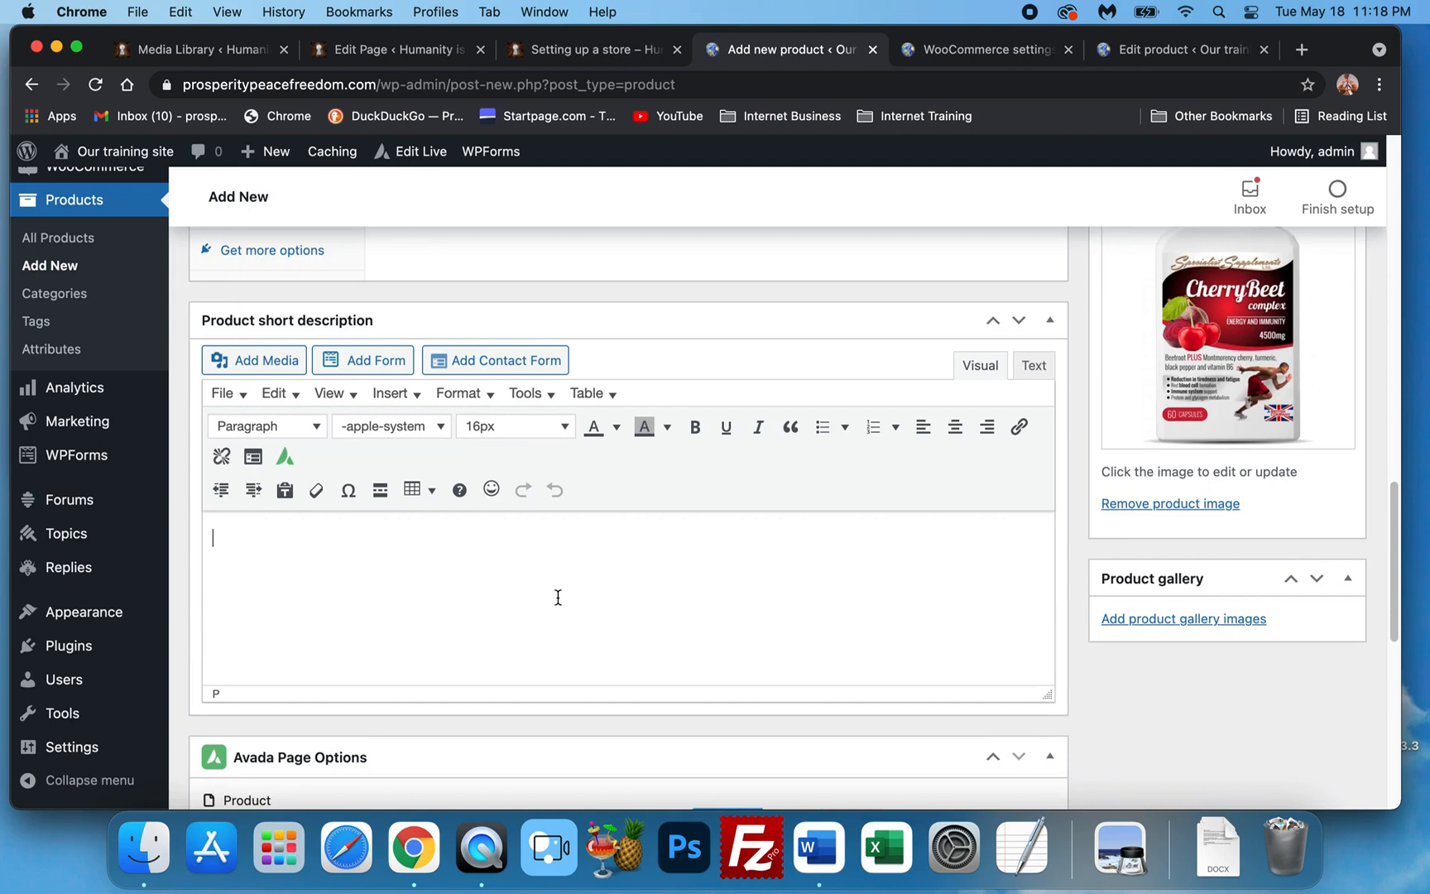
{"action": "type", "text": "Cherry beet"}
{"action": "type", "text": " root is good f"}
{"action": "key", "text": "BackSpace"}
{"action": "type", "text": "good"}
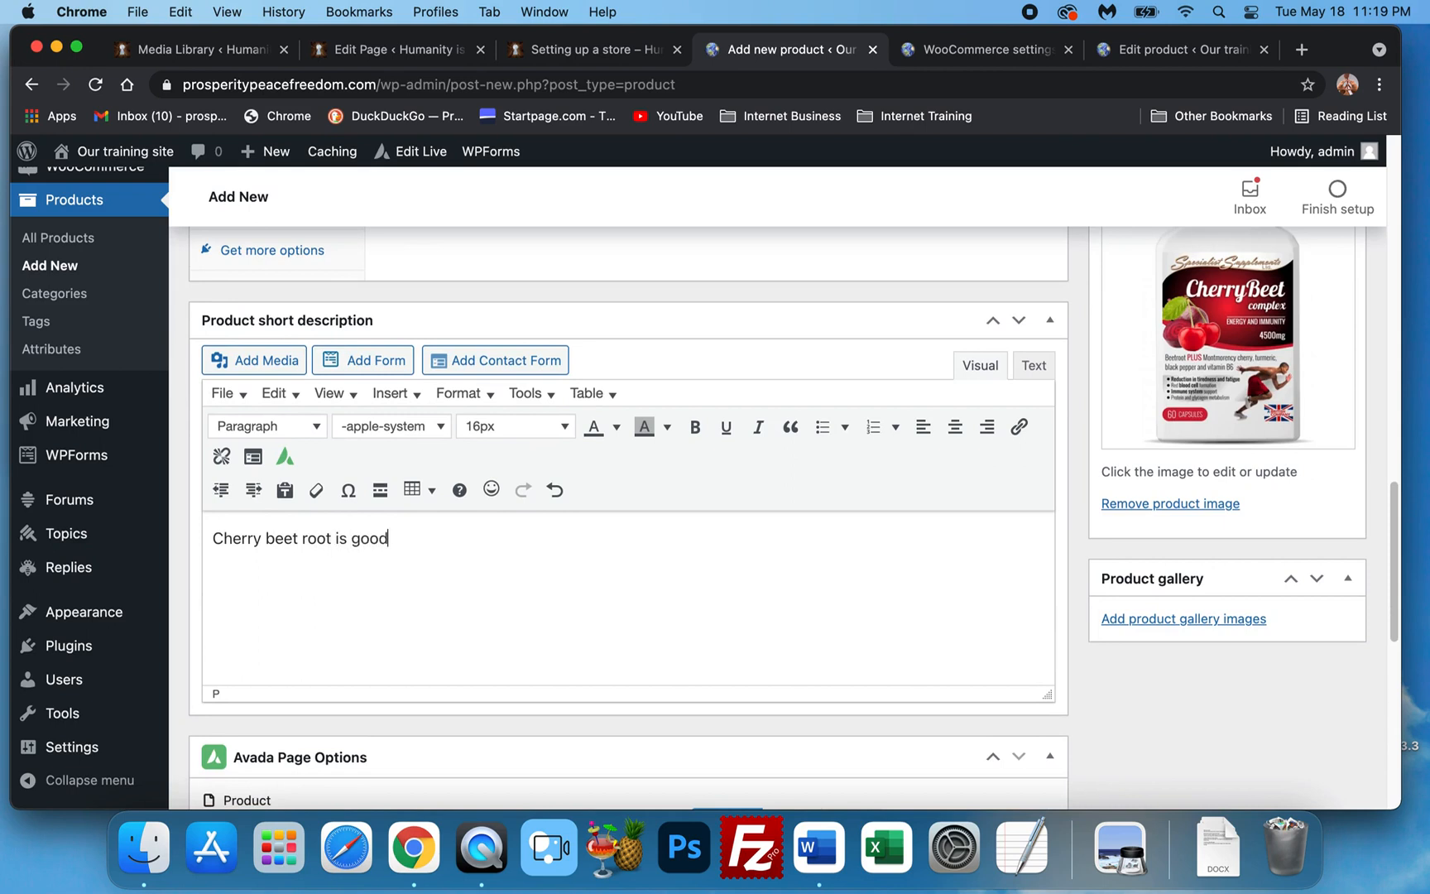
{"action": "type", "text": " for many ailment"}
{"action": "type", "text": "different"}
{"action": "type", "text": " purposes. Join"}
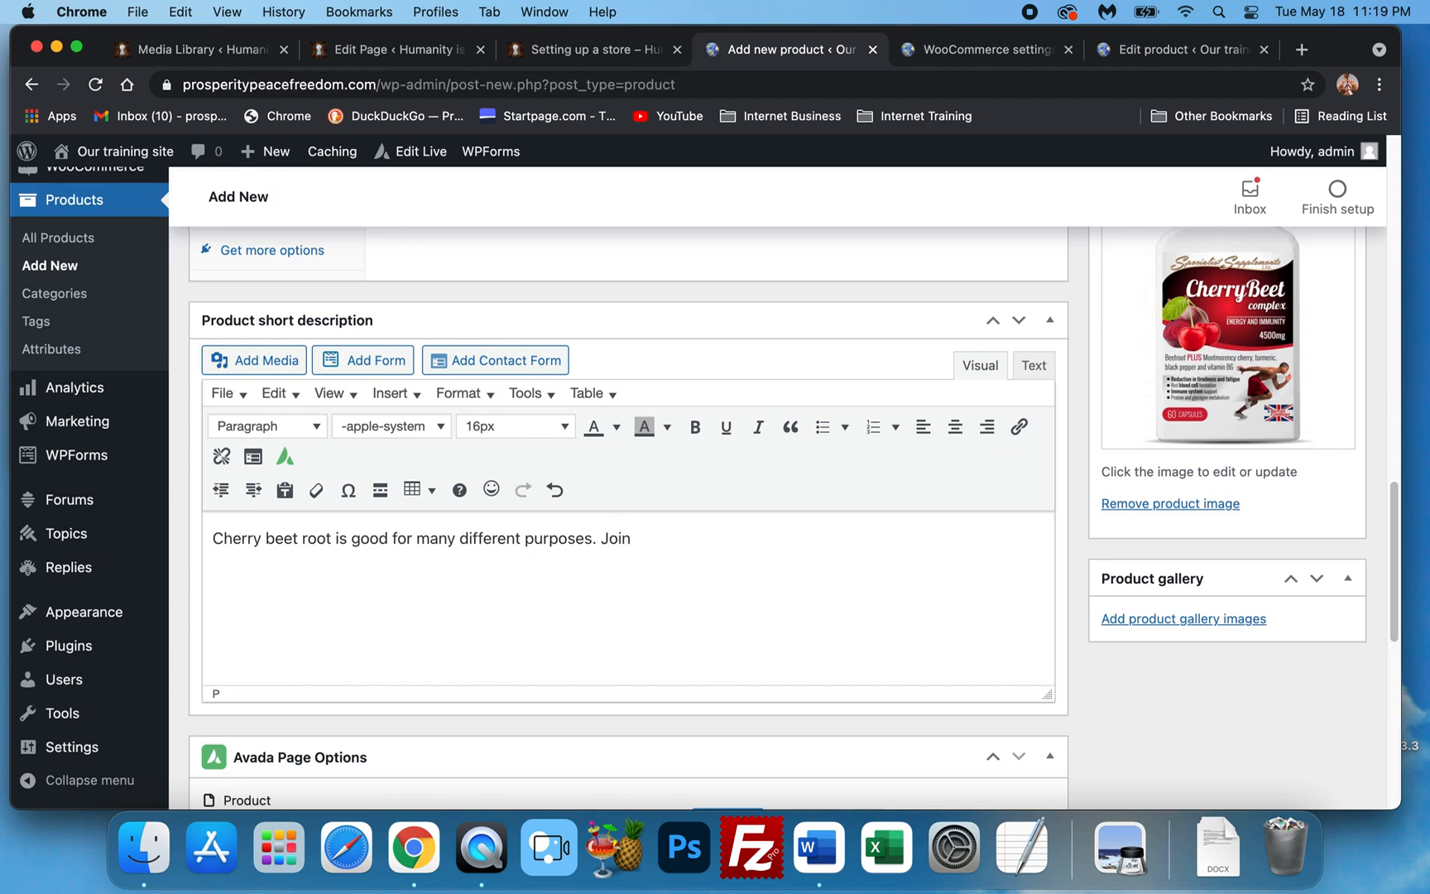
{"action": "type", "text": "t's, circulation"}
{"action": "type", "text": ", digestion "}
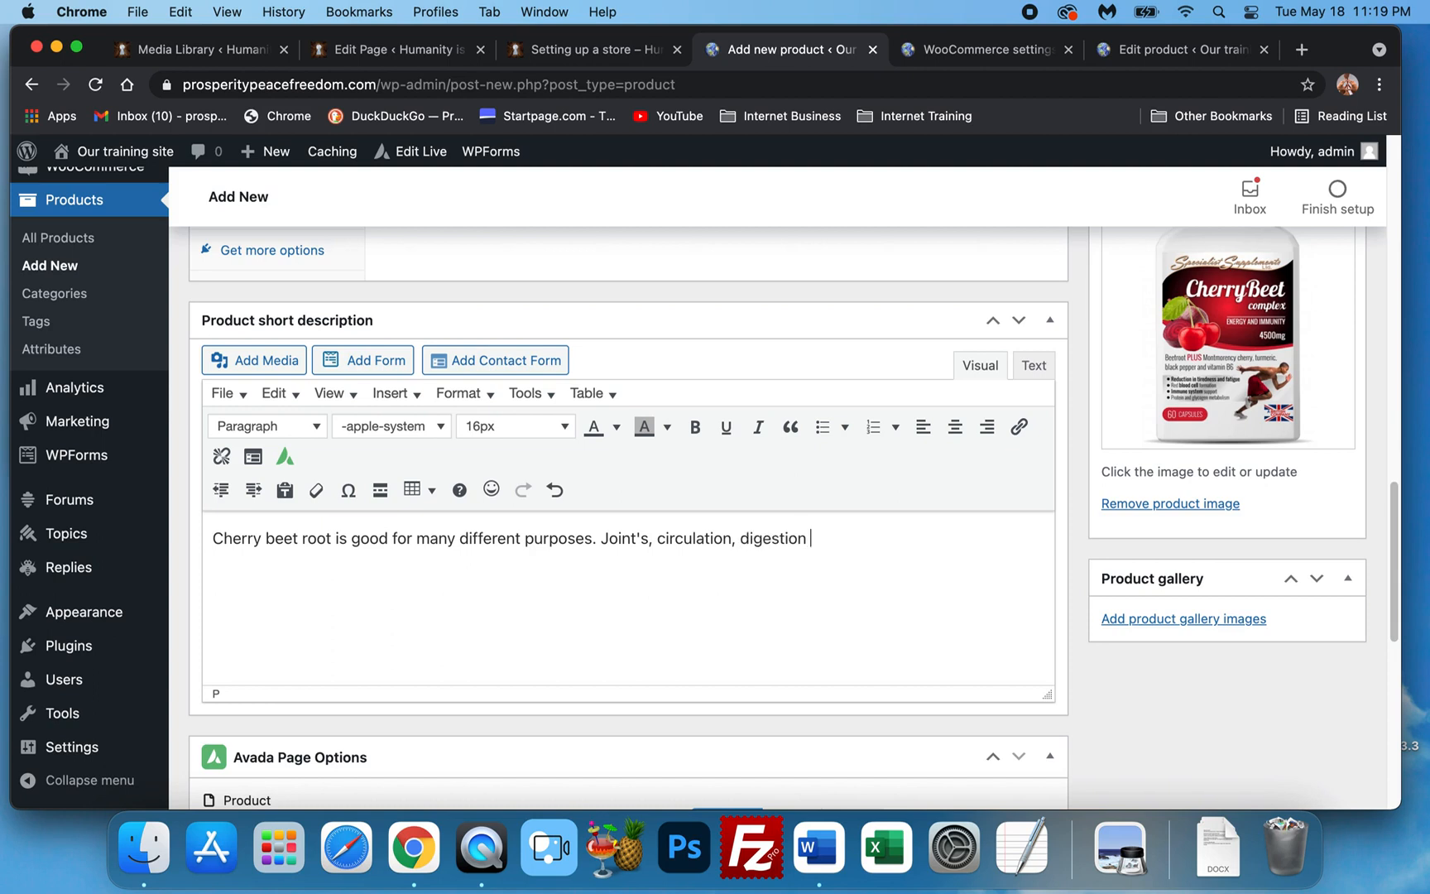
{"action": "type", "text": "an d"}
{"action": "type", "text": " ave"}
{"action": "type", "text": "overall heal"}
{"action": "type", "text": "th."}
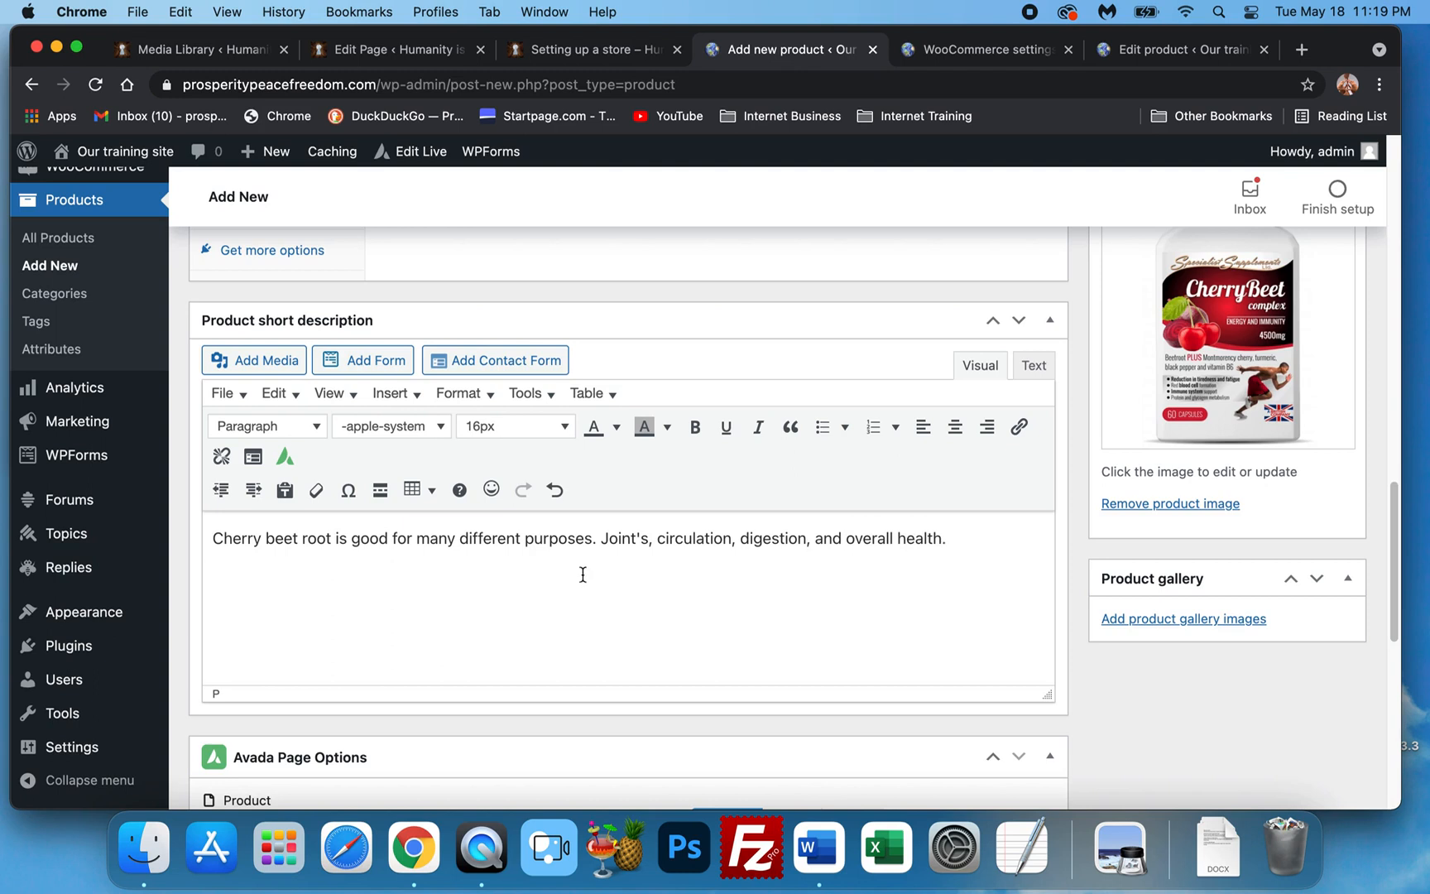
Restyle all the Cherry Beet short description text as 24px Times New Roman in dark red.
{"action": "key", "text": "super+a"}
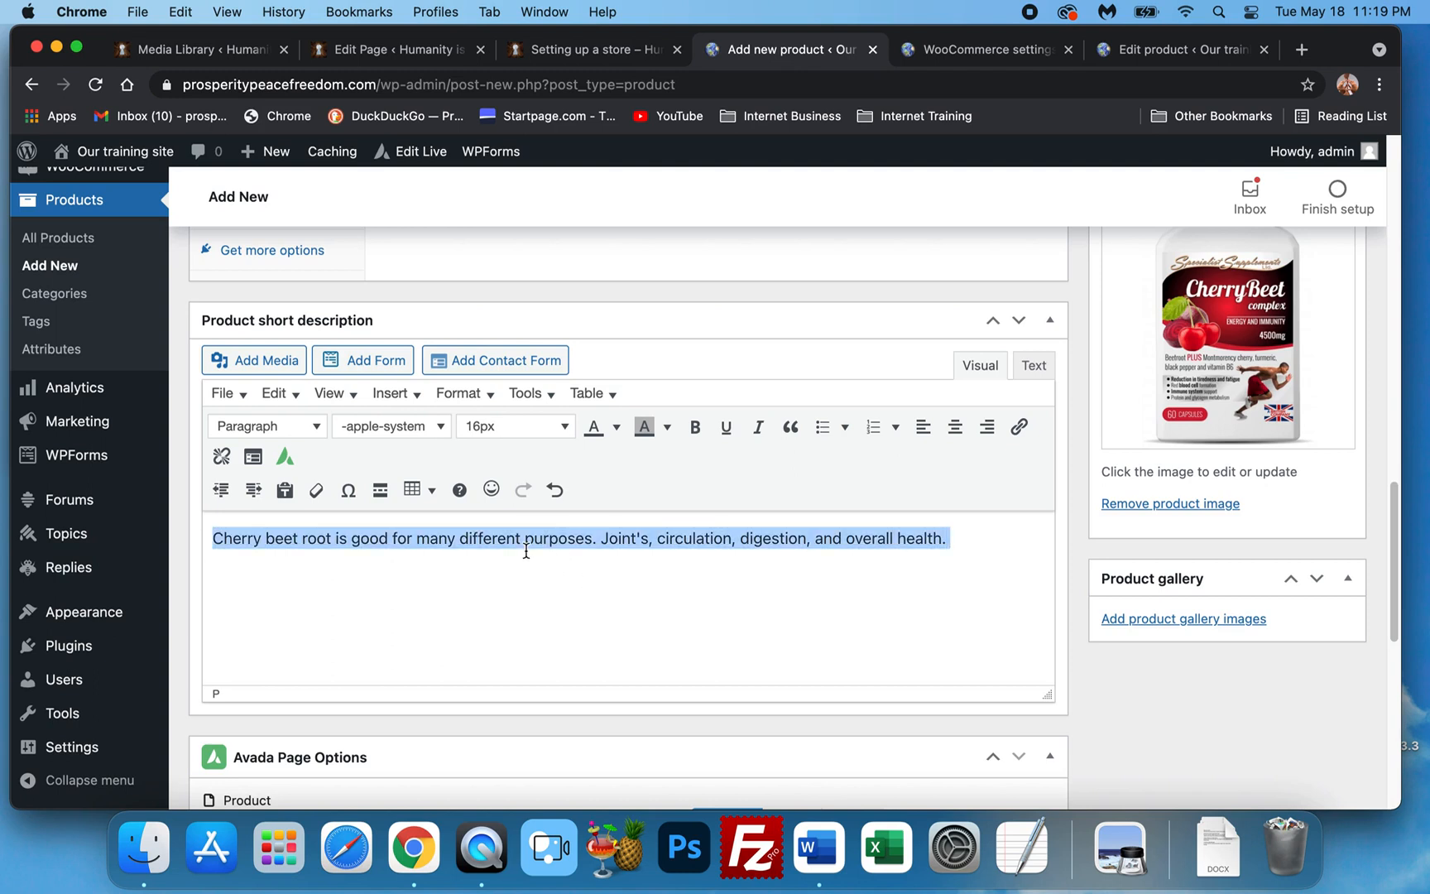
{"action": "left_click", "coordinate": [545, 426]}
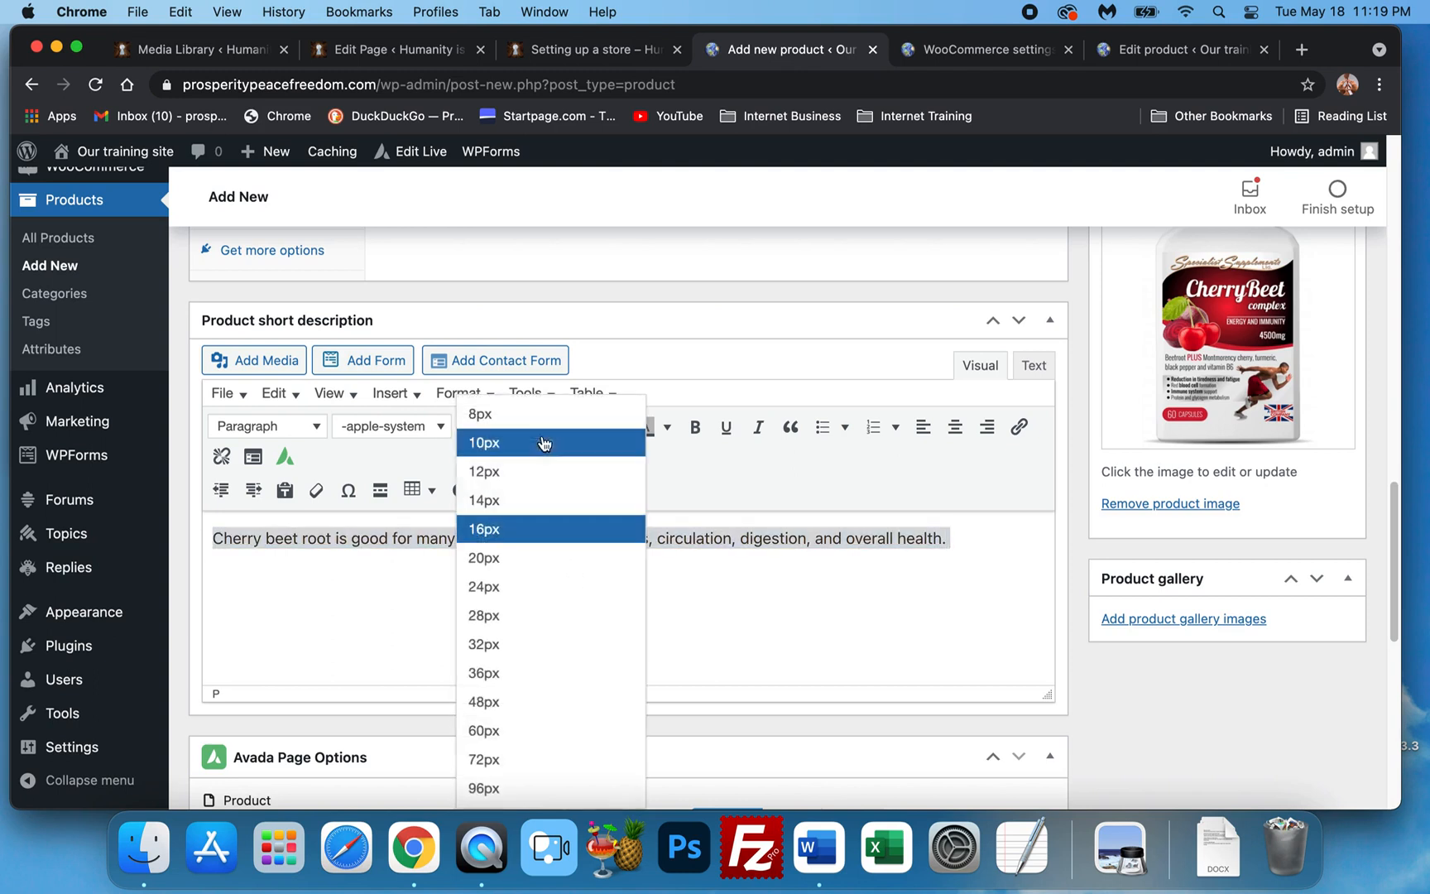
{"action": "left_click", "coordinate": [532, 593]}
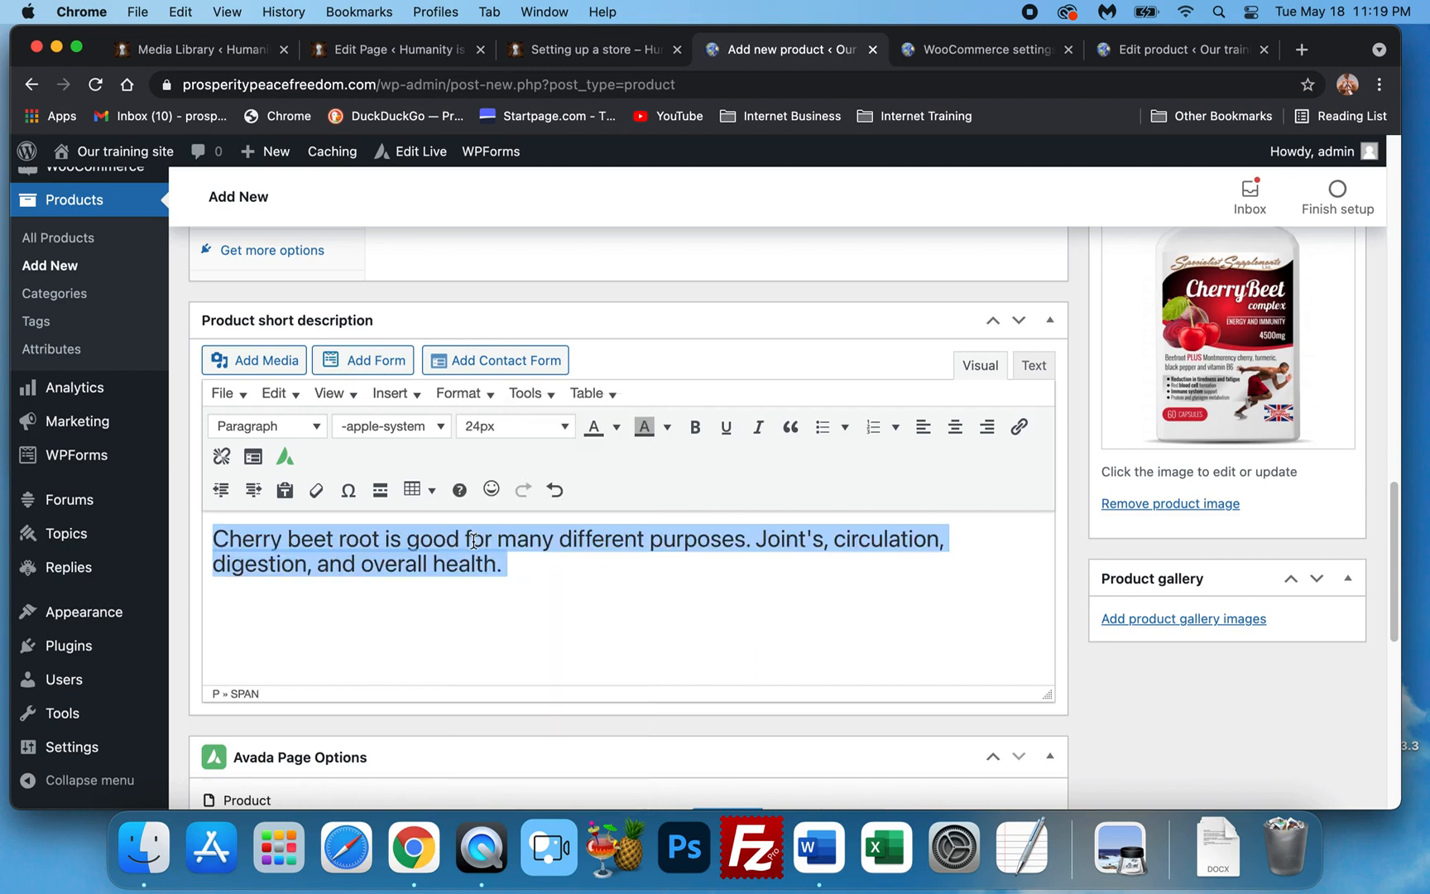
{"action": "left_click", "coordinate": [365, 432]}
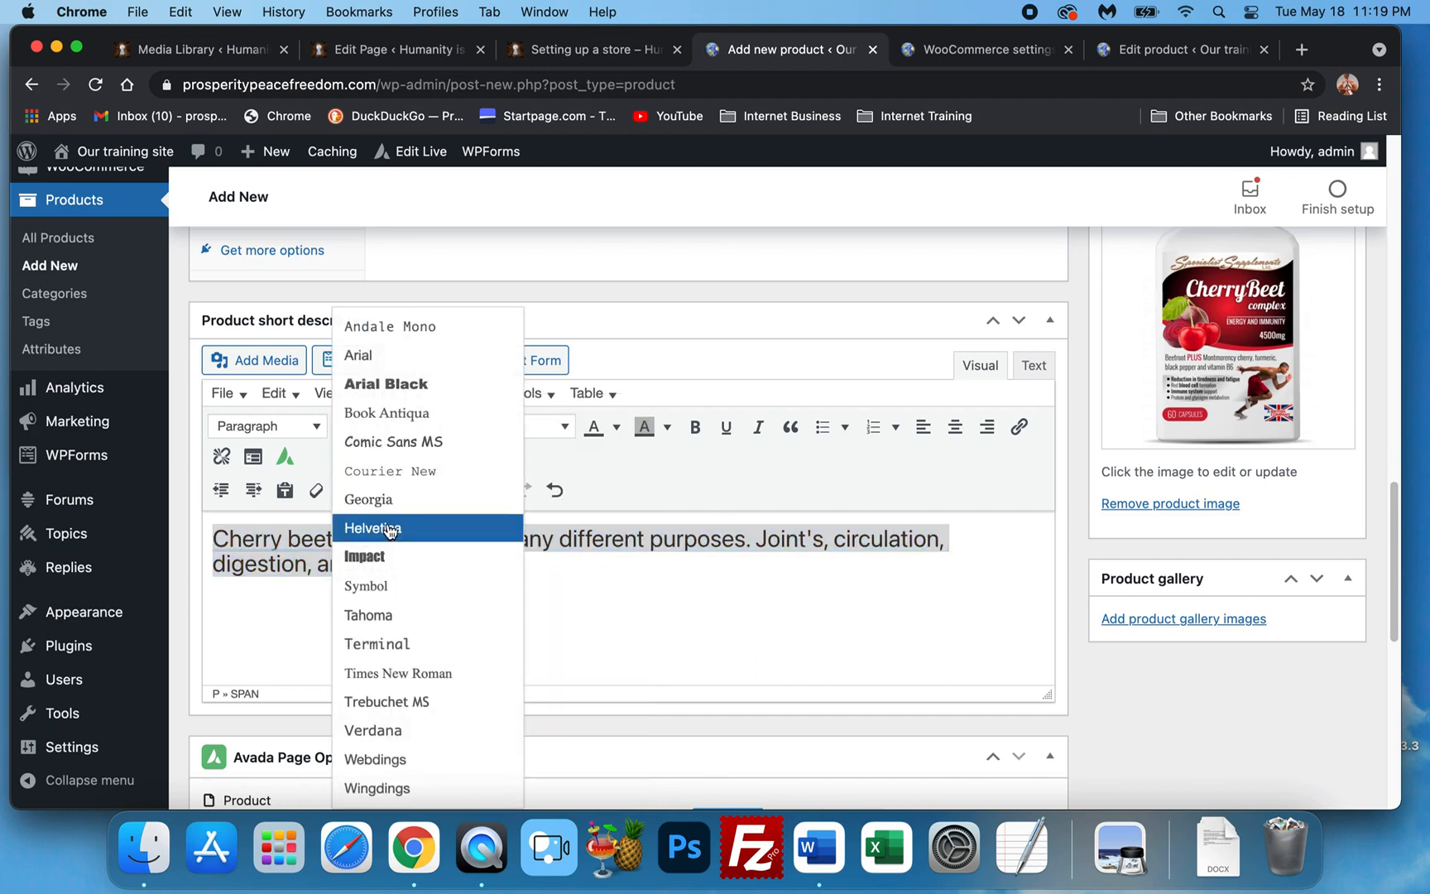
{"action": "left_click", "coordinate": [407, 673]}
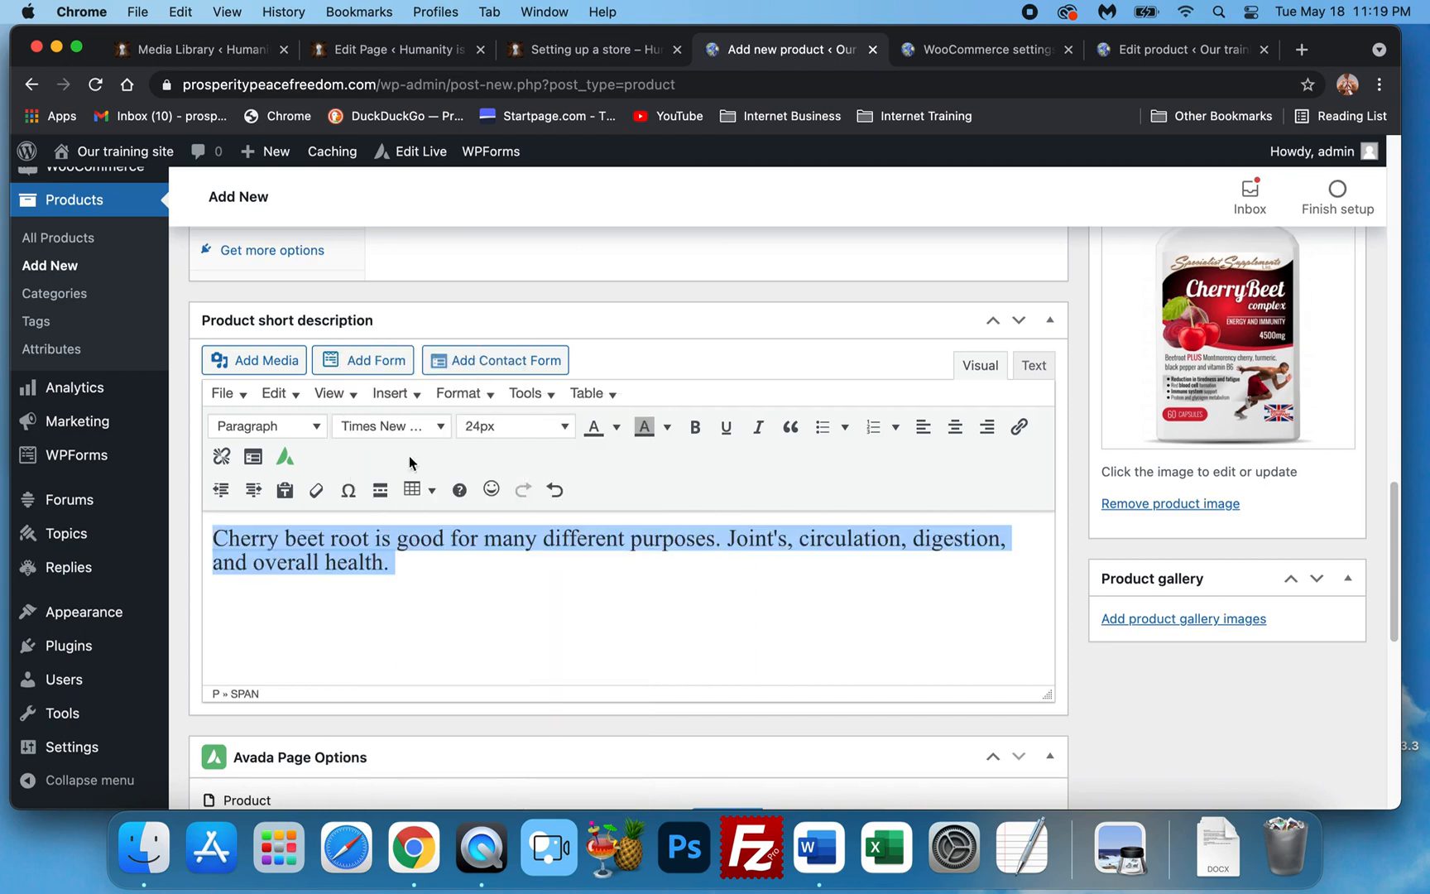
{"action": "left_click", "coordinate": [616, 427]}
{"action": "left_click", "coordinate": [539, 483]}
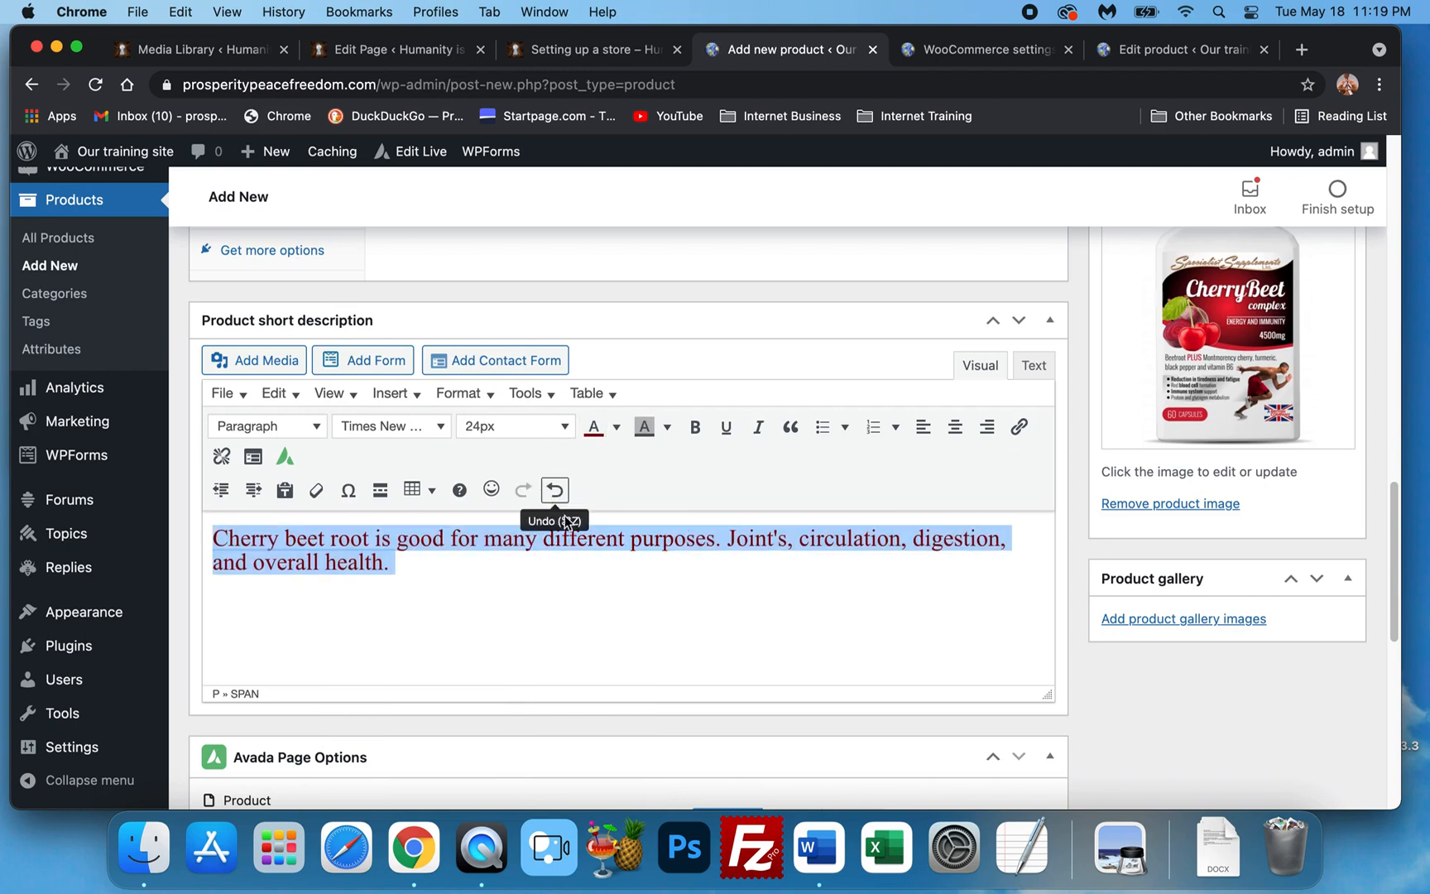
{"action": "left_click", "coordinate": [662, 585]}
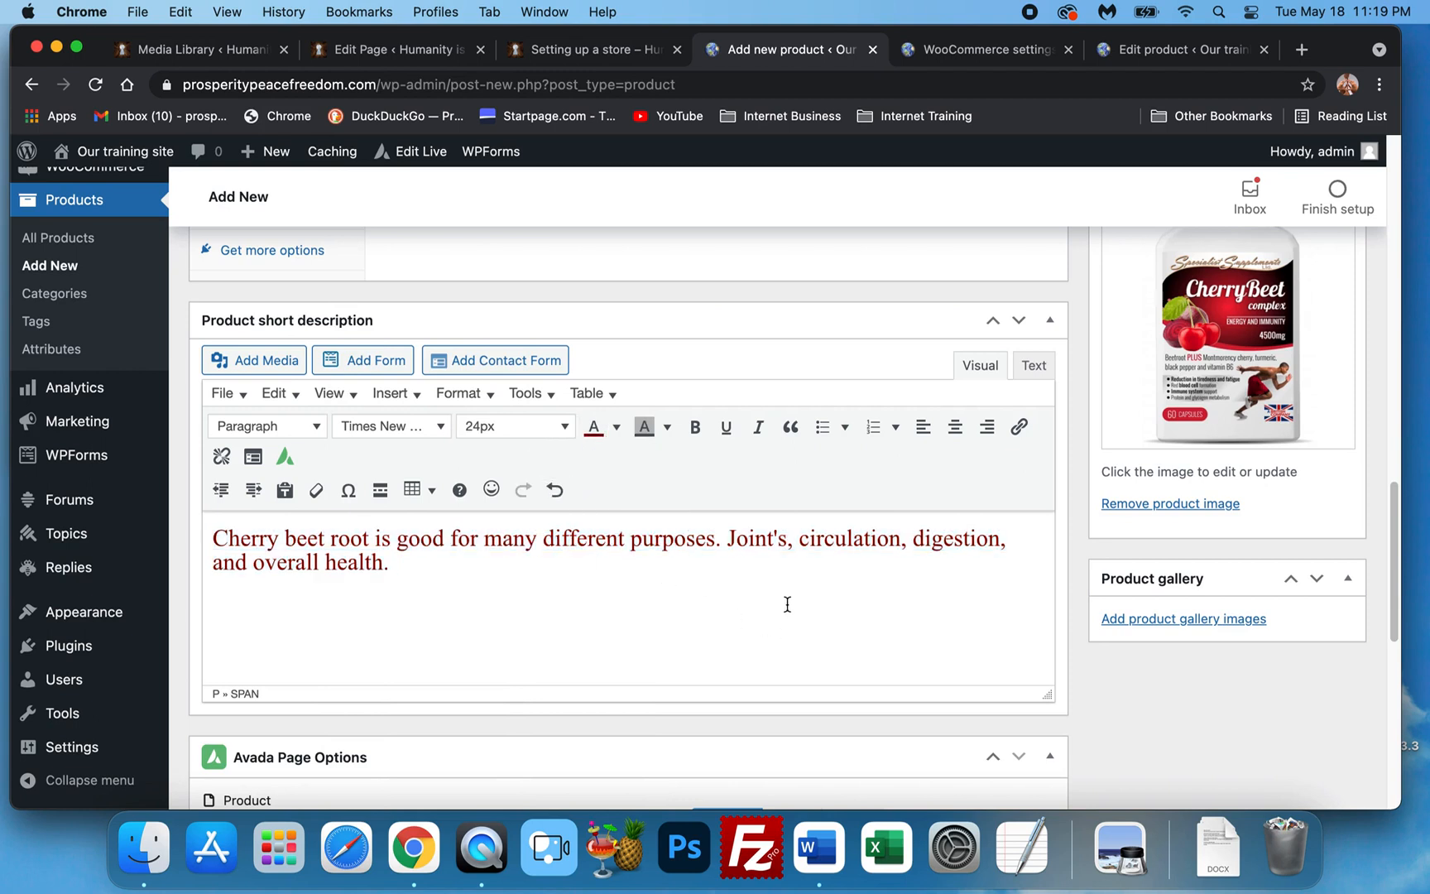
{"action": "scroll", "coordinate": [827, 604], "scroll_direction": "down", "scroll_amount": 3}
{"action": "scroll", "coordinate": [900, 602], "scroll_direction": "down", "scroll_amount": 8}
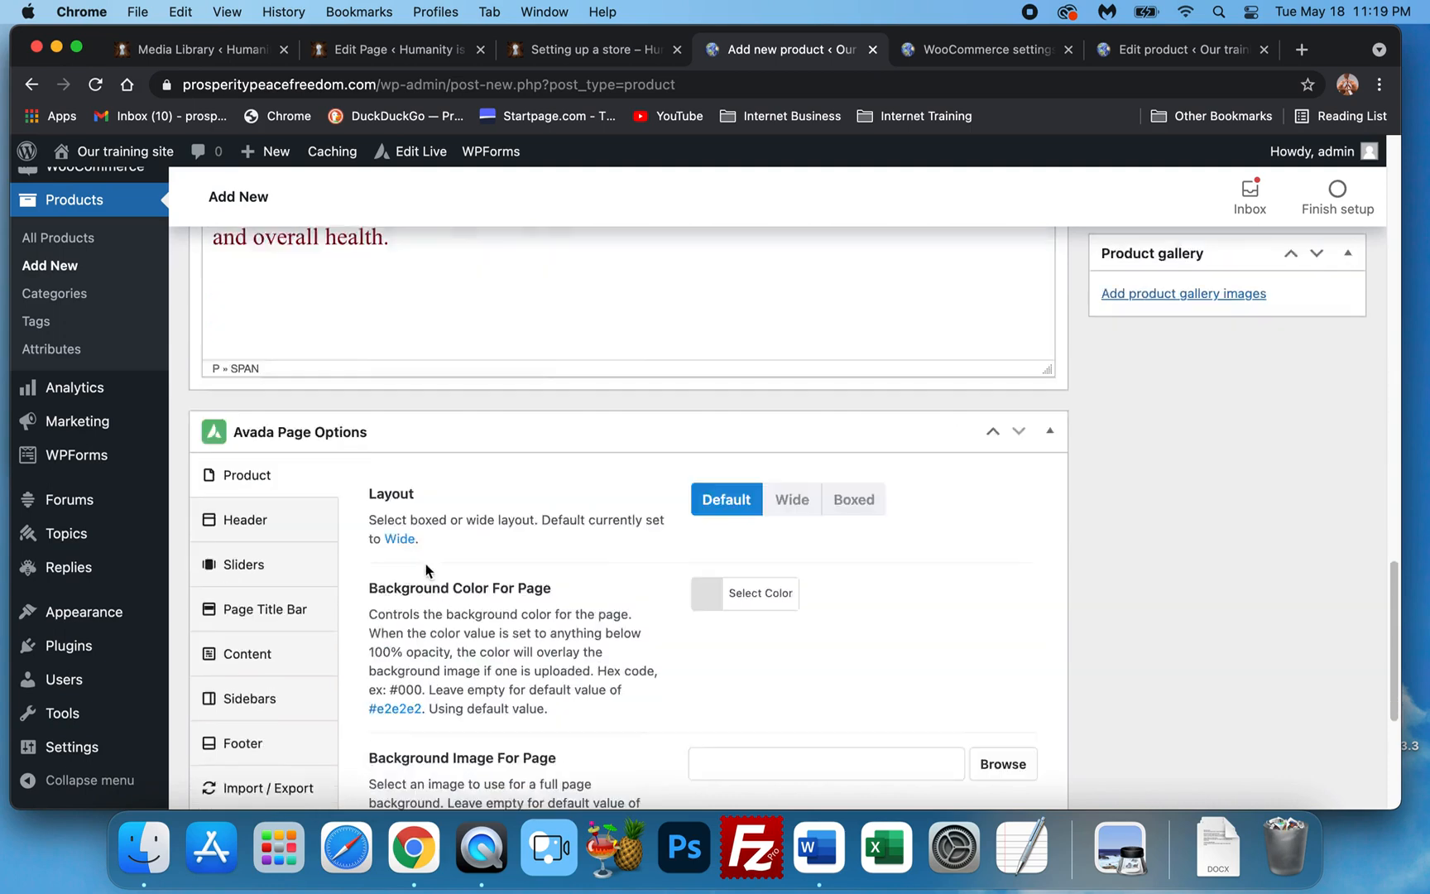
Check the Cherry Beet Root title and price, then publish the product.
{"action": "scroll", "coordinate": [356, 466], "scroll_direction": "up", "scroll_amount": 8}
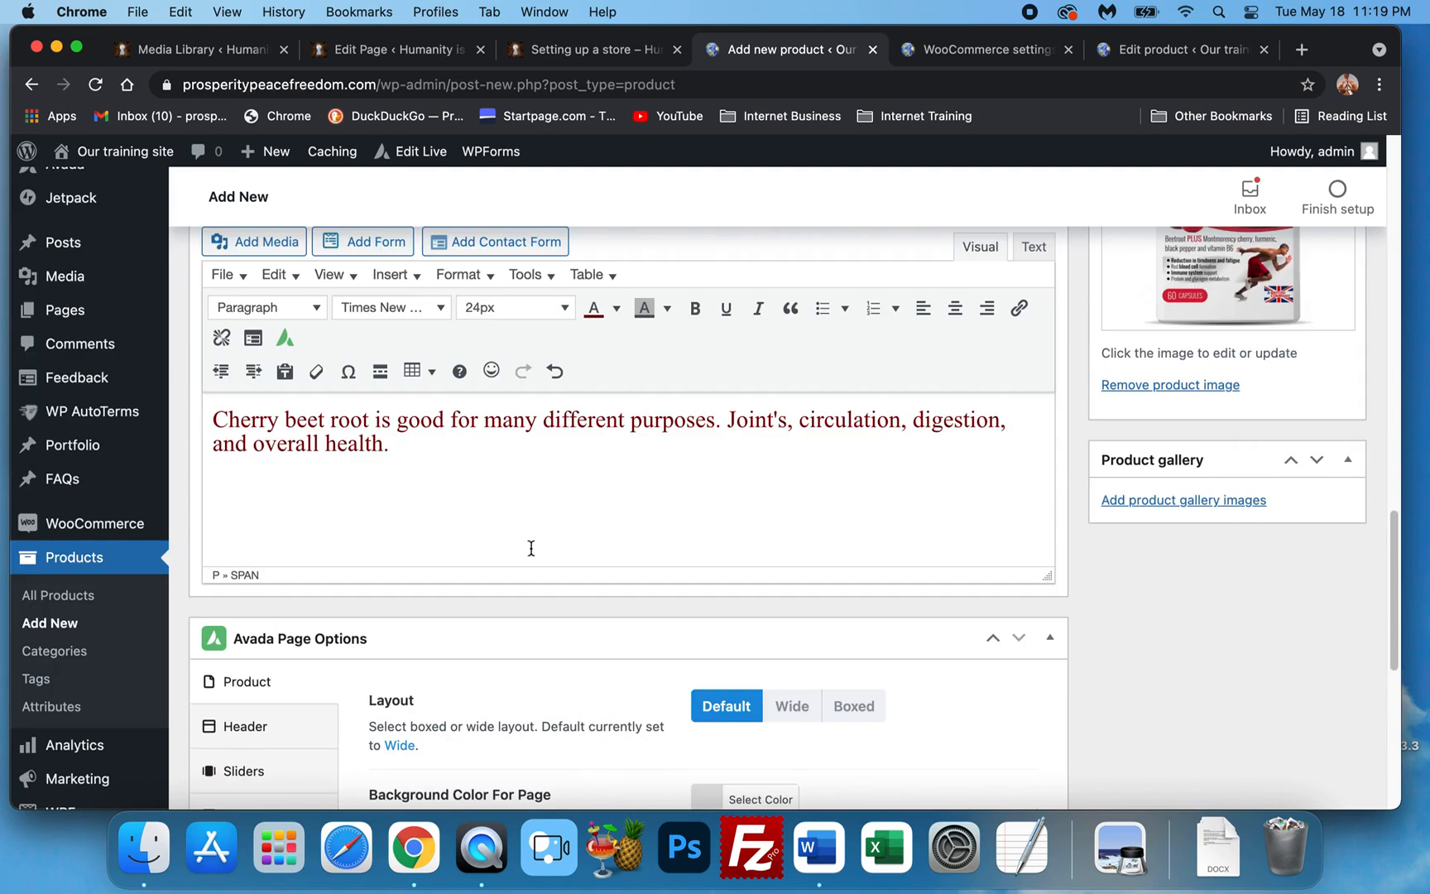
{"action": "scroll", "coordinate": [1159, 699], "scroll_direction": "up", "scroll_amount": 6}
{"action": "scroll", "coordinate": [1183, 598], "scroll_direction": "up", "scroll_amount": 5}
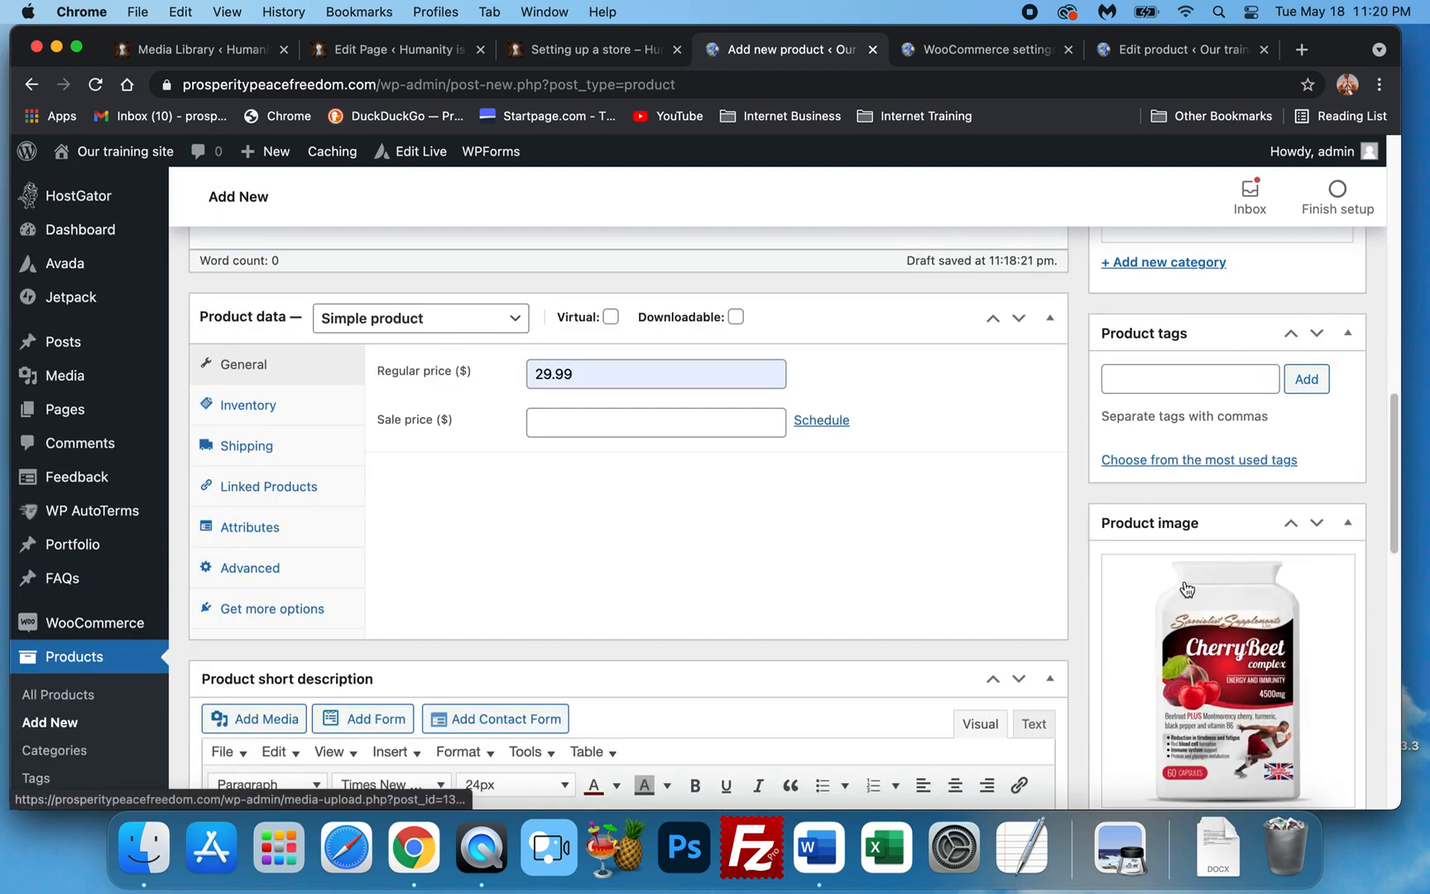
{"action": "scroll", "coordinate": [1189, 586], "scroll_direction": "up", "scroll_amount": 5}
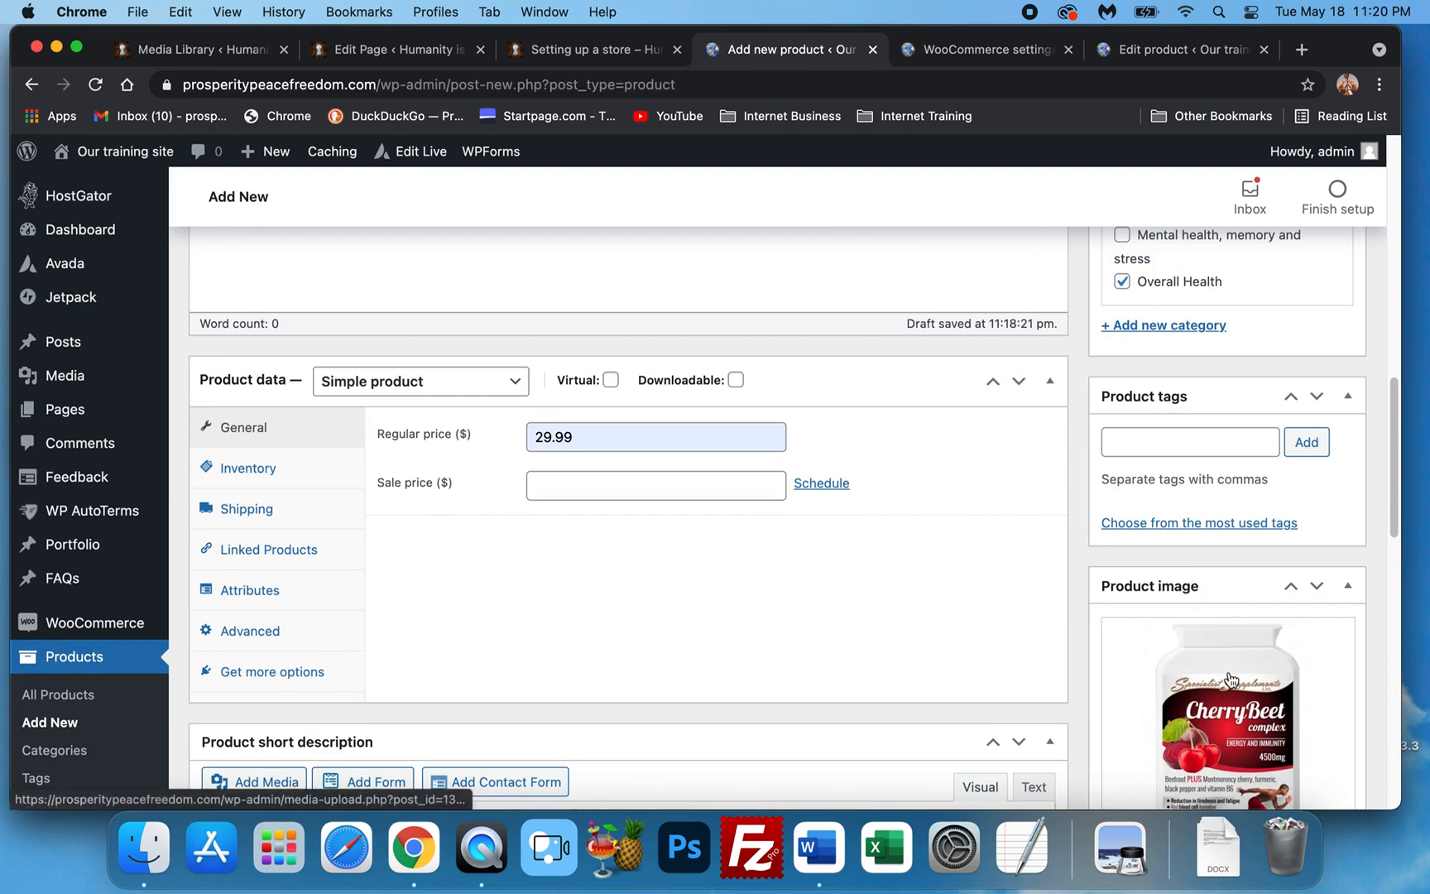
{"action": "scroll", "coordinate": [1225, 654], "scroll_direction": "up", "scroll_amount": 8}
{"action": "scroll", "coordinate": [1213, 612], "scroll_direction": "down", "scroll_amount": 3}
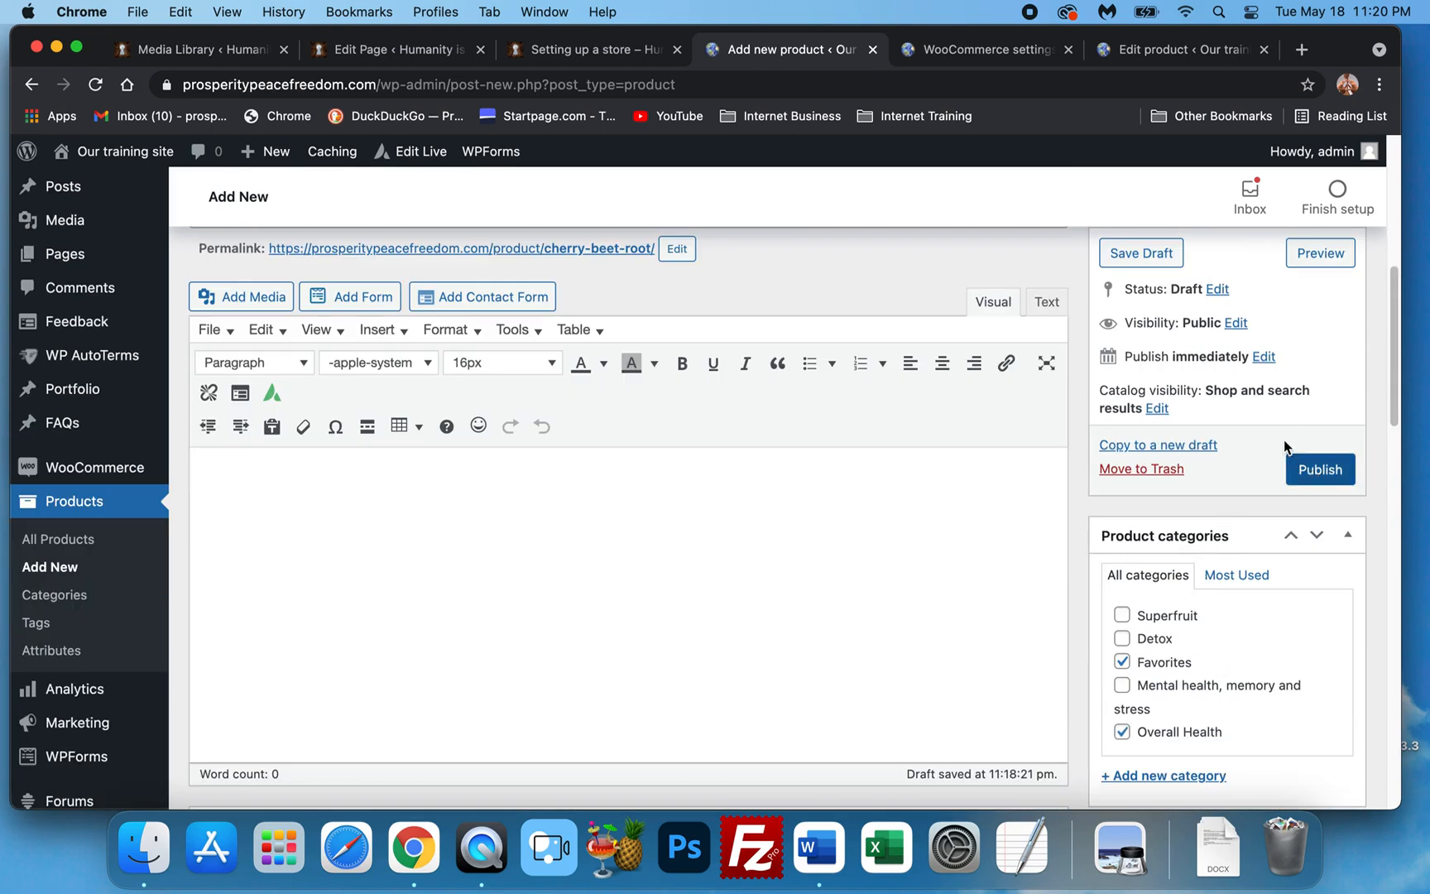
{"action": "scroll", "coordinate": [1308, 472], "scroll_direction": "up", "scroll_amount": 3}
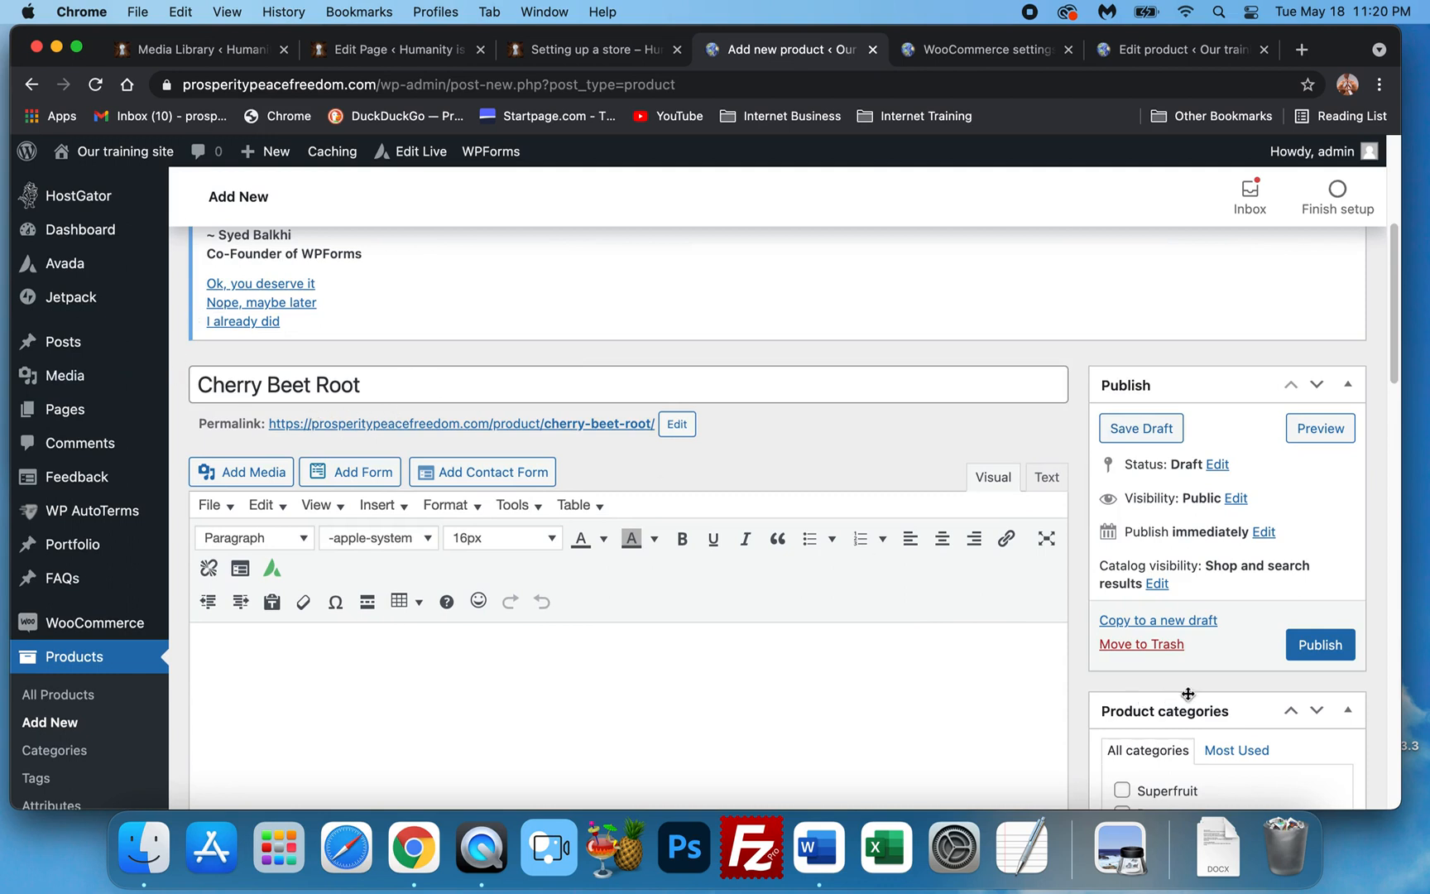
{"action": "left_click", "coordinate": [1299, 645]}
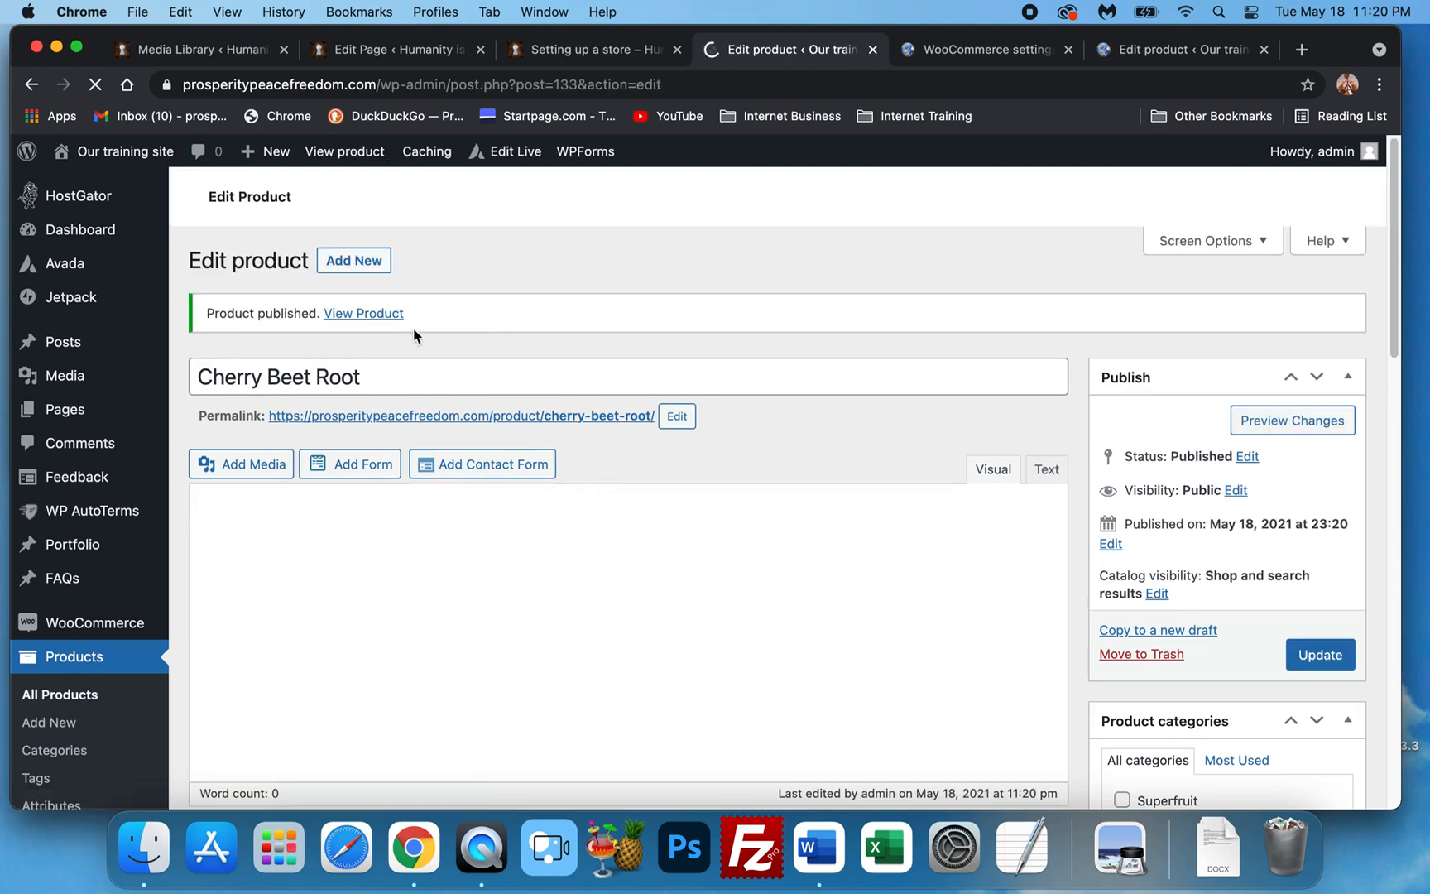
{"action": "scroll", "coordinate": [389, 528], "scroll_direction": "down", "scroll_amount": 3}
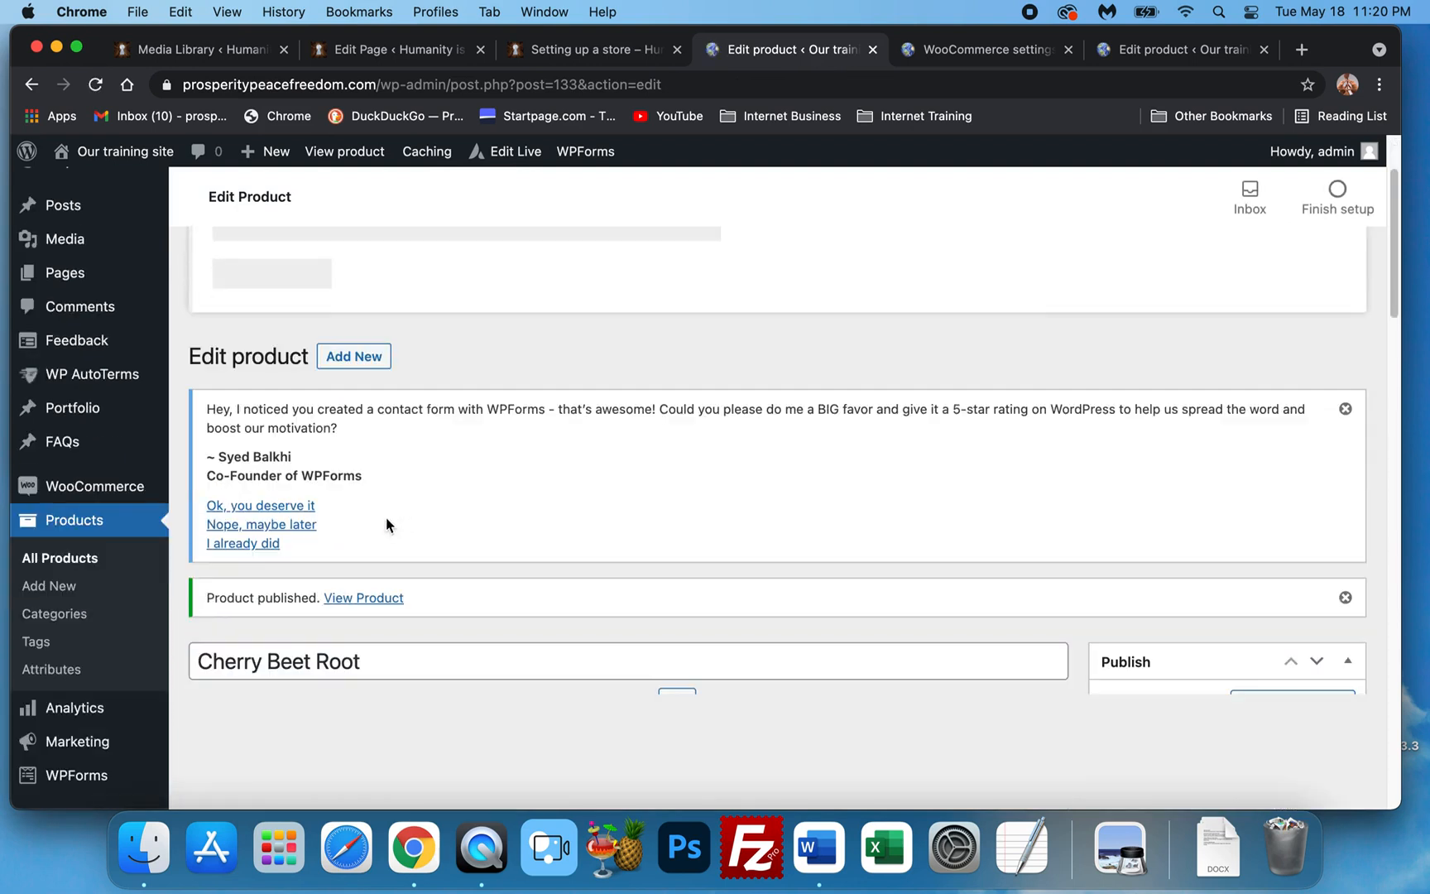
Open the Cherry Beet Root product page in a new tab and close the Krill Oil editing tab.
{"action": "right_click", "coordinate": [358, 604]}
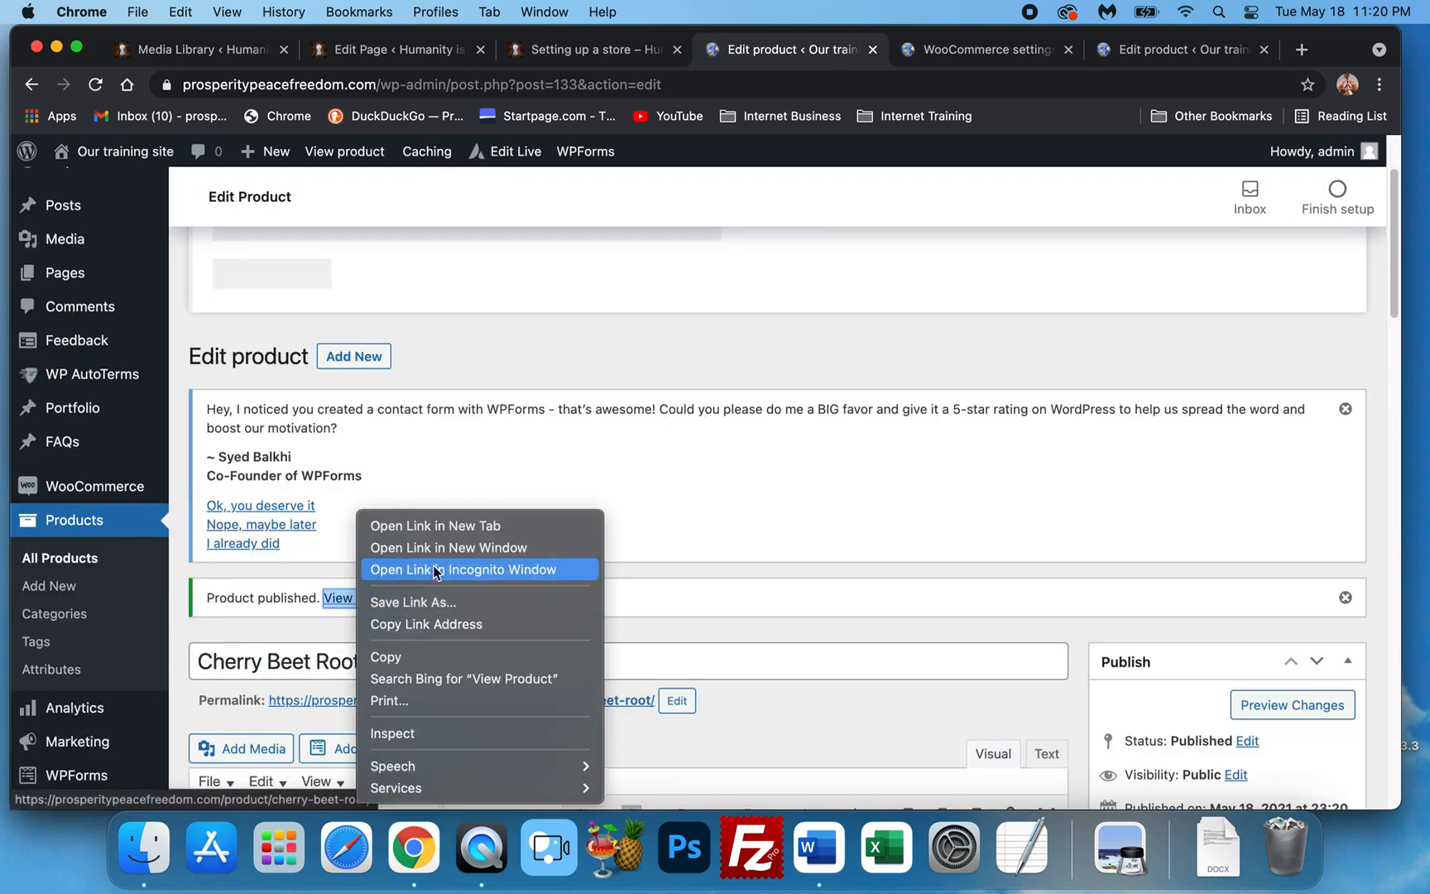
{"action": "left_click", "coordinate": [437, 528]}
{"action": "mouse_move", "coordinate": [1162, 51]}
{"action": "left_mouse_down"}
{"action": "mouse_move", "coordinate": [956, 56]}
{"action": "mouse_move", "coordinate": [1167, 54]}
{"action": "left_mouse_up"}
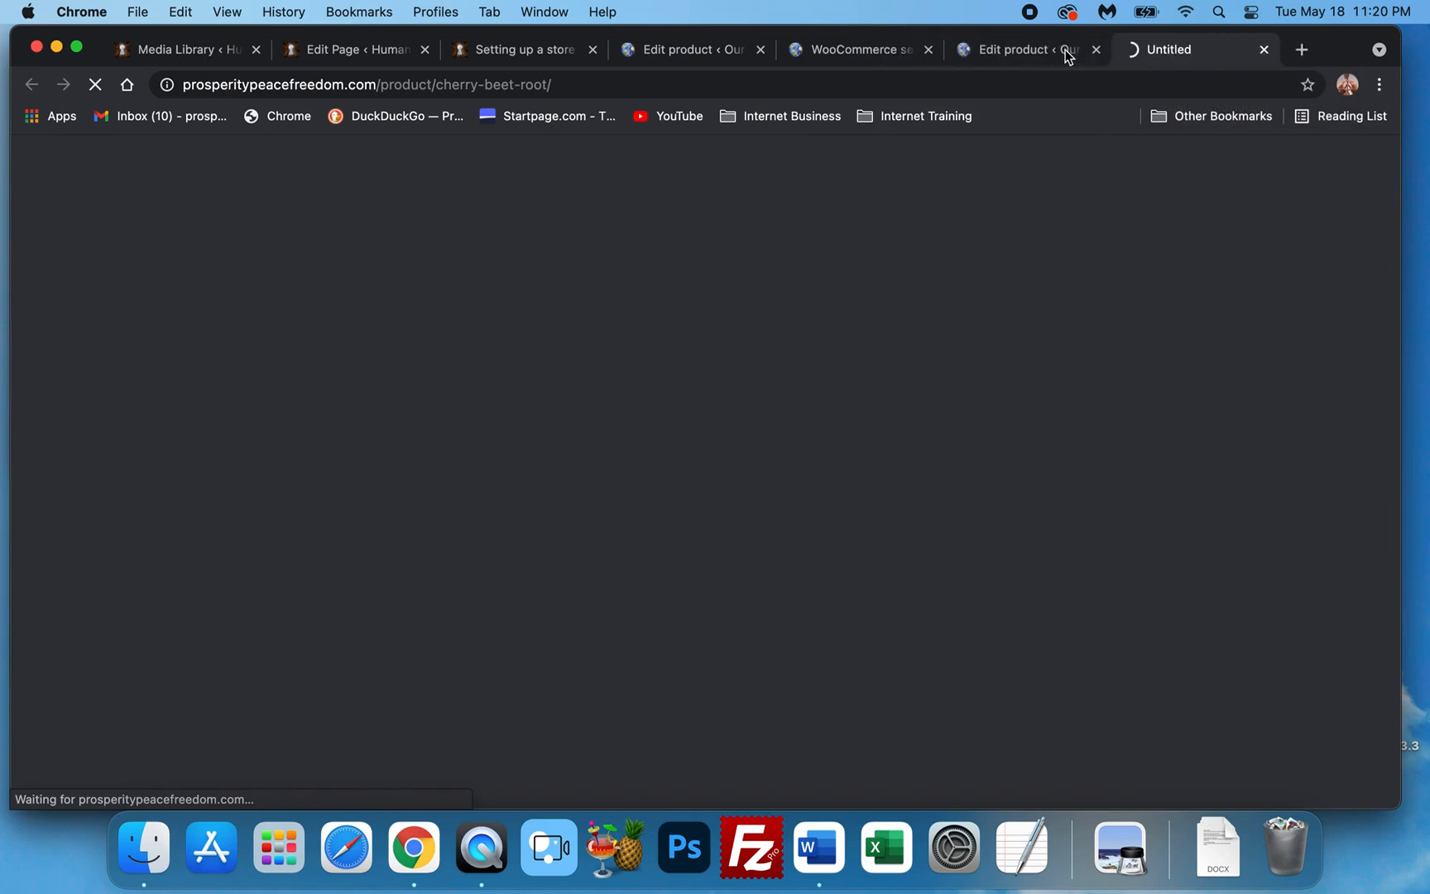
{"action": "left_click", "coordinate": [1008, 52]}
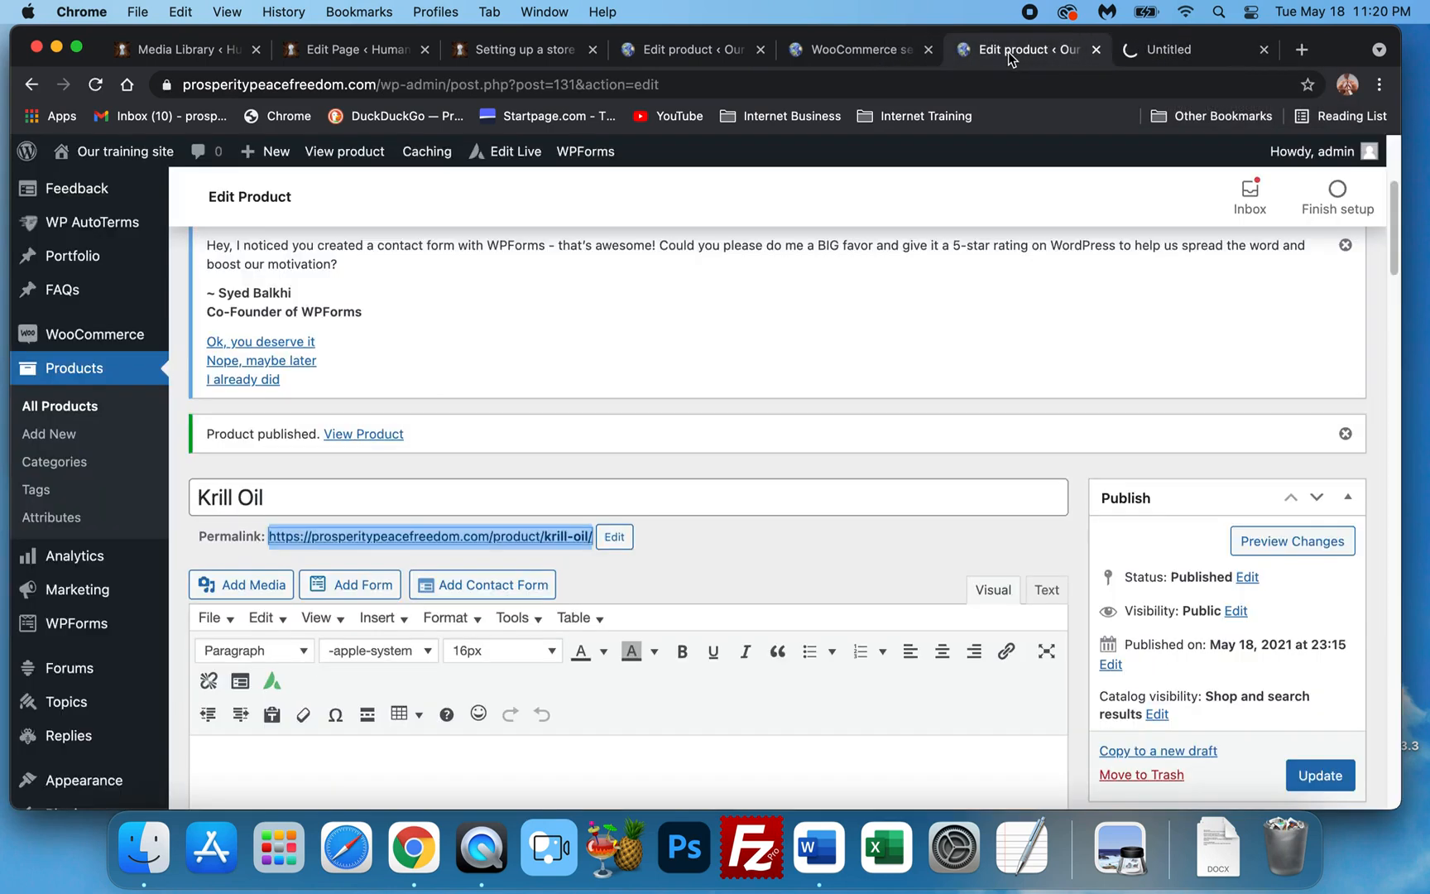
{"action": "left_click", "coordinate": [1091, 53]}
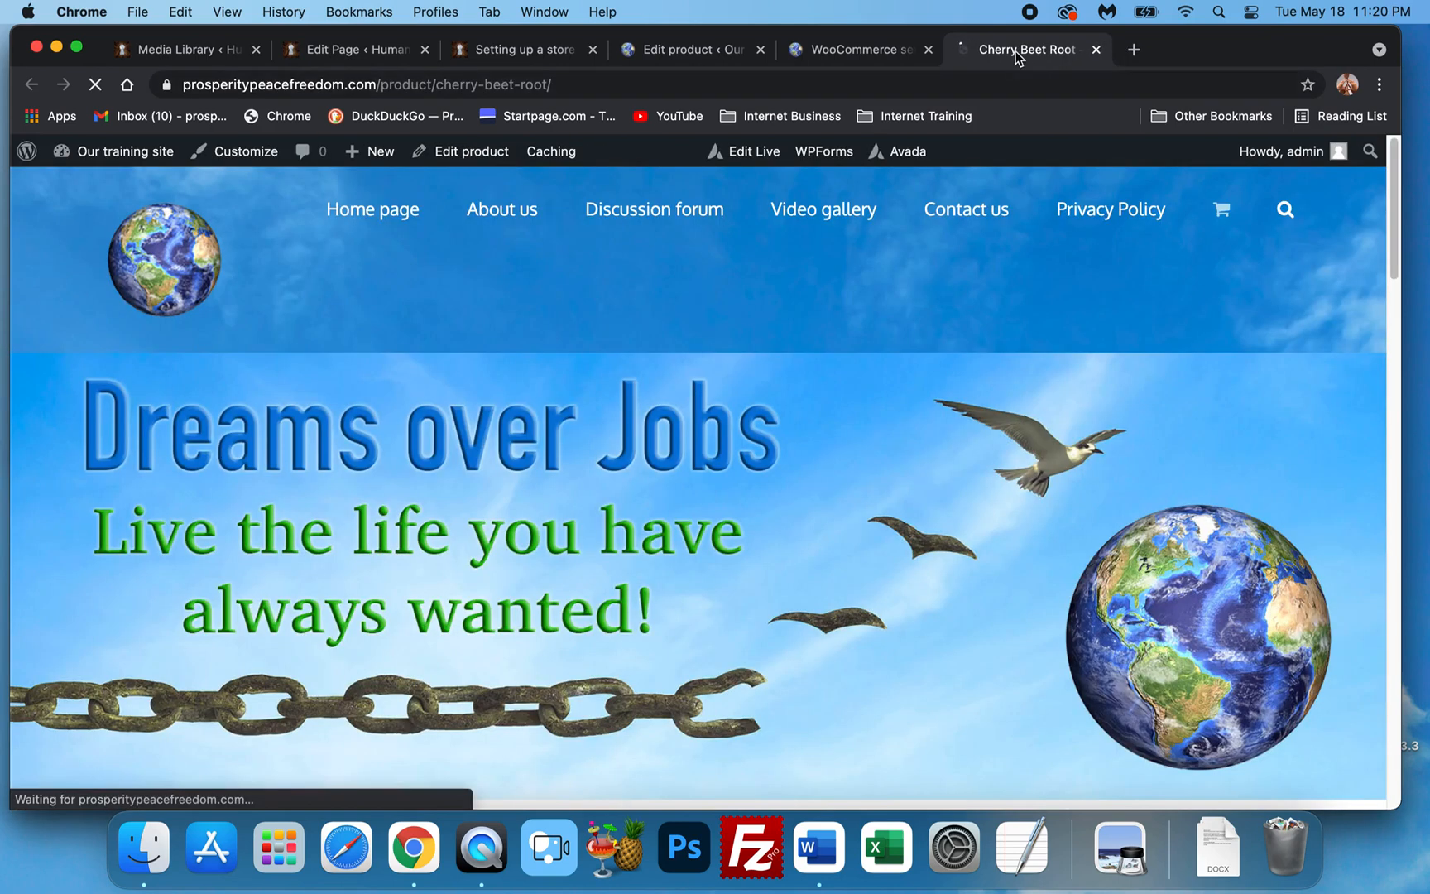
Scroll through the live Cherry Beet Root product page, then close its tab.
{"action": "scroll", "coordinate": [777, 474], "scroll_direction": "down", "scroll_amount": 5}
{"action": "scroll", "coordinate": [779, 469], "scroll_direction": "down", "scroll_amount": 4}
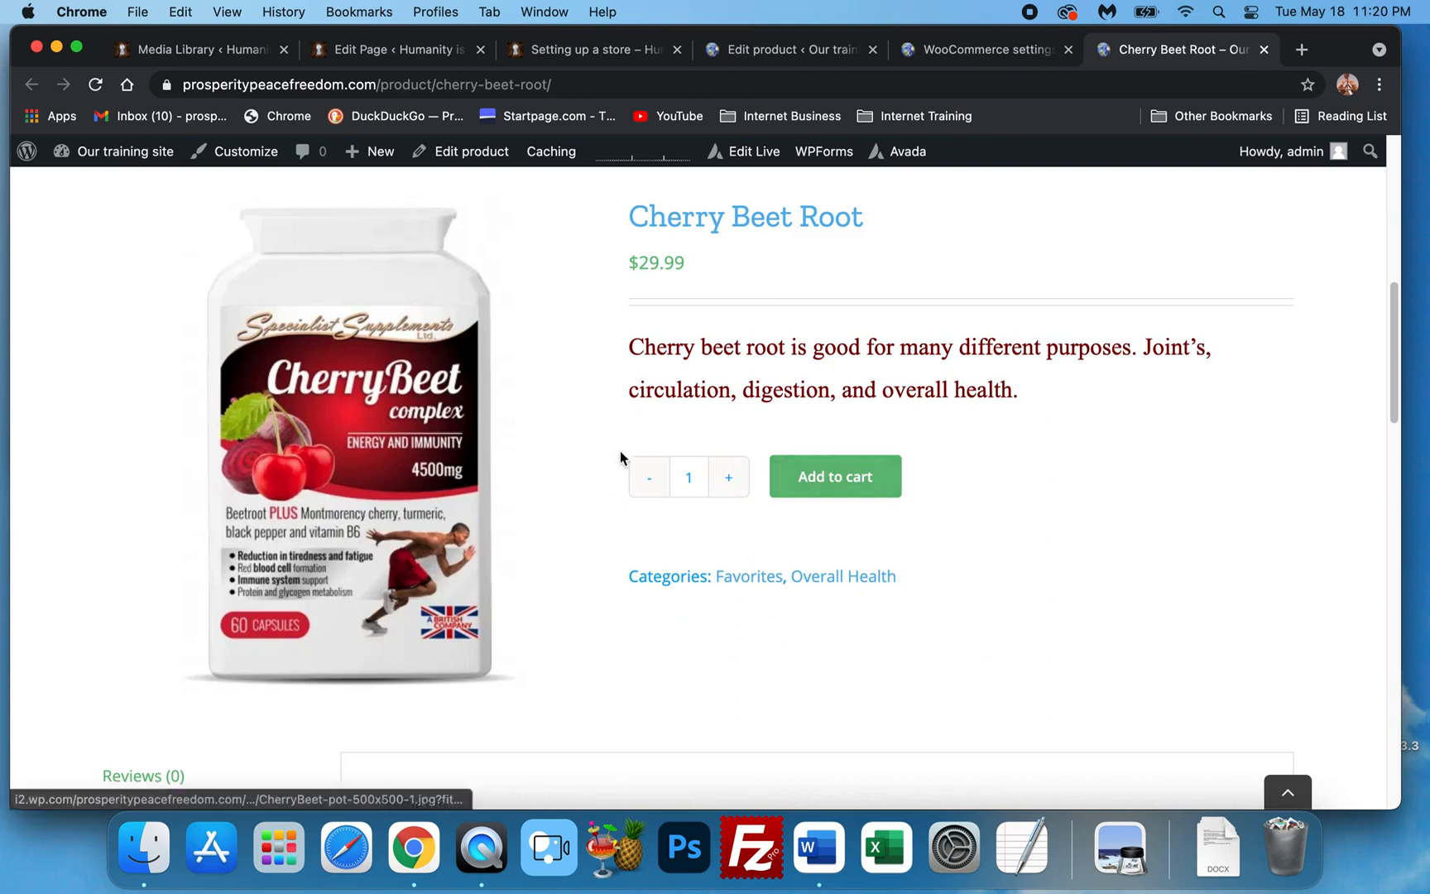
{"action": "scroll", "coordinate": [910, 513], "scroll_direction": "down", "scroll_amount": 2}
{"action": "scroll", "coordinate": [844, 518], "scroll_direction": "down", "scroll_amount": 10}
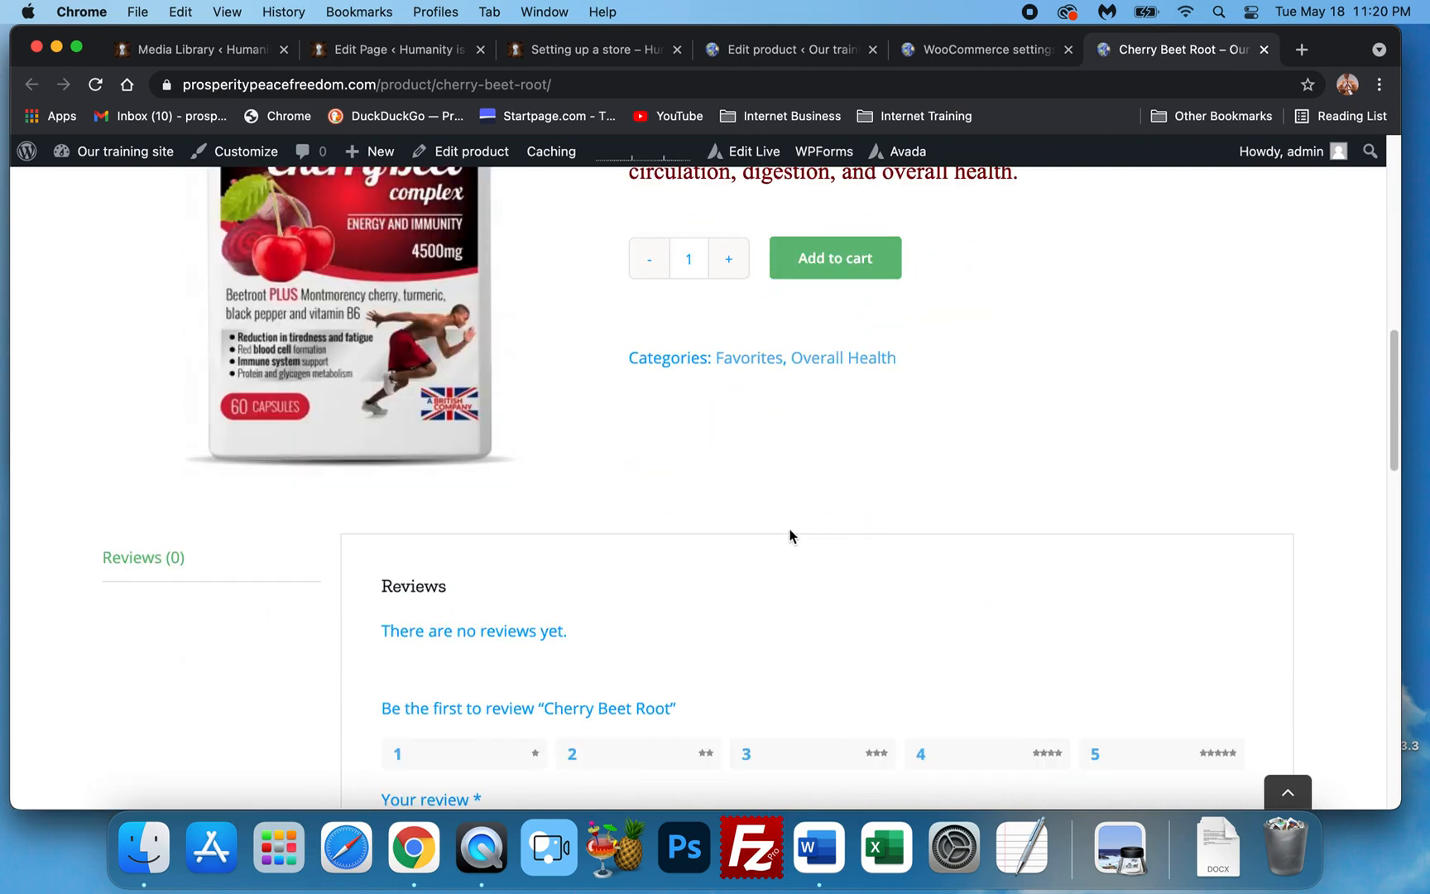
{"action": "scroll", "coordinate": [776, 546], "scroll_direction": "down", "scroll_amount": 4}
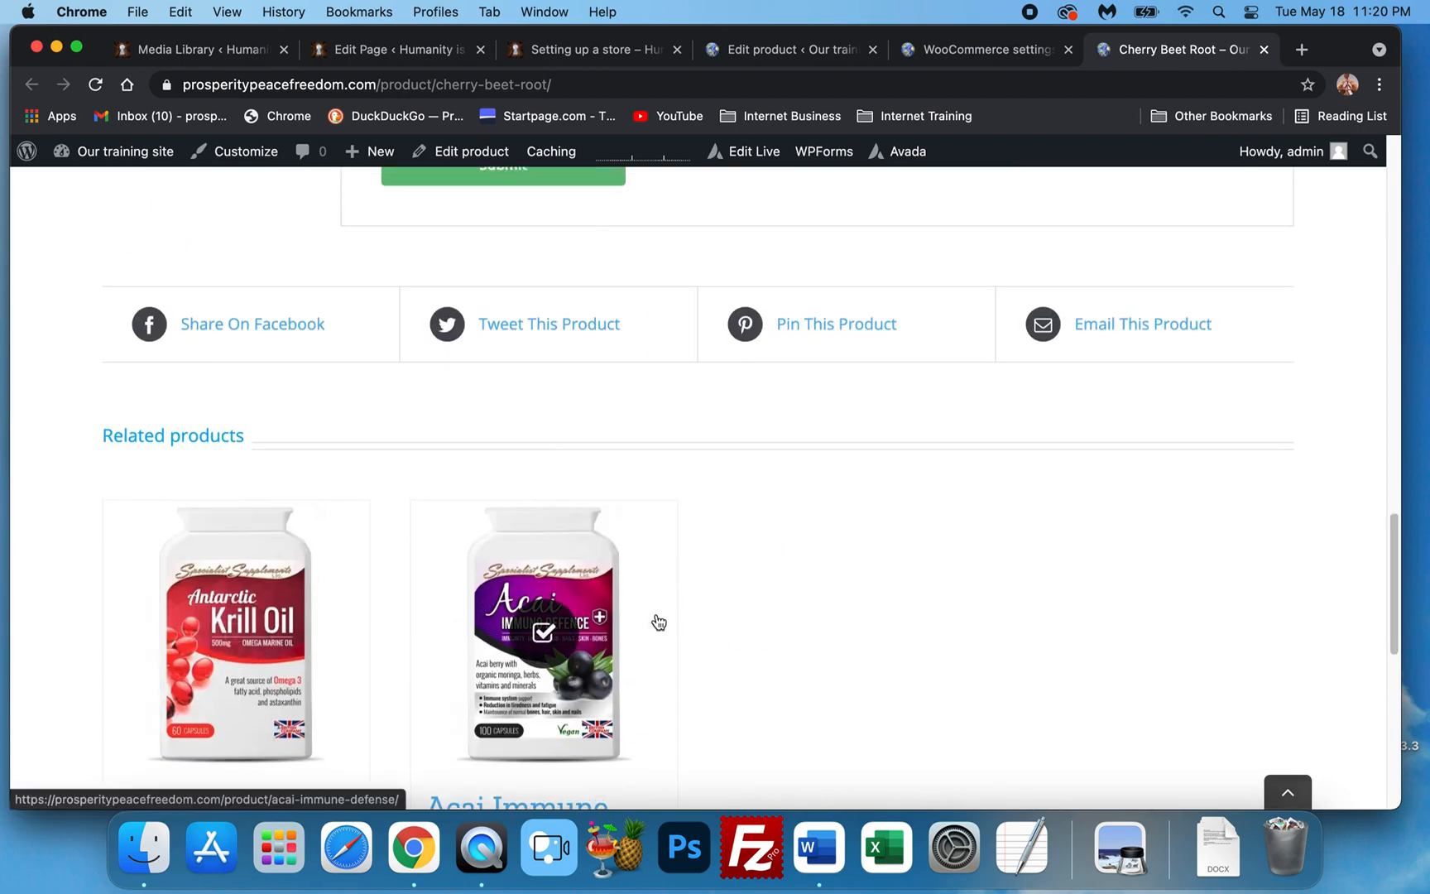
{"action": "scroll", "coordinate": [655, 623], "scroll_direction": "up", "scroll_amount": 15}
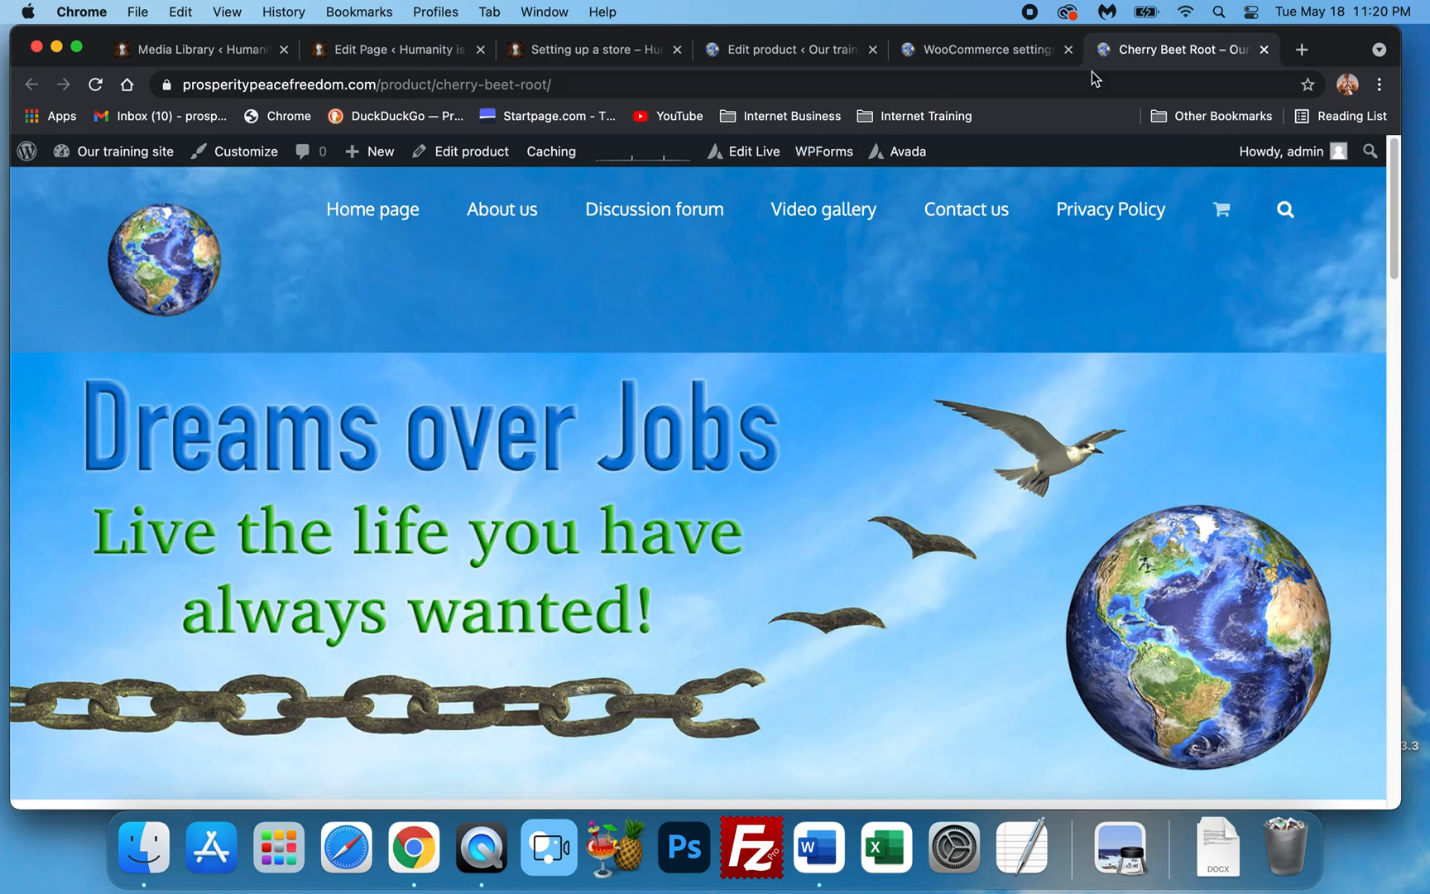
{"action": "left_click", "coordinate": [1264, 49]}
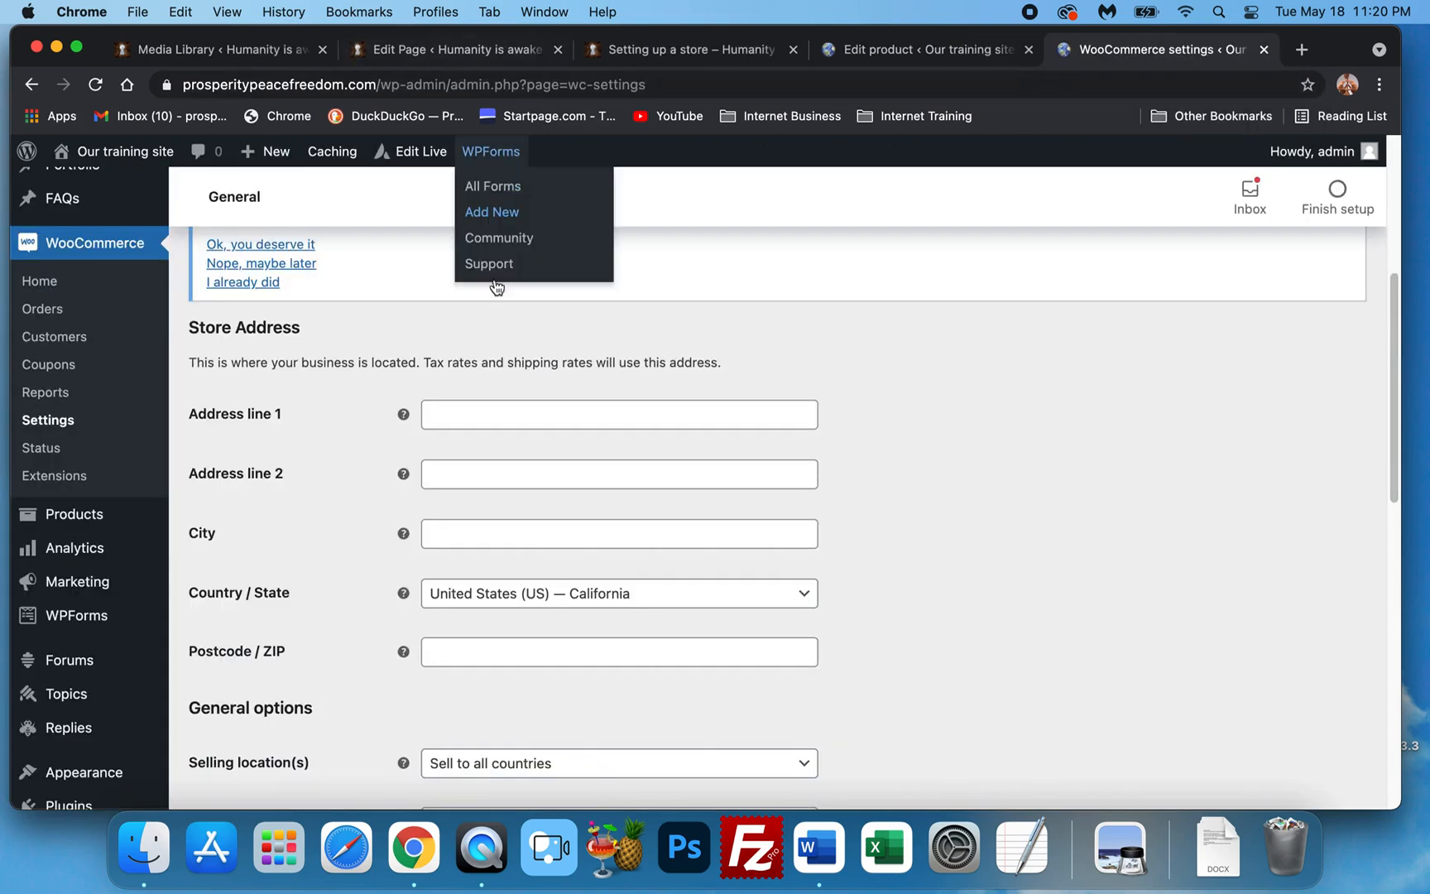
Start a new product titled 'Col Clear'.
{"action": "scroll", "coordinate": [466, 223], "scroll_direction": "up", "scroll_amount": 1}
{"action": "left_click", "coordinate": [887, 51]}
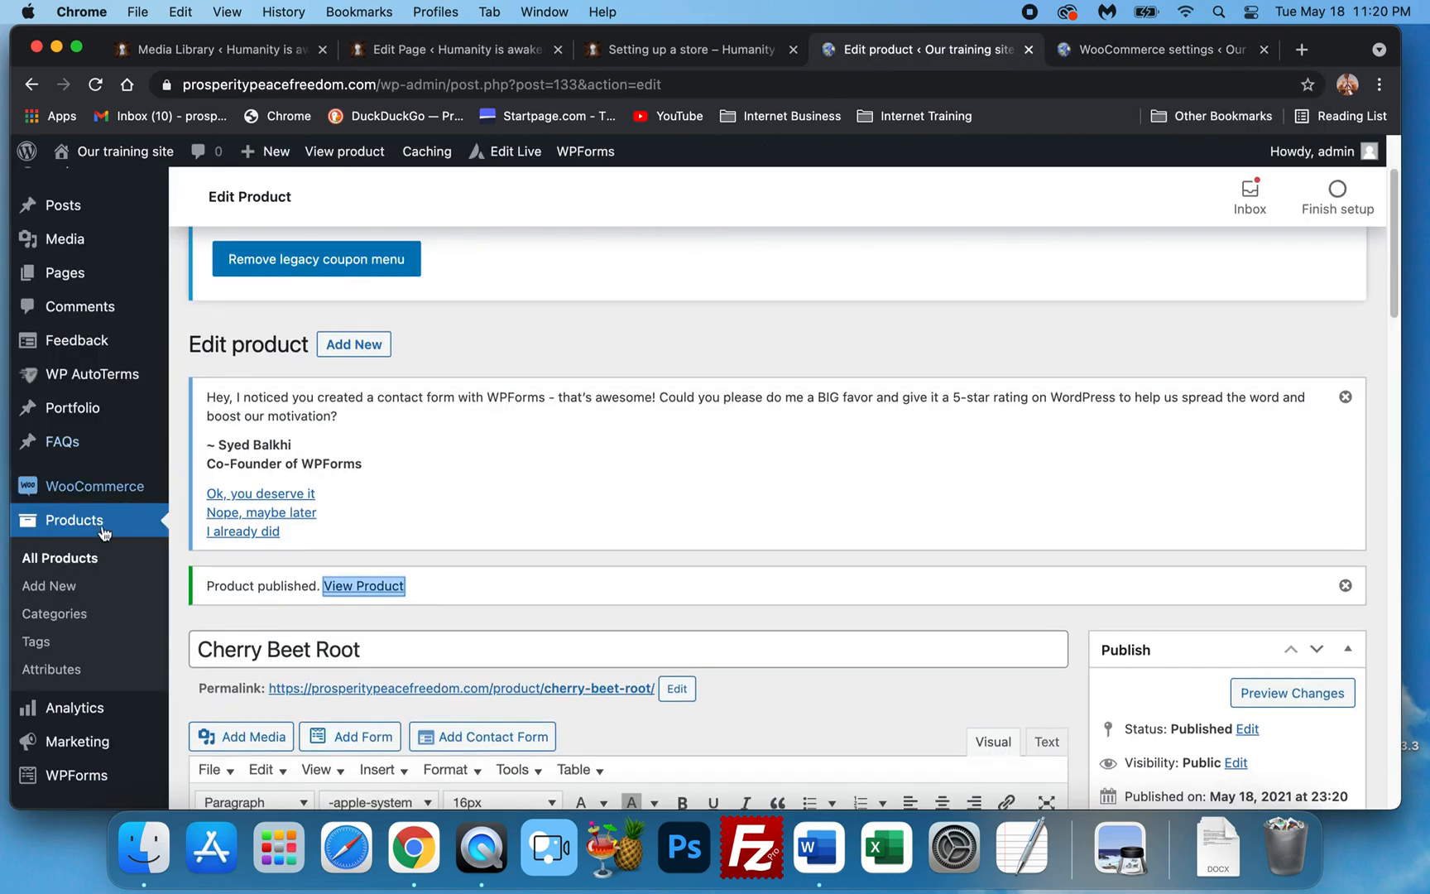
{"action": "left_click", "coordinate": [57, 585]}
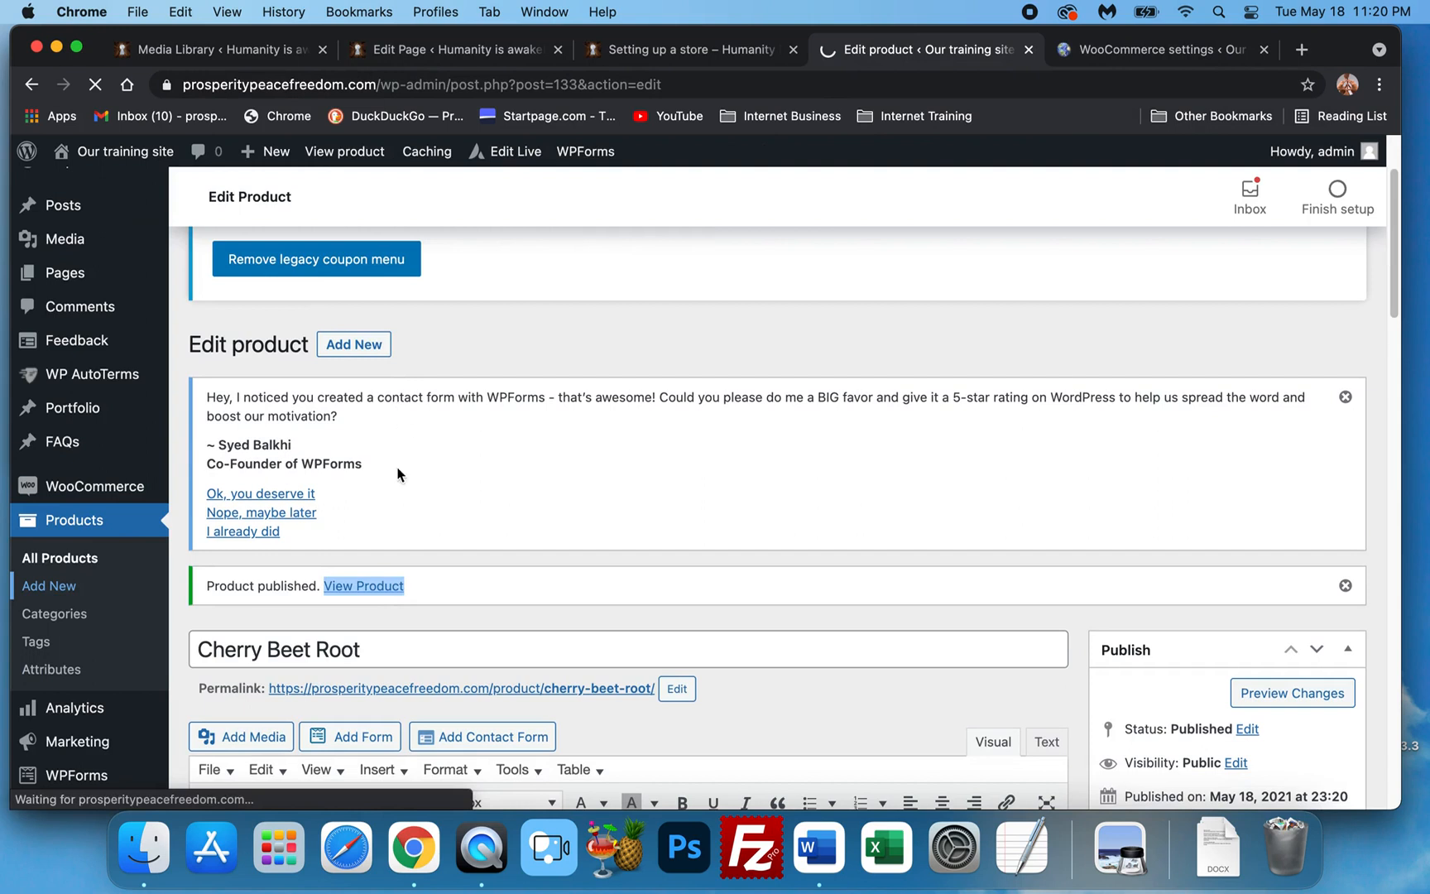
{"action": "left_click", "coordinate": [144, 846]}
{"action": "left_click", "coordinate": [999, 292]}
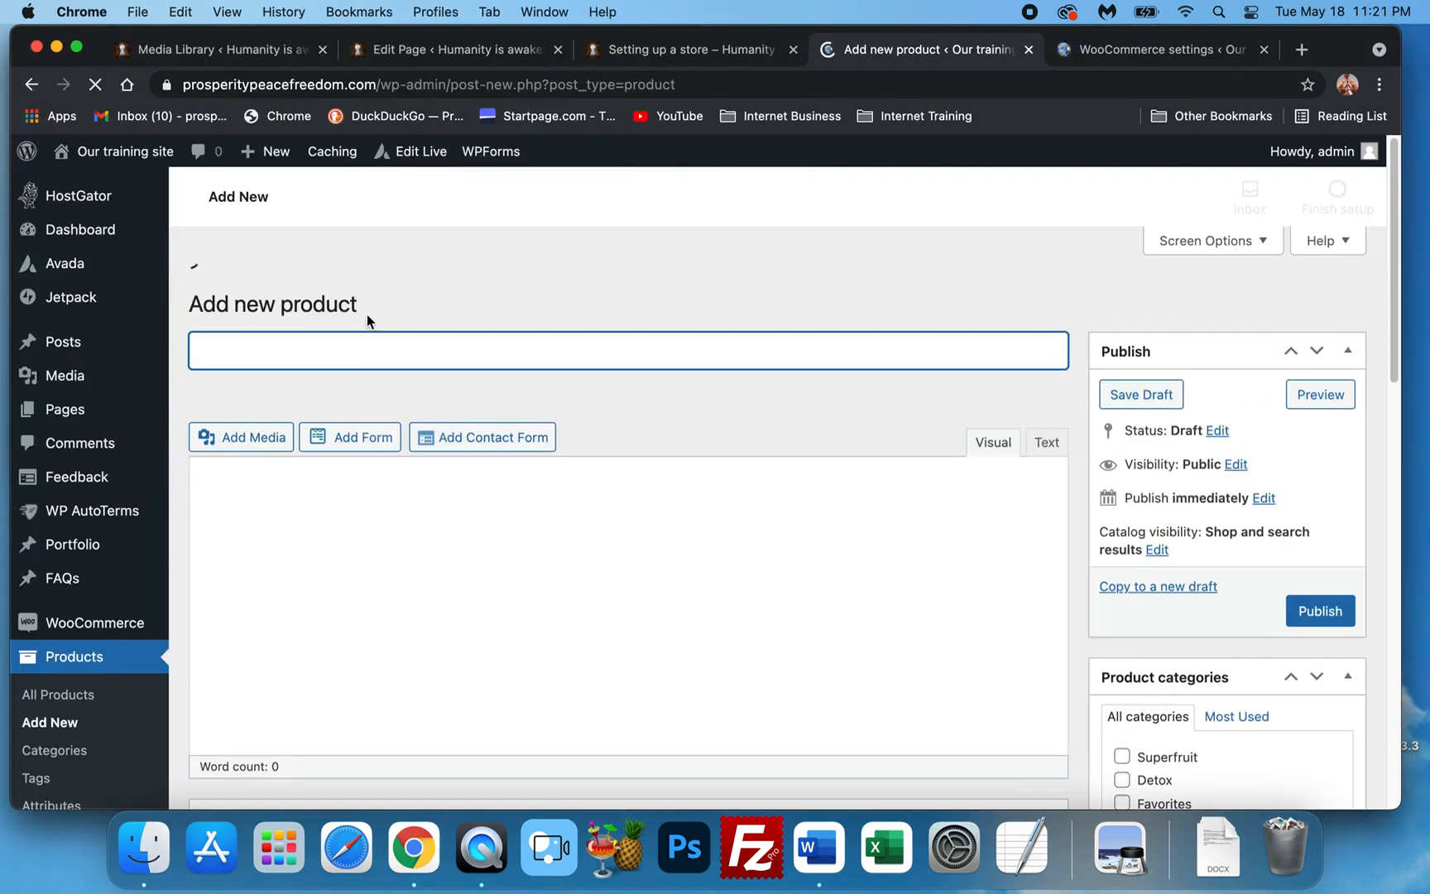
{"action": "type", "text": "Col "}
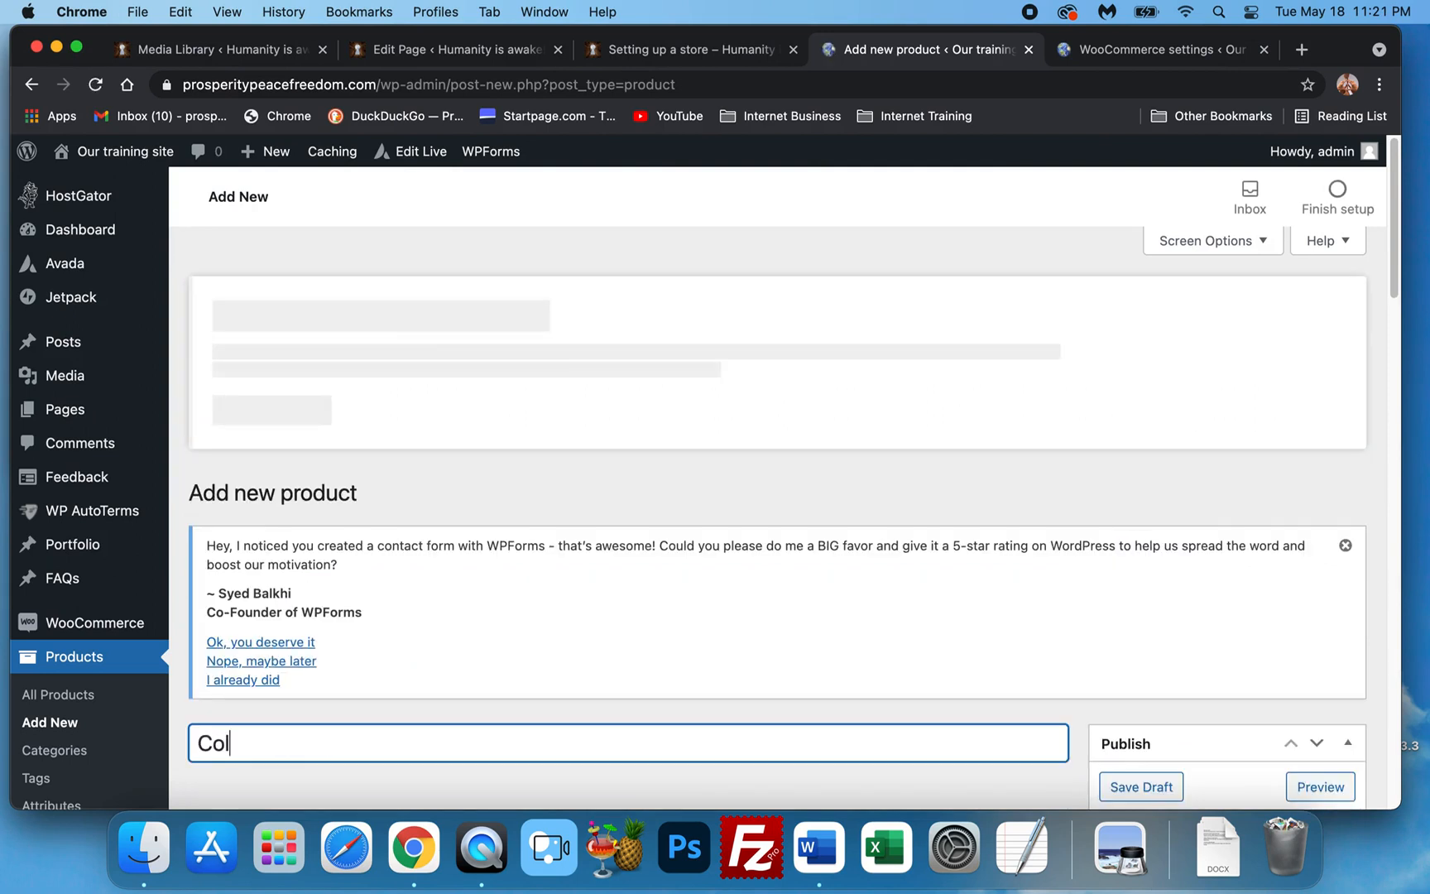
{"action": "type", "text": "Clear"}
File the product under the Detox and Favorites categories.
{"action": "scroll", "coordinate": [630, 585], "scroll_direction": "down", "scroll_amount": 5}
{"action": "scroll", "coordinate": [866, 517], "scroll_direction": "down", "scroll_amount": 4}
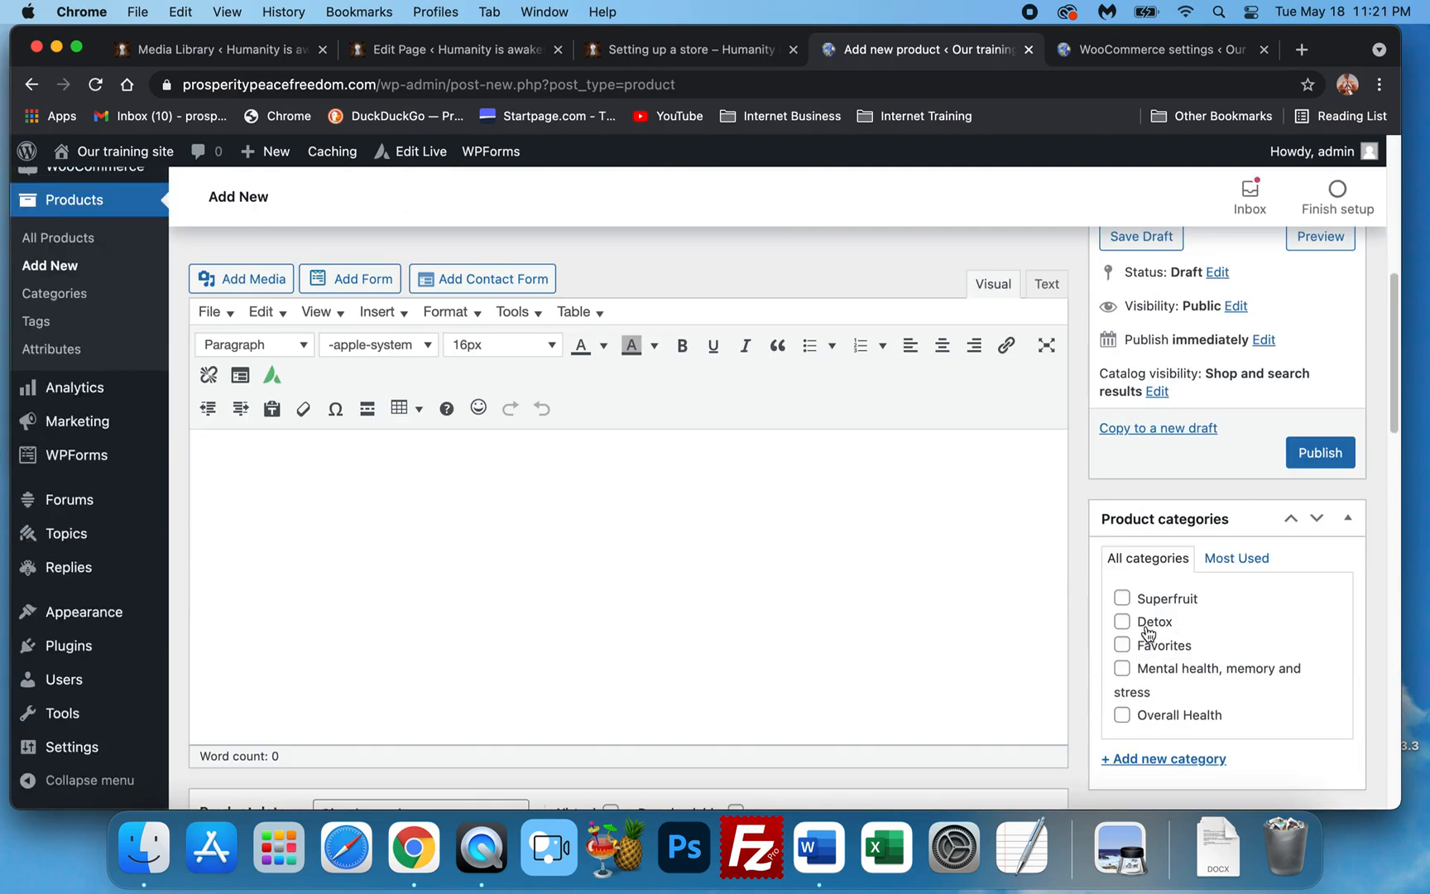
{"action": "left_click", "coordinate": [1121, 610]}
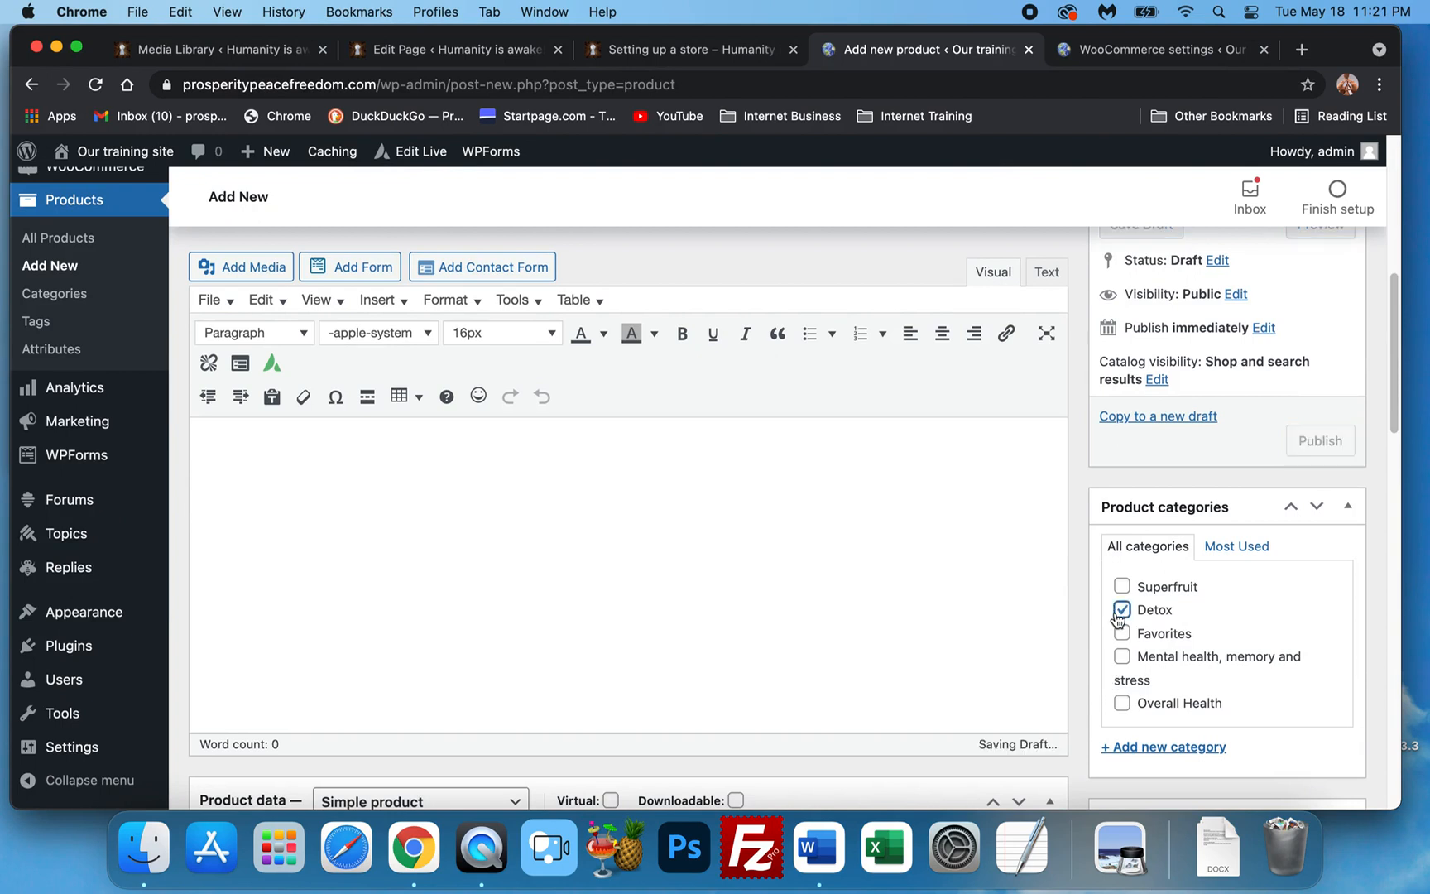
{"action": "scroll", "coordinate": [1121, 617], "scroll_direction": "down", "scroll_amount": 2}
{"action": "left_click", "coordinate": [1140, 533]}
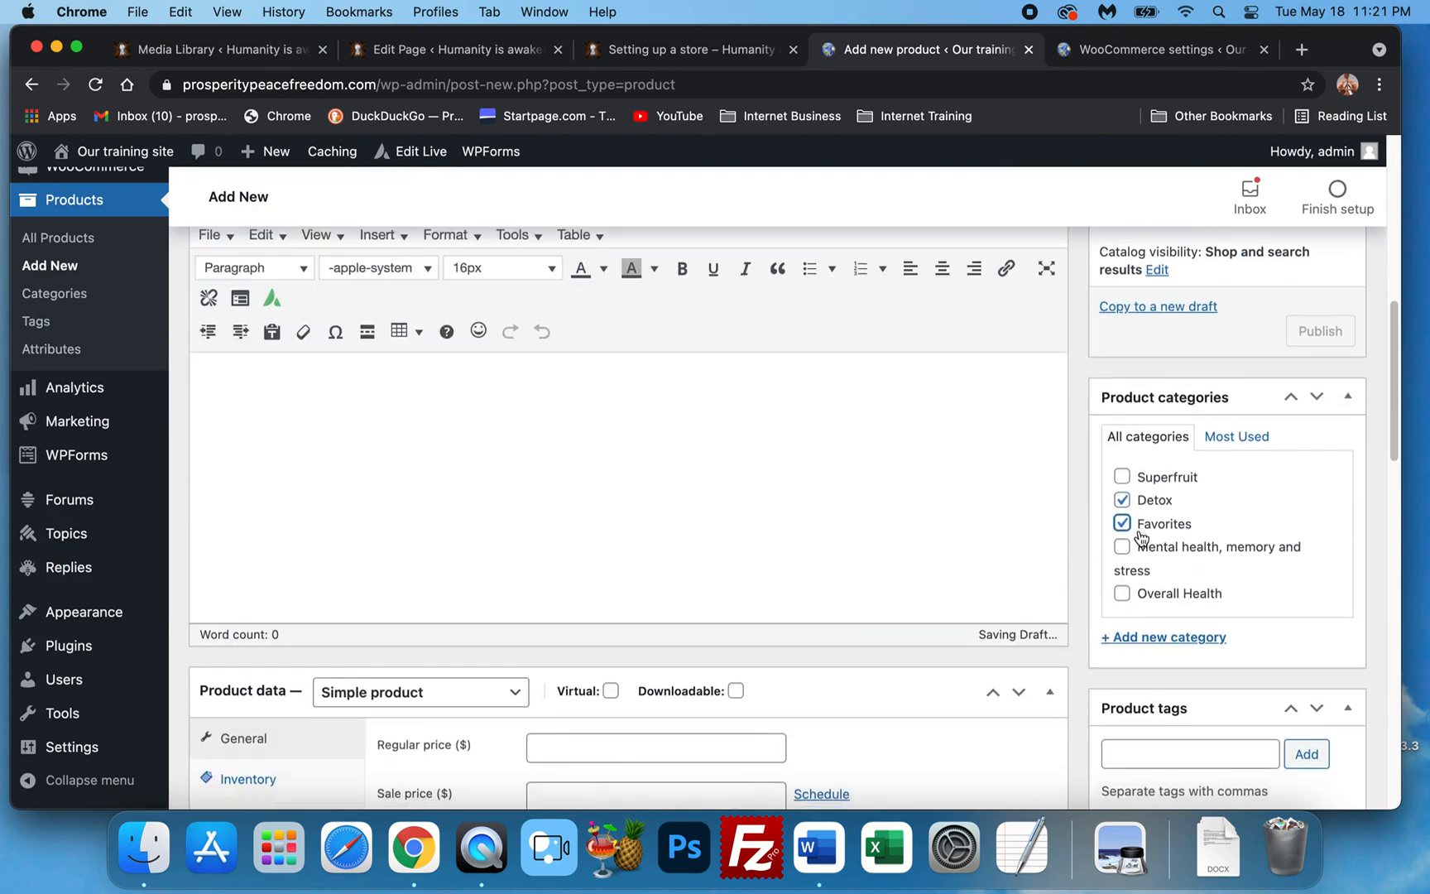
Set the product's regular price to 29.99.
{"action": "scroll", "coordinate": [1141, 536], "scroll_direction": "down", "scroll_amount": 3}
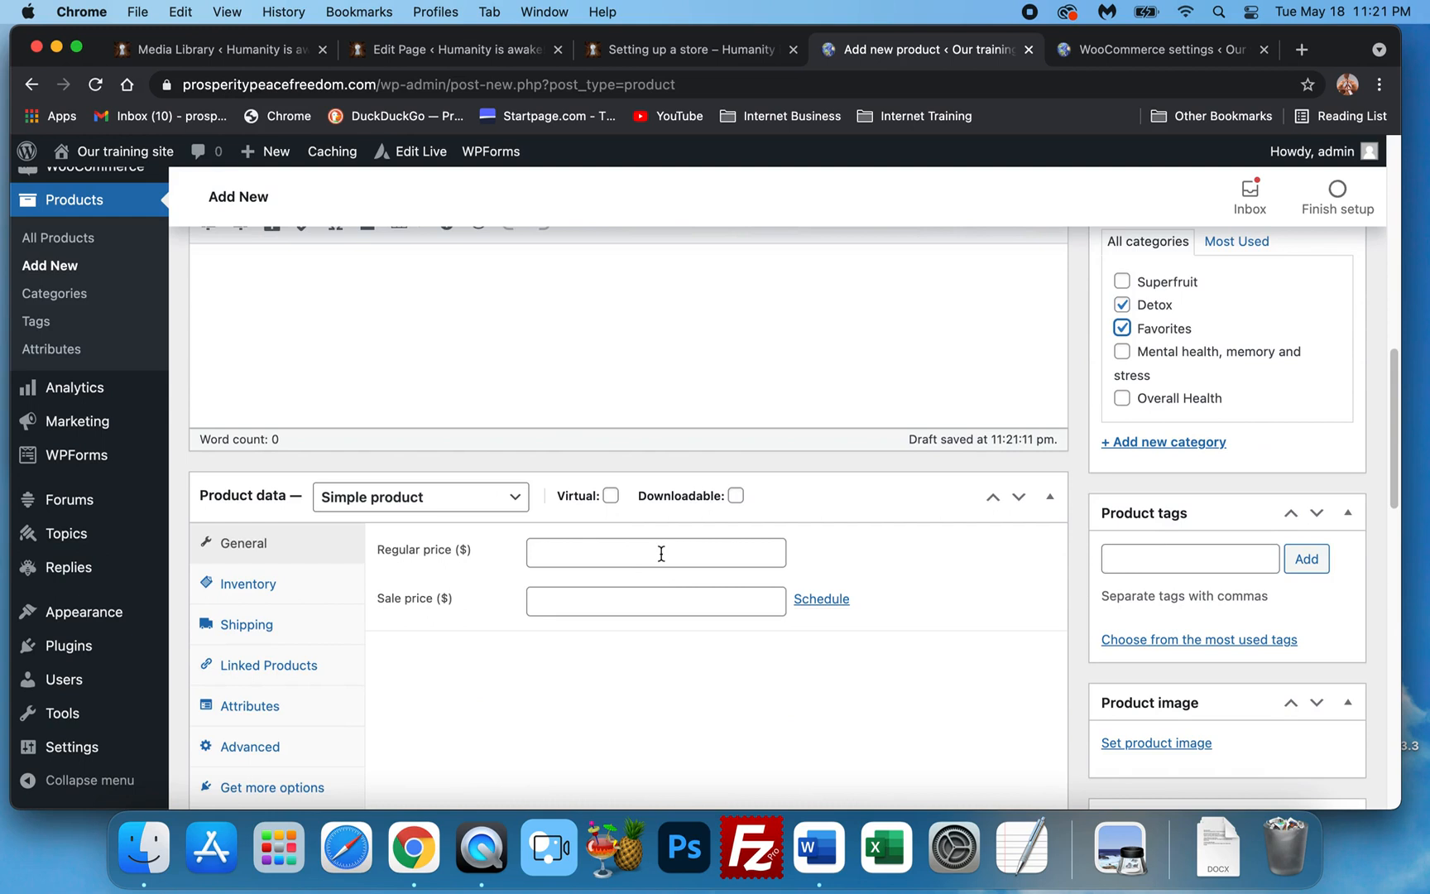
{"action": "left_click", "coordinate": [661, 554]}
{"action": "left_click", "coordinate": [642, 597]}
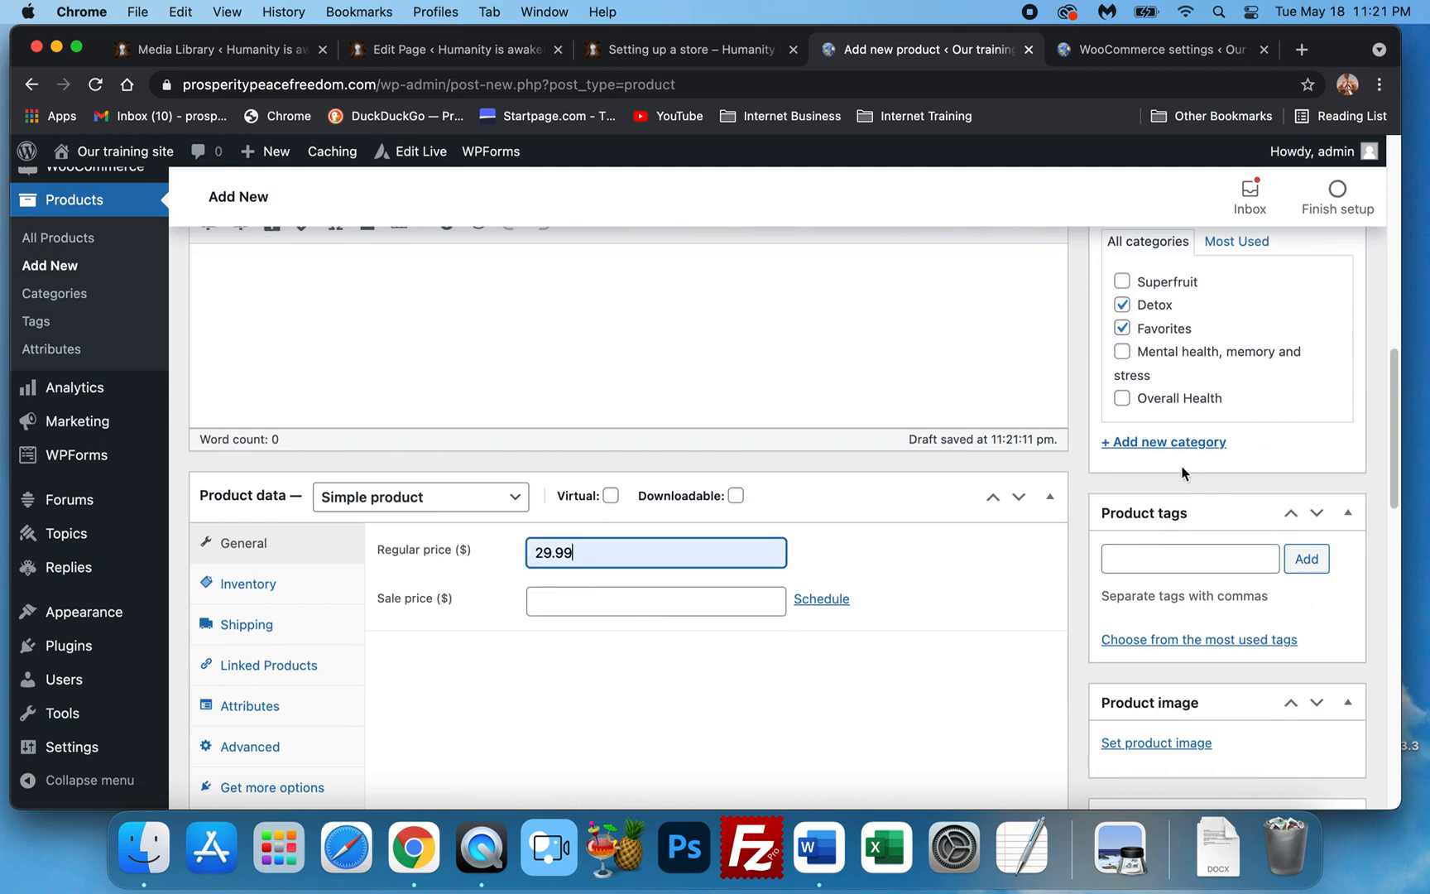
{"action": "scroll", "coordinate": [1088, 521], "scroll_direction": "down", "scroll_amount": 2}
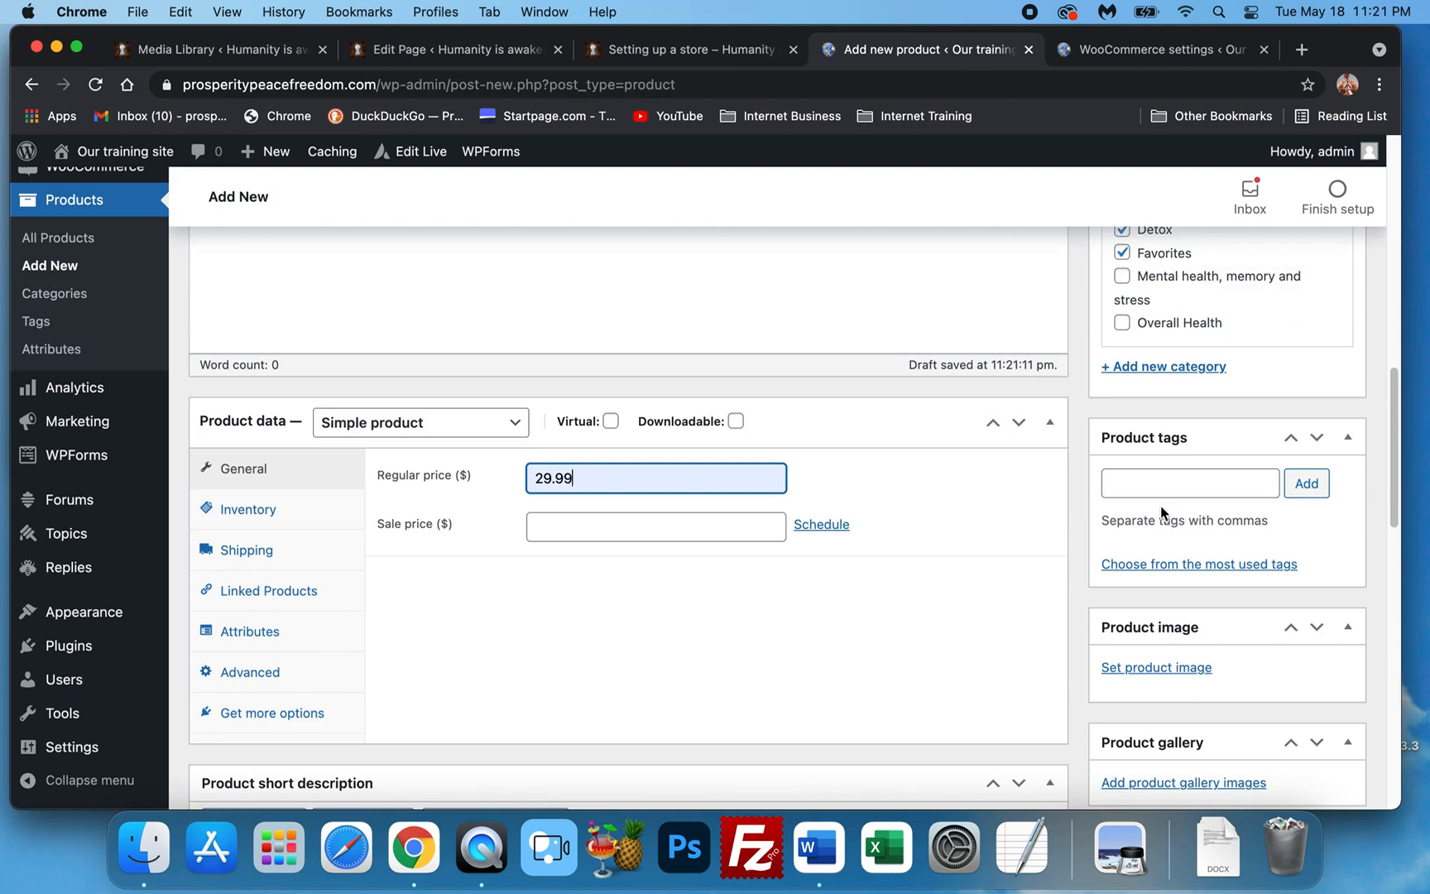
{"action": "left_click", "coordinate": [1146, 480]}
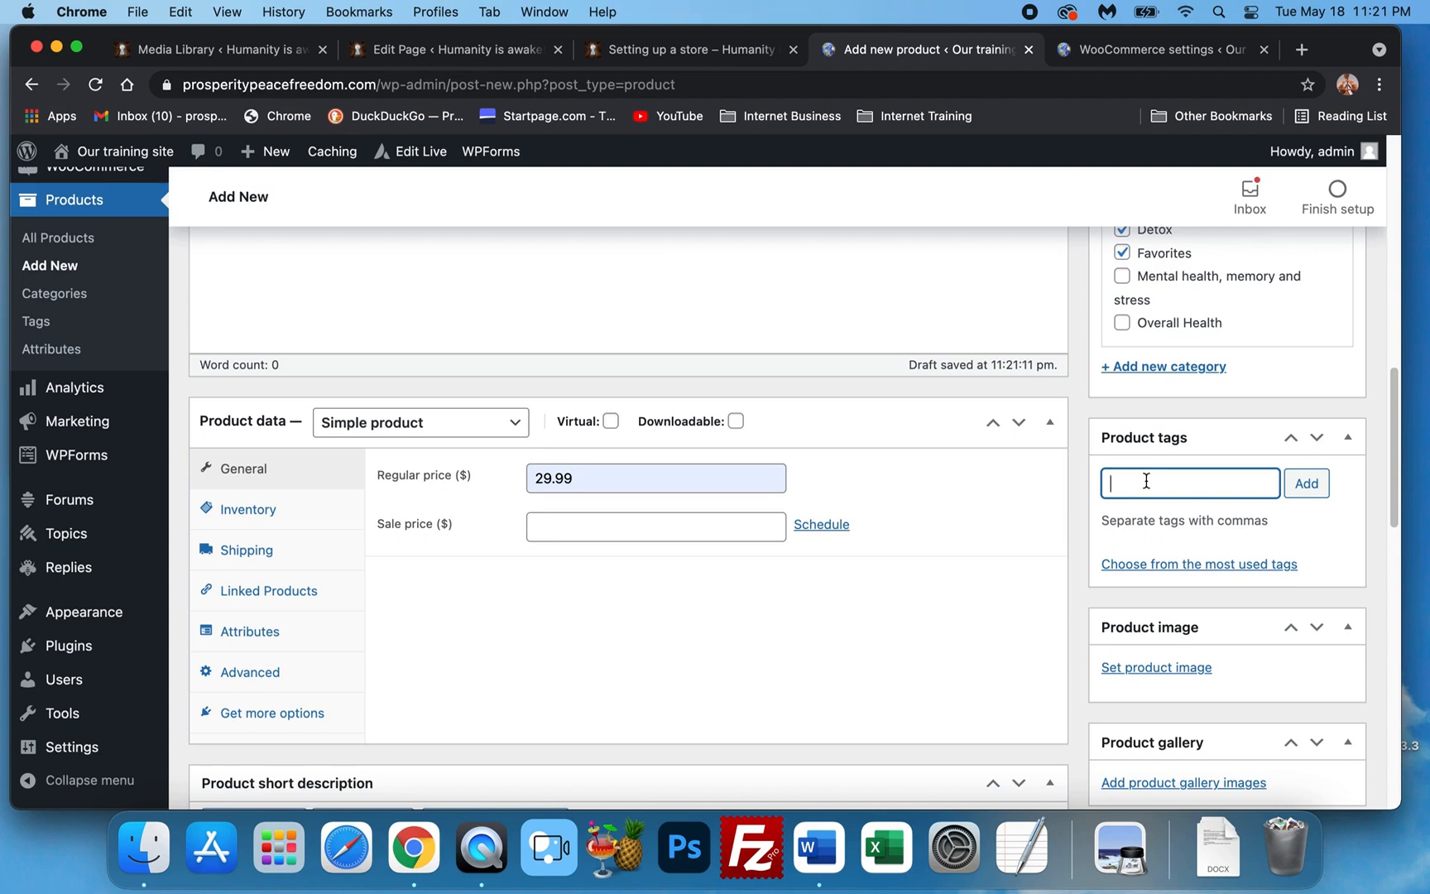
Add the product tags 'Digestion' and 'detox'.
{"action": "type", "text": "Digestion,"}
{"action": "type", "text": "detox,"}
{"action": "left_click", "coordinate": [1306, 483]}
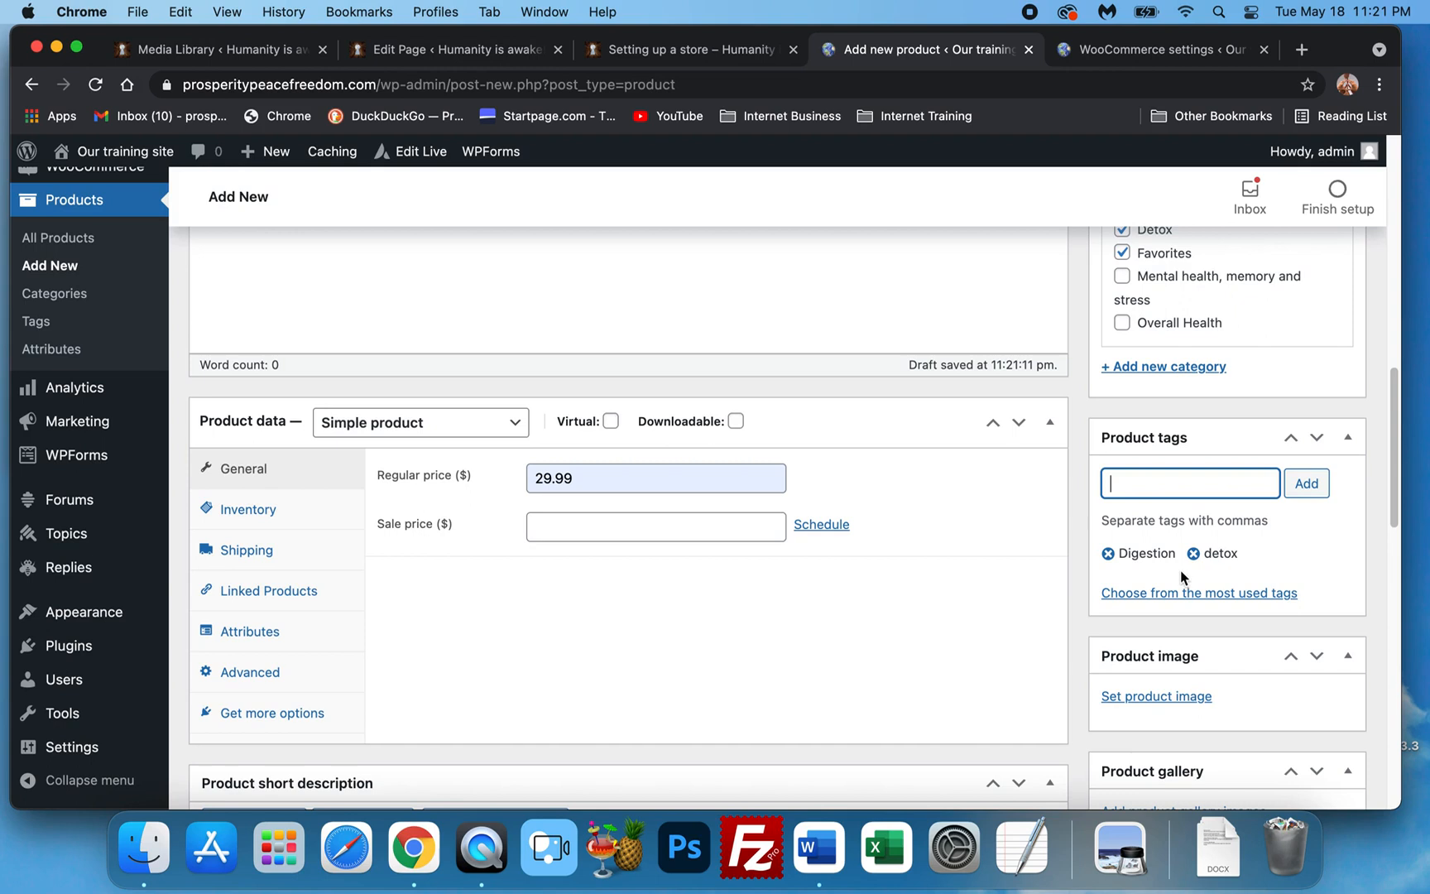
{"action": "scroll", "coordinate": [1182, 577], "scroll_direction": "down", "scroll_amount": 3}
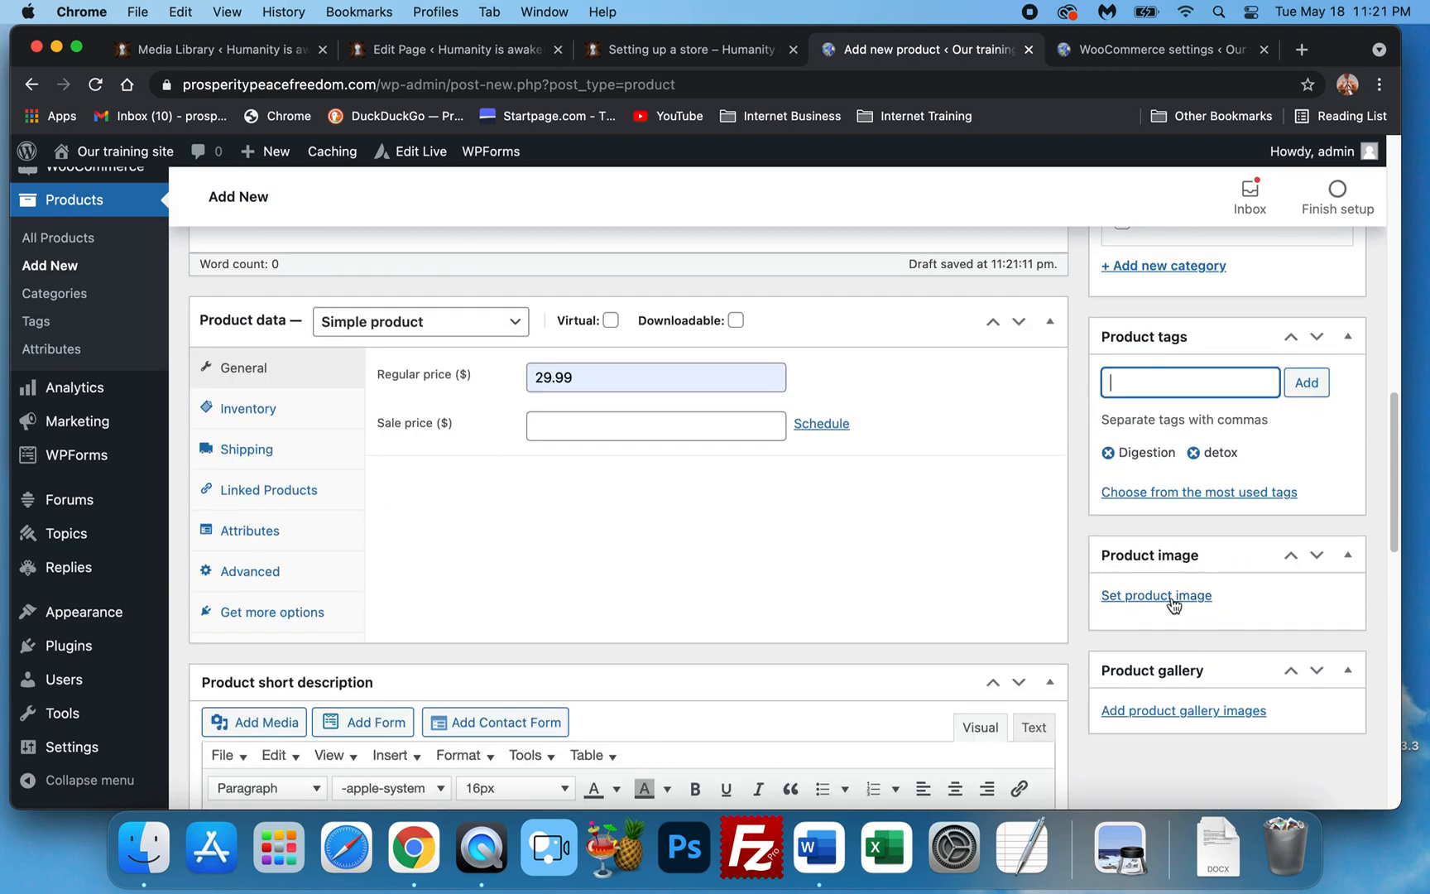
Upload the COL-Clear-A image and set it as the product image.
{"action": "left_click", "coordinate": [1172, 599]}
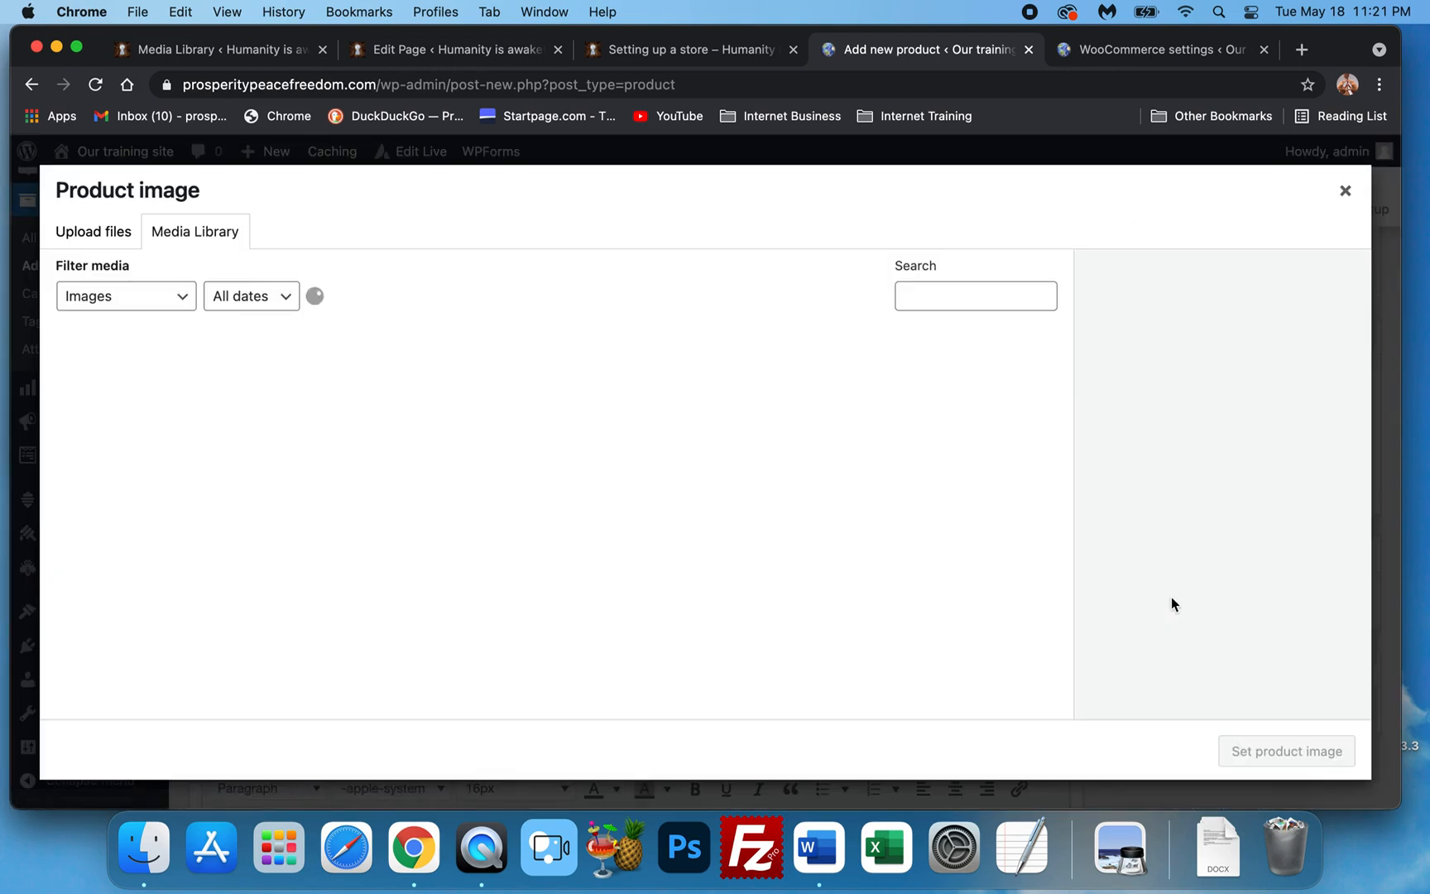
{"action": "left_click", "coordinate": [89, 240]}
{"action": "left_click", "coordinate": [770, 504]}
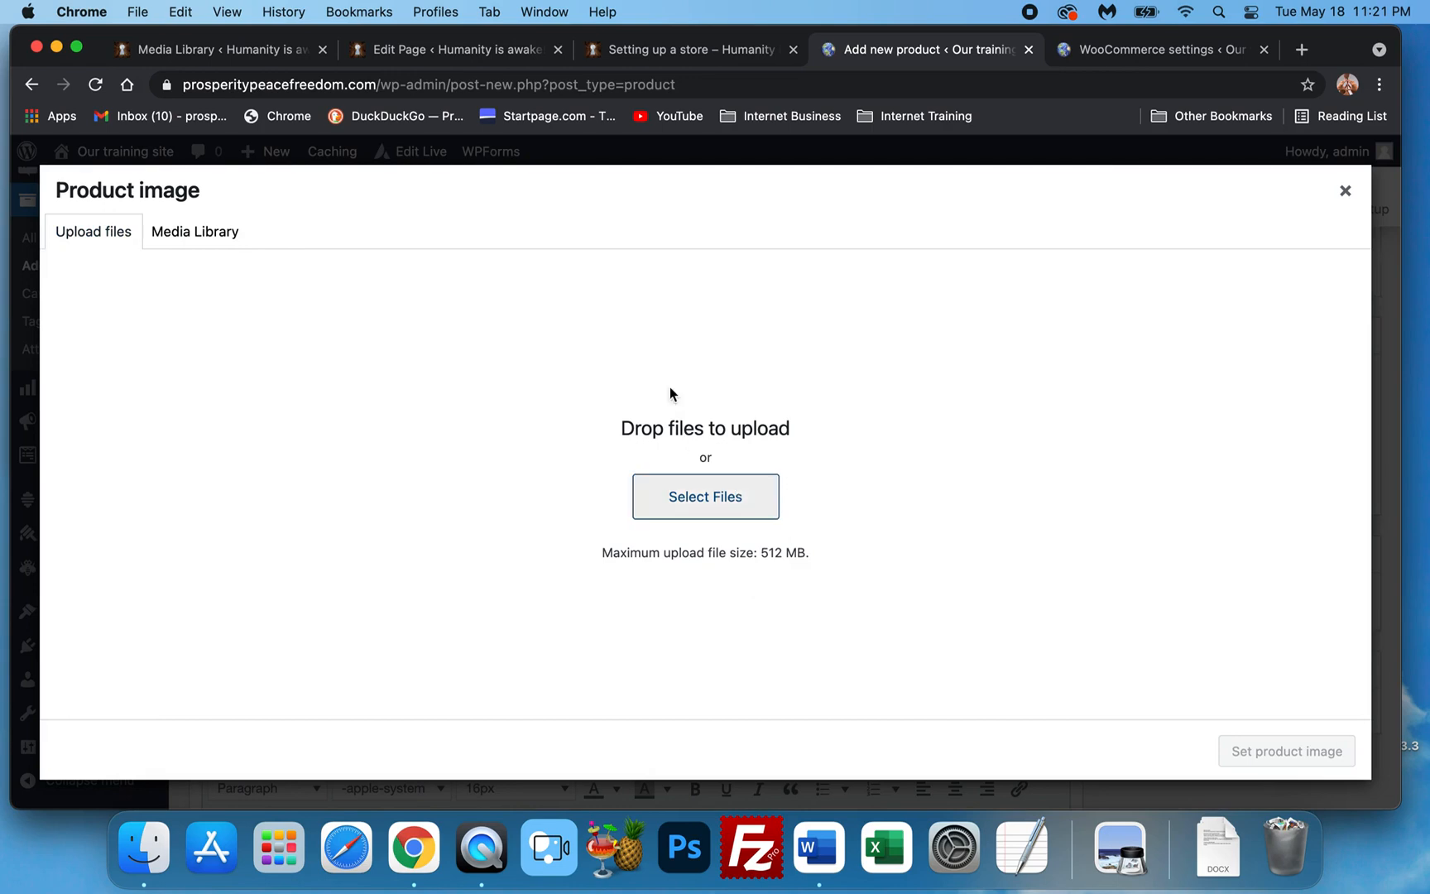
{"action": "double_click", "coordinate": [818, 344]}
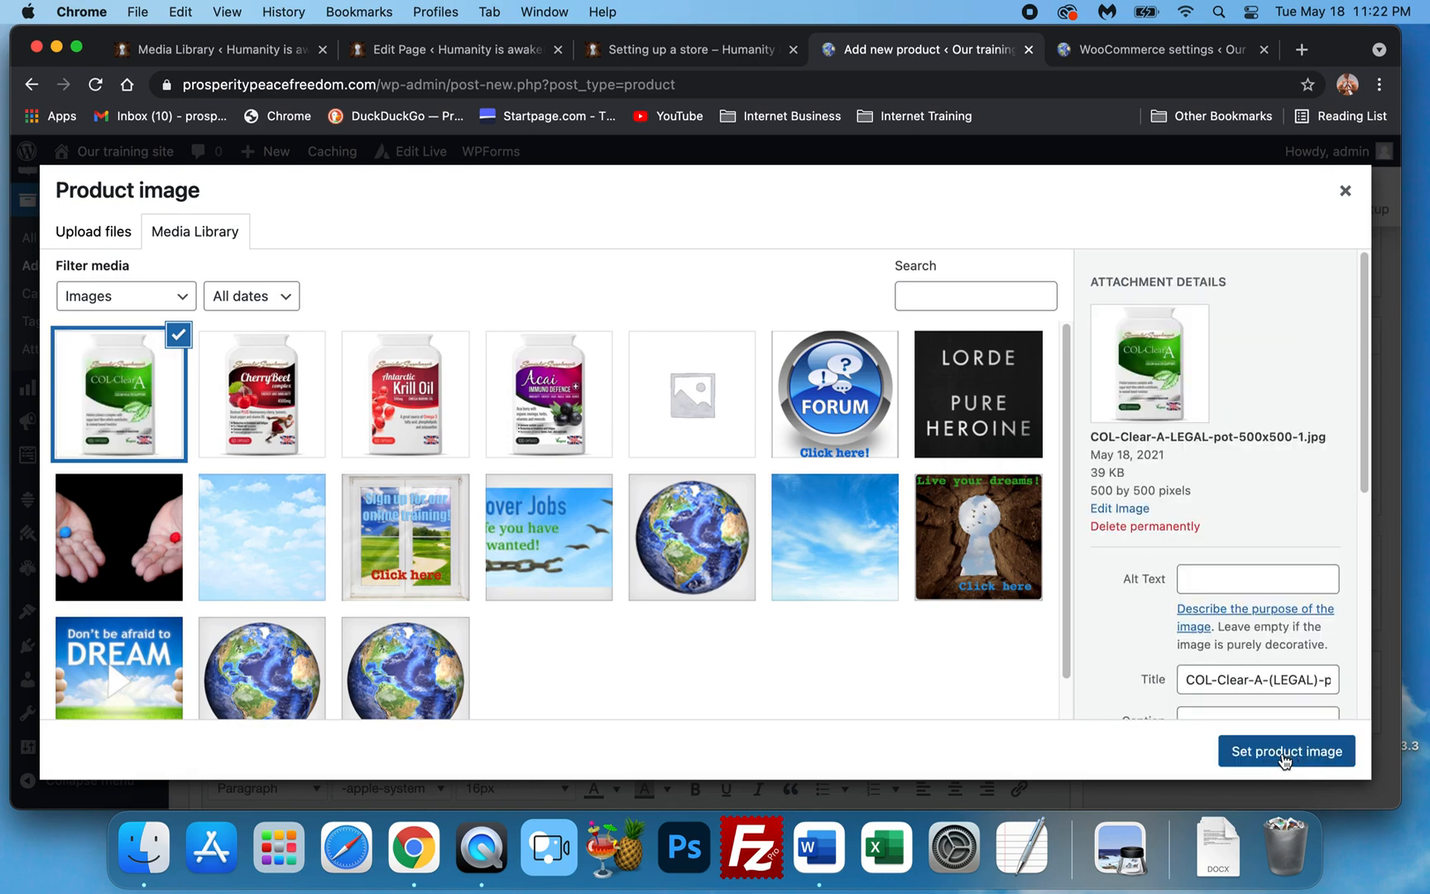
{"action": "left_click", "coordinate": [1287, 752]}
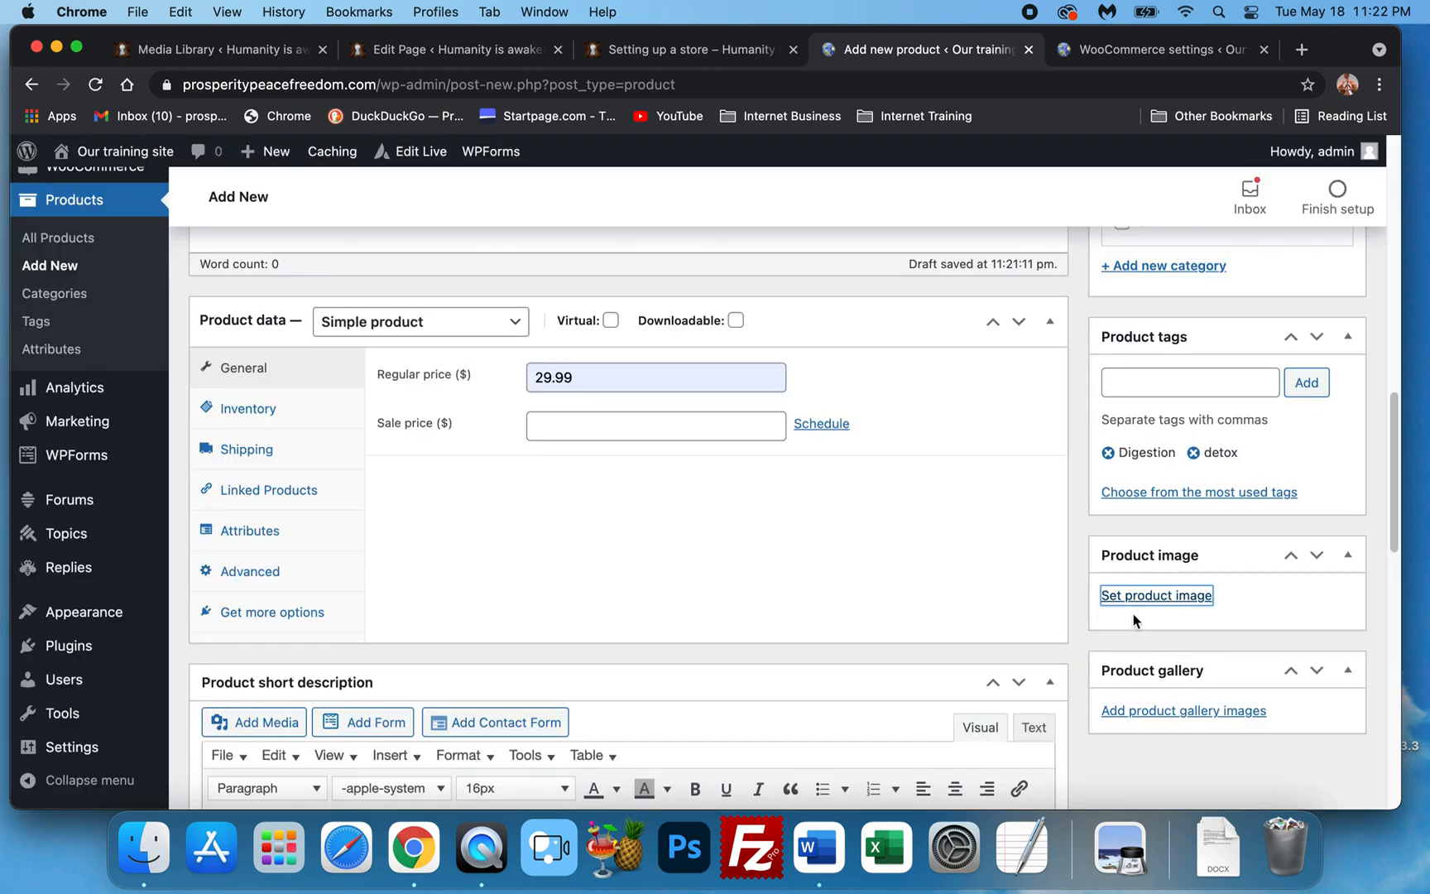
{"action": "scroll", "coordinate": [1220, 593], "scroll_direction": "down", "scroll_amount": 10}
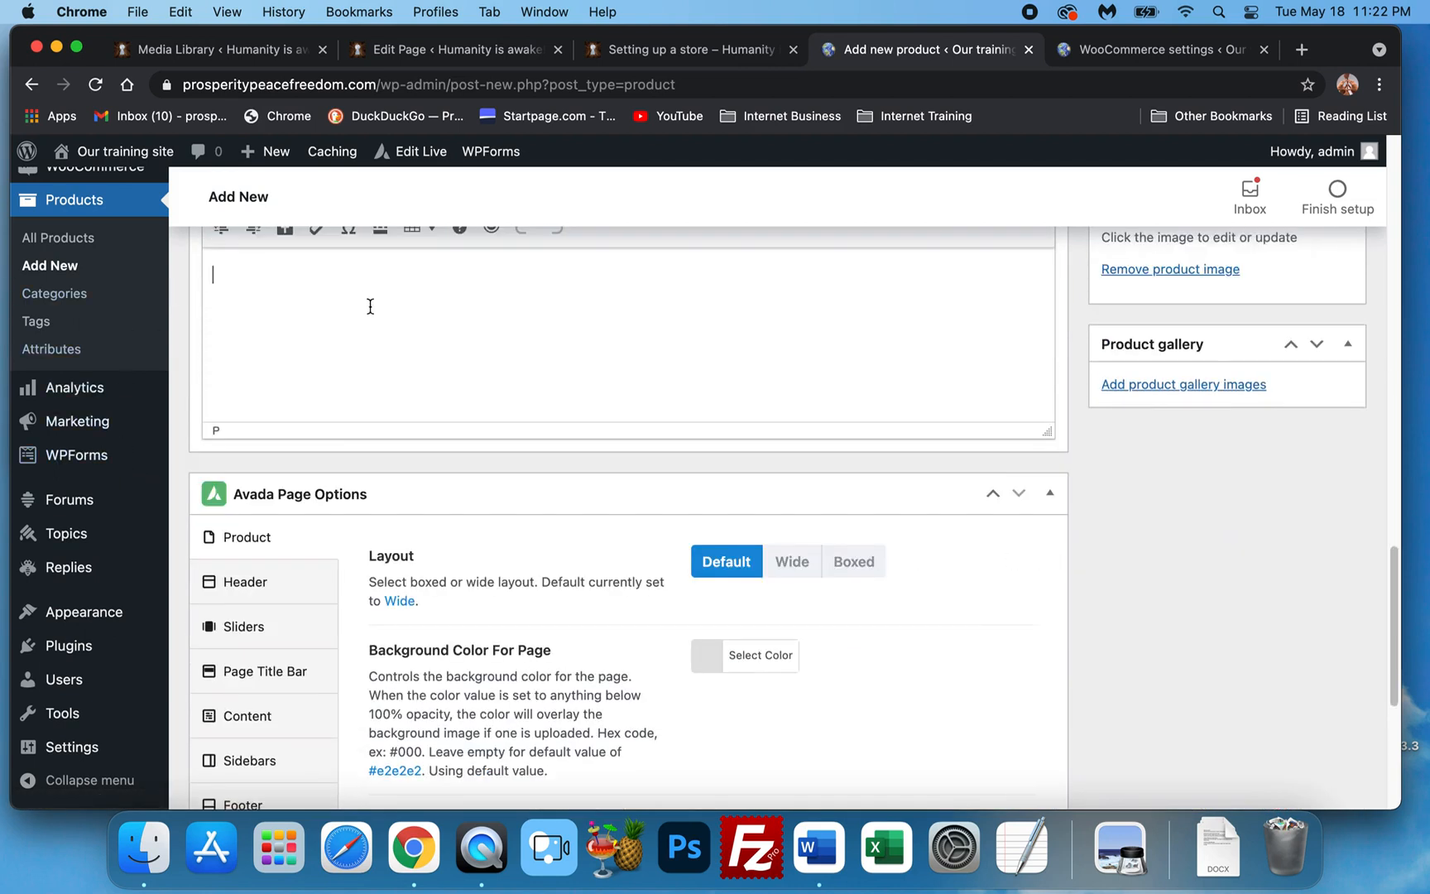
Write the short description 'Good for detox and overall digestion' and make it 28px Times New Roman.
{"action": "scroll", "coordinate": [412, 405], "scroll_direction": "up", "scroll_amount": 5}
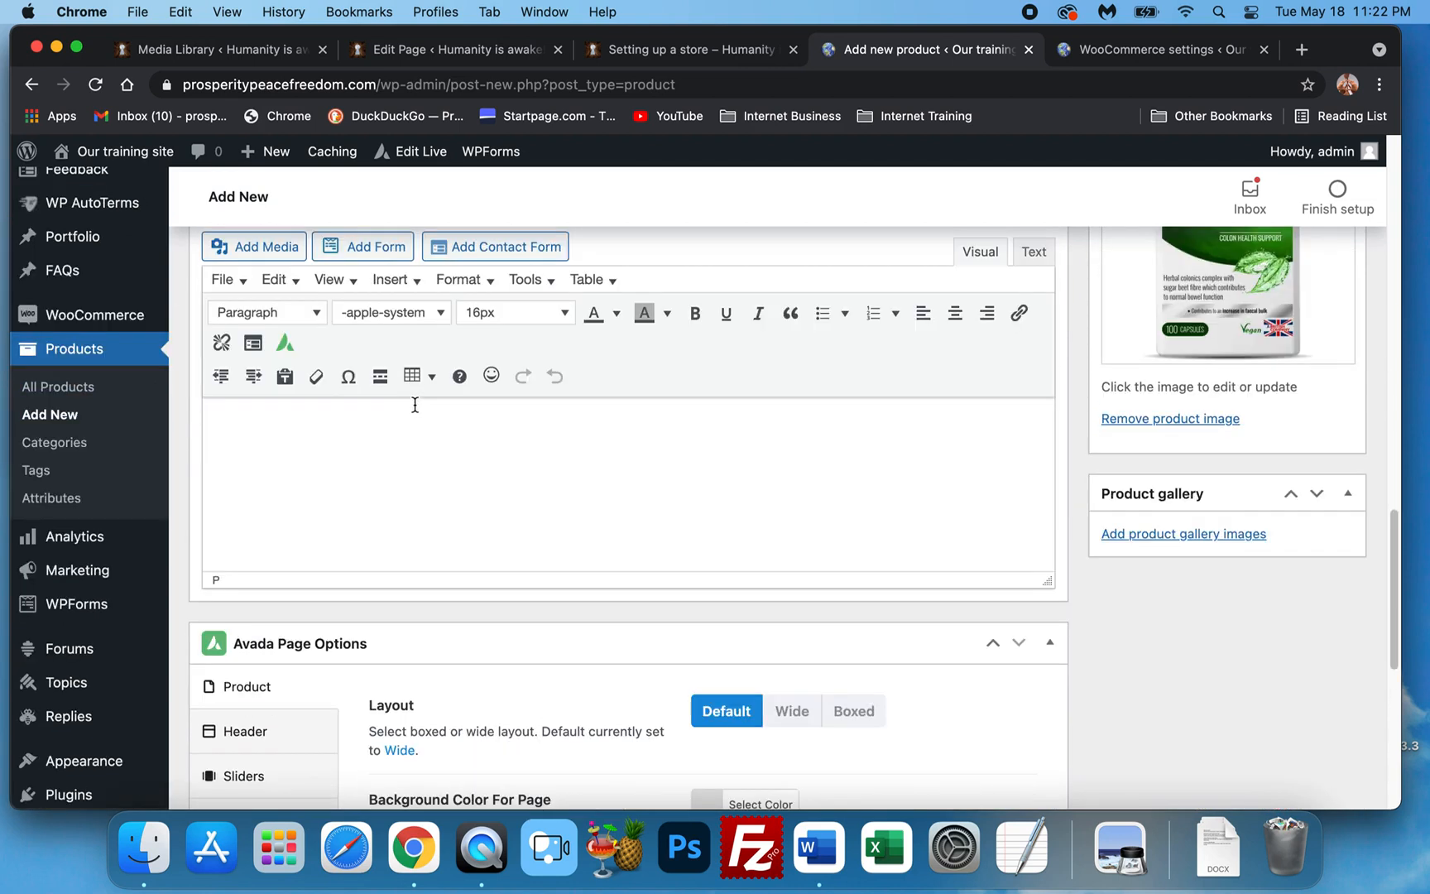
{"action": "type", "text": "Good for detox and "}
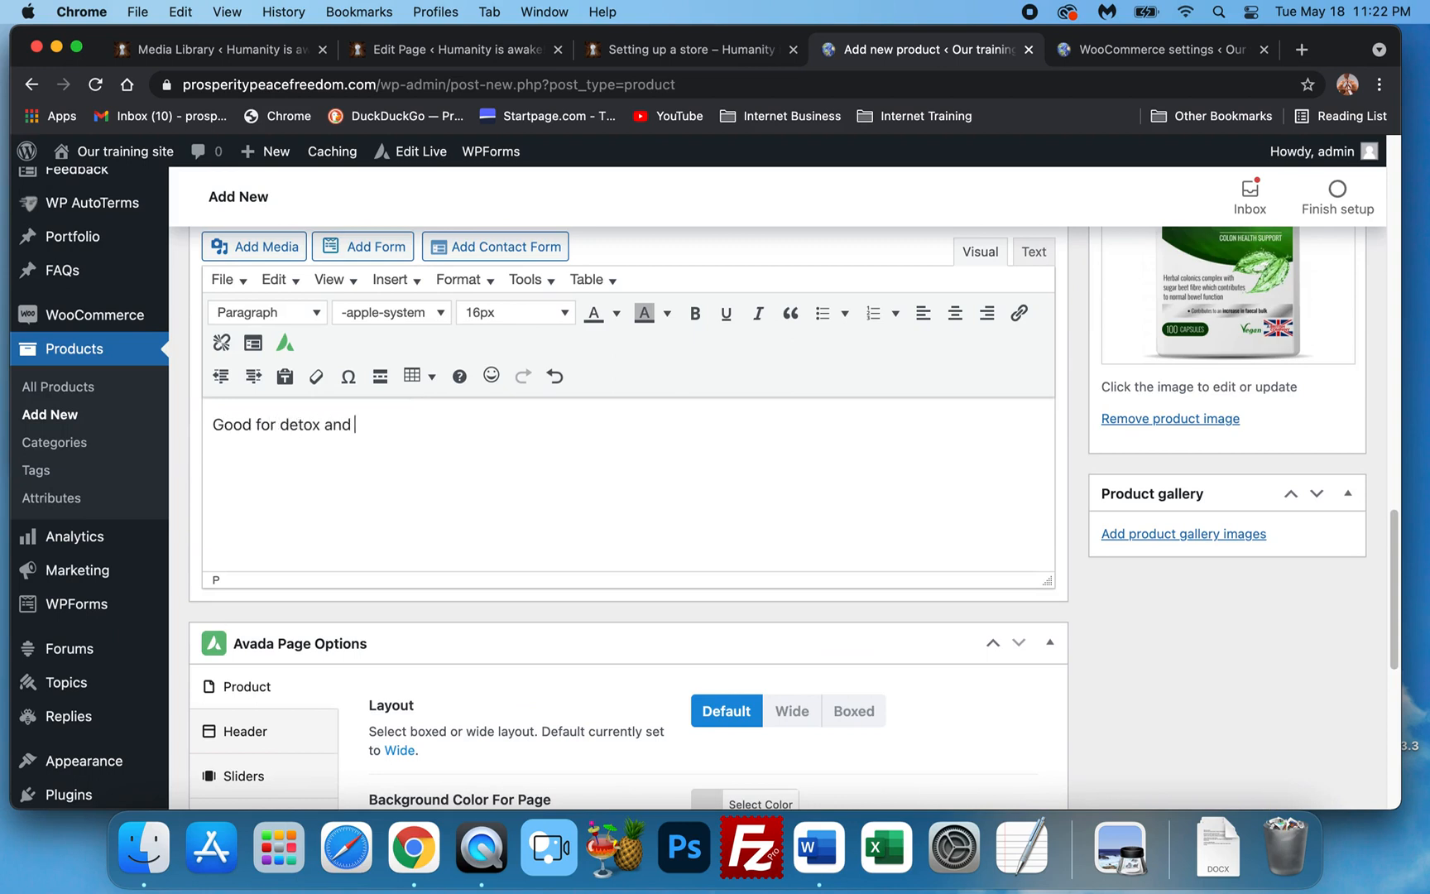
{"action": "type", "text": "overall digestion"}
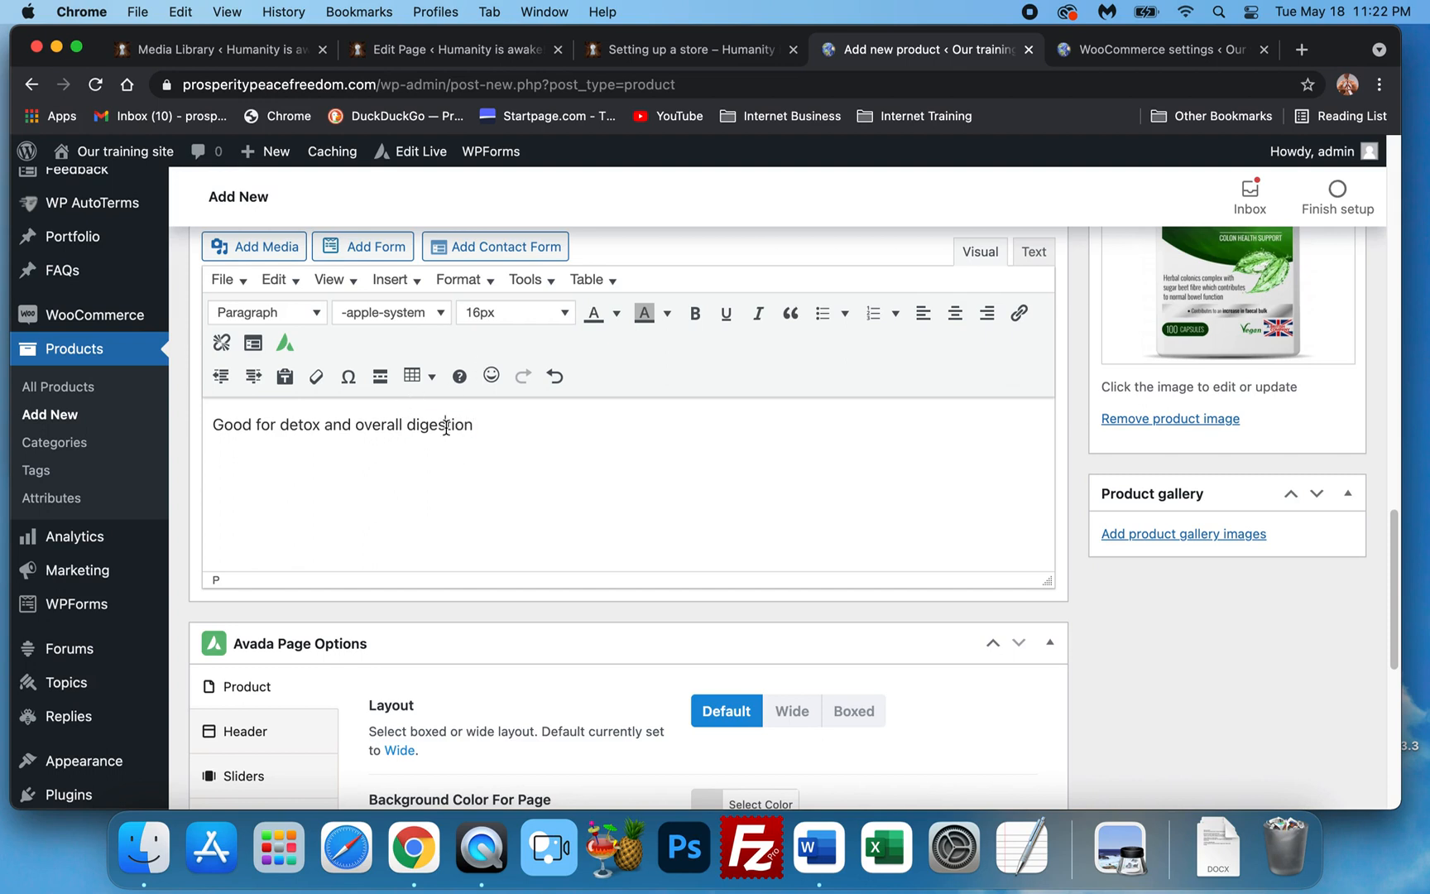
{"action": "triple_click", "coordinate": [445, 424]}
{"action": "left_click", "coordinate": [565, 313]}
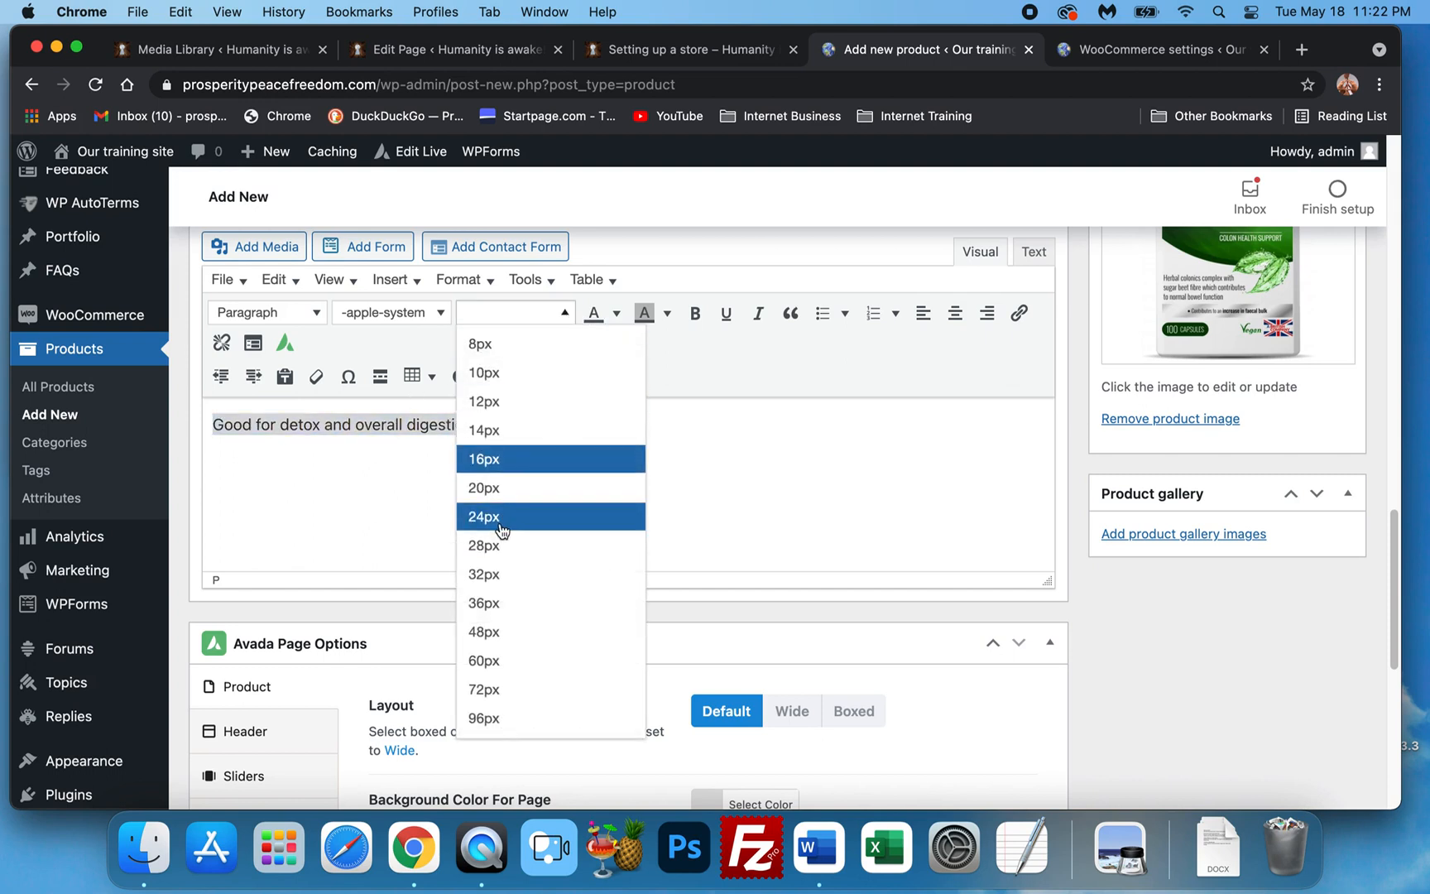
{"action": "left_click", "coordinate": [502, 529]}
{"action": "left_click", "coordinate": [493, 317]}
{"action": "left_click", "coordinate": [549, 543]}
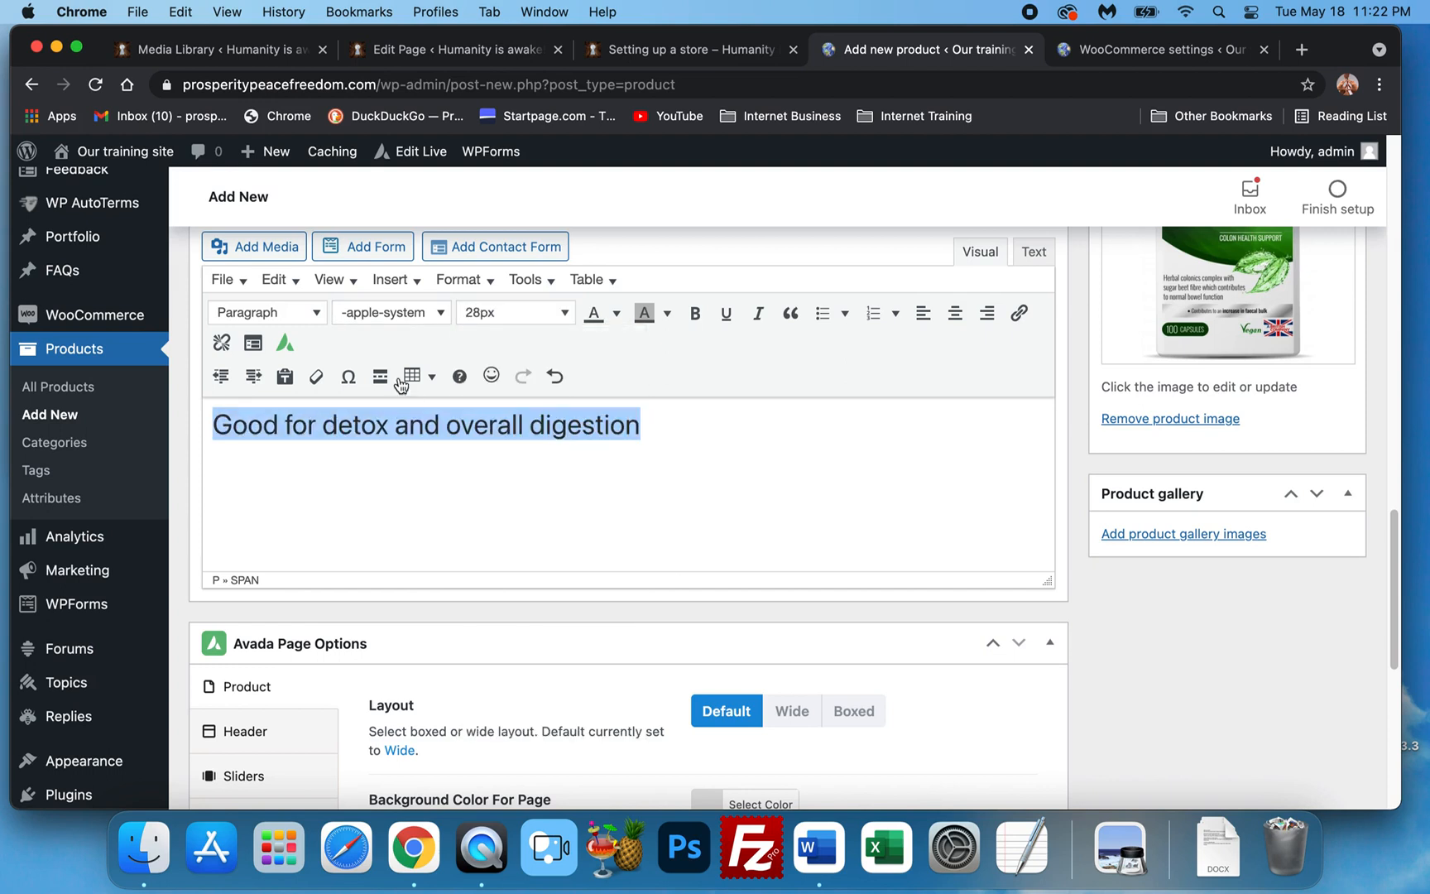
{"action": "left_click", "coordinate": [354, 323]}
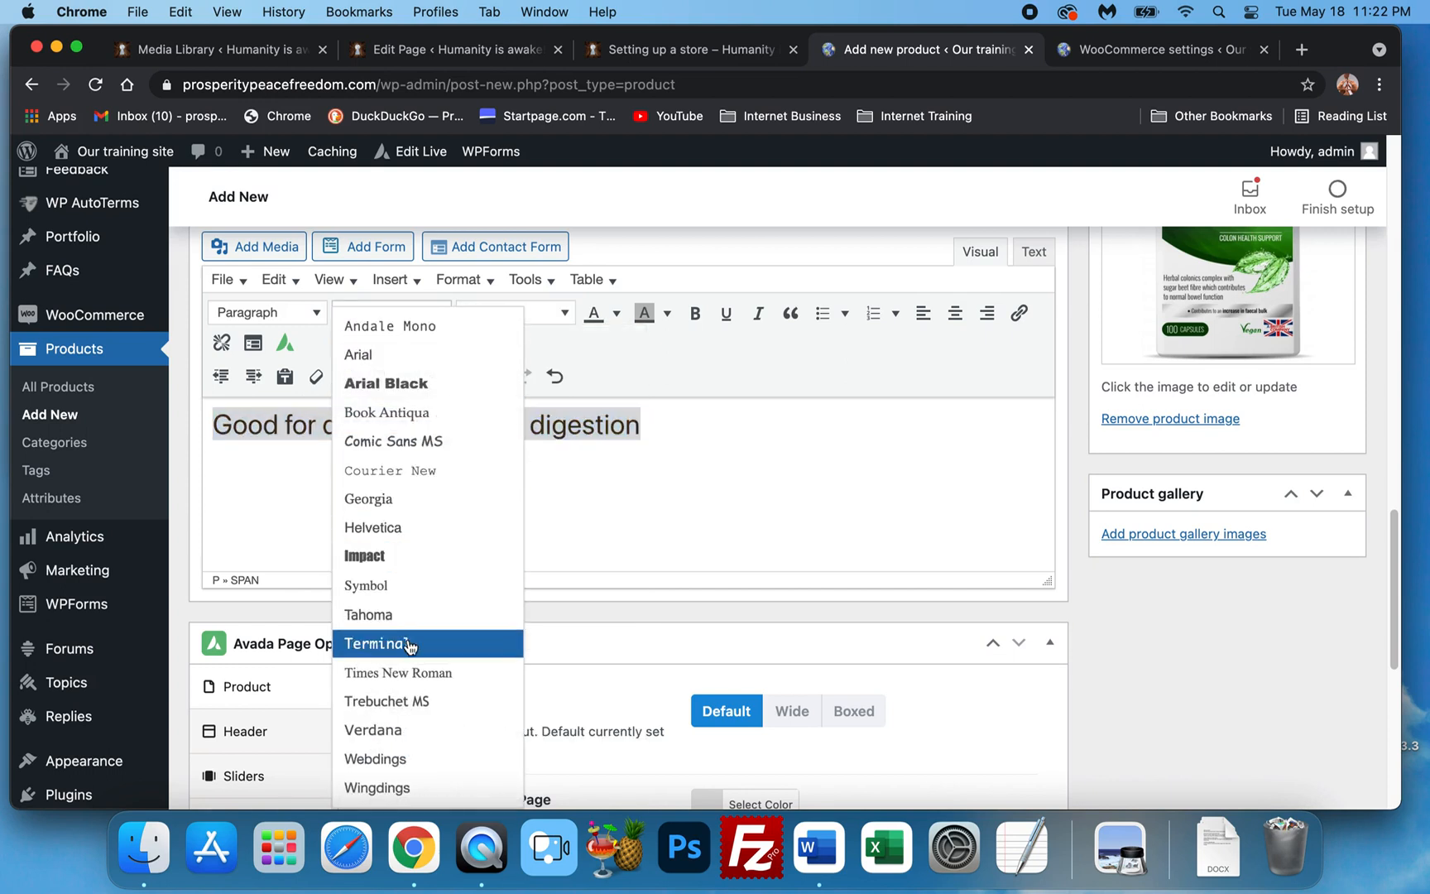
{"action": "left_click", "coordinate": [412, 670]}
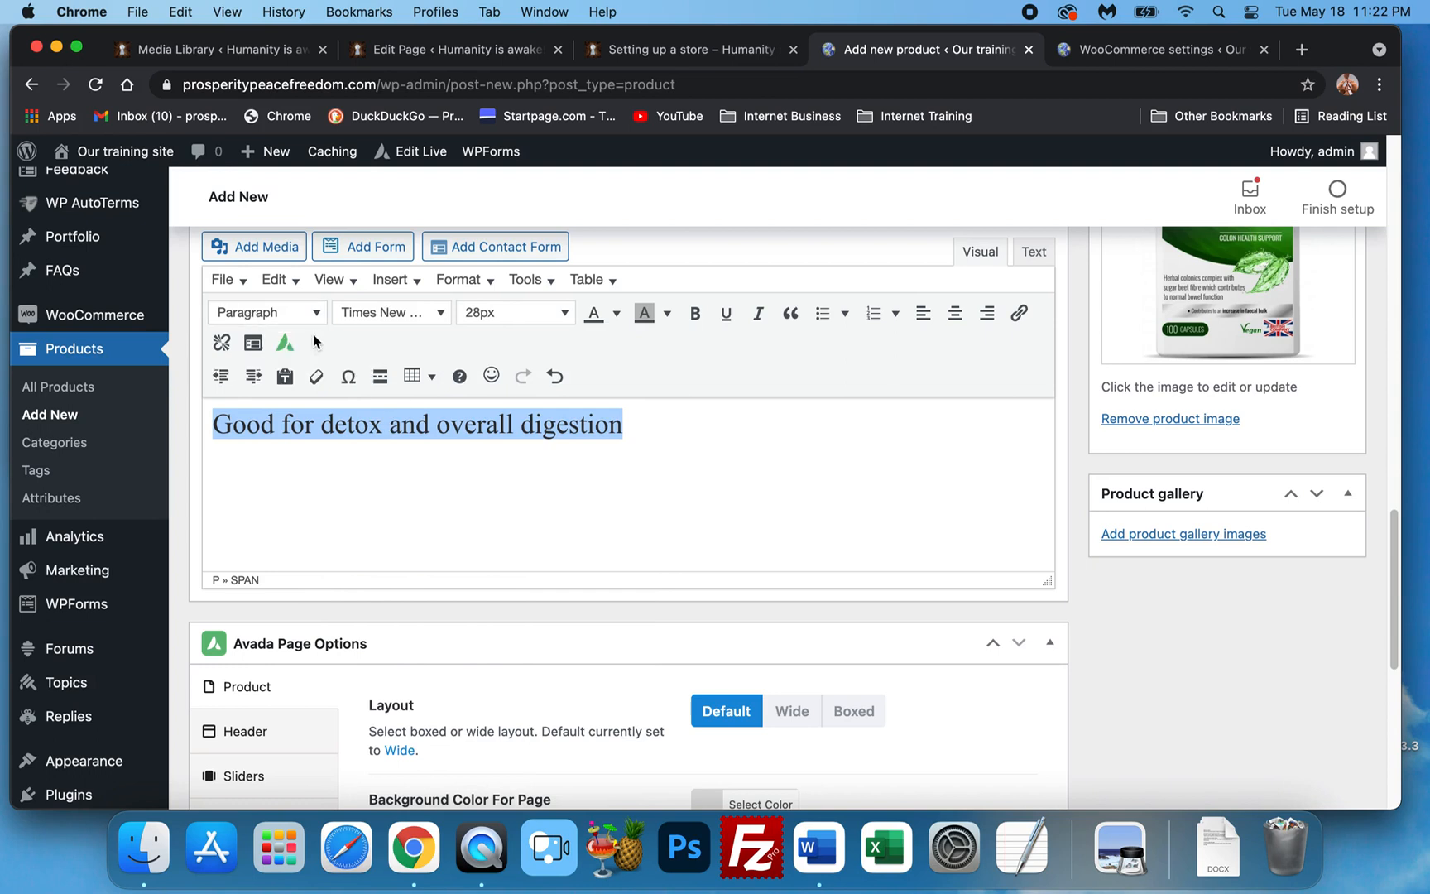
Colour the description text with custom green #08a810.
{"action": "left_click", "coordinate": [617, 315]}
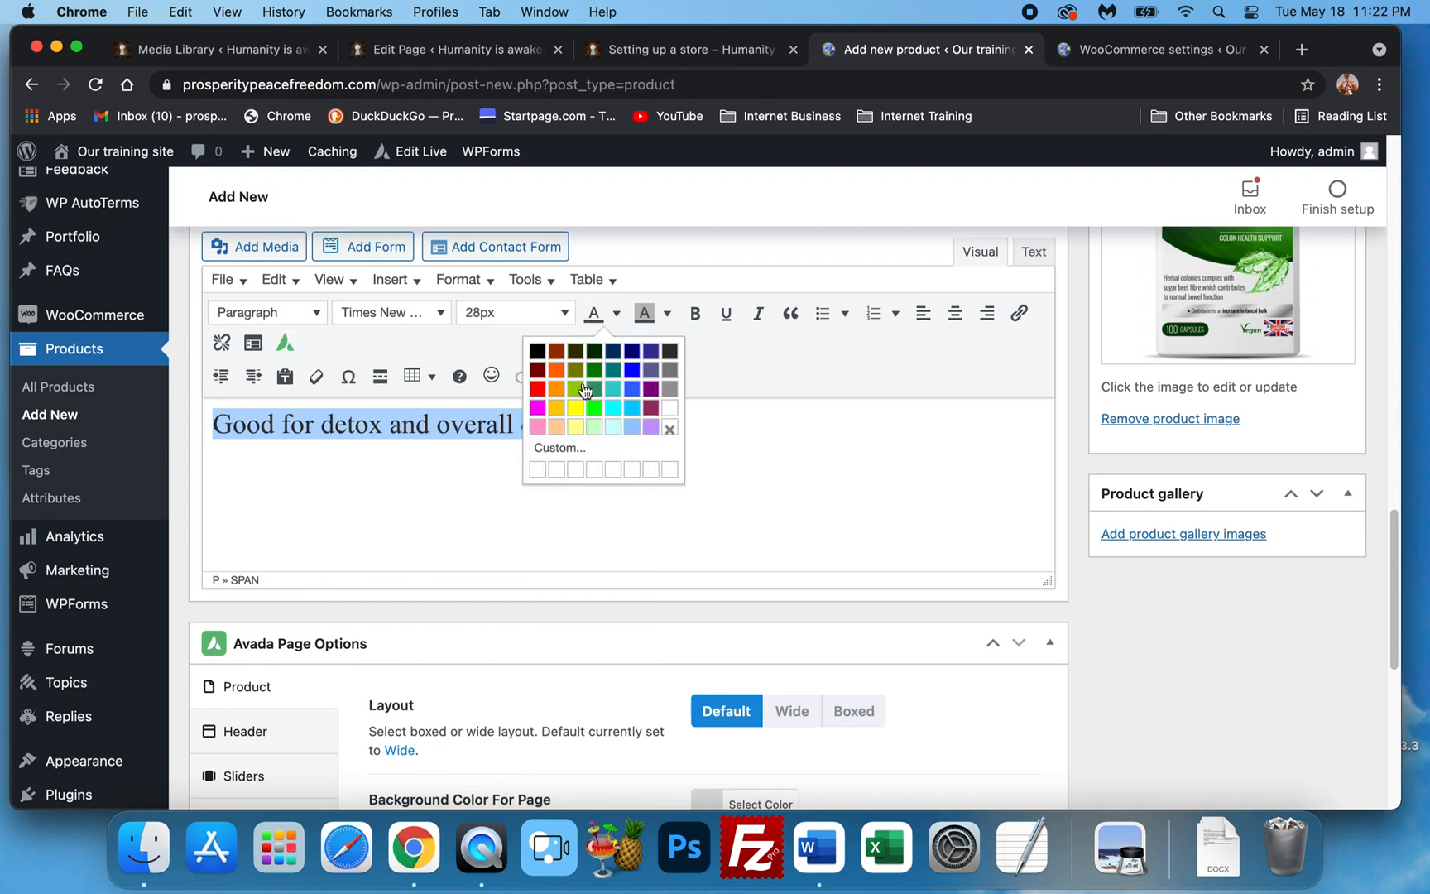
{"action": "left_click", "coordinate": [611, 445]}
{"action": "left_click", "coordinate": [774, 498]}
{"action": "mouse_move", "coordinate": [739, 433]}
{"action": "left_mouse_down"}
{"action": "mouse_move", "coordinate": [751, 412]}
{"action": "mouse_move", "coordinate": [748, 427]}
{"action": "left_mouse_up"}
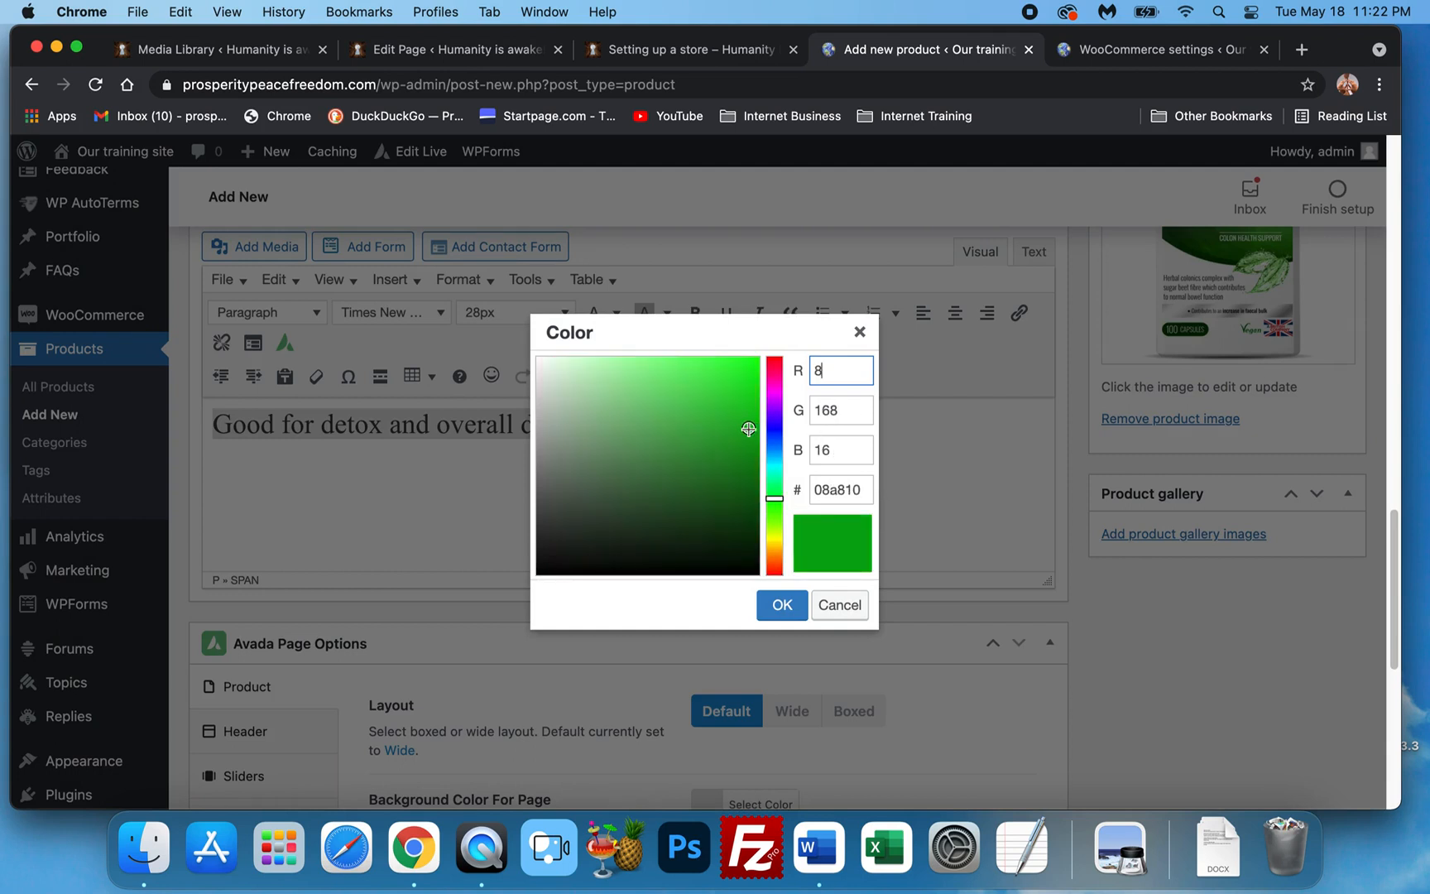
{"action": "left_click", "coordinate": [783, 605]}
{"action": "left_click", "coordinate": [605, 473]}
Publish the Col Clear product.
{"action": "scroll", "coordinate": [898, 578], "scroll_direction": "down", "scroll_amount": 1}
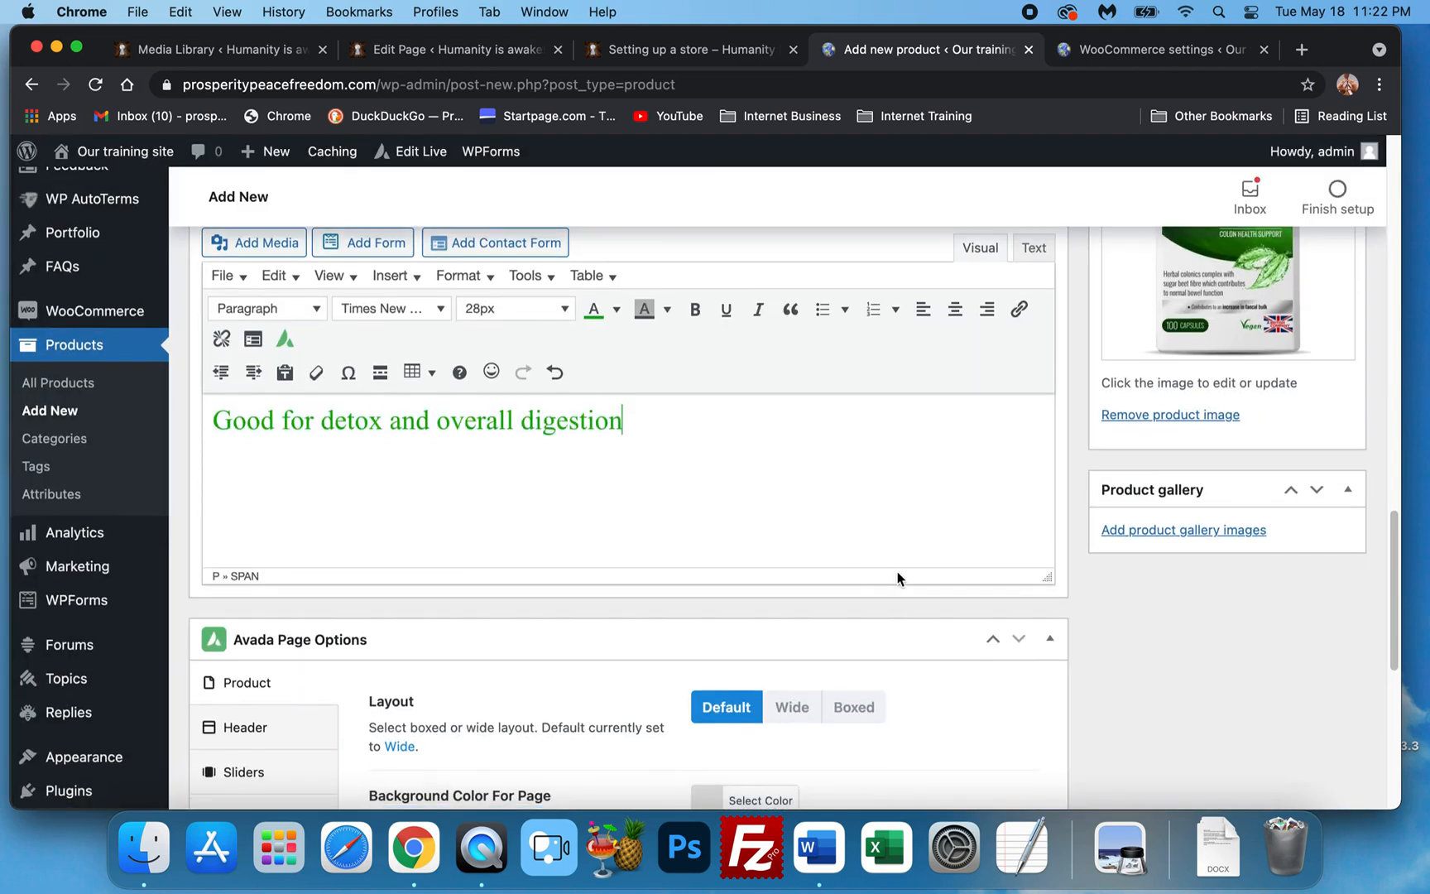
{"action": "scroll", "coordinate": [898, 578], "scroll_direction": "down", "scroll_amount": 5}
{"action": "scroll", "coordinate": [1124, 524], "scroll_direction": "up", "scroll_amount": 4}
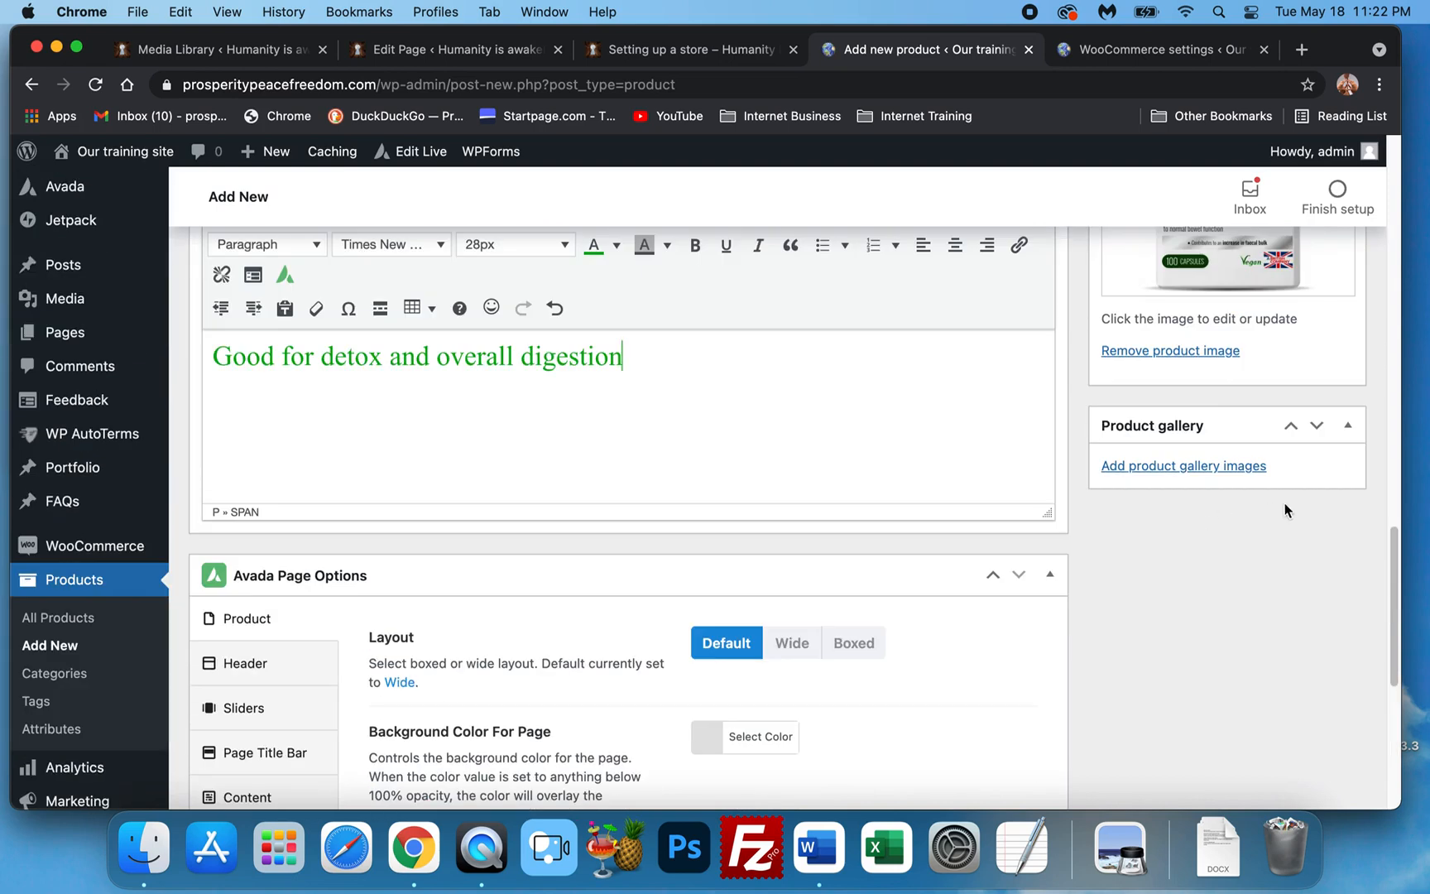
{"action": "scroll", "coordinate": [1287, 513], "scroll_direction": "up", "scroll_amount": 15}
{"action": "scroll", "coordinate": [1293, 521], "scroll_direction": "down", "scroll_amount": 5}
{"action": "left_click", "coordinate": [1304, 554]}
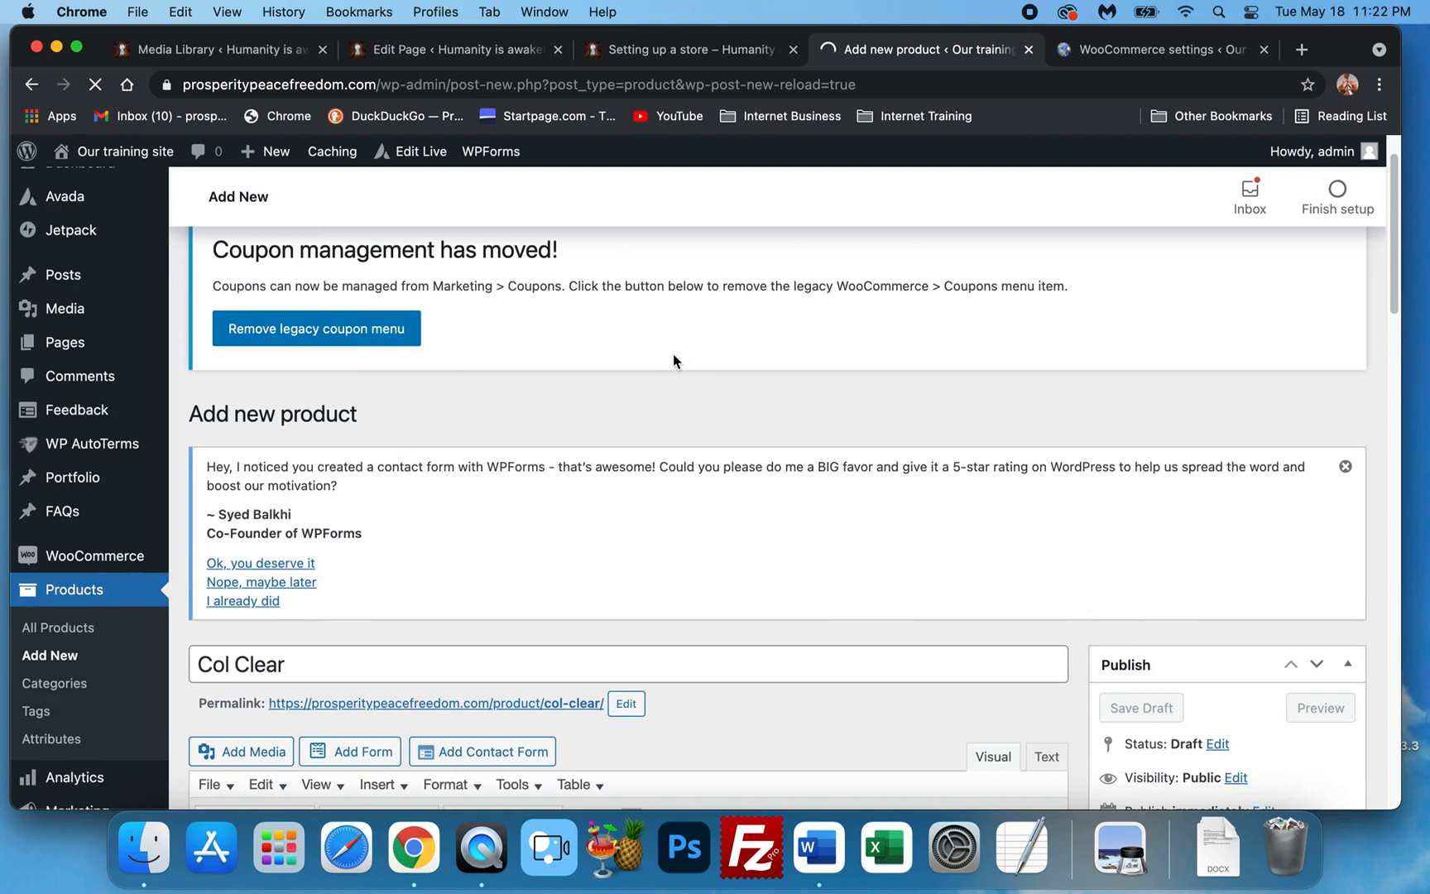
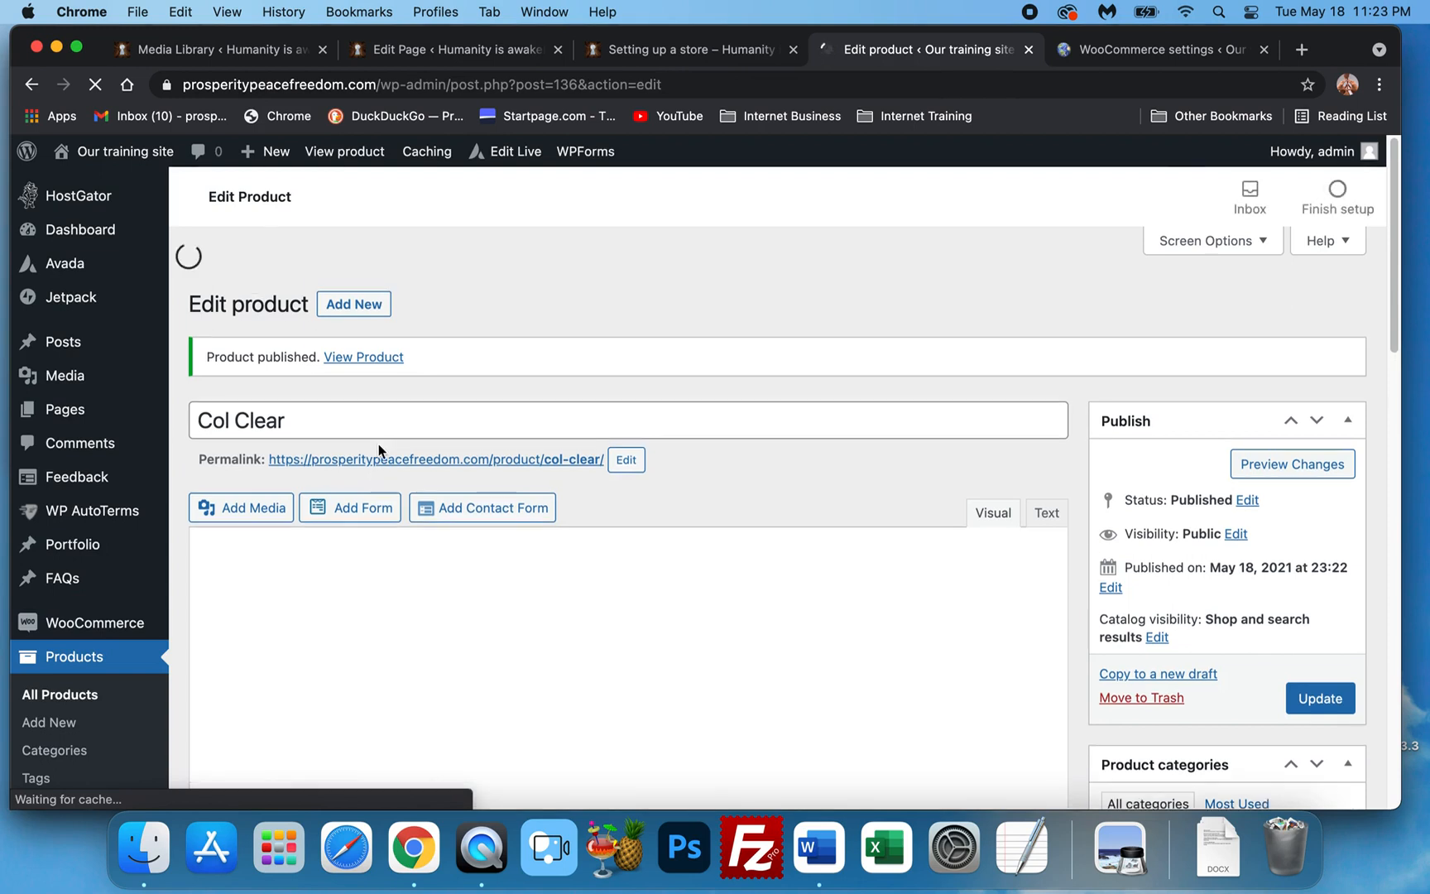
Open the published Col Clear product's live page in a new browser tab and switch to it.
{"action": "right_click", "coordinate": [349, 357]}
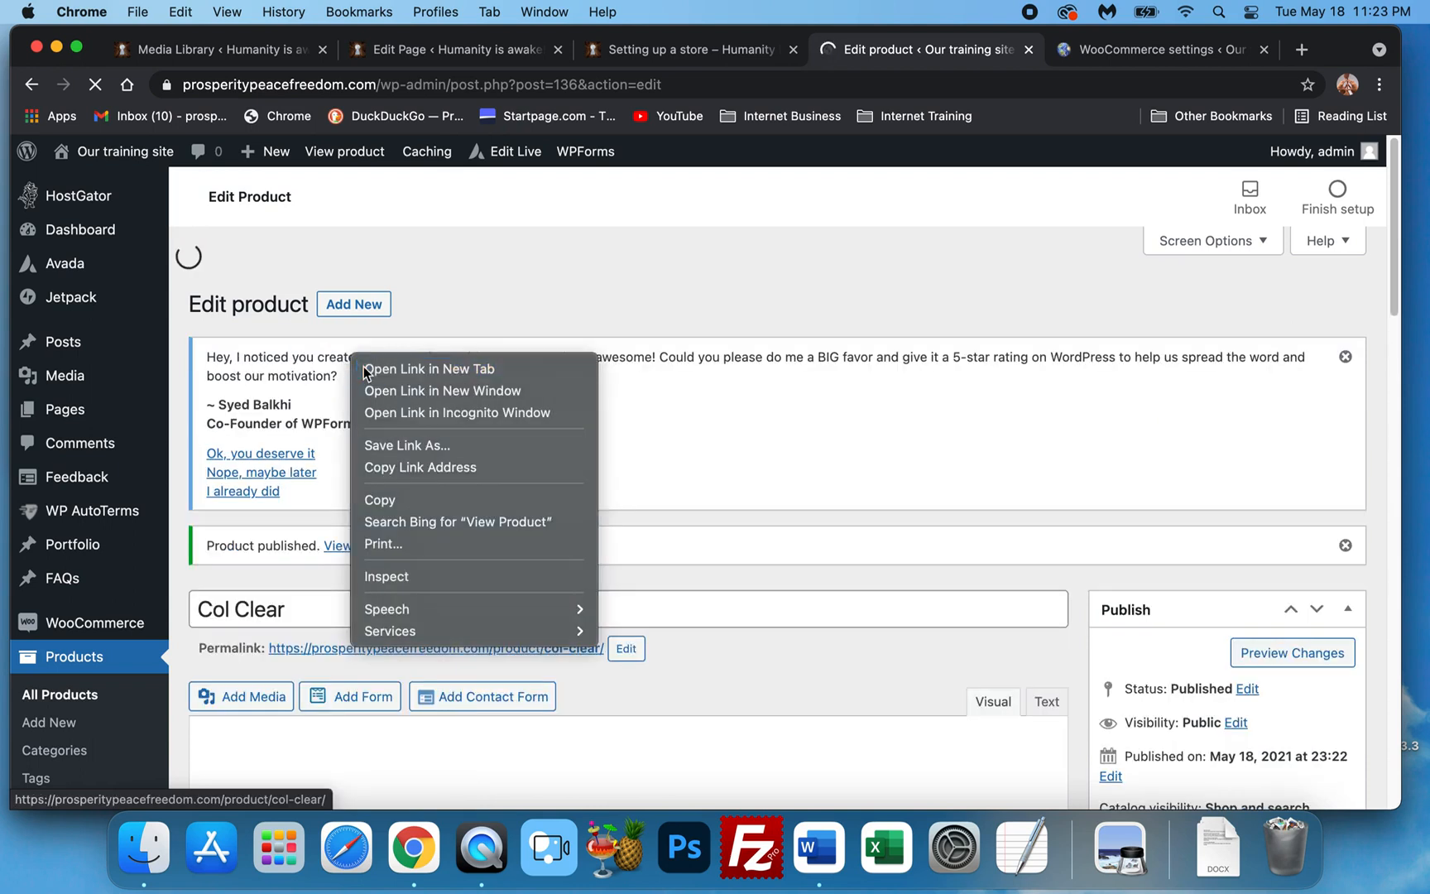
{"action": "left_click", "coordinate": [368, 369]}
{"action": "left_click", "coordinate": [1175, 52]}
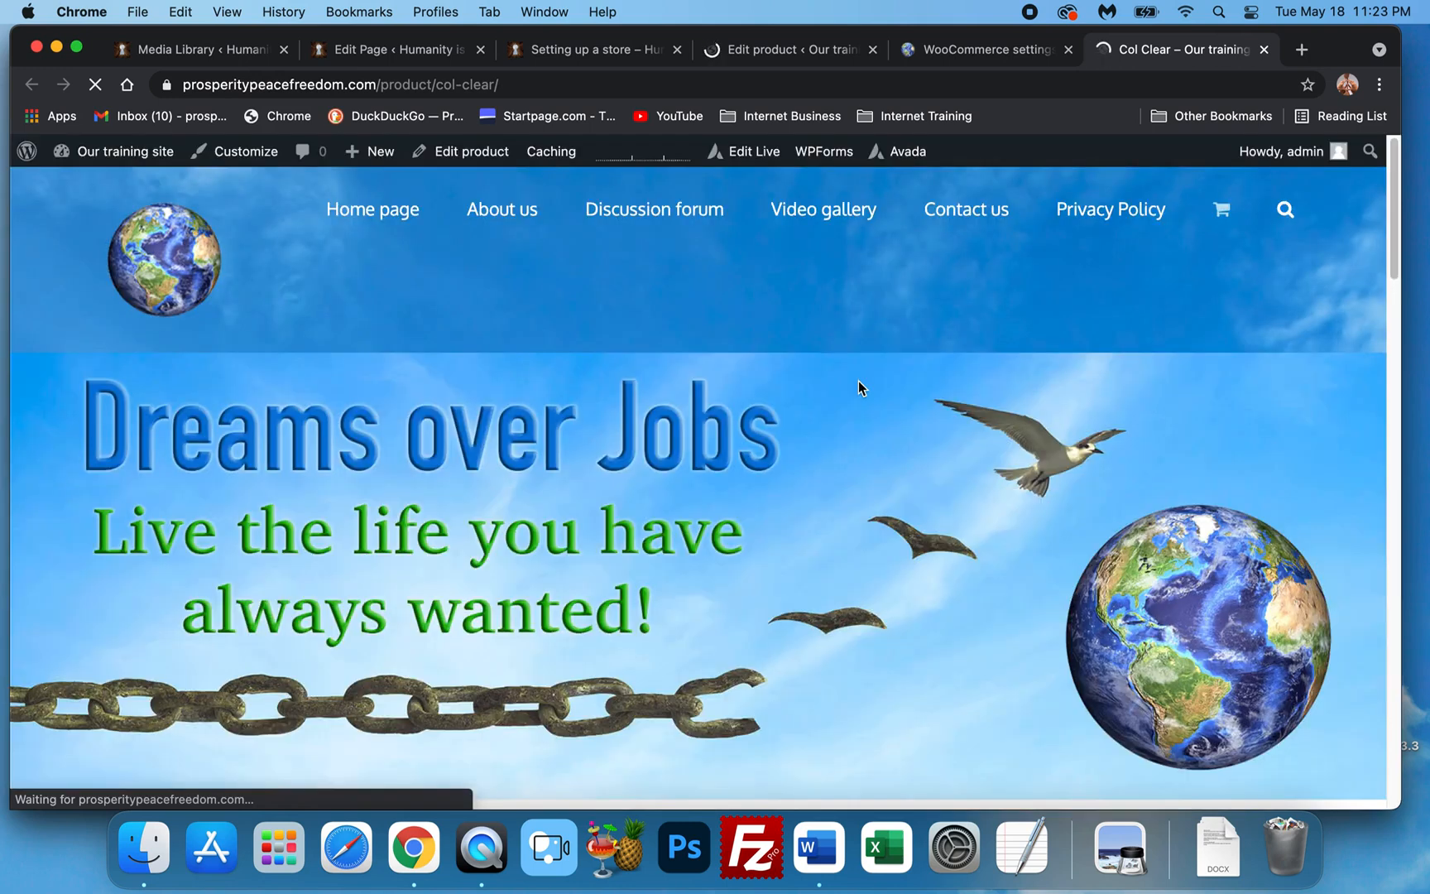
{"action": "scroll", "coordinate": [744, 464], "scroll_direction": "down", "scroll_amount": 6}
{"action": "scroll", "coordinate": [654, 512], "scroll_direction": "down", "scroll_amount": 1}
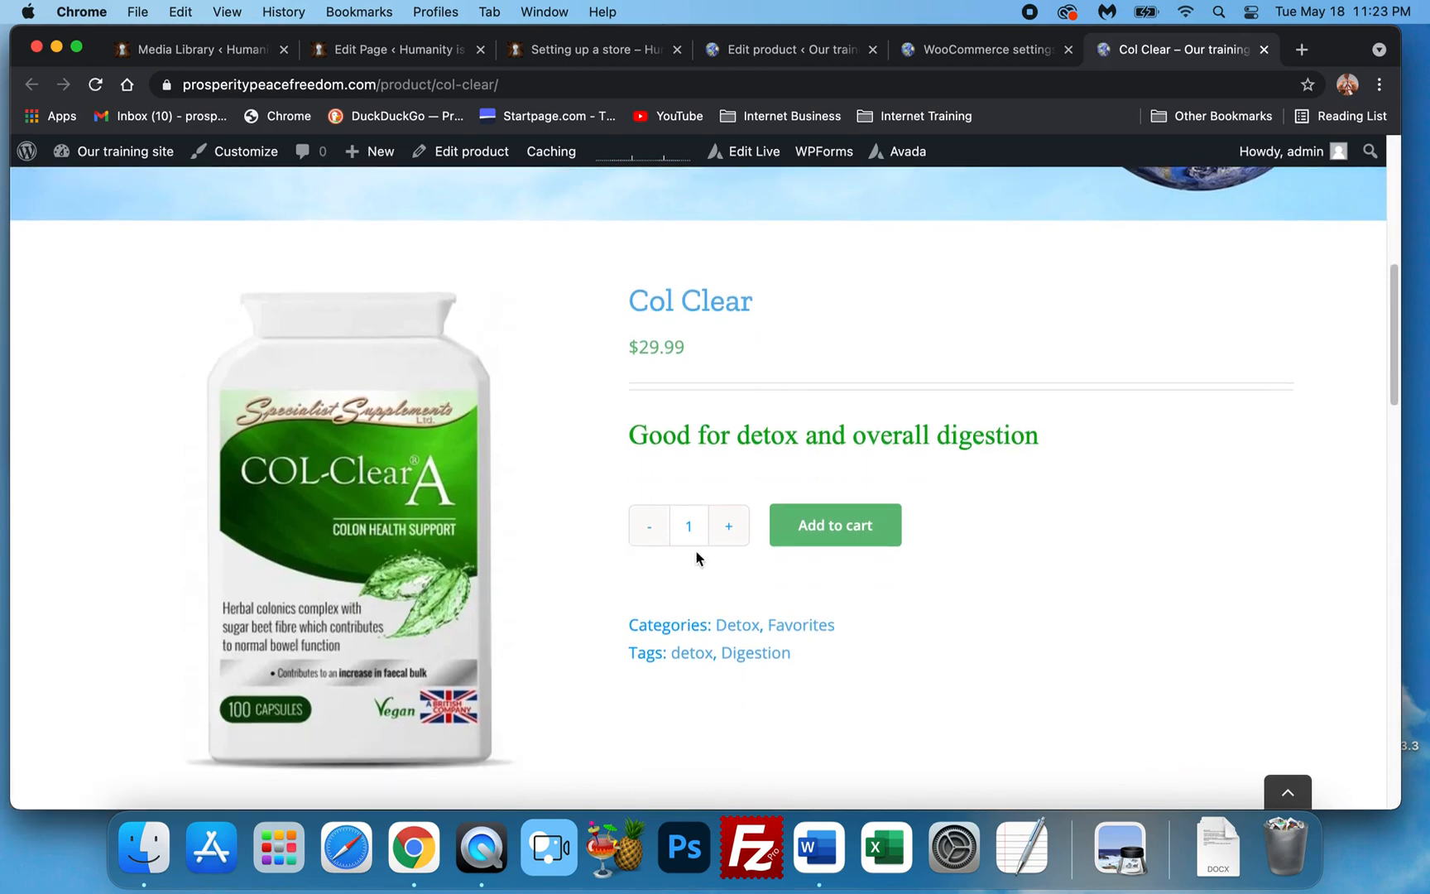
{"action": "scroll", "coordinate": [695, 557], "scroll_direction": "up", "scroll_amount": 8}
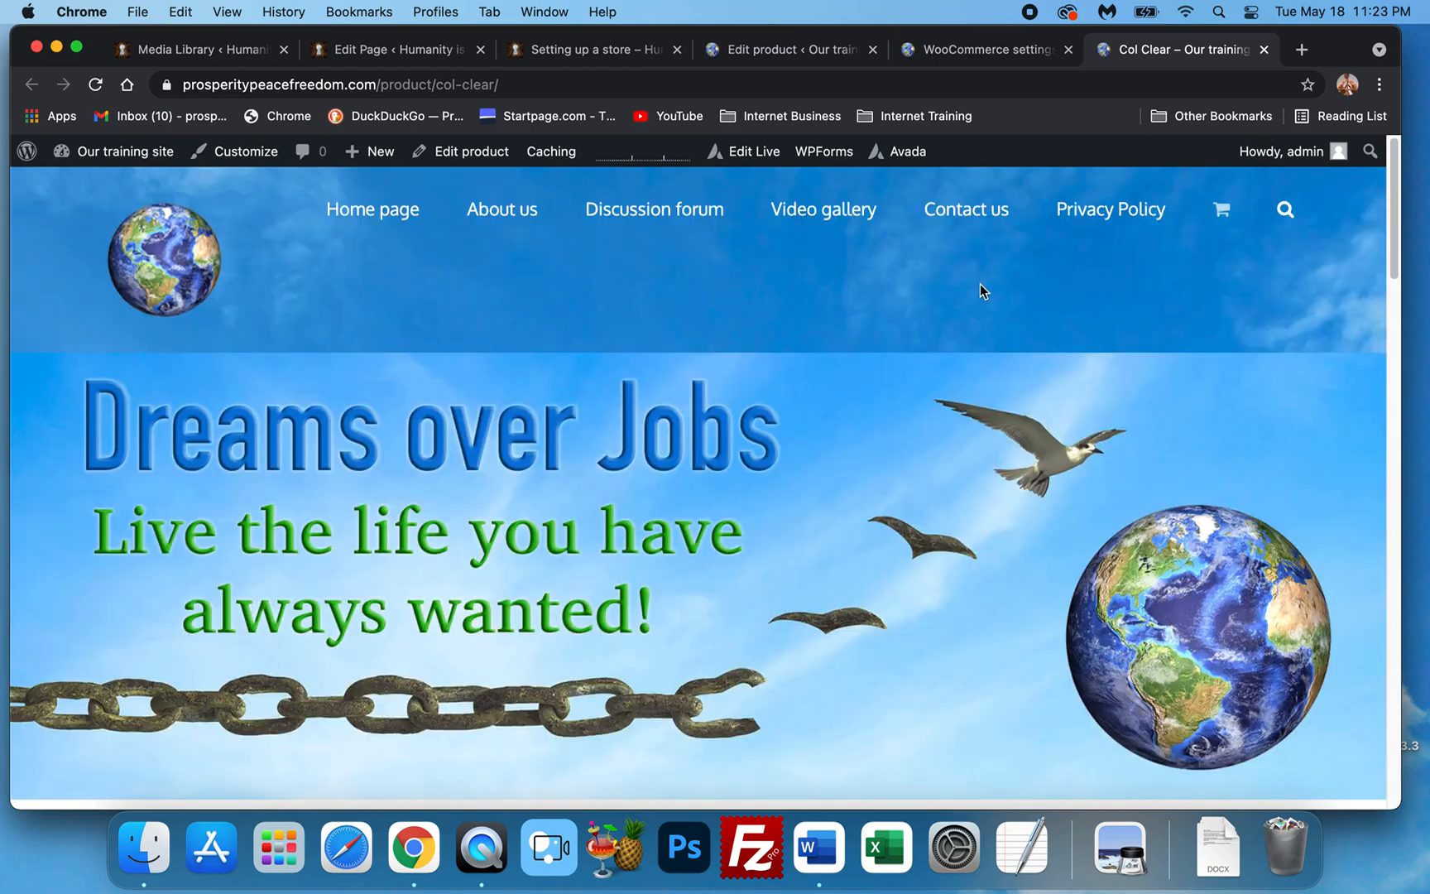
{"action": "scroll", "coordinate": [876, 488], "scroll_direction": "down", "scroll_amount": 1}
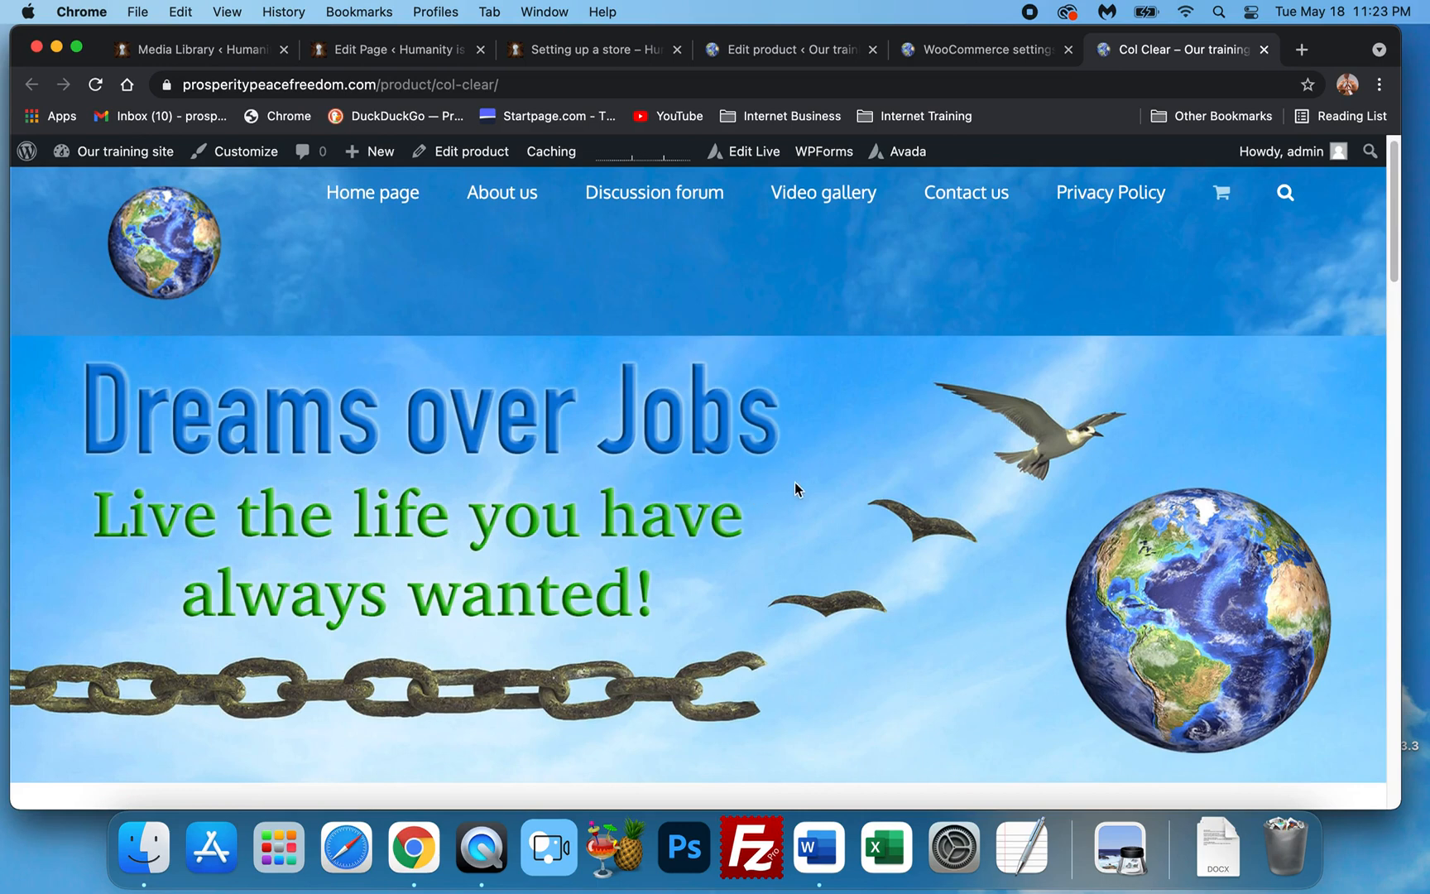
{"action": "left_click", "coordinate": [753, 49]}
{"action": "mouse_move", "coordinate": [84, 406]}
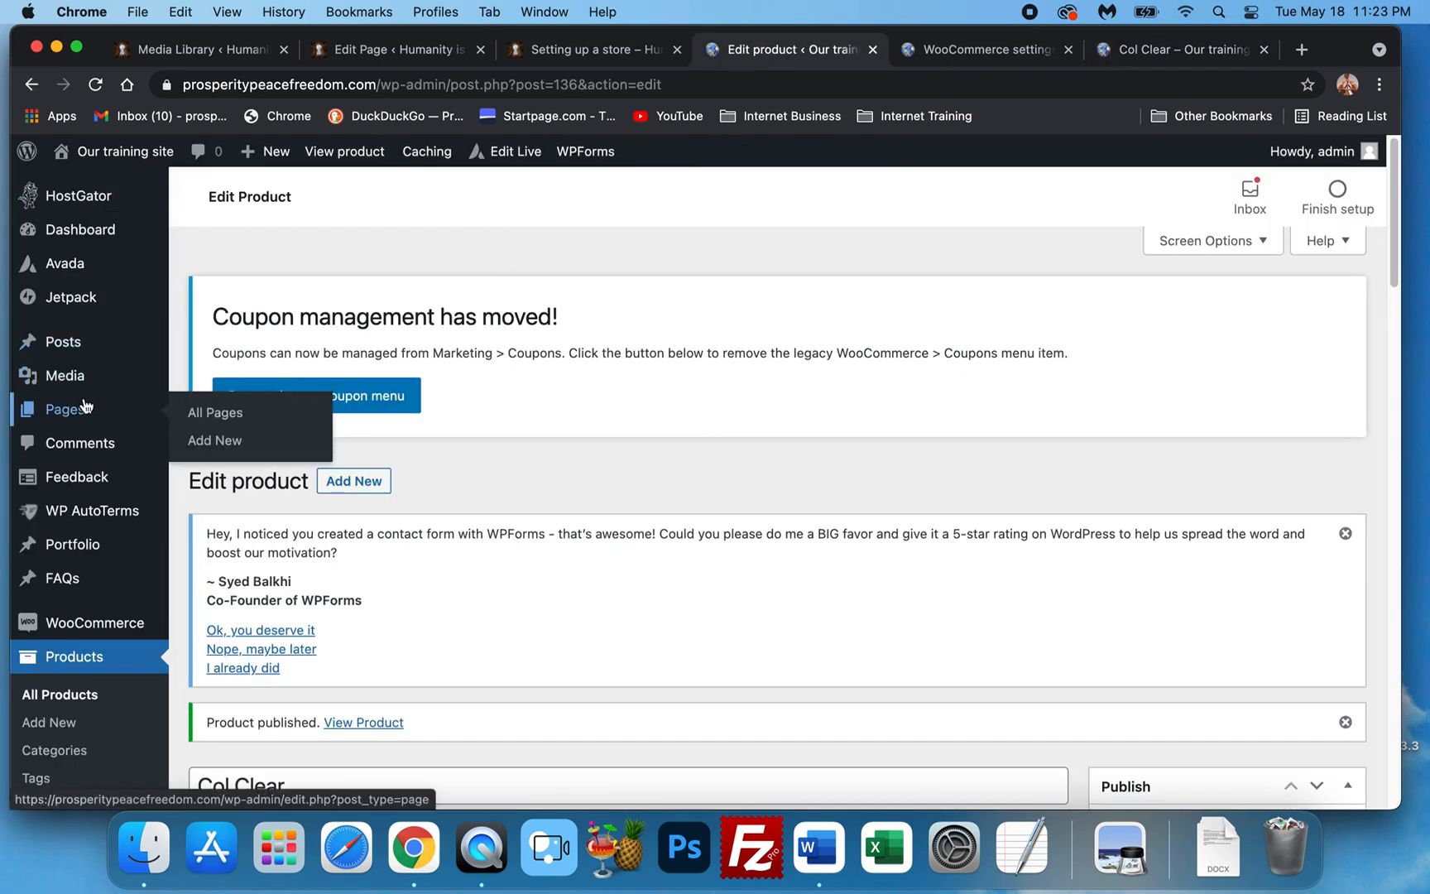
{"action": "mouse_move", "coordinate": [96, 268]}
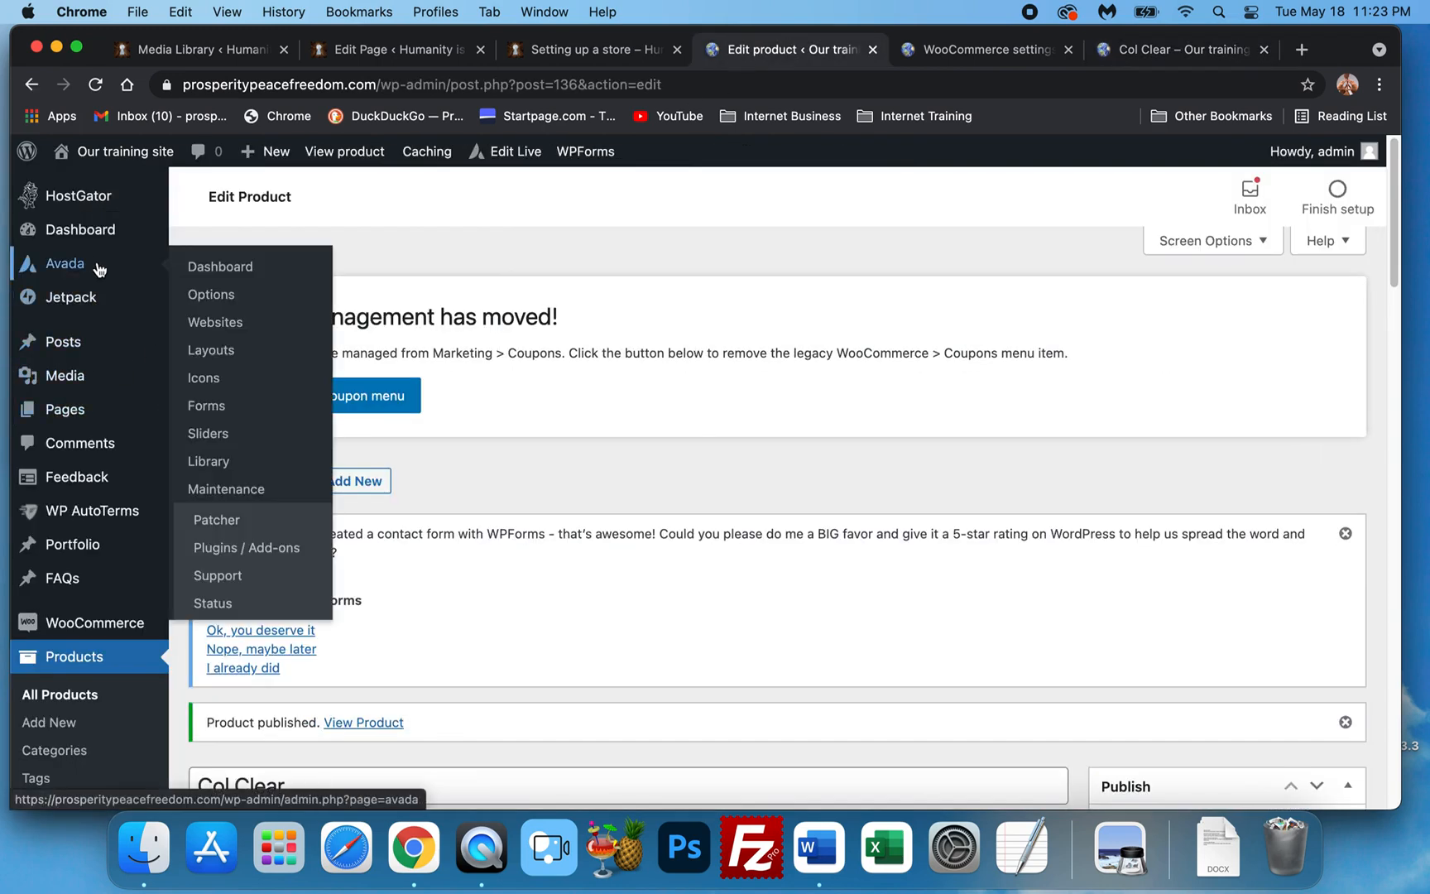
{"action": "left_click", "coordinate": [976, 52]}
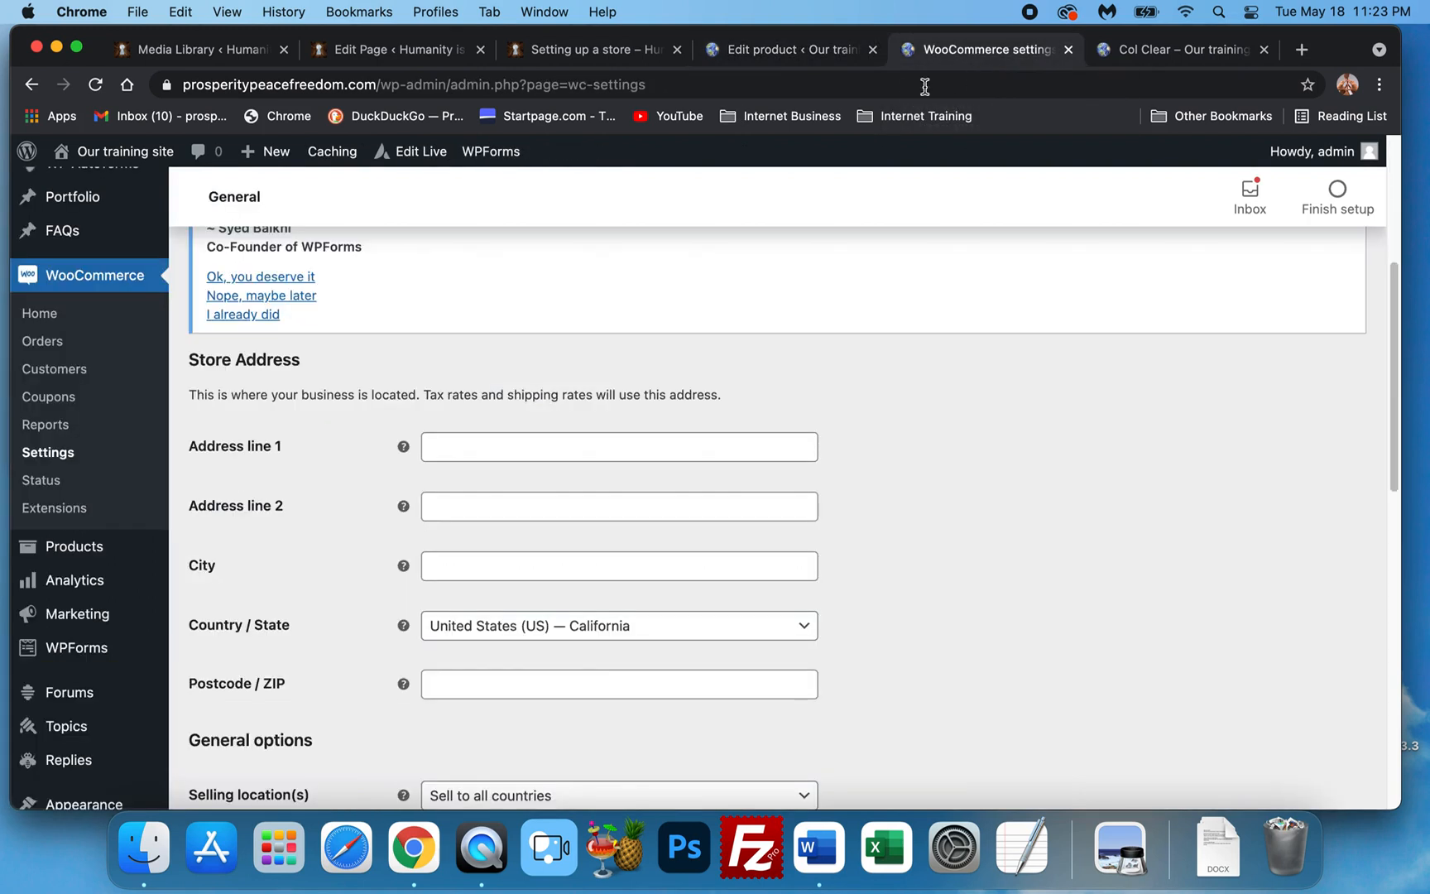
{"action": "left_click", "coordinate": [1187, 58]}
{"action": "scroll", "coordinate": [492, 278], "scroll_direction": "up", "scroll_amount": 1}
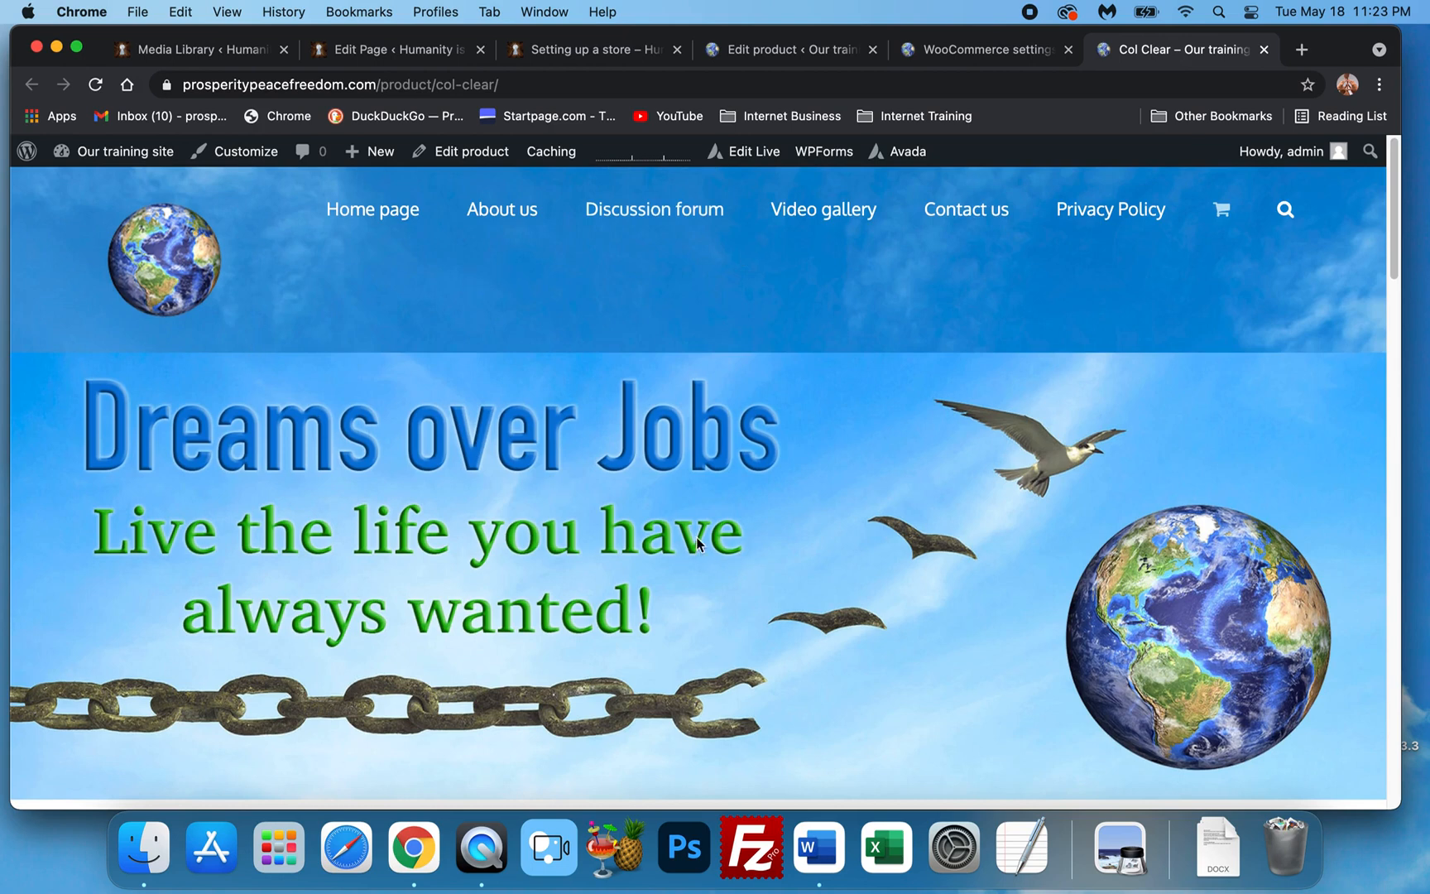
{"action": "scroll", "coordinate": [718, 548], "scroll_direction": "down", "scroll_amount": 10}
{"action": "scroll", "coordinate": [728, 474], "scroll_direction": "down", "scroll_amount": 2}
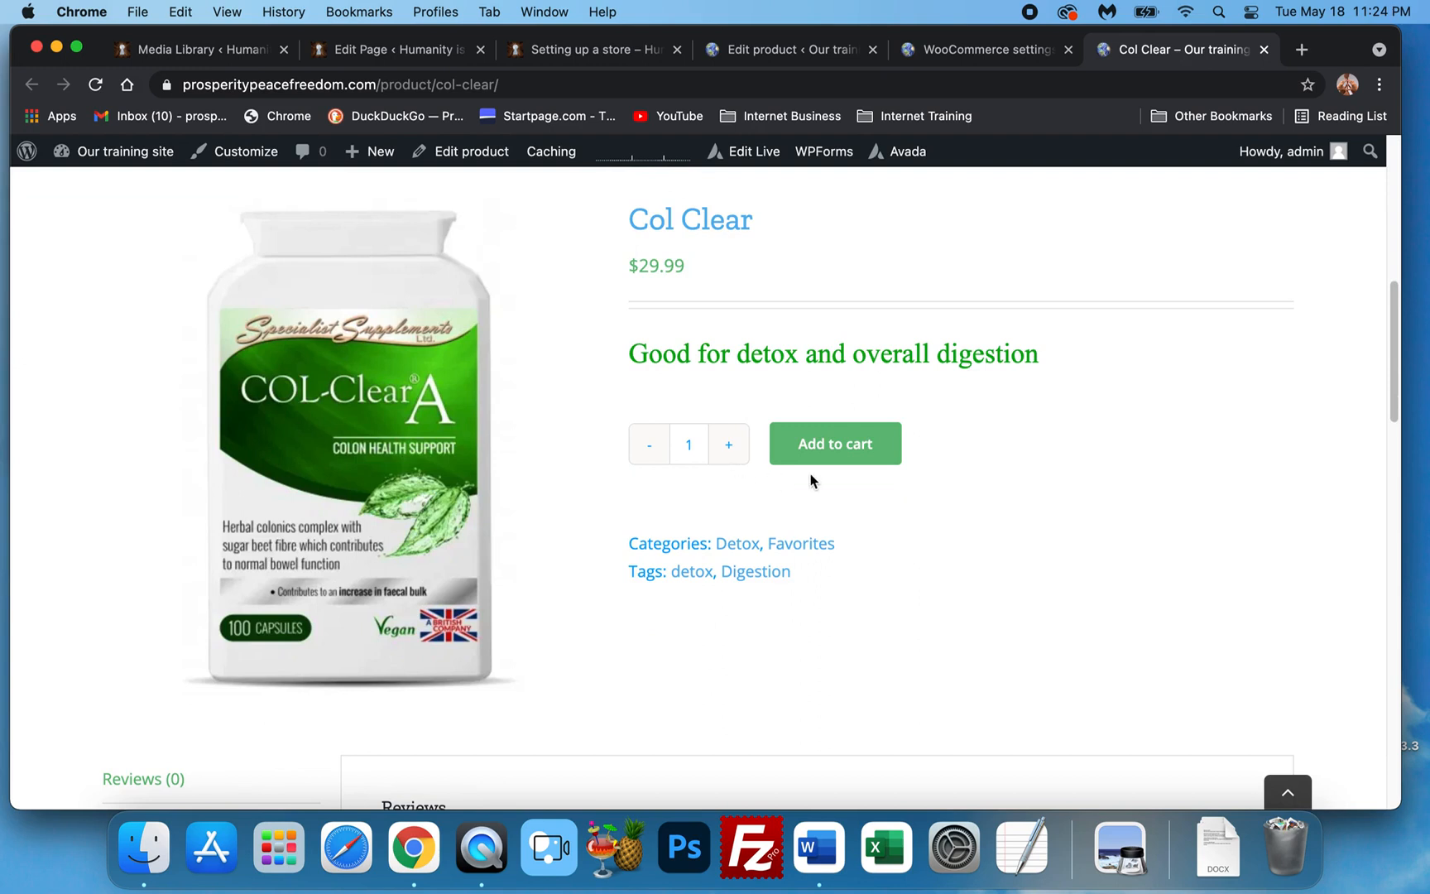
{"action": "scroll", "coordinate": [708, 544], "scroll_direction": "down", "scroll_amount": 1}
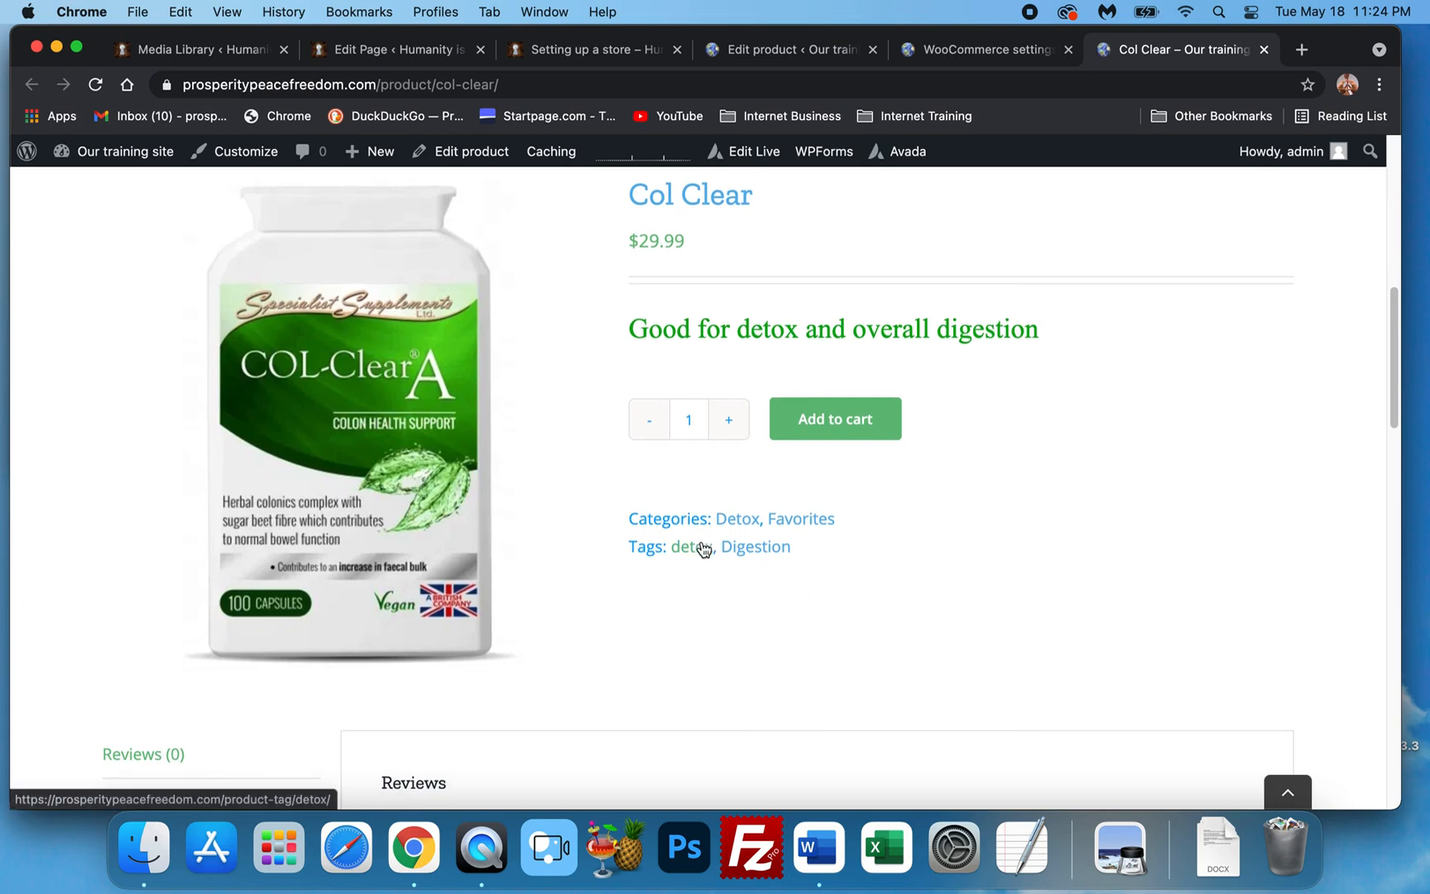
{"action": "scroll", "coordinate": [704, 549], "scroll_direction": "down", "scroll_amount": 20}
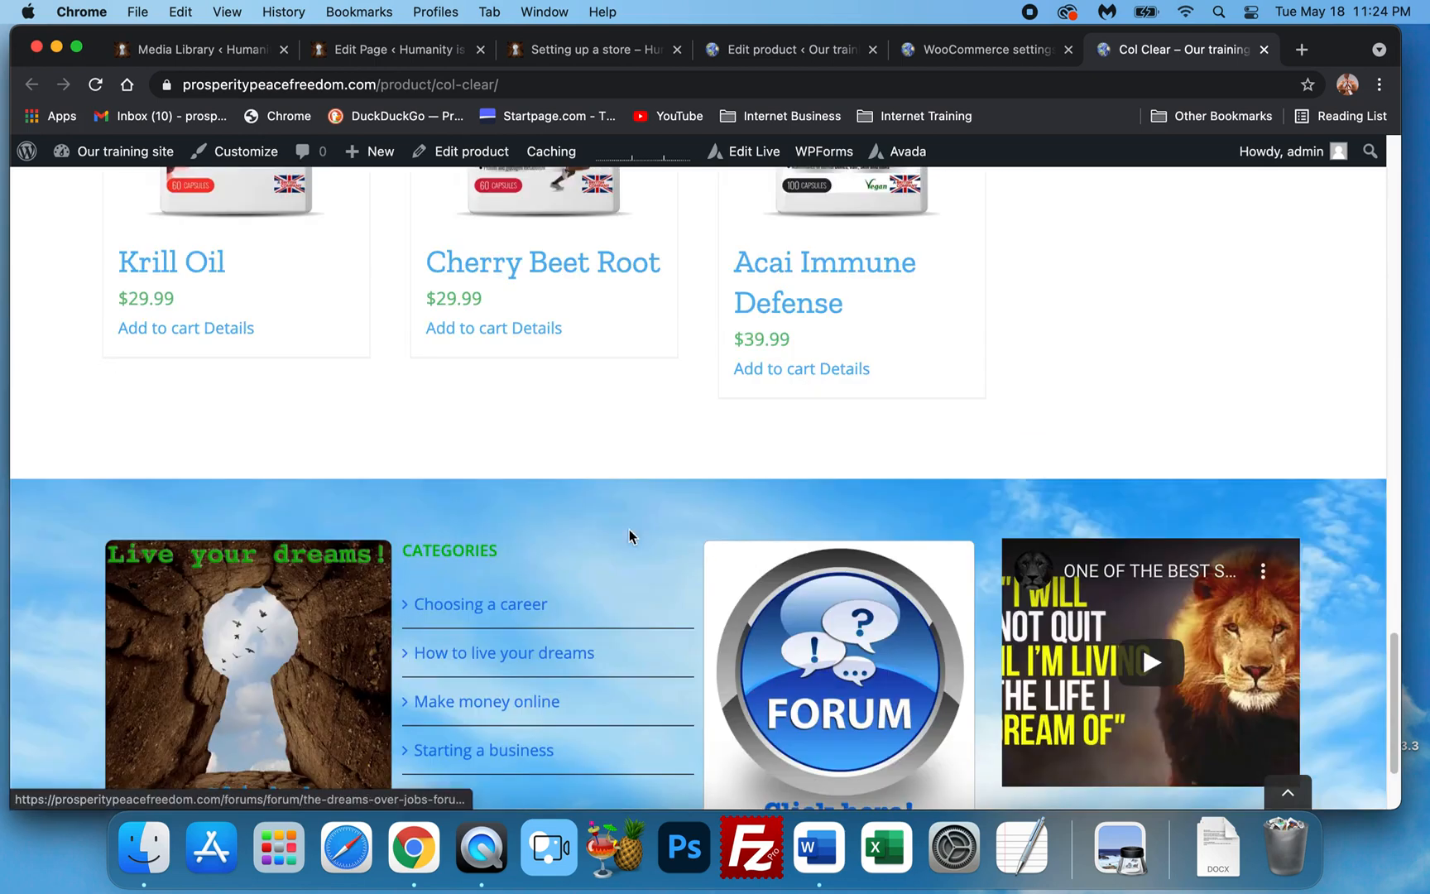
{"action": "scroll", "coordinate": [629, 536], "scroll_direction": "up", "scroll_amount": 7}
{"action": "scroll", "coordinate": [807, 589], "scroll_direction": "down", "scroll_amount": 10}
{"action": "scroll", "coordinate": [808, 589], "scroll_direction": "up", "scroll_amount": 13}
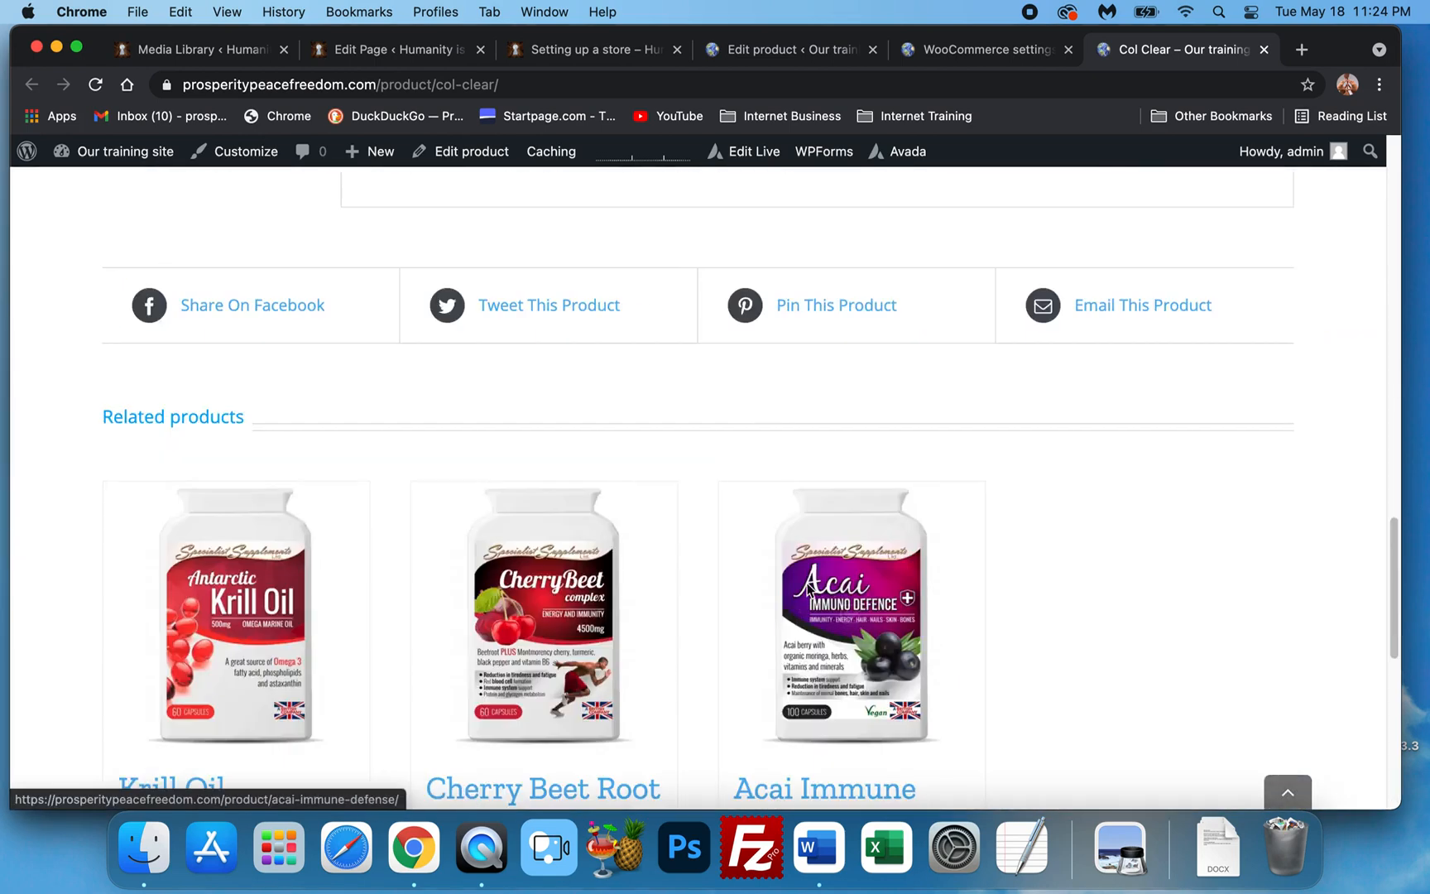
{"action": "scroll", "coordinate": [808, 590], "scroll_direction": "up", "scroll_amount": 20}
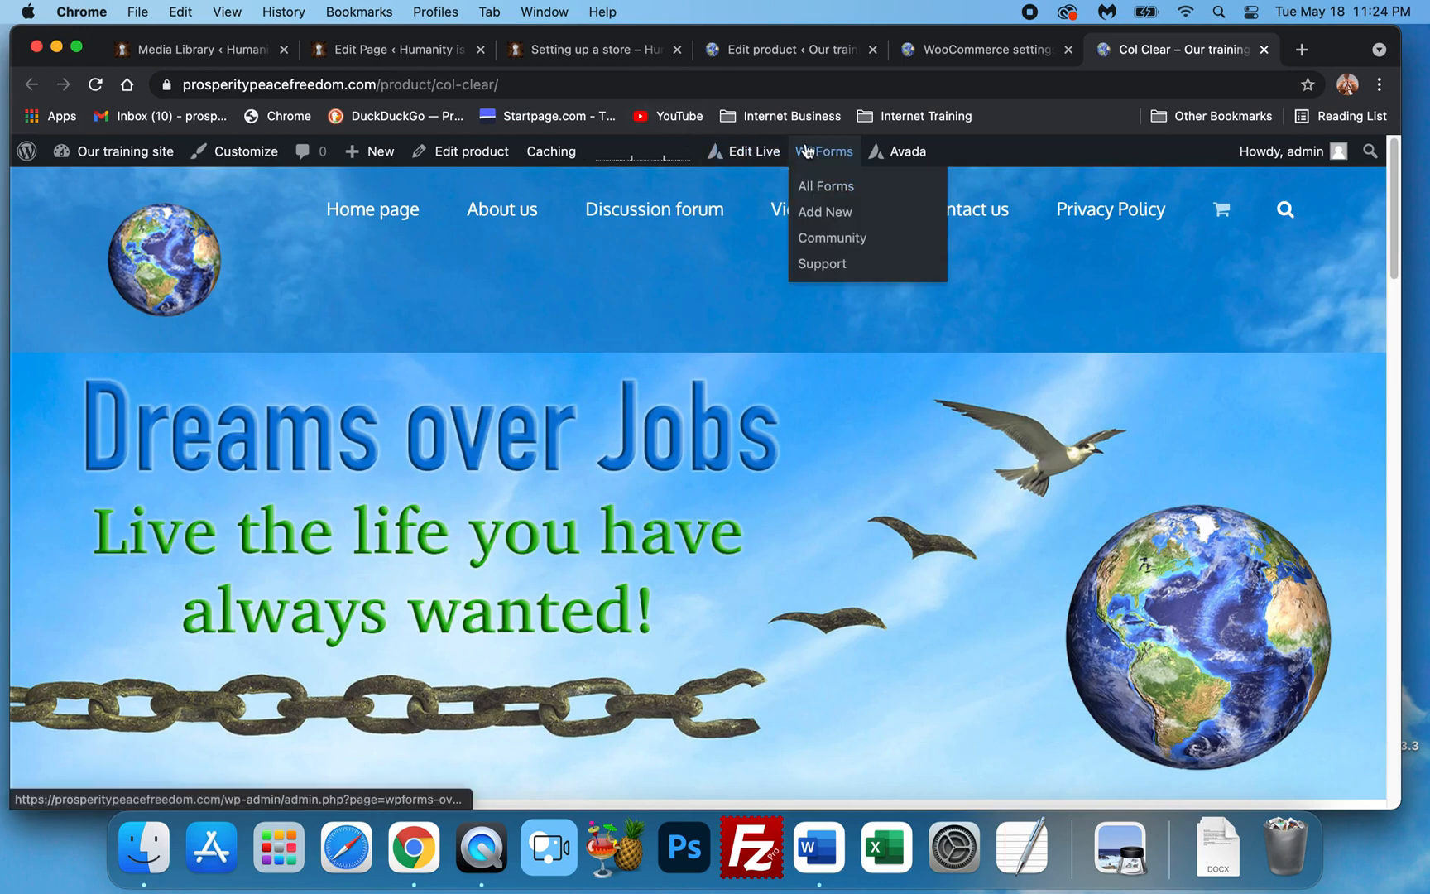
Load Avada's global theme options in the product editor tab.
{"action": "left_click", "coordinate": [733, 50]}
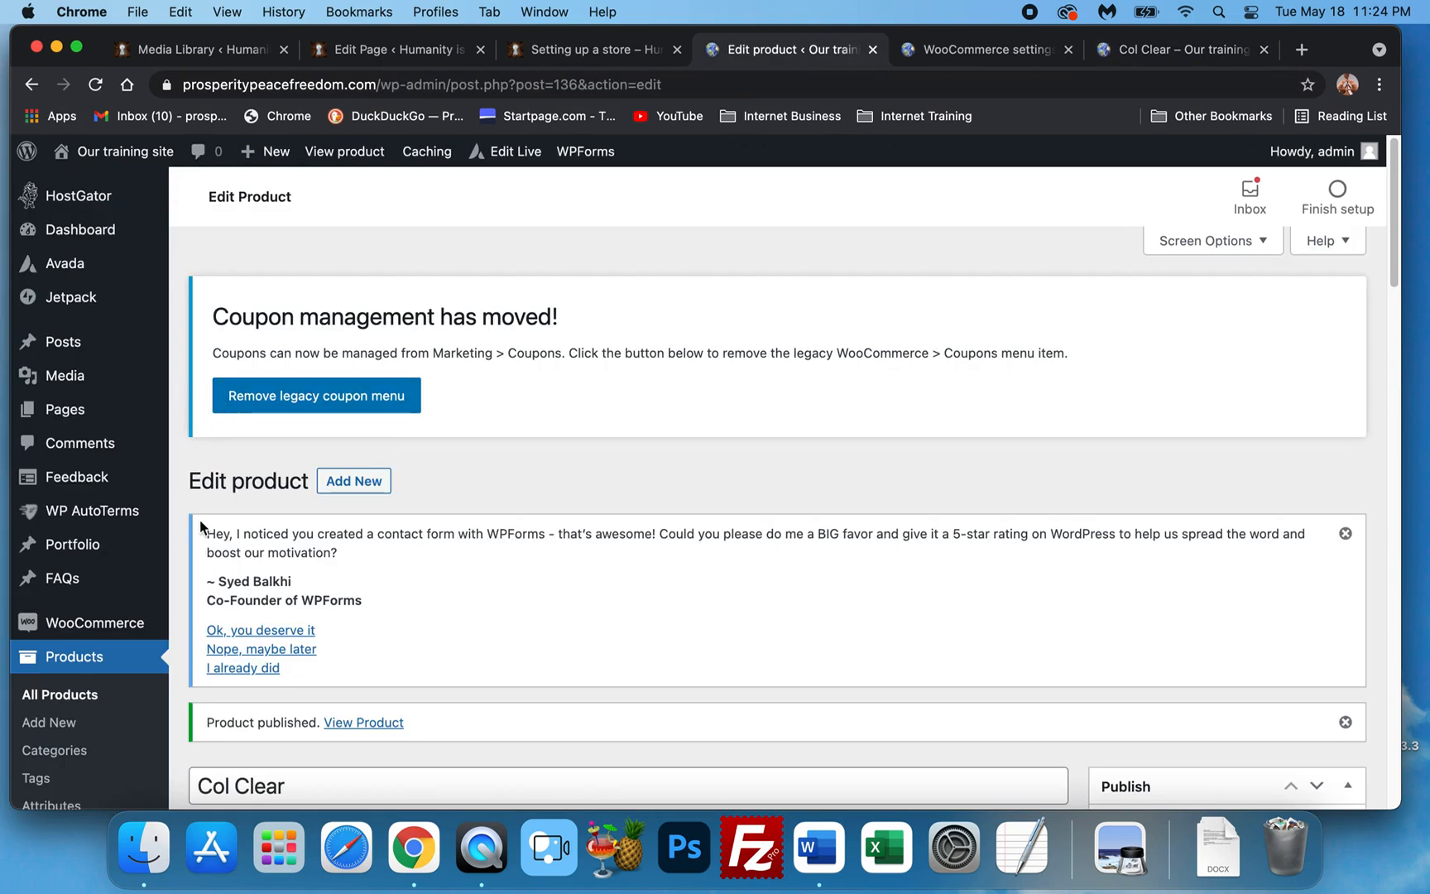
{"action": "mouse_move", "coordinate": [58, 273]}
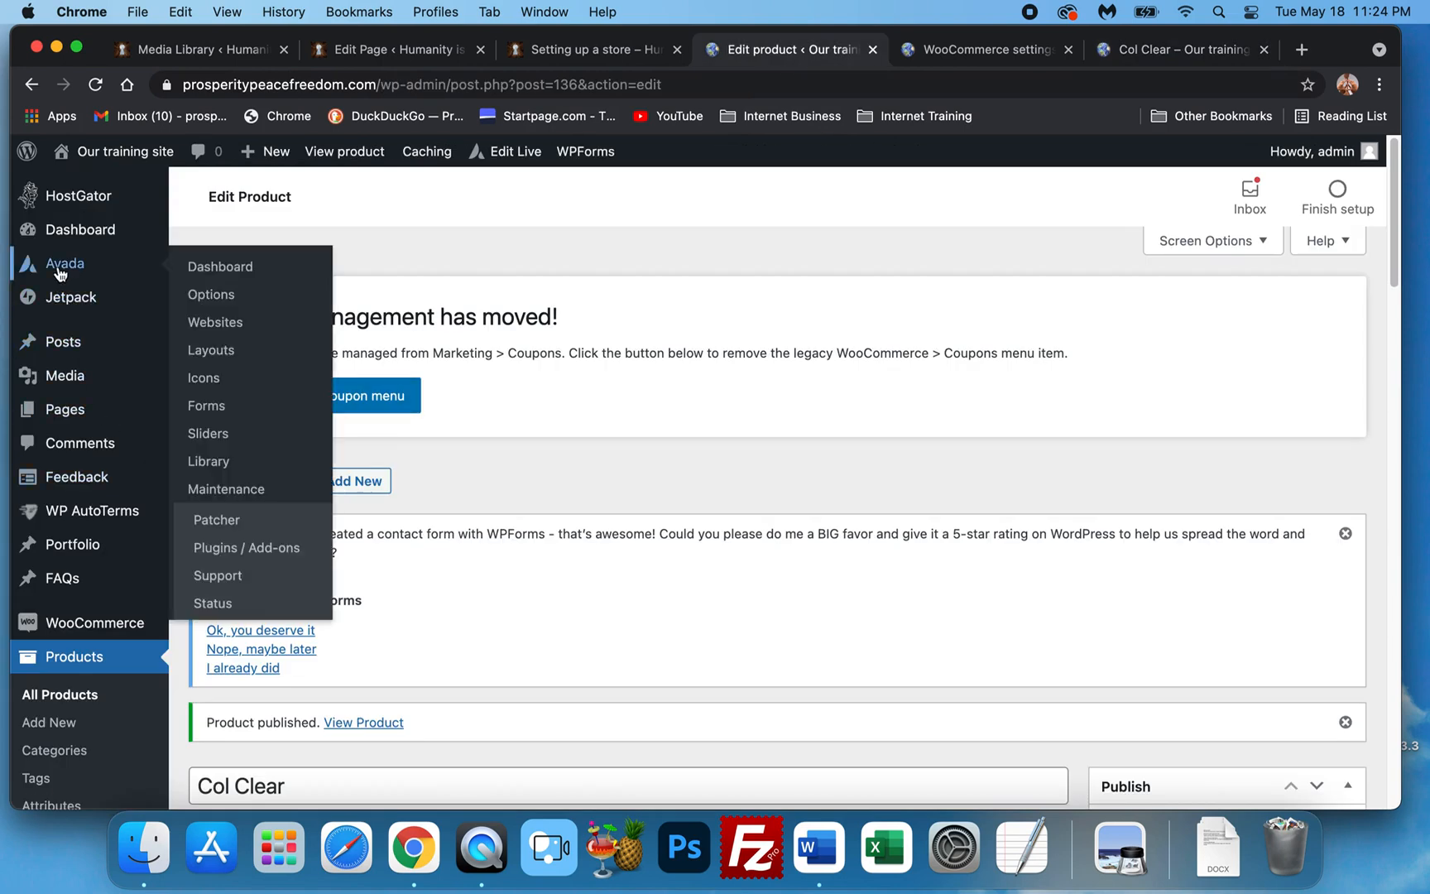
{"action": "left_click", "coordinate": [221, 298]}
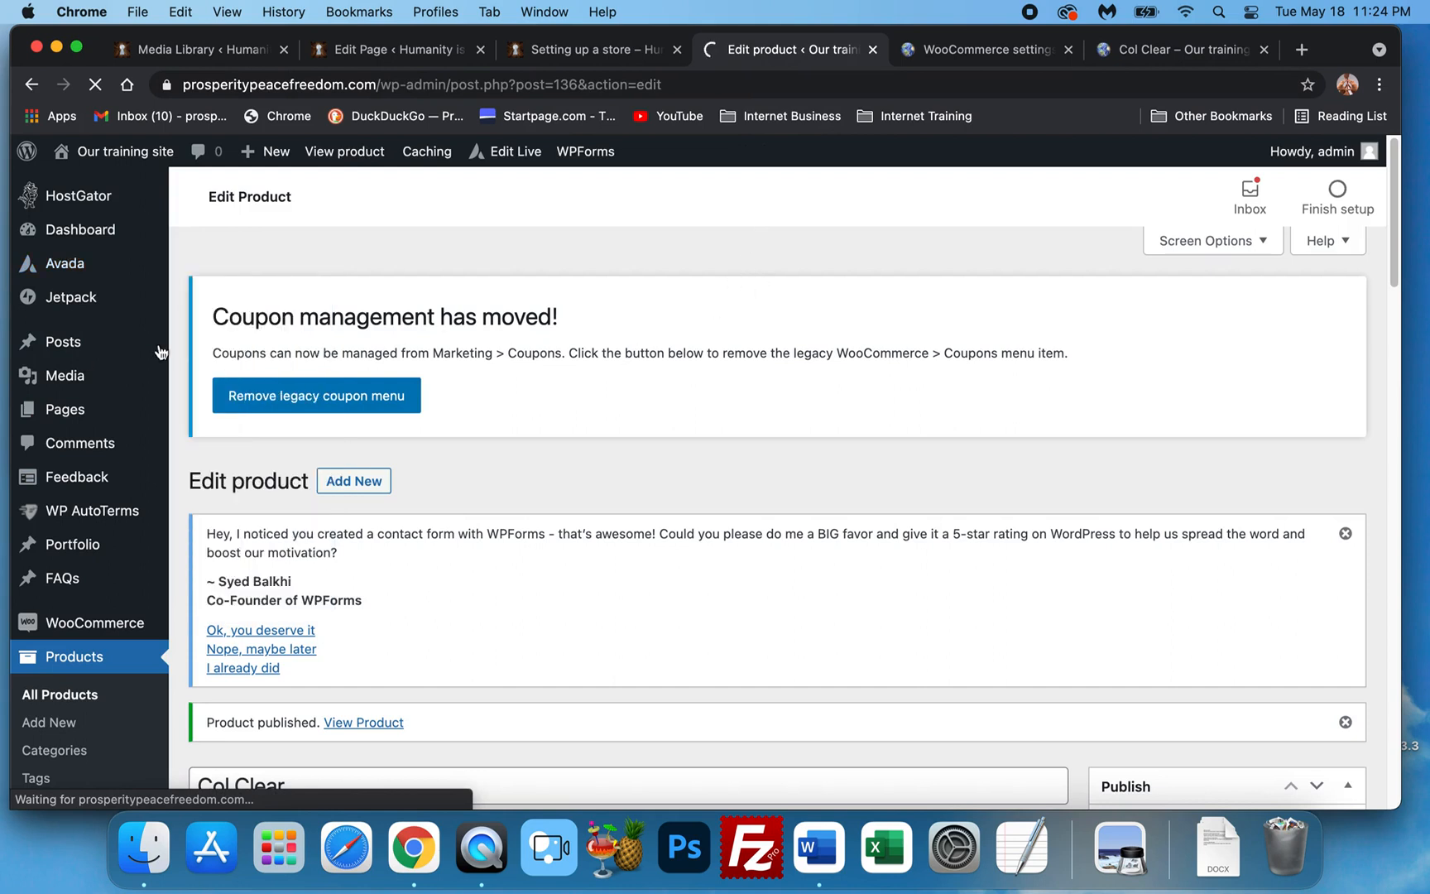
{"action": "left_click", "coordinate": [989, 49]}
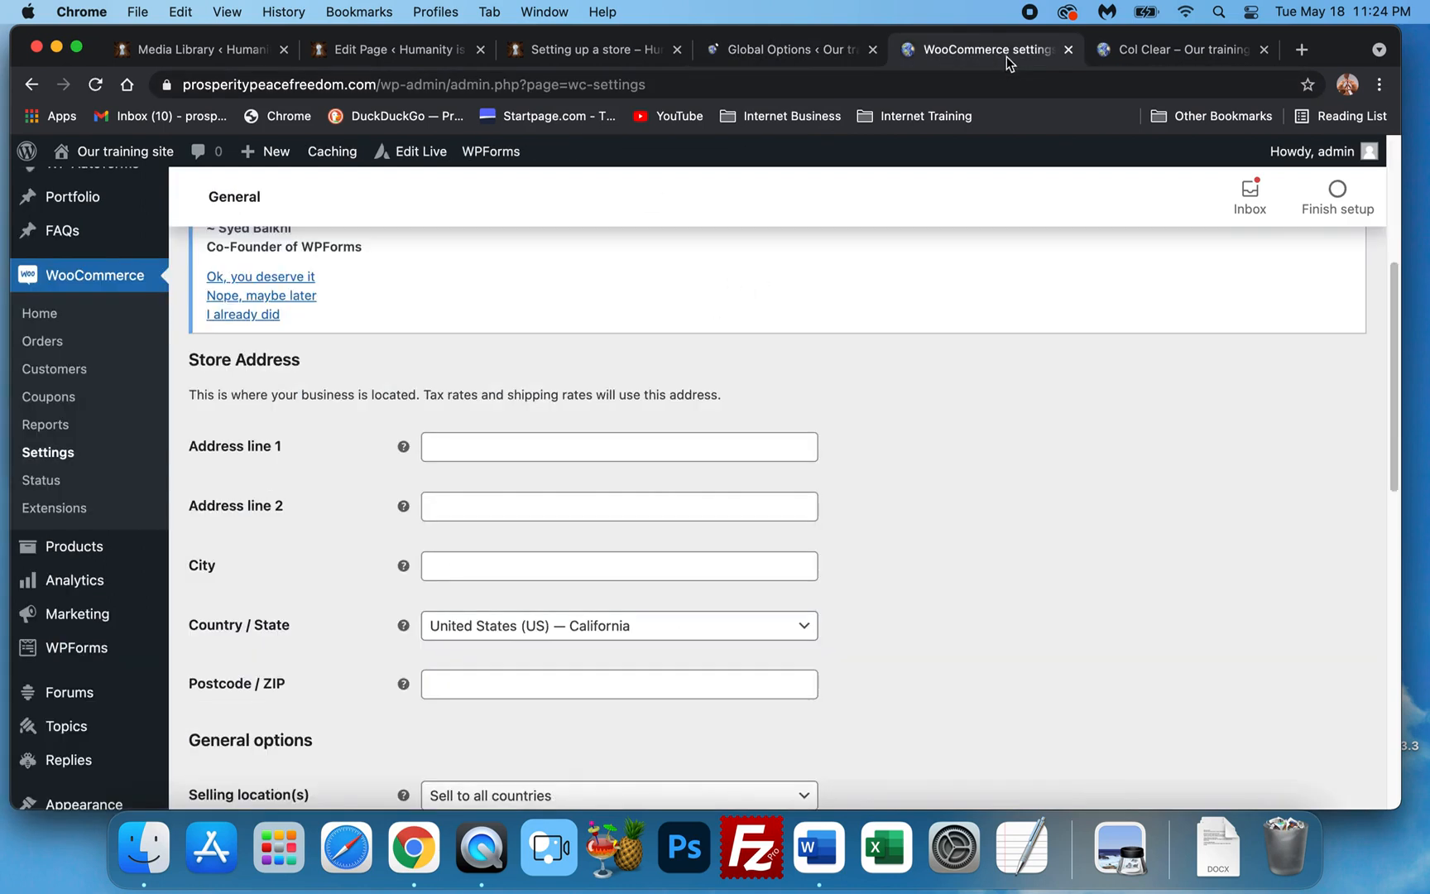
{"action": "left_click", "coordinate": [765, 50]}
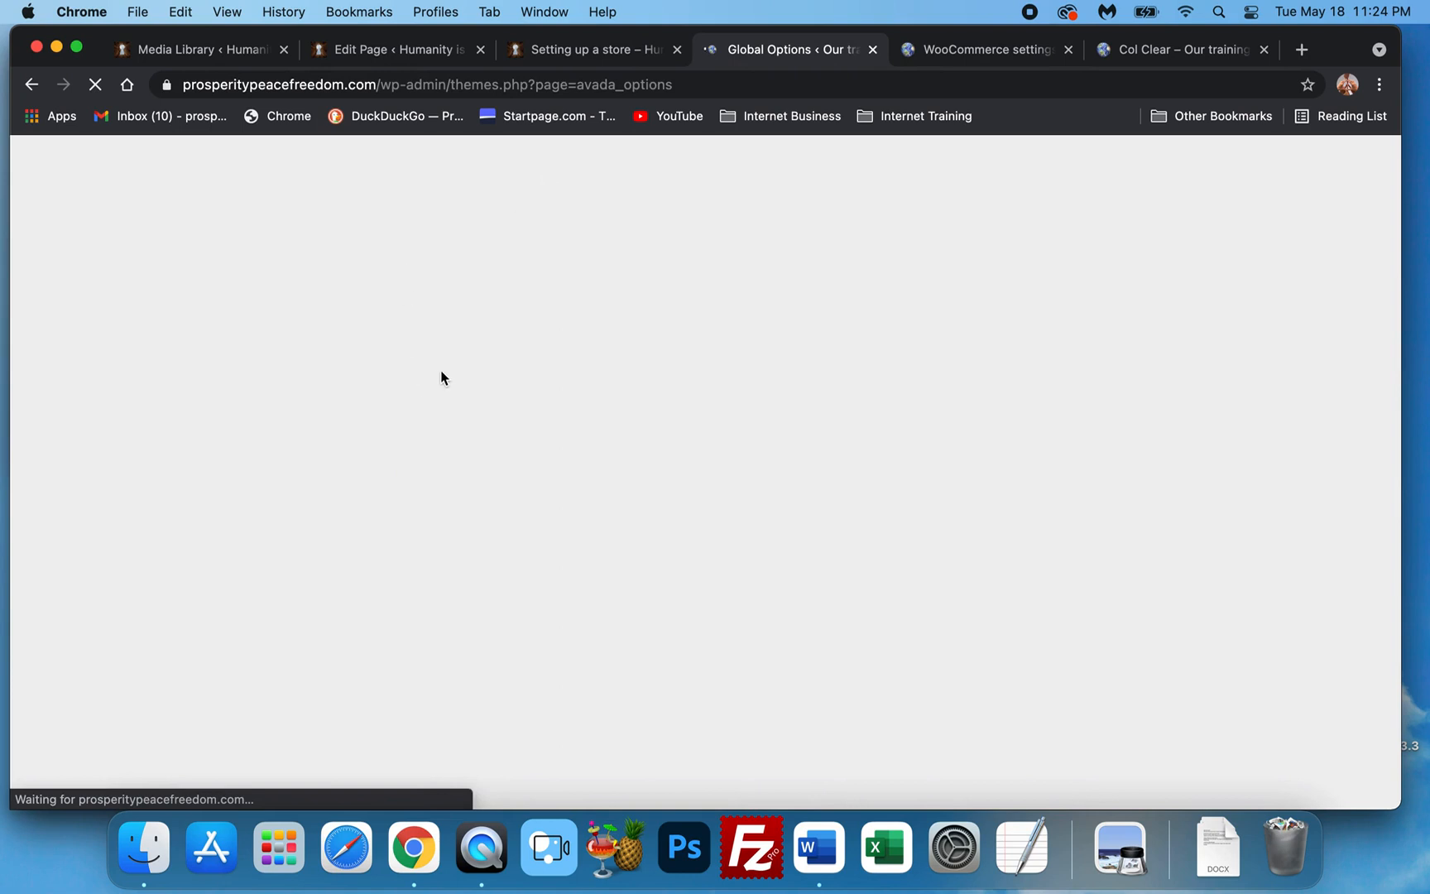
Scroll down to the Footer Content settings, then go back to the live Col Clear page.
{"action": "scroll", "coordinate": [378, 370], "scroll_direction": "down", "scroll_amount": 2}
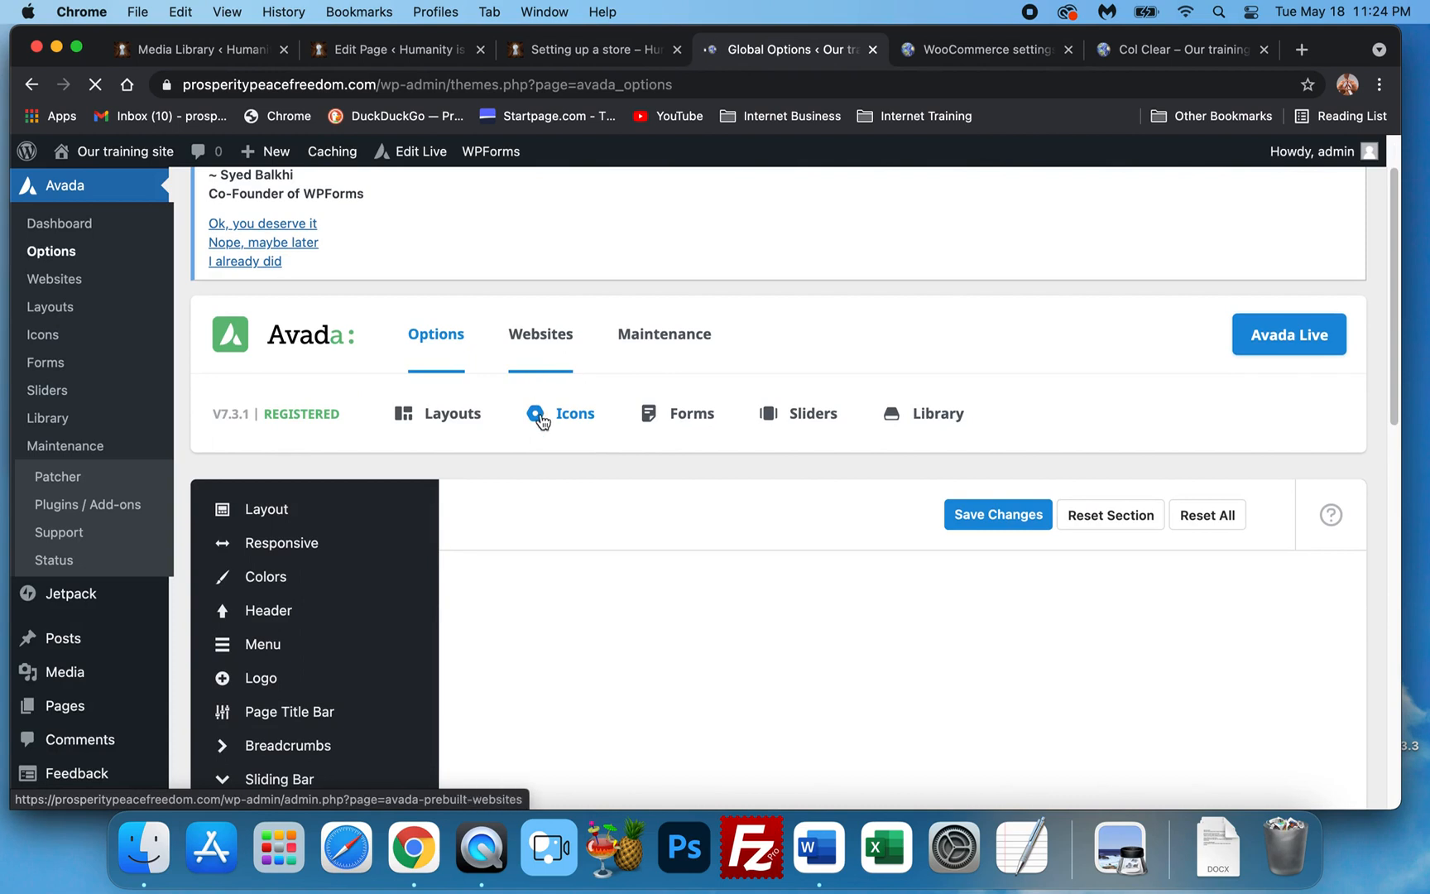
{"action": "scroll", "coordinate": [480, 443], "scroll_direction": "down", "scroll_amount": 1}
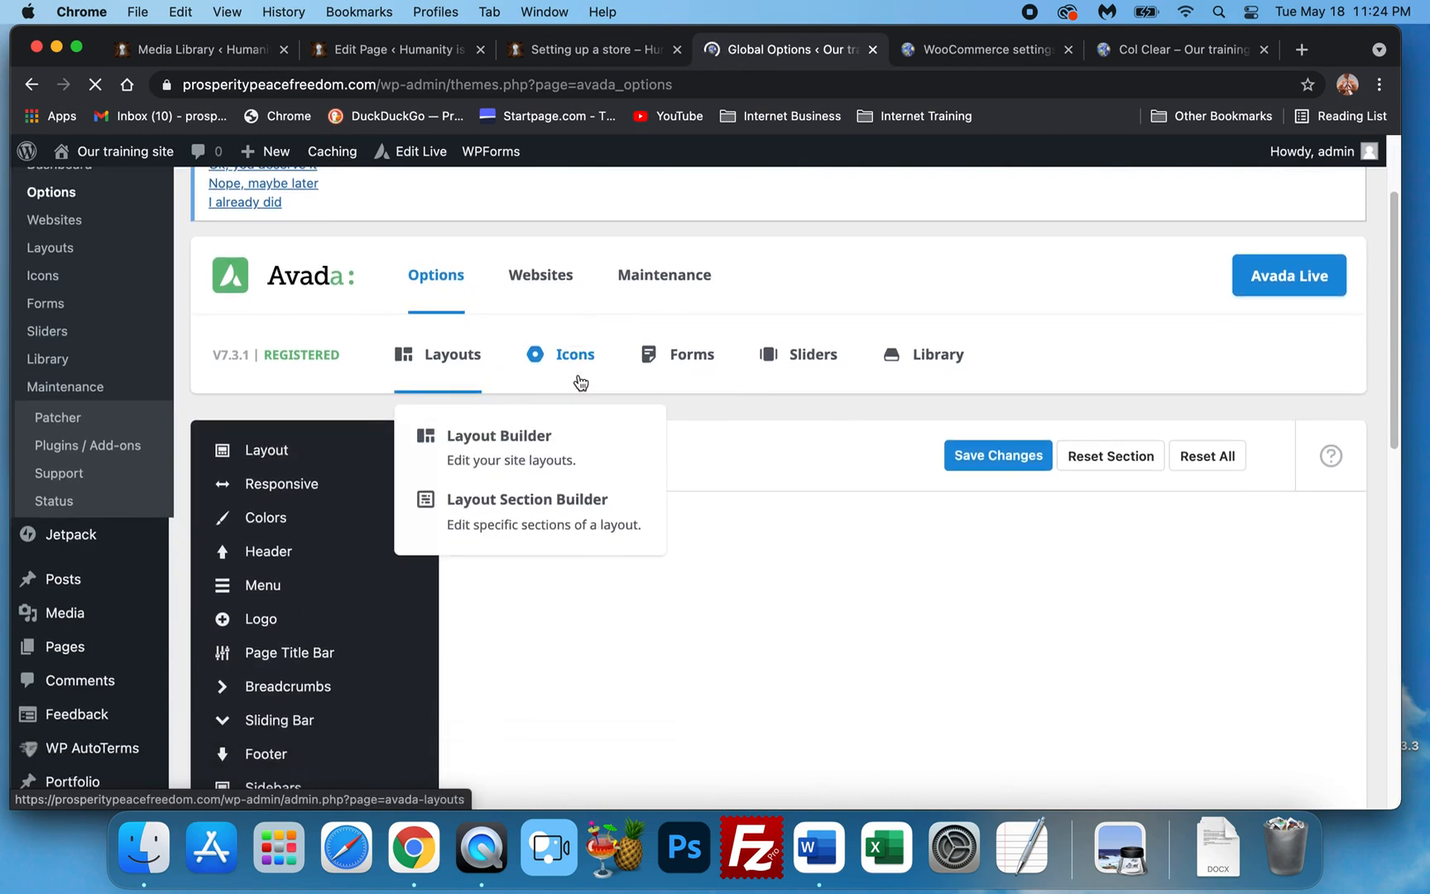
{"action": "scroll", "coordinate": [738, 377], "scroll_direction": "down", "scroll_amount": 5}
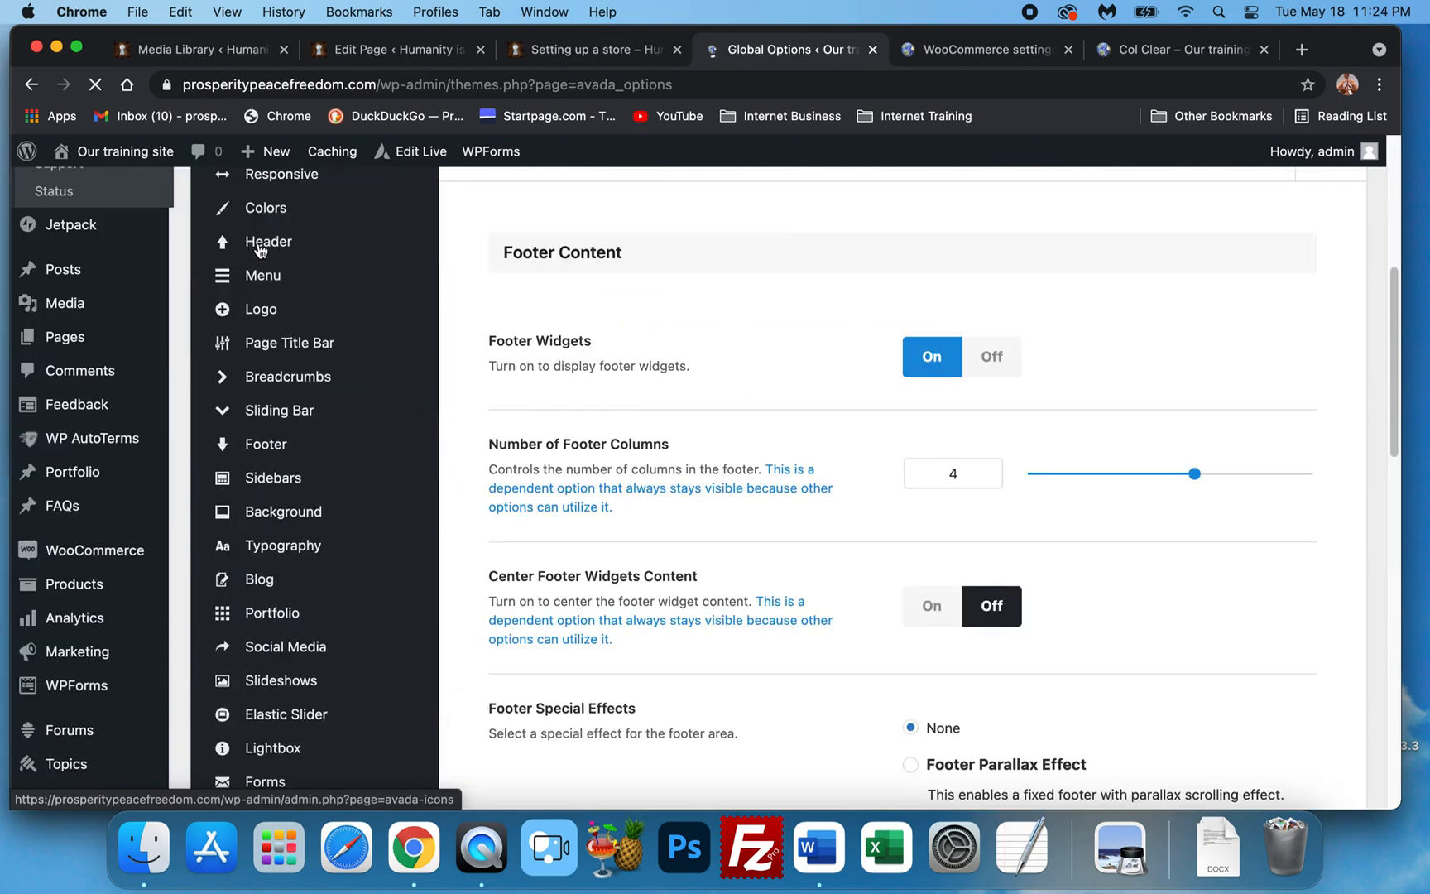
{"action": "mouse_move", "coordinate": [259, 248]}
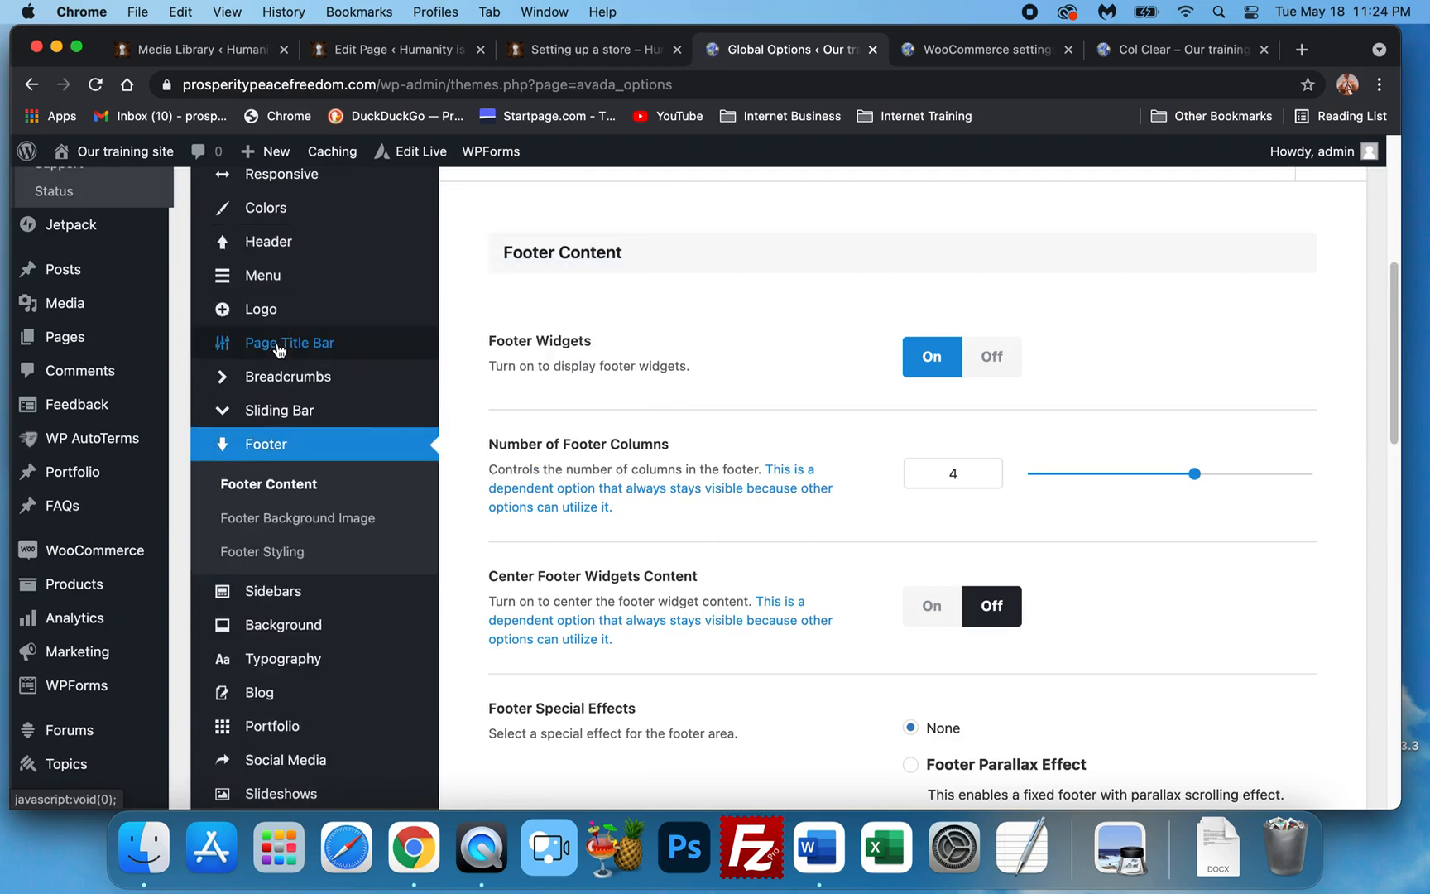
{"action": "left_click", "coordinate": [1184, 51]}
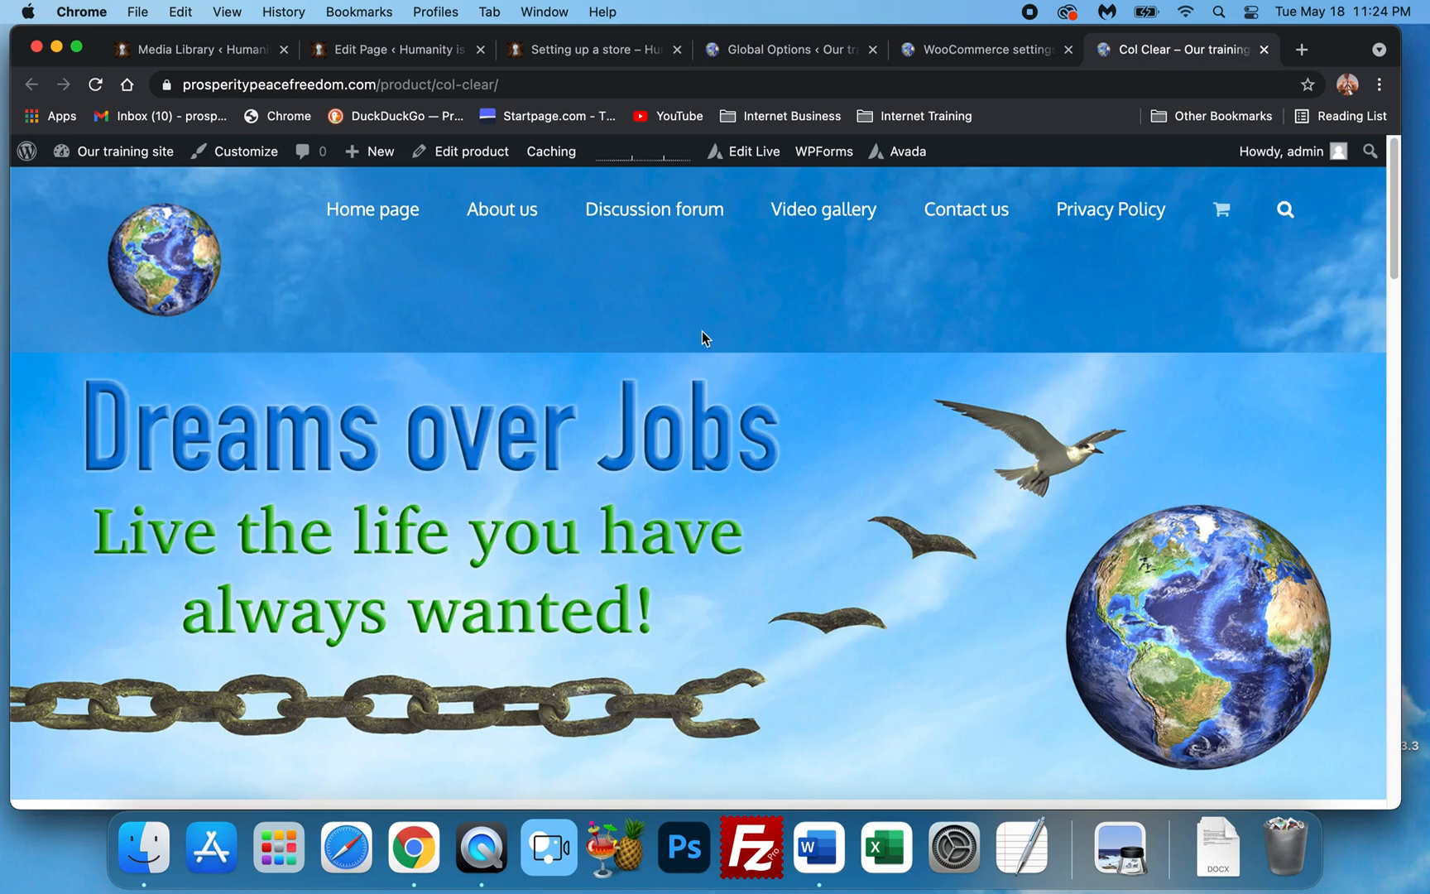
Scroll through the live Col Clear product page, then return to the admin tab.
{"action": "scroll", "coordinate": [1278, 579], "scroll_direction": "down", "scroll_amount": 8}
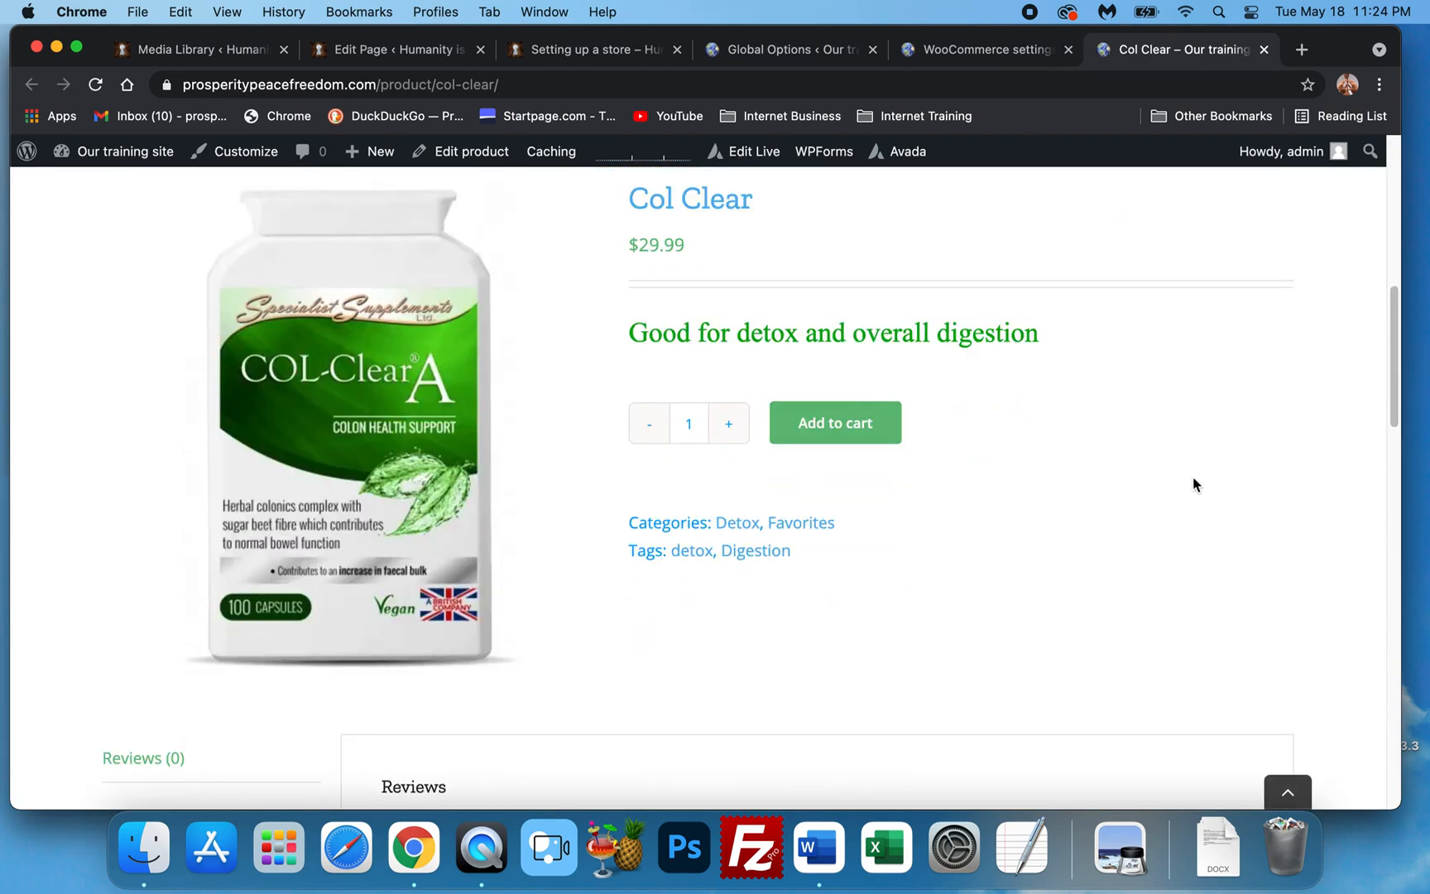
{"action": "scroll", "coordinate": [563, 280], "scroll_direction": "up", "scroll_amount": 1}
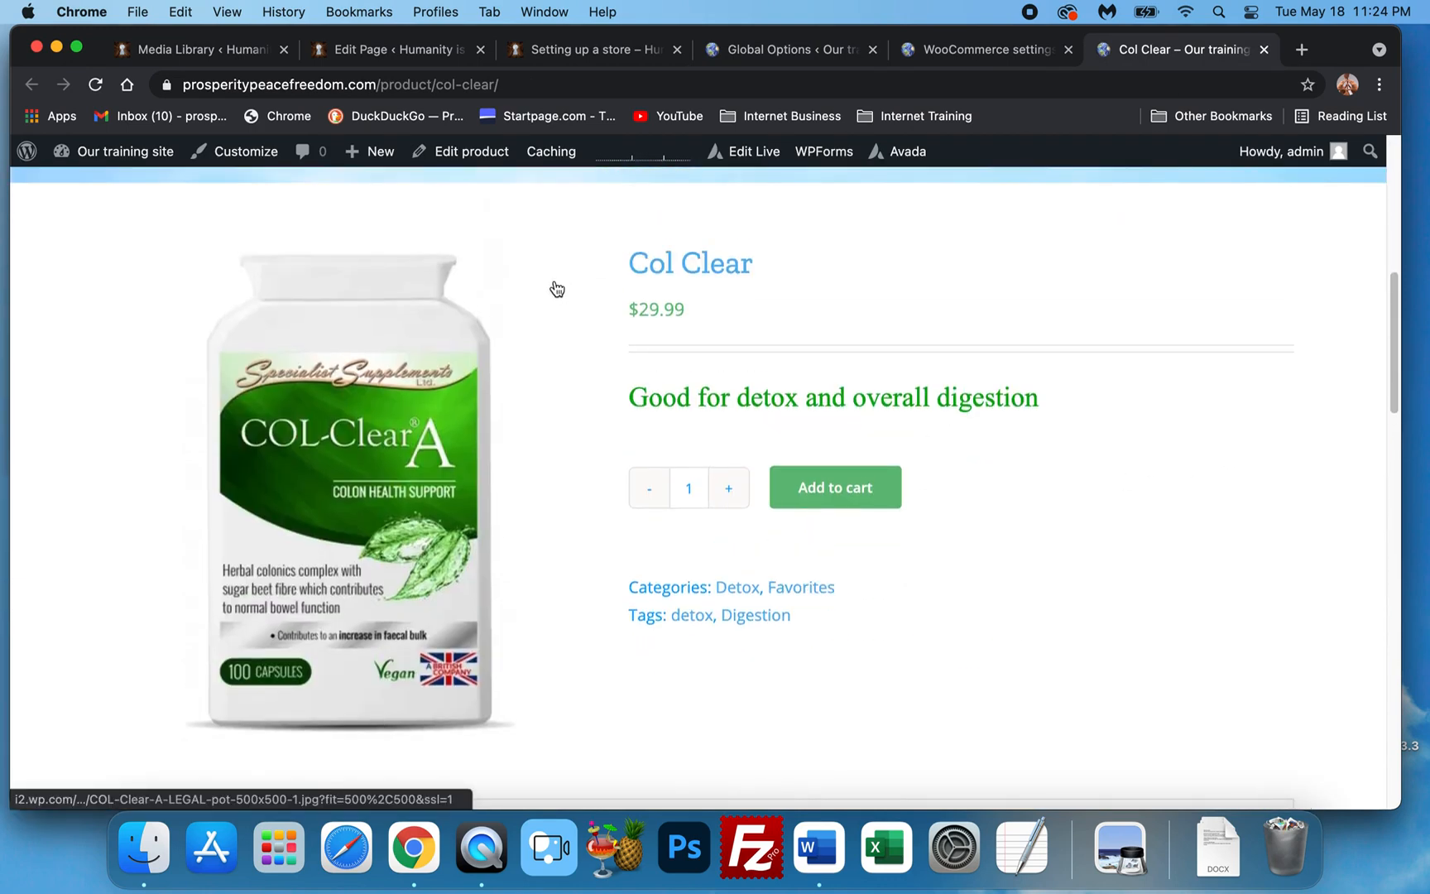
{"action": "scroll", "coordinate": [557, 288], "scroll_direction": "up", "scroll_amount": 6}
{"action": "scroll", "coordinate": [549, 281], "scroll_direction": "down", "scroll_amount": 5}
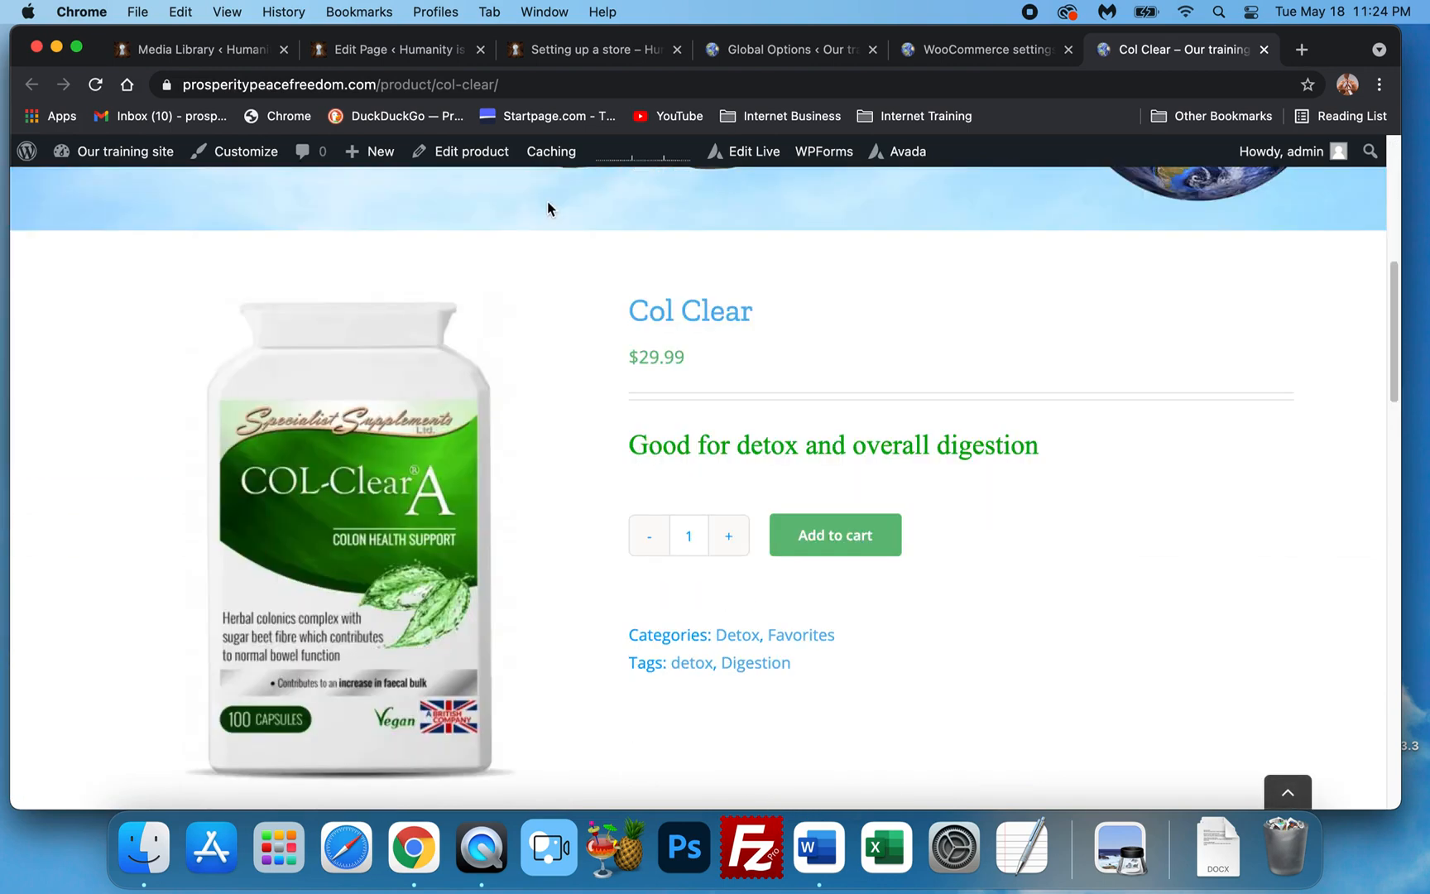
{"action": "scroll", "coordinate": [550, 205], "scroll_direction": "down", "scroll_amount": 1}
{"action": "left_click", "coordinate": [795, 52]}
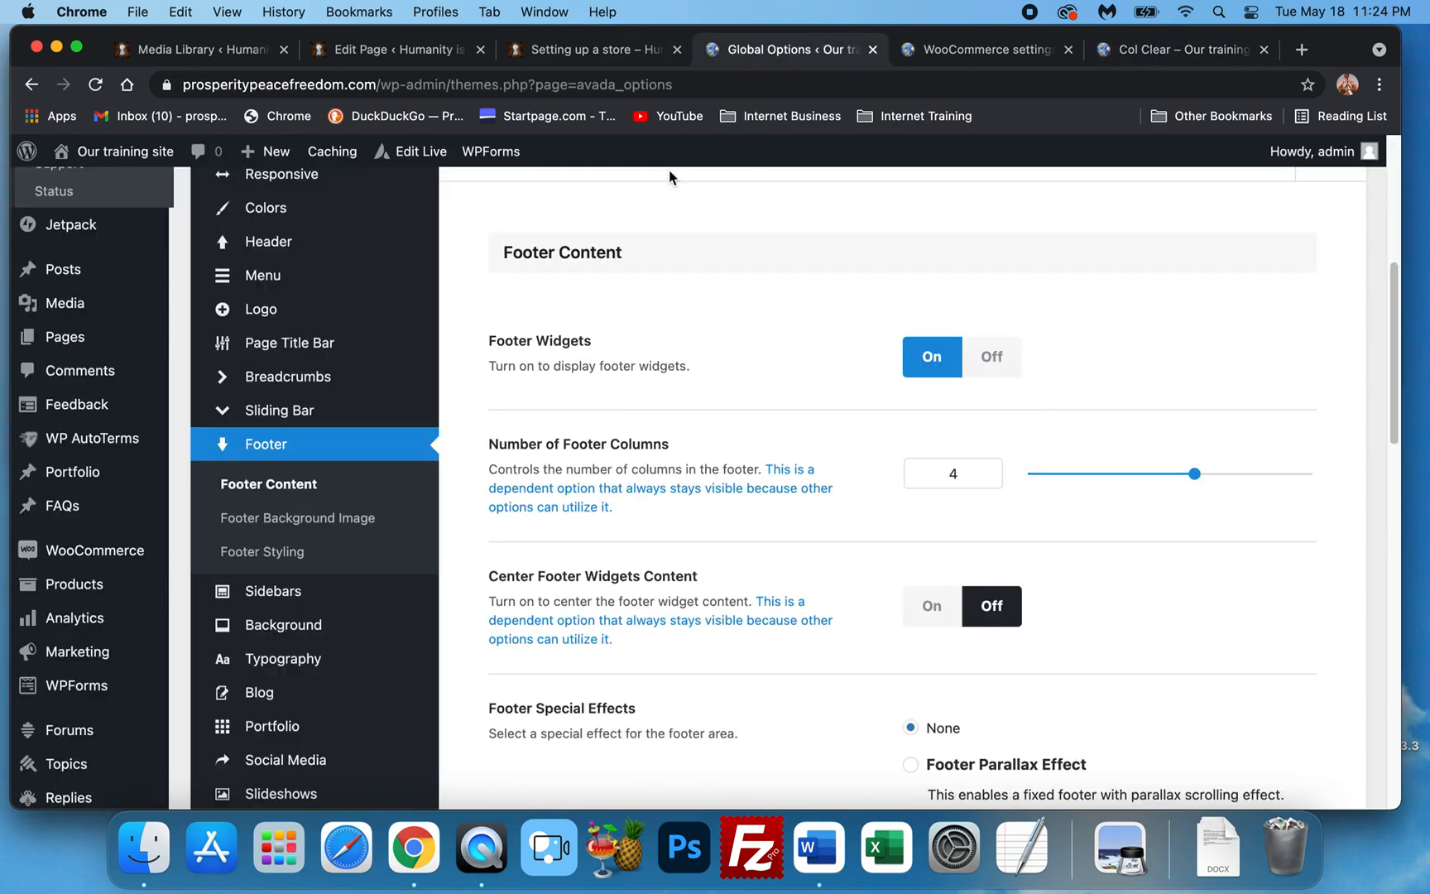
Open the Home page's editor from the All Pages list.
{"action": "left_click", "coordinate": [66, 348]}
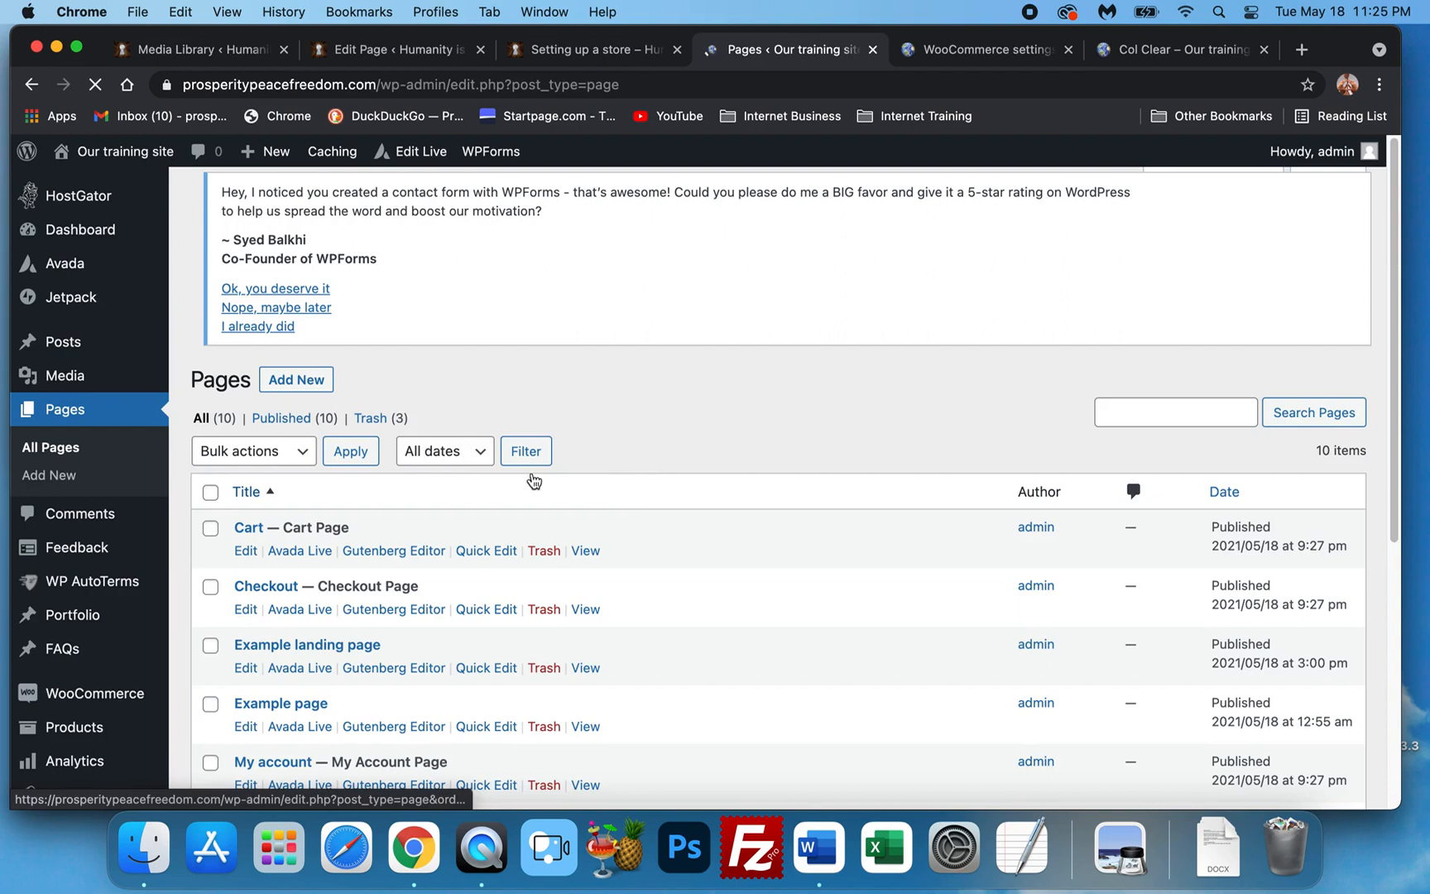
{"action": "scroll", "coordinate": [437, 469], "scroll_direction": "down", "scroll_amount": 6}
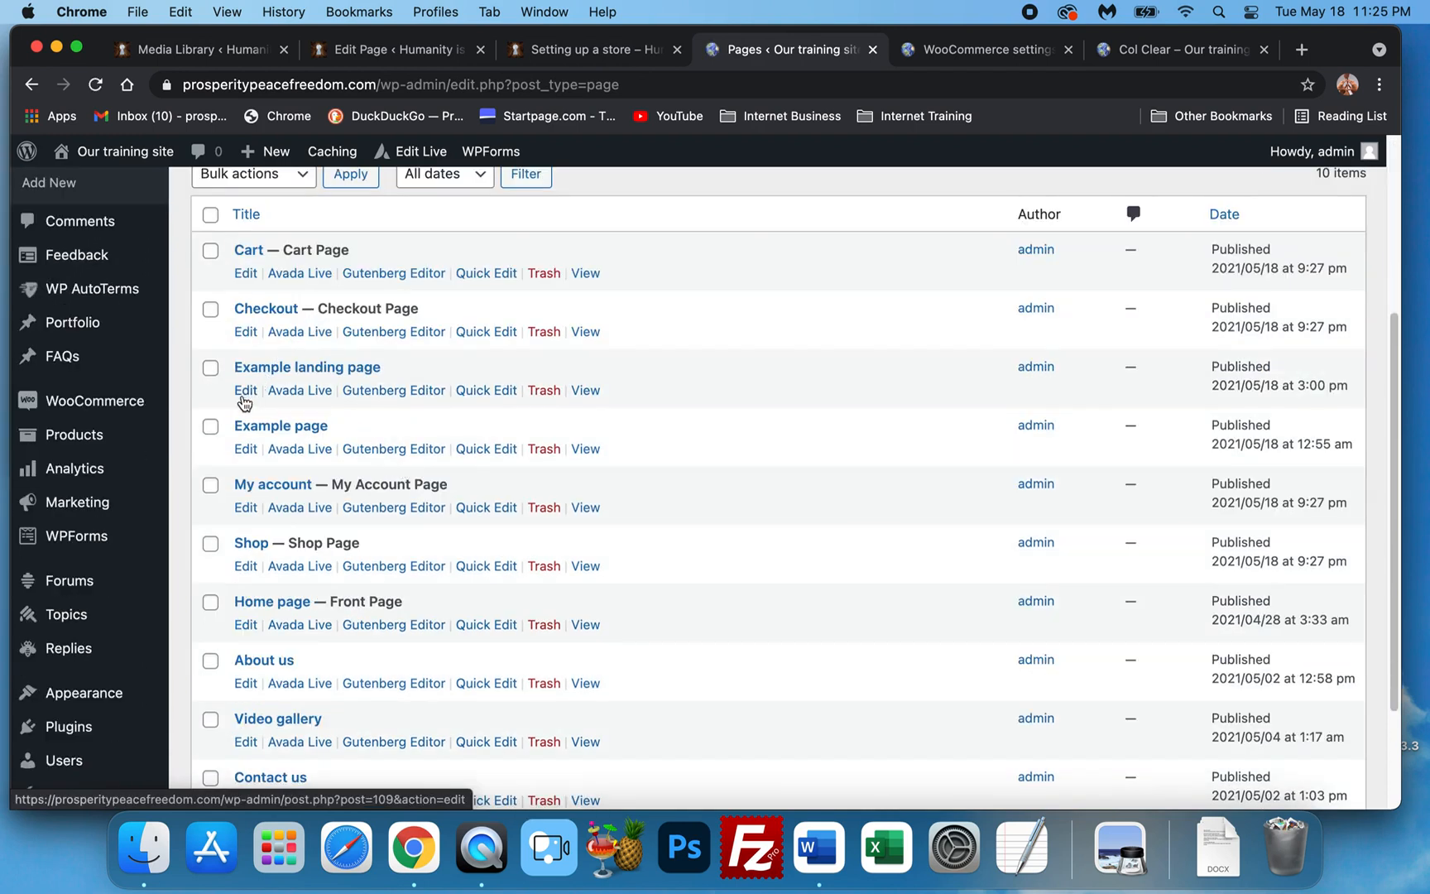
{"action": "scroll", "coordinate": [256, 497], "scroll_direction": "down", "scroll_amount": 2}
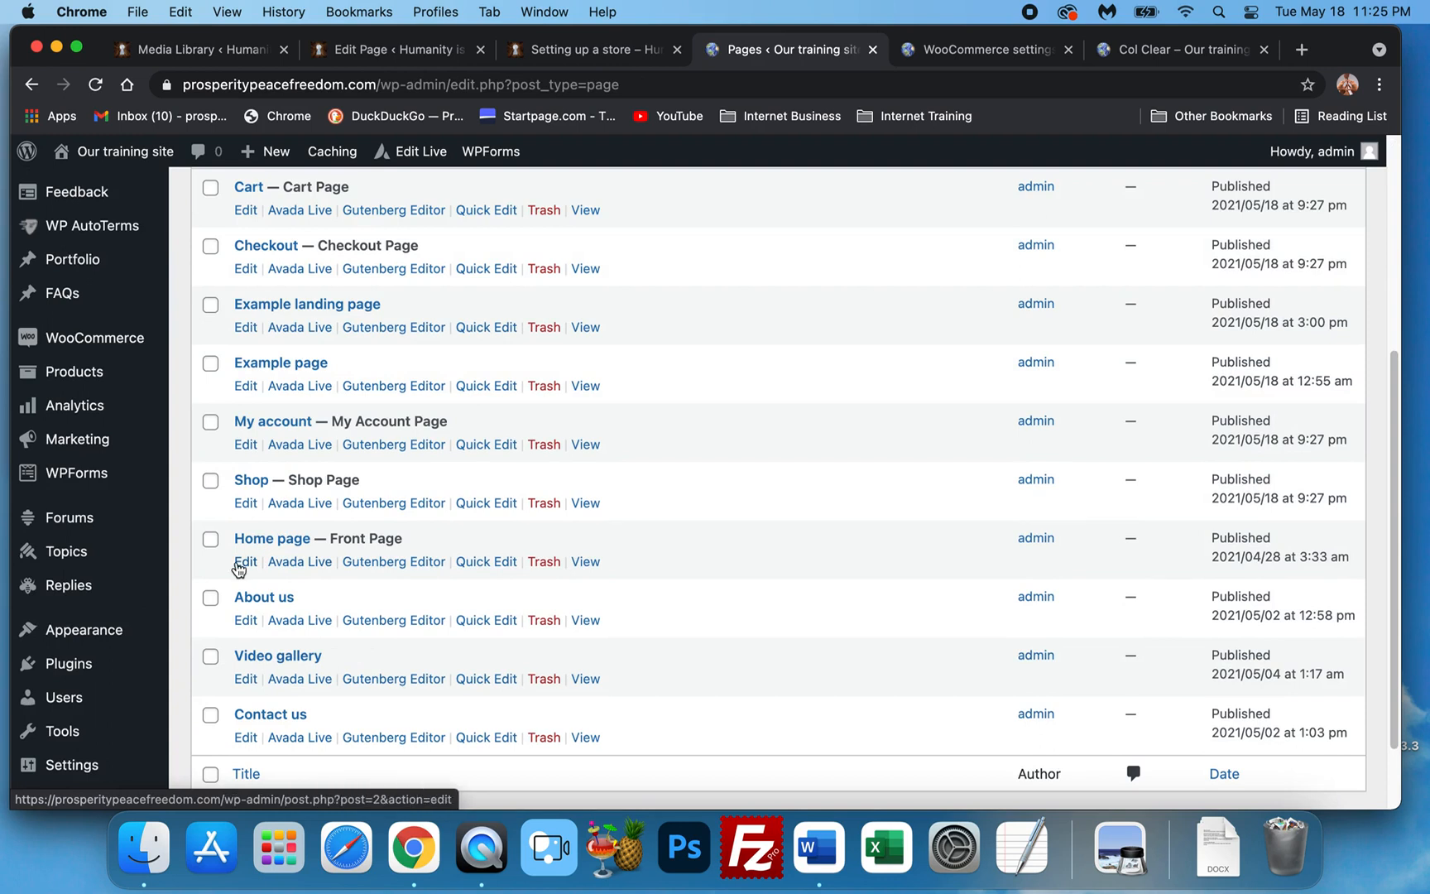
{"action": "left_click", "coordinate": [239, 566]}
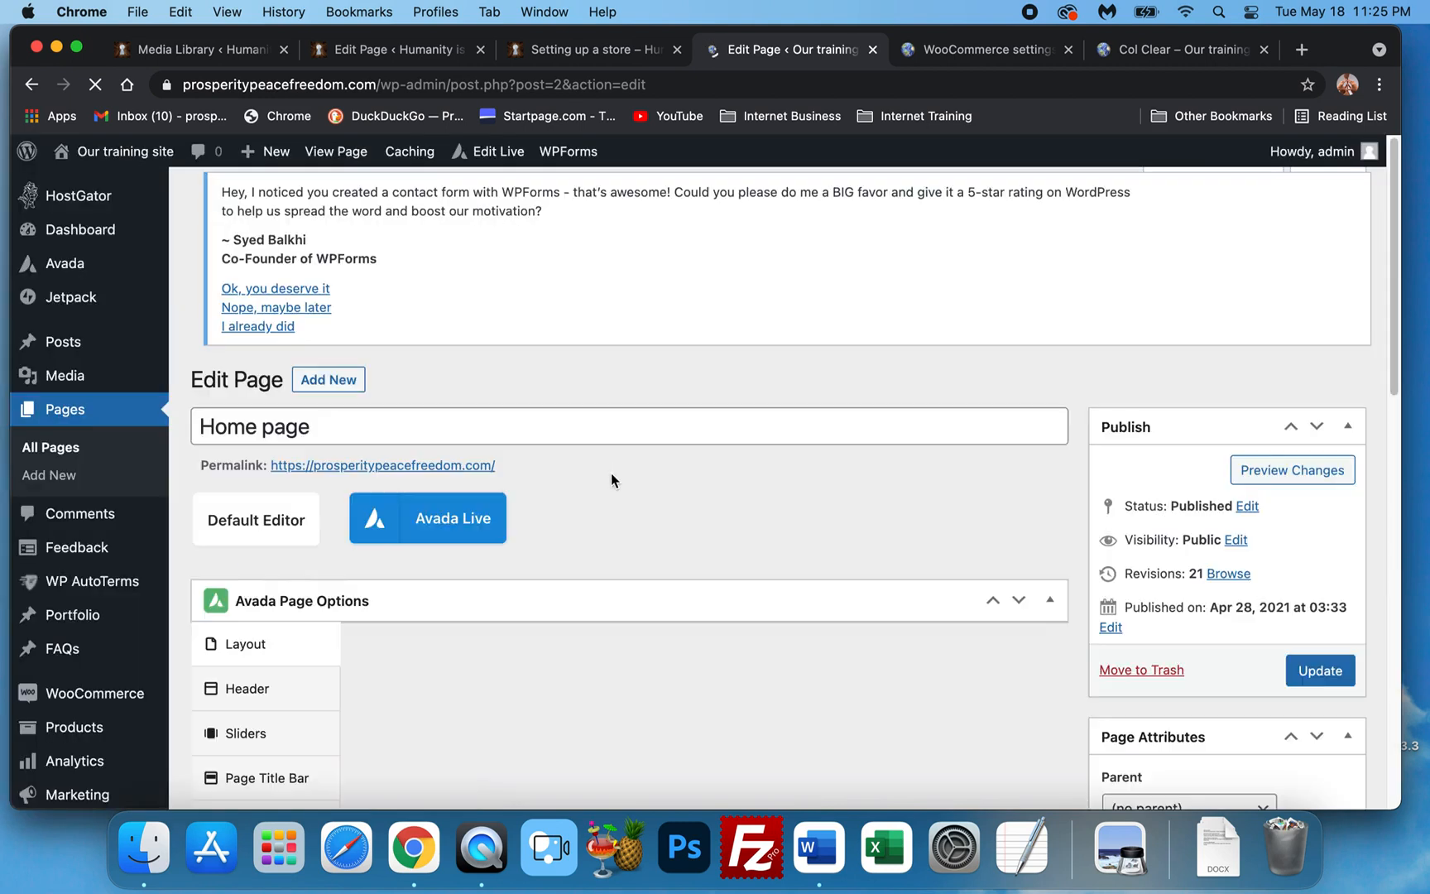
Review the Header tab in the Home page's Avada Page Options.
{"action": "scroll", "coordinate": [364, 534], "scroll_direction": "down", "scroll_amount": 4}
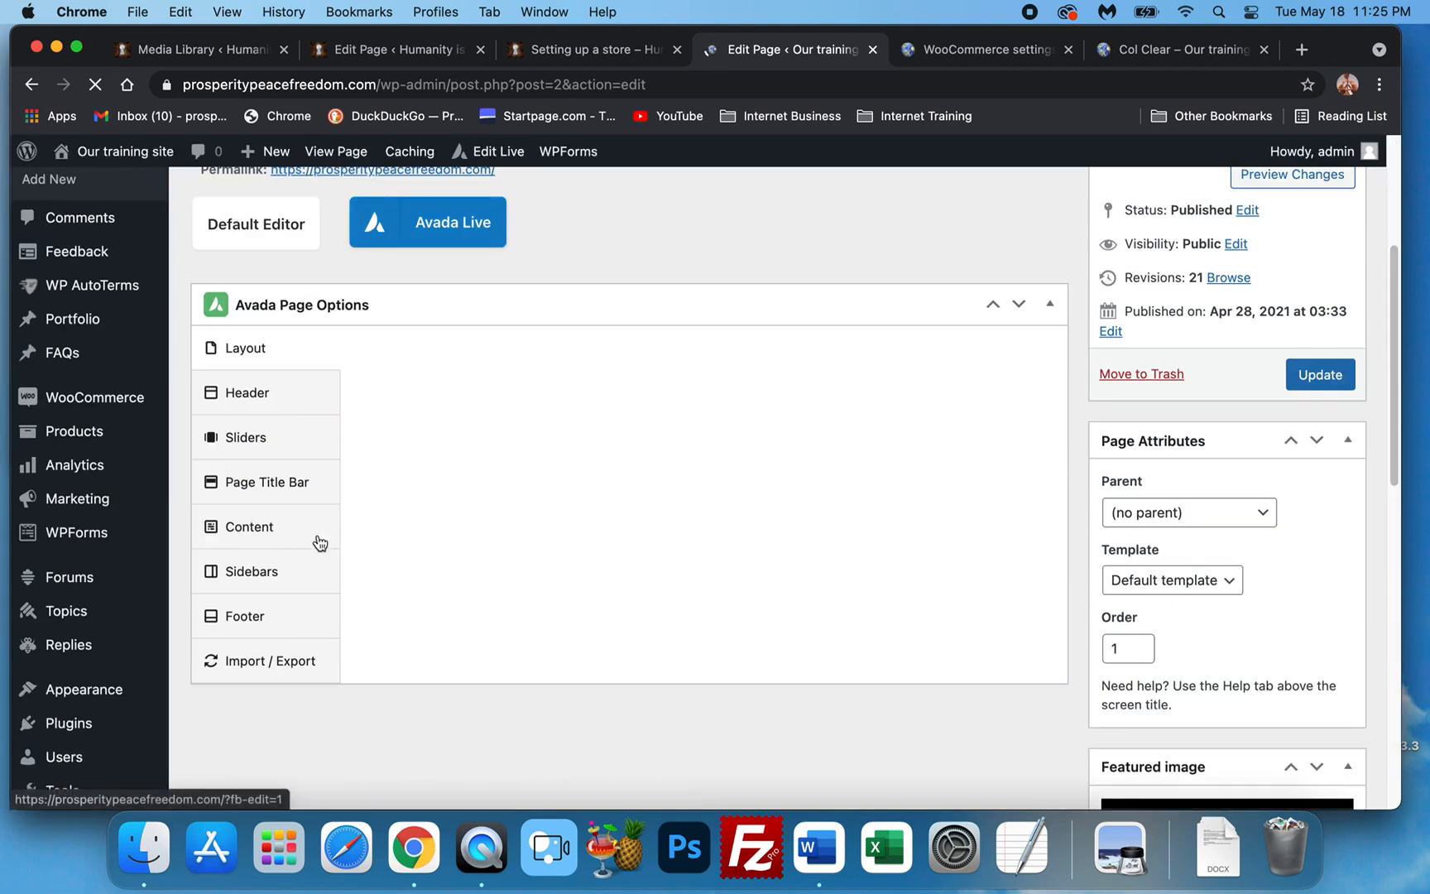
{"action": "left_click", "coordinate": [281, 409]}
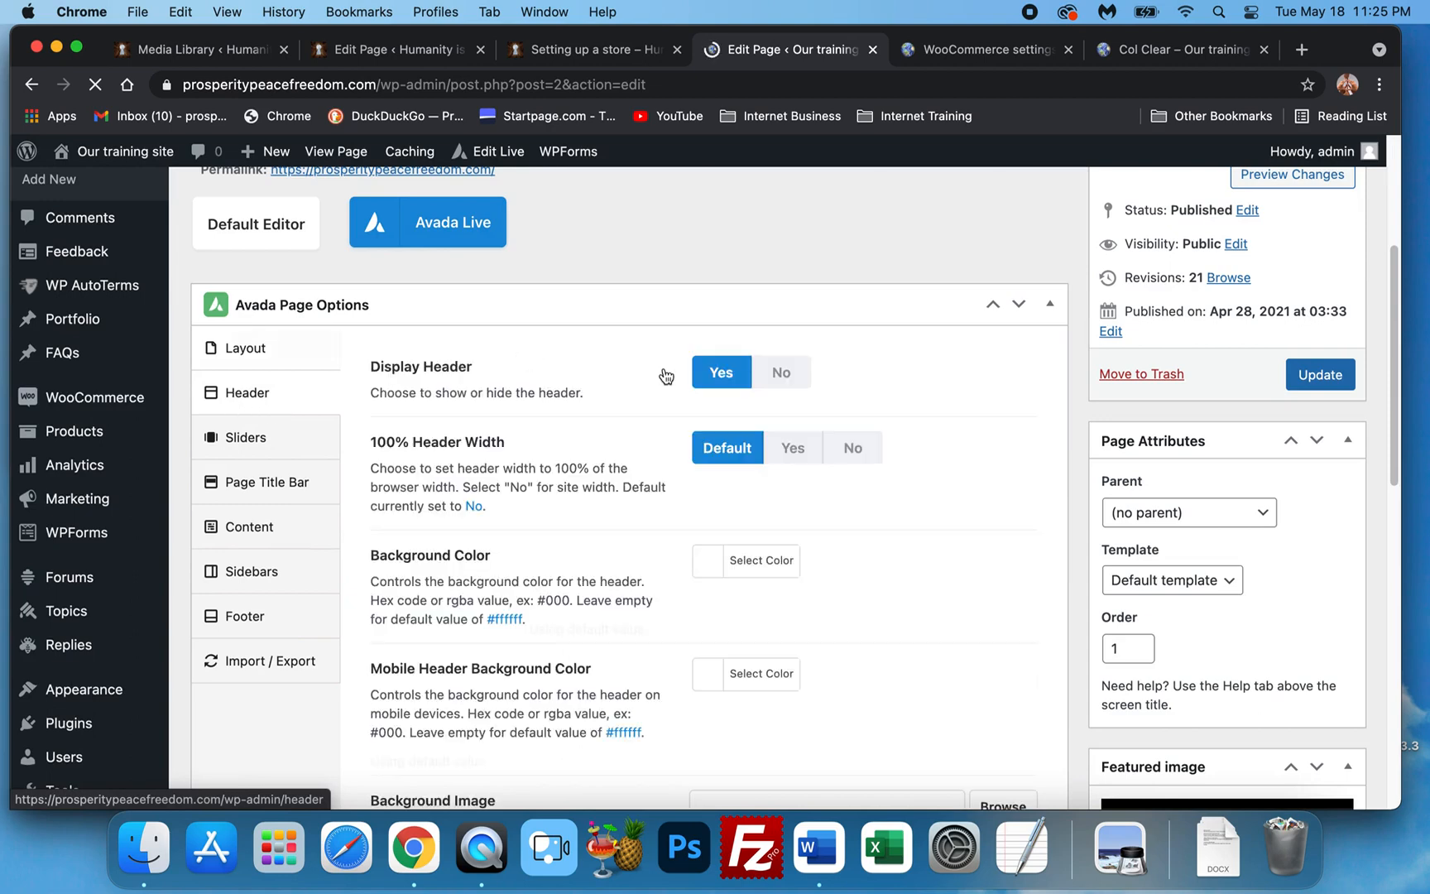
{"action": "scroll", "coordinate": [584, 395], "scroll_direction": "up", "scroll_amount": 4}
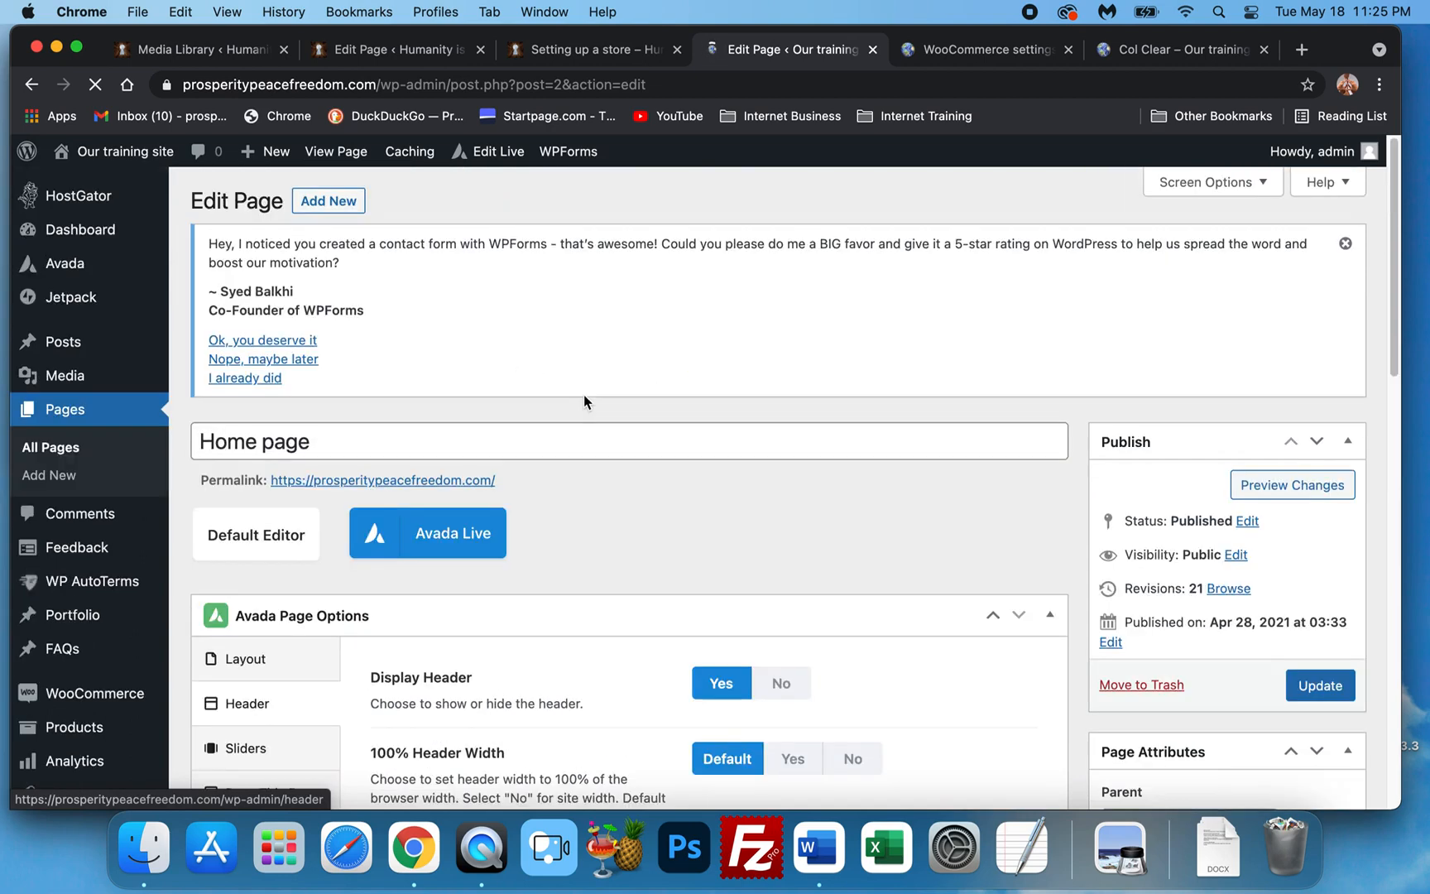
{"action": "scroll", "coordinate": [566, 431], "scroll_direction": "down", "scroll_amount": 4}
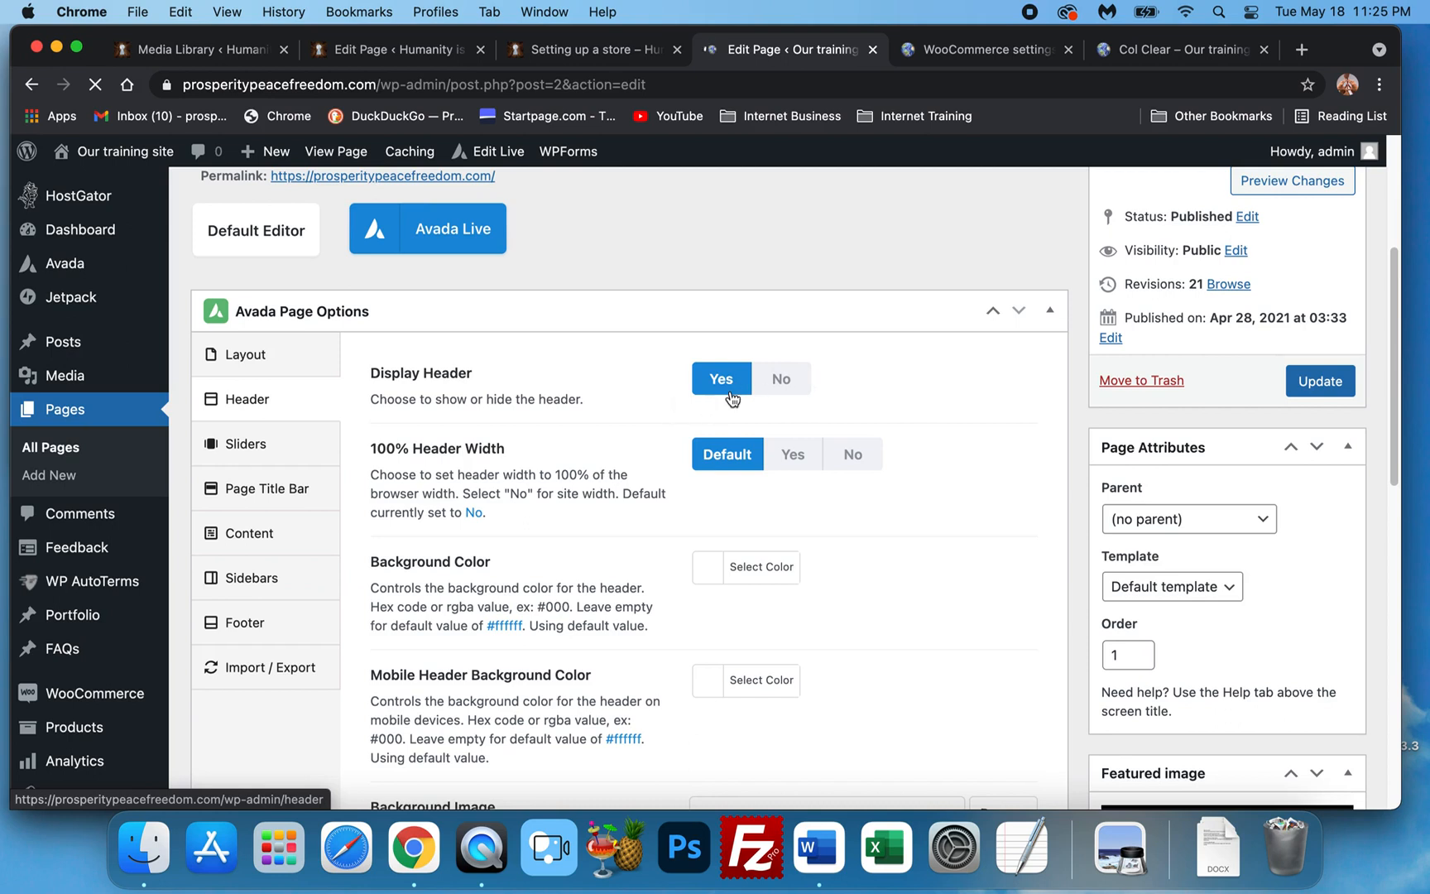
{"action": "scroll", "coordinate": [730, 391], "scroll_direction": "up", "scroll_amount": 4}
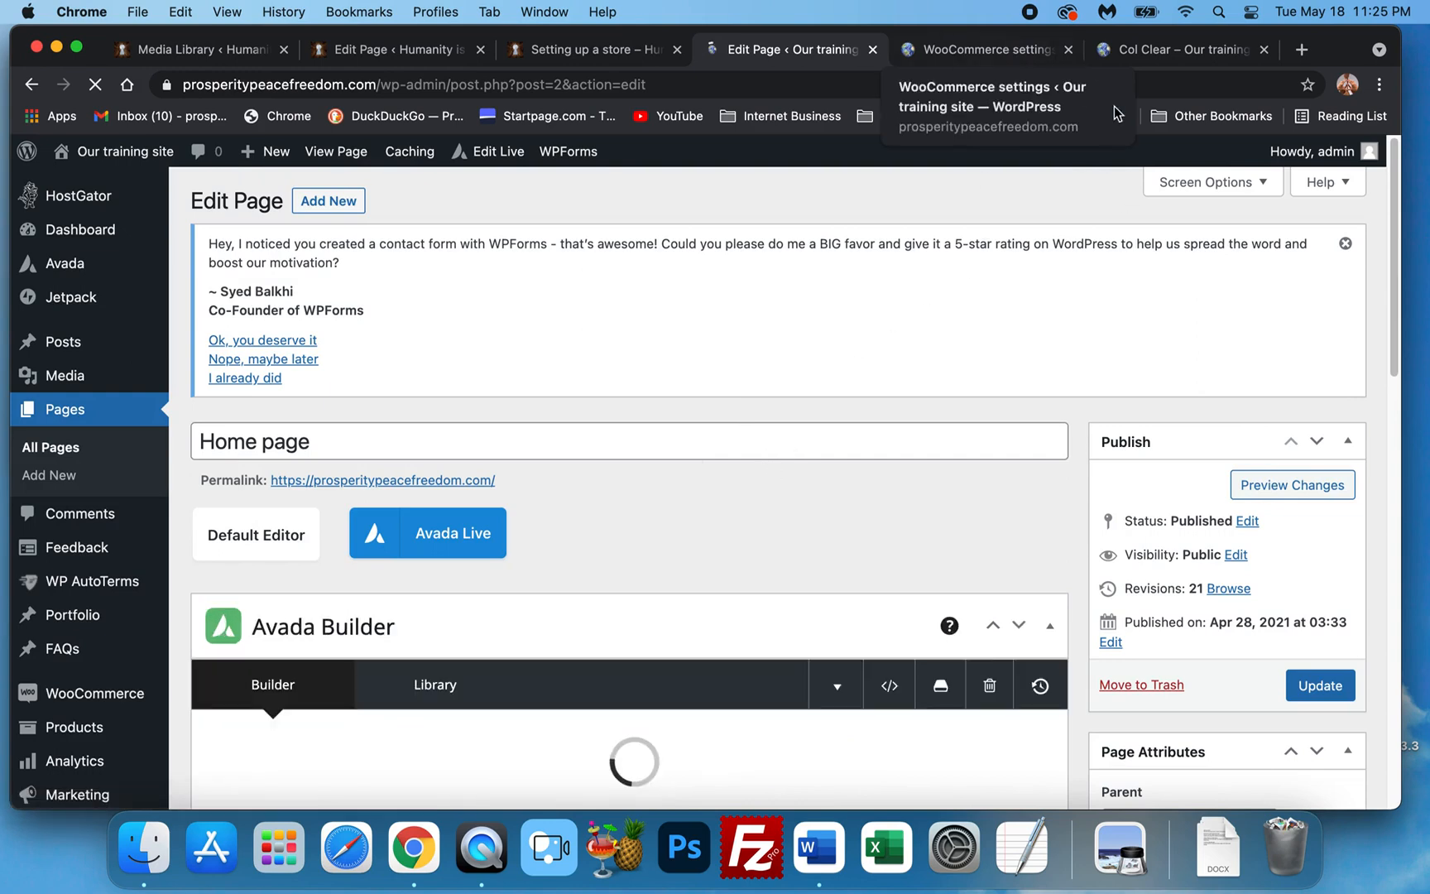
Bring the live Col Clear product page back up and scroll over it.
{"action": "left_click", "coordinate": [985, 50]}
{"action": "left_click", "coordinate": [1192, 50]}
{"action": "scroll", "coordinate": [718, 478], "scroll_direction": "down", "scroll_amount": 2}
{"action": "scroll", "coordinate": [715, 475], "scroll_direction": "up", "scroll_amount": 4}
{"action": "scroll", "coordinate": [662, 529], "scroll_direction": "up", "scroll_amount": 6}
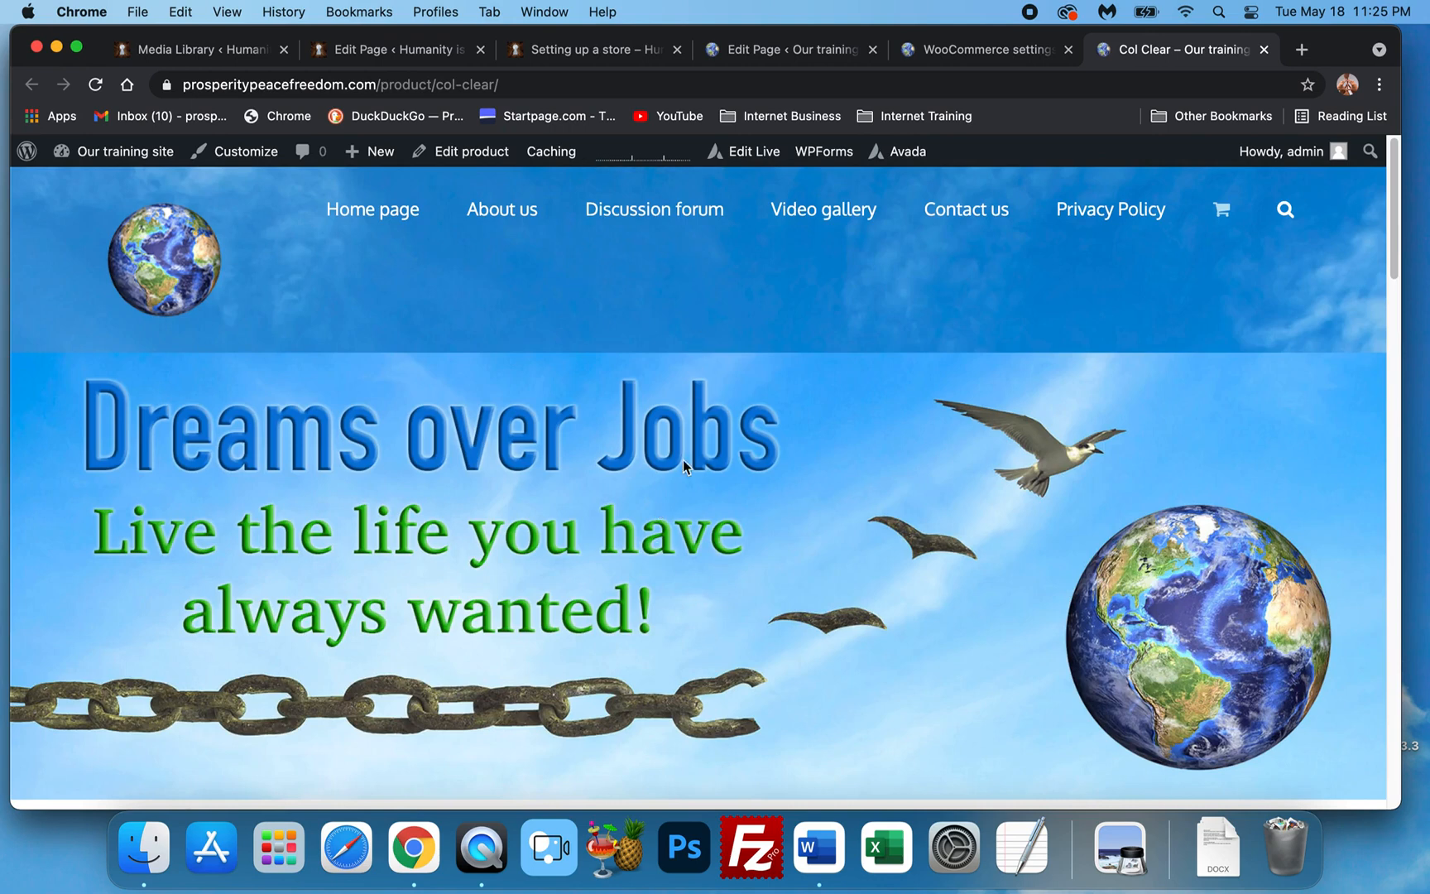
{"action": "scroll", "coordinate": [683, 476], "scroll_direction": "down", "scroll_amount": 5}
{"action": "scroll", "coordinate": [699, 480], "scroll_direction": "down", "scroll_amount": 2}
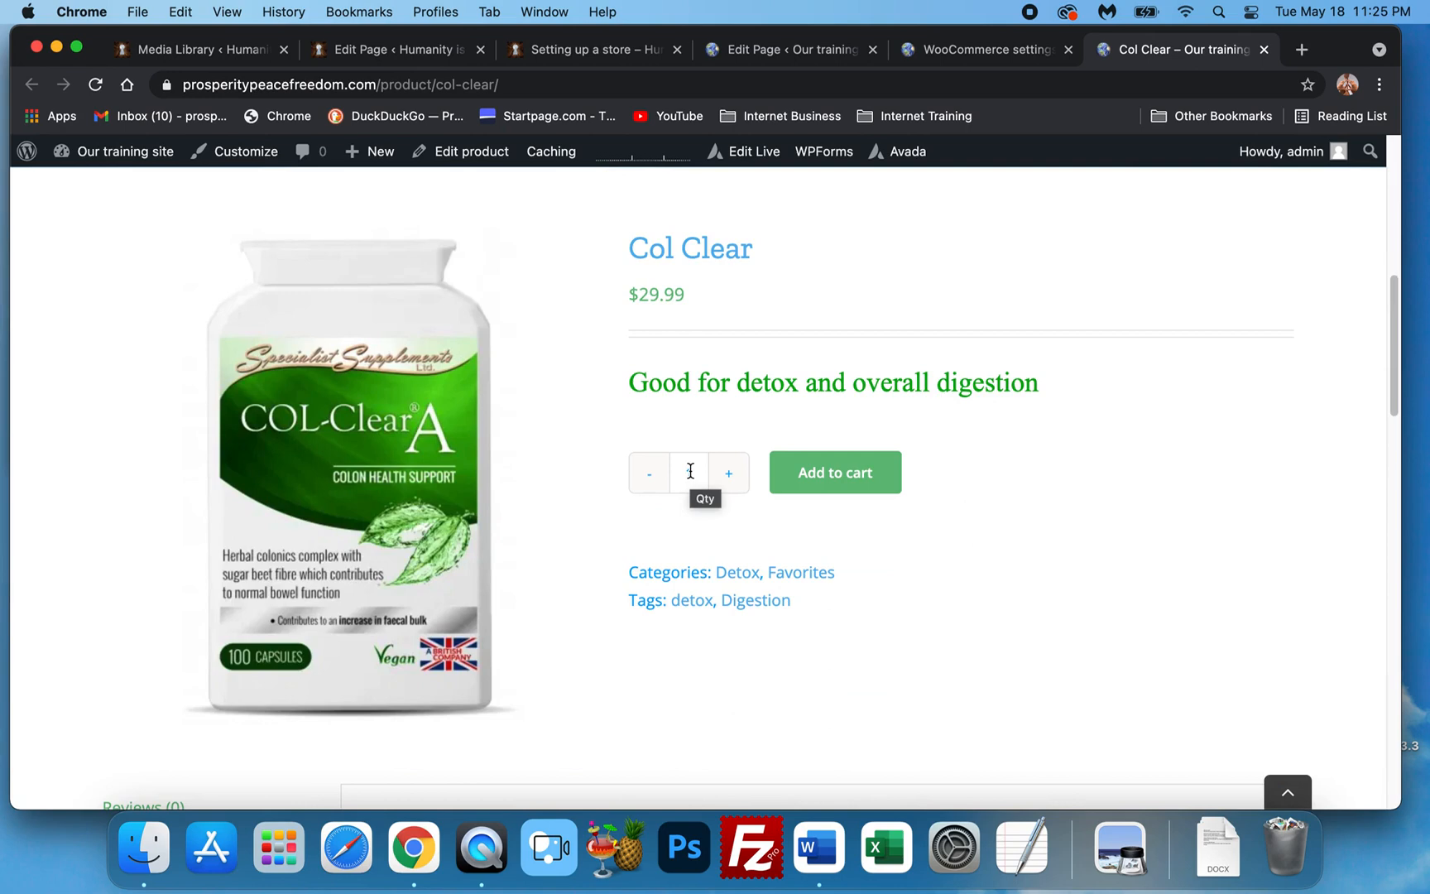
{"action": "scroll", "coordinate": [690, 471], "scroll_direction": "up", "scroll_amount": 7}
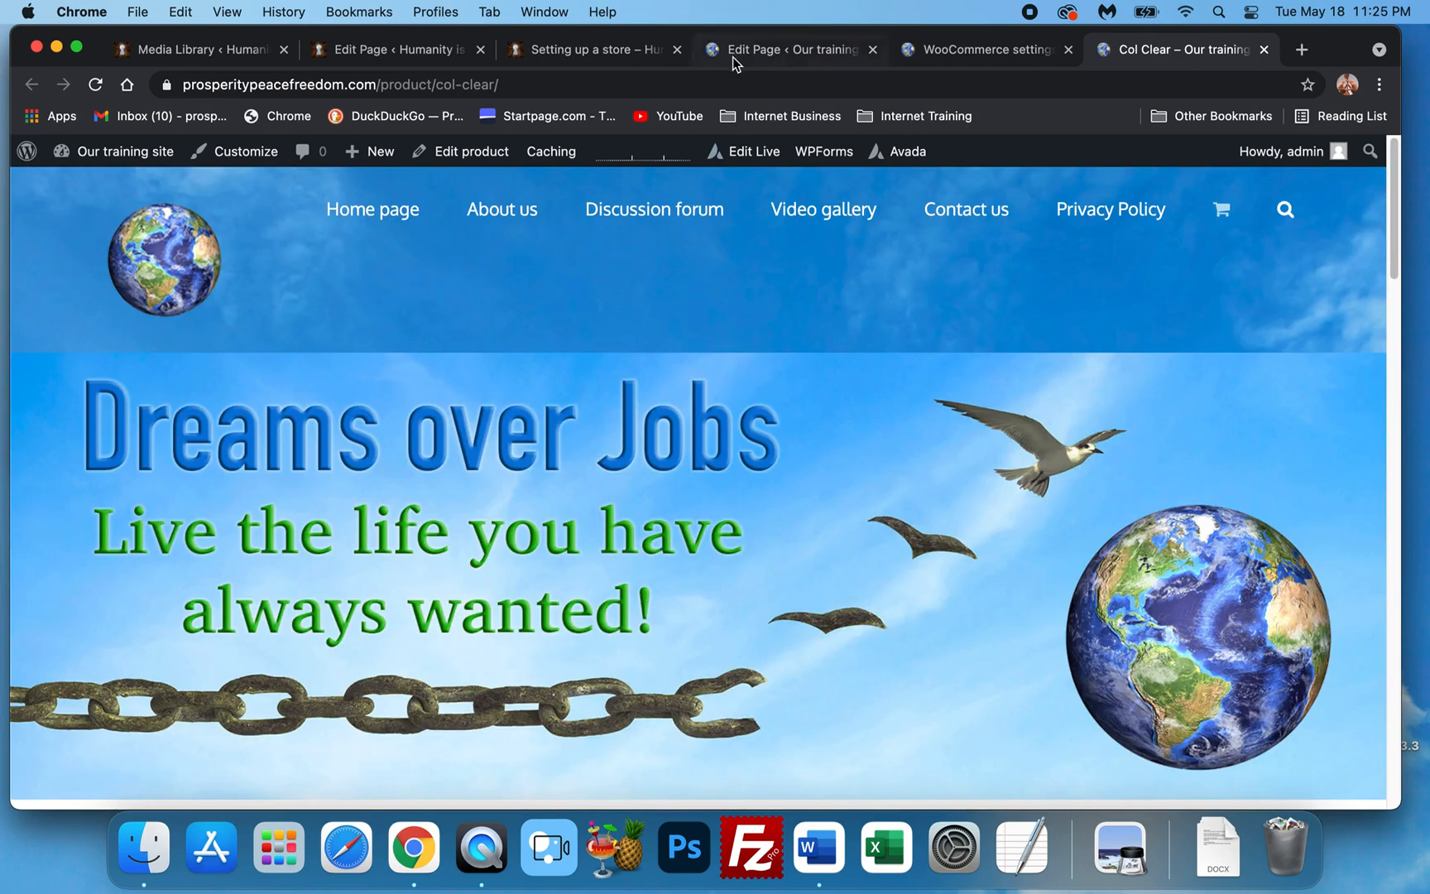
{"action": "left_click", "coordinate": [733, 56]}
Open WooCommerce's Product categories list from the admin Products menu.
{"action": "scroll", "coordinate": [517, 386], "scroll_direction": "down", "scroll_amount": 1}
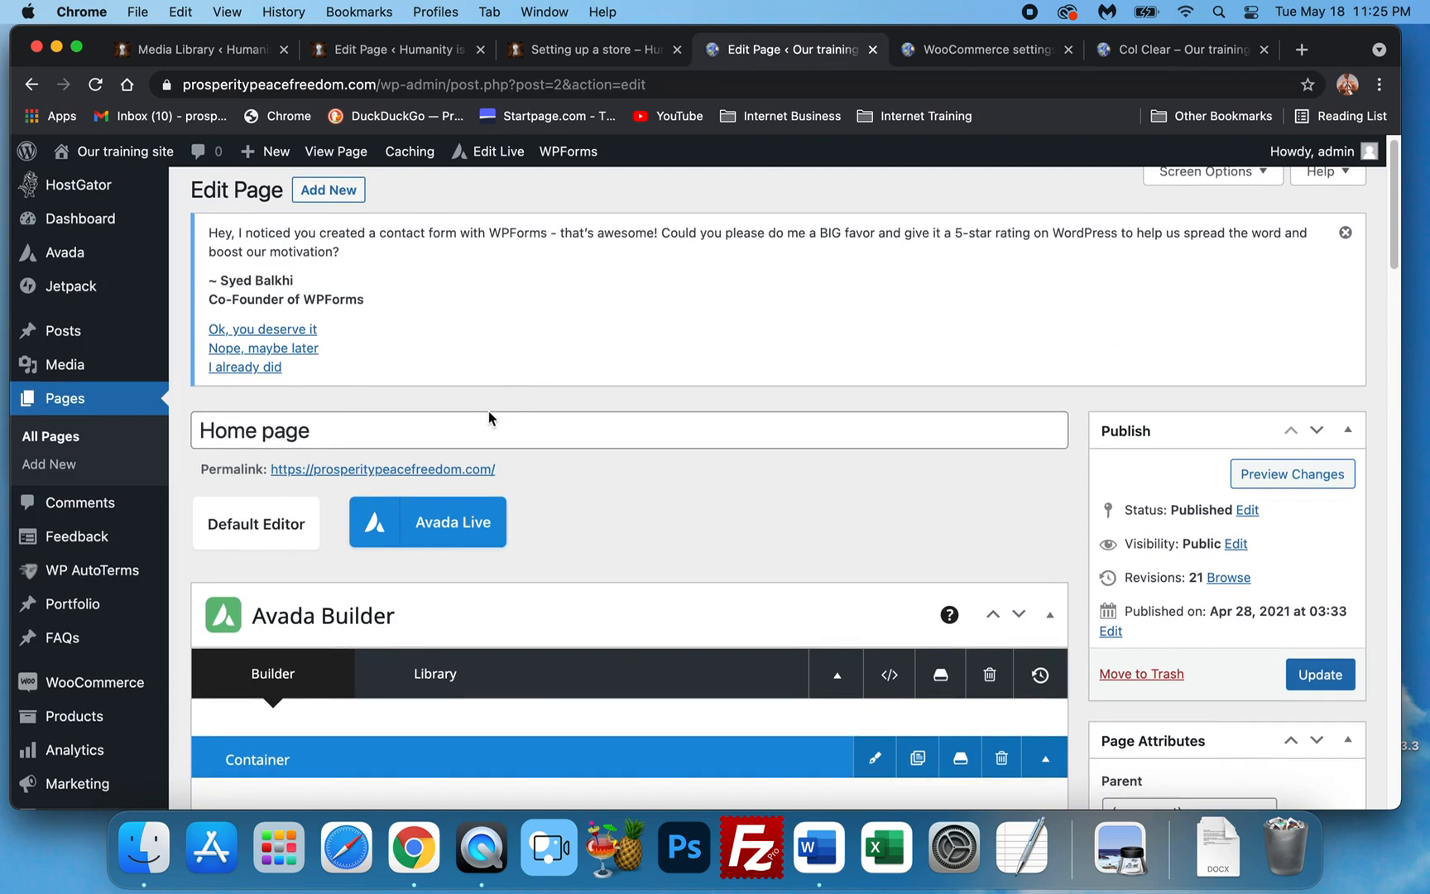
{"action": "scroll", "coordinate": [54, 499], "scroll_direction": "down", "scroll_amount": 3}
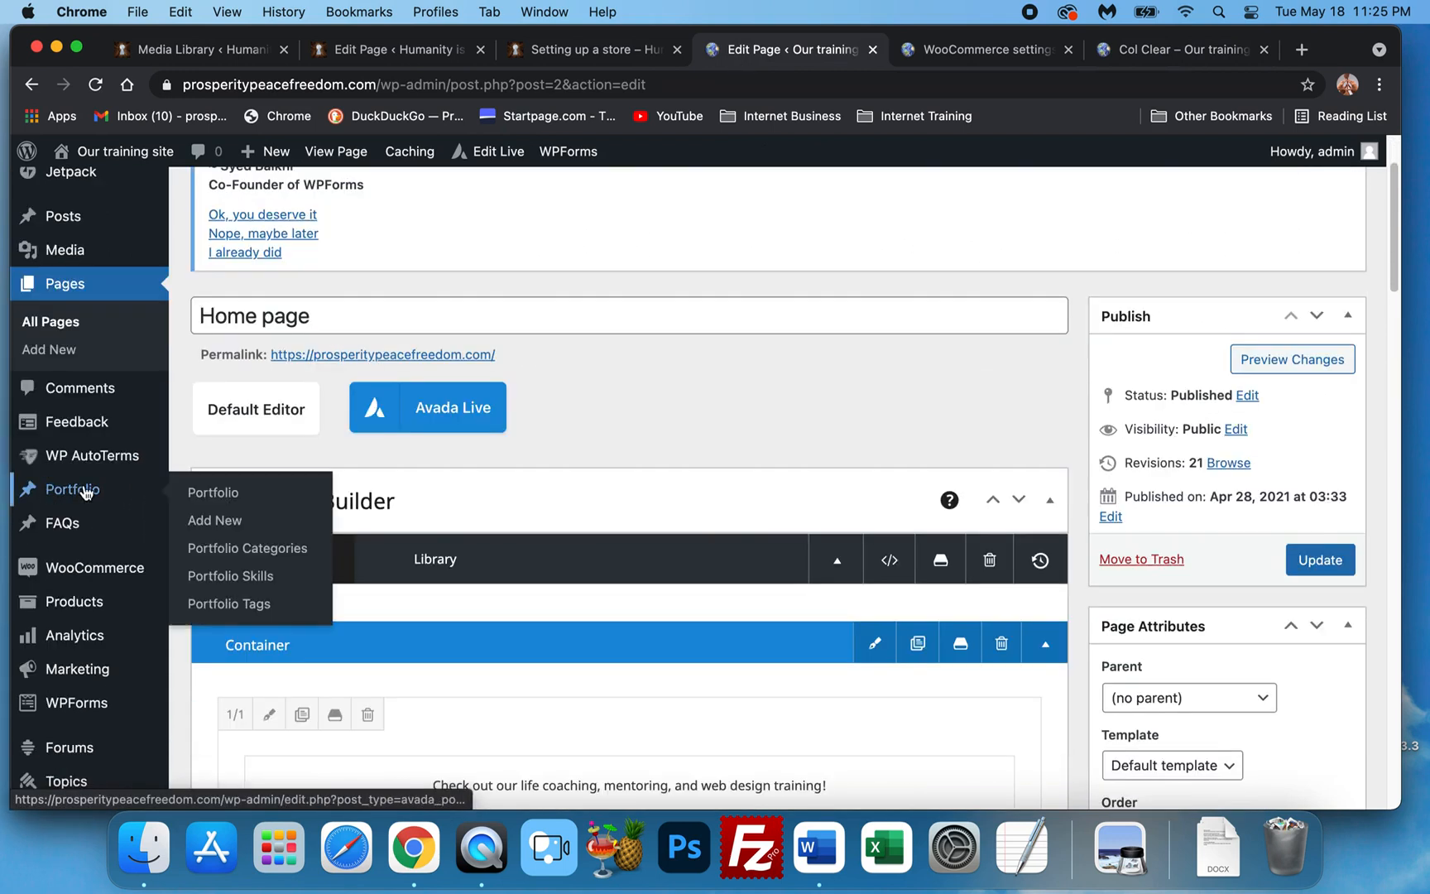
{"action": "scroll", "coordinate": [83, 422], "scroll_direction": "down", "scroll_amount": 3}
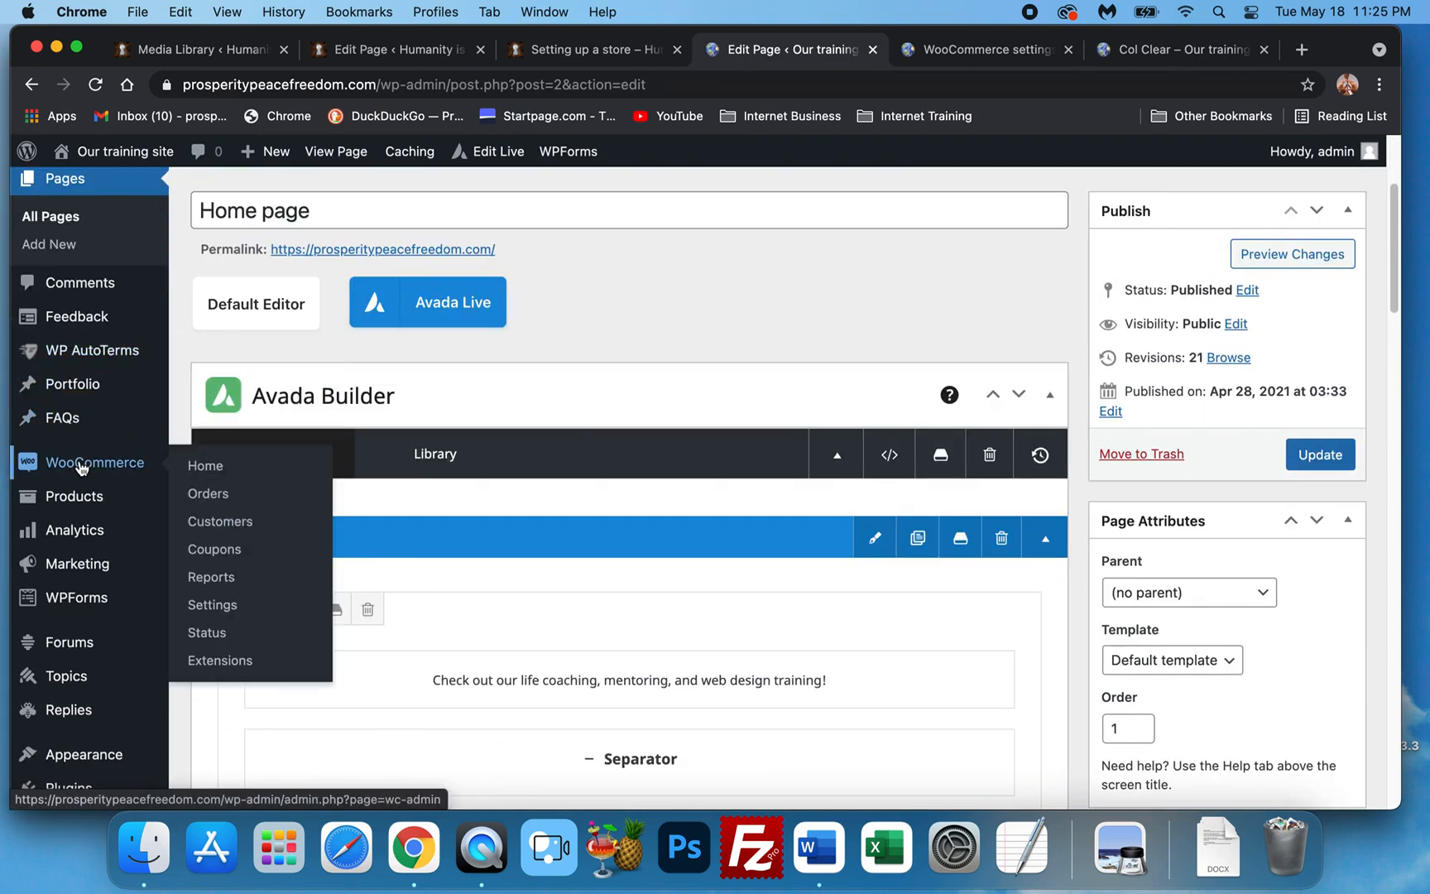
{"action": "mouse_move", "coordinate": [81, 504]}
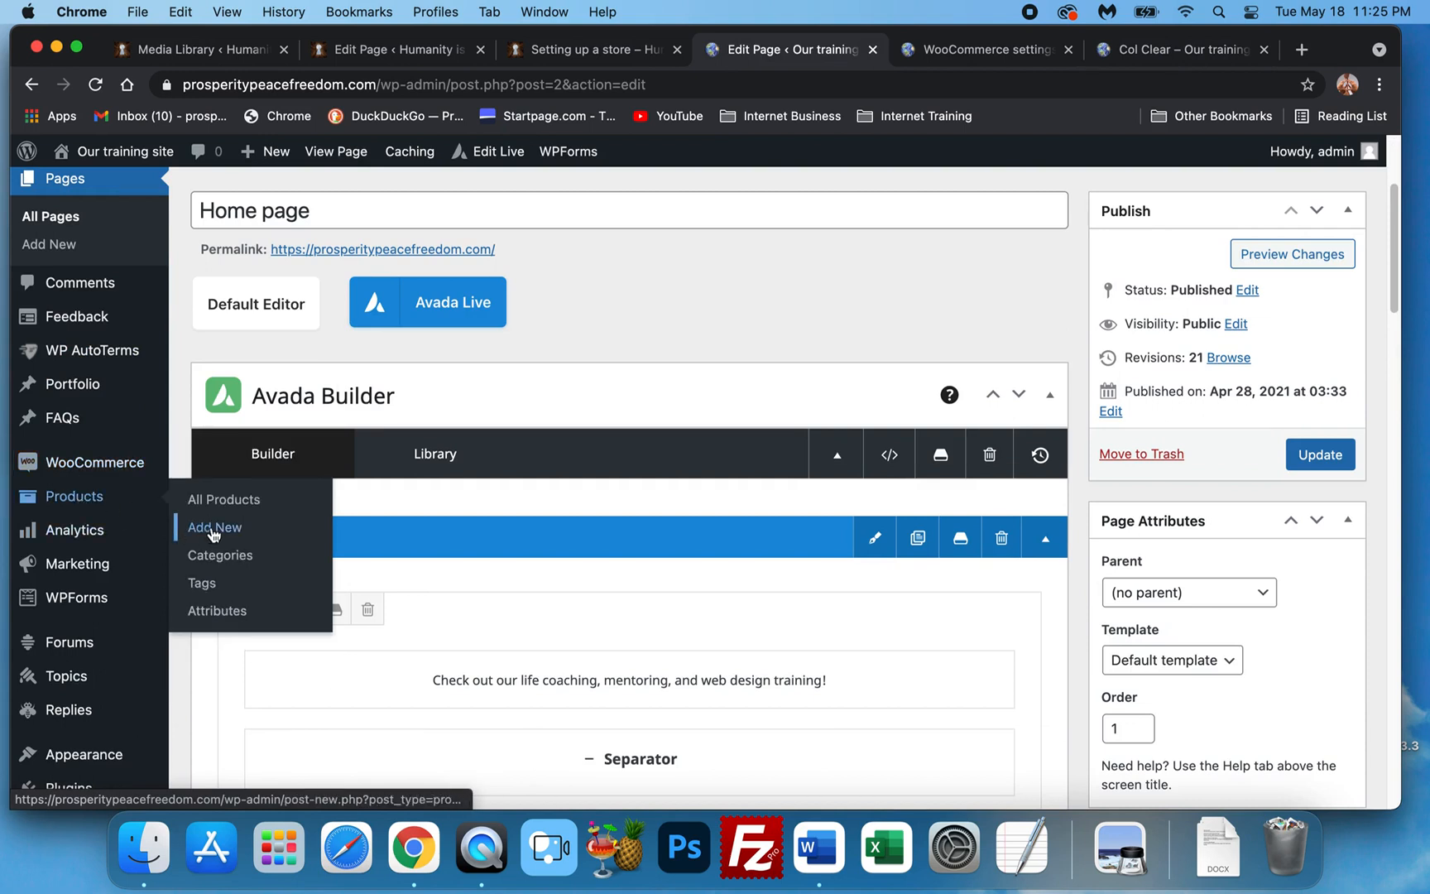
{"action": "left_click", "coordinate": [221, 555]}
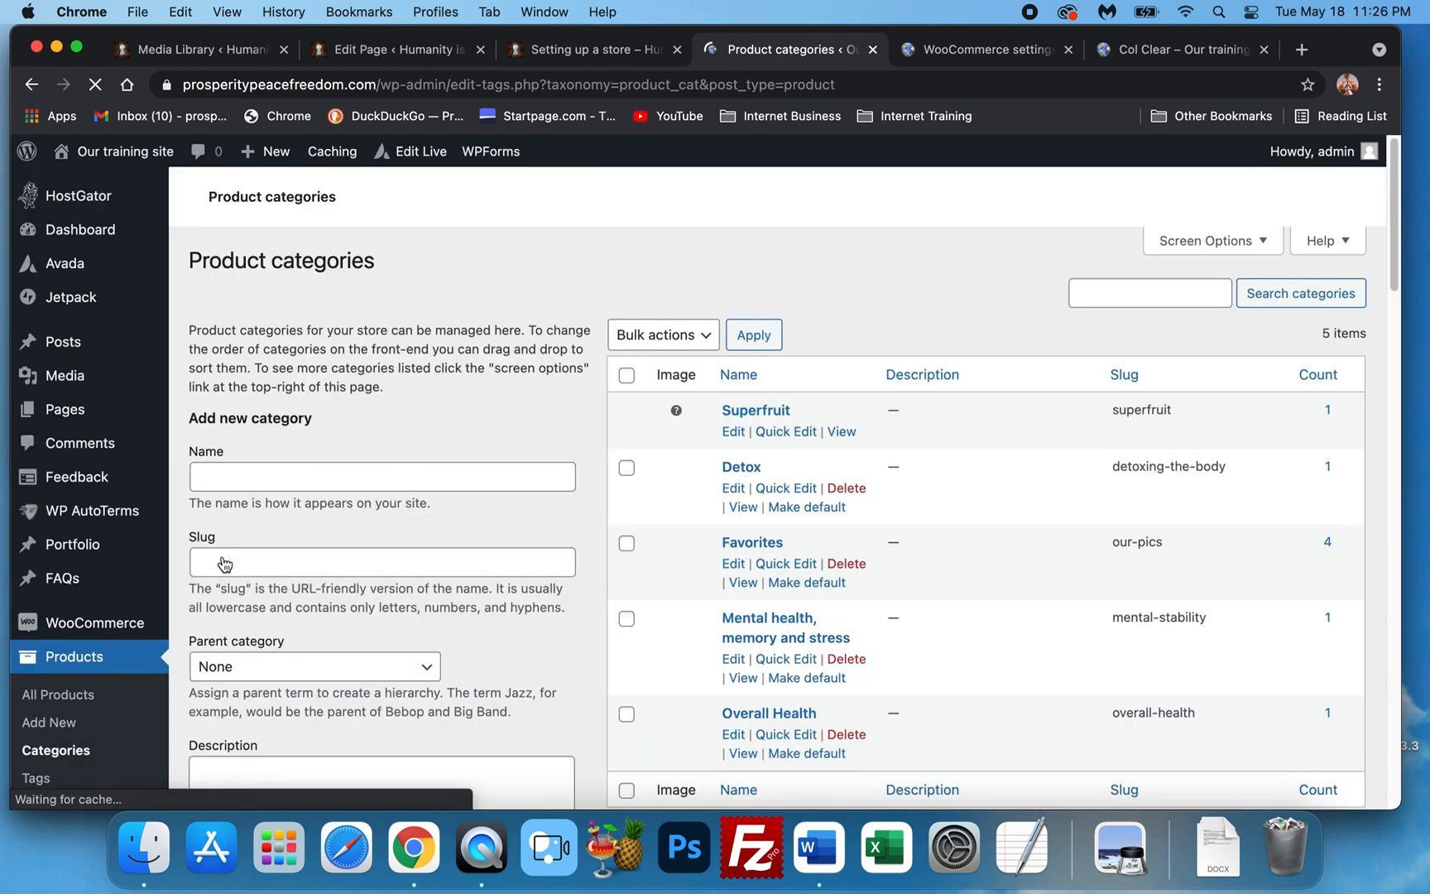
Look over the five existing categories, then start a new product with Products > Add New.
{"action": "scroll", "coordinate": [724, 451], "scroll_direction": "down", "scroll_amount": 1}
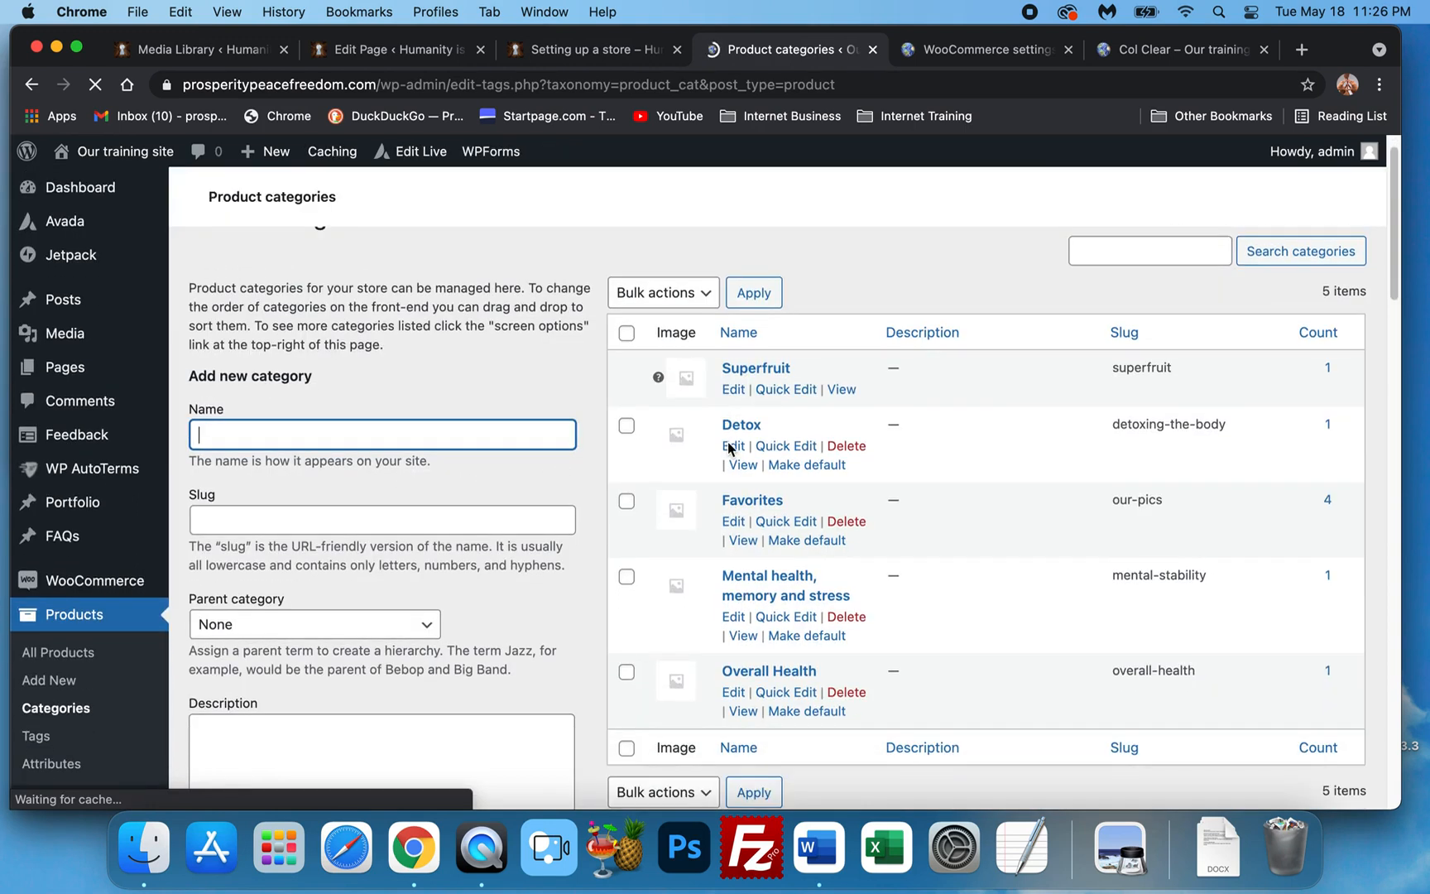
{"action": "scroll", "coordinate": [728, 450], "scroll_direction": "down", "scroll_amount": 1}
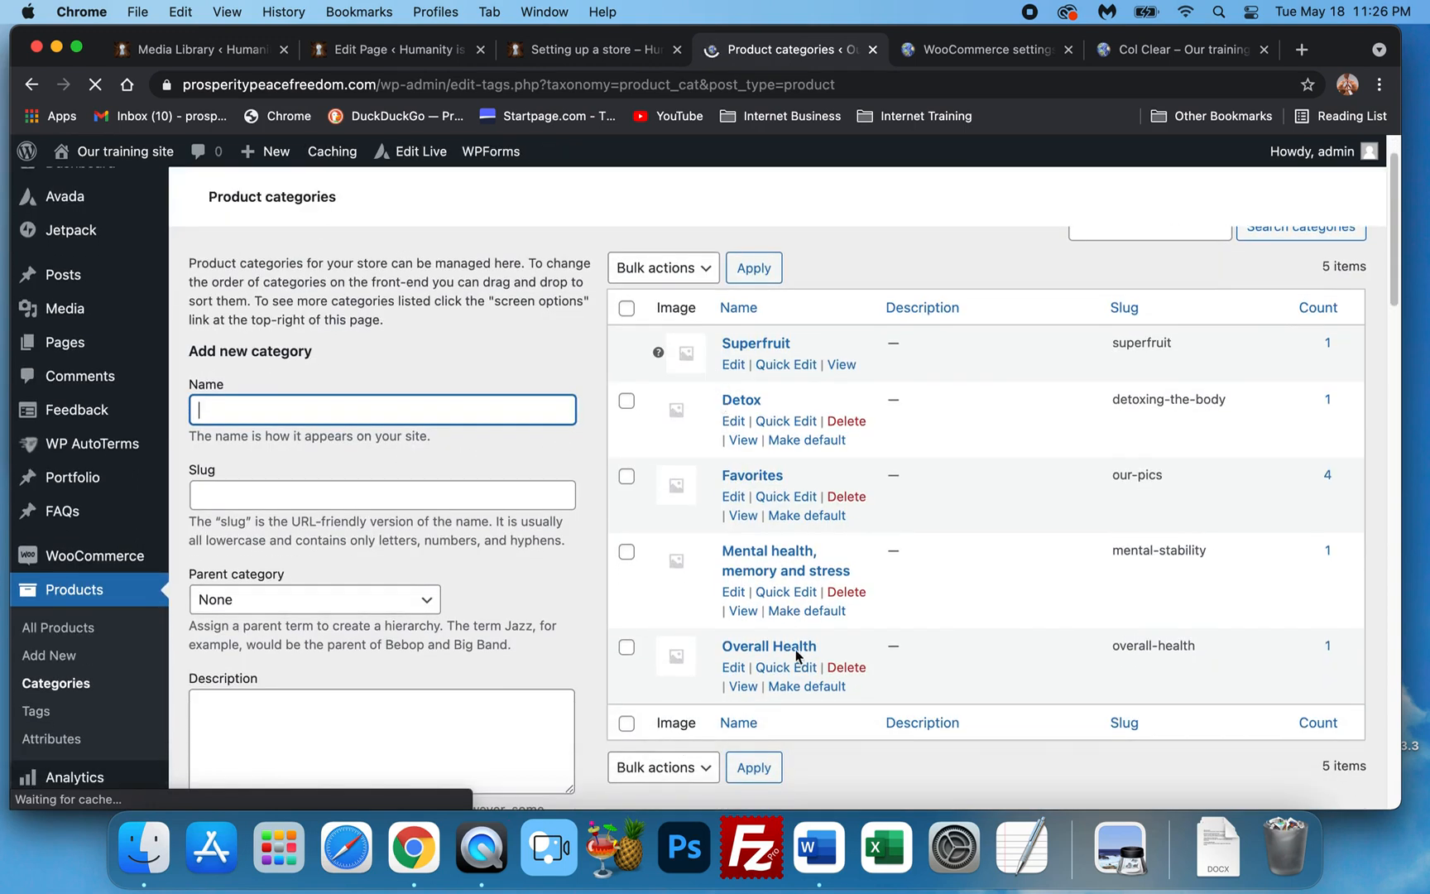
{"action": "scroll", "coordinate": [814, 664], "scroll_direction": "down", "scroll_amount": 1}
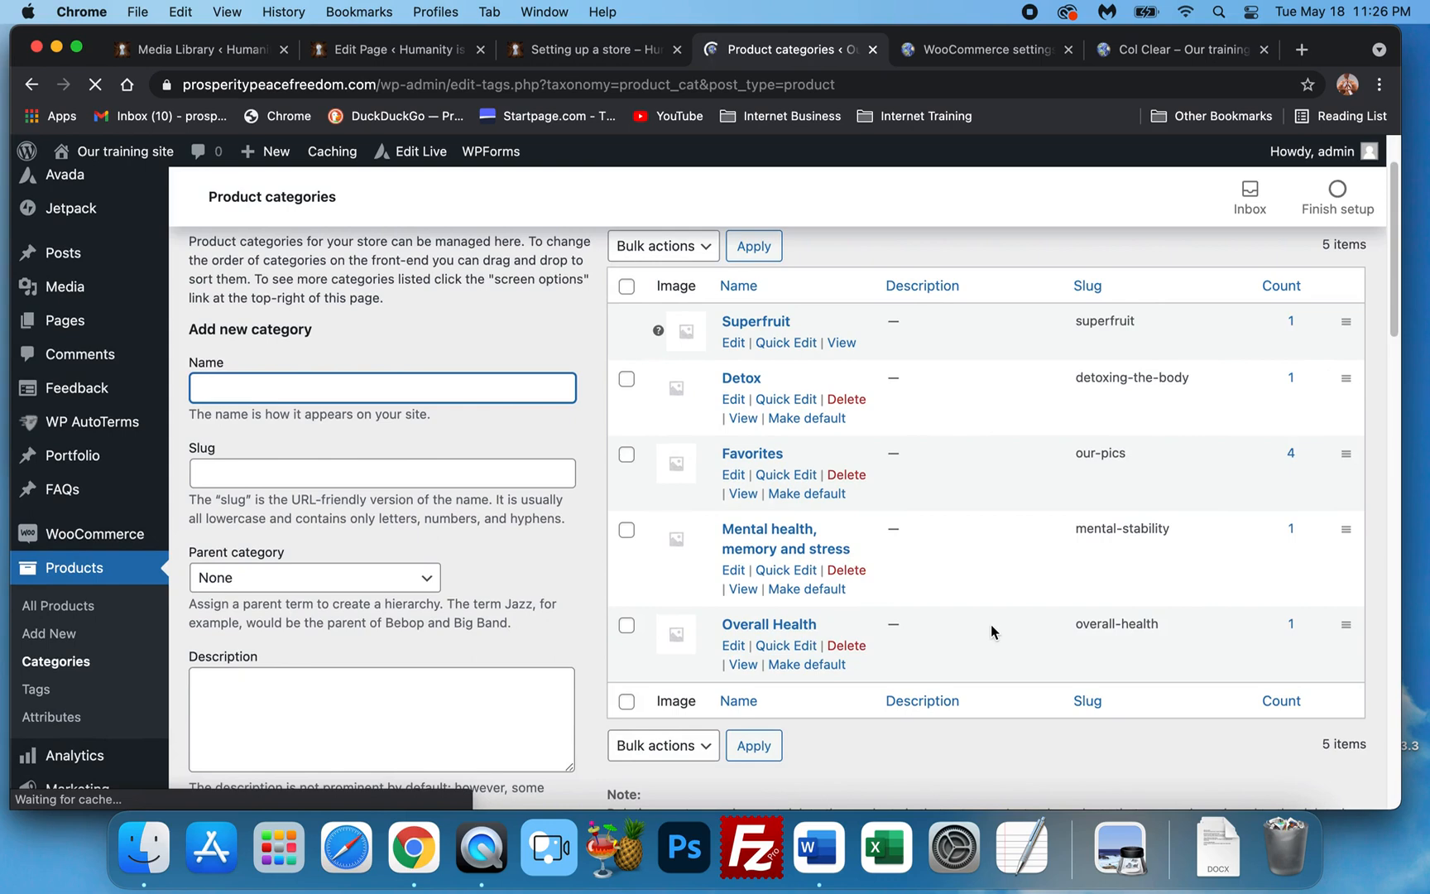
{"action": "scroll", "coordinate": [996, 286], "scroll_direction": "down", "scroll_amount": 5}
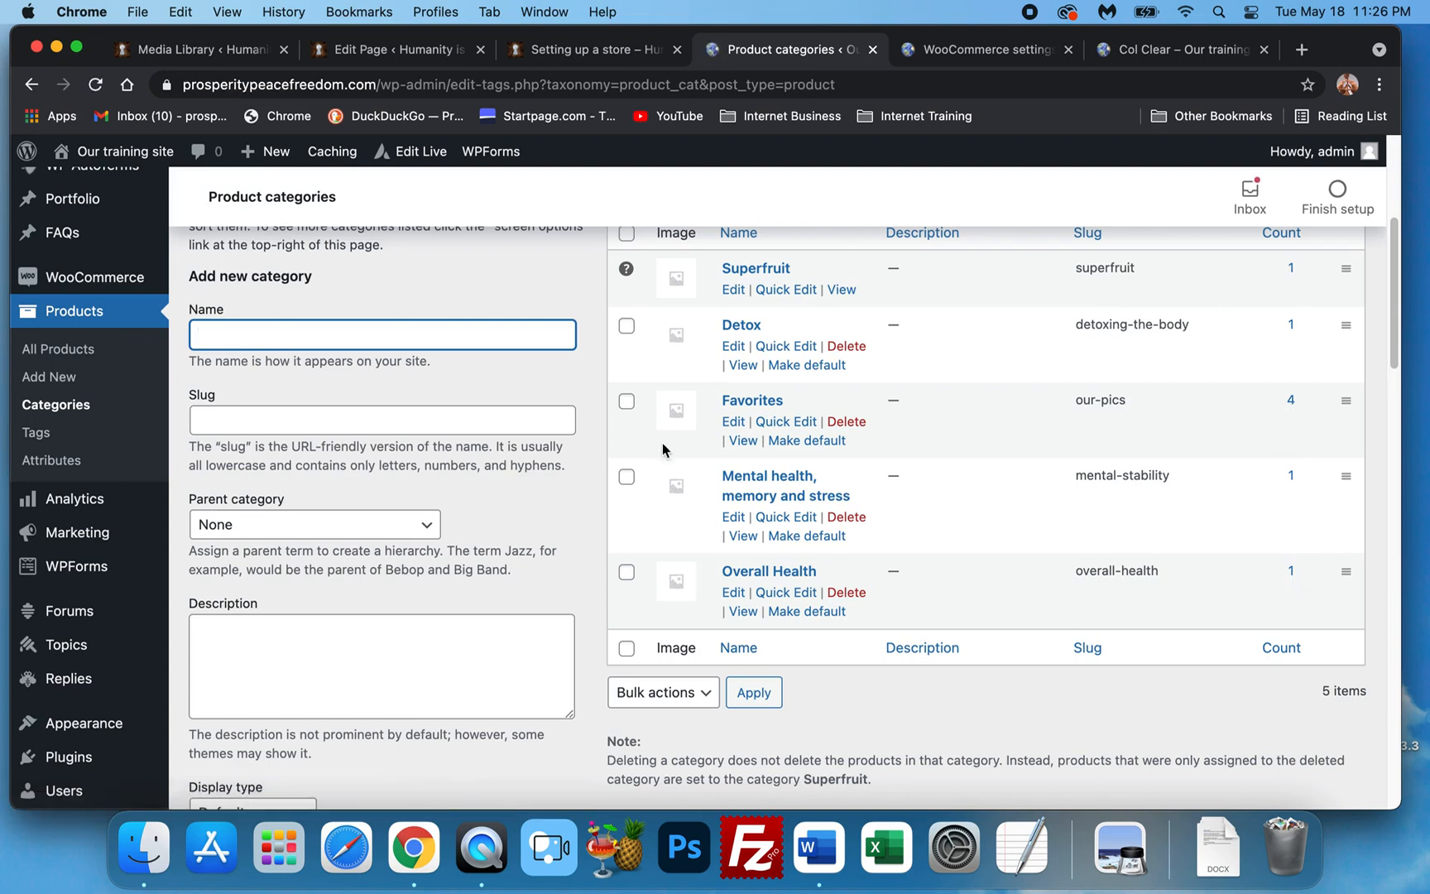
{"action": "scroll", "coordinate": [679, 457], "scroll_direction": "up", "scroll_amount": 3}
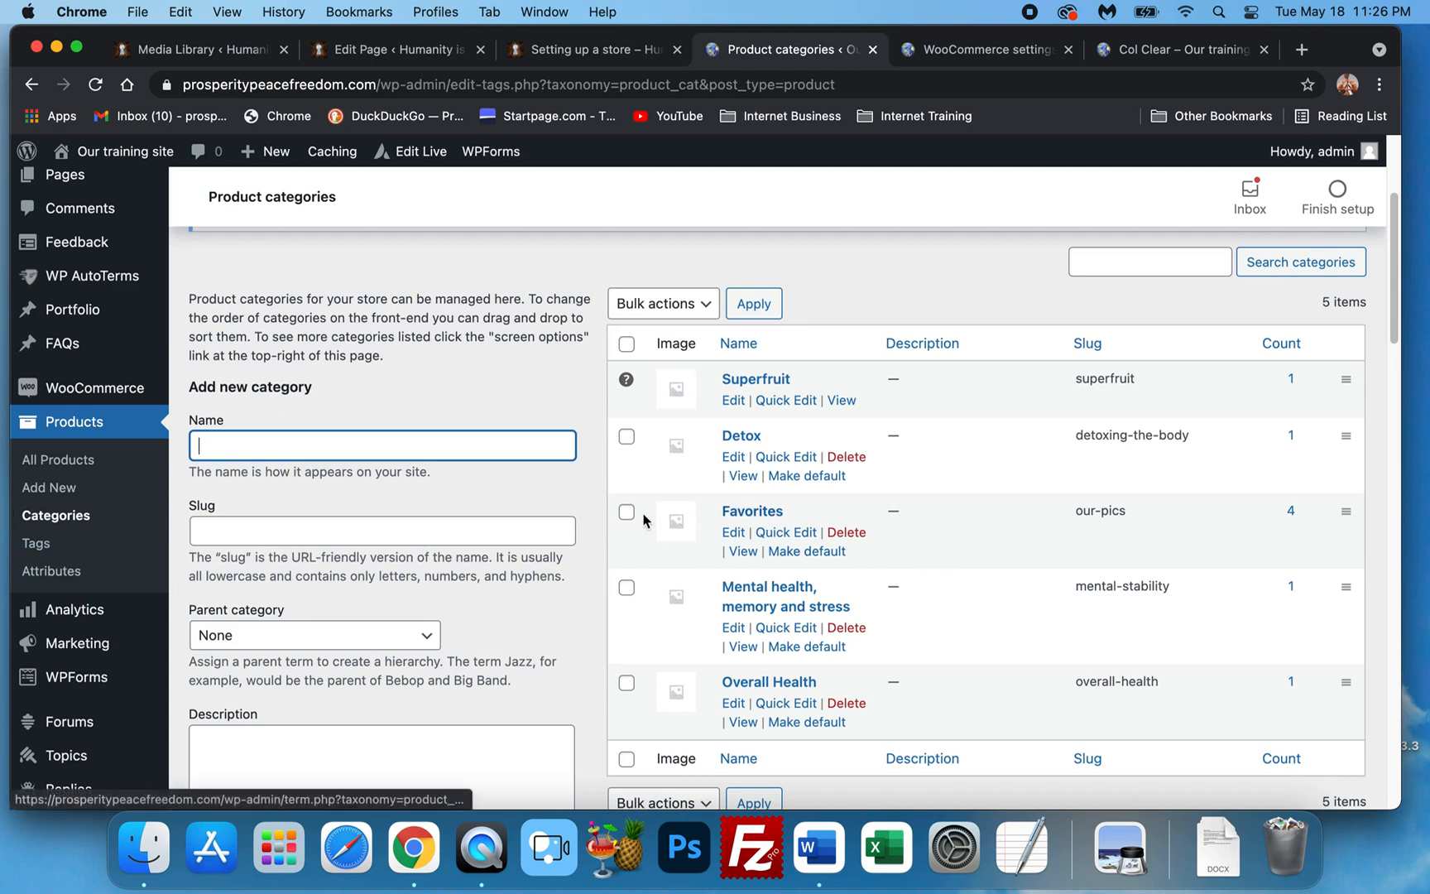
{"action": "left_click", "coordinate": [56, 489]}
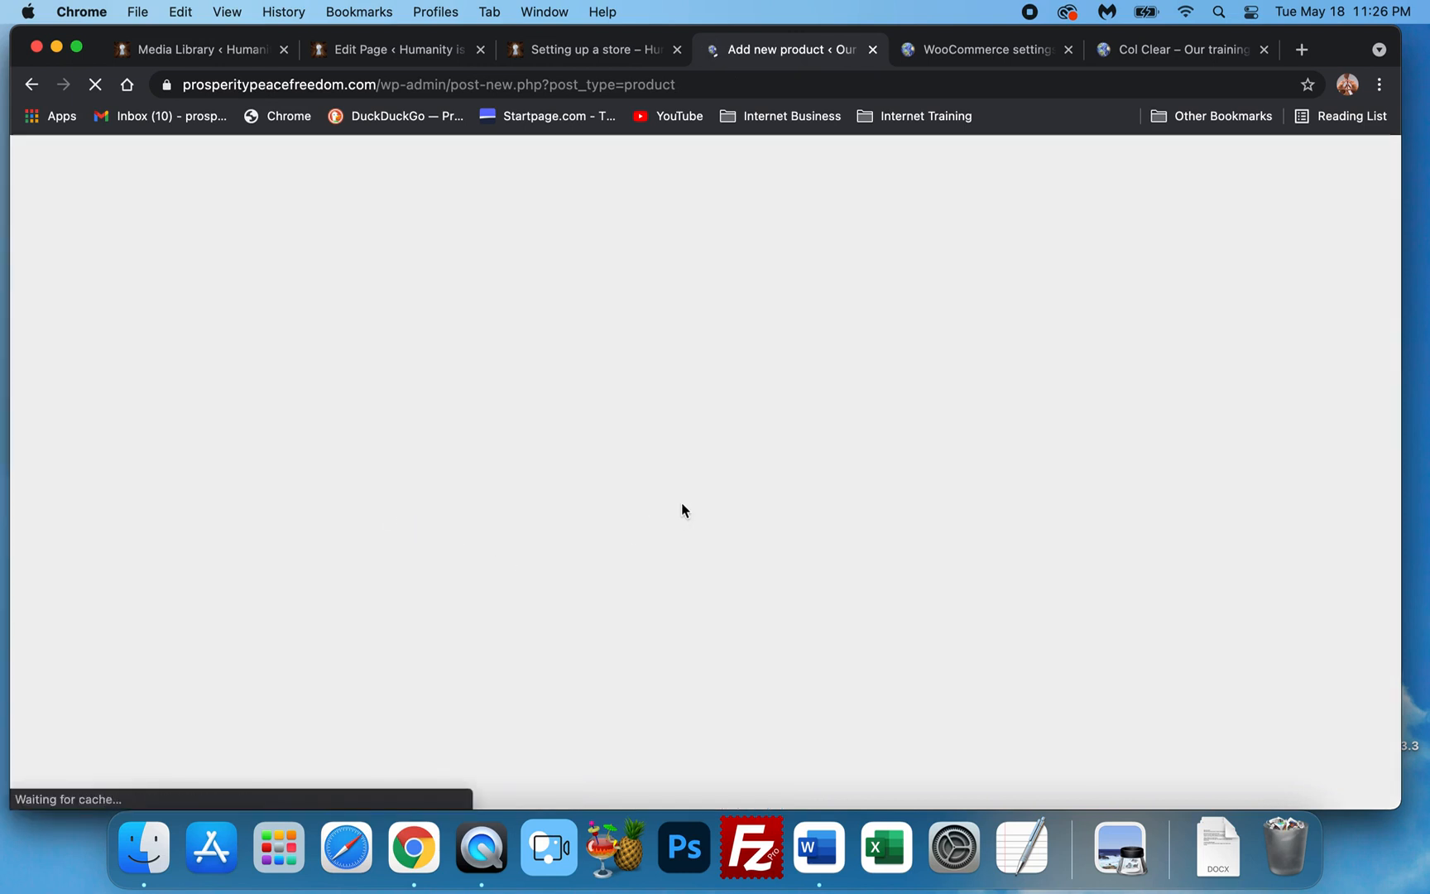
Scroll through the blank Add new product form, including Product data, while it finishes loading.
{"action": "scroll", "coordinate": [533, 463], "scroll_direction": "down", "scroll_amount": 7}
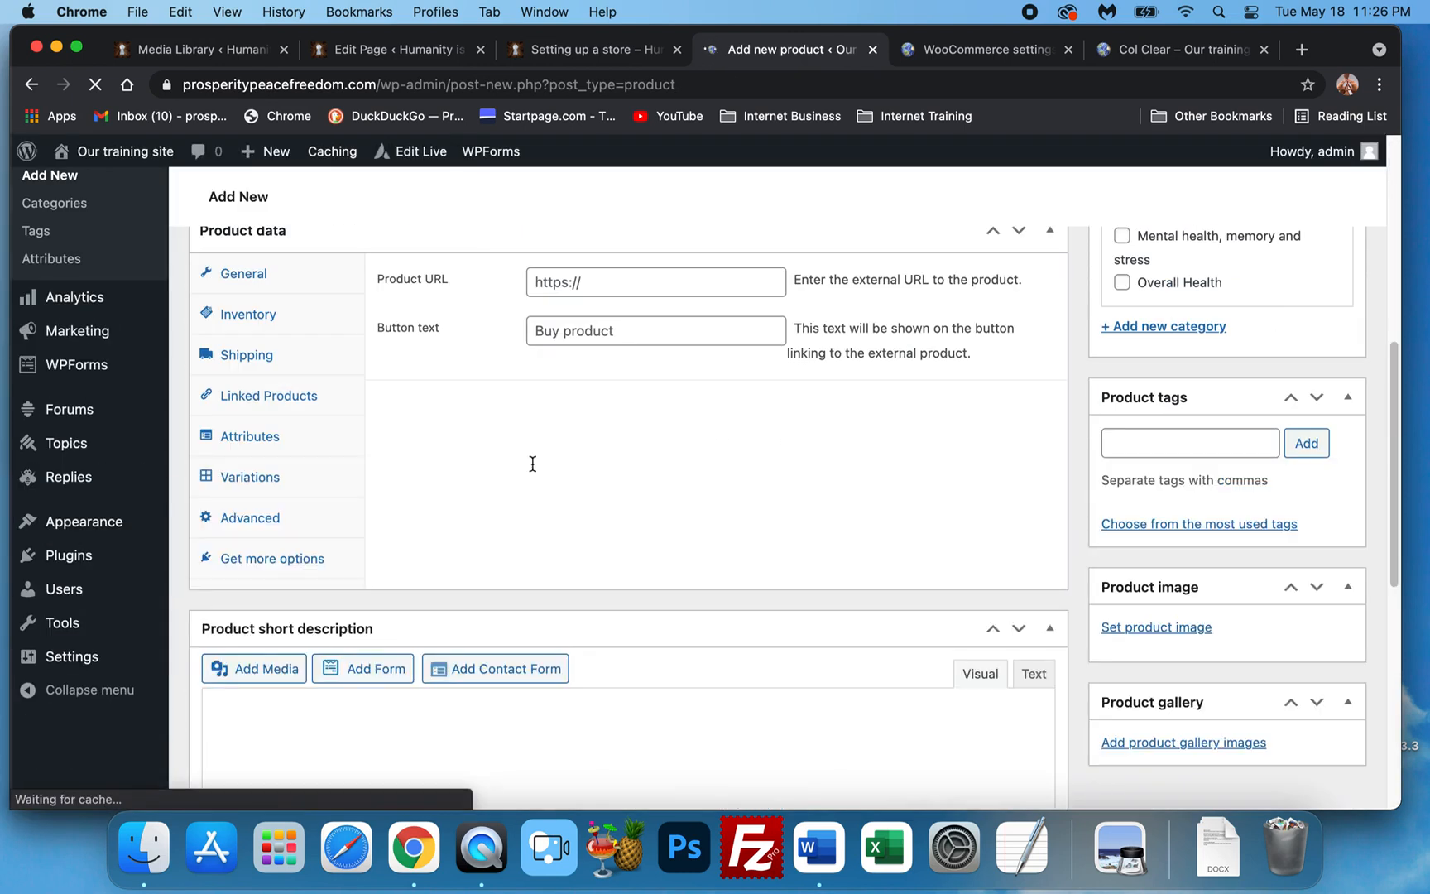
{"action": "scroll", "coordinate": [459, 407], "scroll_direction": "up", "scroll_amount": 3}
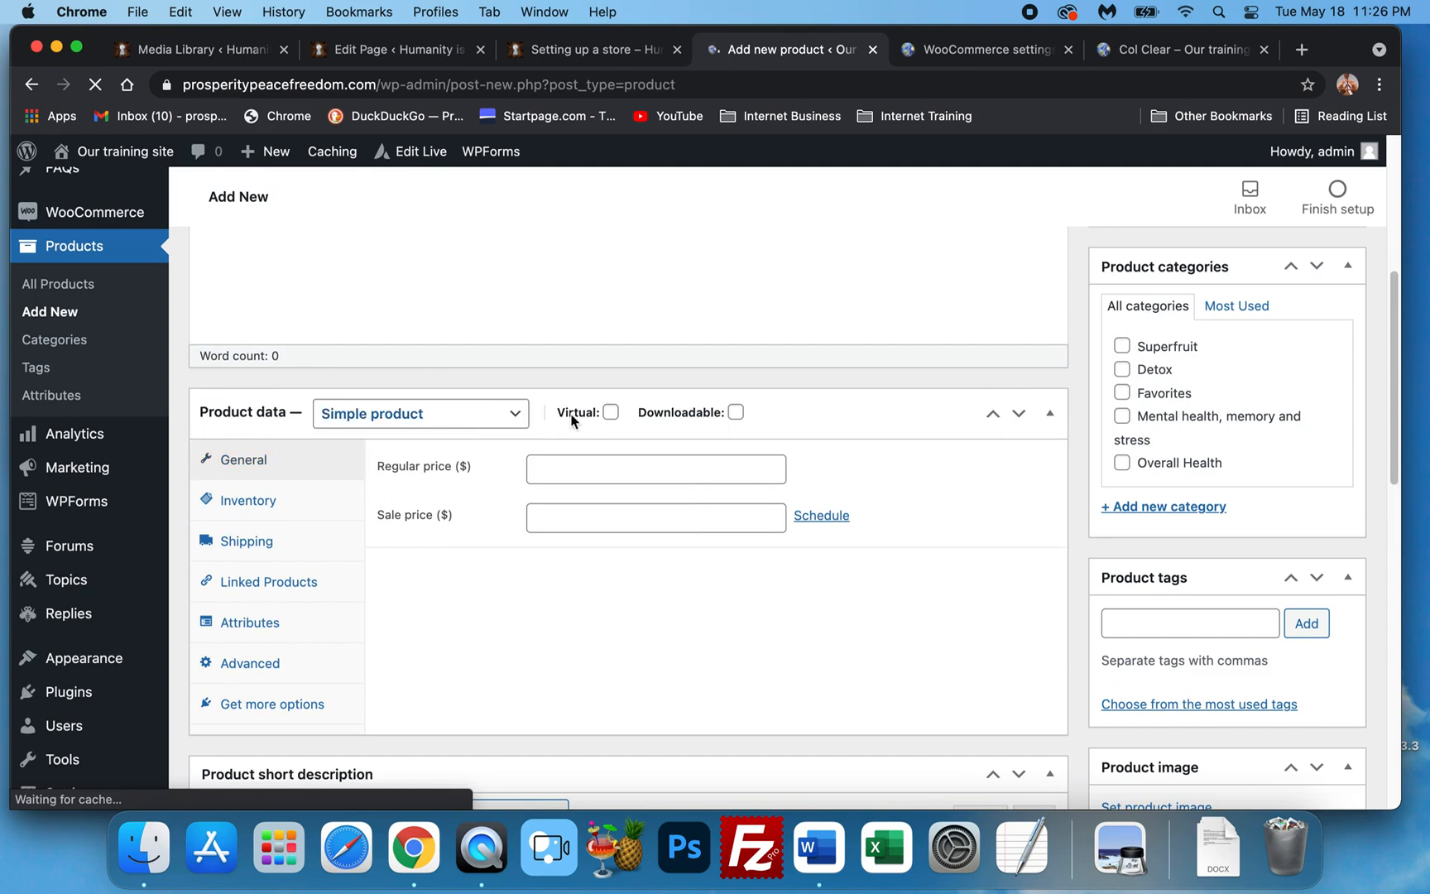
{"action": "scroll", "coordinate": [731, 615], "scroll_direction": "up", "scroll_amount": 5}
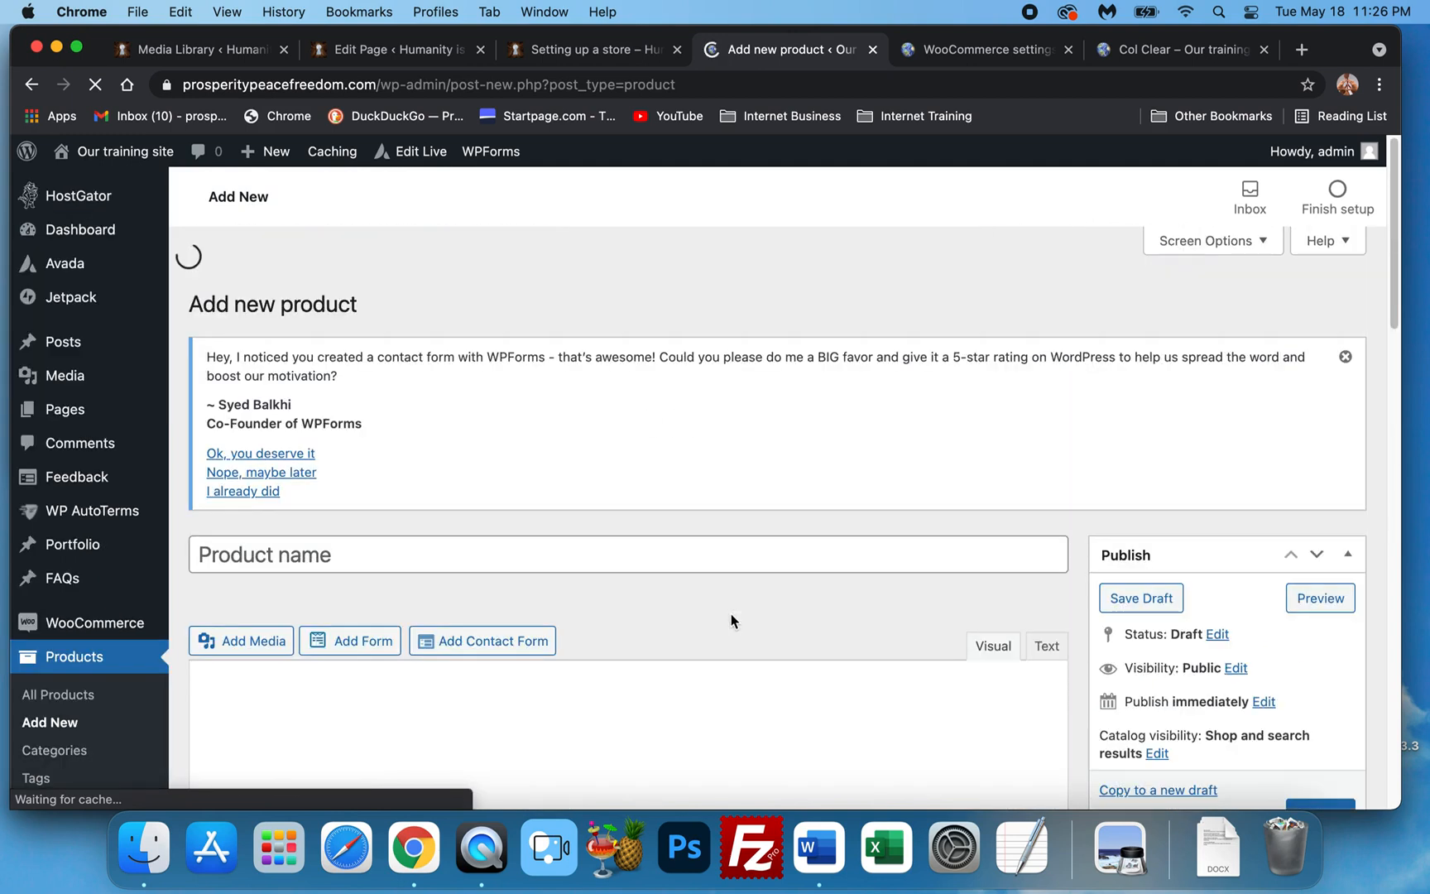
{"action": "scroll", "coordinate": [584, 590], "scroll_direction": "down", "scroll_amount": 6}
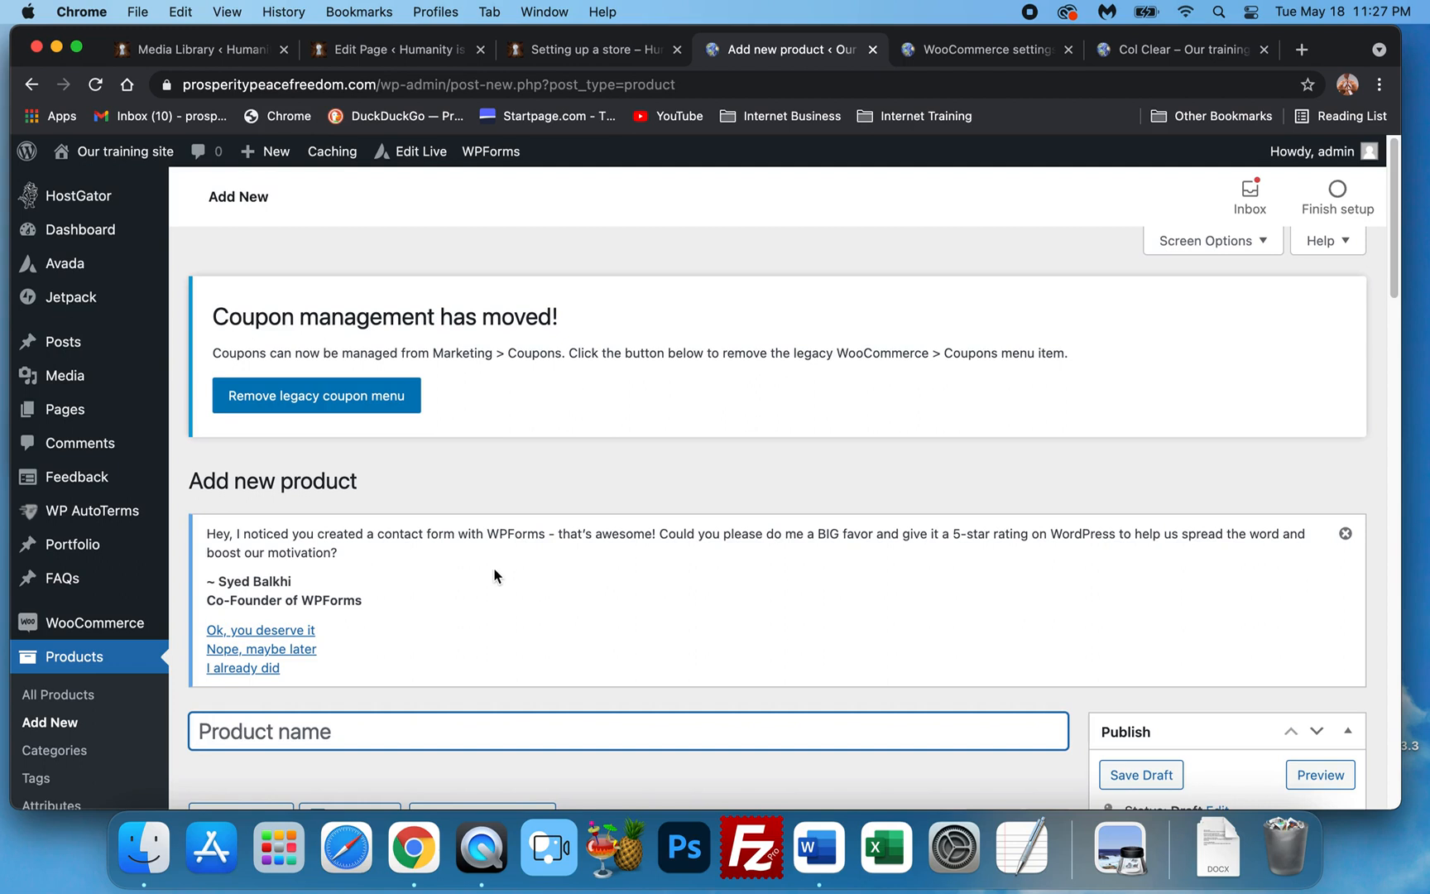
{"action": "scroll", "coordinate": [513, 563], "scroll_direction": "down", "scroll_amount": 2}
{"action": "scroll", "coordinate": [560, 527], "scroll_direction": "down", "scroll_amount": 3}
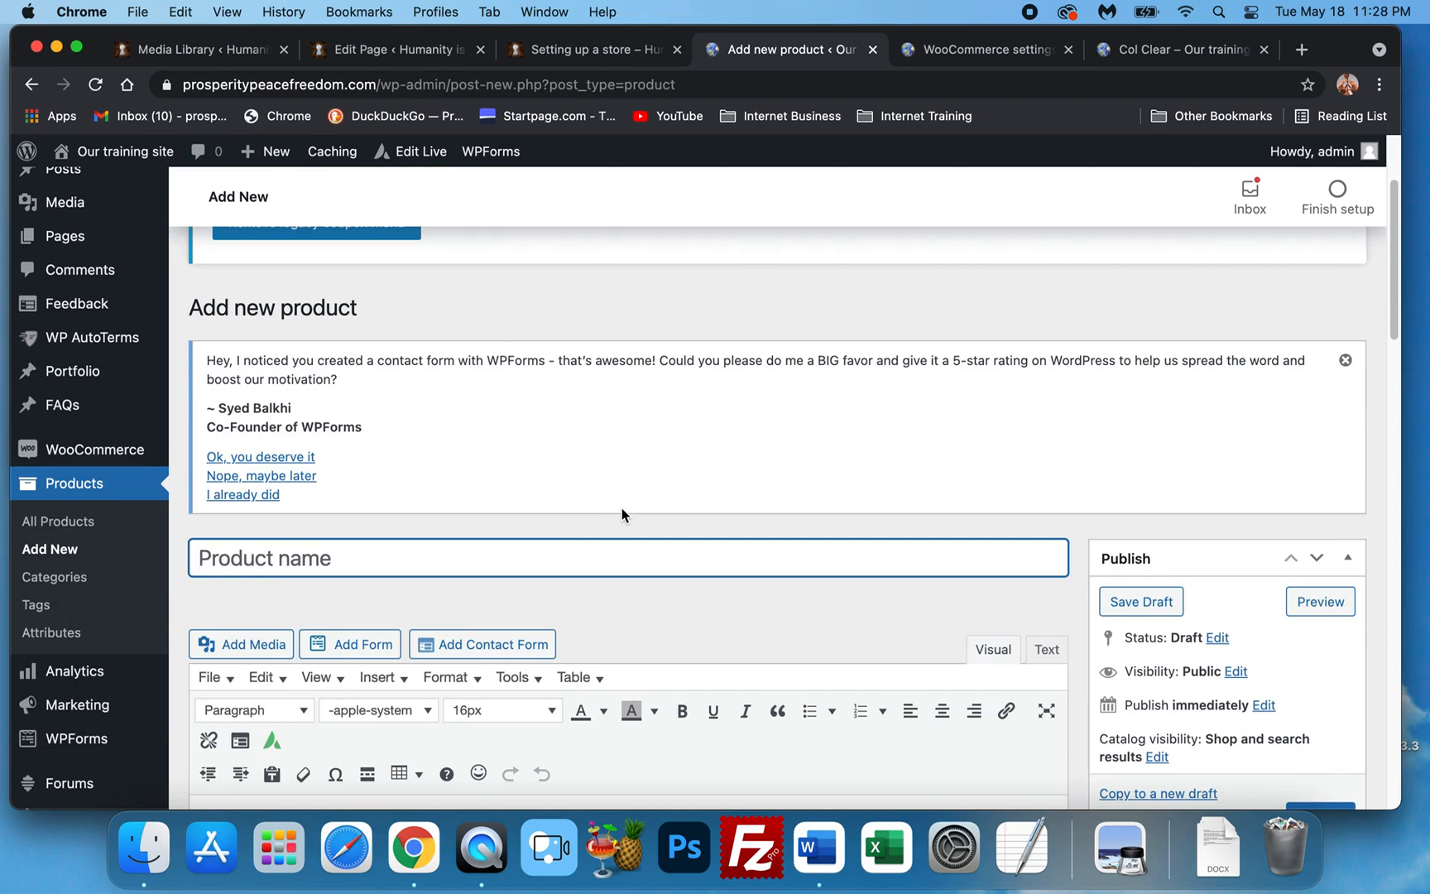
{"action": "scroll", "coordinate": [610, 514], "scroll_direction": "up", "scroll_amount": 1}
{"action": "scroll", "coordinate": [611, 515], "scroll_direction": "down", "scroll_amount": 2}
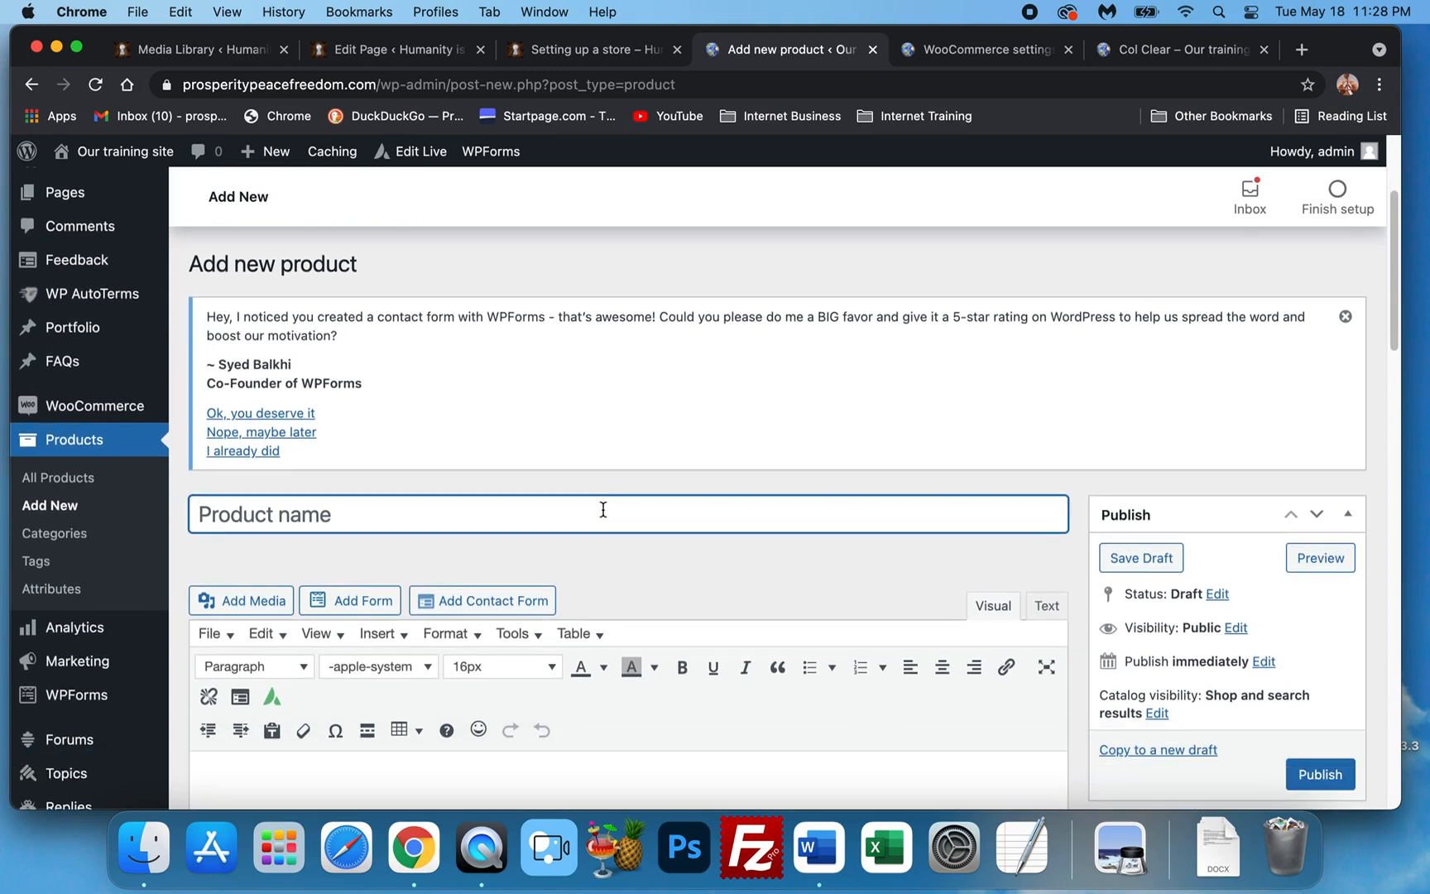
{"action": "scroll", "coordinate": [604, 517], "scroll_direction": "down", "scroll_amount": 3}
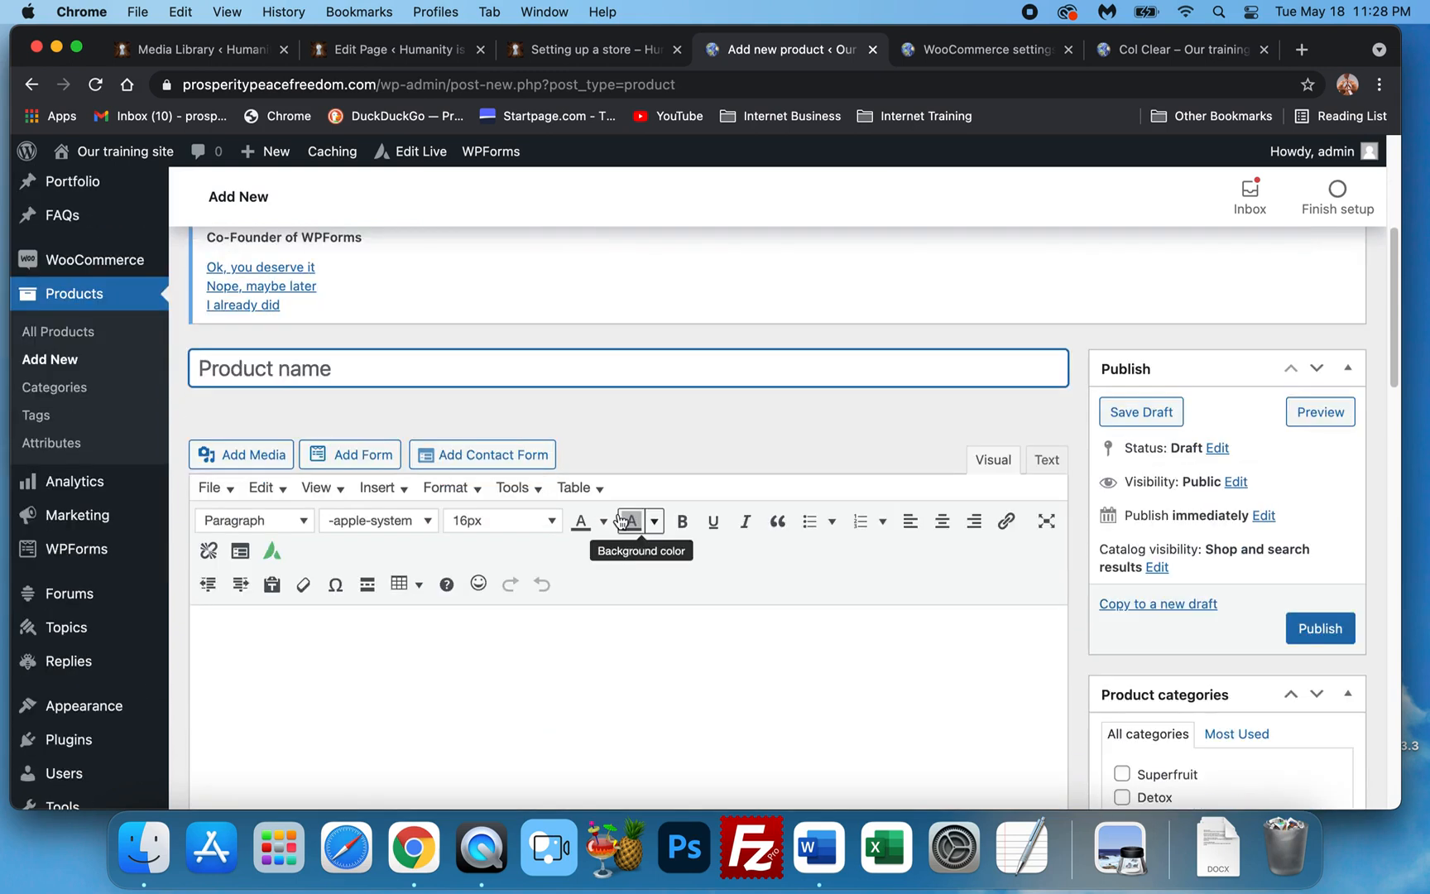